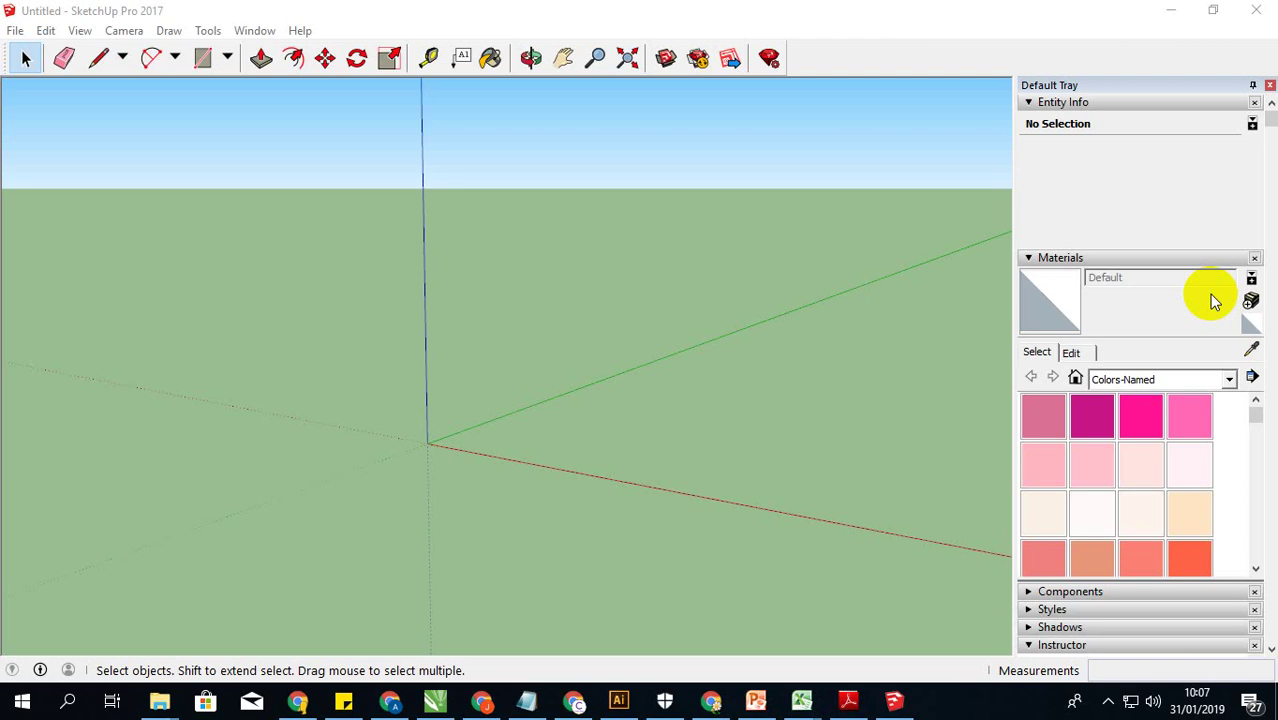
Step: Launch Notepad from Start and type a note about having opened the SketchUp program
key(super)
key(super)
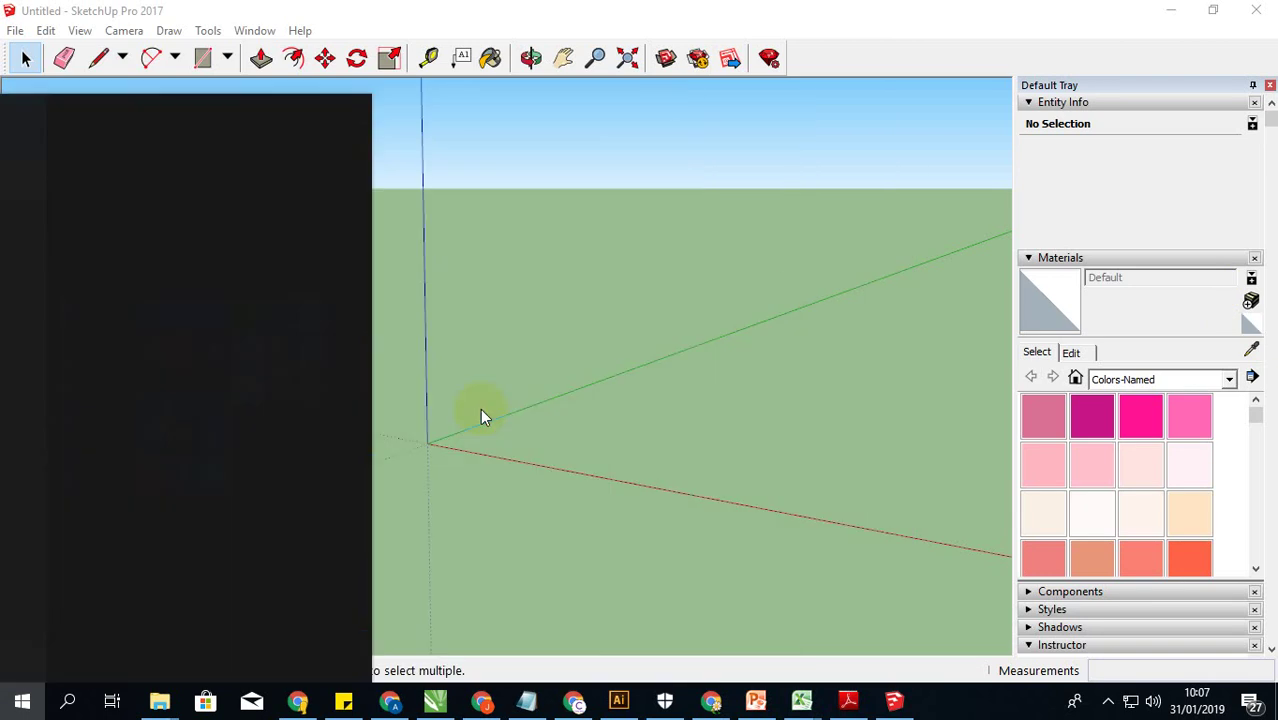
text(notepad)
key(Return)
text(Pas)
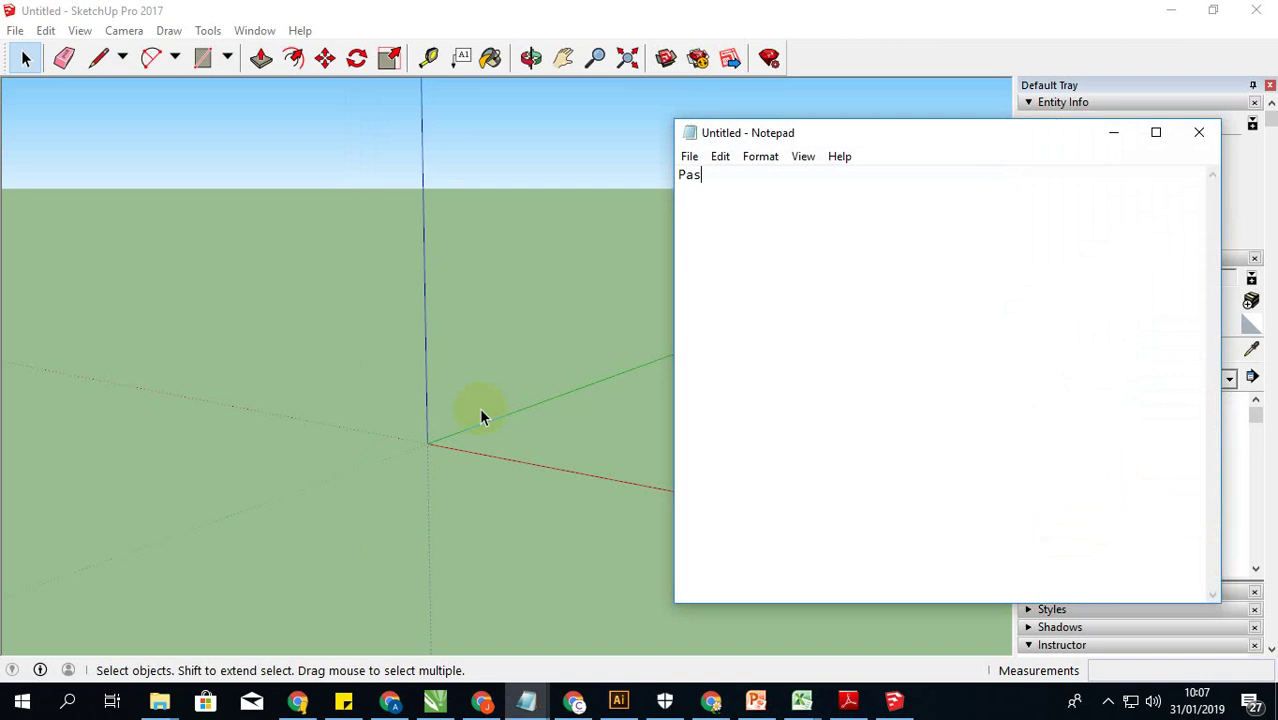
text(tikan temen2 )
text(suda)
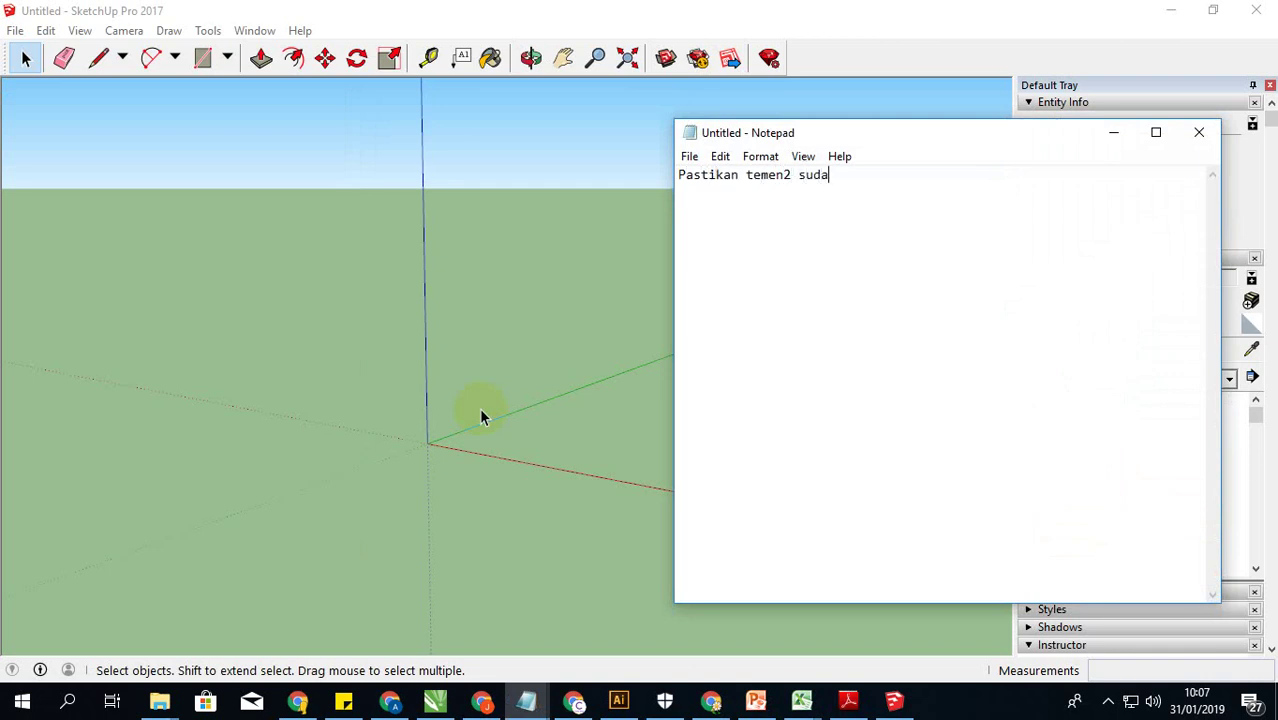
text(h membuka program Sket)
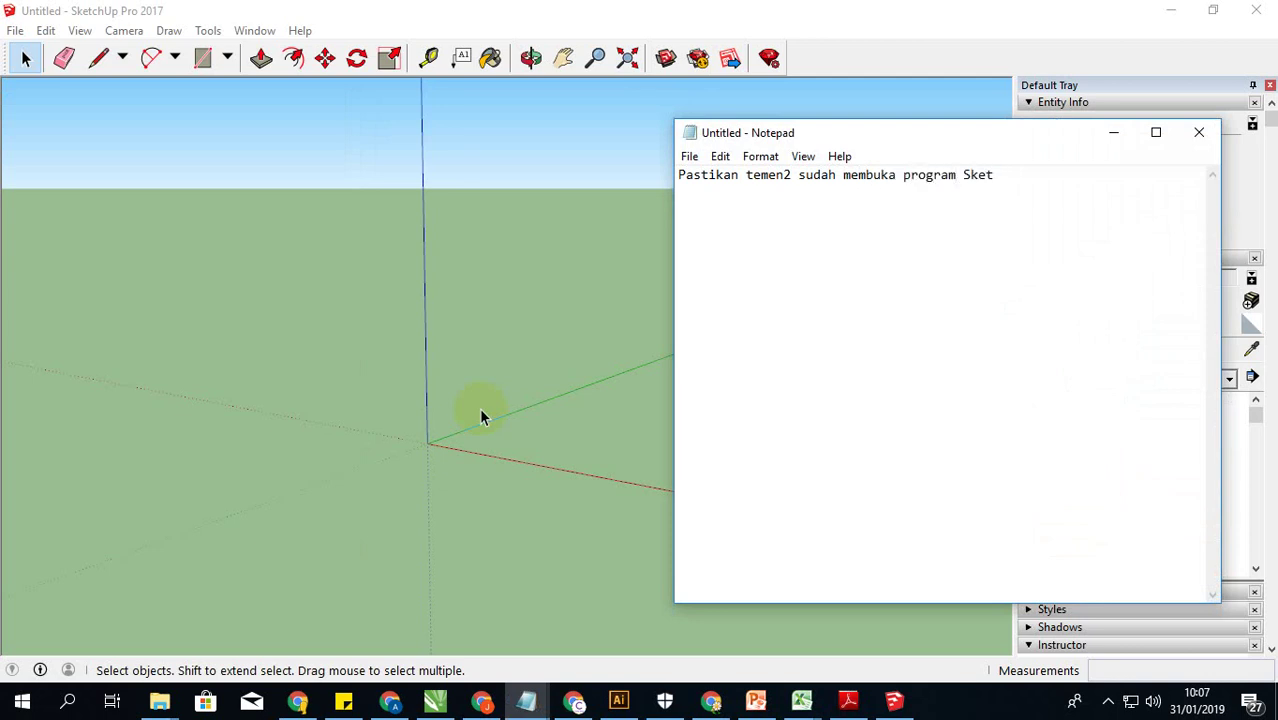
text(chup)
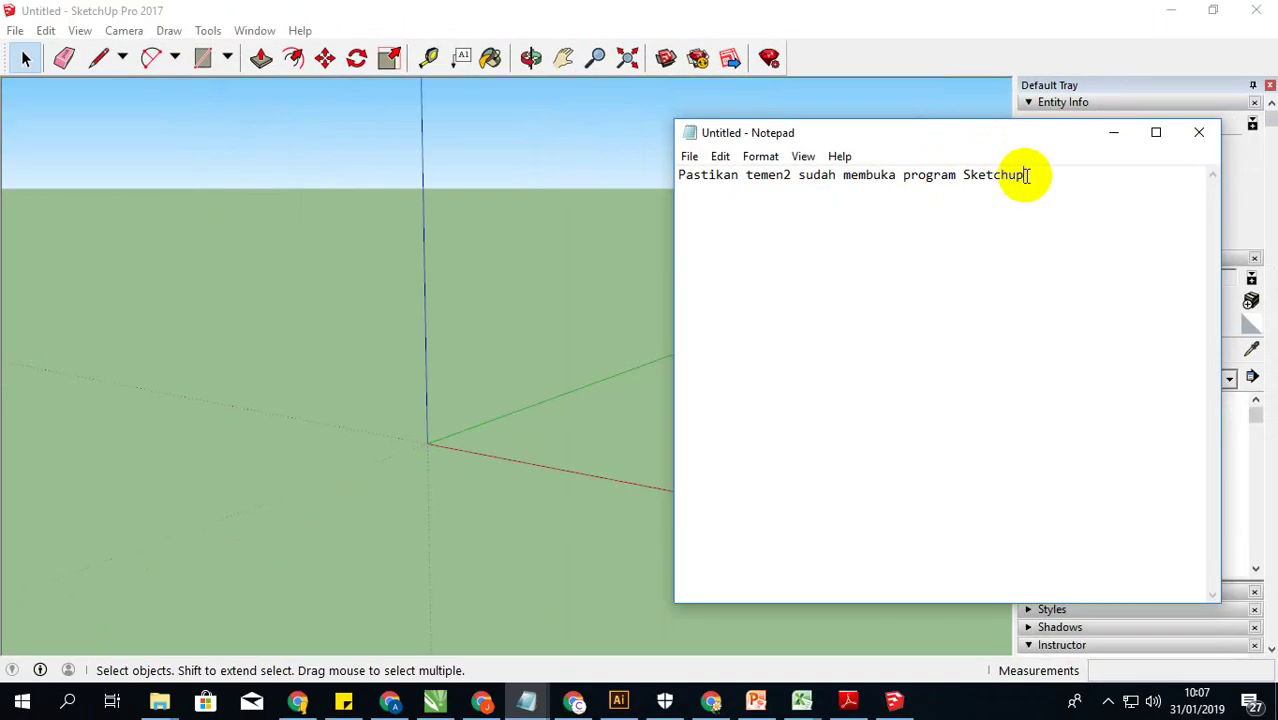
Step: Replace the note with 'Selanjutnya buka file yang akan dibuat ilustrasinya', then delete it
key(ctrl+a)
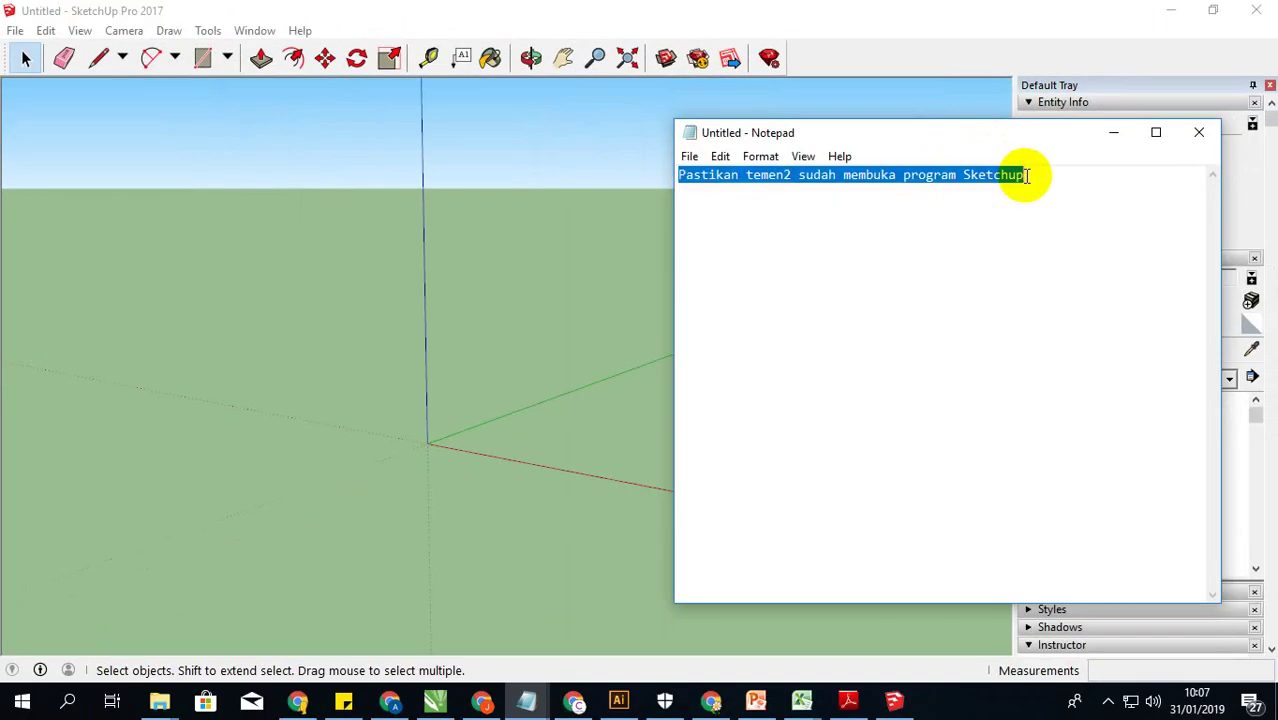
text(Selanjutnu)
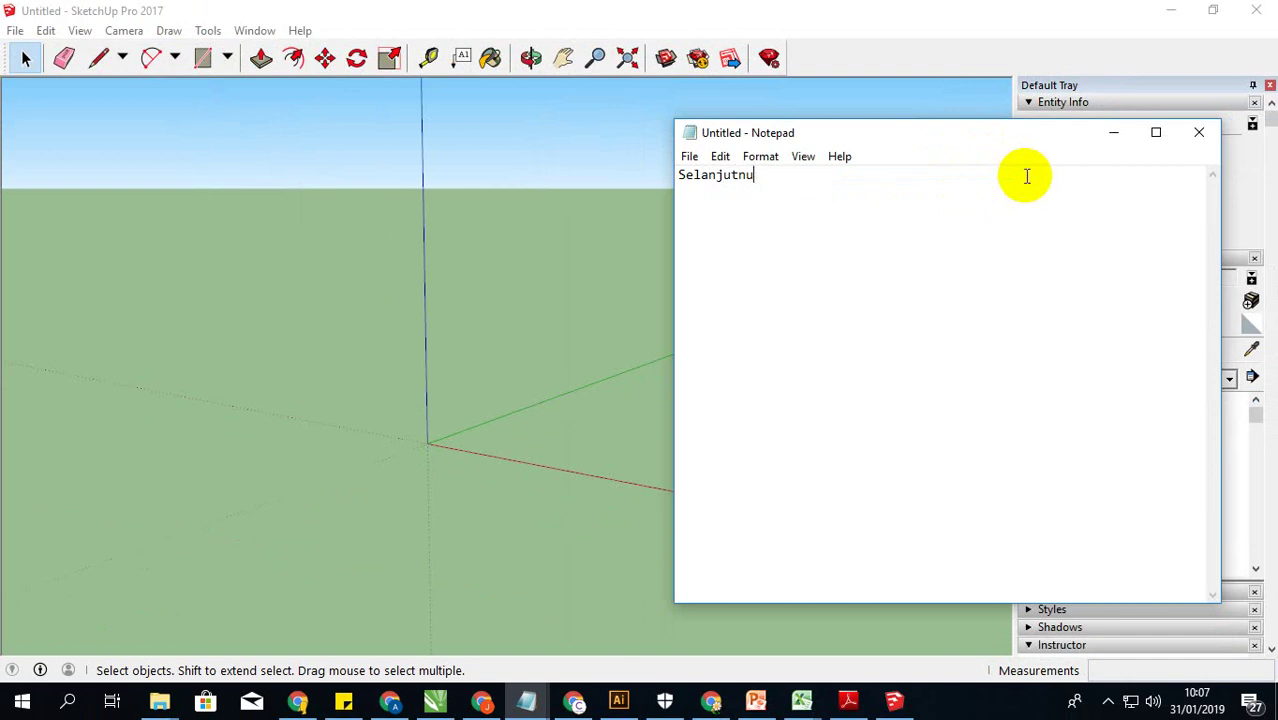
key(BackSpace)
text(ya buka f)
text(ile yang akan )
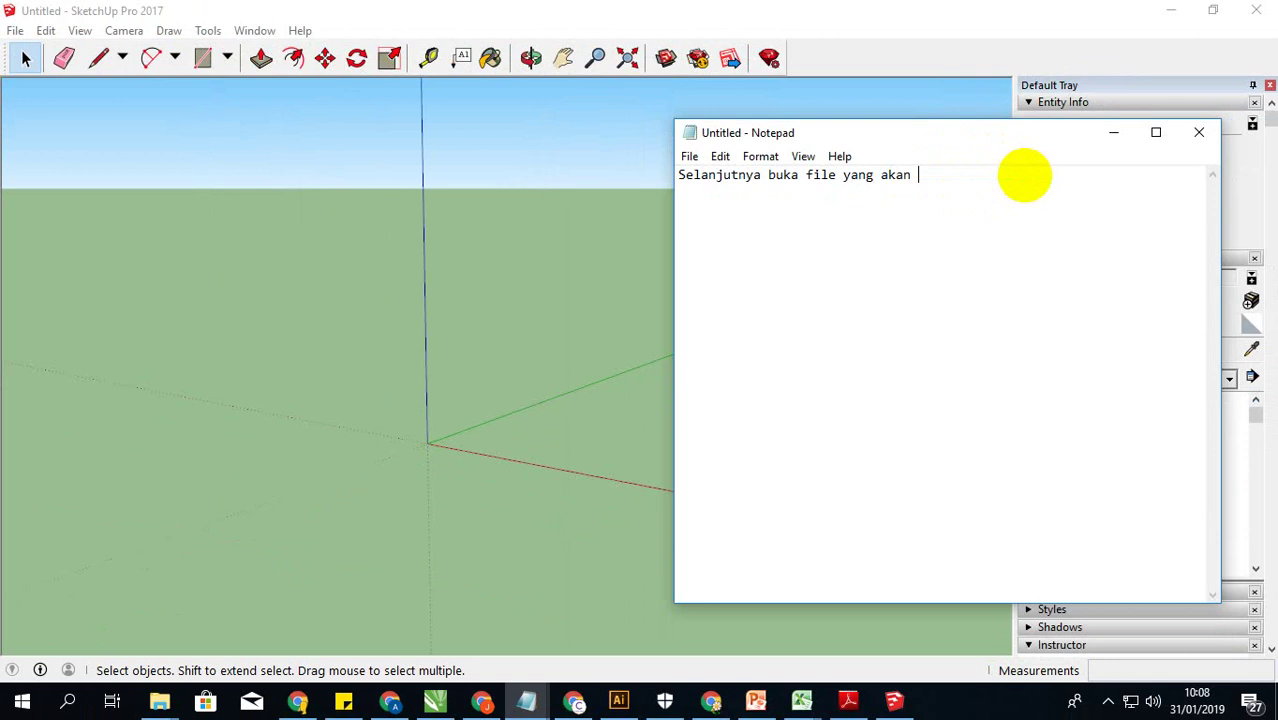
text(dibuat)
text( ilustras)
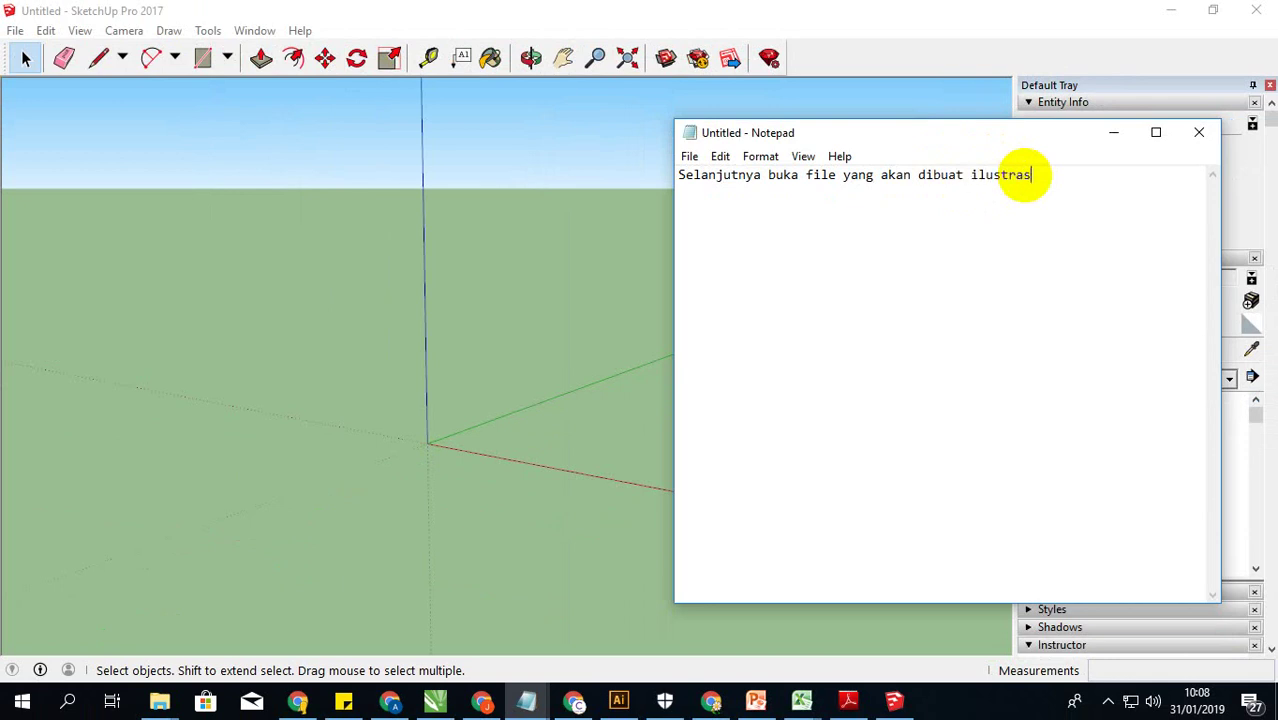
text(inya)
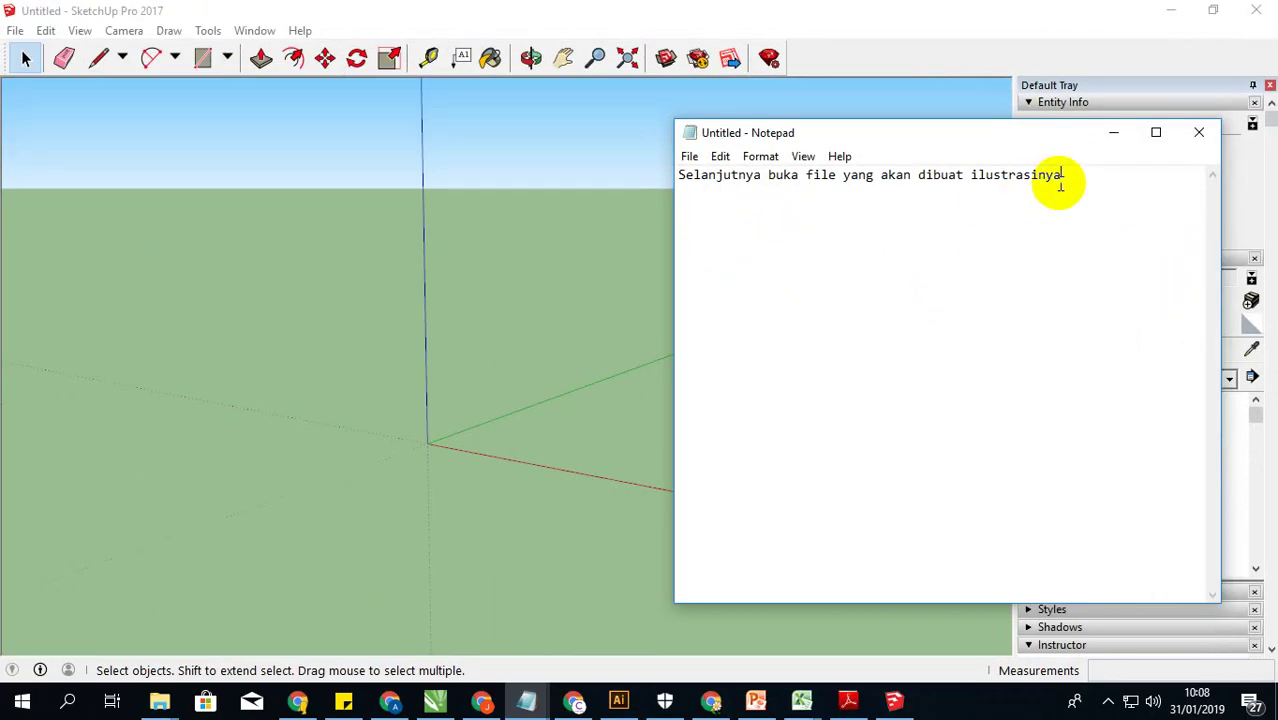
drag(1061, 175, 680, 176)
key(BackSpace)
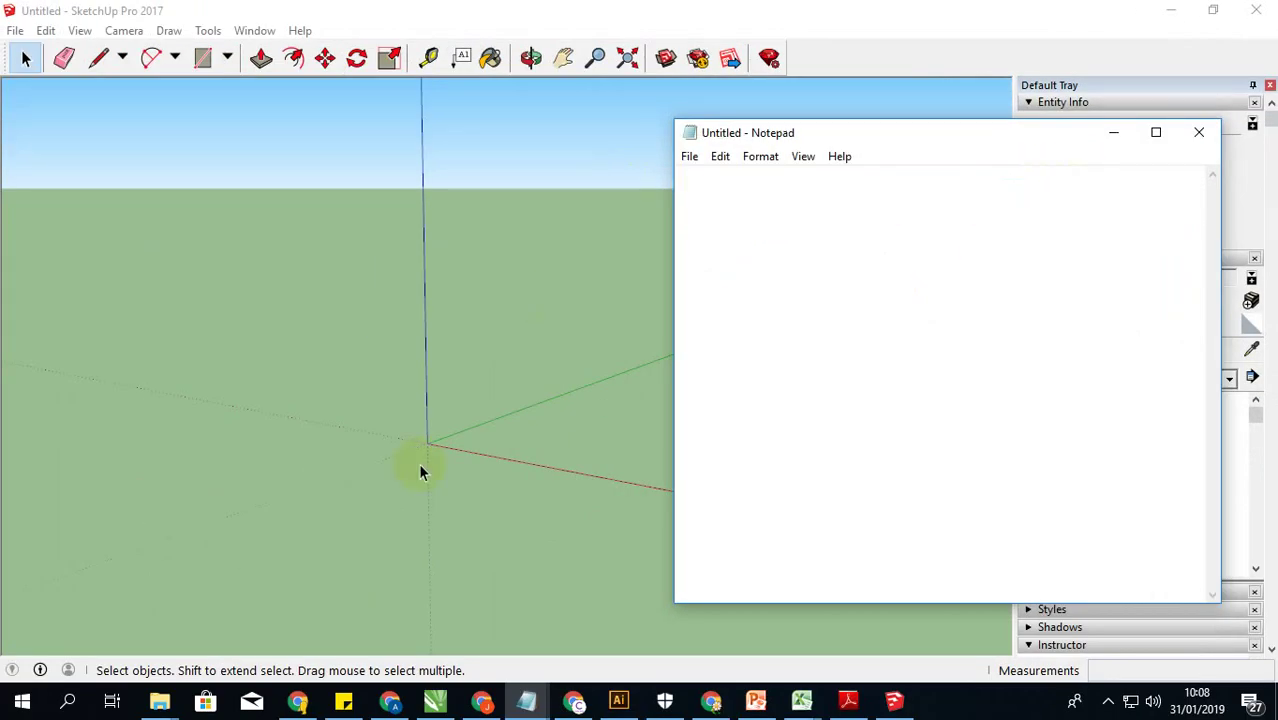
Step: Download the WhatsApp photo in Chrome and show it in the Downloads folder
click(297, 700)
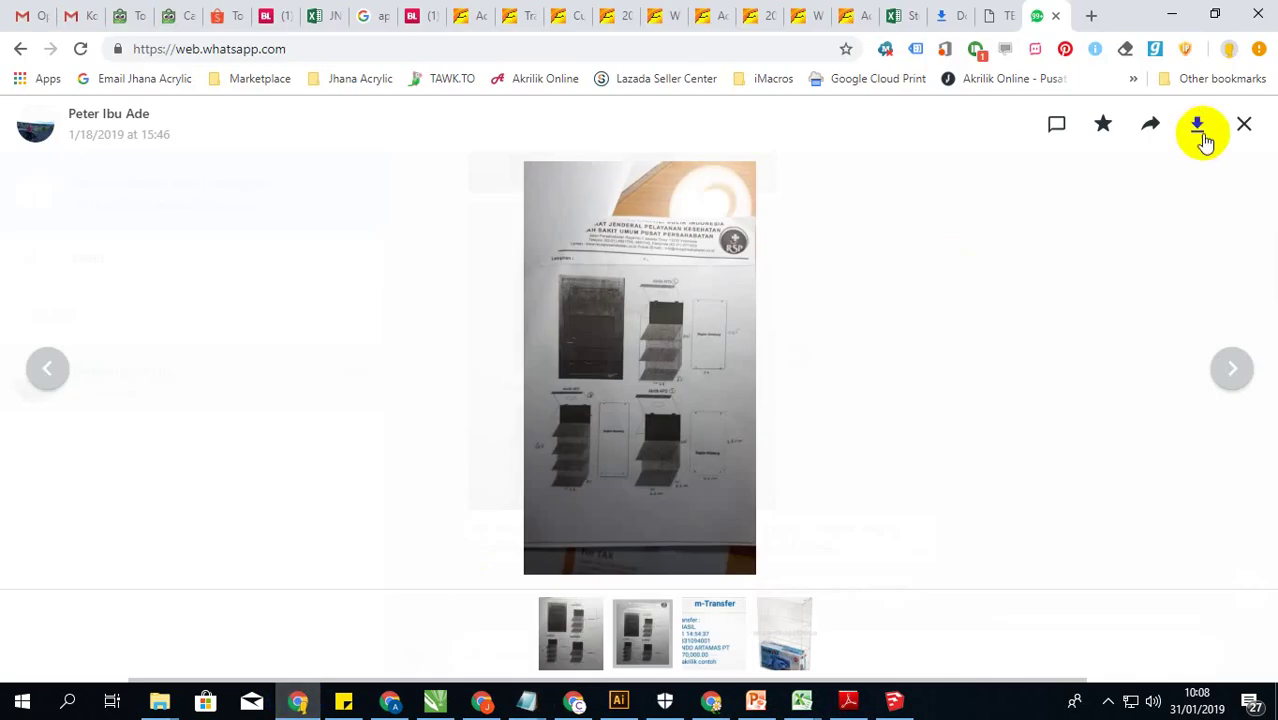
click(1197, 124)
click(1218, 667)
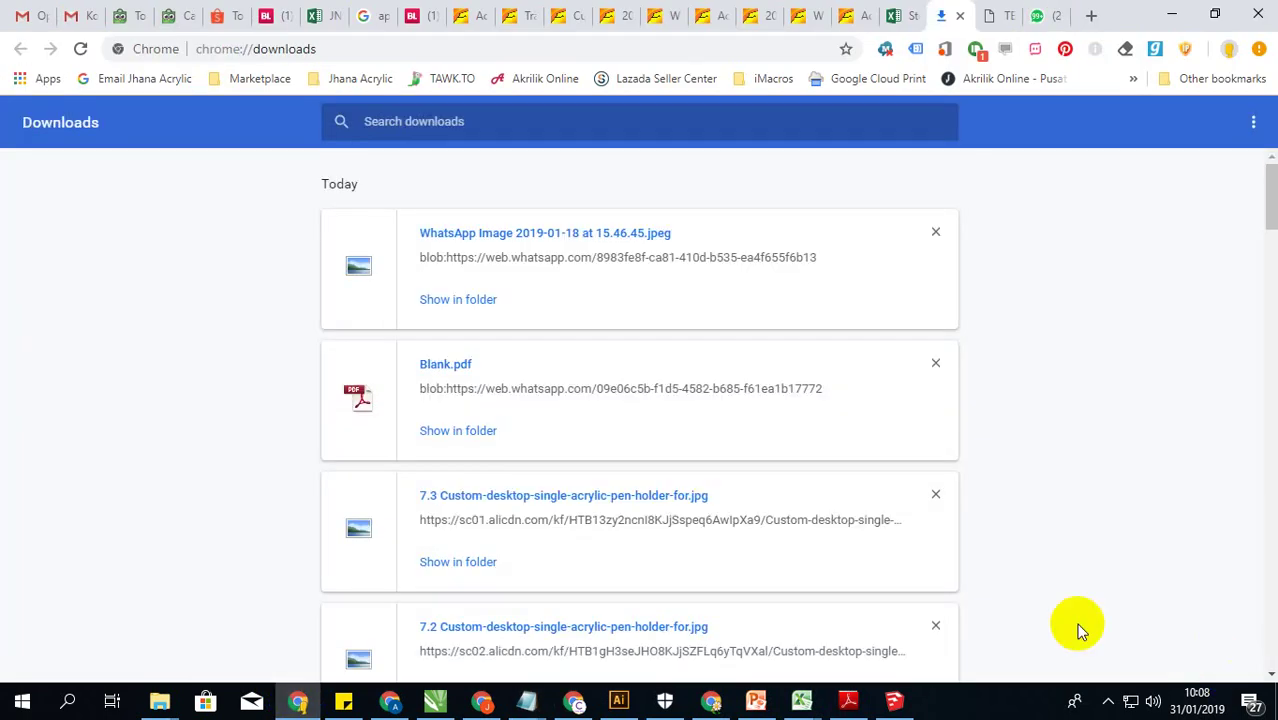
click(470, 306)
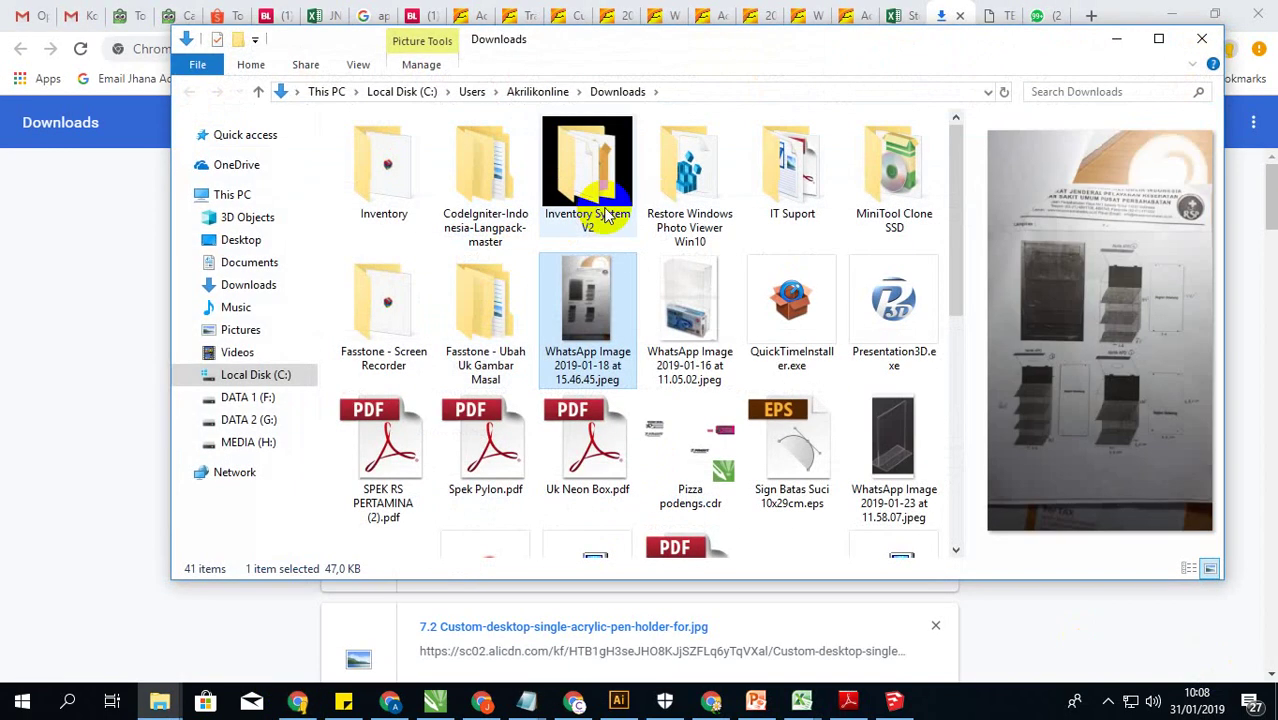
Step: Create and open a folder 'Ilustrasi Acrylic APD' in Pictures, then paste the photo into it
click(235, 330)
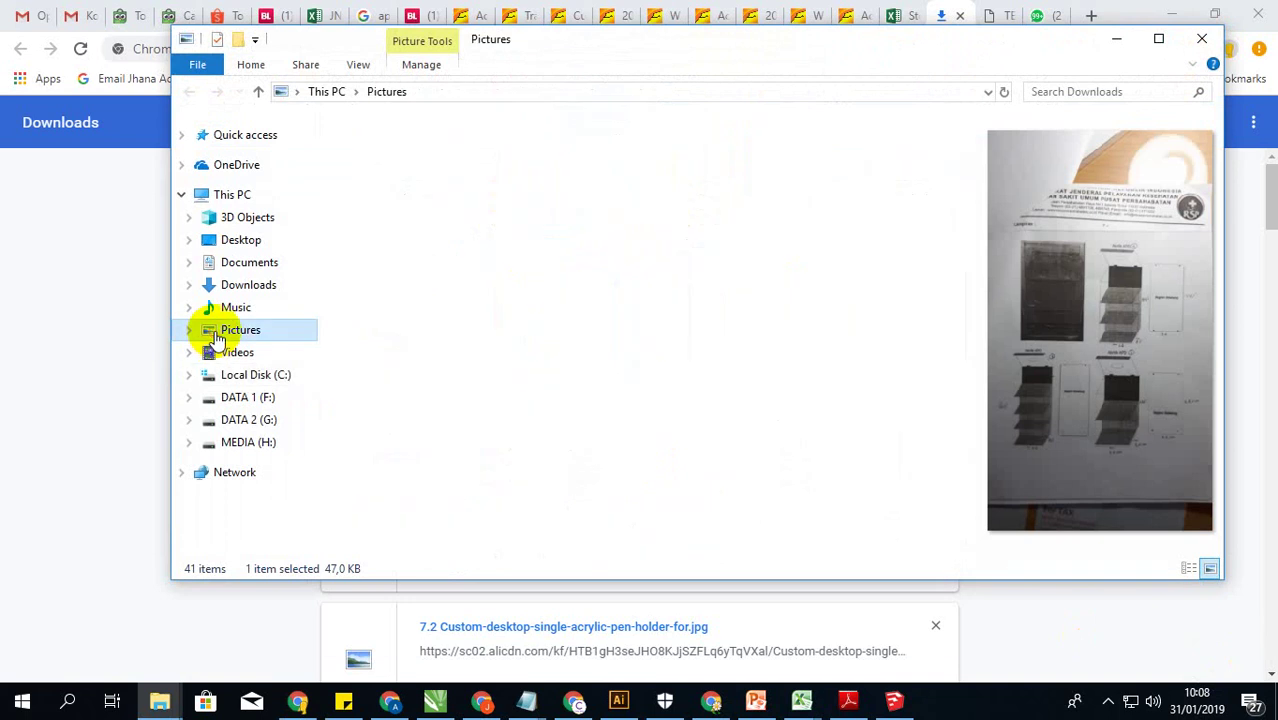
right_click(493, 414)
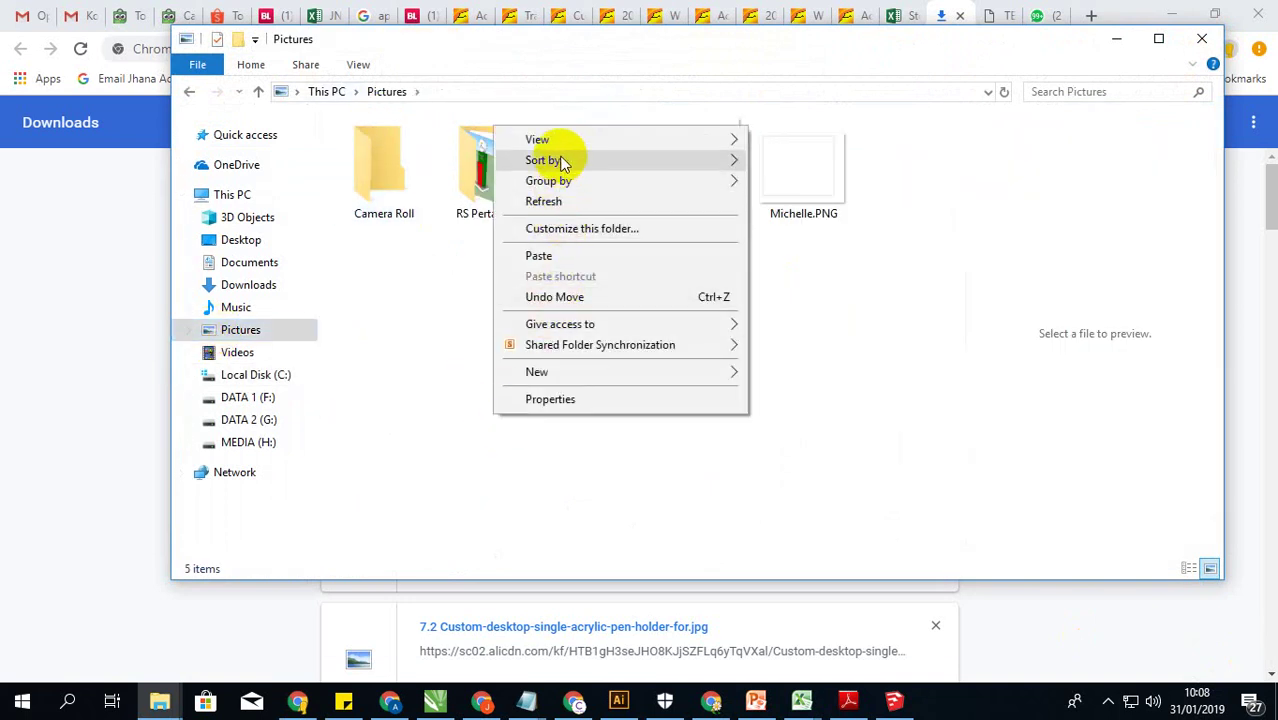
mouse_move(537, 372)
click(791, 374)
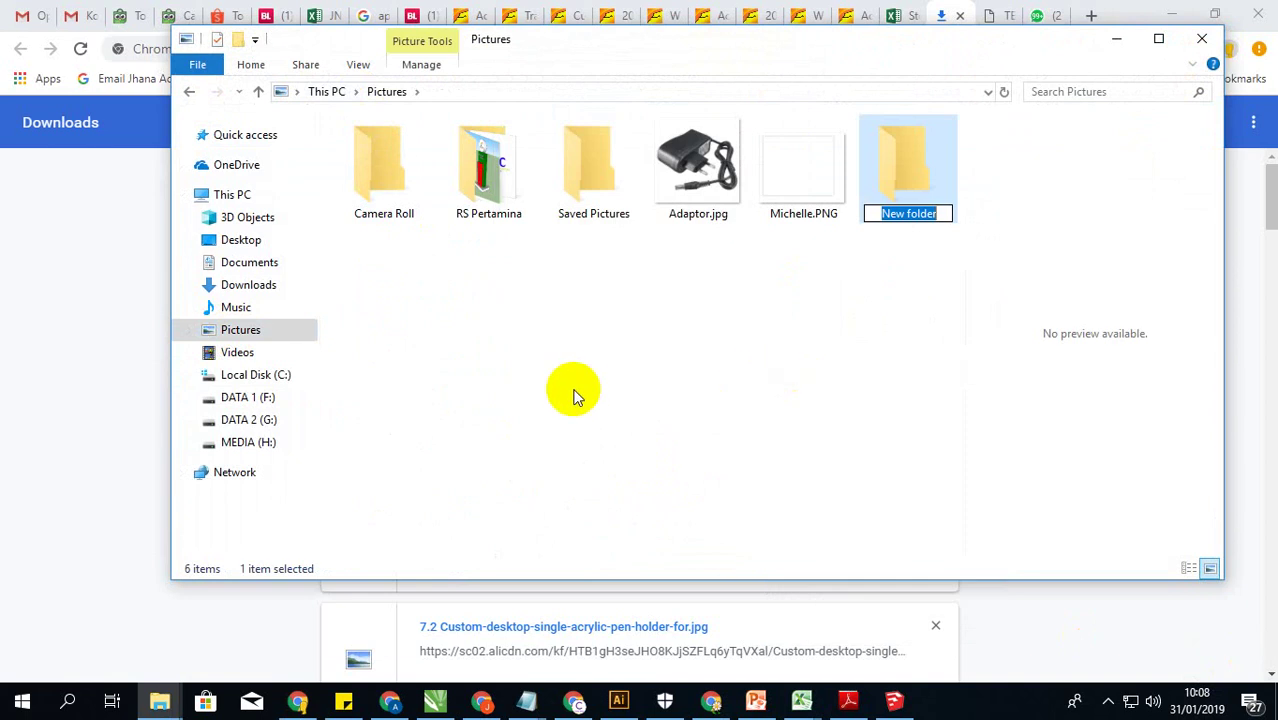
text(Ilustr)
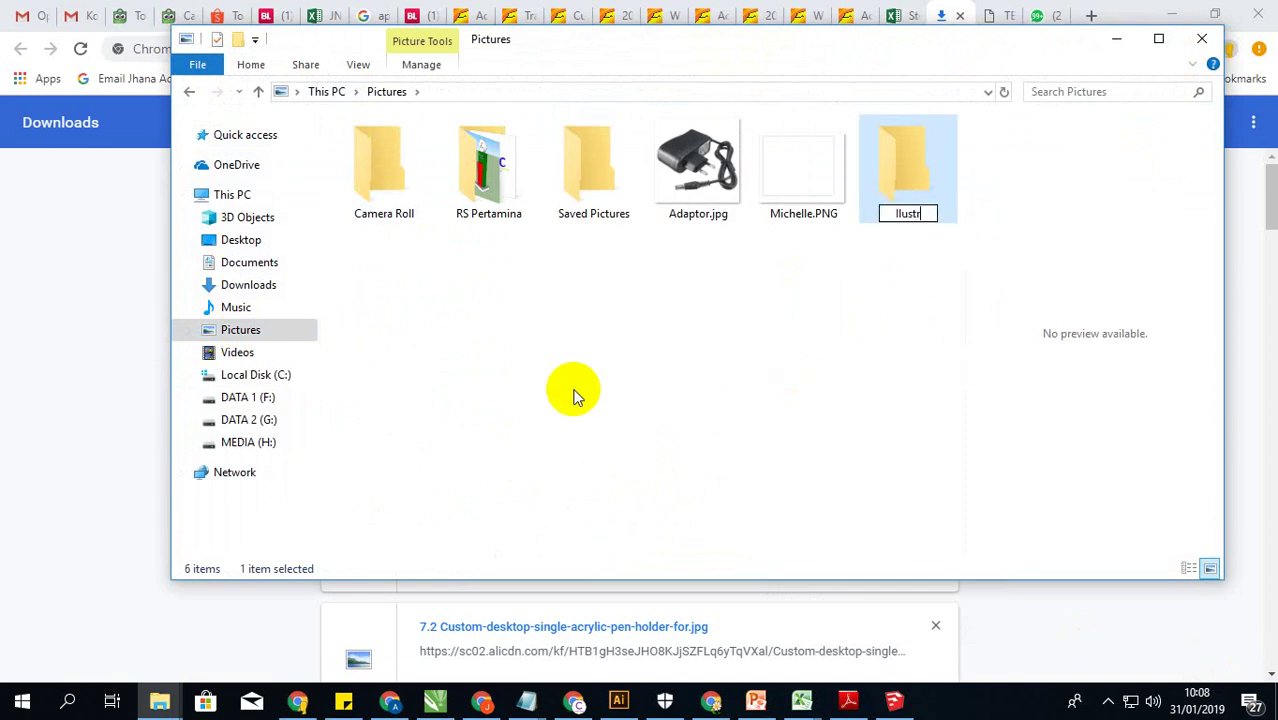
text(asi Ac)
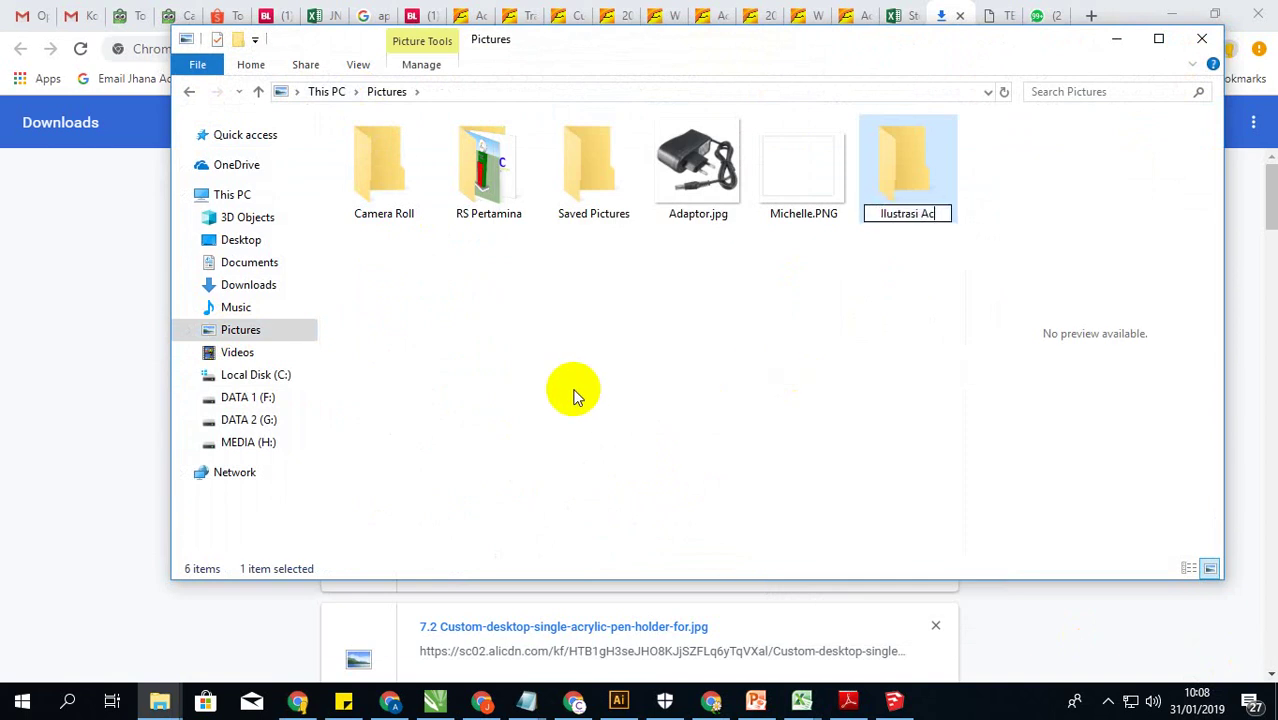
text(rylic APD)
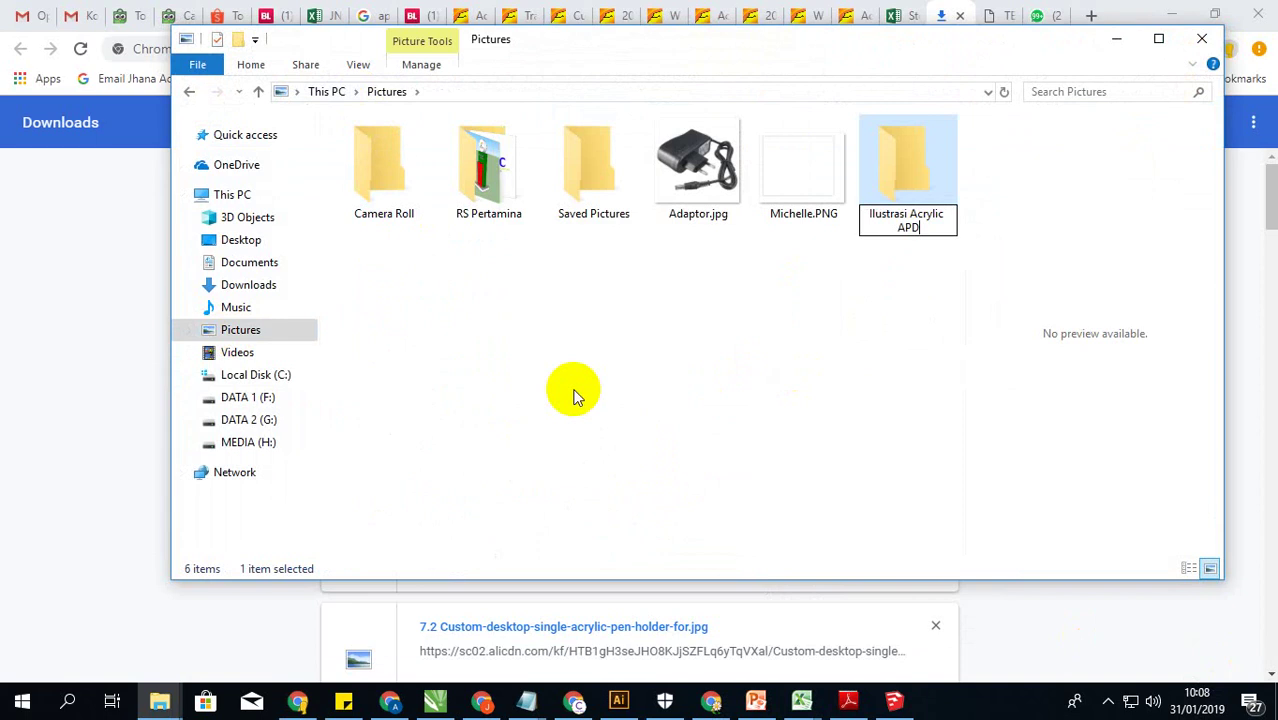
key(Return)
key(Return)
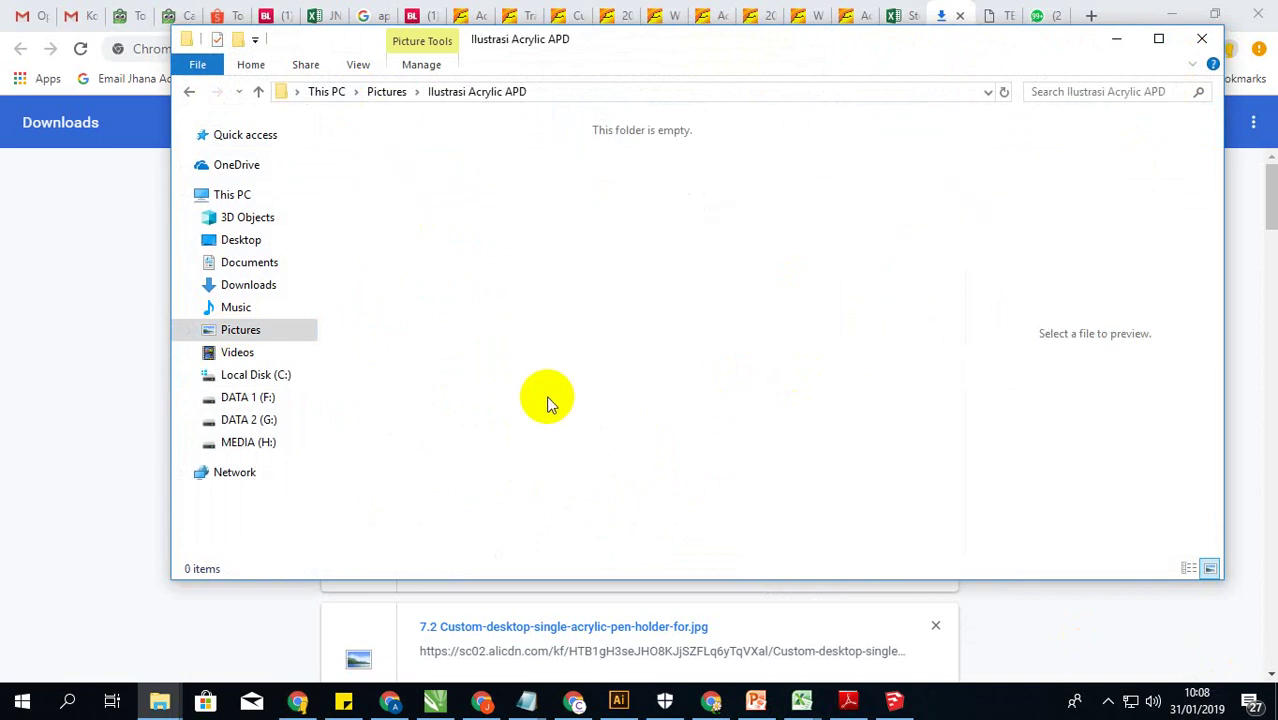
key(ctrl+v)
Step: View the photo in Photo Viewer, zoomed in to read the Akrilik APD holder dimensions
double_click(371, 161)
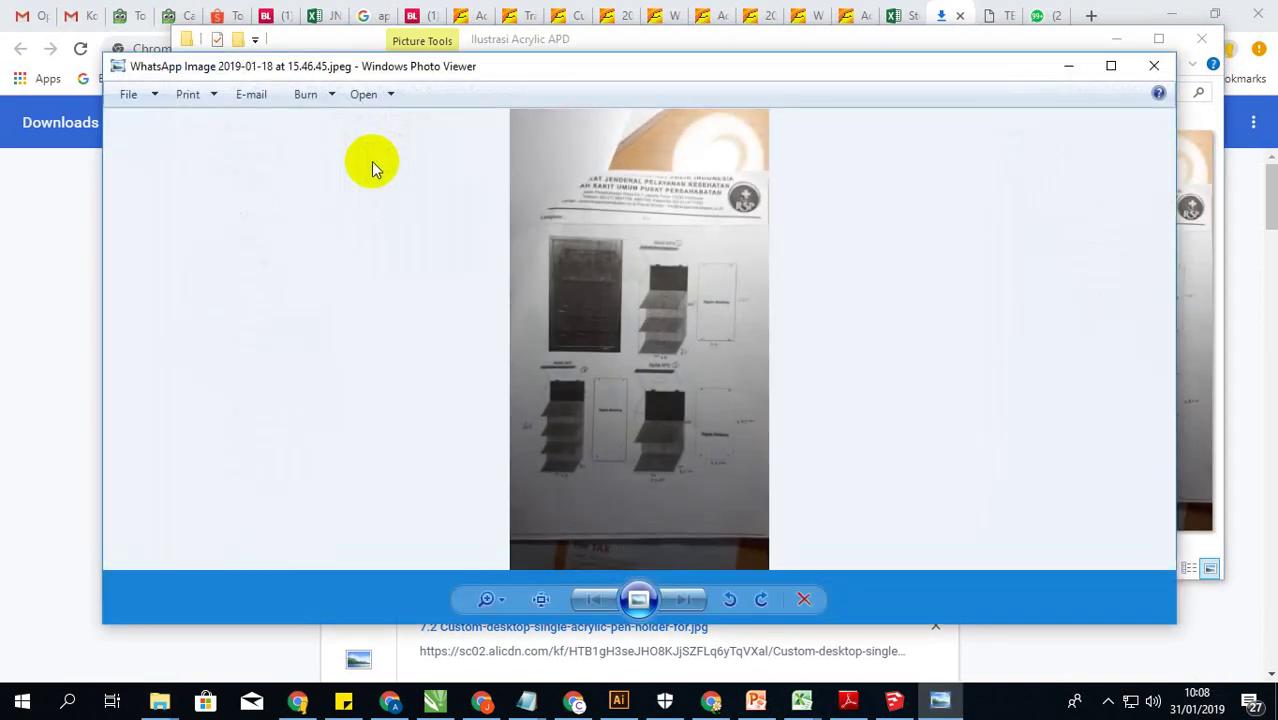
click(485, 599)
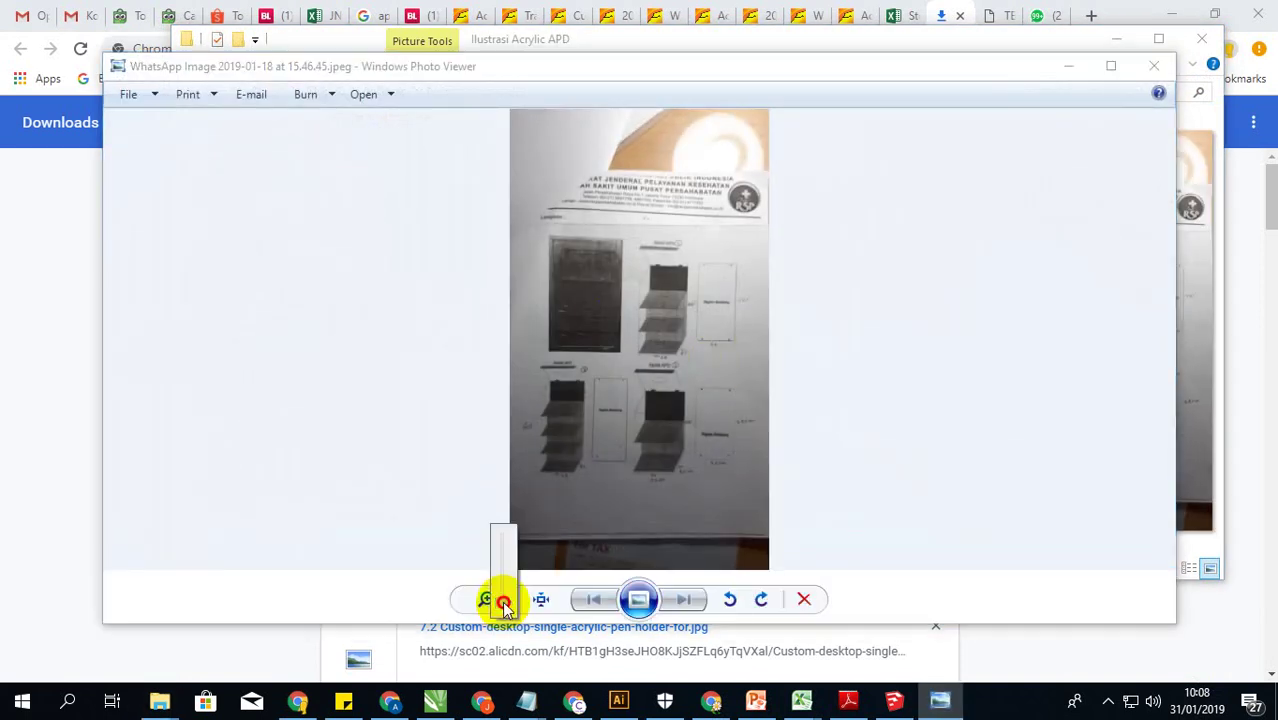
drag(494, 600, 505, 578)
mouse_move(727, 485)
mouse_down()
mouse_move(679, 265)
mouse_move(688, 427)
mouse_move(688, 403)
mouse_up()
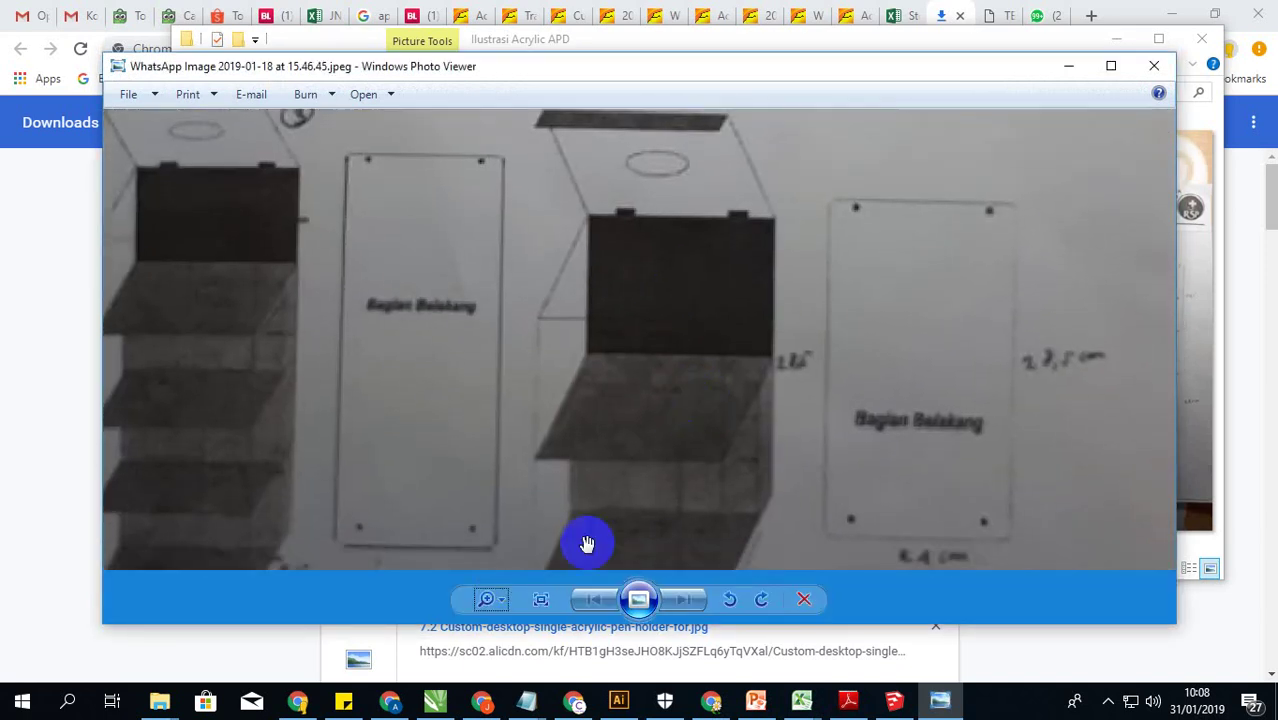
click(499, 598)
click(502, 600)
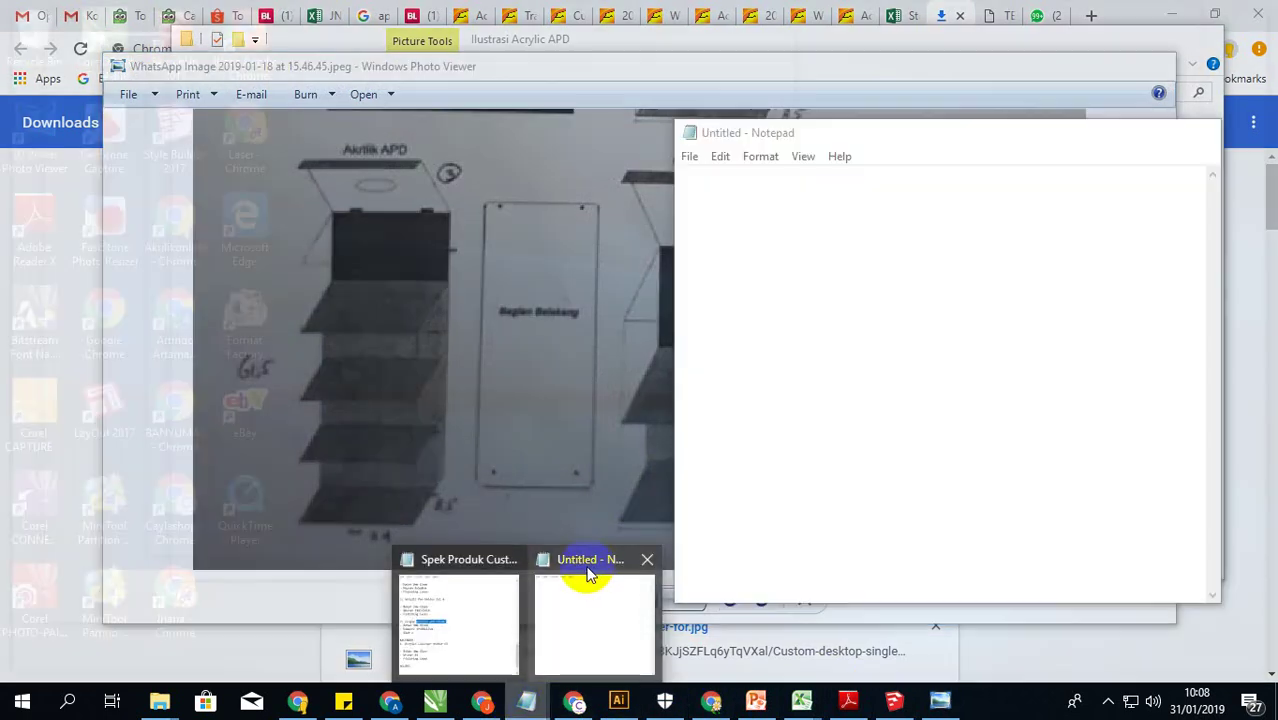
Step: Arrange the Notepad and photo windows side by side
mouse_move(527, 701)
click(585, 573)
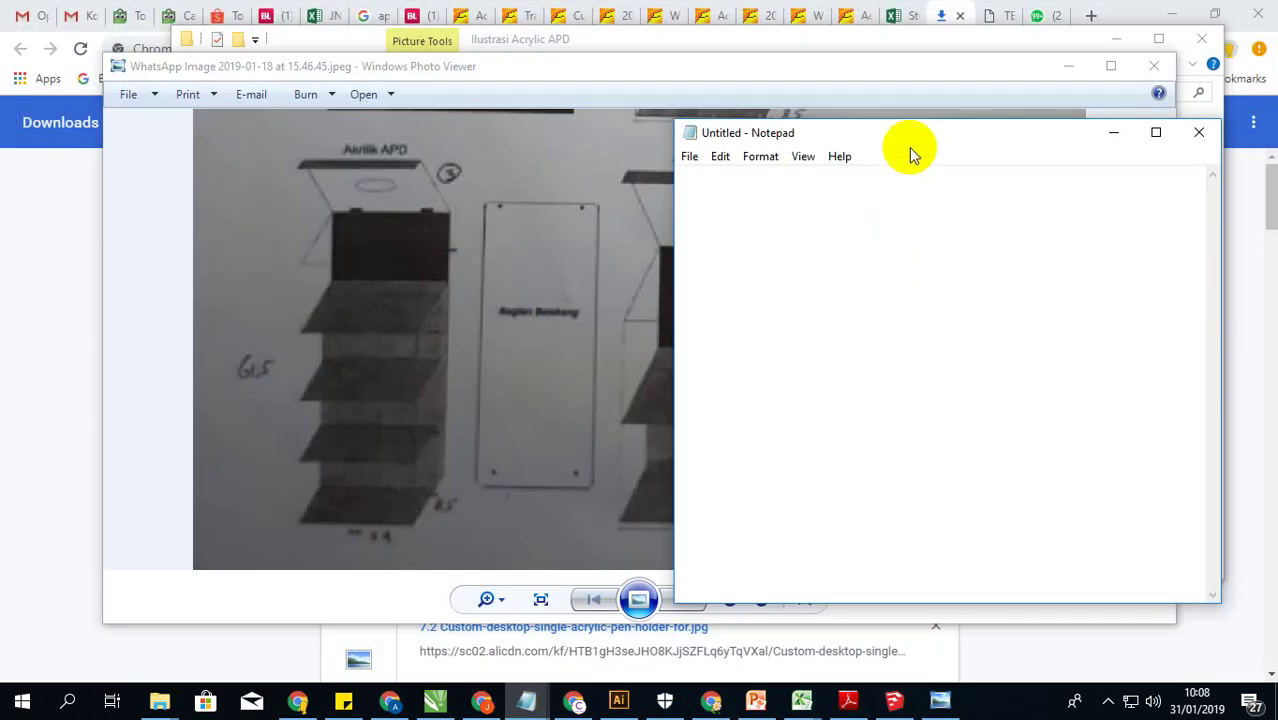
drag(930, 132, 300, 125)
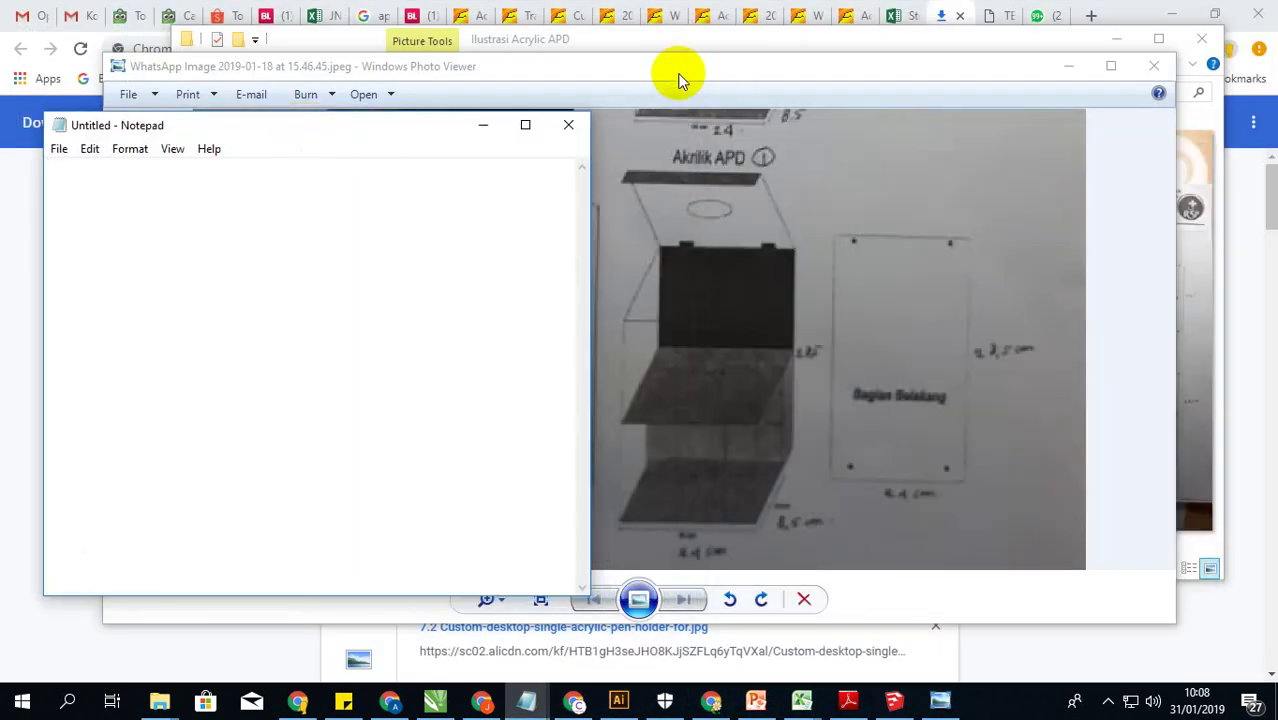
drag(678, 78, 826, 73)
click(100, 238)
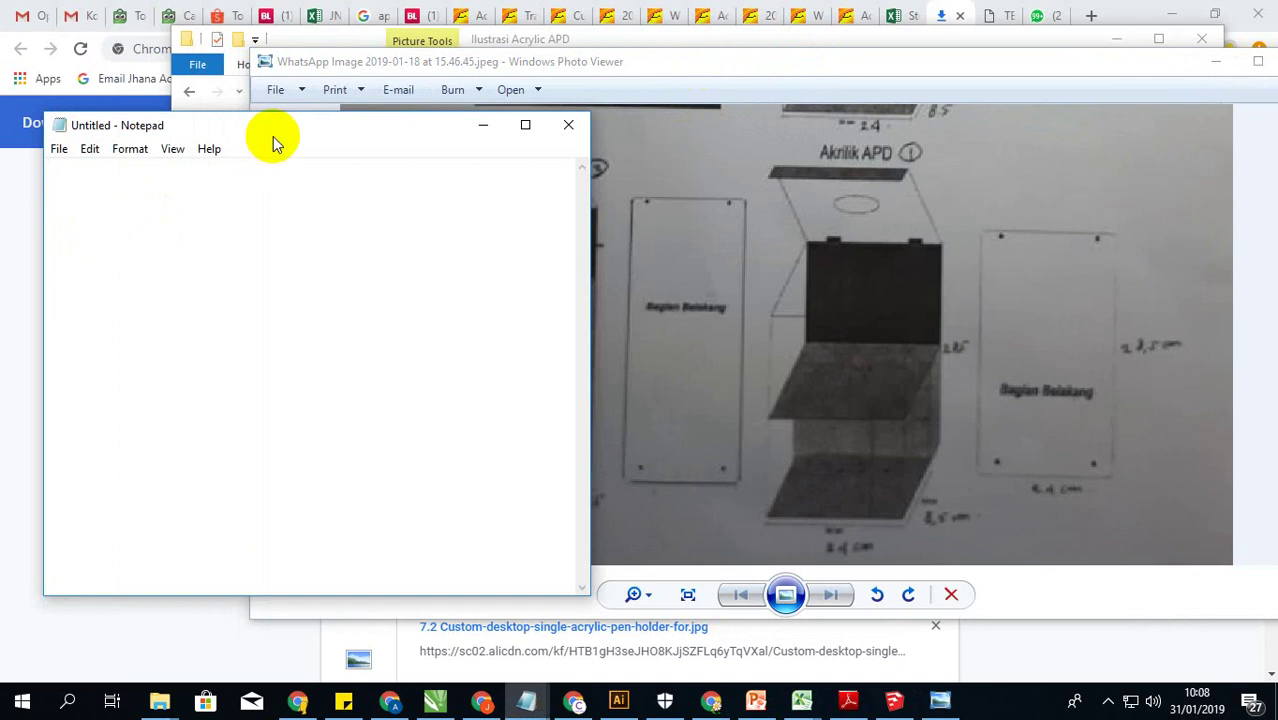
drag(273, 136, 416, 131)
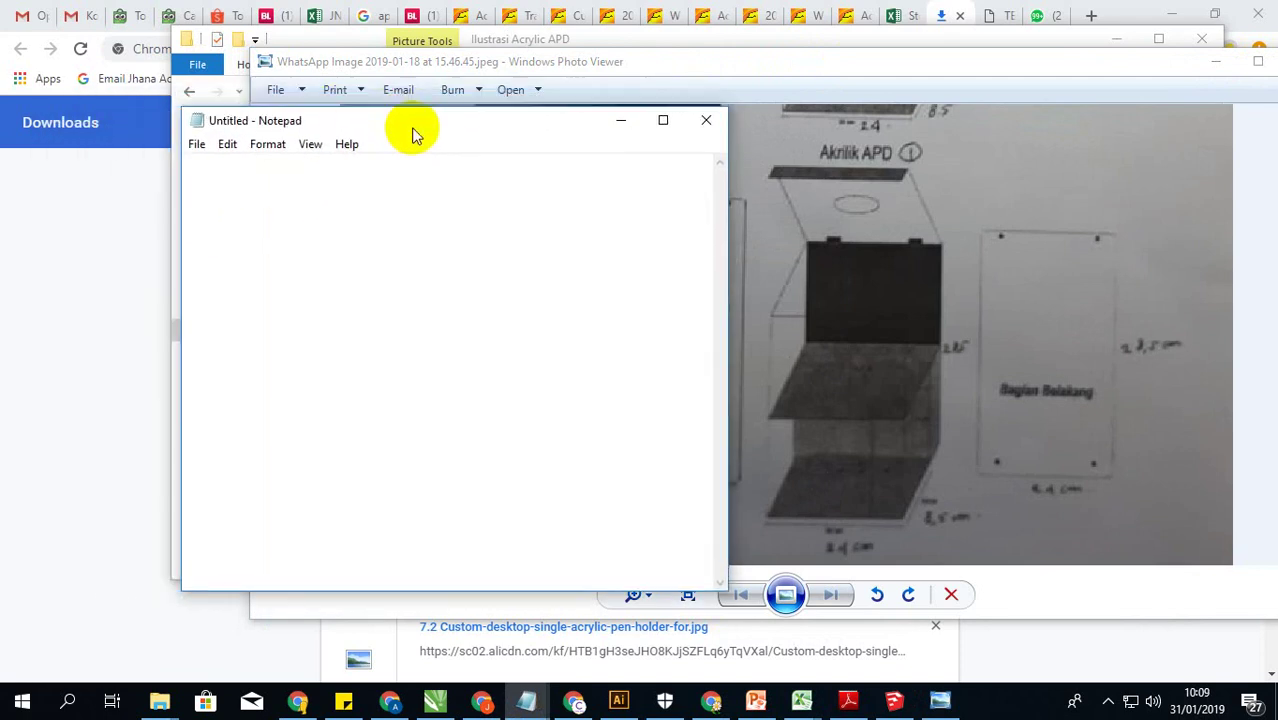
Step: Type the intro note 'Nah kita akan membuat ilustrasi 3d dari gambar APD 2 susun disamping', then clear it
text(Nah kita ak)
text(an membuat )
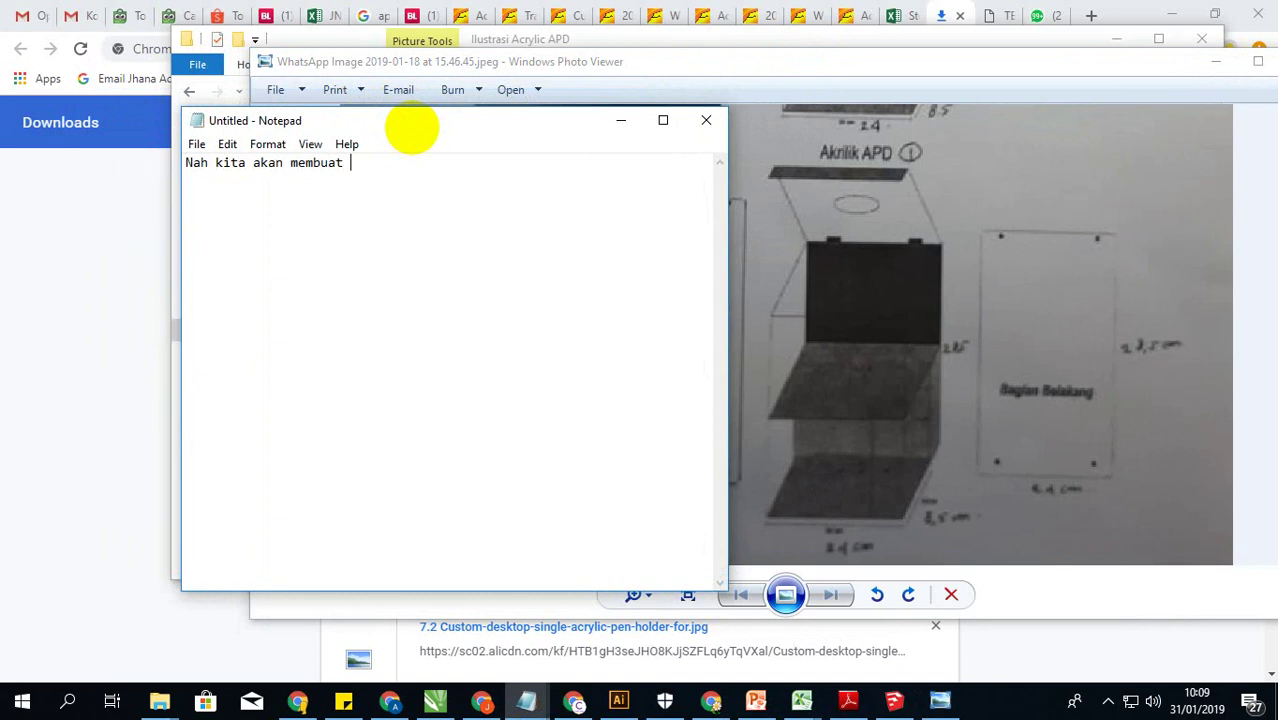
text(ilustras)
text(i 3d )
text(dari gambar)
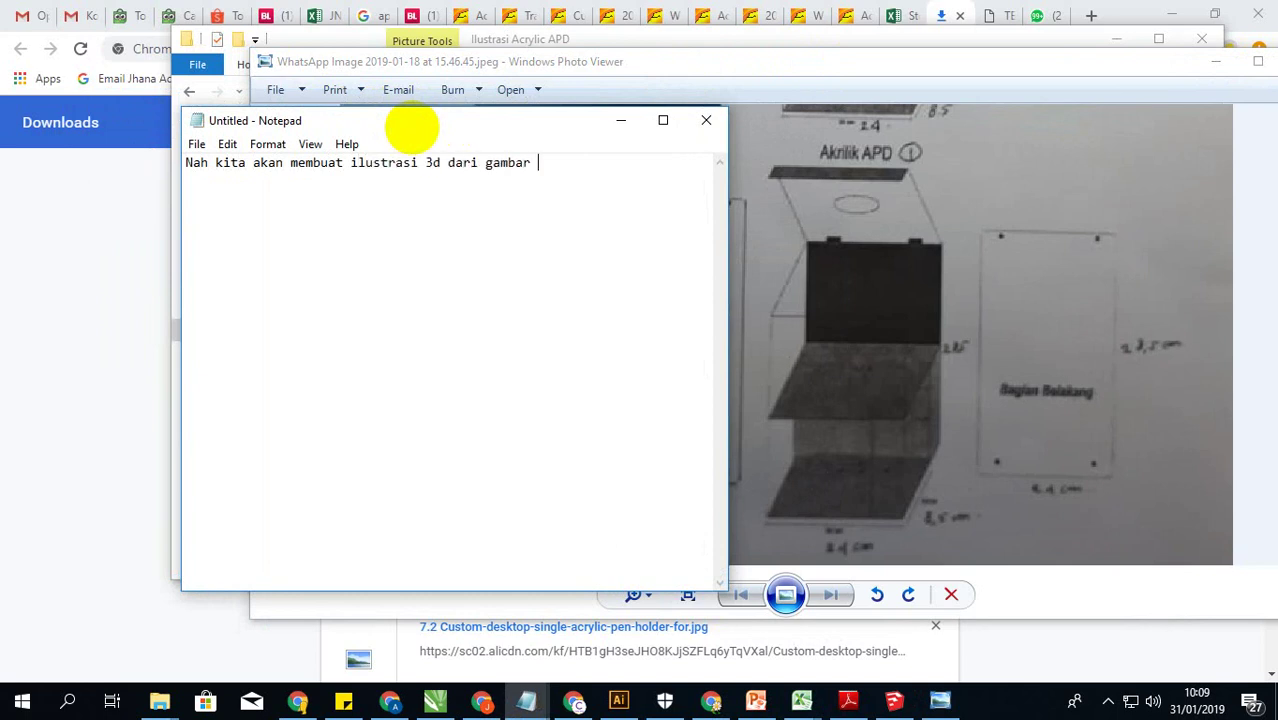
text( APD)
text( 2 s)
text(usun disamping)
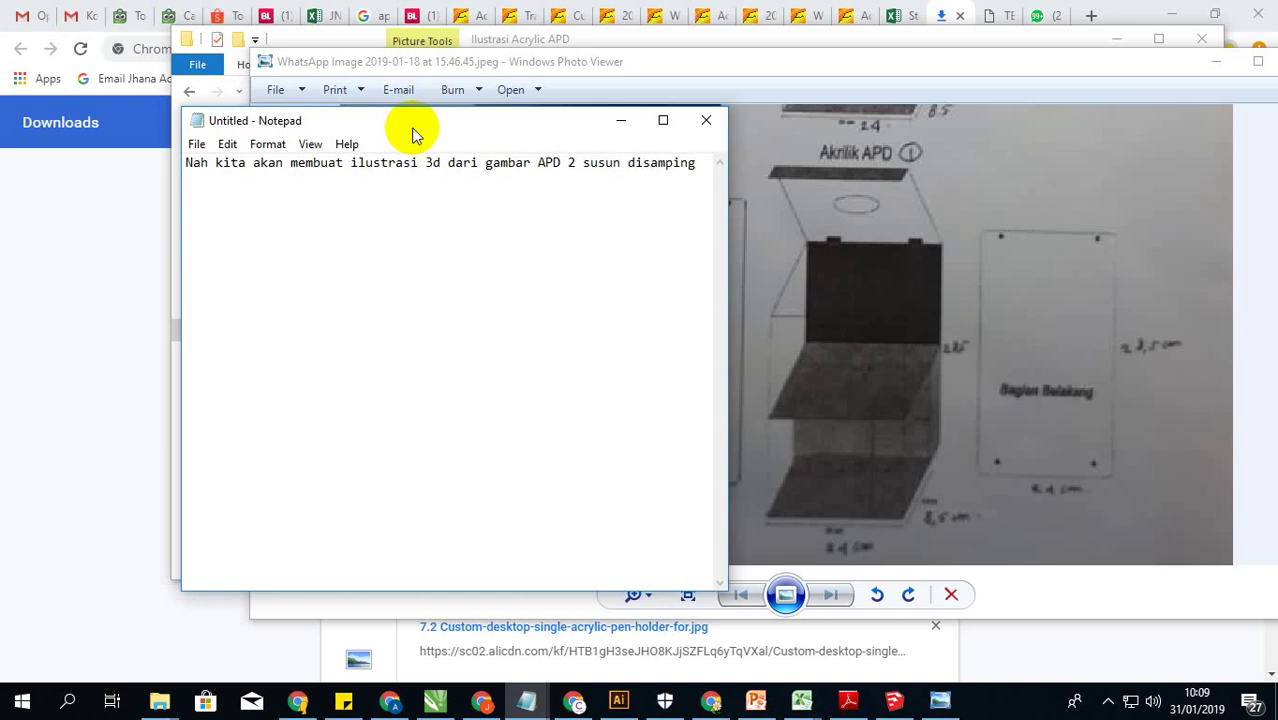
key(ctrl+a)
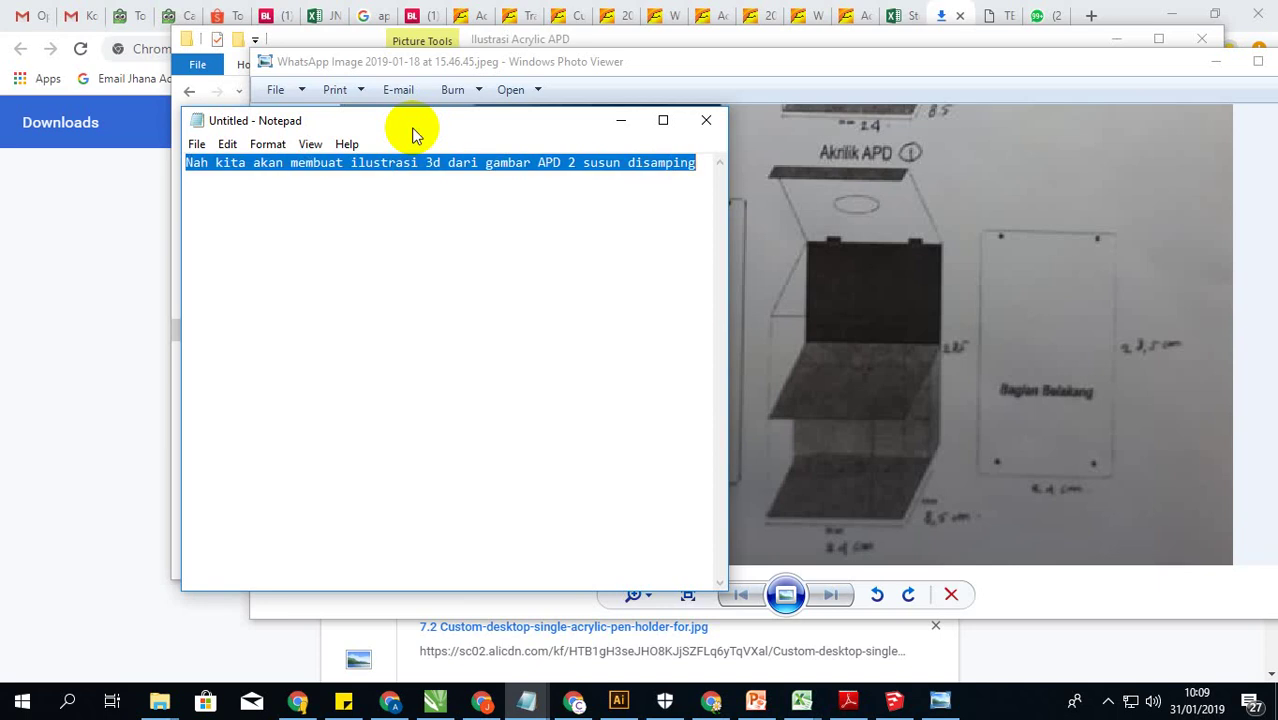
key(BackSpace)
Step: Note the overall size 24x8.5x22.5cm with 3mm material thickness, then cut the line
text(Ukuran t)
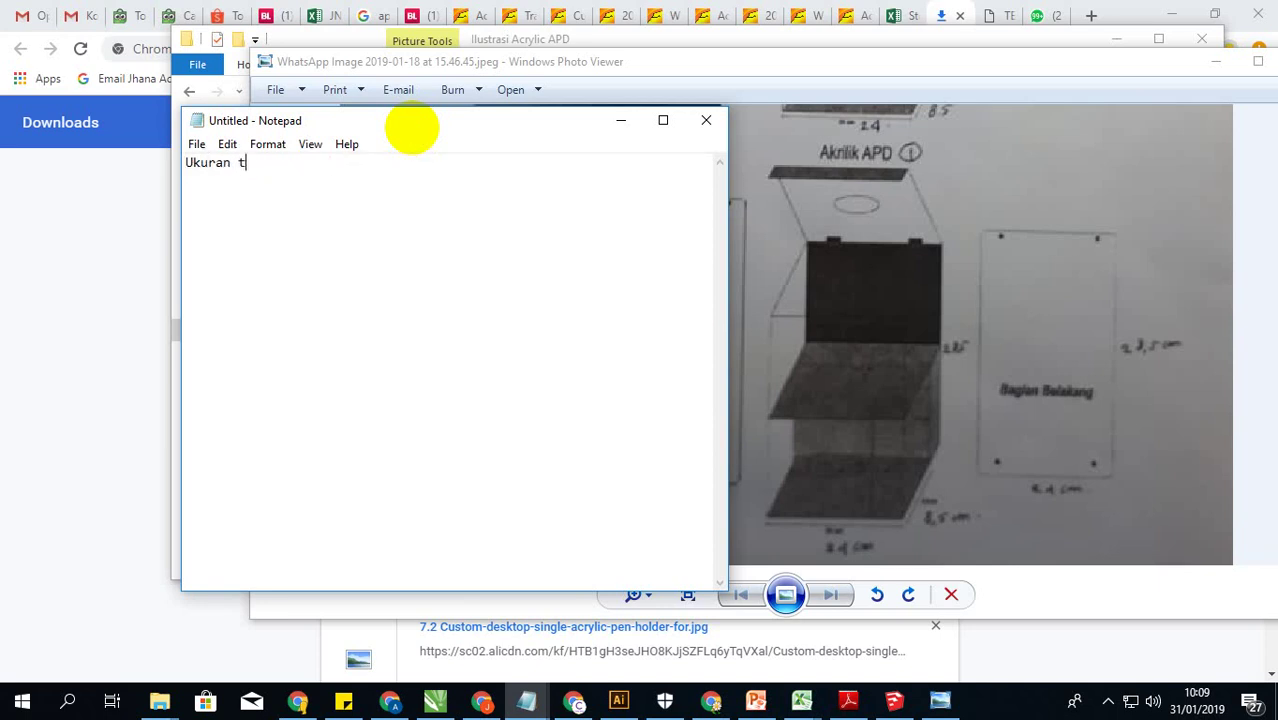
text(otal)
text( 24)
text(x8.5)
text(x22.5cm )
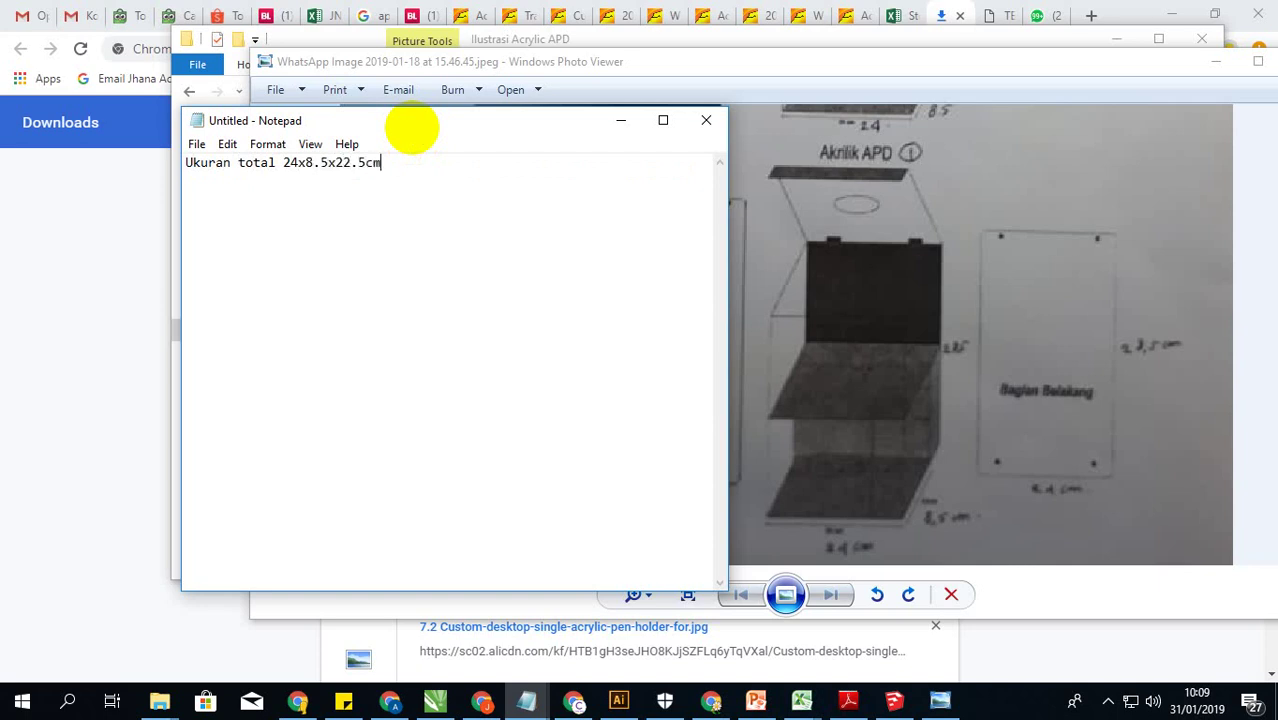
text(dengan kete)
text(balan bahan)
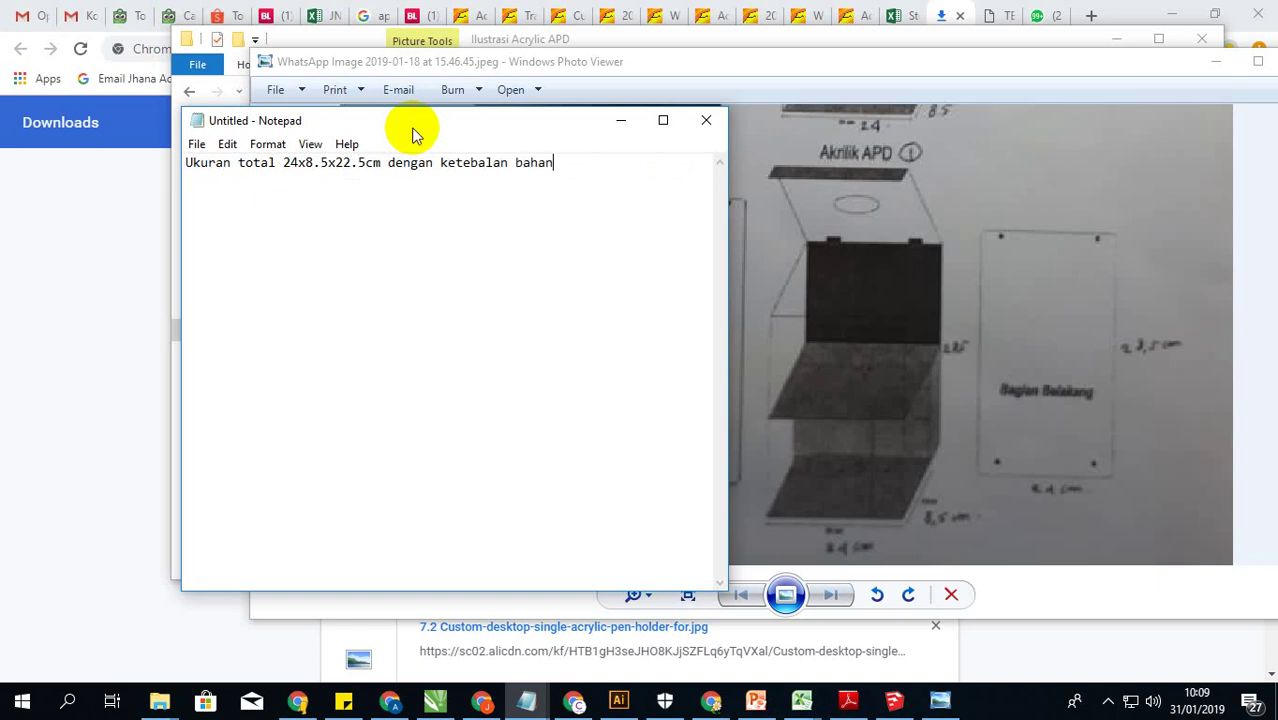
text(3mm)
key(ctrl+a)
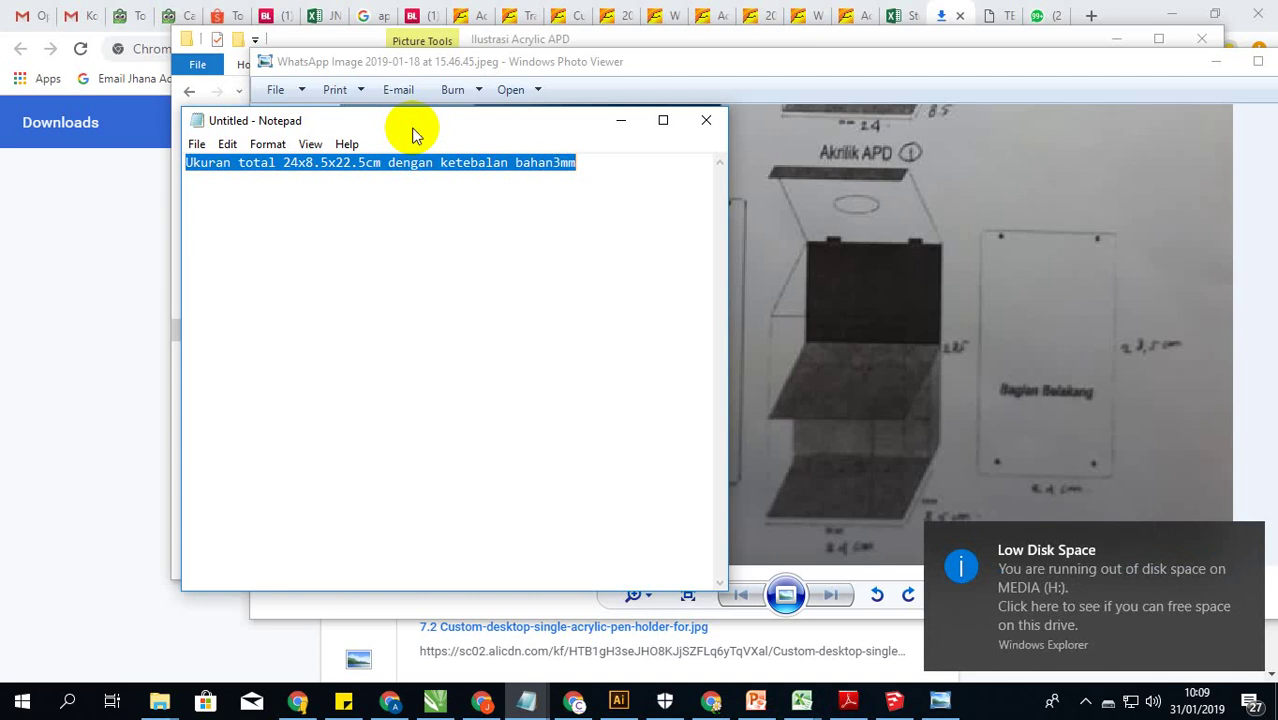
key(ctrl+x)
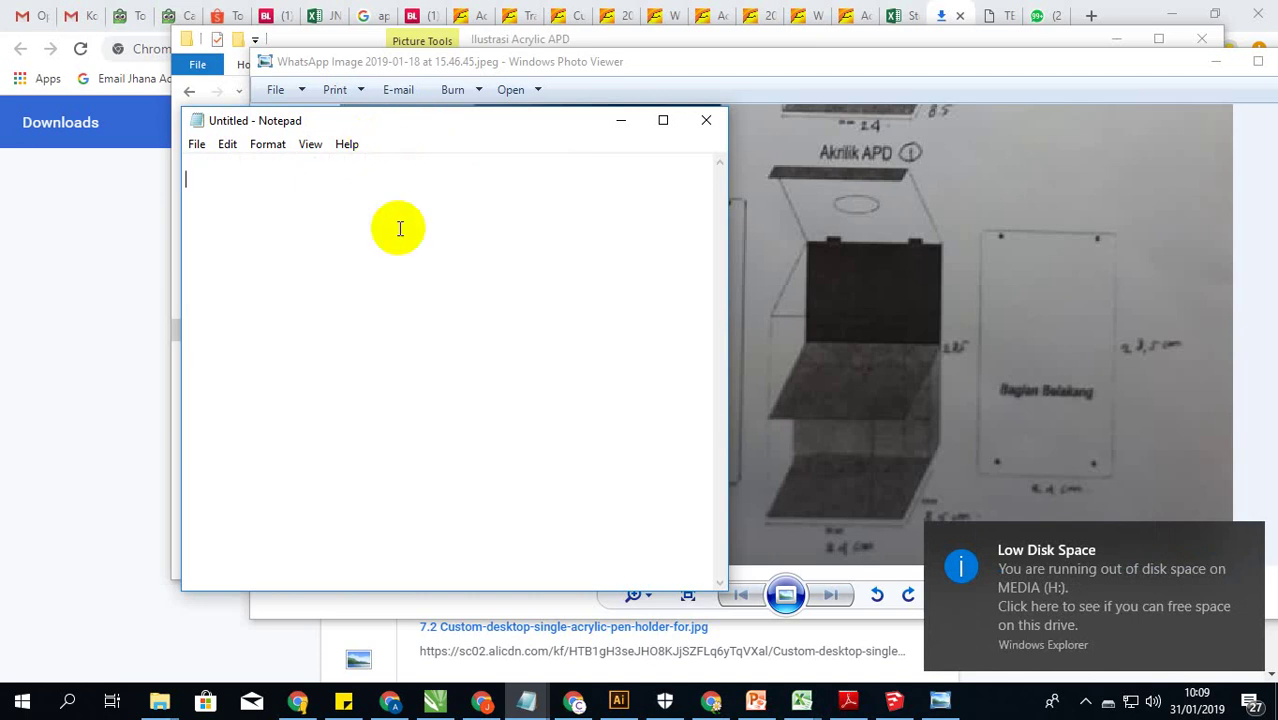
Step: Write 'lanjut ke sketchup' in the note, then clear it
text(lanjut ke s)
text(ketch)
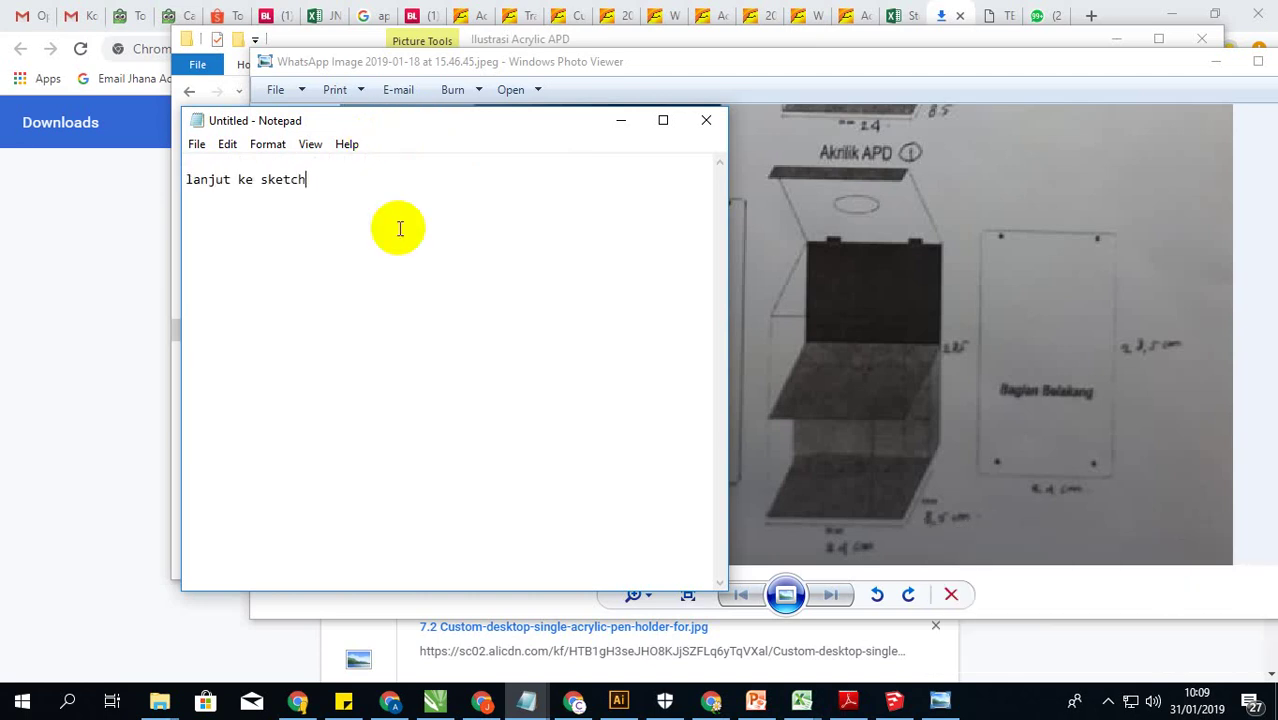
text(up)
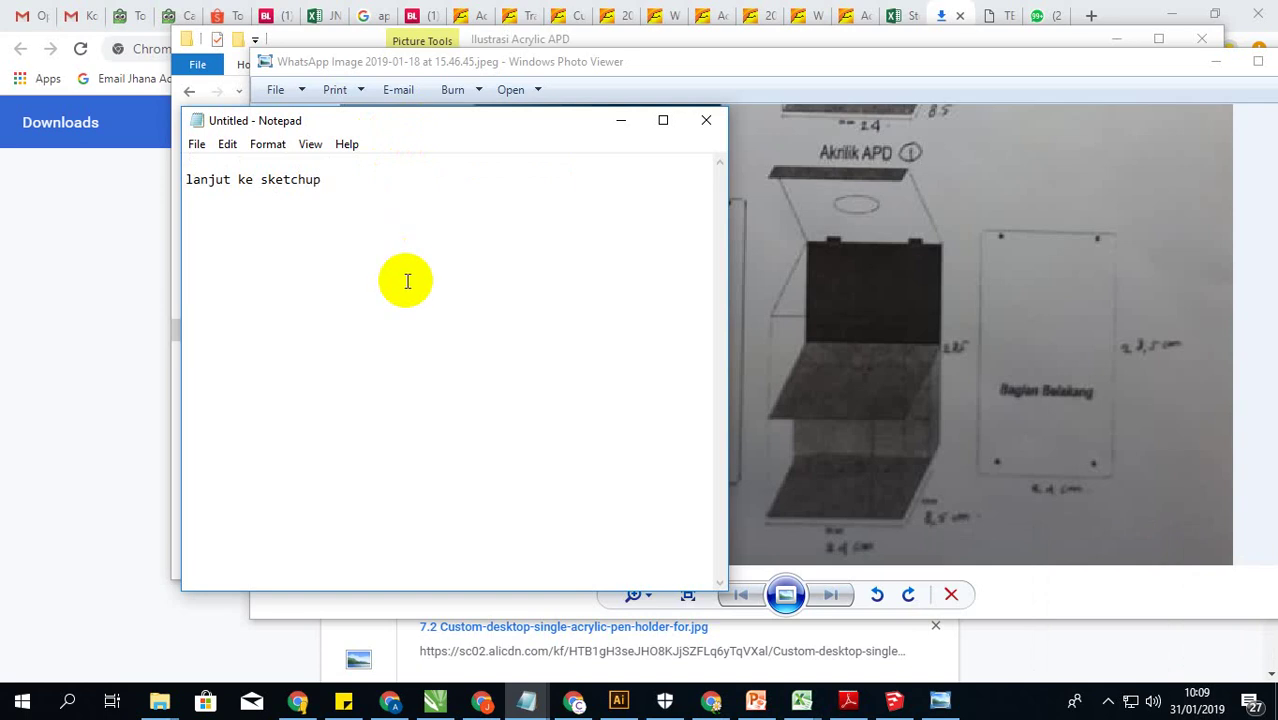
key(ctrl+a)
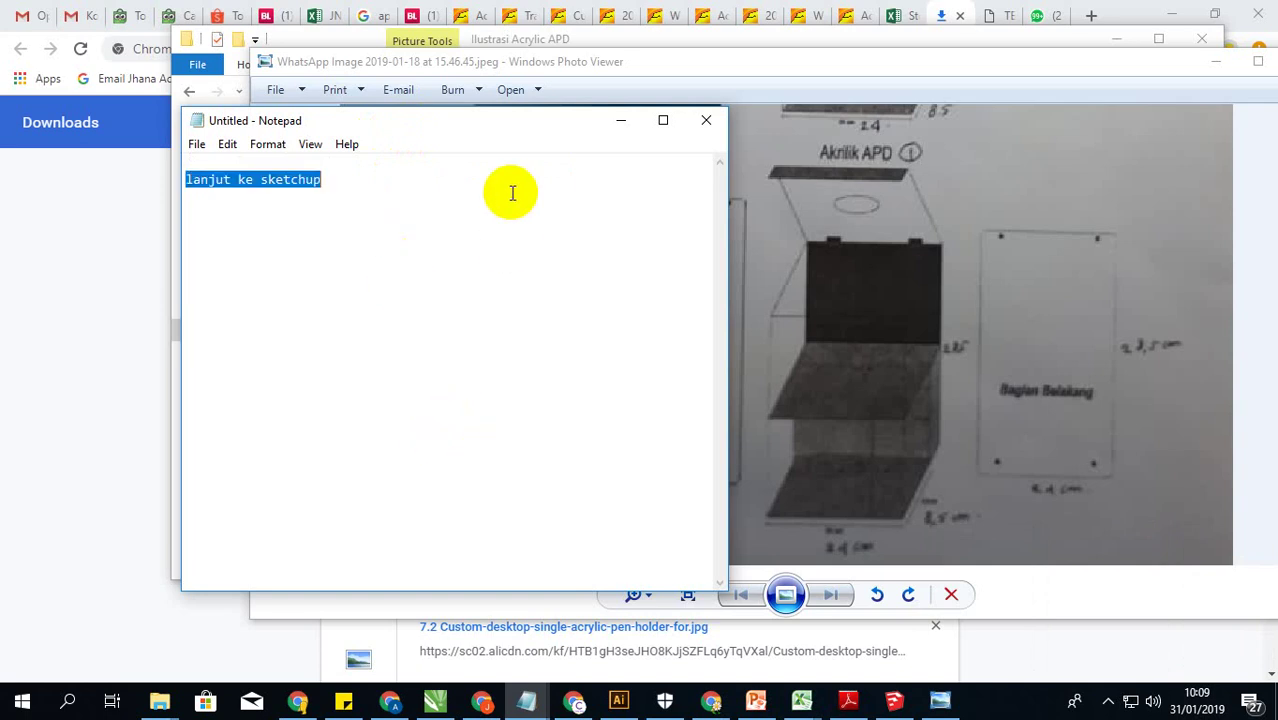
text(c)
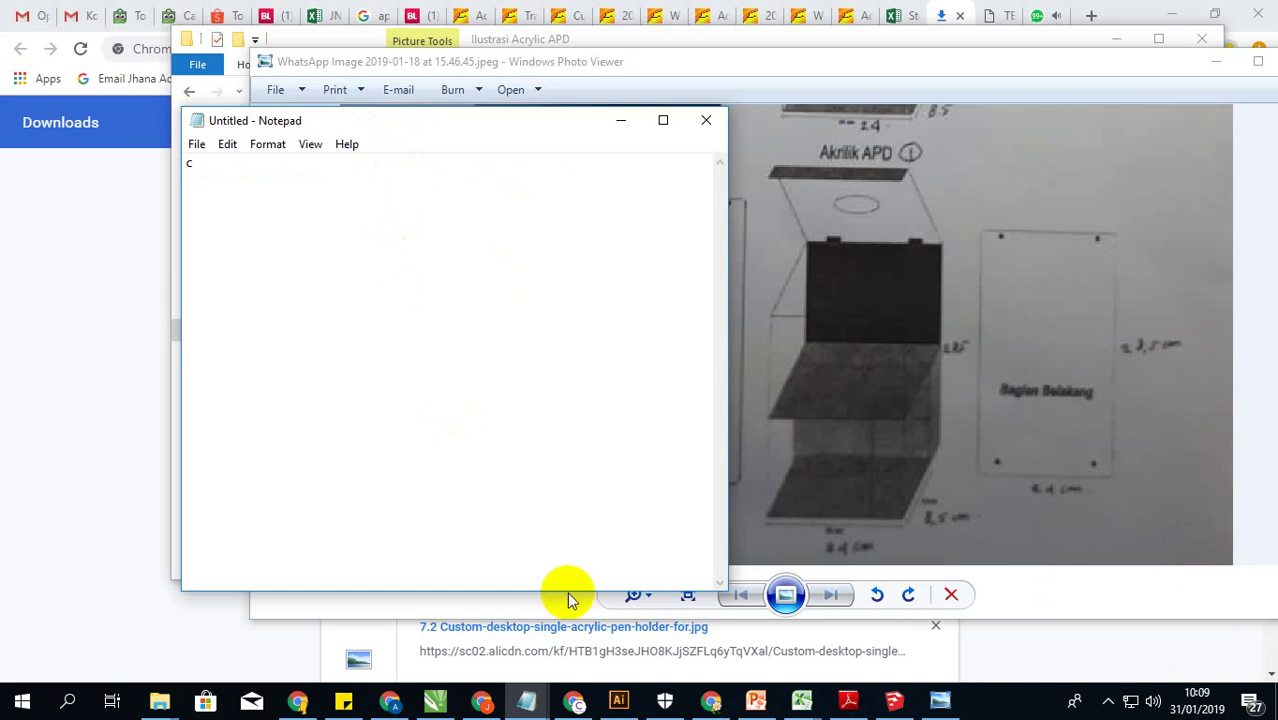
click(481, 703)
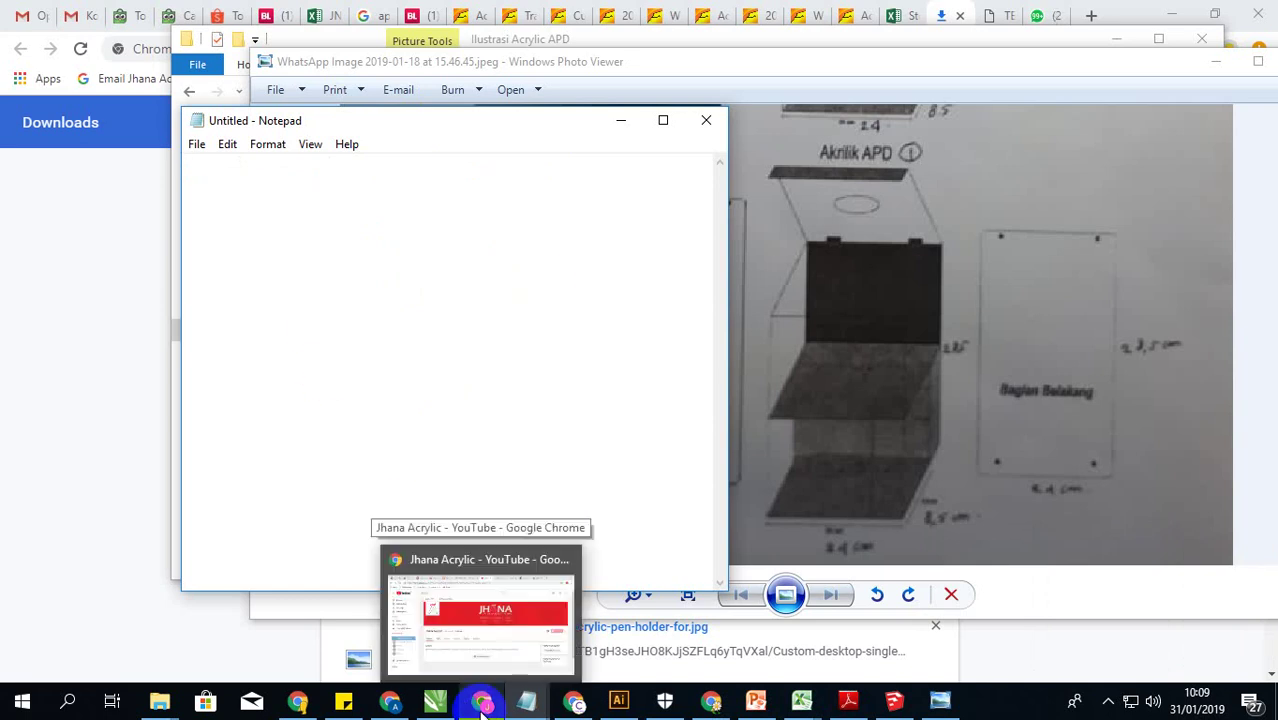
Step: In SketchUp, dismiss the autosave error and start a rectangle at the origin
click(894, 700)
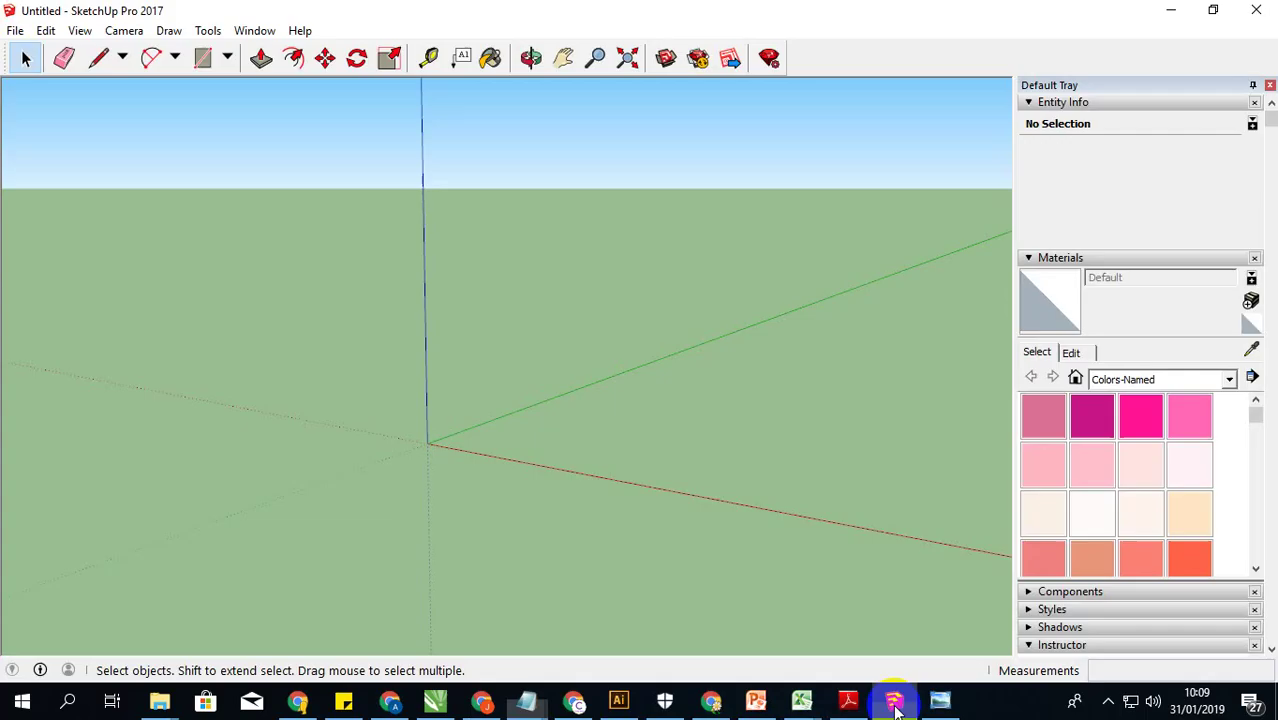
click(202, 57)
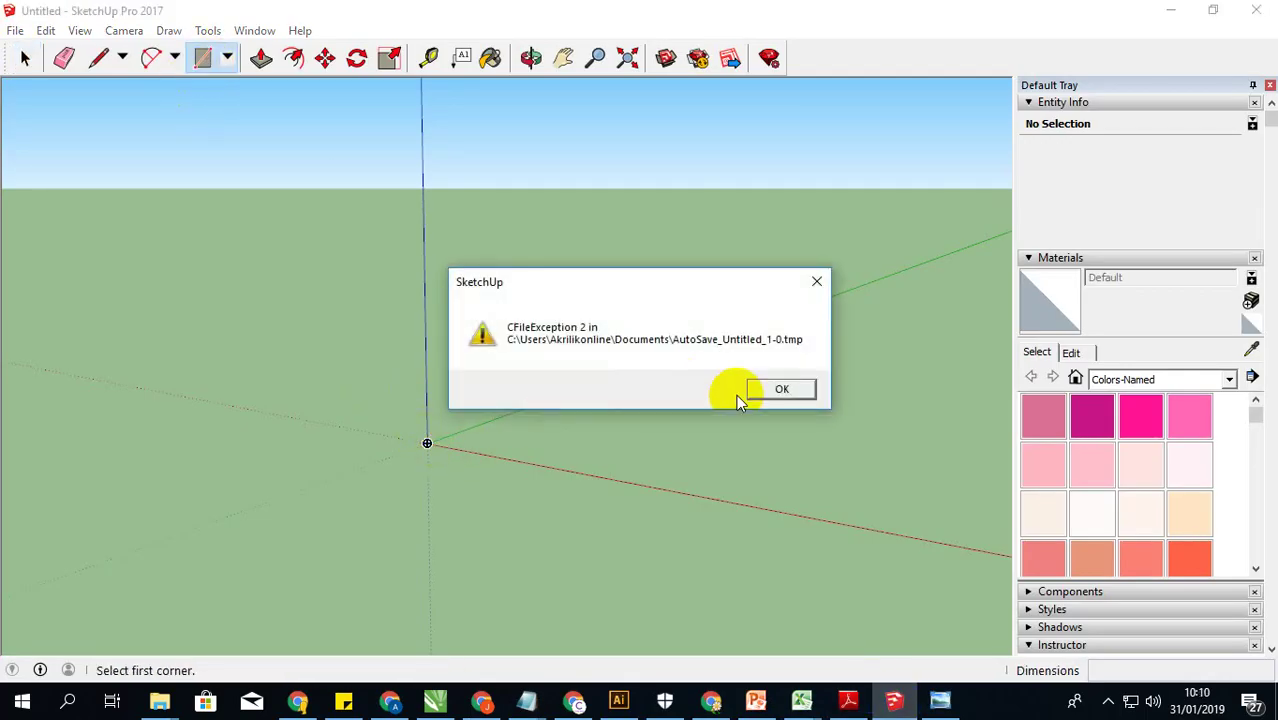
click(779, 401)
click(778, 400)
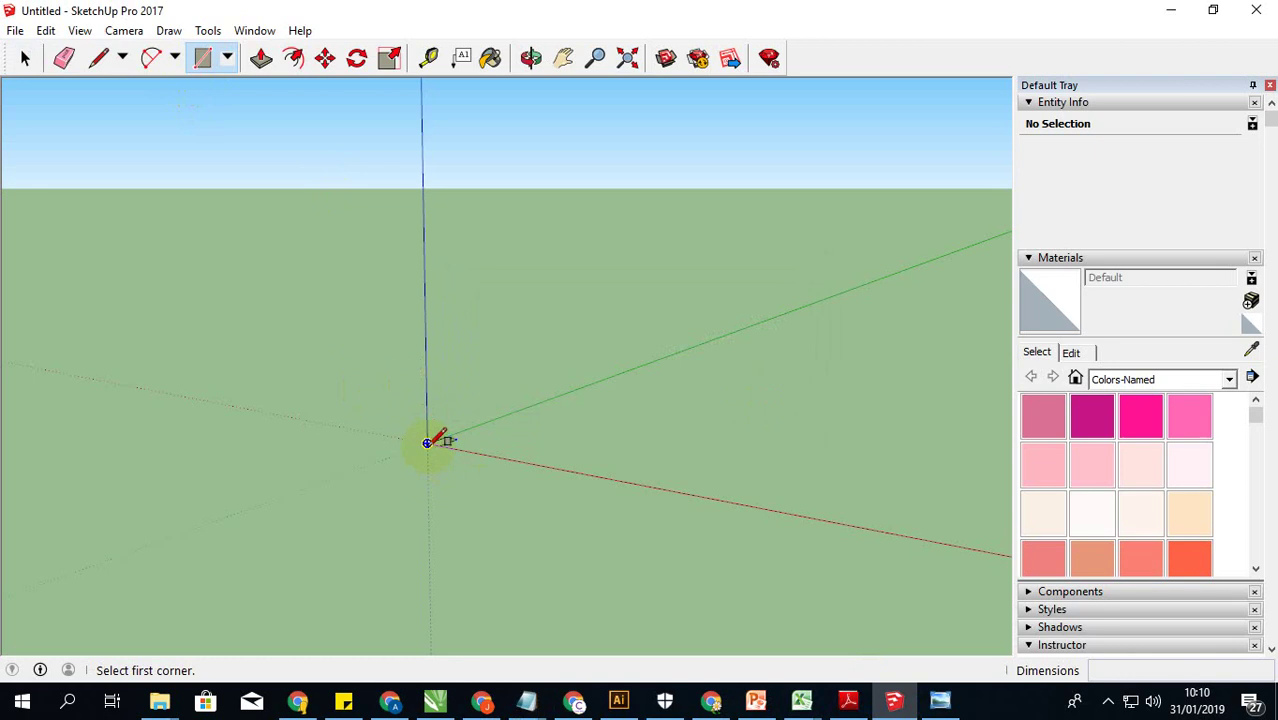
click(445, 446)
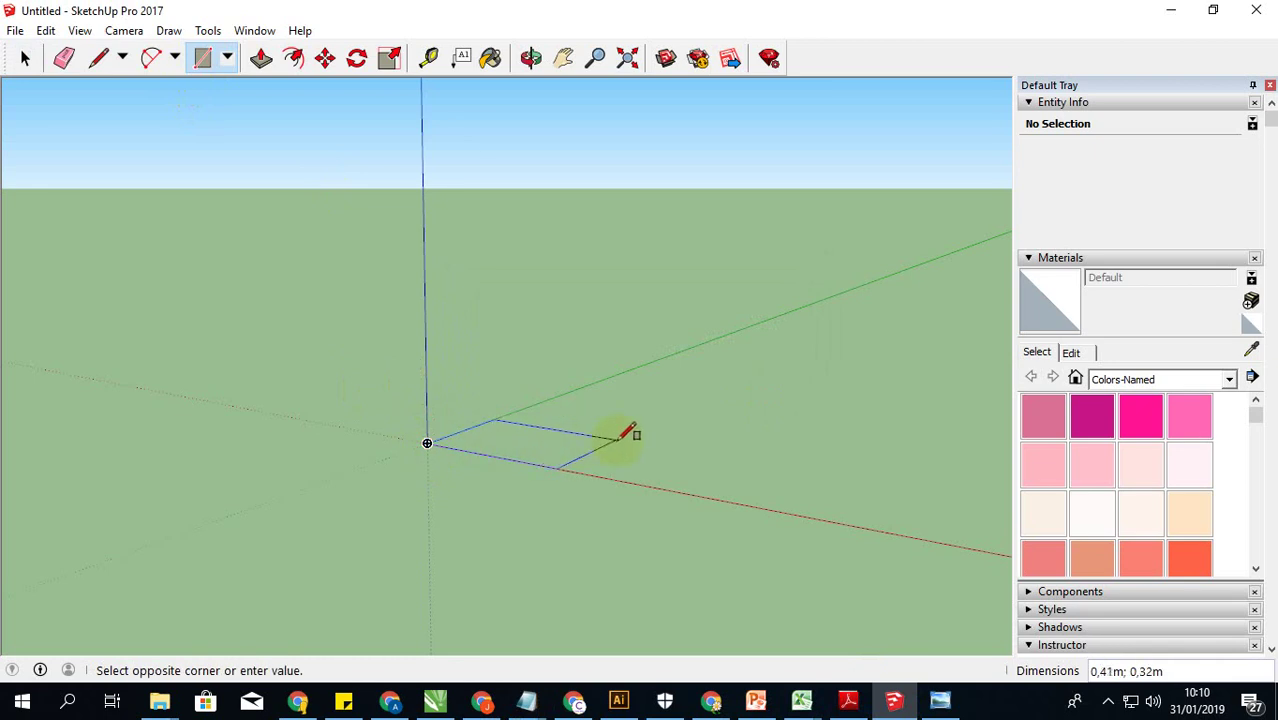
Step: Dismiss the virus-protection notification and go to the menu bar for unit settings
click(299, 30)
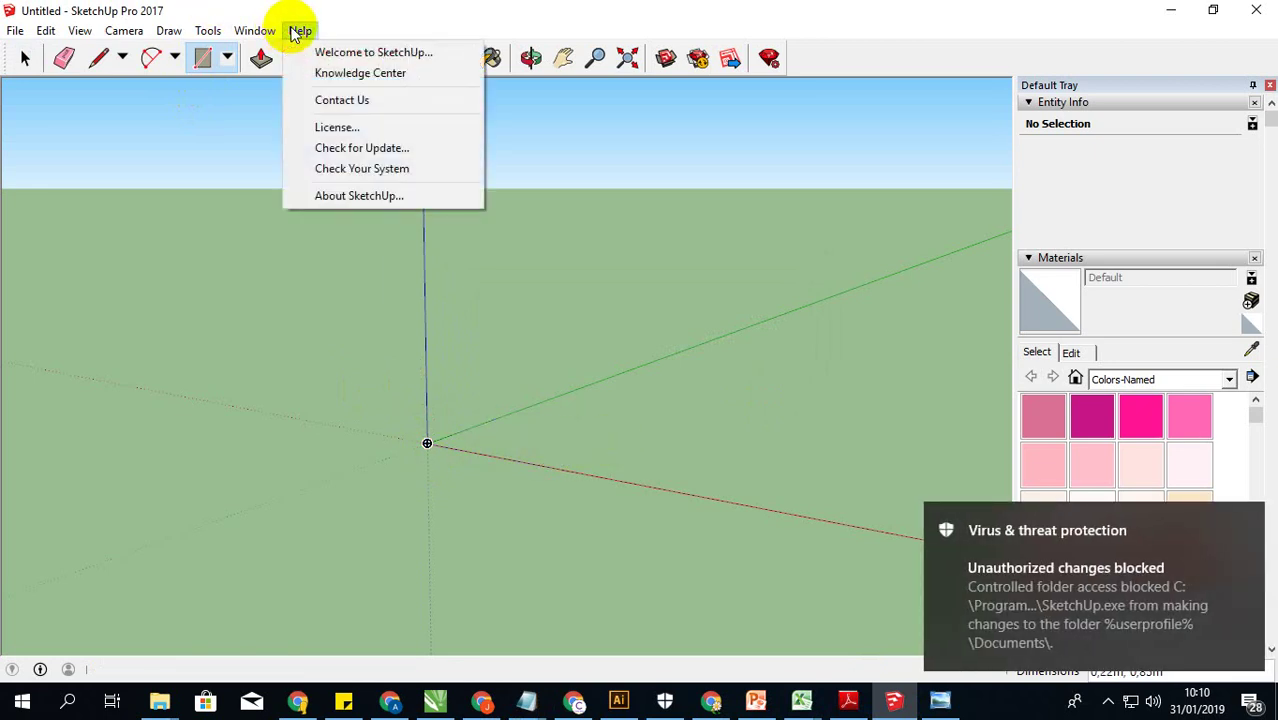
click(1249, 519)
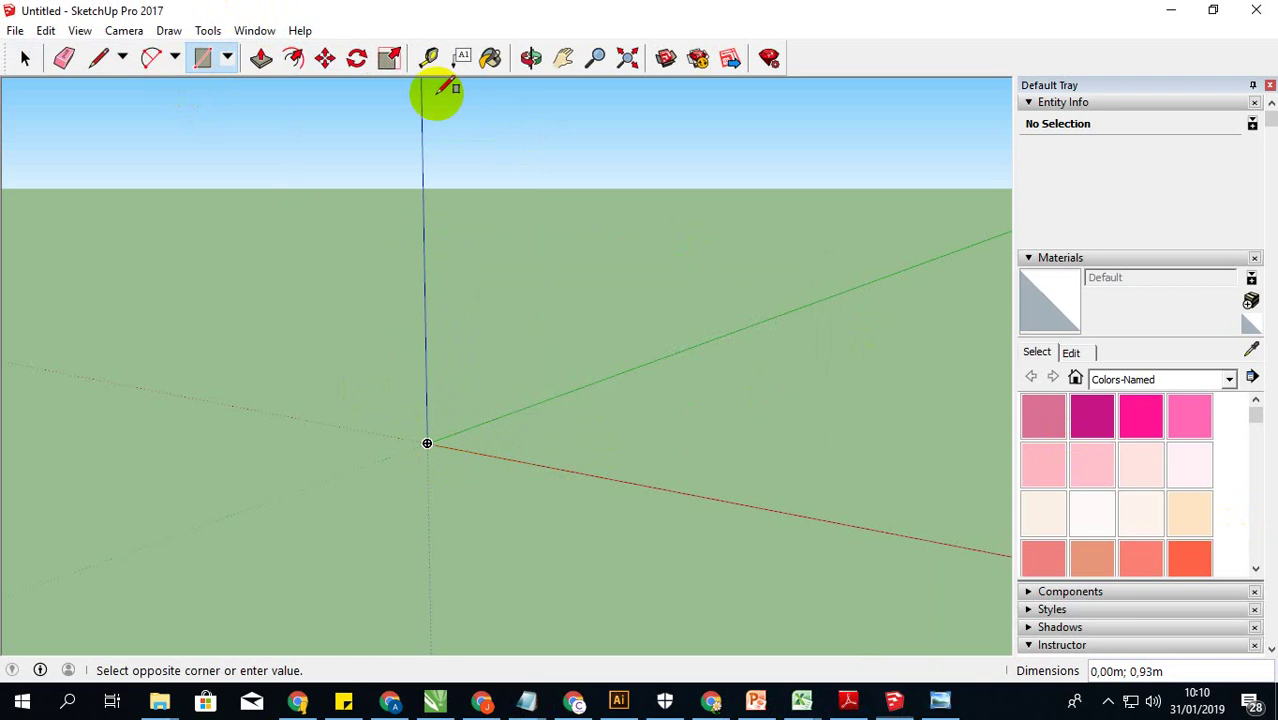
click(301, 31)
mouse_move(254, 31)
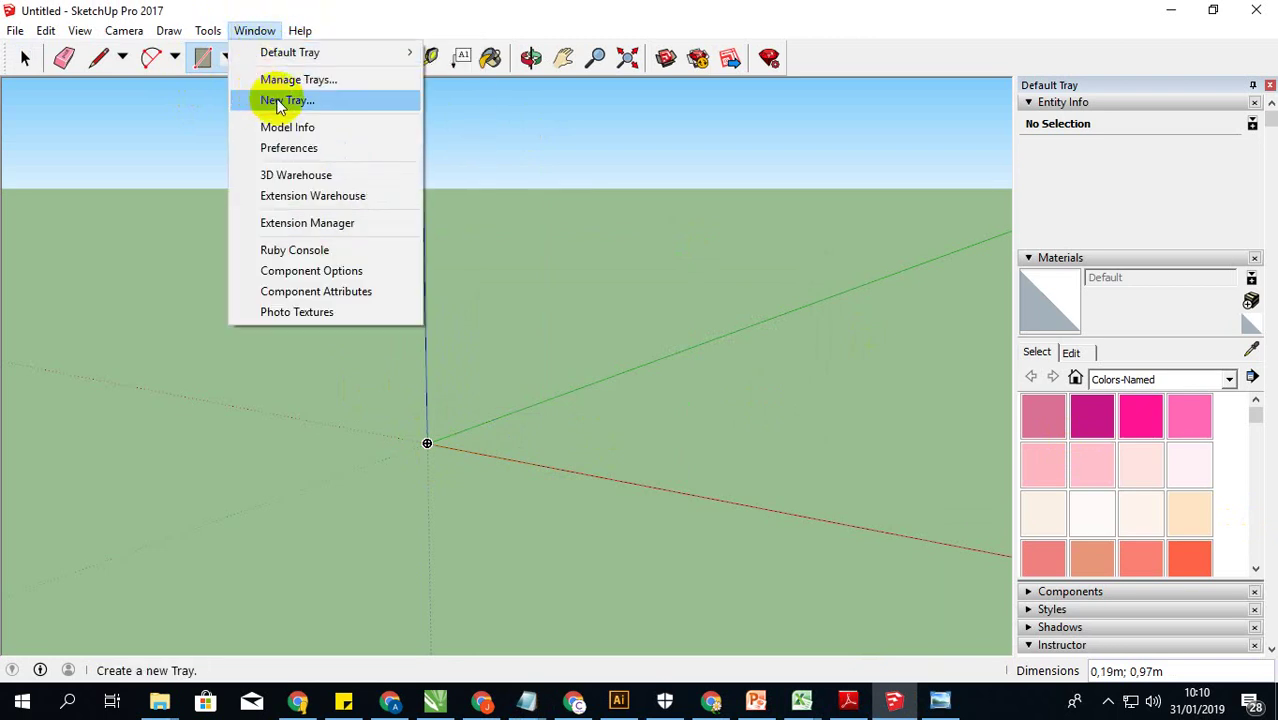
Step: Change the Model Info length unit from m to cm, keeping 0,00cm precision
click(287, 127)
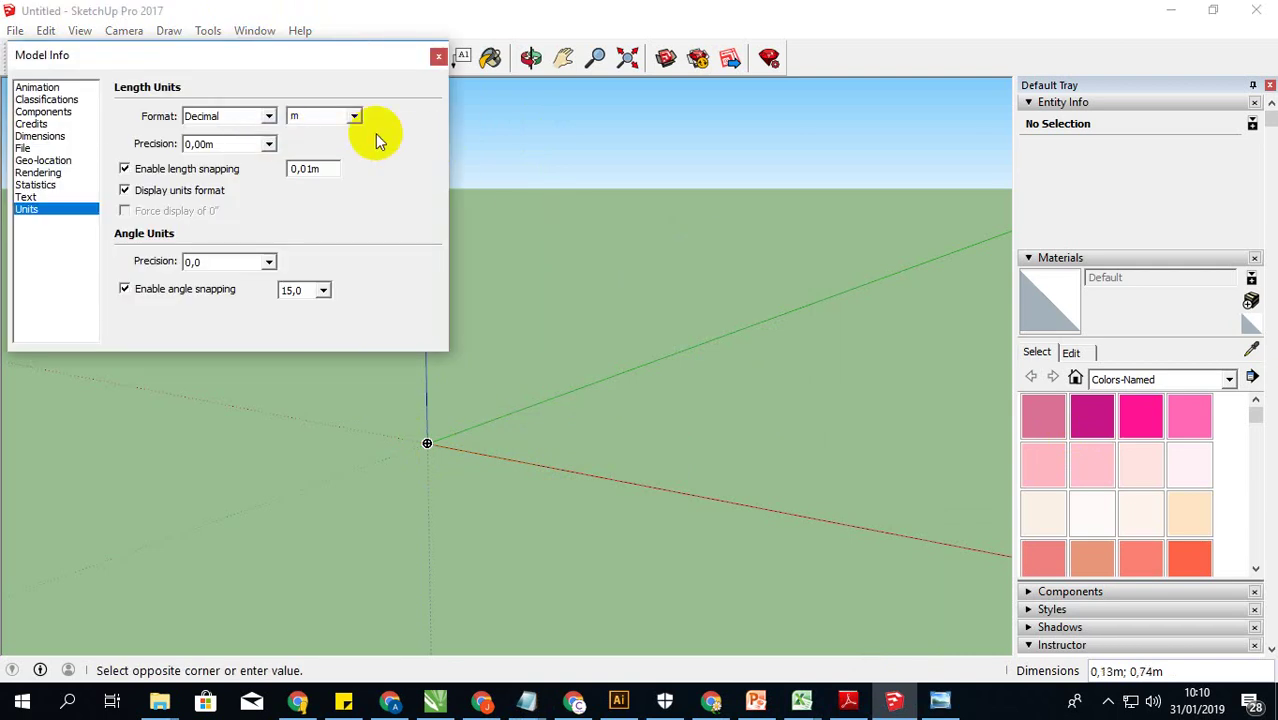
click(355, 117)
click(295, 155)
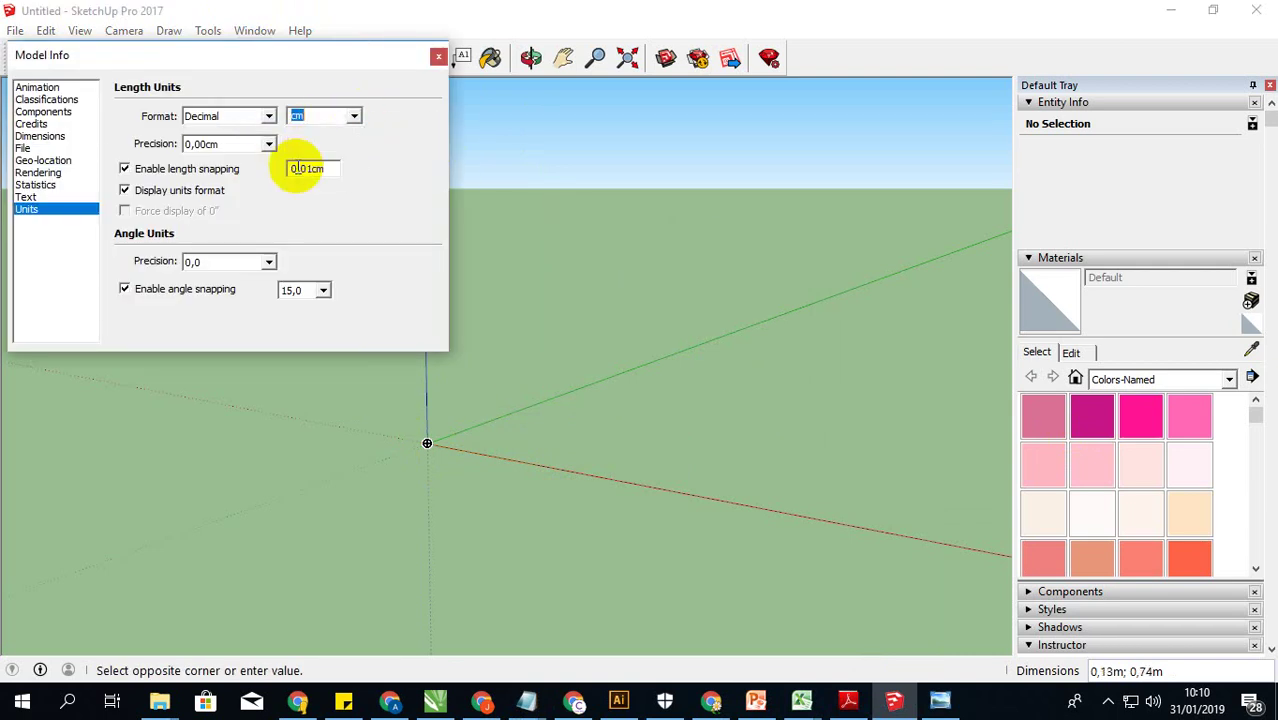
click(438, 55)
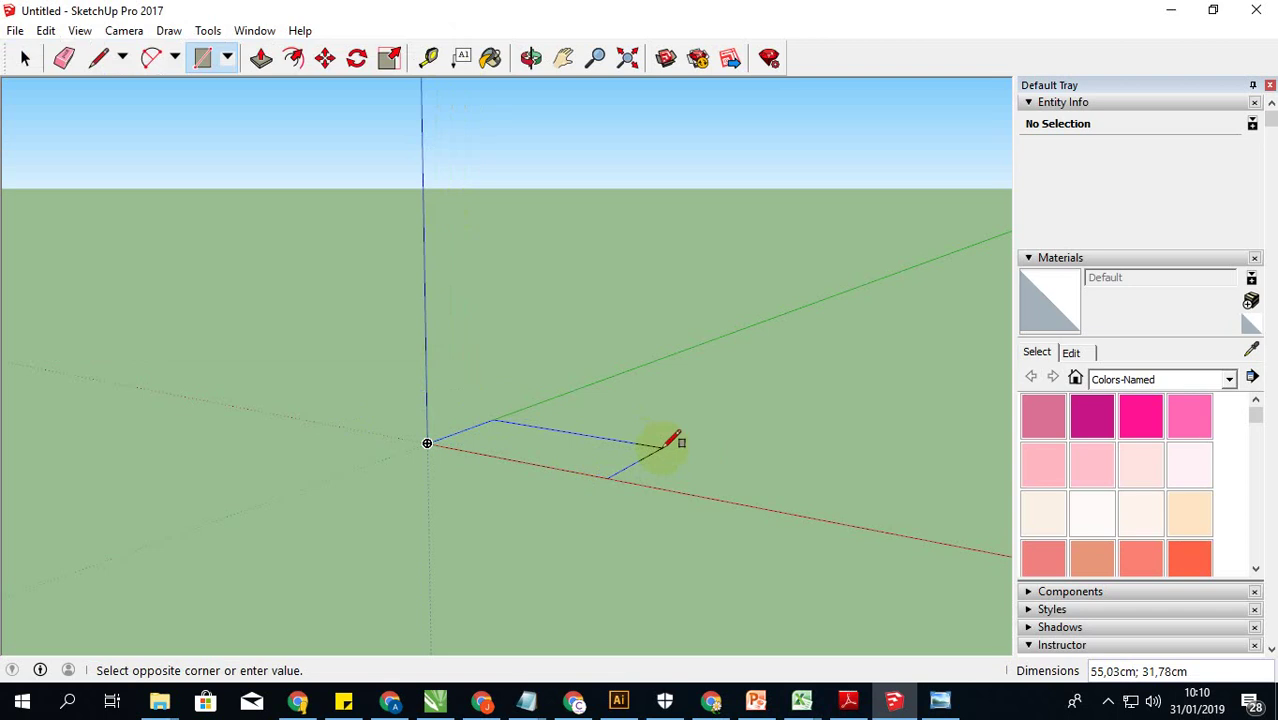
Step: Finish the rectangle at 24 × 8.5 cm and orbit to look down on it
text(24;8.5)
key(Return)
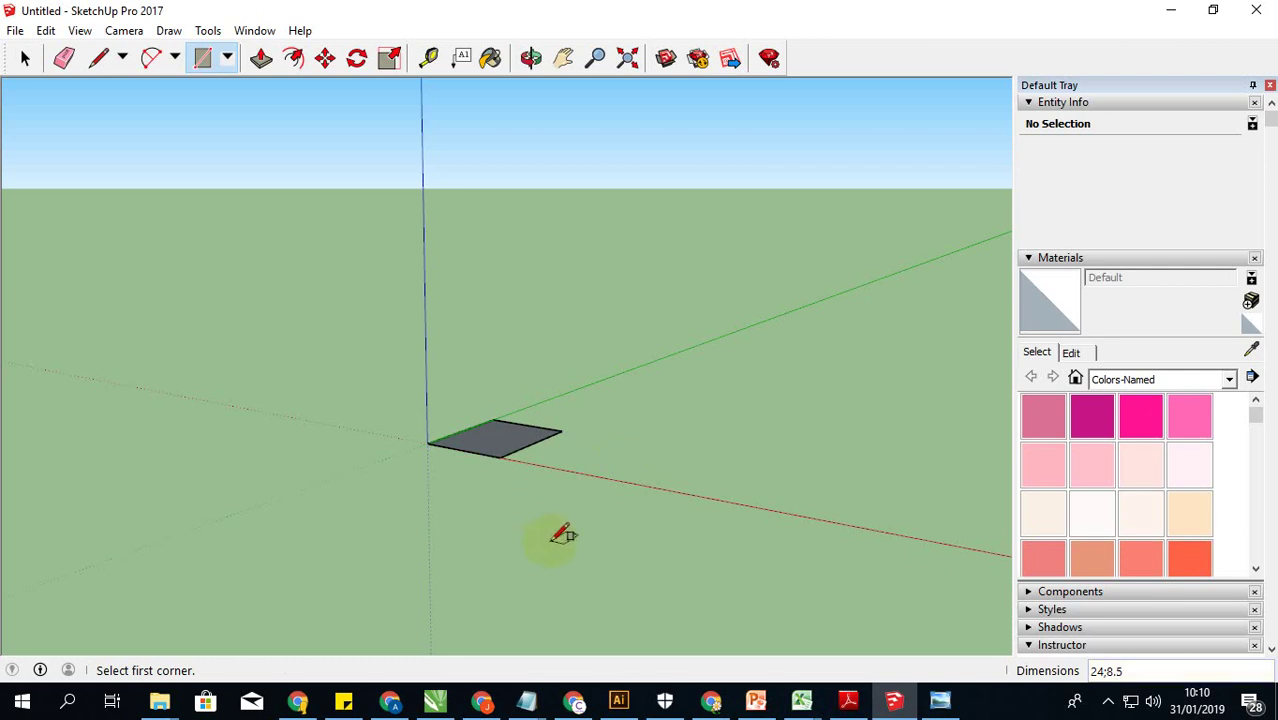
mouse_move(562, 534)
middle_down()
mouse_move(558, 571)
mouse_move(641, 433)
middle_up()
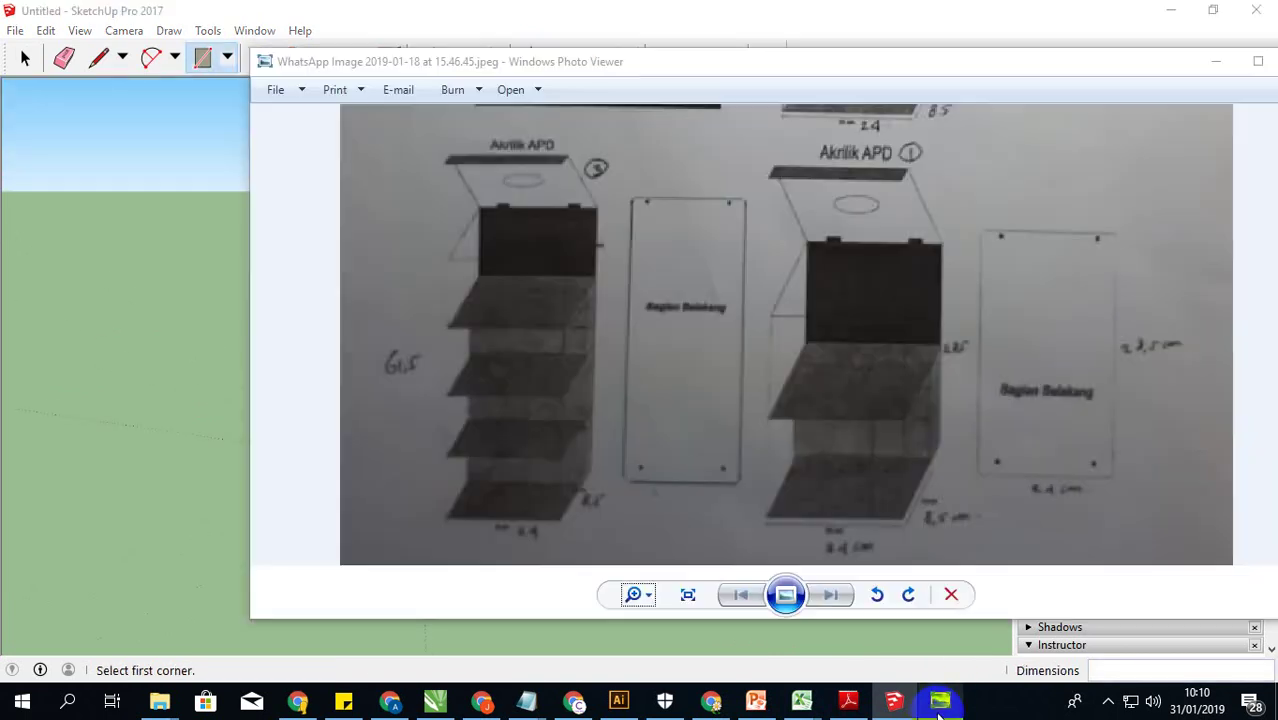
click(940, 700)
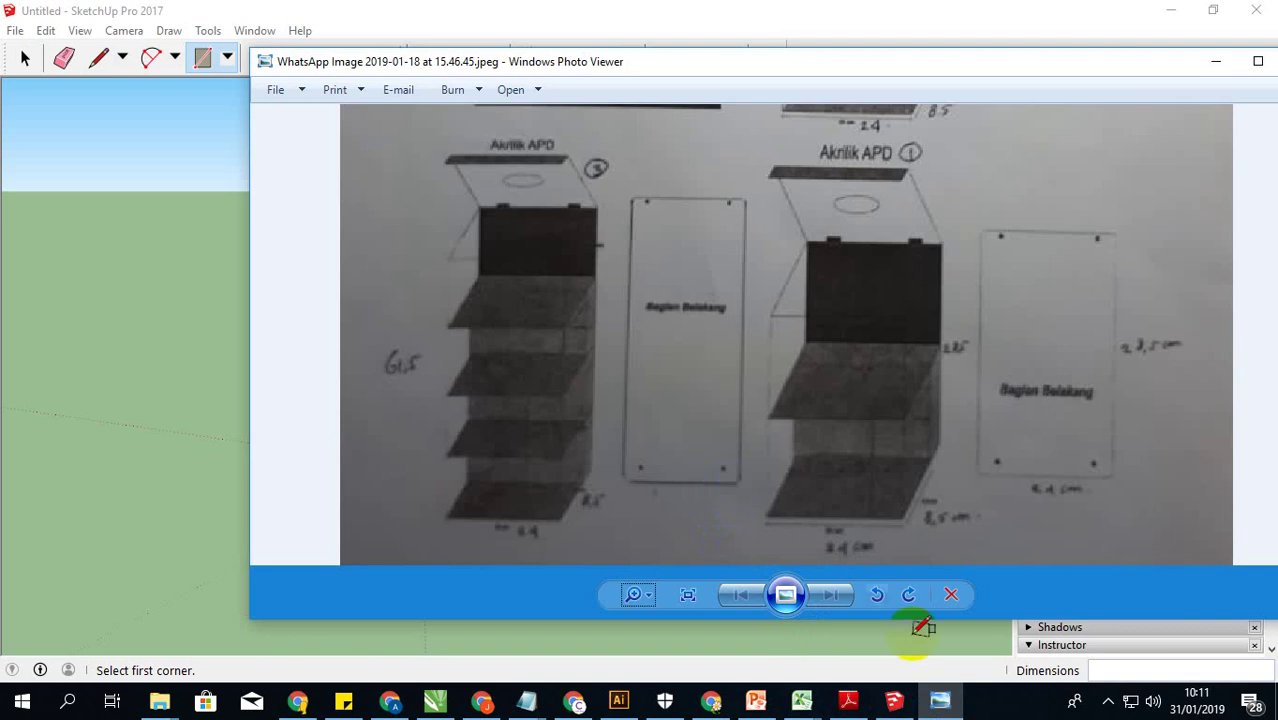
Step: Minimize the reference photo and move the Notepad note aside to uncover the rectangle
click(940, 700)
mouse_move(510, 440)
middle_down()
mouse_move(780, 512)
mouse_move(790, 488)
middle_up()
mouse_move(527, 701)
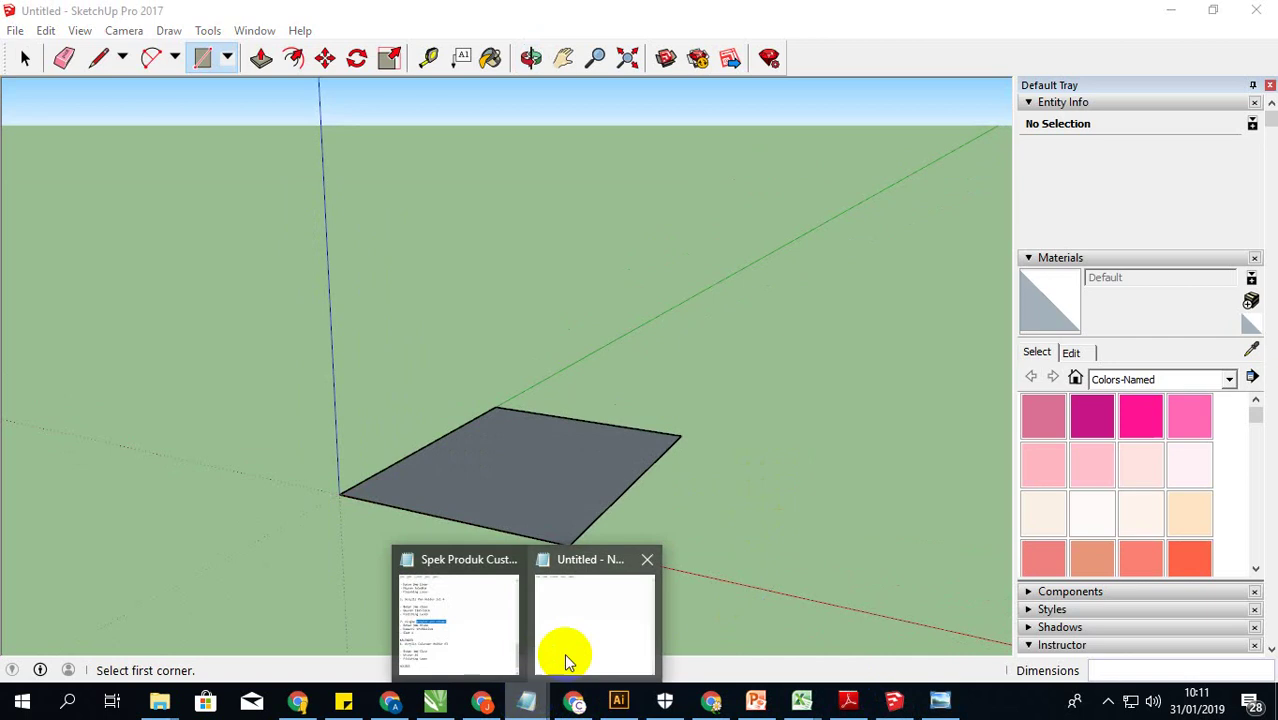
click(563, 606)
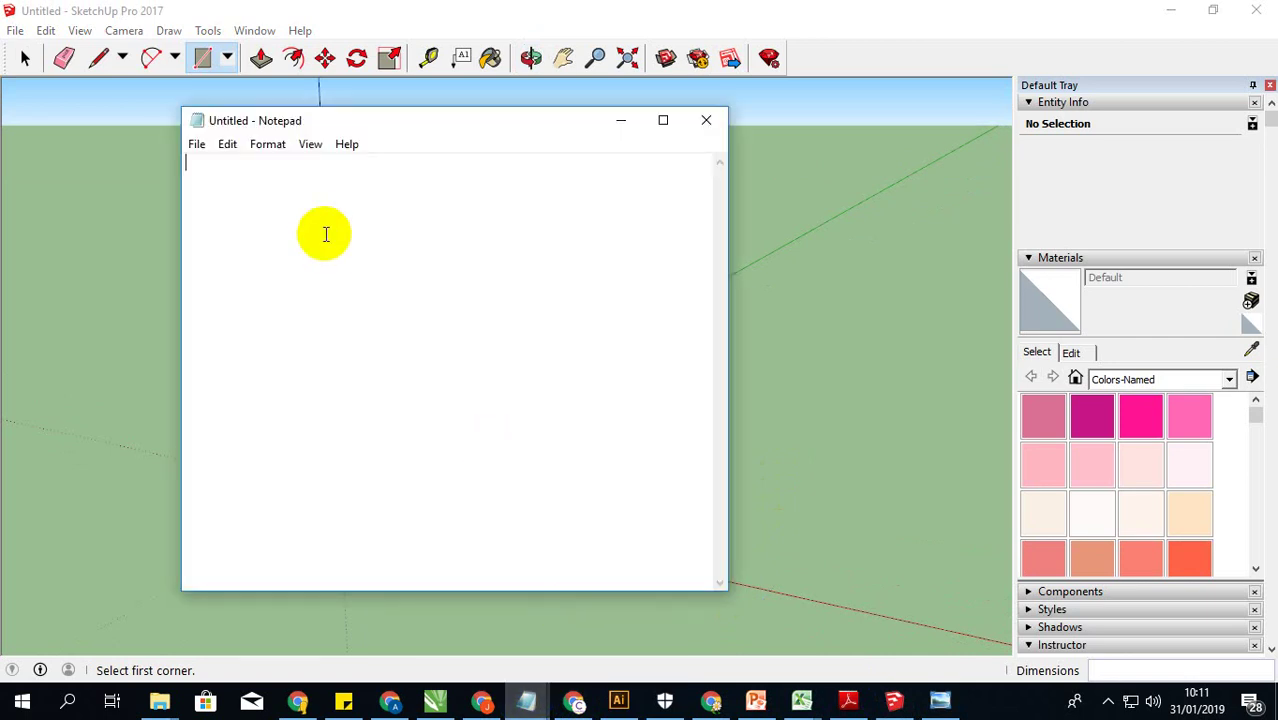
drag(391, 125, 960, 132)
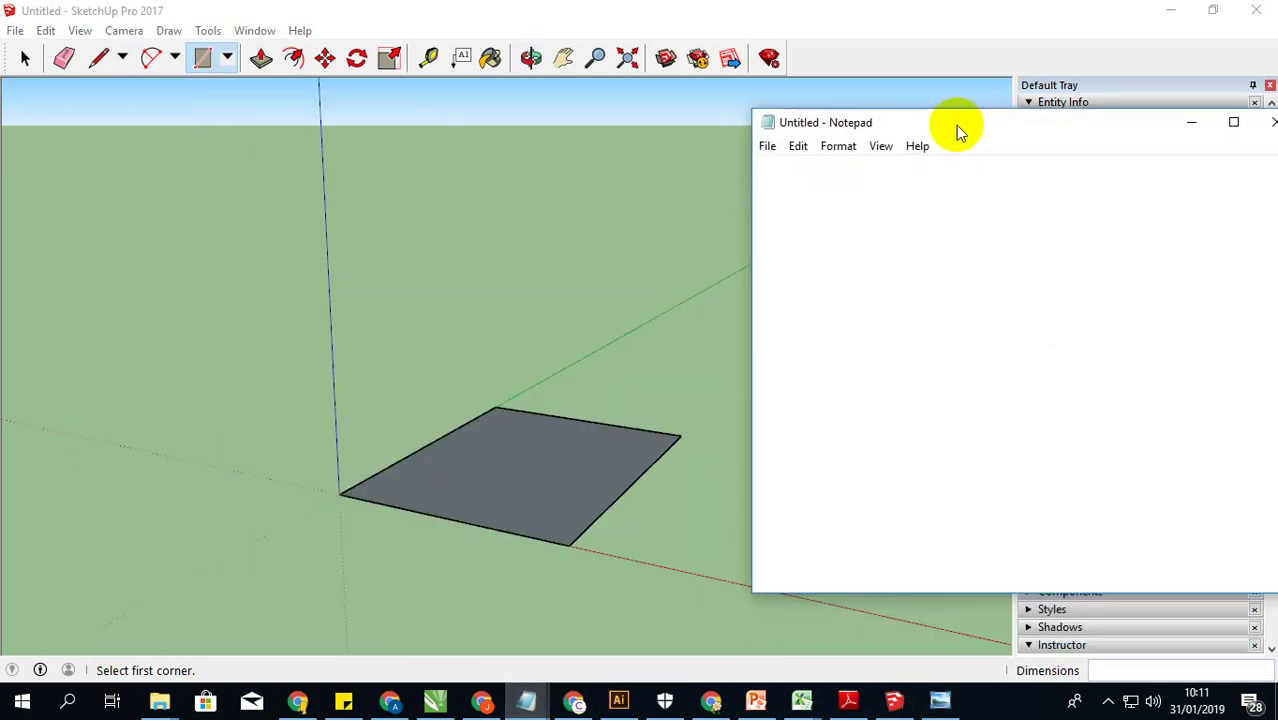
Step: Write and clear notes saying the base is done and the next object comes next
text(dasarnya sudah)
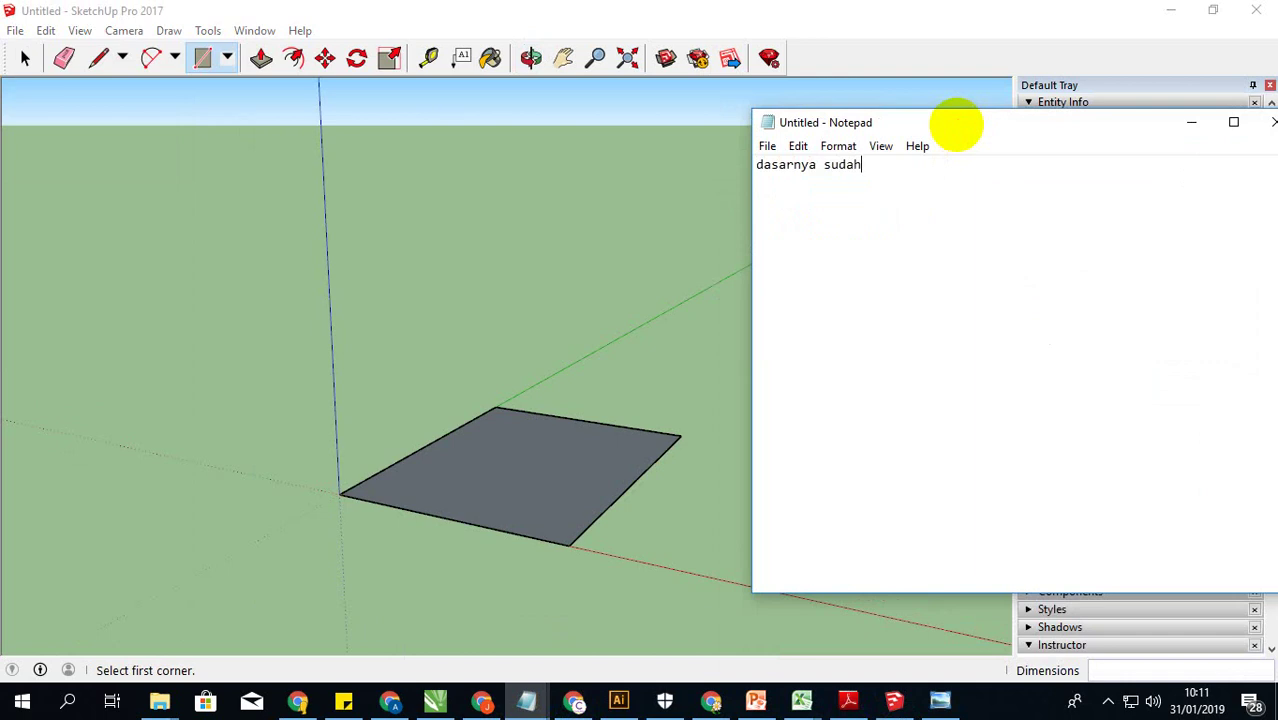
text( ki)
text(ta buat)
key(ctrl+a)
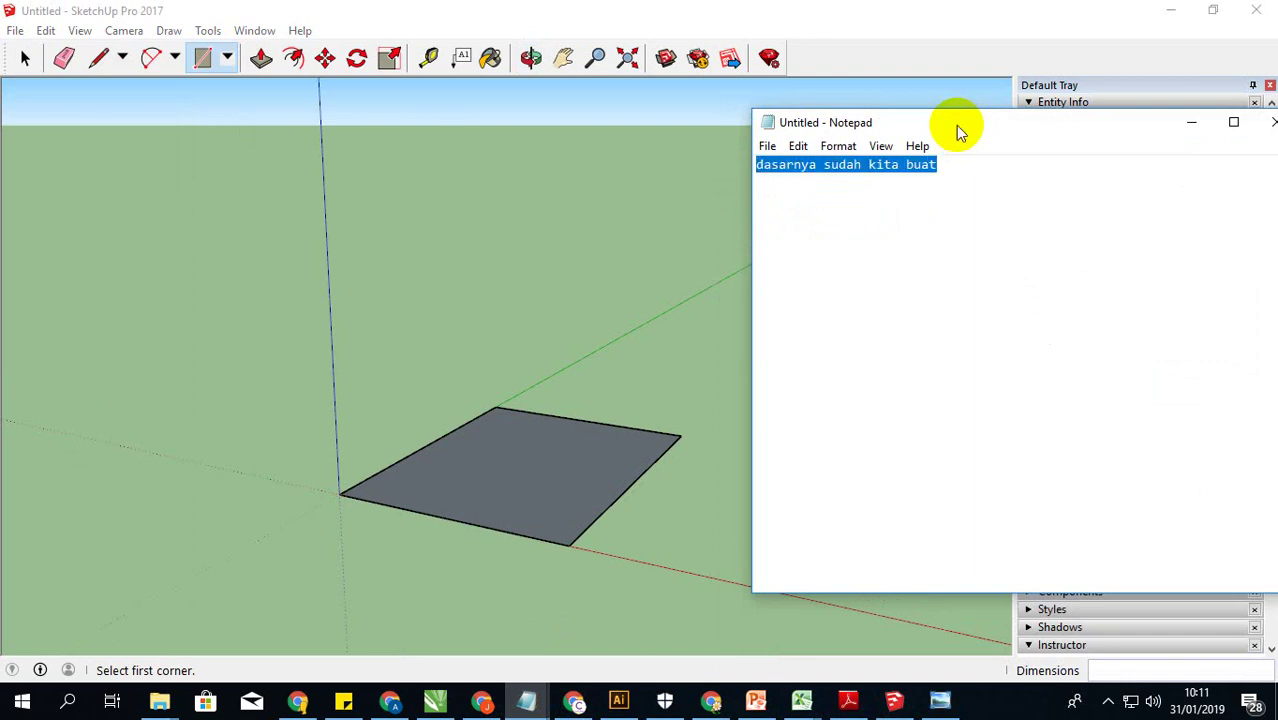
key(BackSpace)
text(seka)
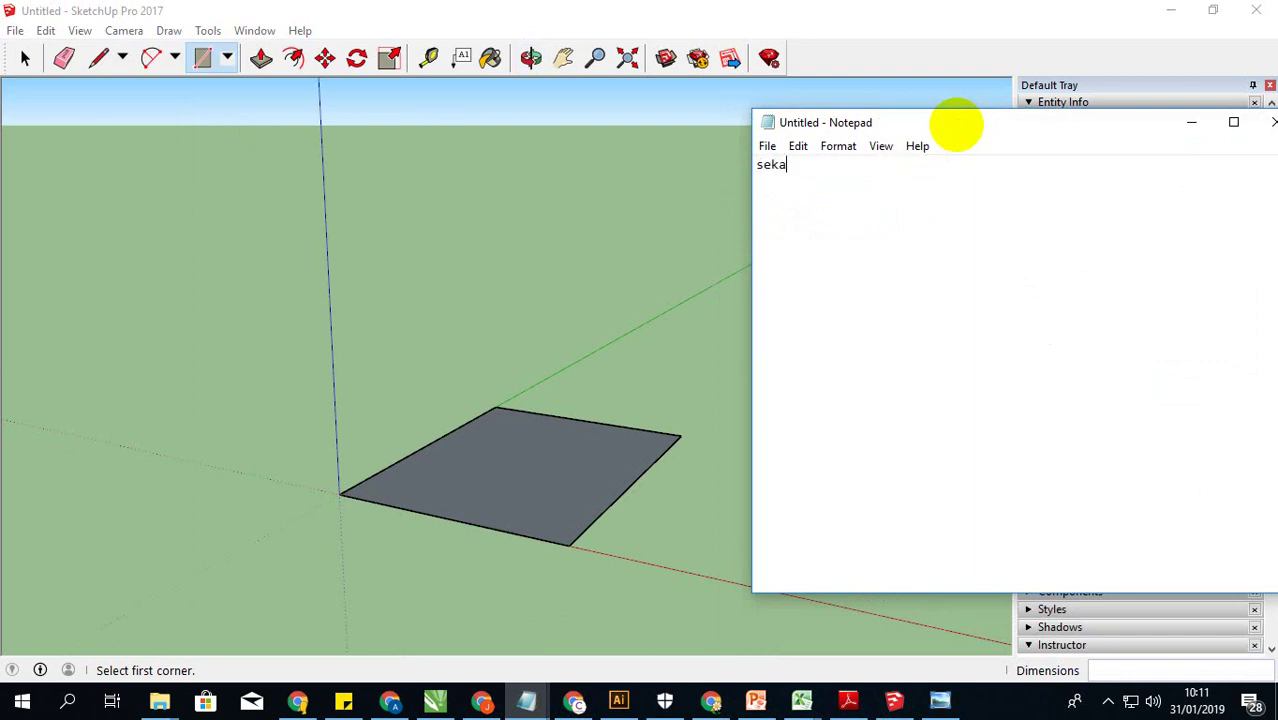
text(rang lanjut )
text(me)
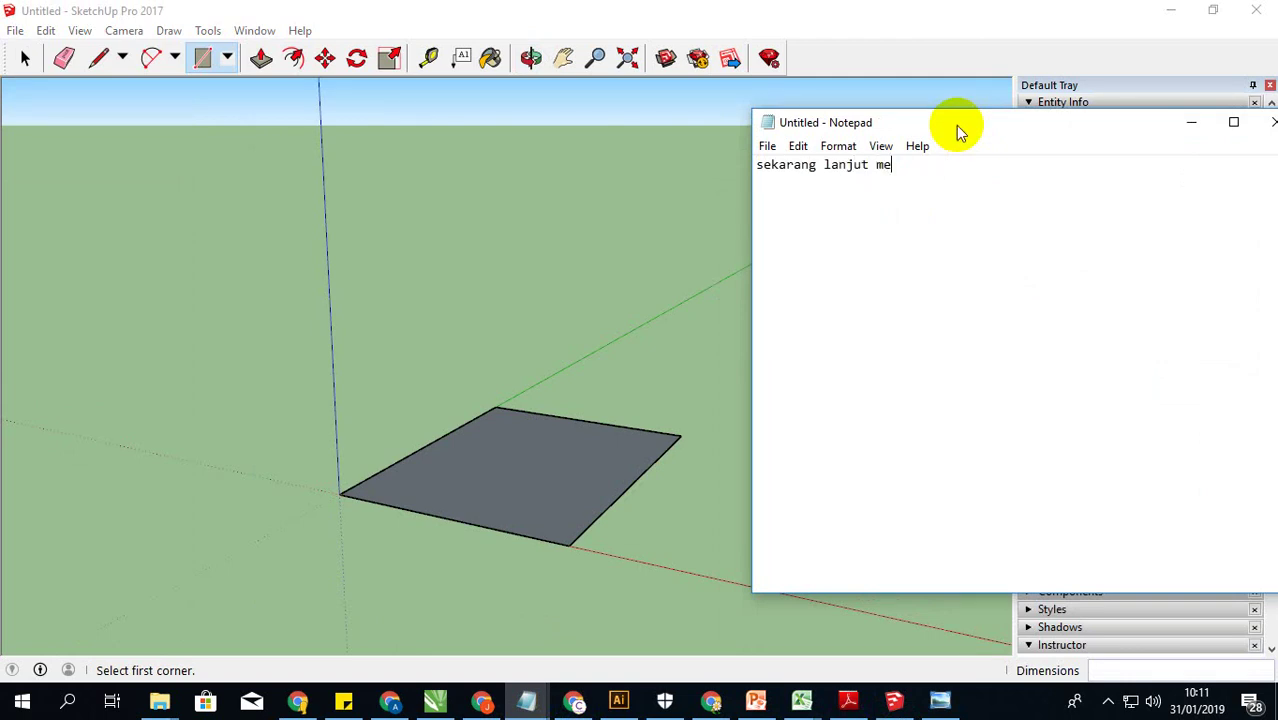
text(mbuat ob)
text(jekl)
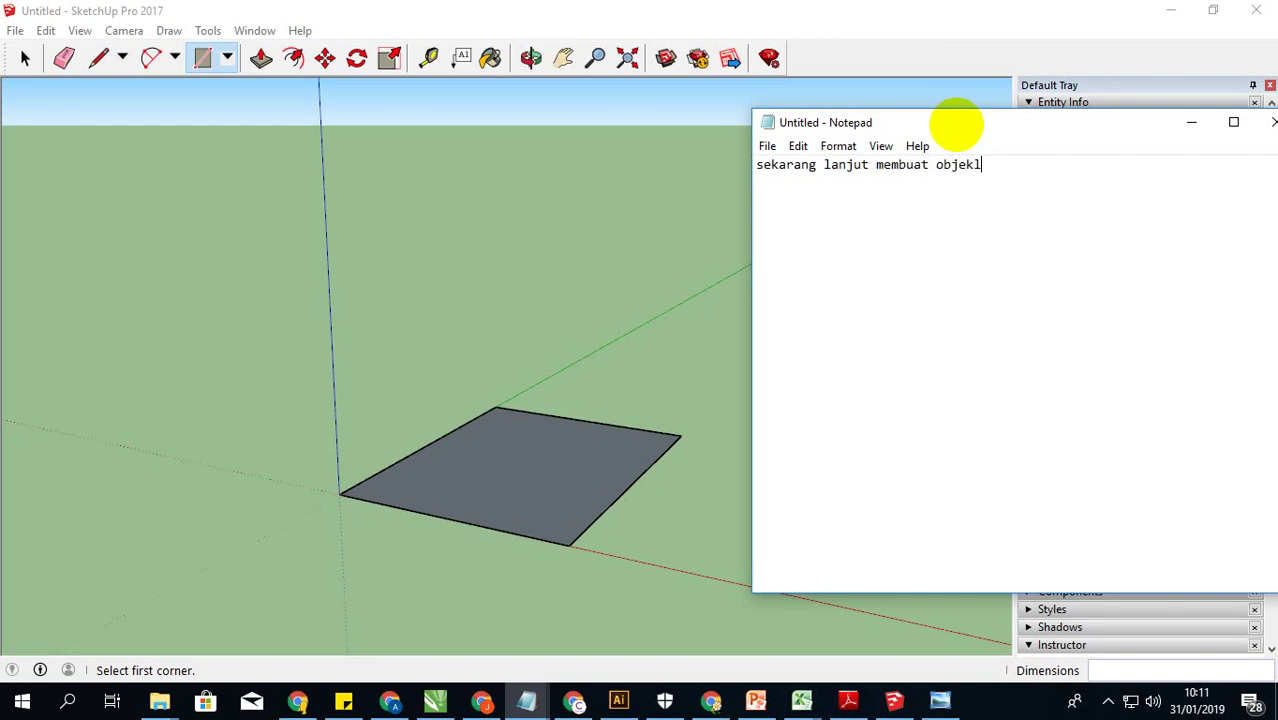
key(BackSpace)
text(vertikalnya)
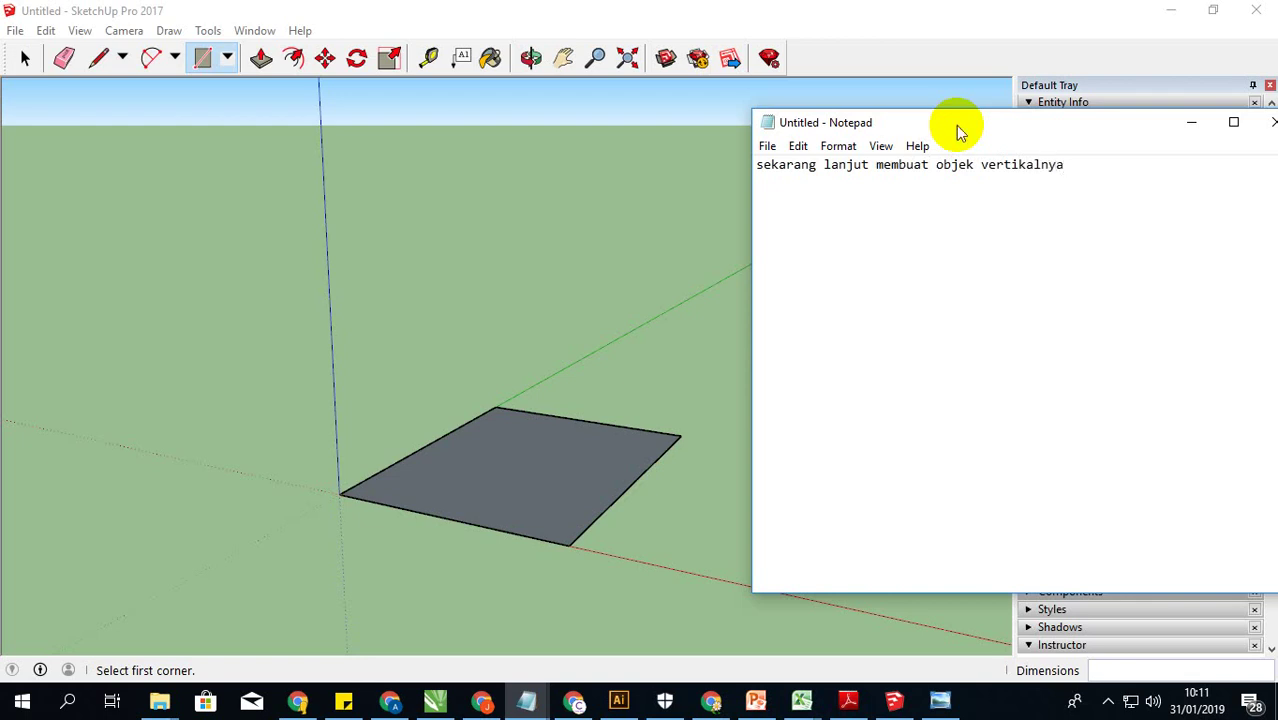
key(ctrl+a)
key(Delete)
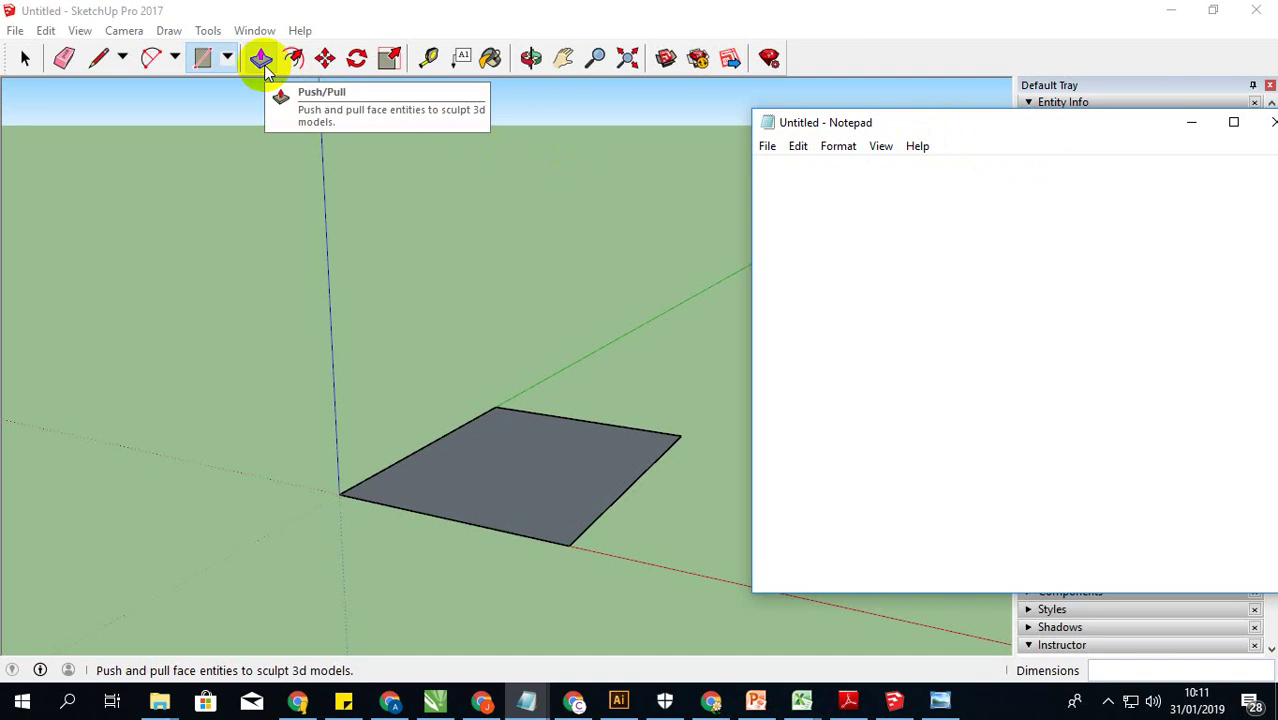
Step: Write the note 'gunakan tools Pull untuk eksekusi'
text(gu)
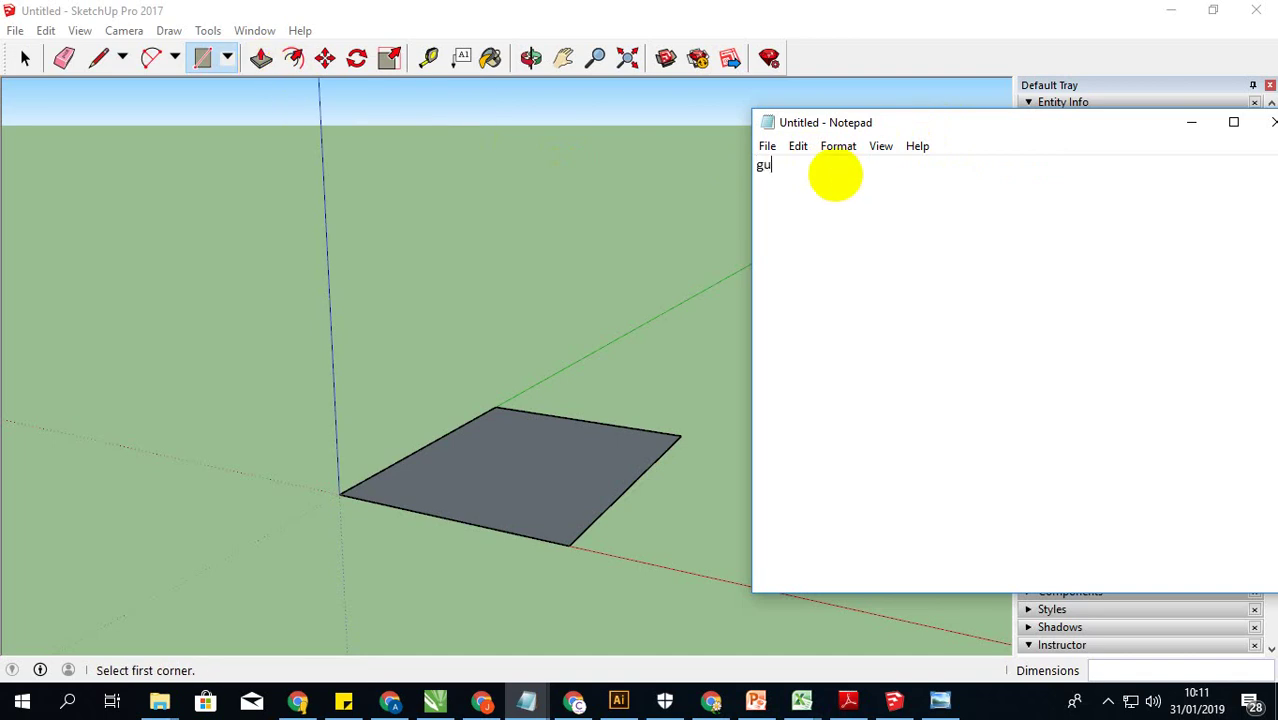
text(nakan tools Pull untuk e)
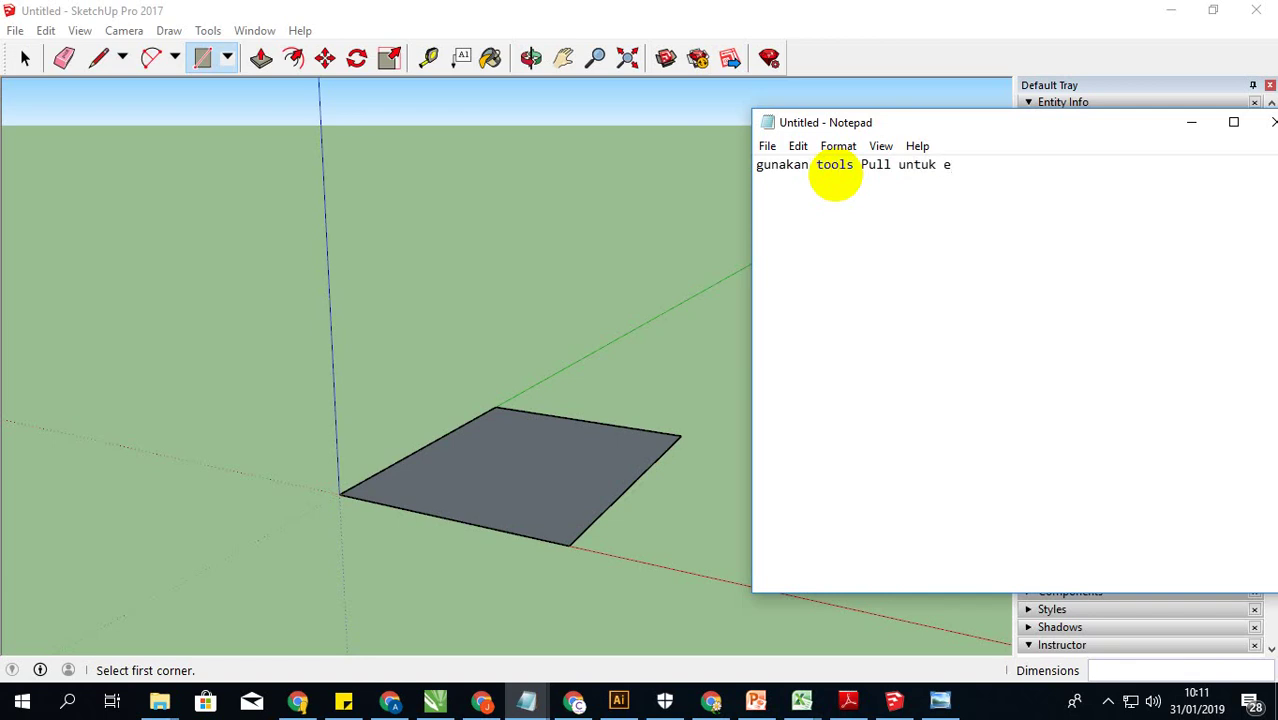
key(BackSpace)
key(BackSpace)
text(si)
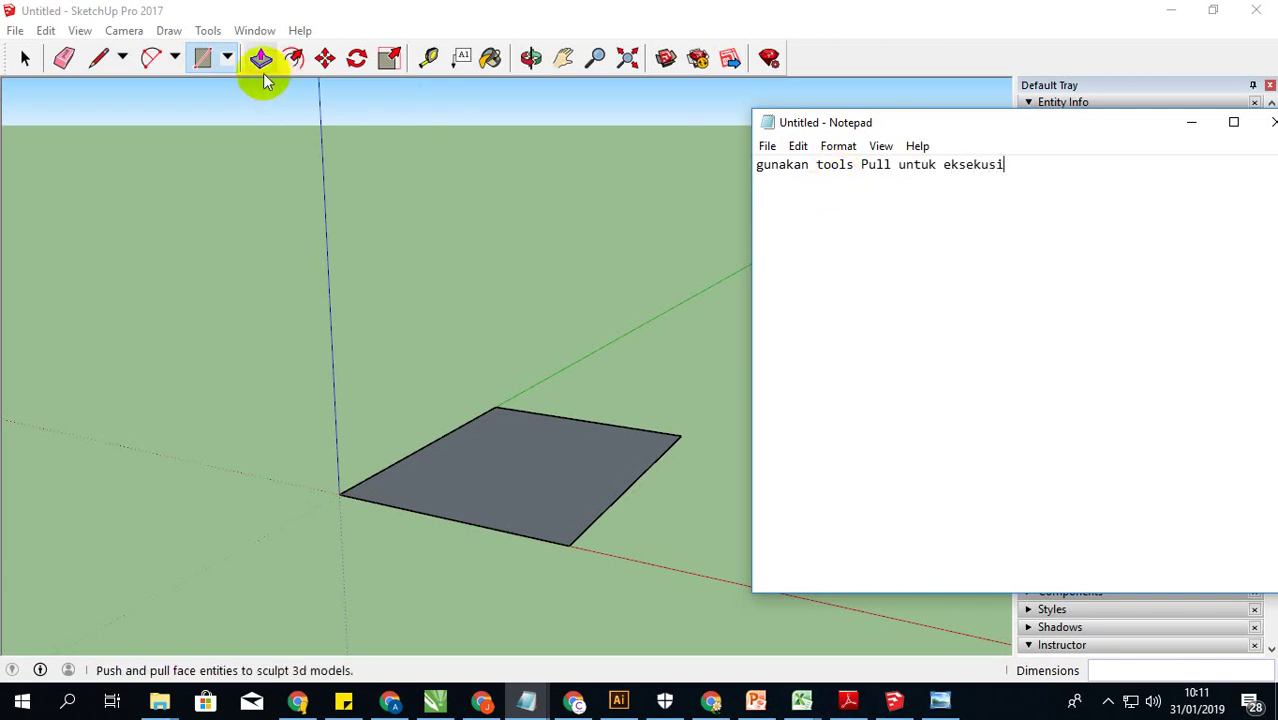
click(261, 62)
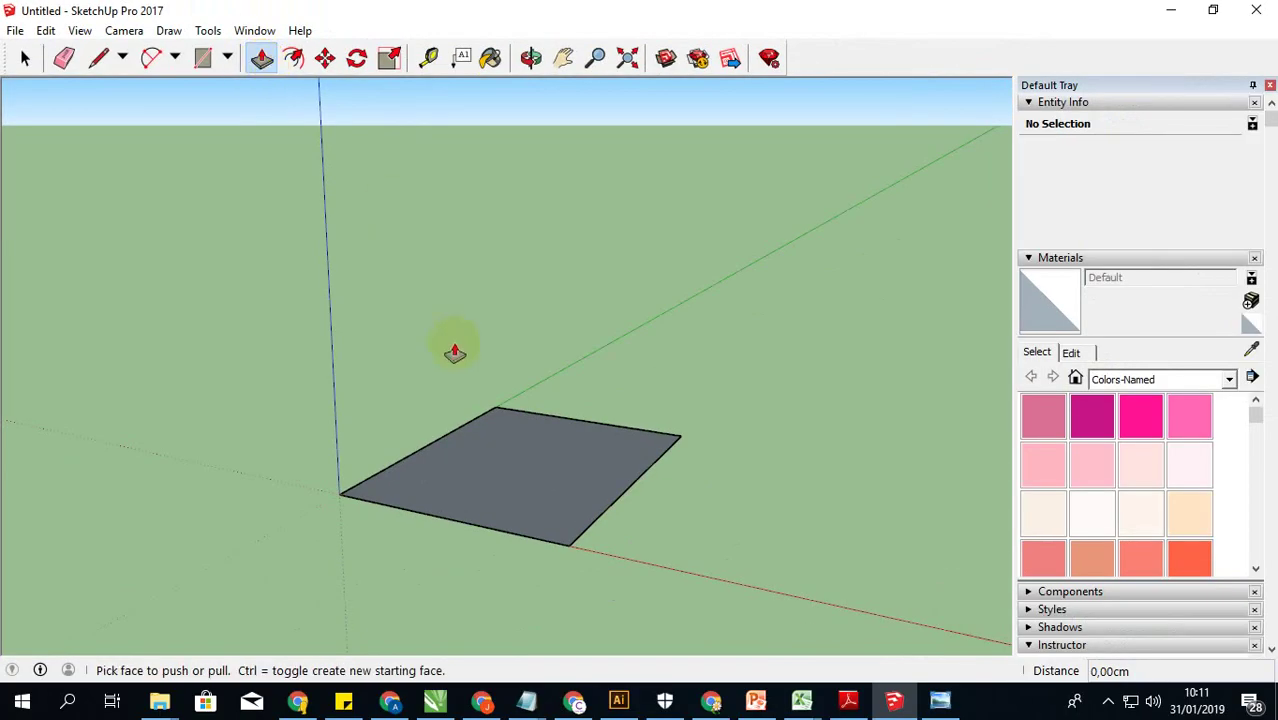
Step: Extrude the 24 × 8.5 rectangle up 22,5 cm into a box and orbit around it
click(514, 473)
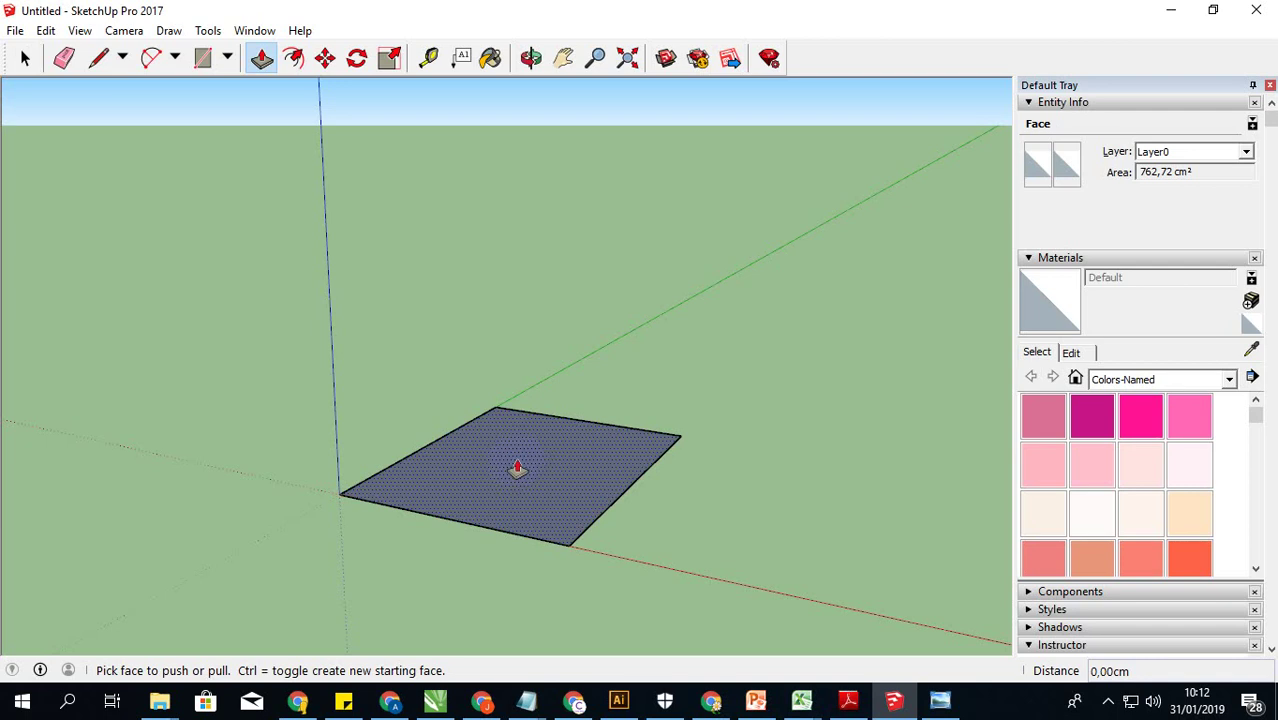
drag(517, 468, 522, 304)
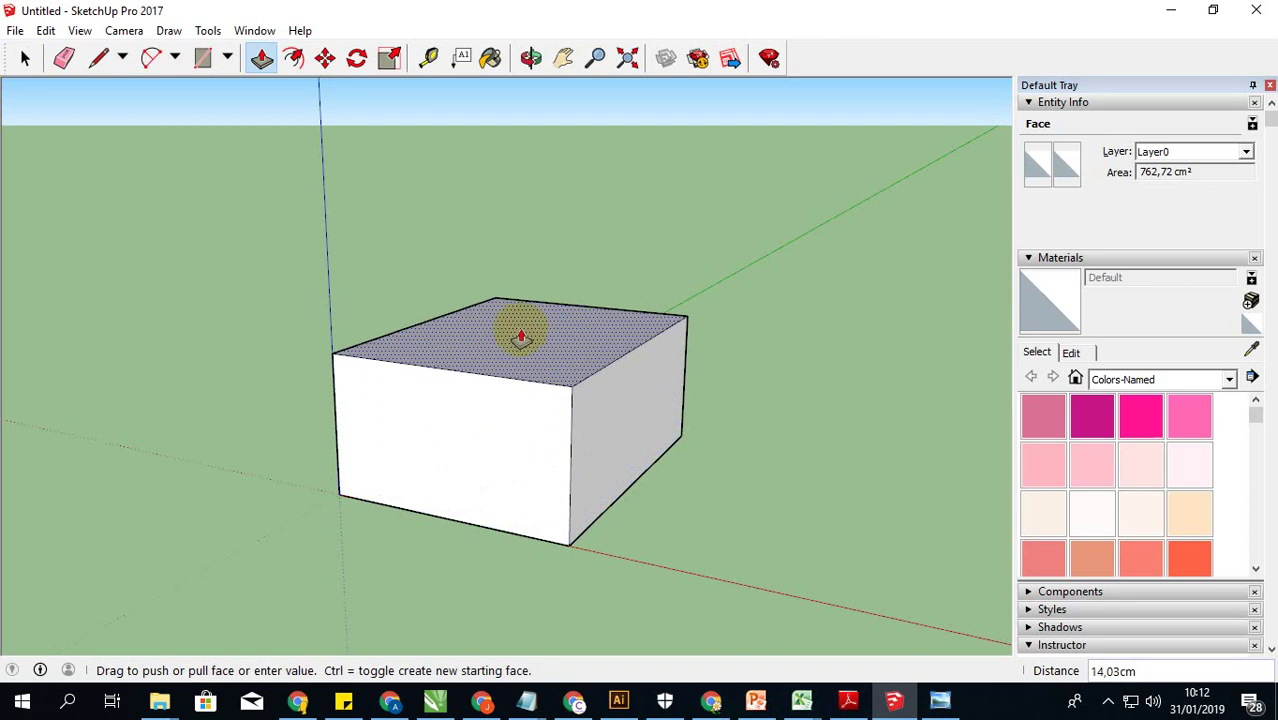
text(22,5)
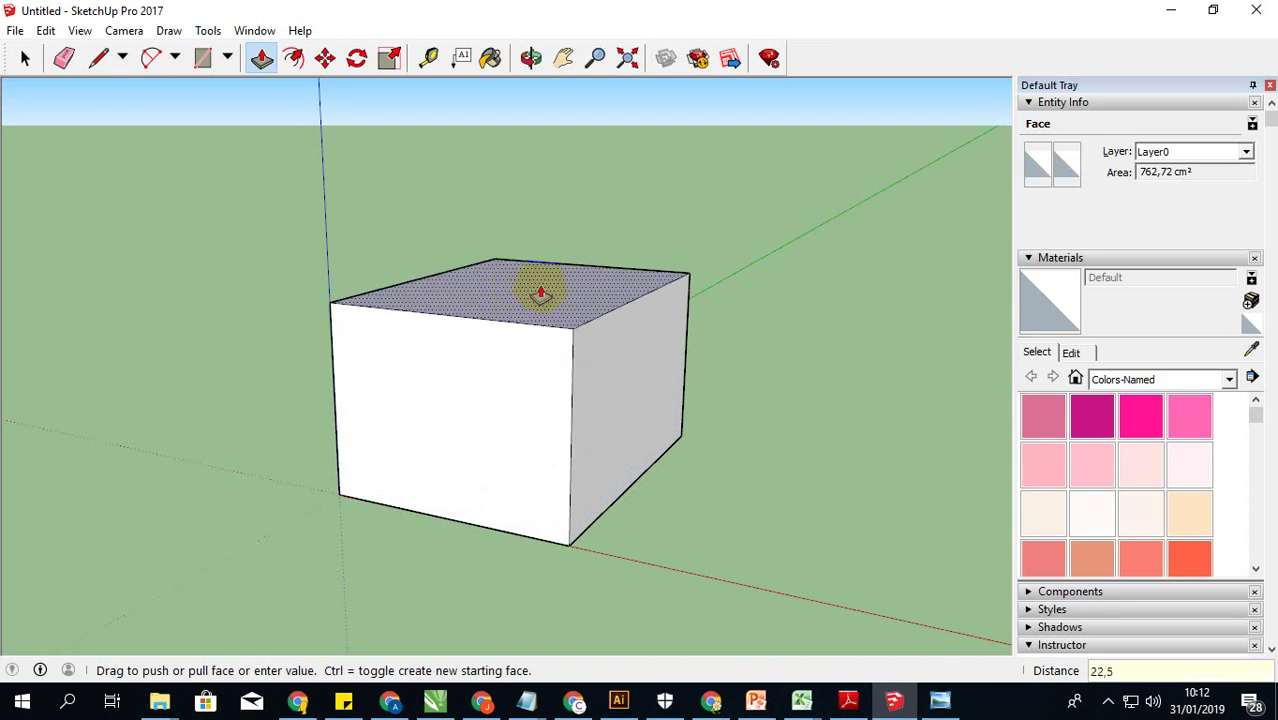
key(Return)
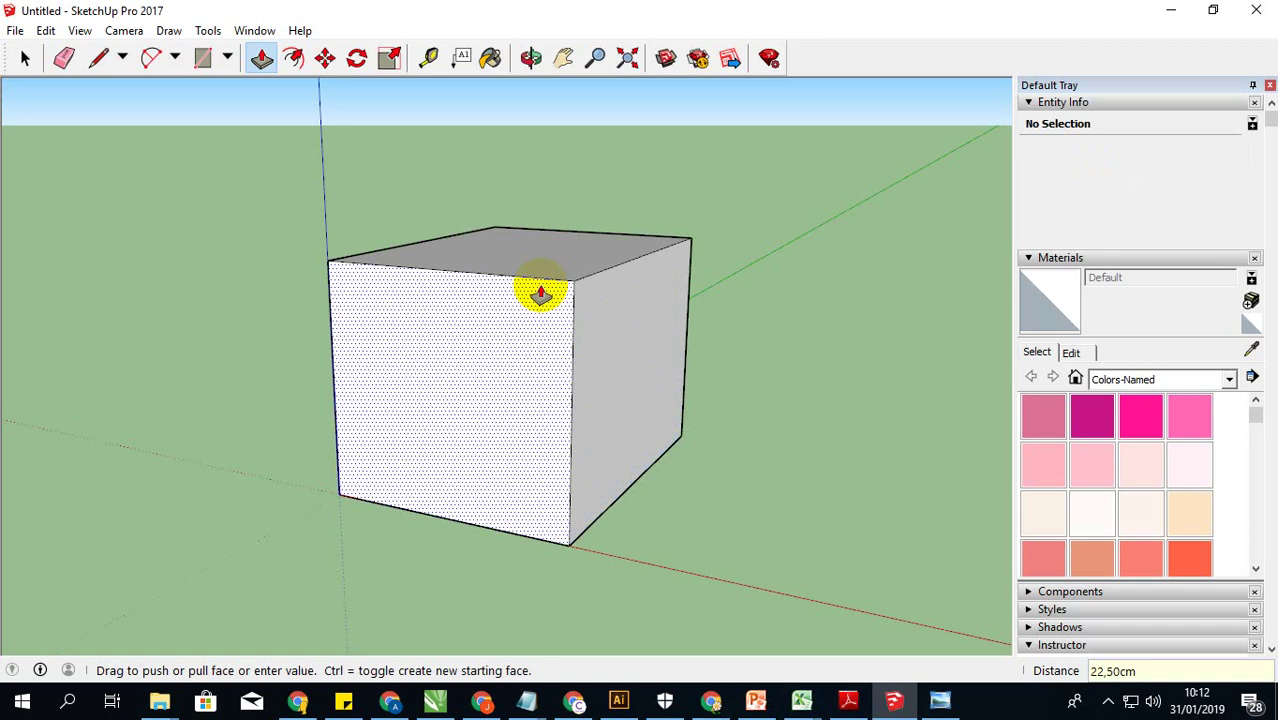
click(575, 408)
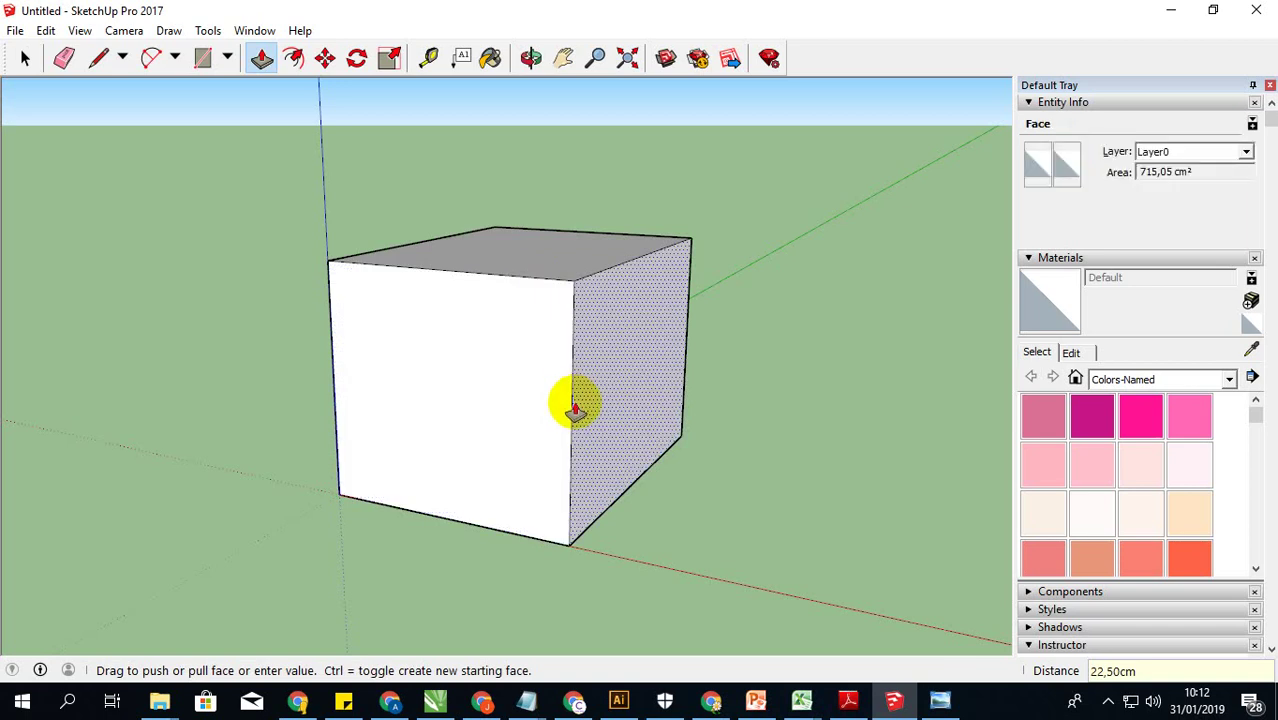
scroll(575, 408, down, 2)
middle_drag(579, 400, 643, 340)
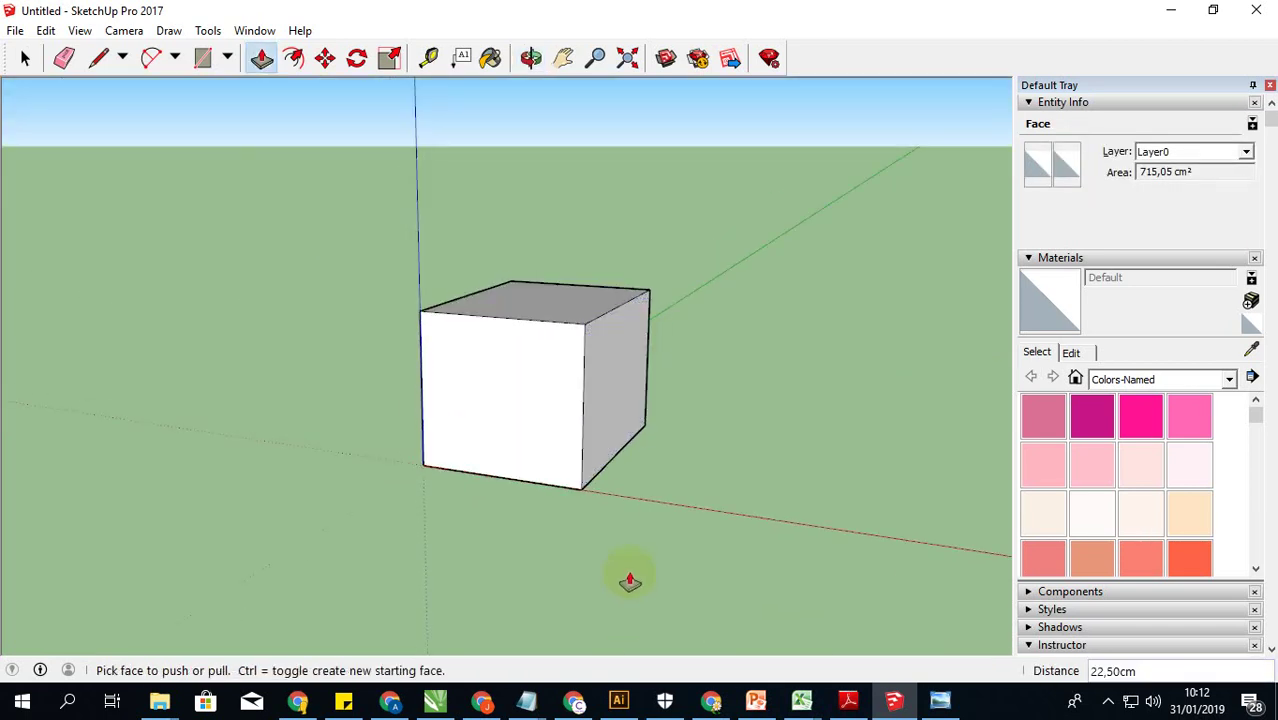
click(940, 698)
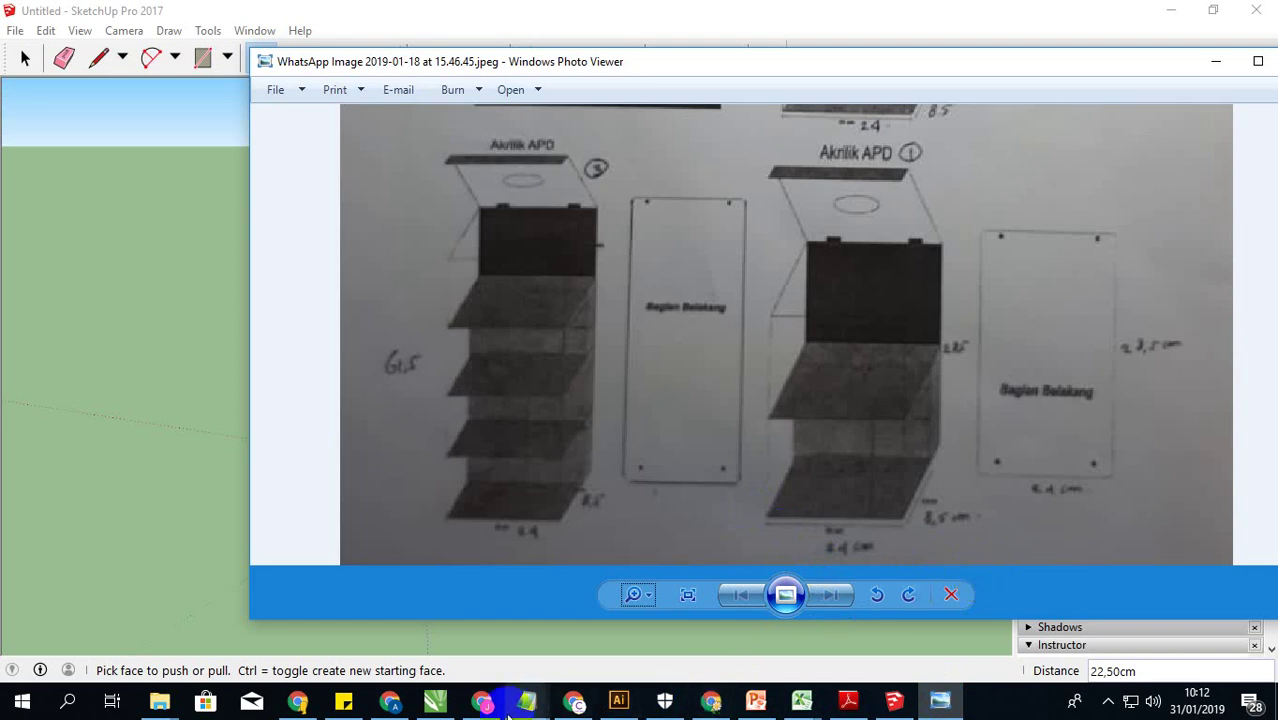
mouse_move(573, 701)
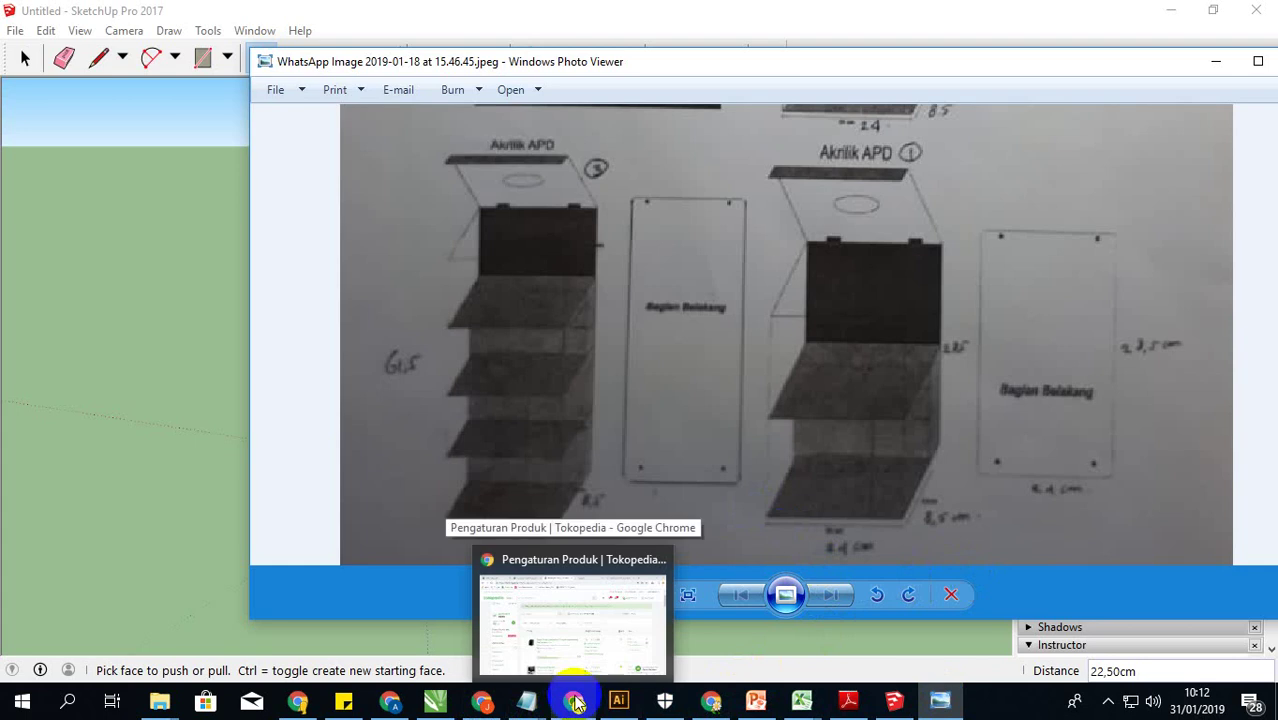
click(893, 700)
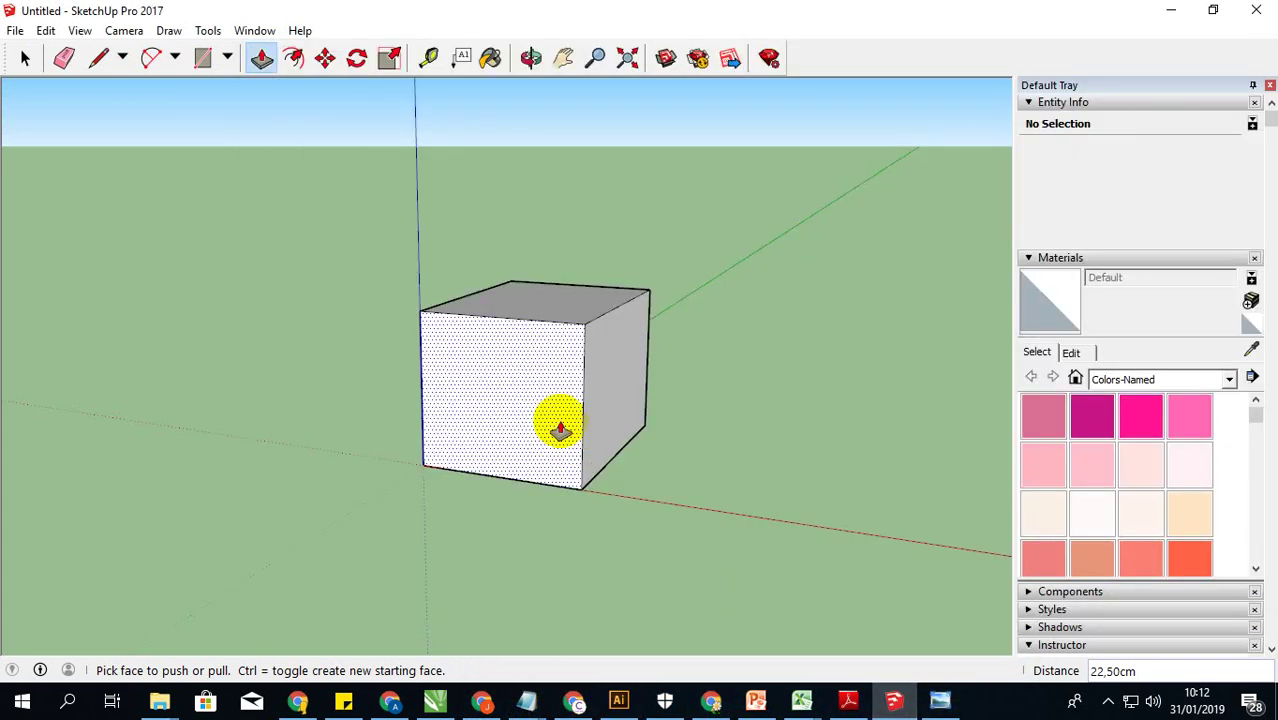
Step: Undo the extrusion back to the flat square and start measuring its edge
key(ctrl+z)
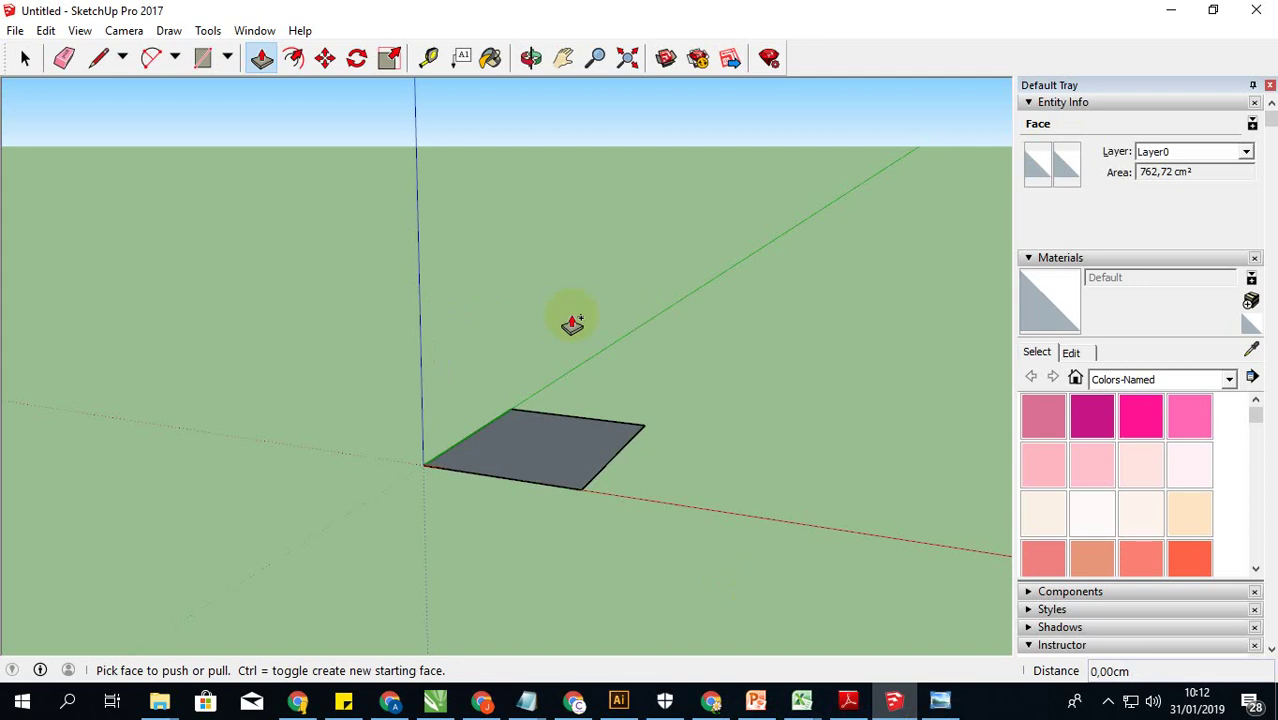
scroll(505, 451, up, 2)
scroll(505, 446, up, 2)
click(25, 58)
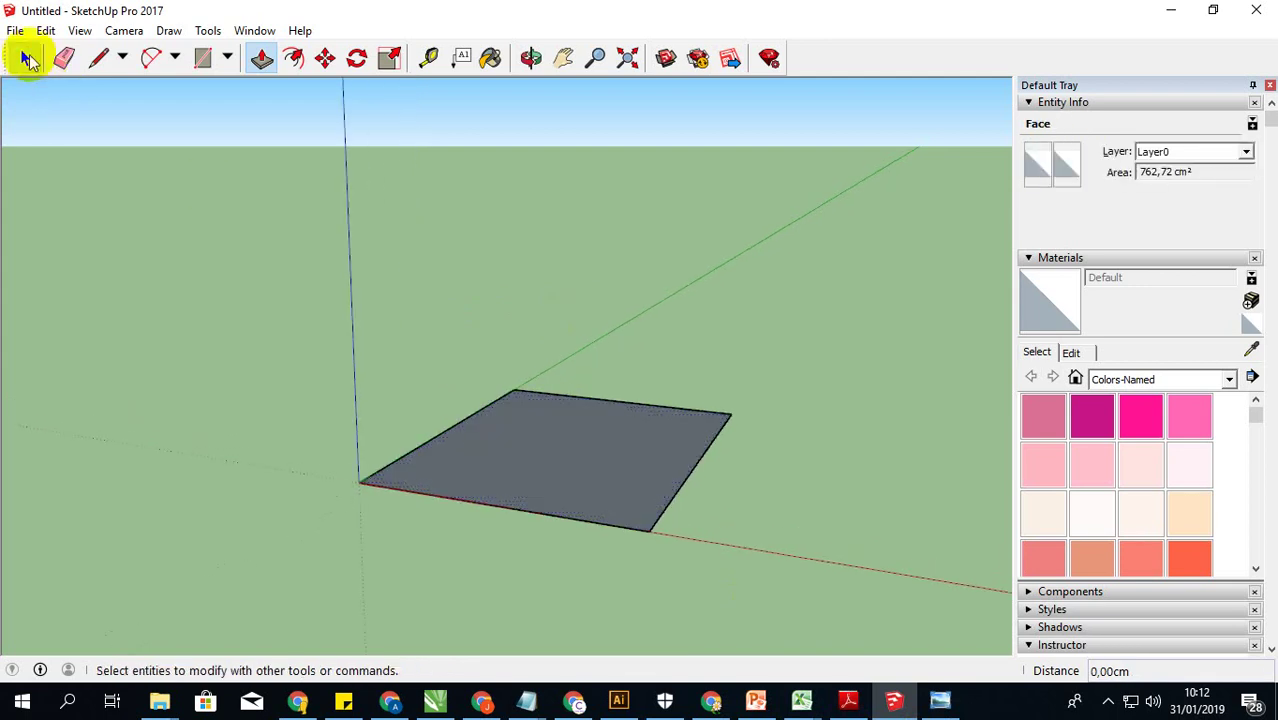
click(429, 58)
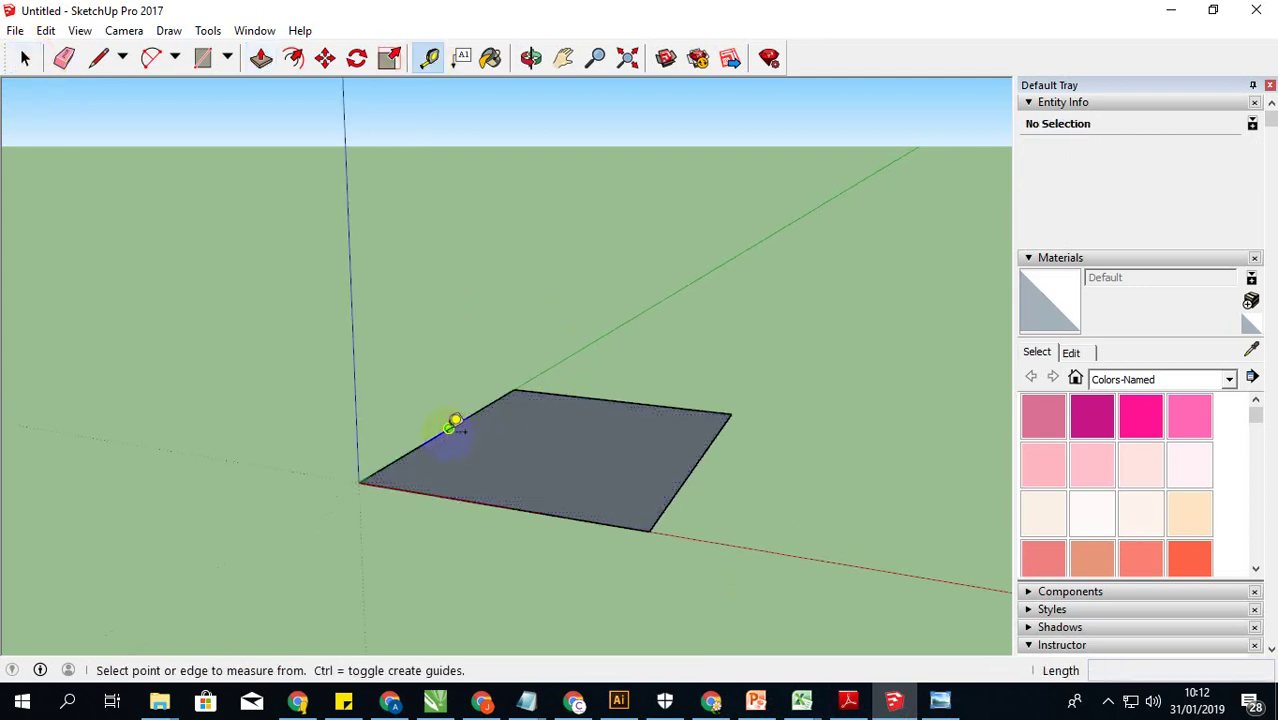
click(449, 428)
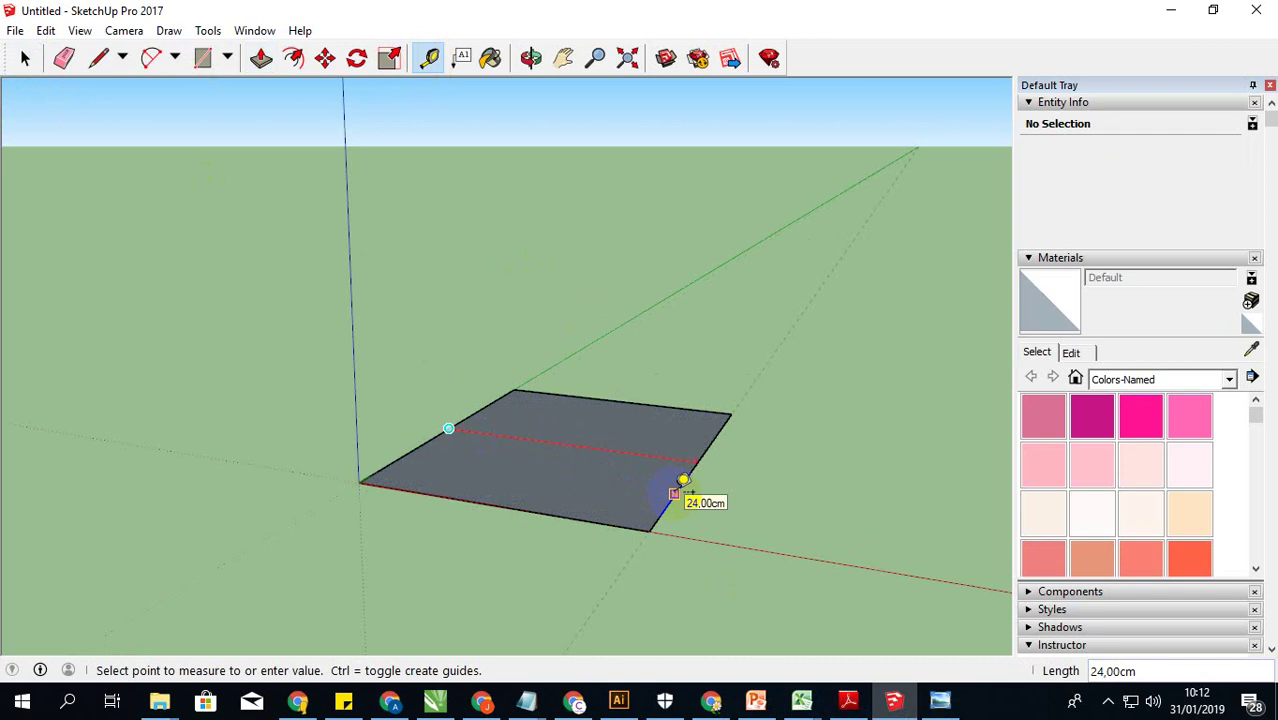
Step: Measure the square's front edge, then window-select the square and delete it
click(25, 58)
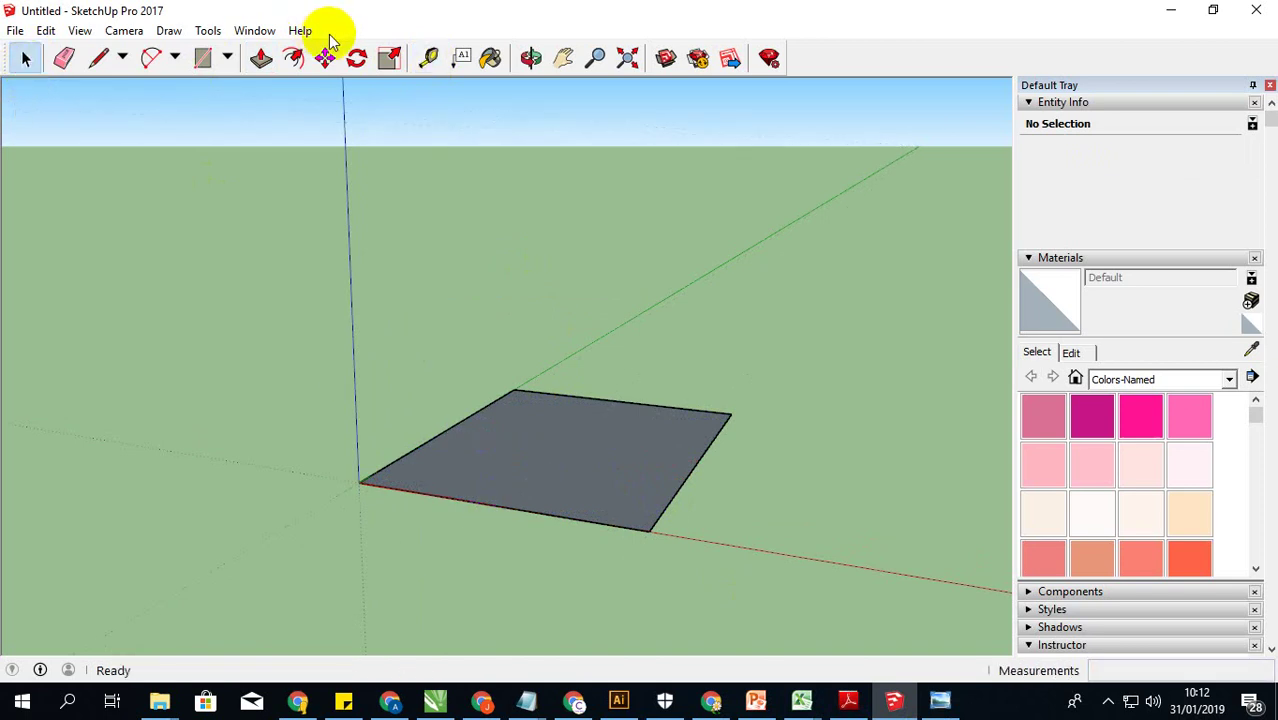
click(429, 58)
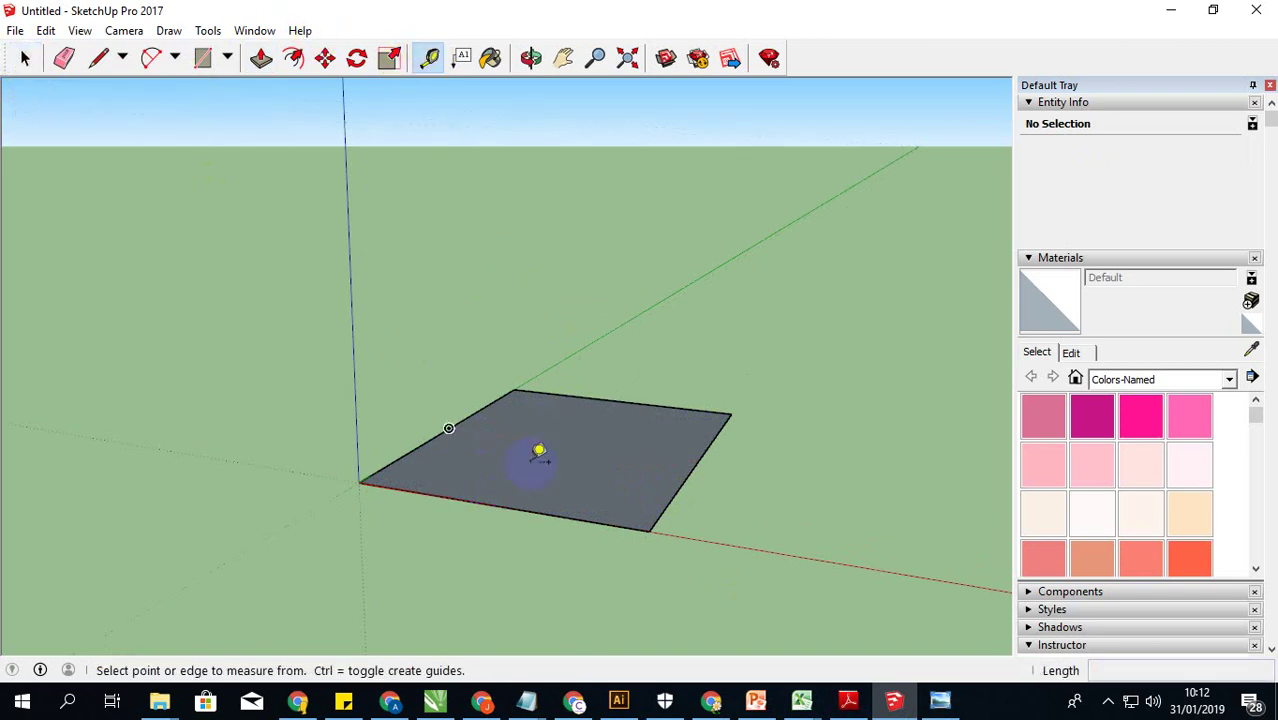
click(521, 511)
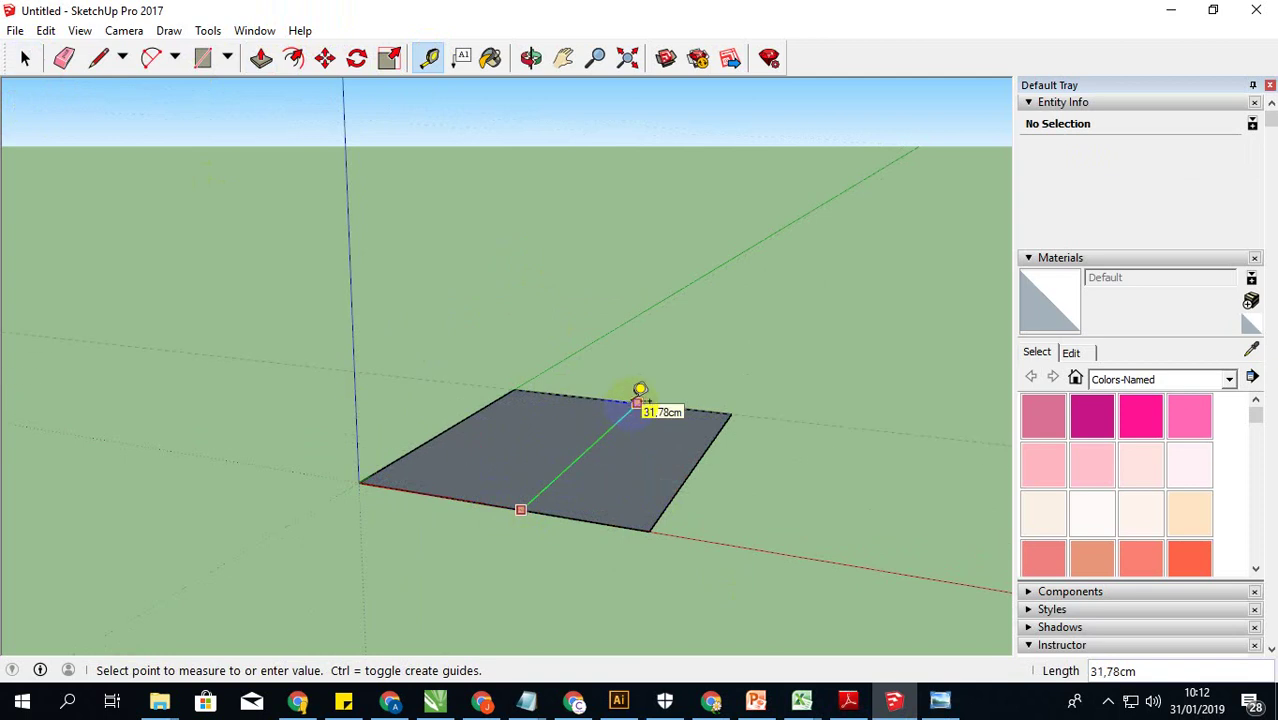
click(25, 58)
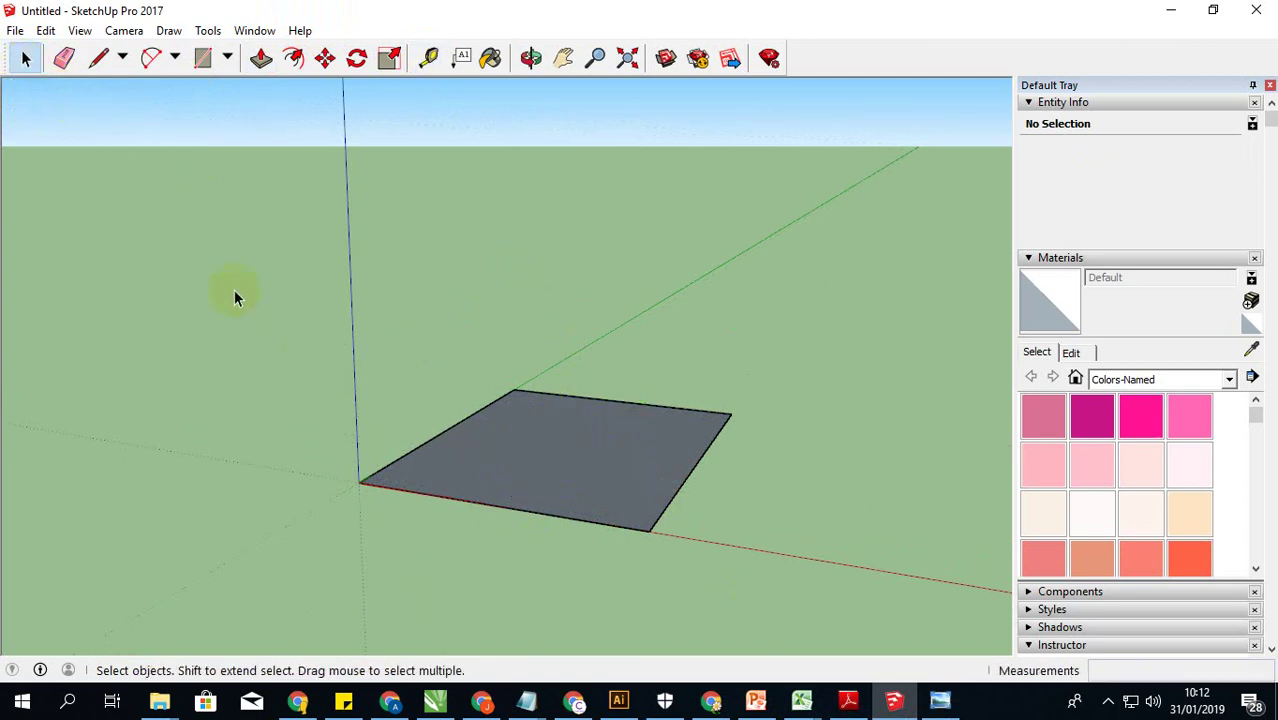
drag(236, 270, 852, 615)
key(Delete)
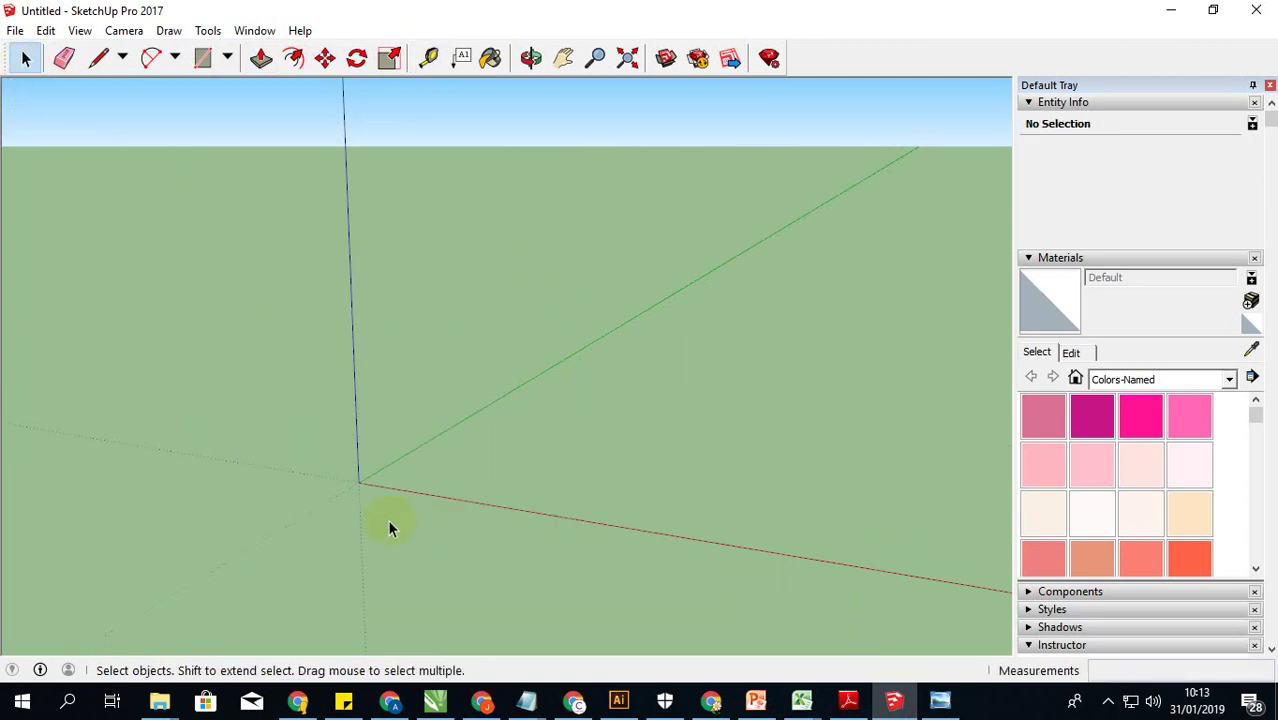
Step: Draw a 24 by 8.5 cm rectangle anchored at the origin
click(205, 60)
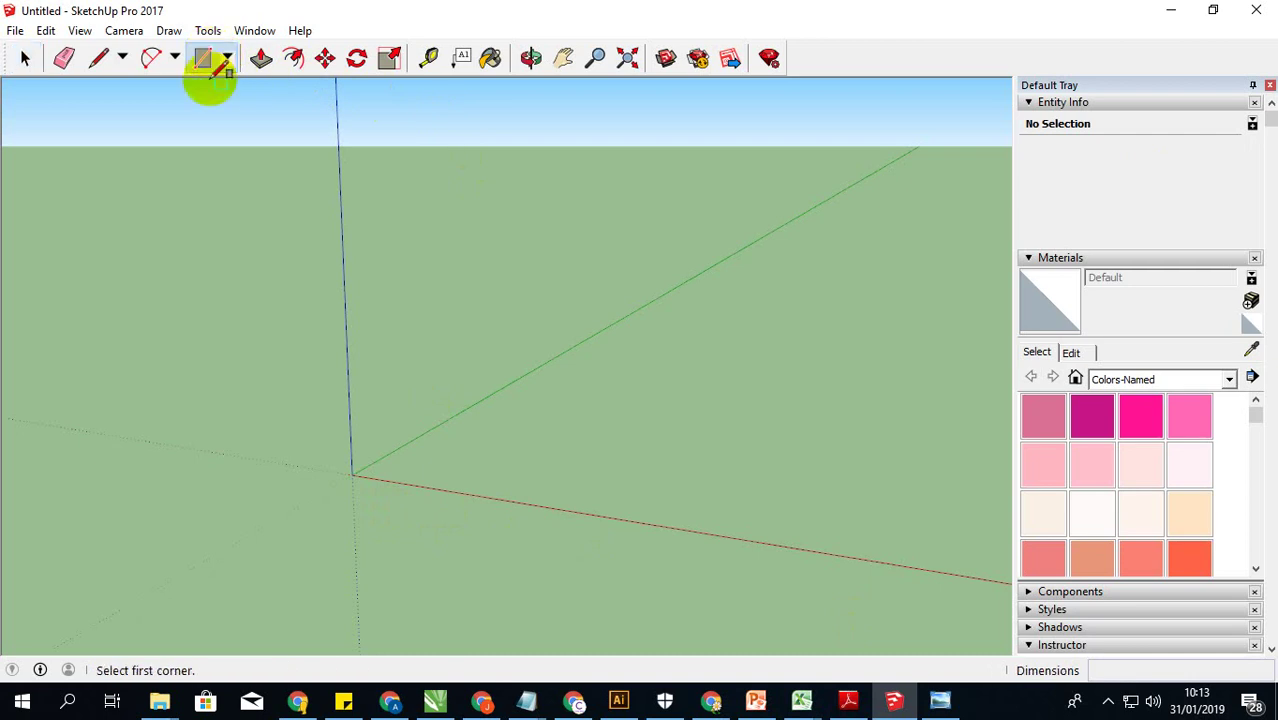
click(352, 475)
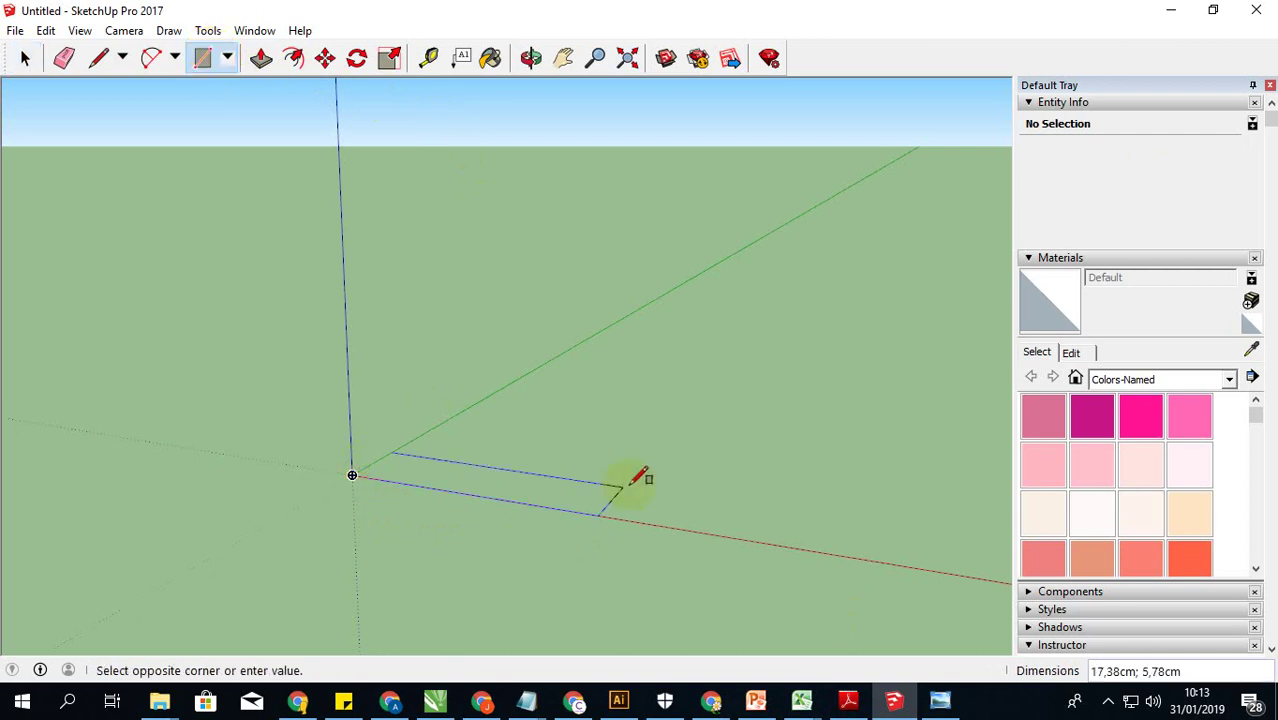
text(24;8,5)
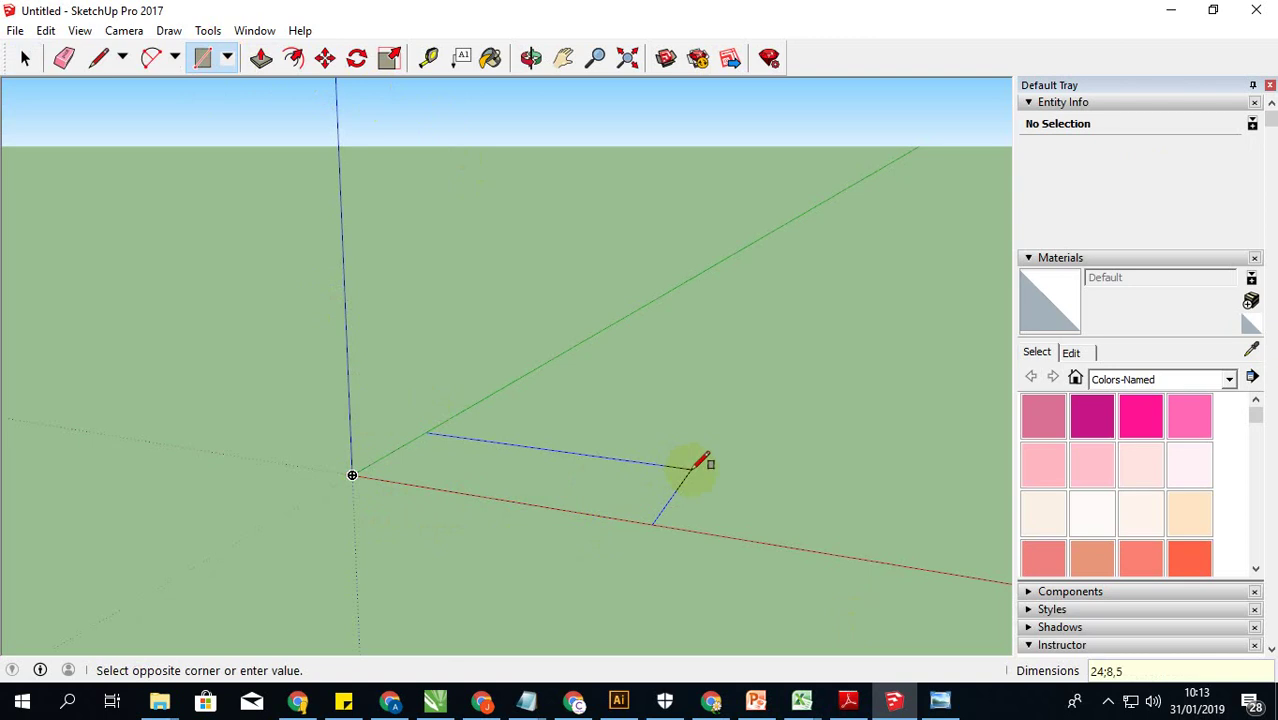
key(Return)
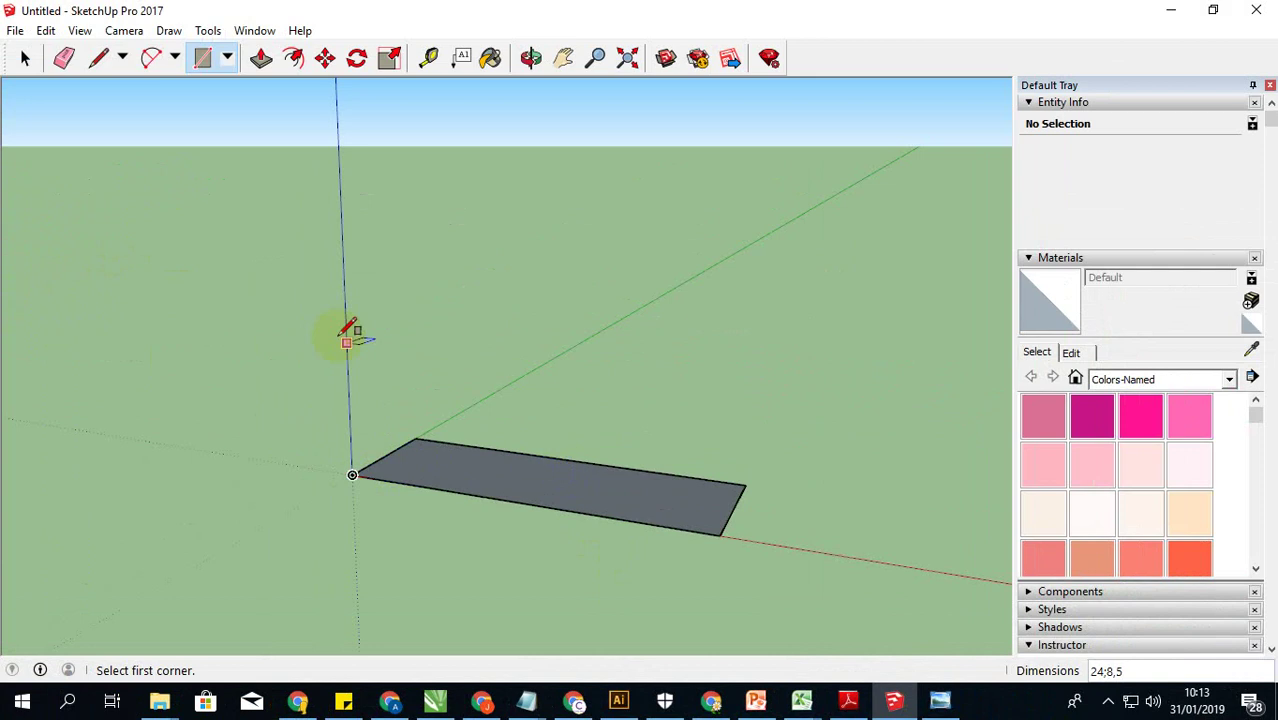
Step: Push/pull the rectangle up 22.5 cm into a box and orbit to inspect it
click(25, 58)
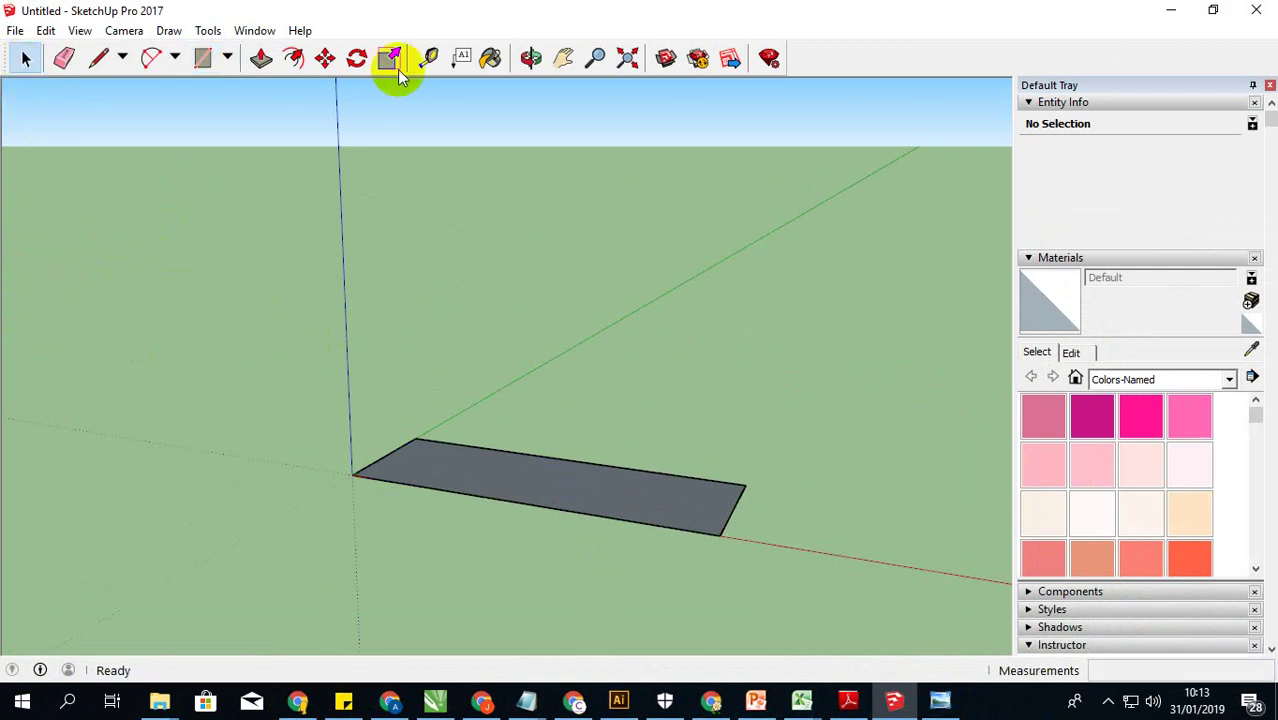
click(261, 58)
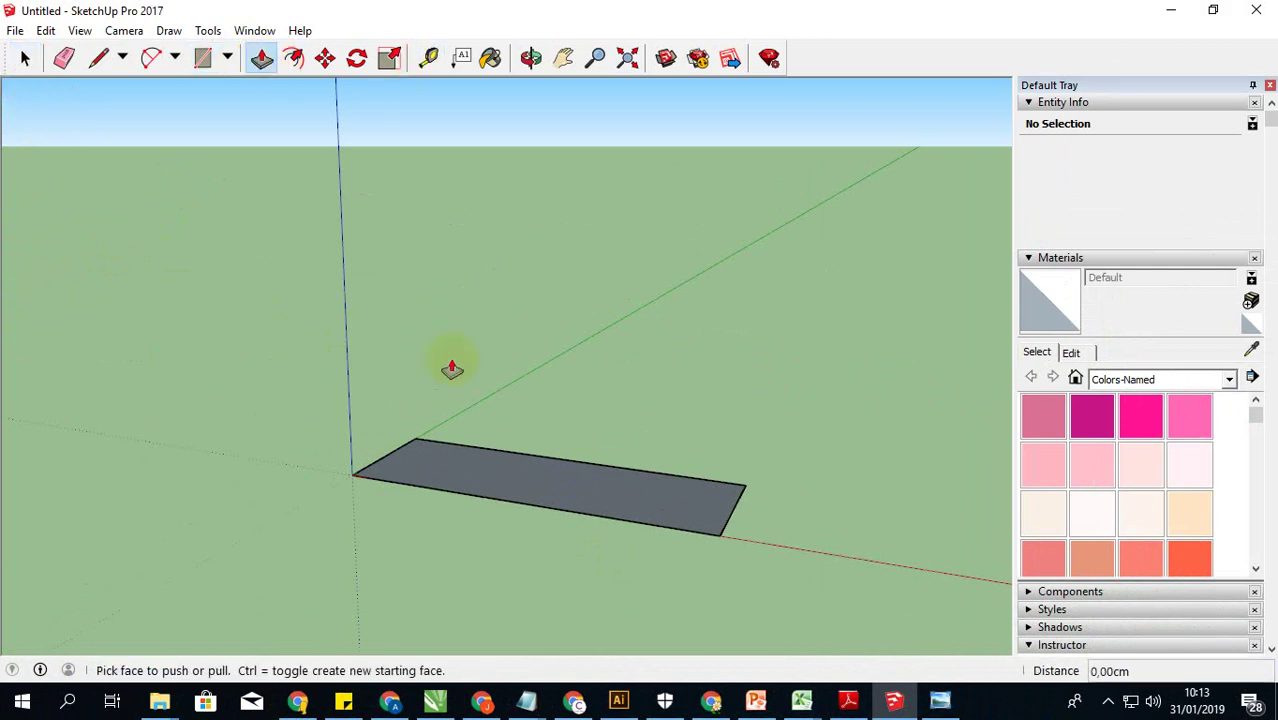
click(553, 488)
text(22,5)
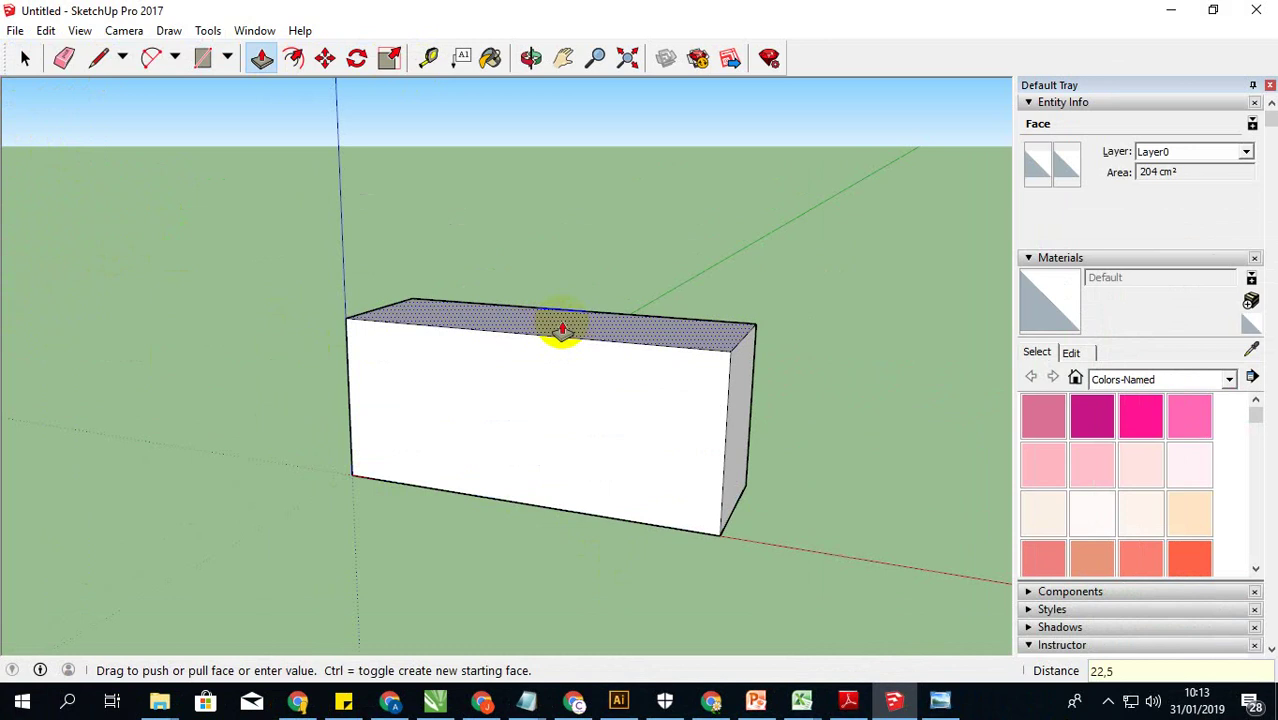
key(Return)
scroll(600, 360, down, 2)
scroll(700, 400, down, 2)
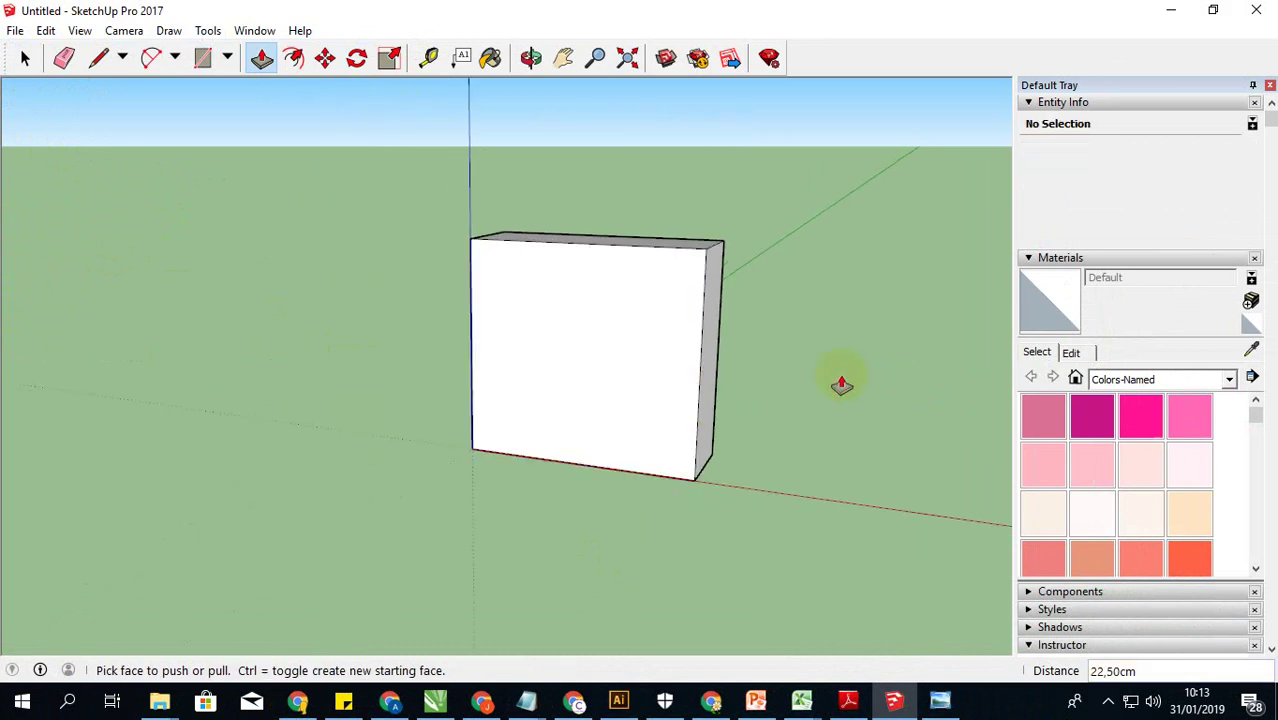
mouse_move(807, 389)
middle_down()
mouse_move(680, 428)
mouse_move(728, 396)
middle_up()
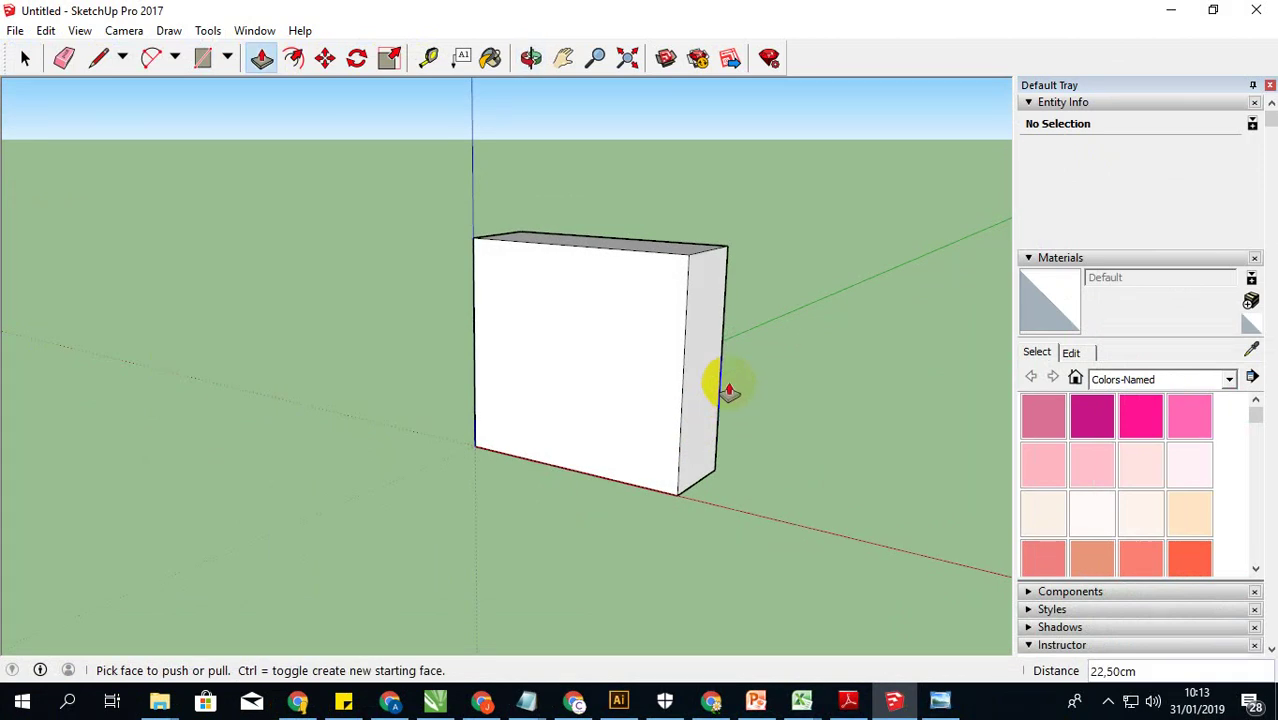
mouse_move(761, 393)
middle_down()
mouse_move(557, 369)
mouse_move(810, 365)
mouse_move(585, 408)
mouse_move(652, 411)
mouse_move(345, 405)
mouse_move(659, 399)
mouse_move(565, 379)
mouse_move(591, 417)
mouse_move(576, 374)
mouse_move(563, 392)
middle_up()
scroll(576, 374, up, 2)
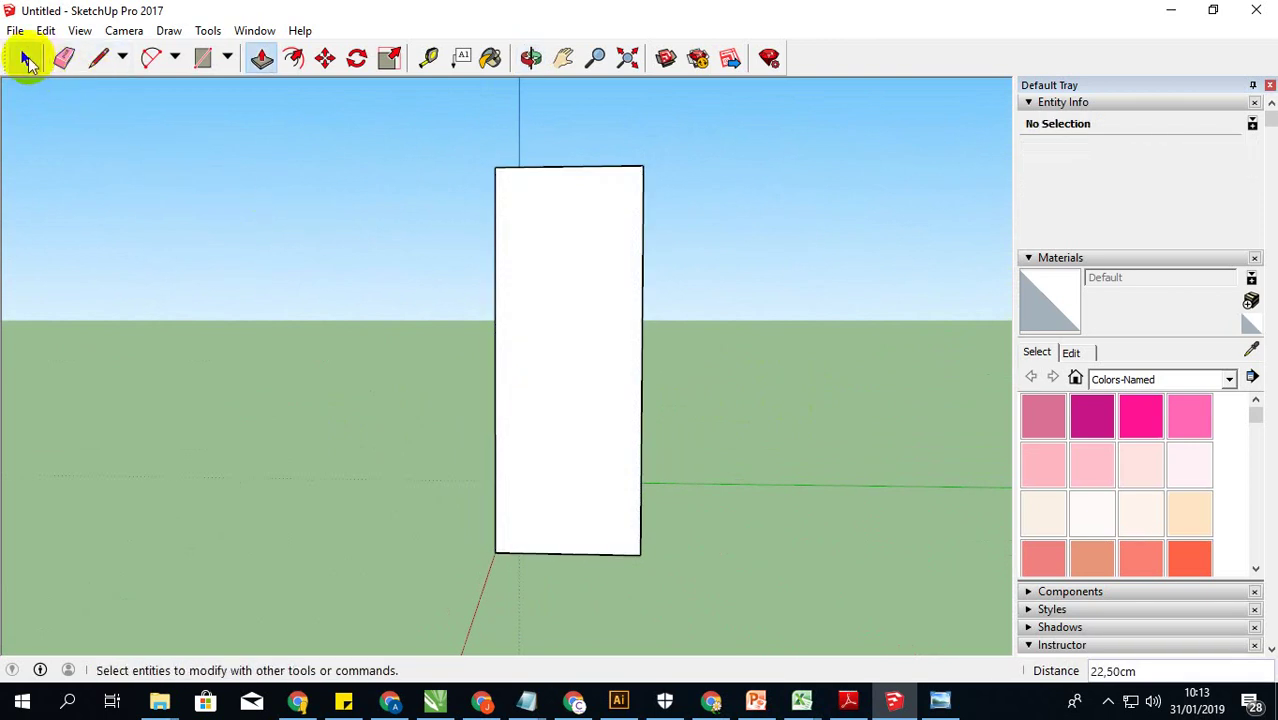
Step: Check the dimensions on the reference sketch photo, then hide it
click(27, 60)
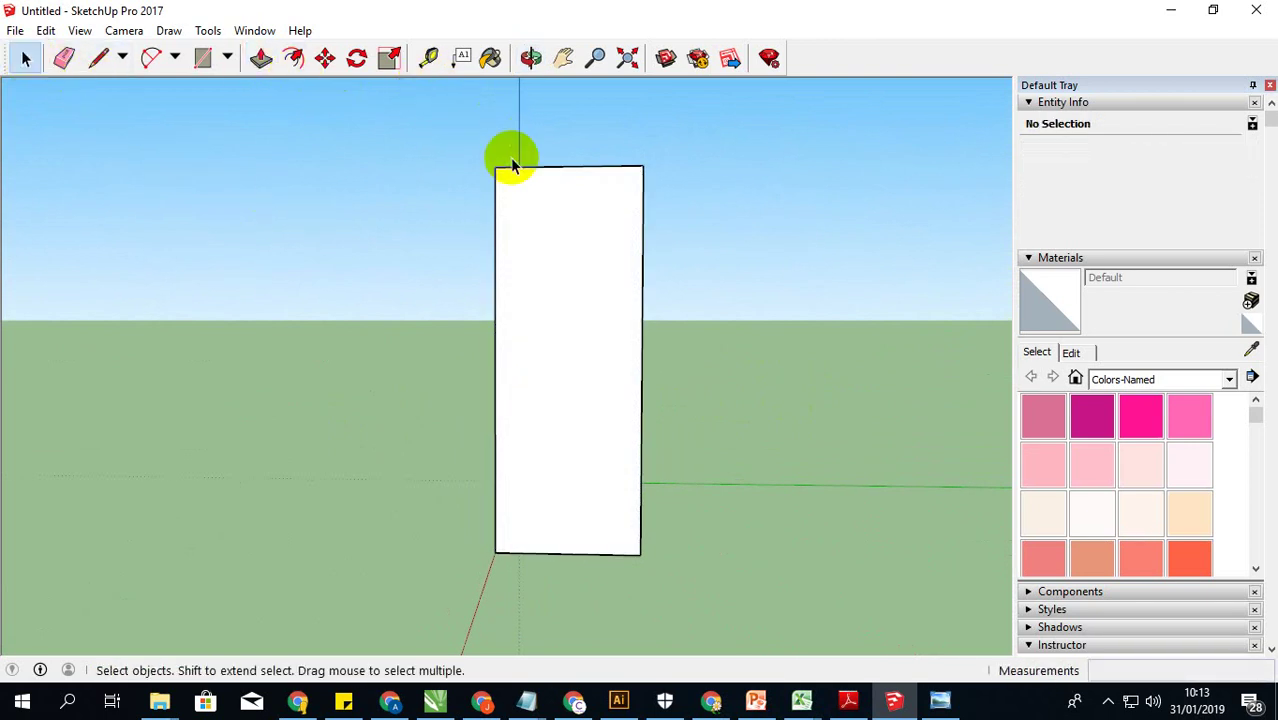
click(935, 700)
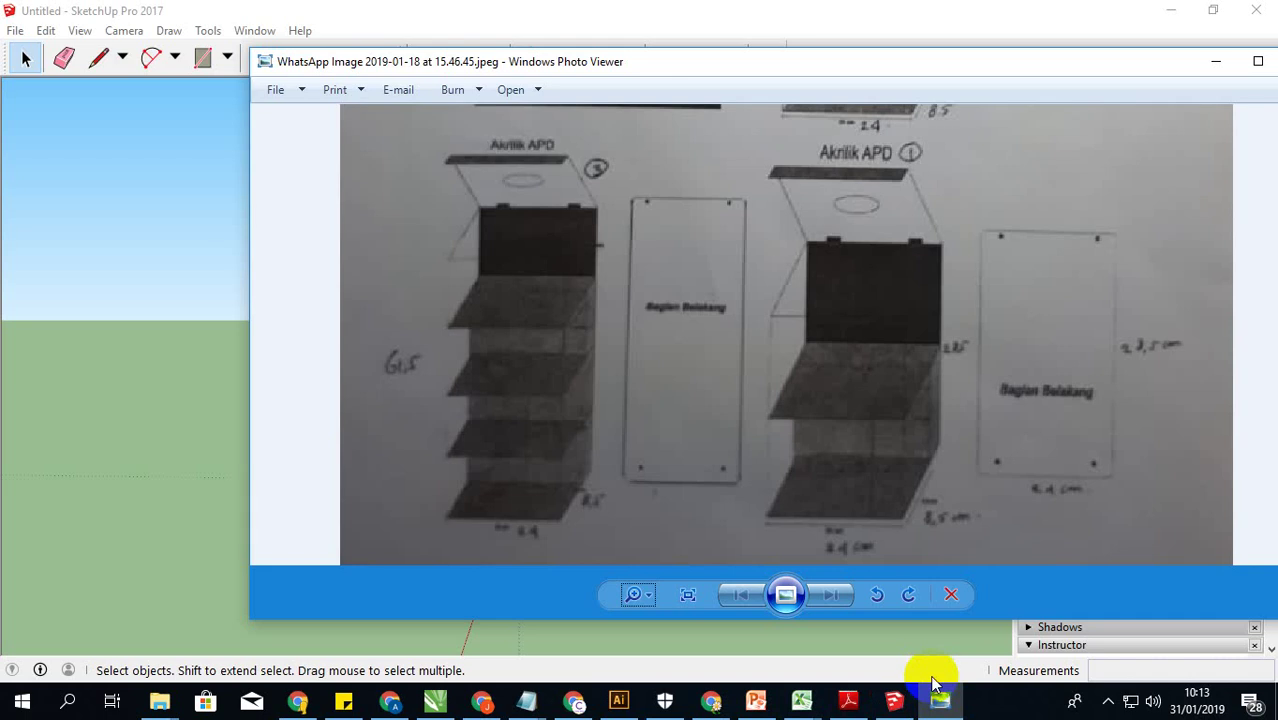
click(935, 690)
click(935, 690)
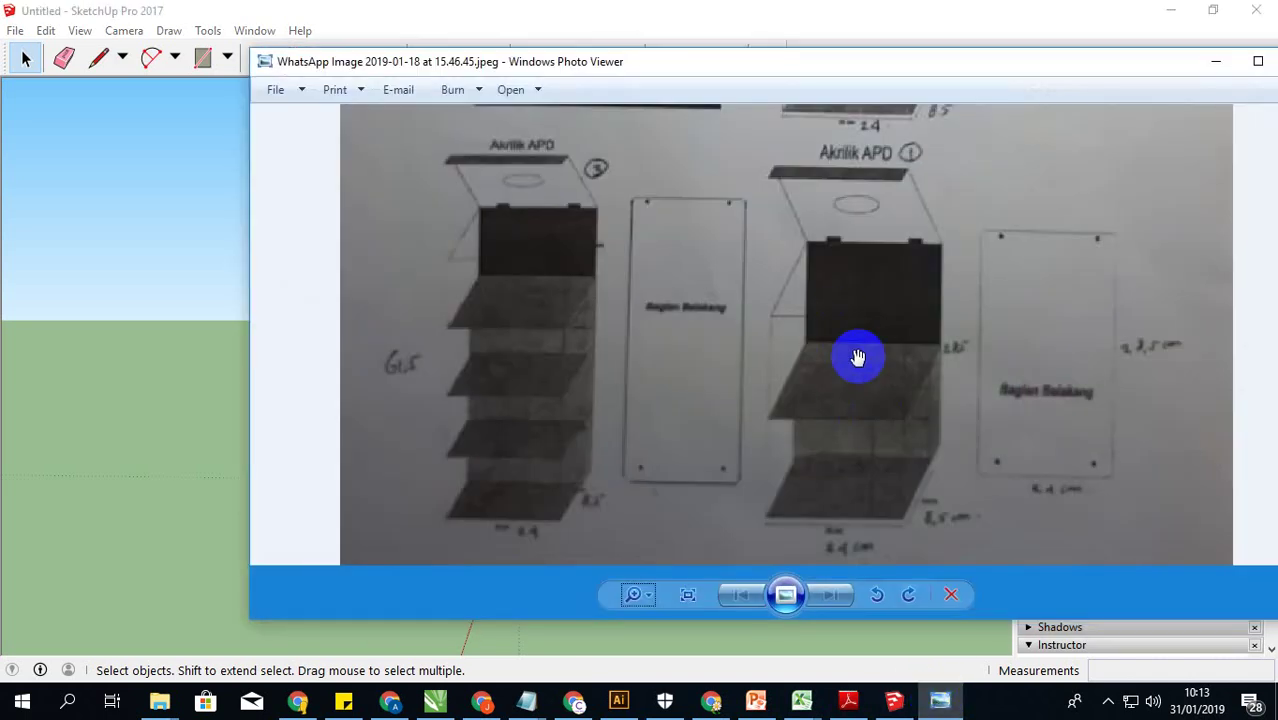
mouse_move(857, 357)
mouse_down()
mouse_move(922, 534)
mouse_move(876, 382)
mouse_up()
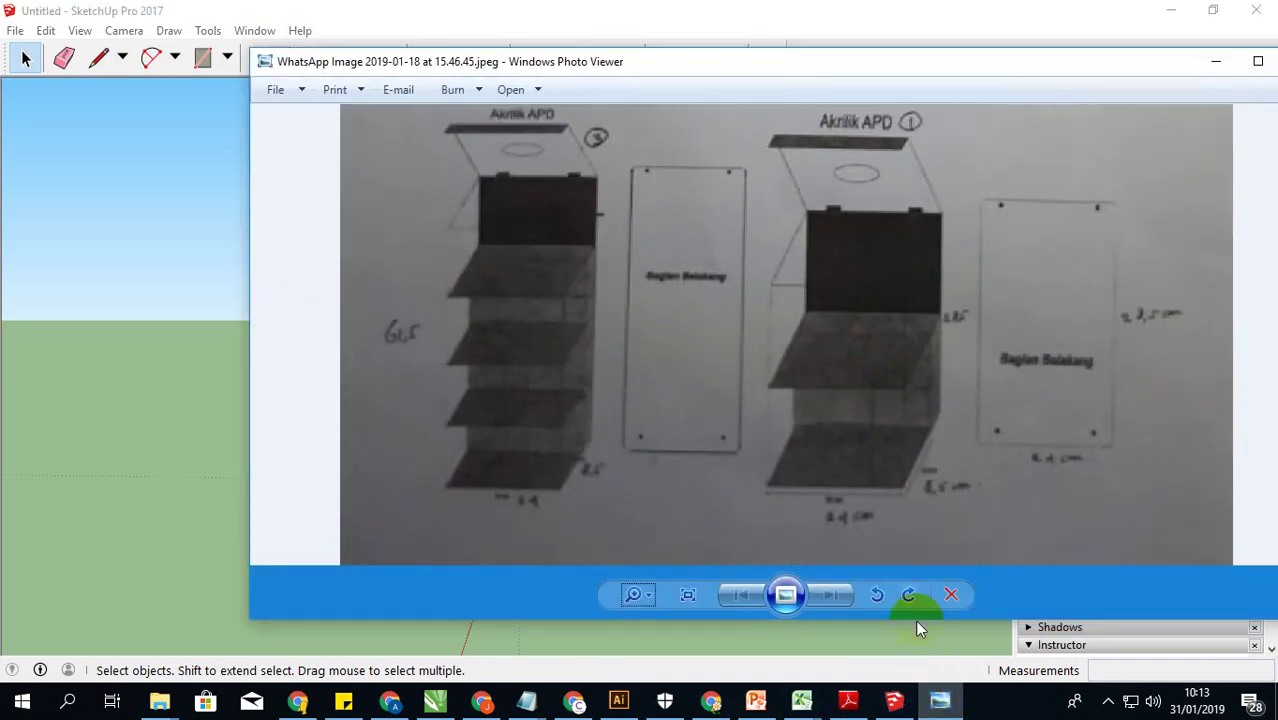
click(938, 700)
mouse_move(527, 701)
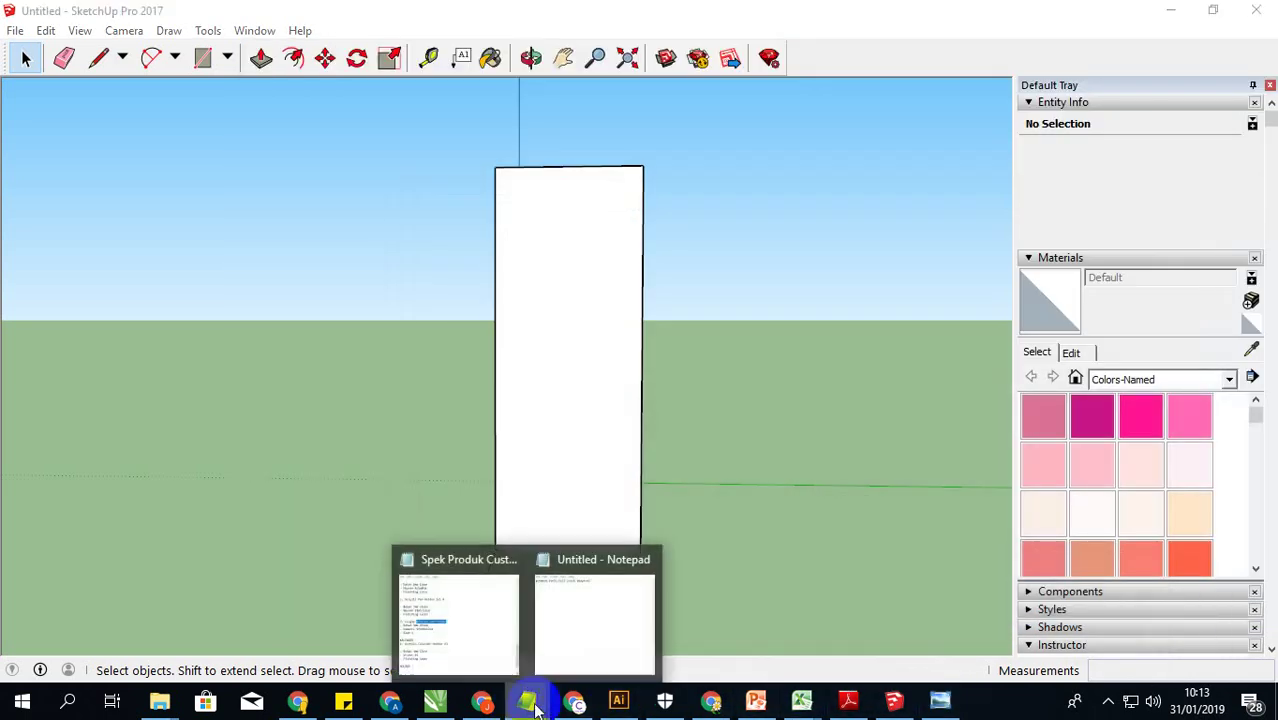
Step: Write the note 'buat jadi 2 tingkat dengan alat bantu penggaris' in Notepad, then clear it
click(578, 639)
drag(1006, 166, 757, 160)
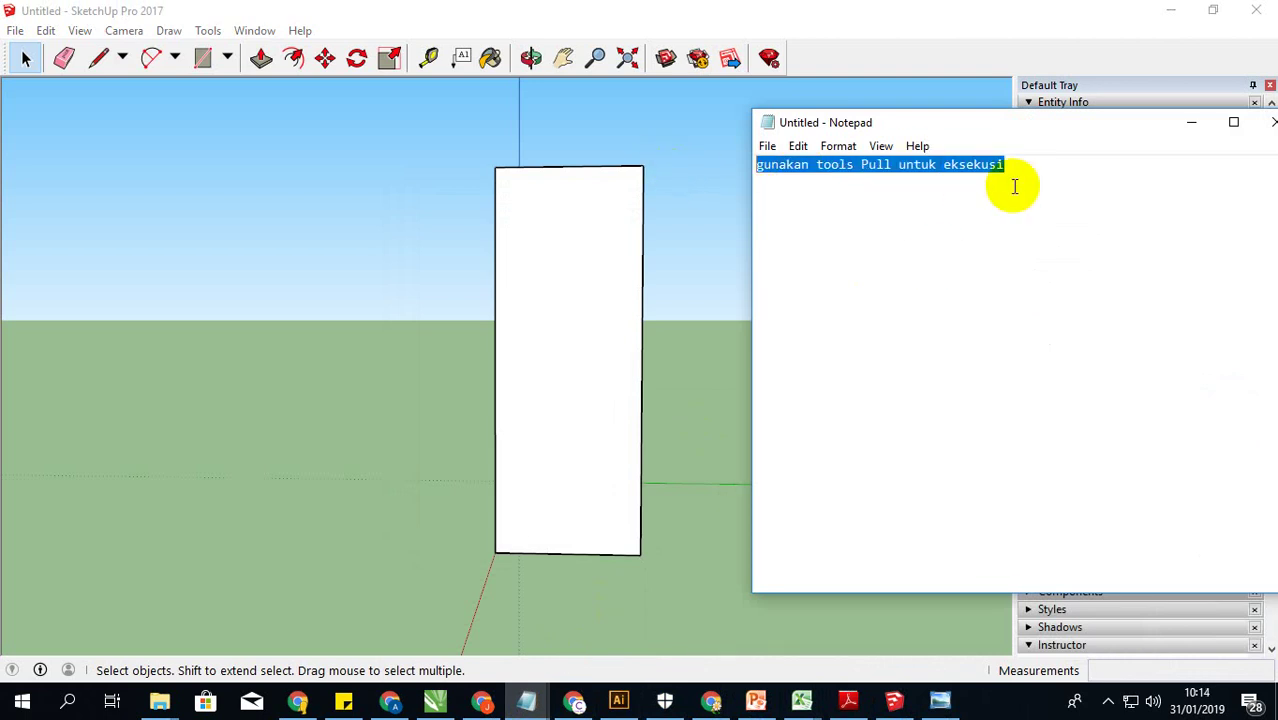
text(buat jadi )
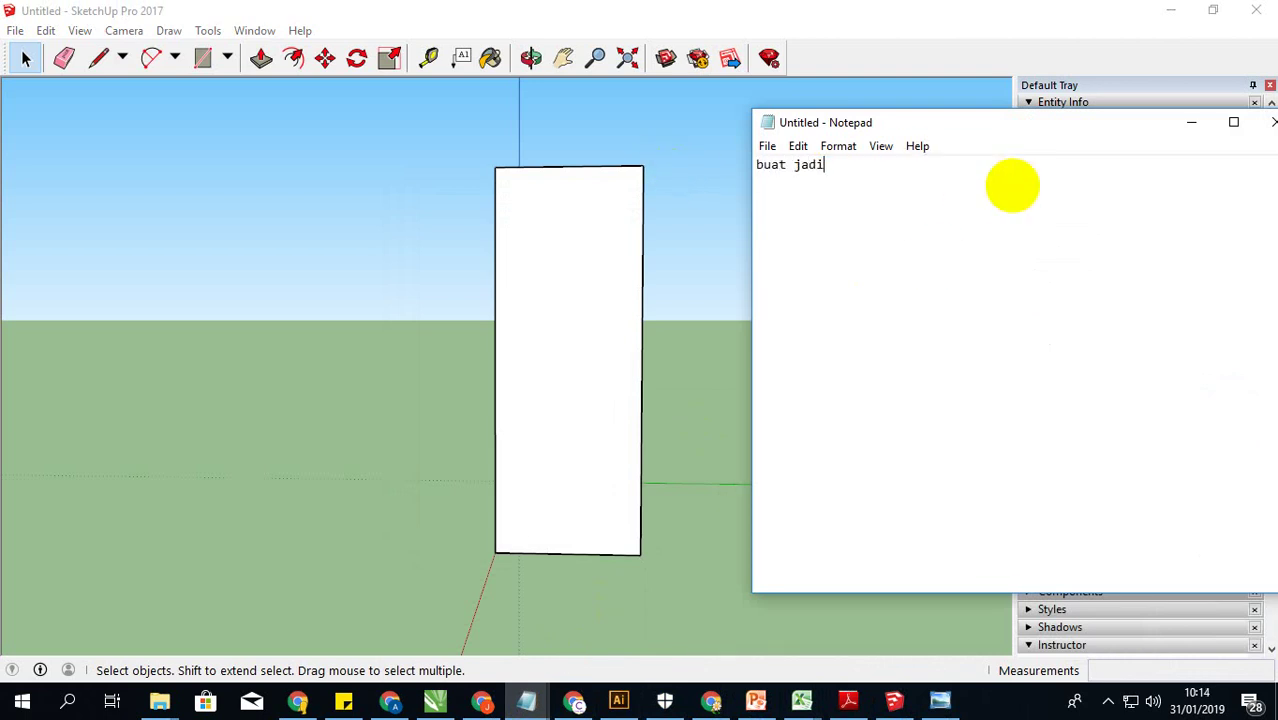
text(2 )
text(ting)
text(kat den)
text(gan alat bantu)
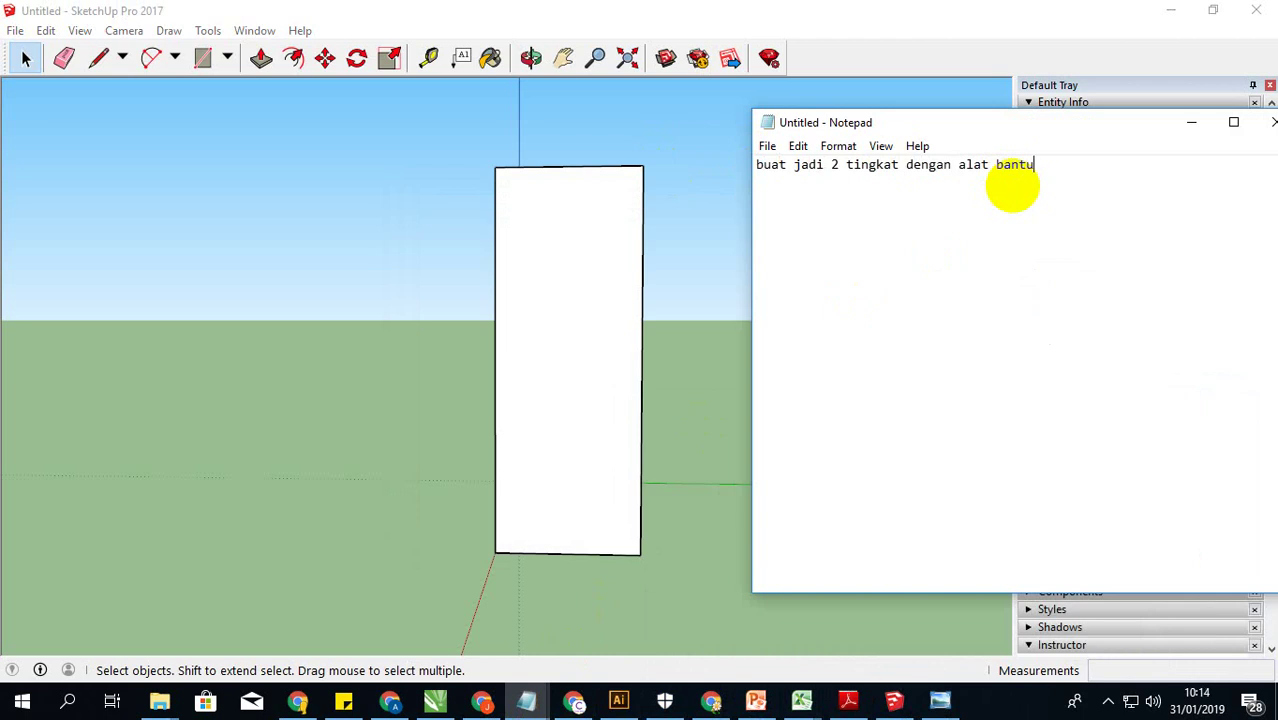
text( penggaris)
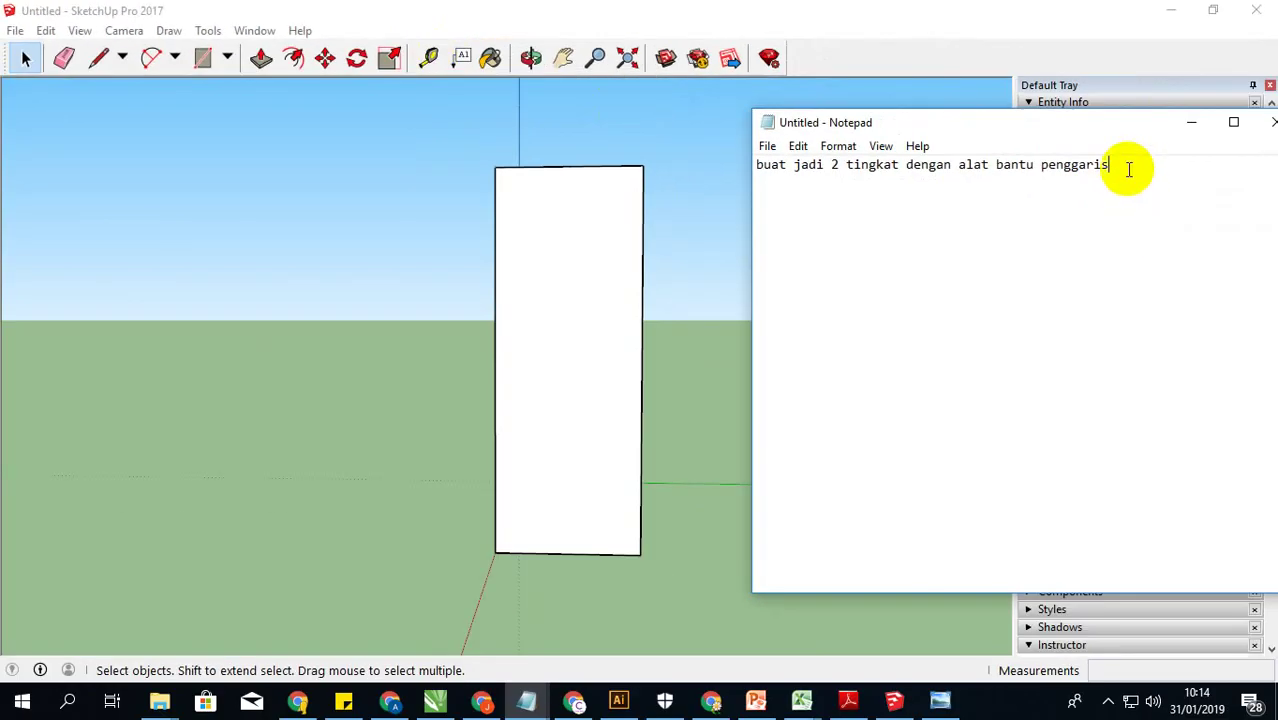
drag(1125, 165, 650, 171)
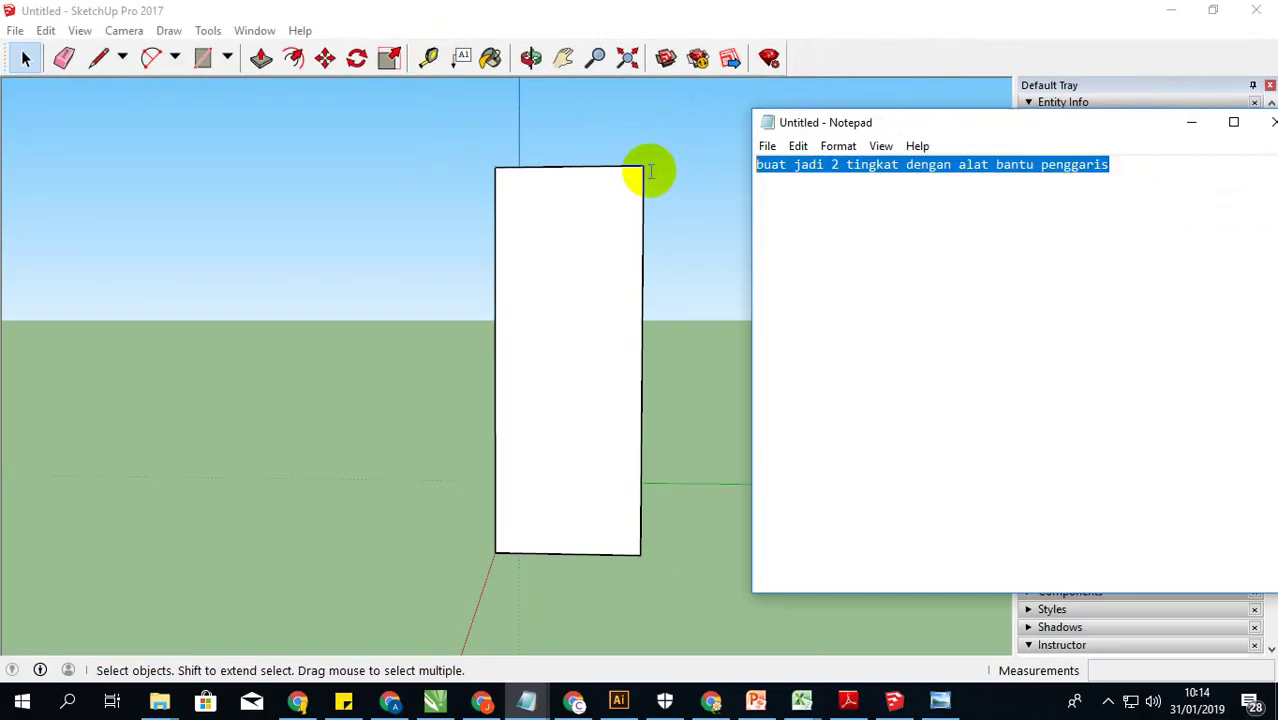
key(BackSpace)
click(428, 57)
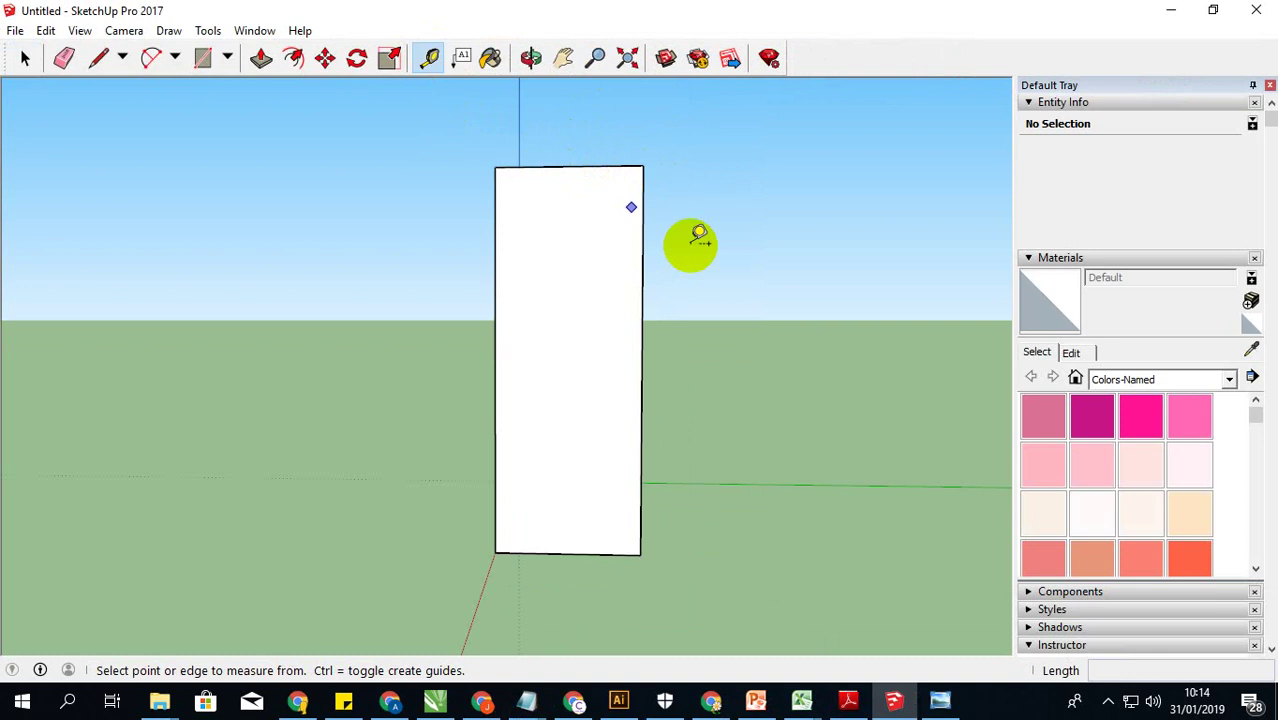
Step: Write the calculation 22.5/2 = 11.25 in the note and dismiss the low disk space toast
mouse_move(526, 701)
click(630, 631)
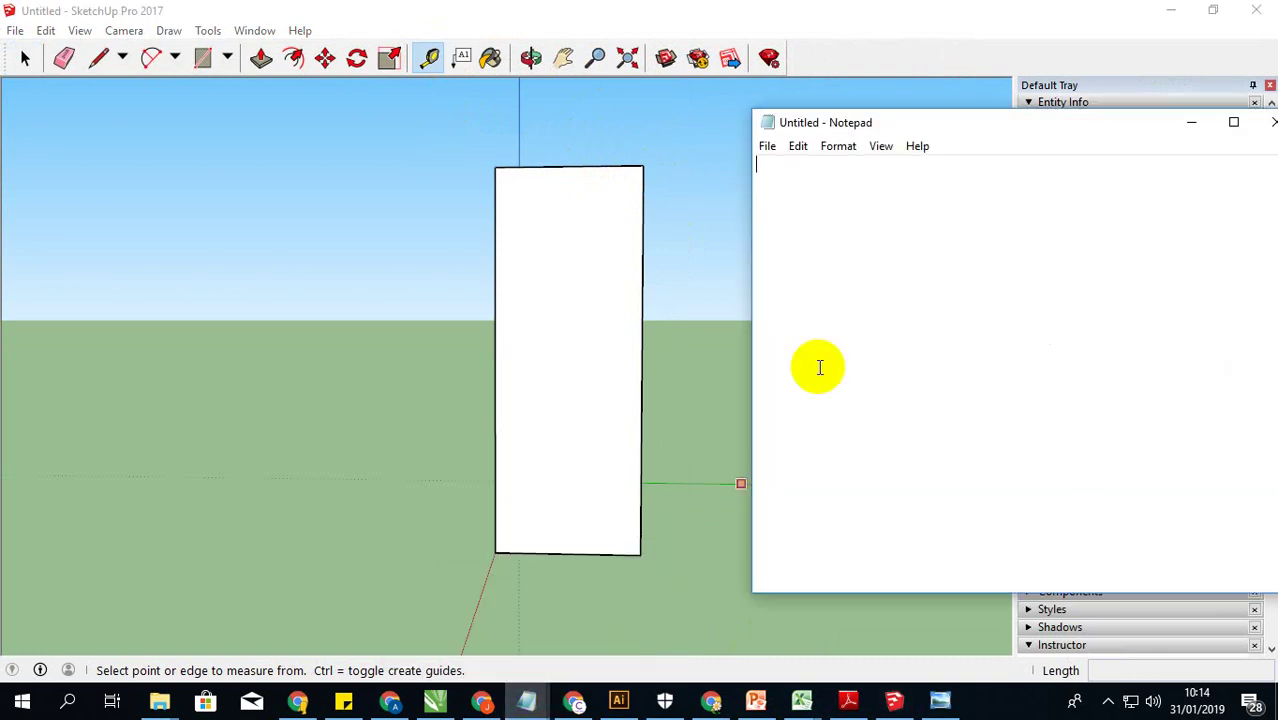
text(=22.5)
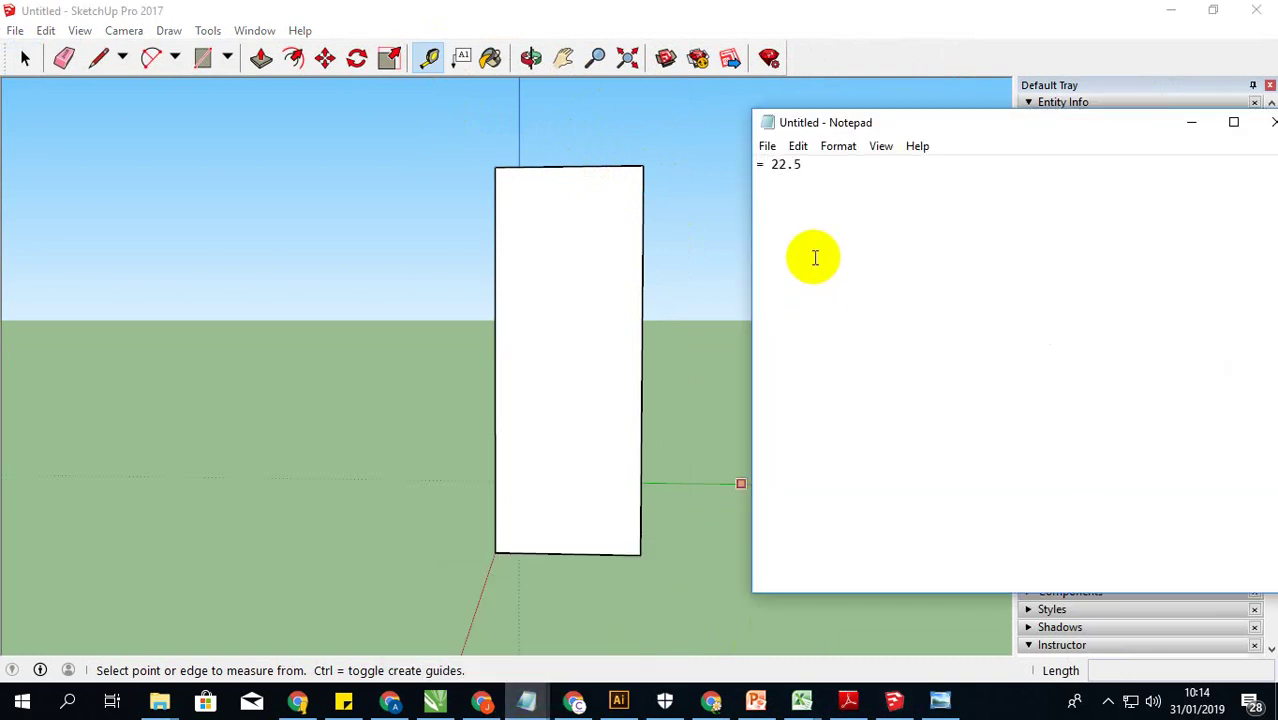
text(/2=)
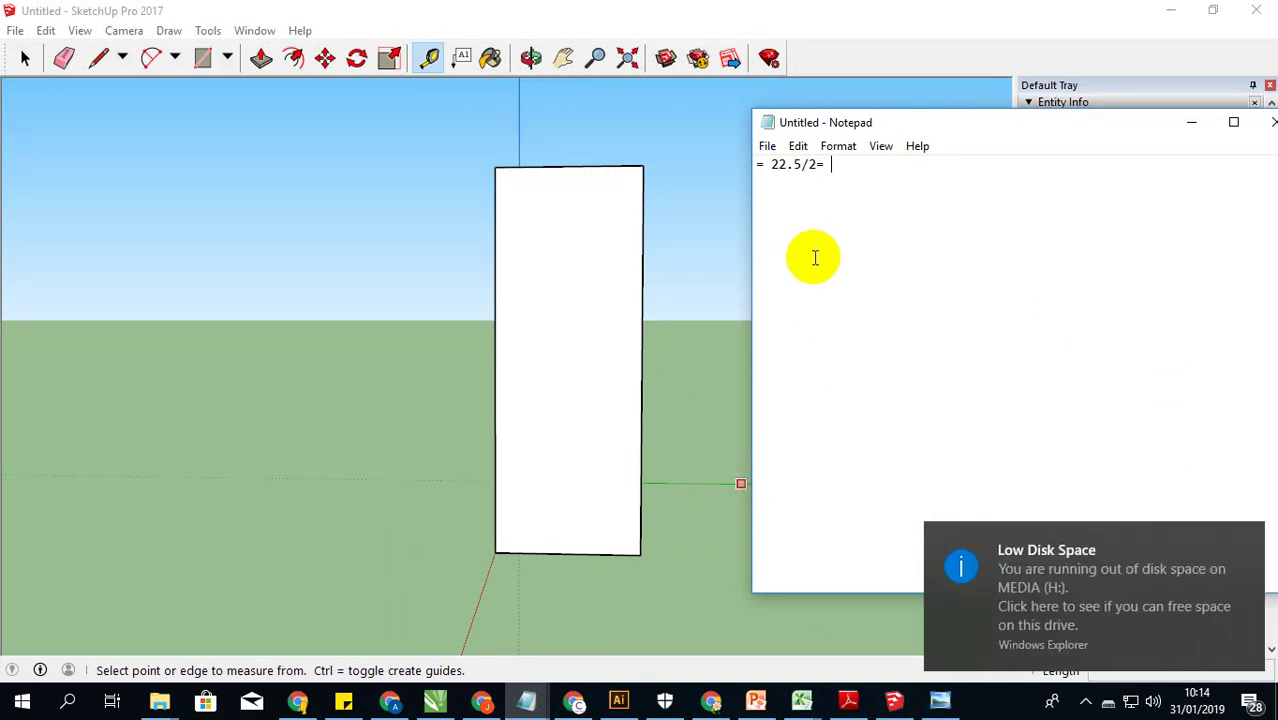
text(11.25)
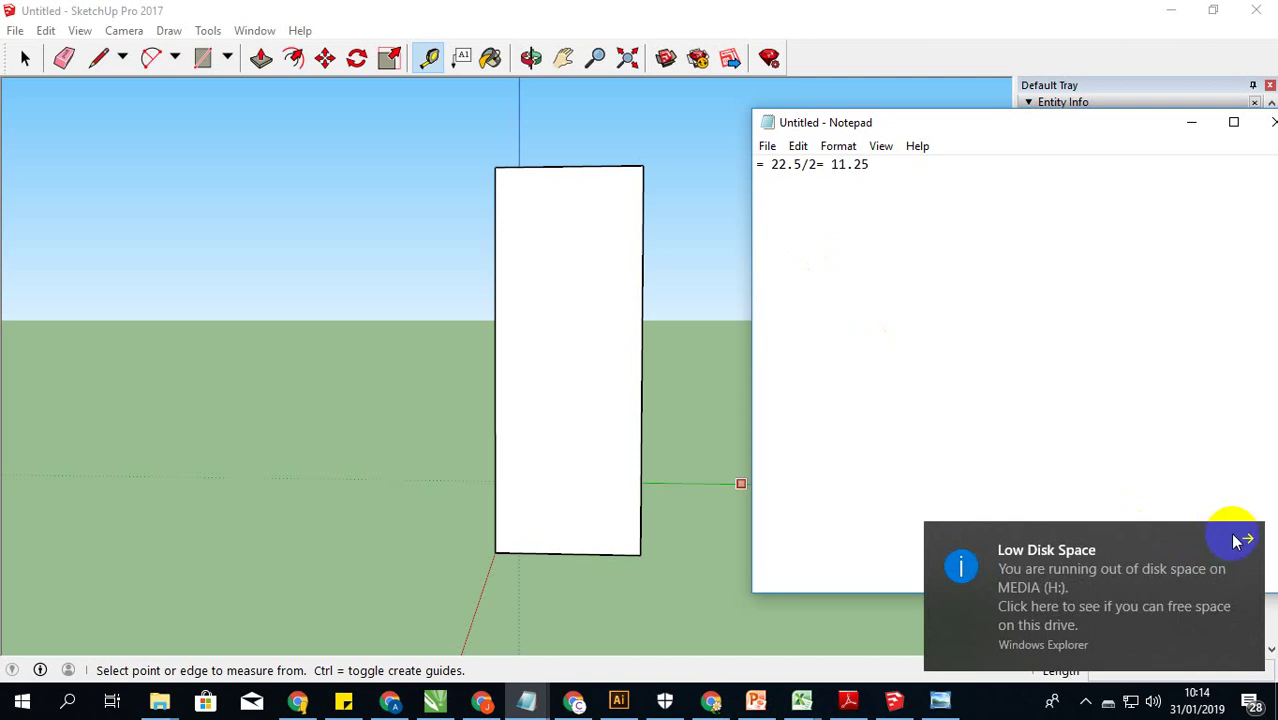
click(1240, 540)
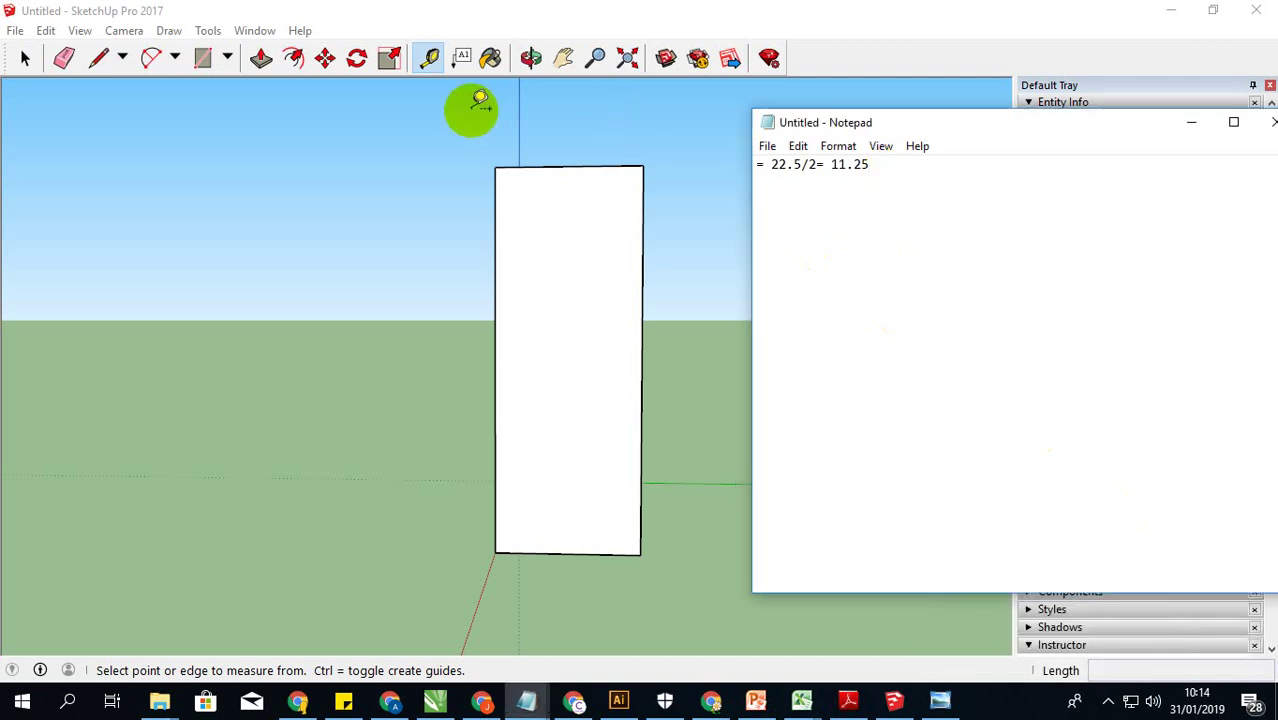
Step: Place a horizontal guide 11.2 cm below the front panel's top edge
click(432, 62)
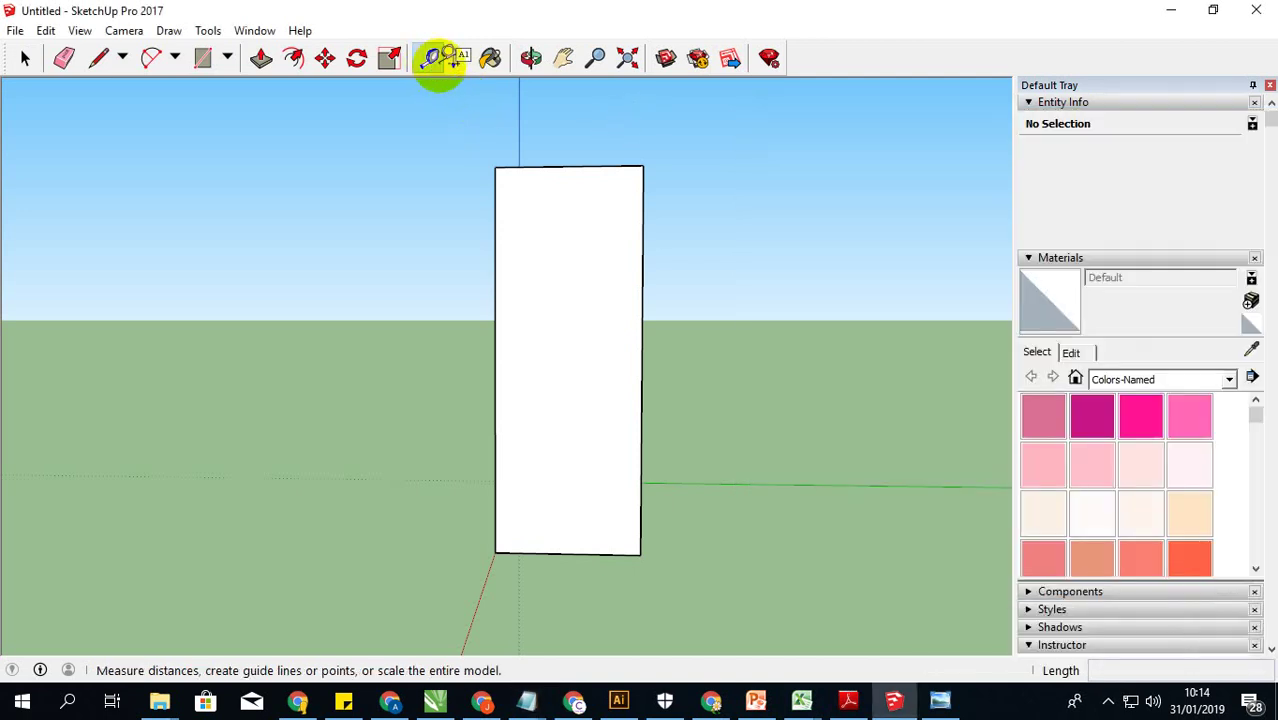
click(568, 166)
text(11,2)
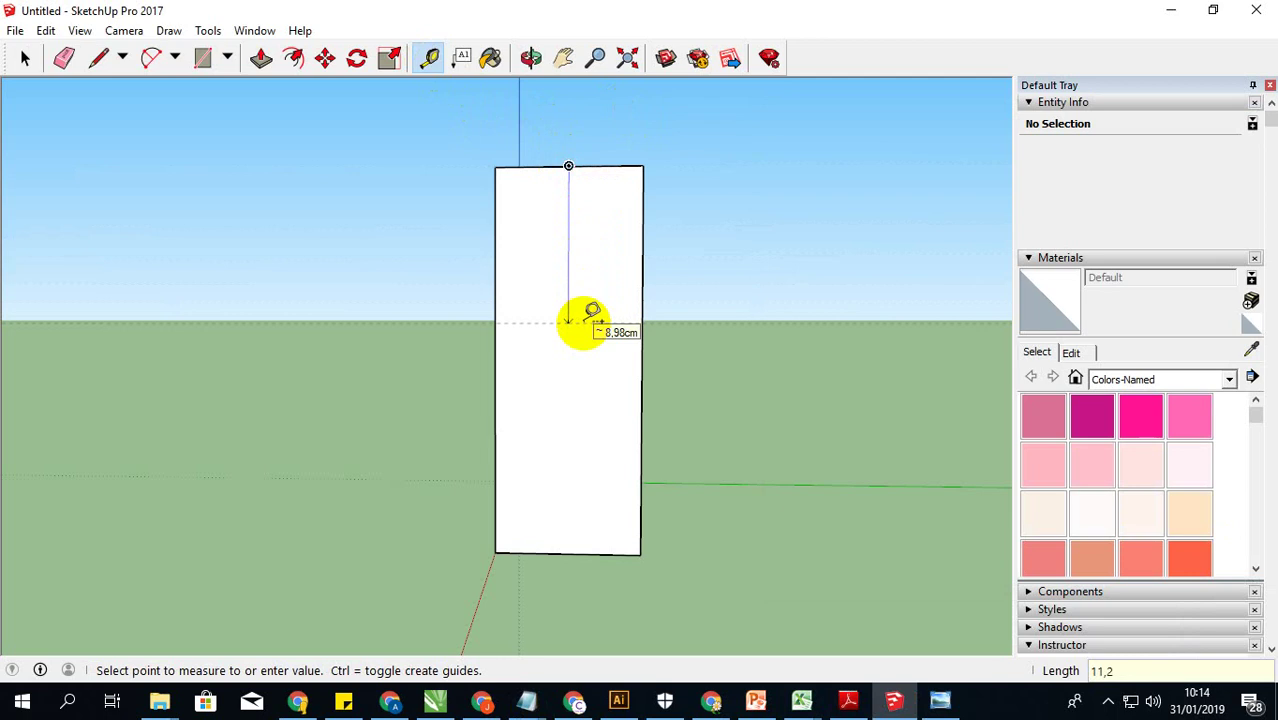
key(Return)
mouse_move(576, 343)
middle_down()
mouse_move(558, 400)
mouse_move(508, 408)
middle_up()
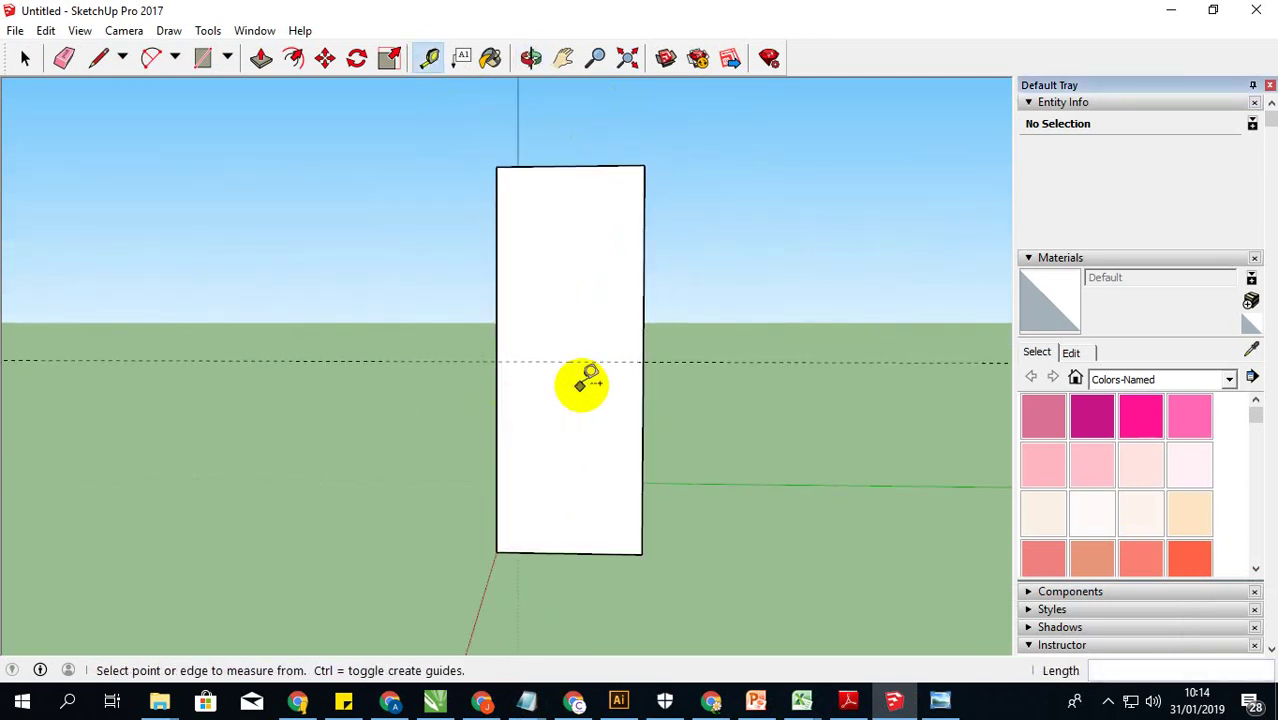
scroll(600, 365, up, 2)
scroll(606, 360, up, 1)
scroll(606, 358, up, 1)
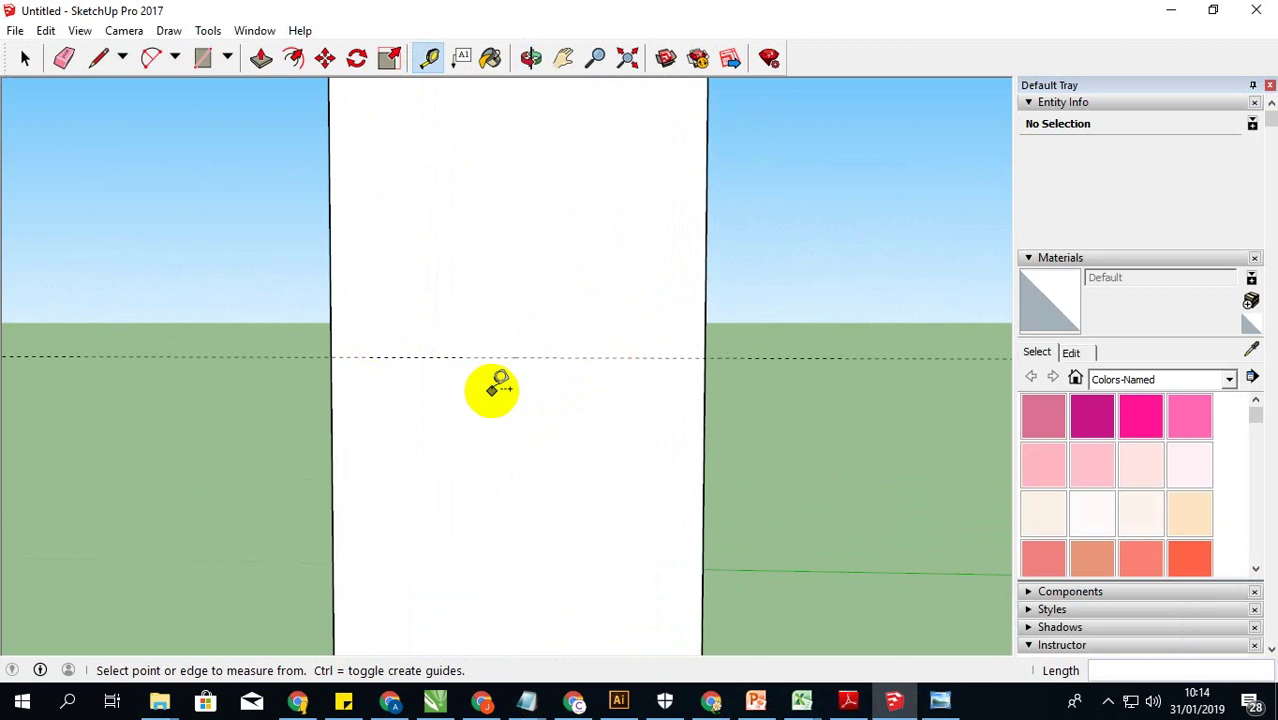
scroll(495, 355, up, 2)
Step: Add guides 0.15 cm above and below the 11.2 cm guide
click(494, 346)
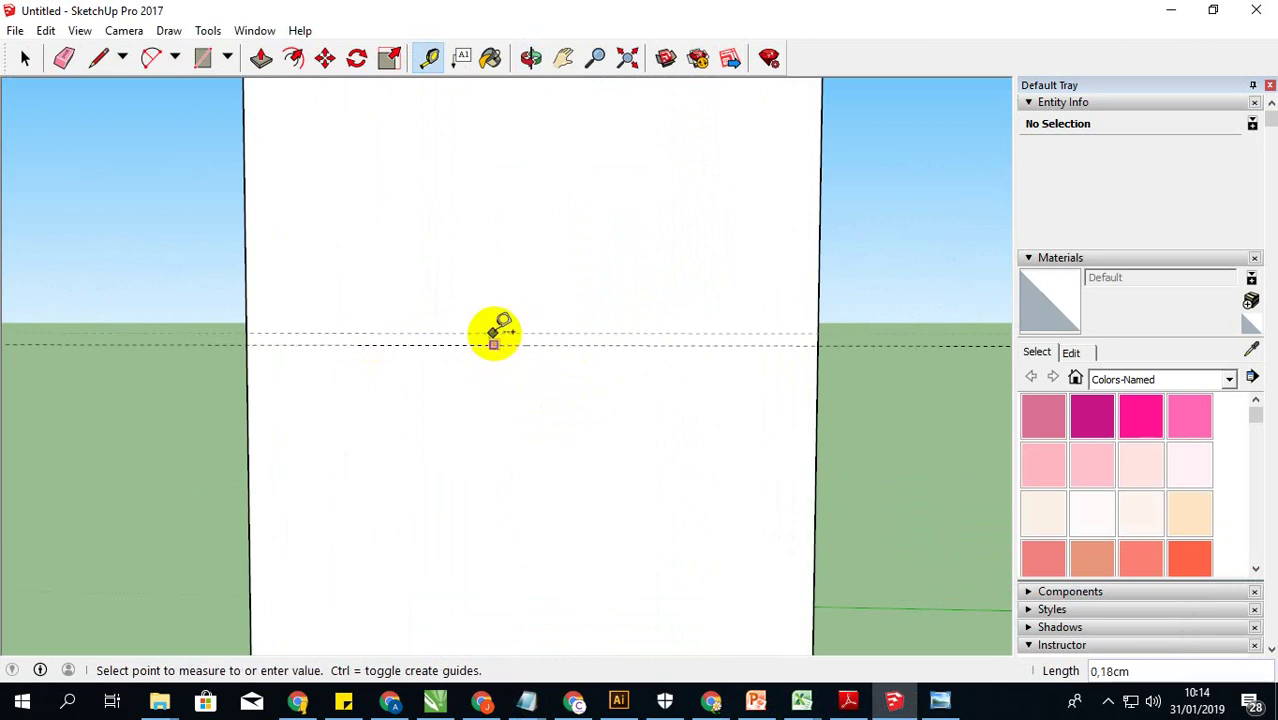
text(1)
key(Return)
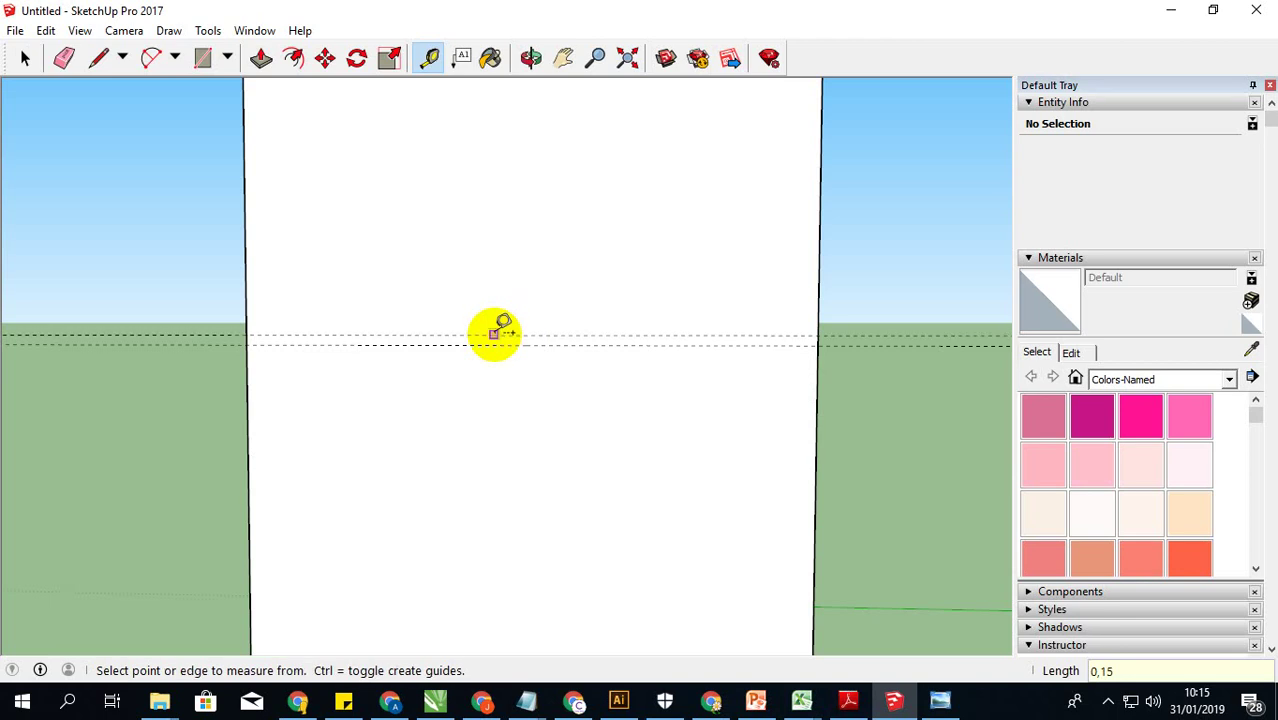
click(507, 345)
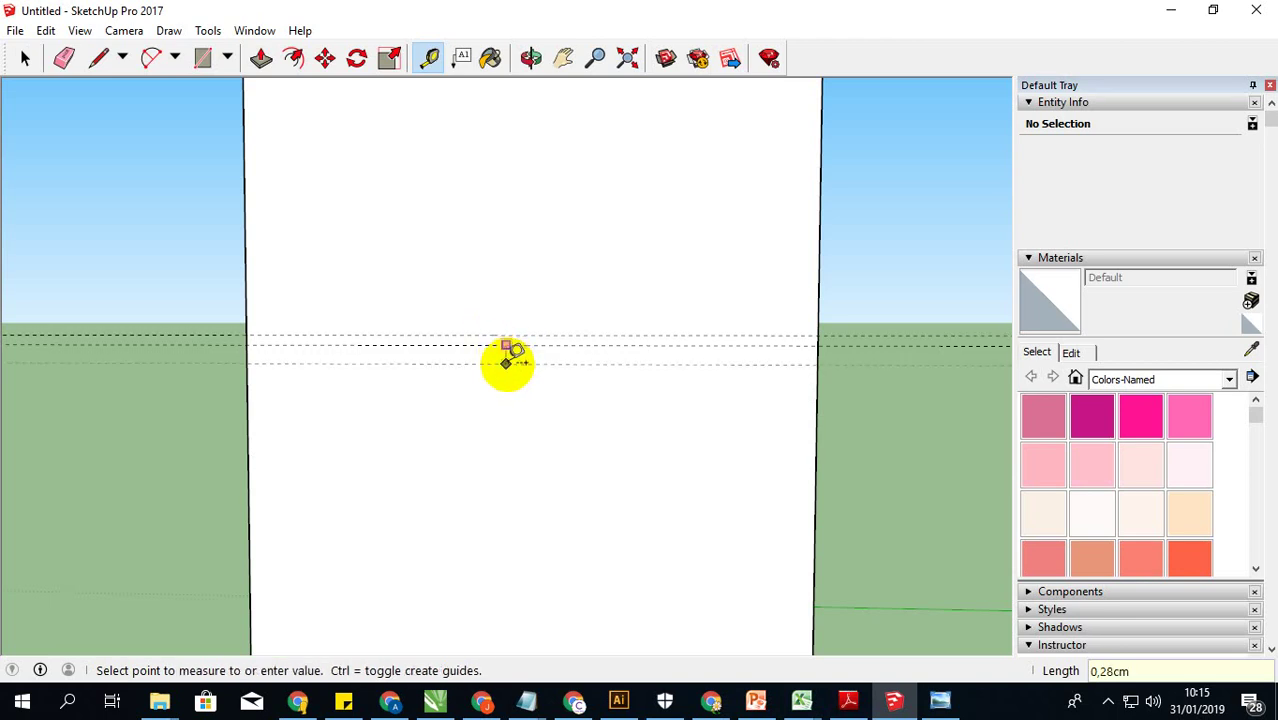
text(0,15)
key(Return)
scroll(525, 415, down, 2)
scroll(527, 419, down, 2)
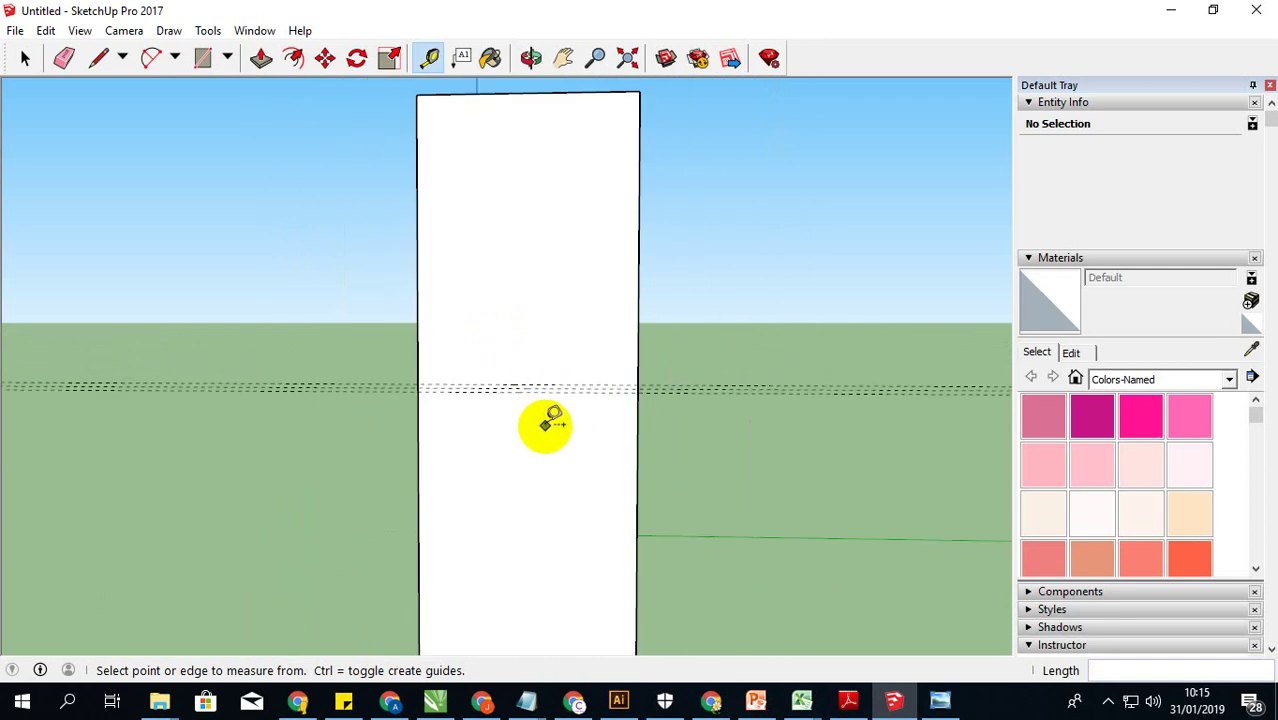
scroll(551, 422, down, 1)
scroll(565, 513, up, 1)
scroll(568, 531, down, 1)
click(25, 59)
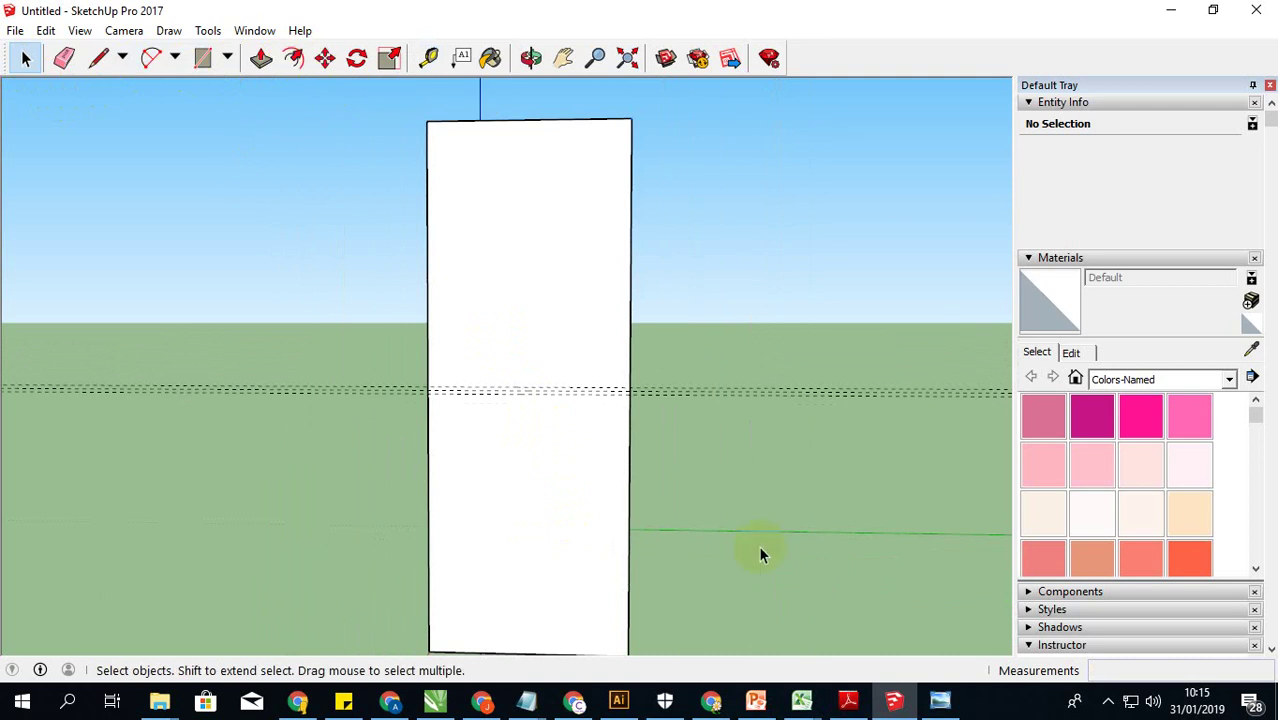
Step: Dismiss the two SketchUp autosave error messages
mouse_move(527, 701)
click(562, 608)
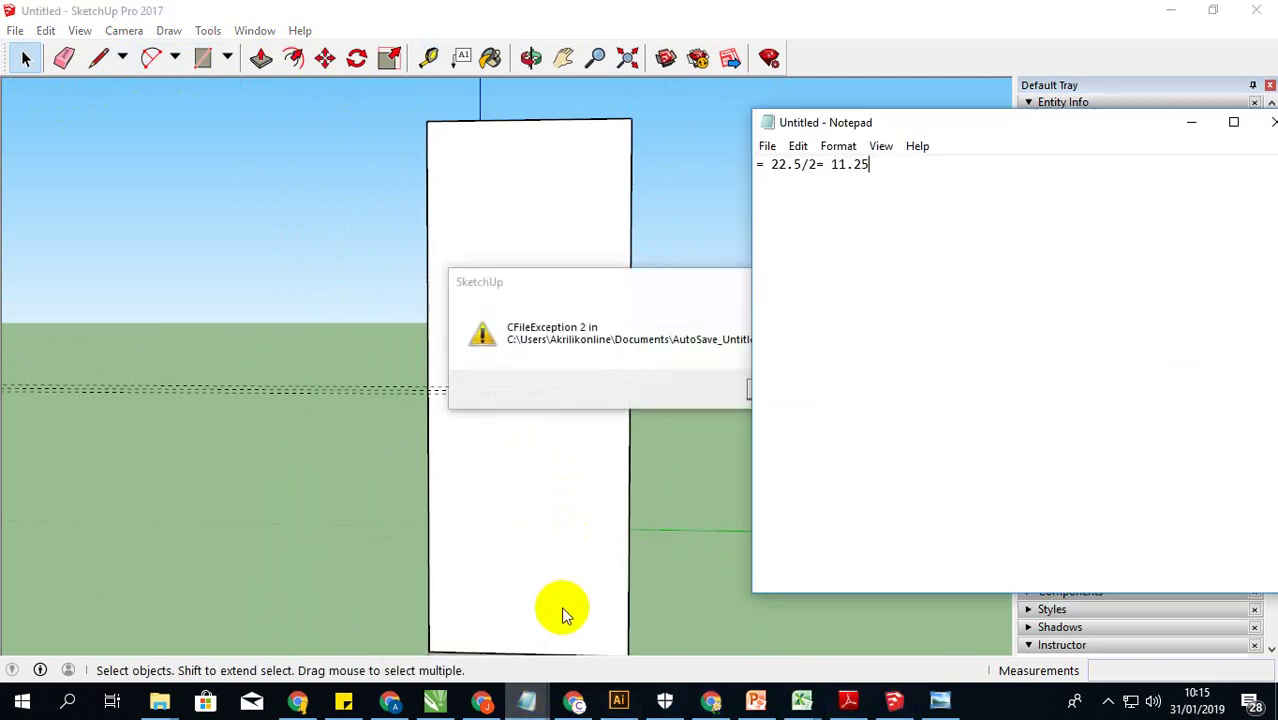
click(667, 320)
click(767, 393)
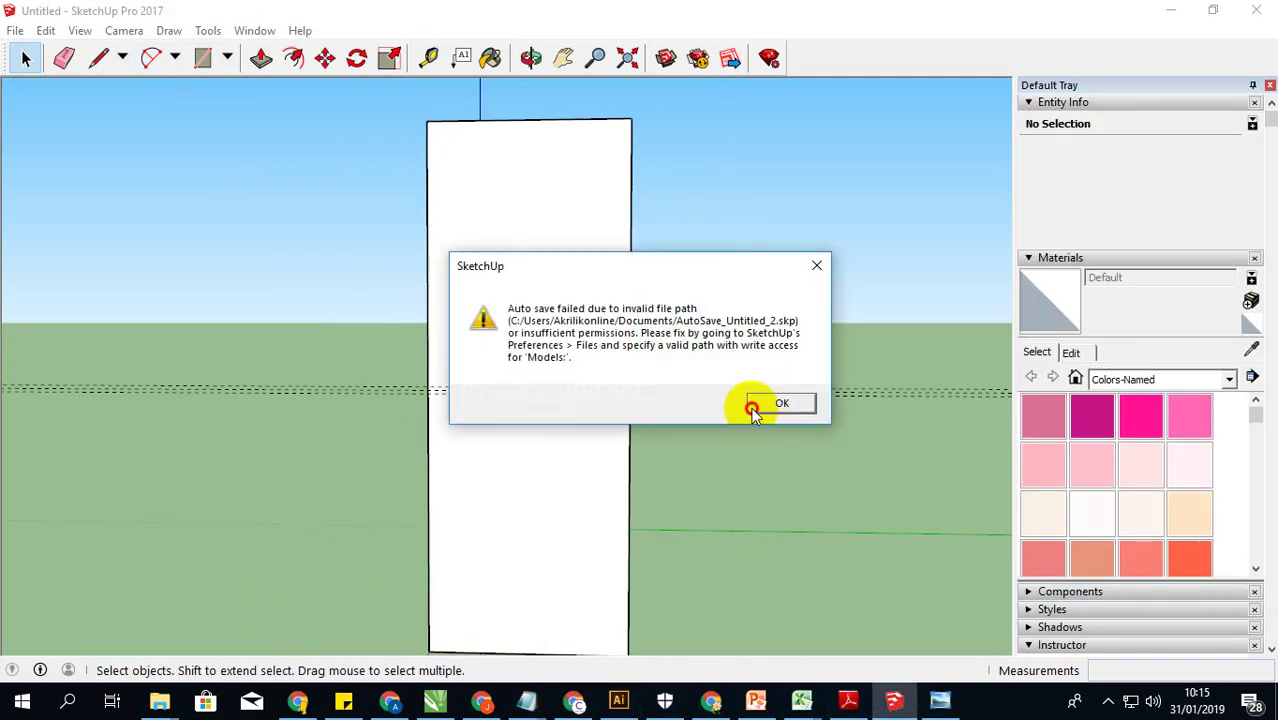
click(760, 395)
Step: Write the note 'Gunakan tool offset untuk membuat ketebalan tepi jadi 3mm', then clear it
mouse_move(527, 701)
click(616, 618)
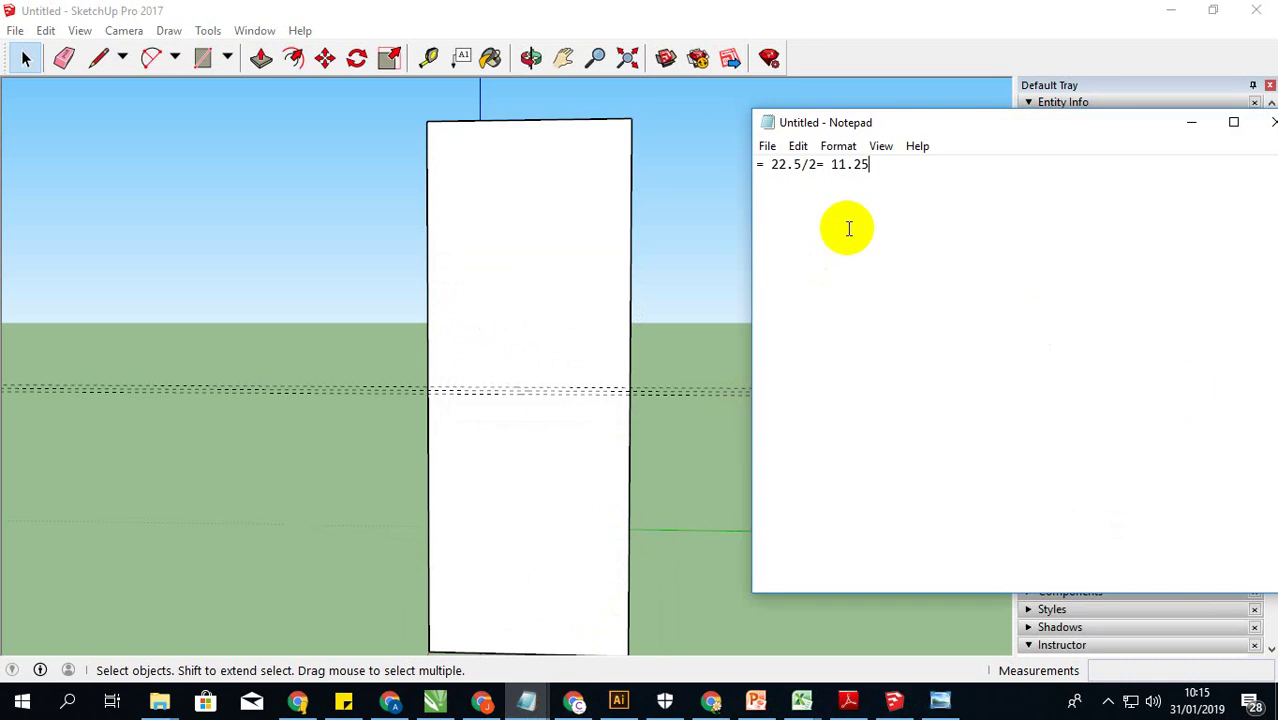
key(ctrl+a)
text(Gu)
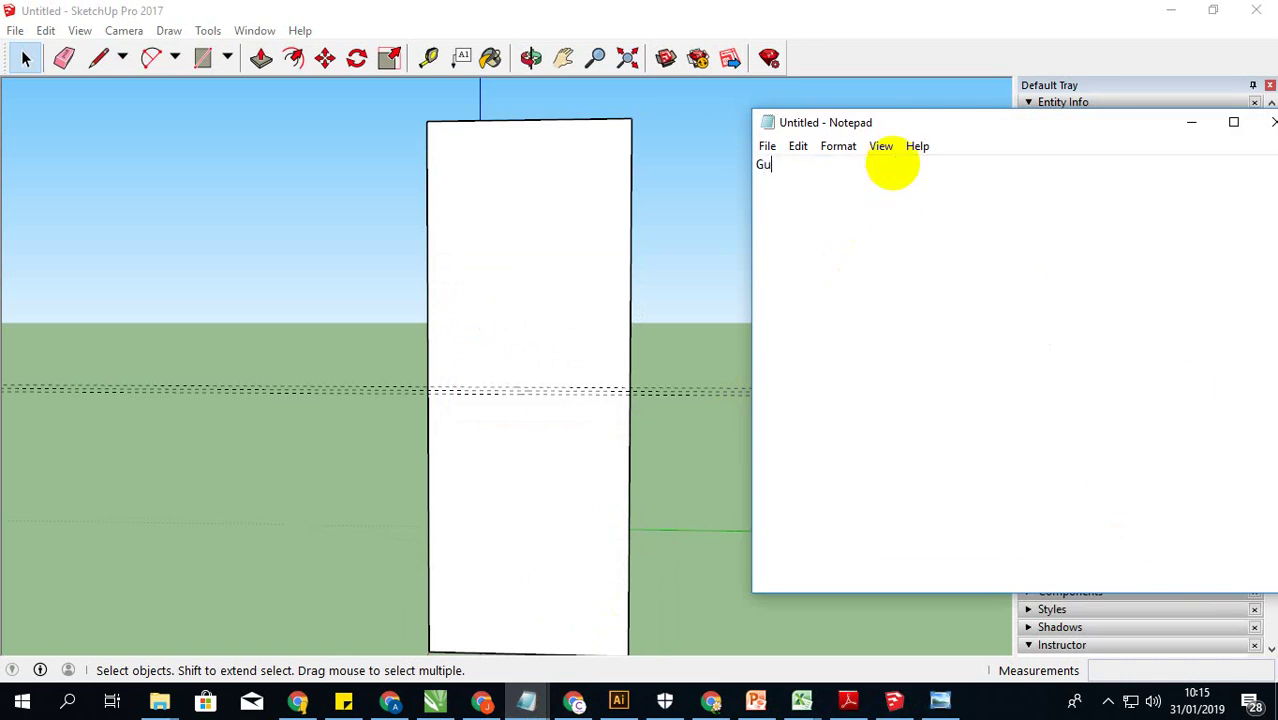
text(nakan tool o)
text(ffset u)
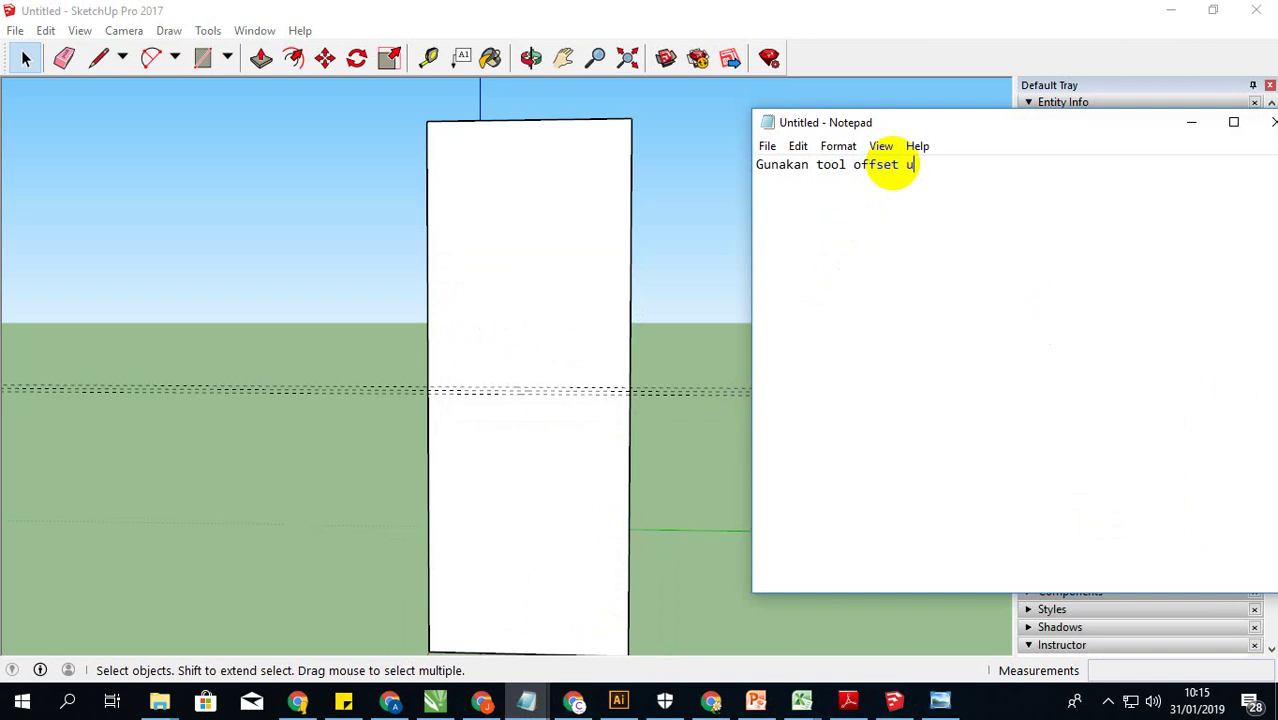
text(ntuk membuat )
text(ketebalan )
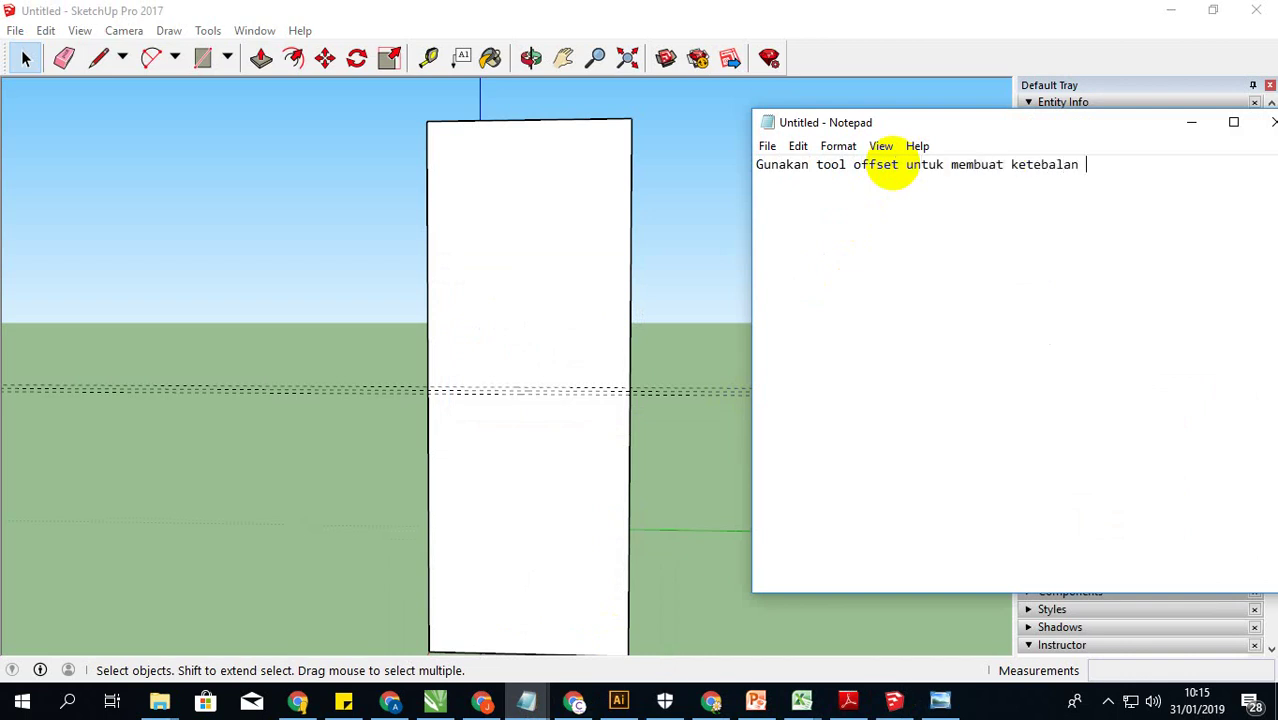
text(tepi jadi 3mm)
key(ctrl+a)
key(BackSpace)
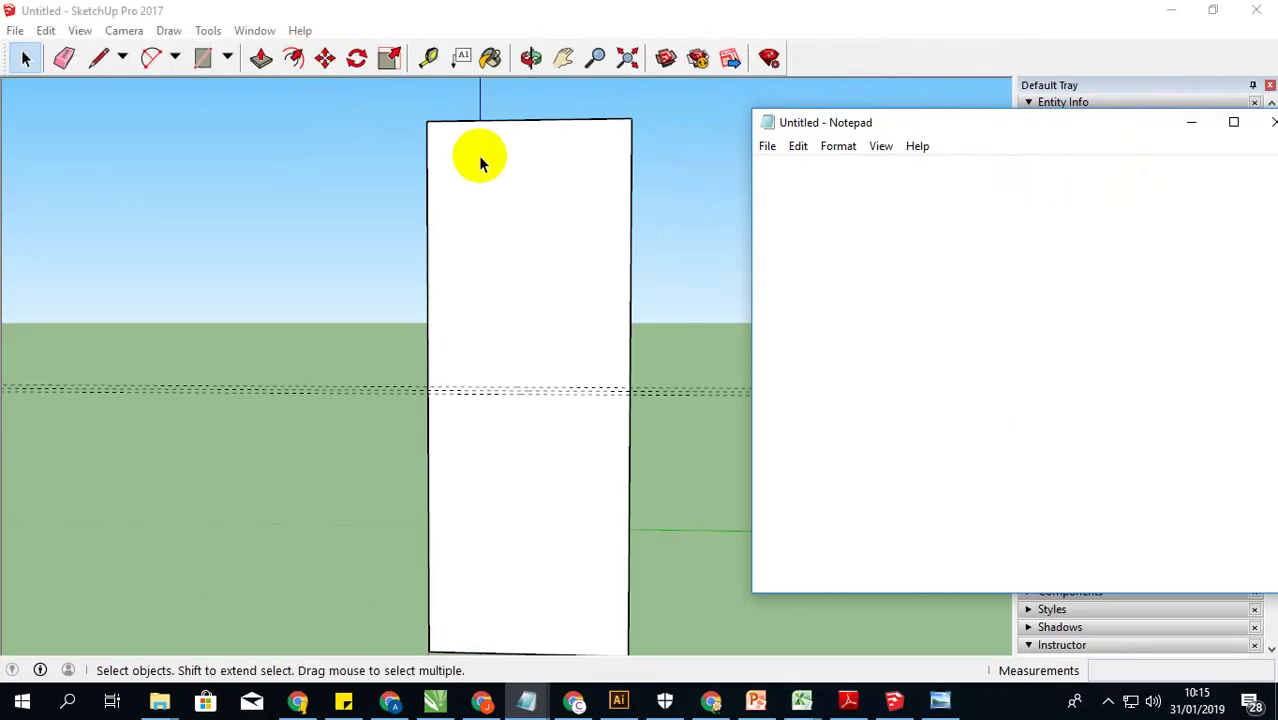
Step: Offset the front panel's face 0.3 cm inward, leaving an 18.24 cm² rim
click(293, 57)
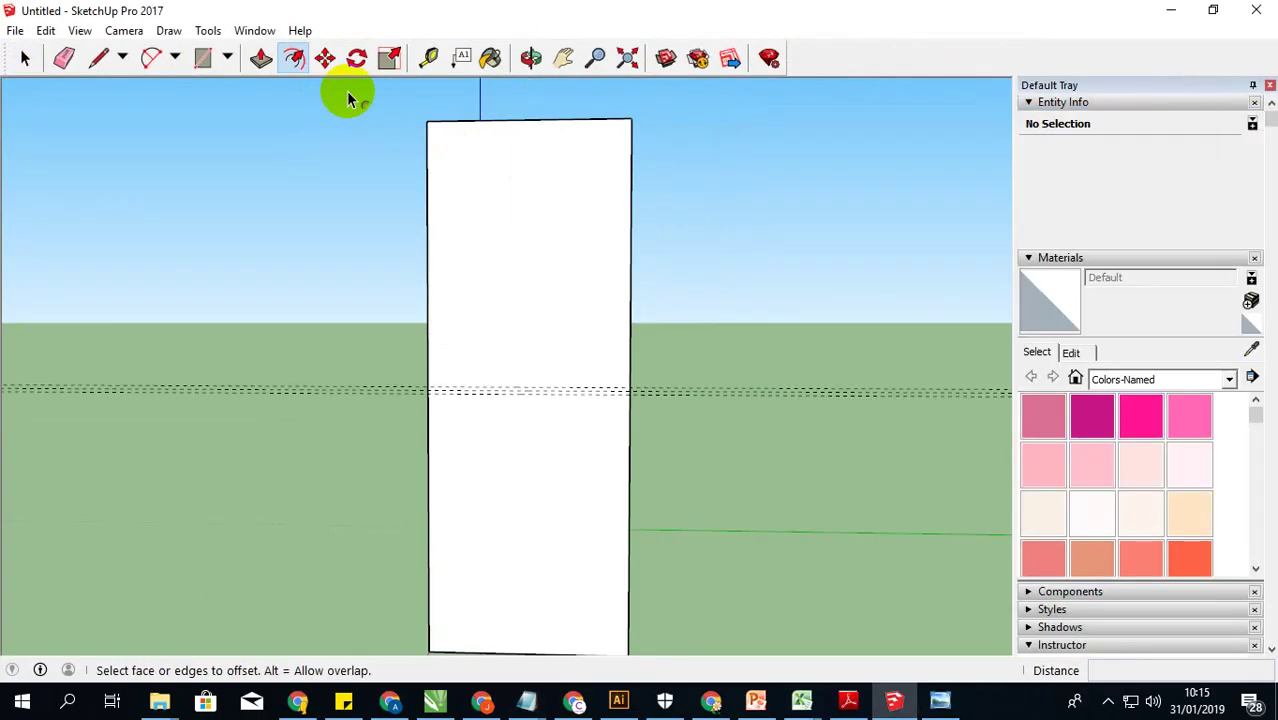
click(428, 133)
text(0)
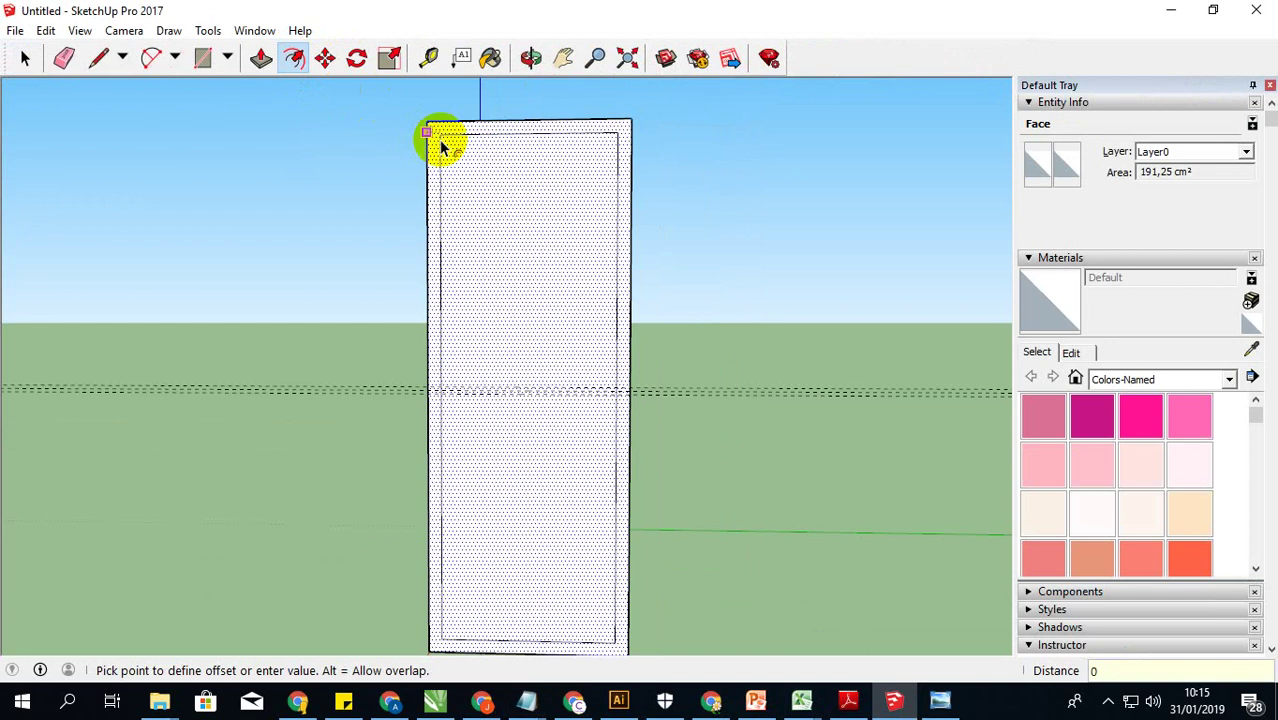
text(3)
key(Return)
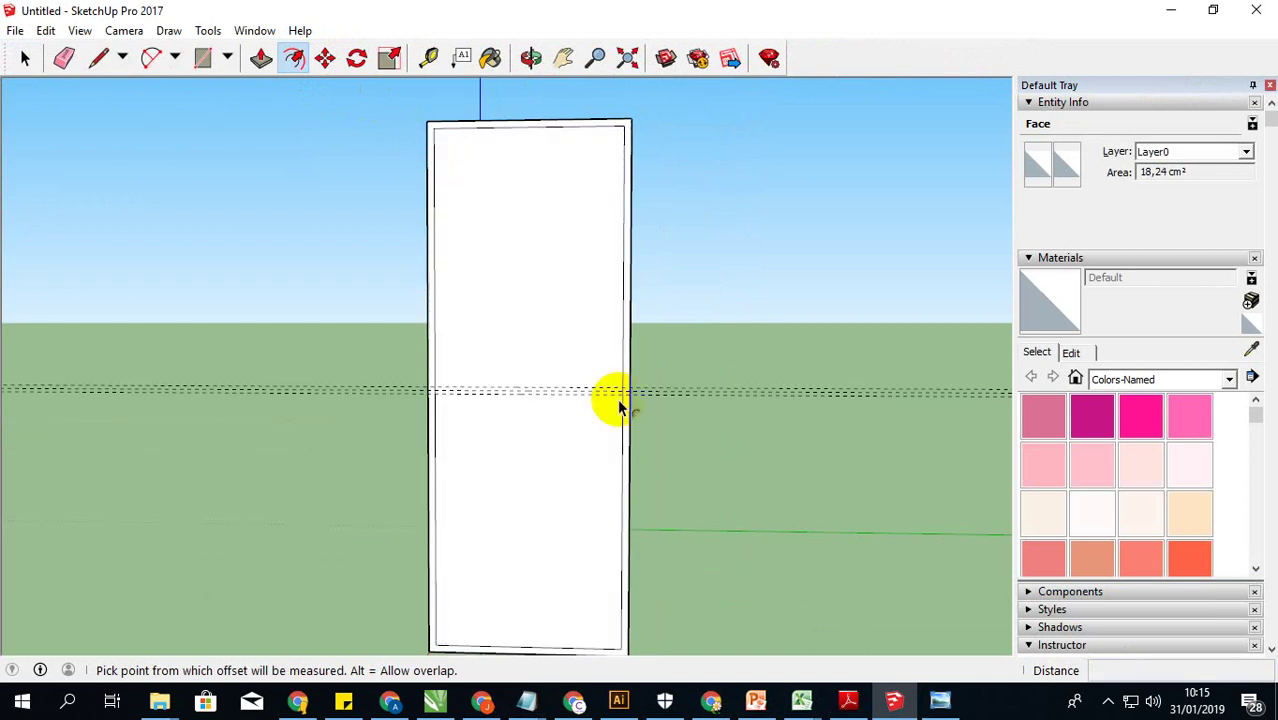
scroll(625, 400, up, 3)
middle_drag(285, 399, 299, 399)
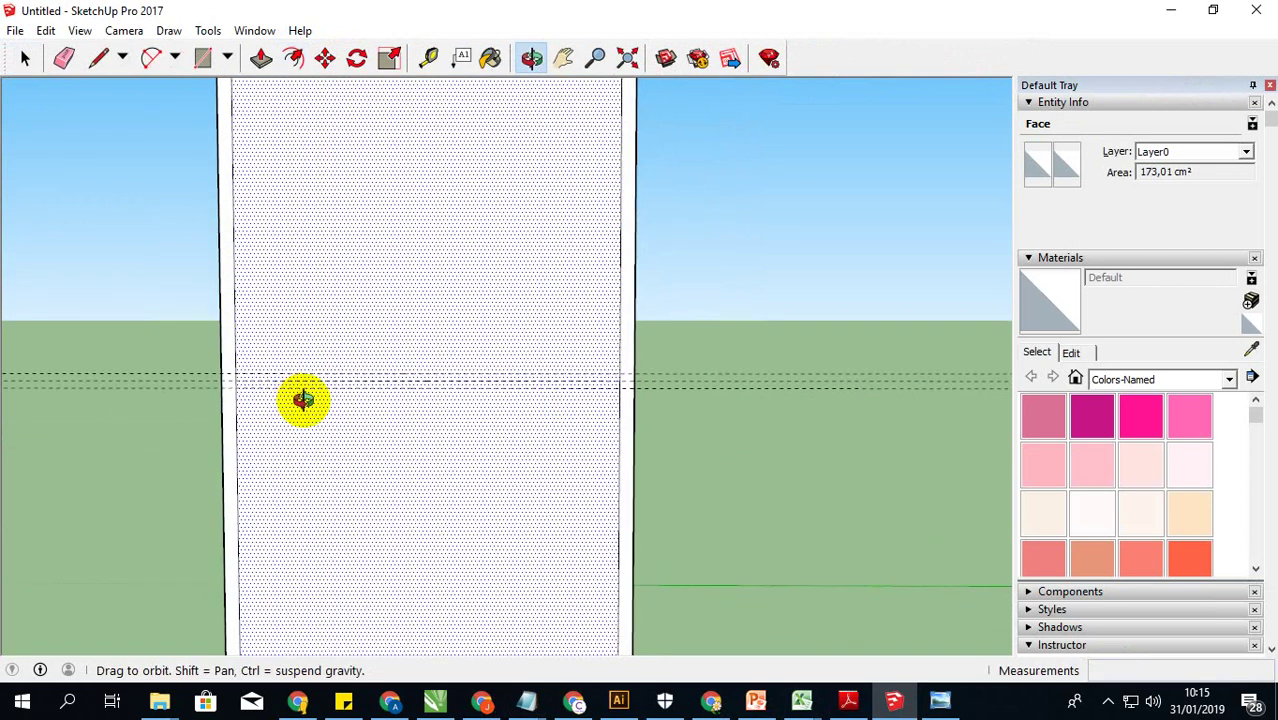
click(25, 58)
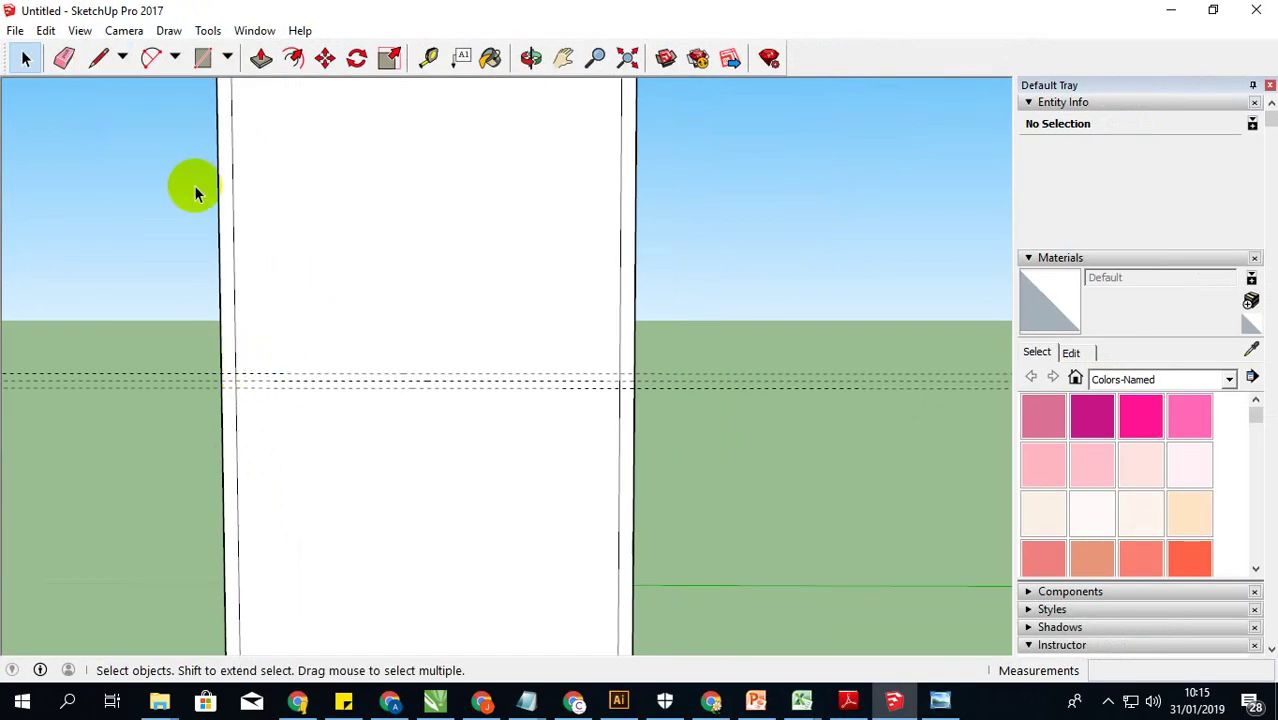
Step: Draw two horizontal lines across the panel along the upper and lower mid-height guides
click(100, 58)
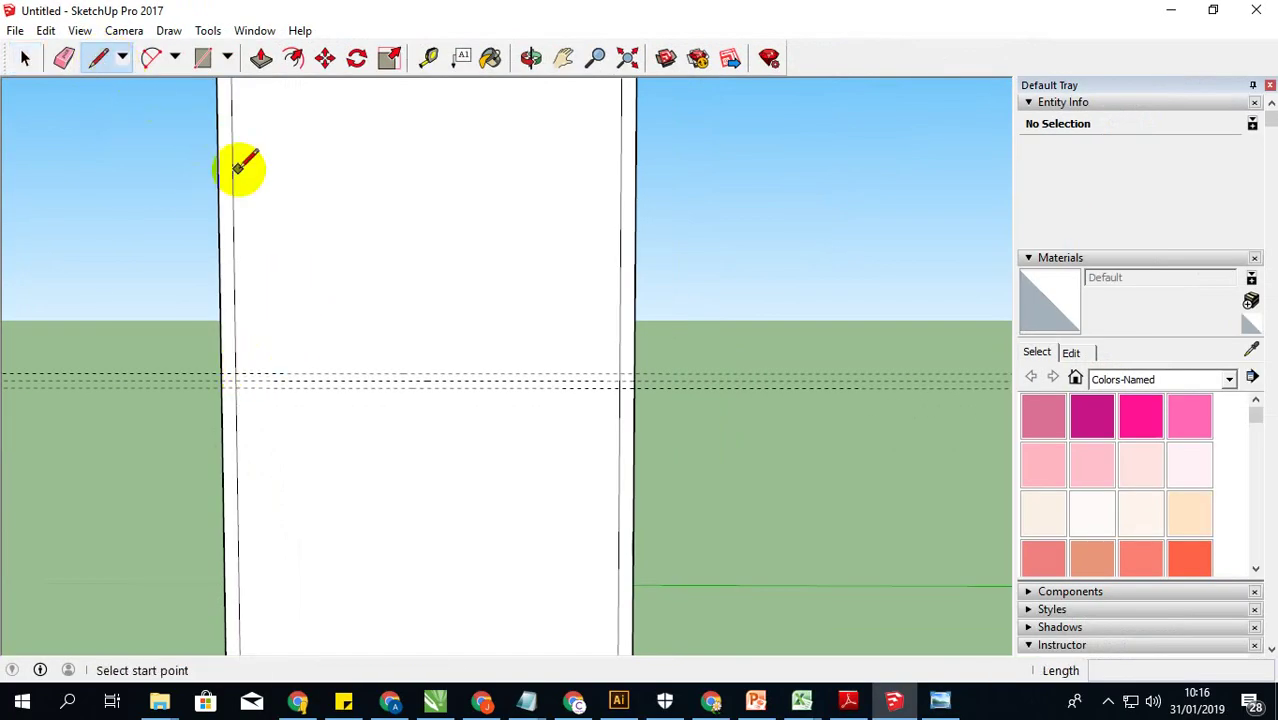
click(234, 374)
click(619, 373)
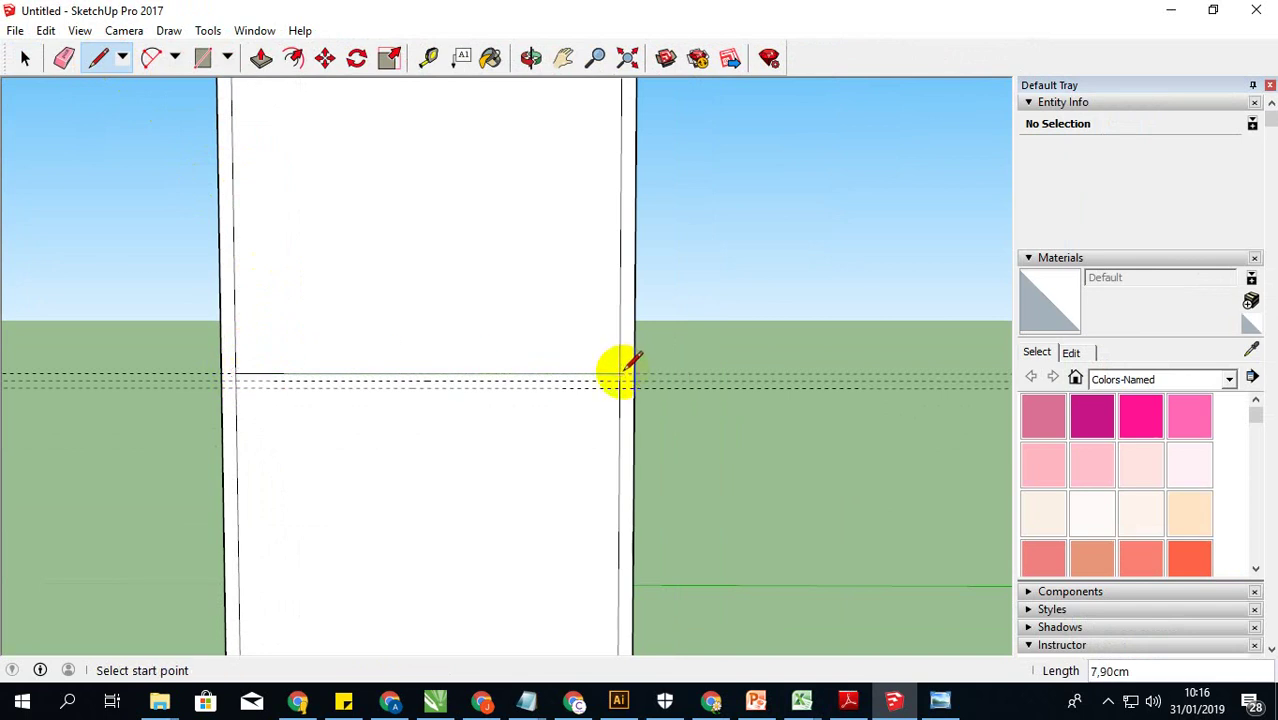
click(236, 384)
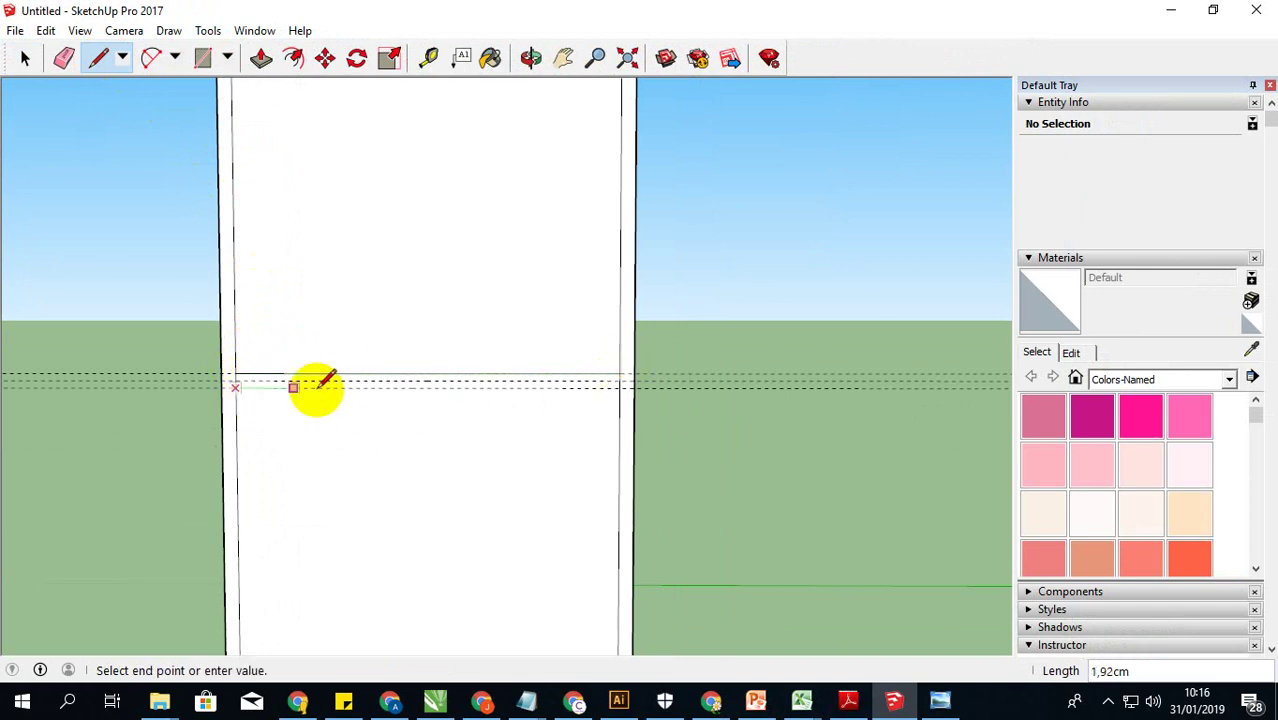
click(621, 387)
Step: Orbit to an angled 3D view and select the box's top face
scroll(621, 387, down, 2)
scroll(571, 399, down, 3)
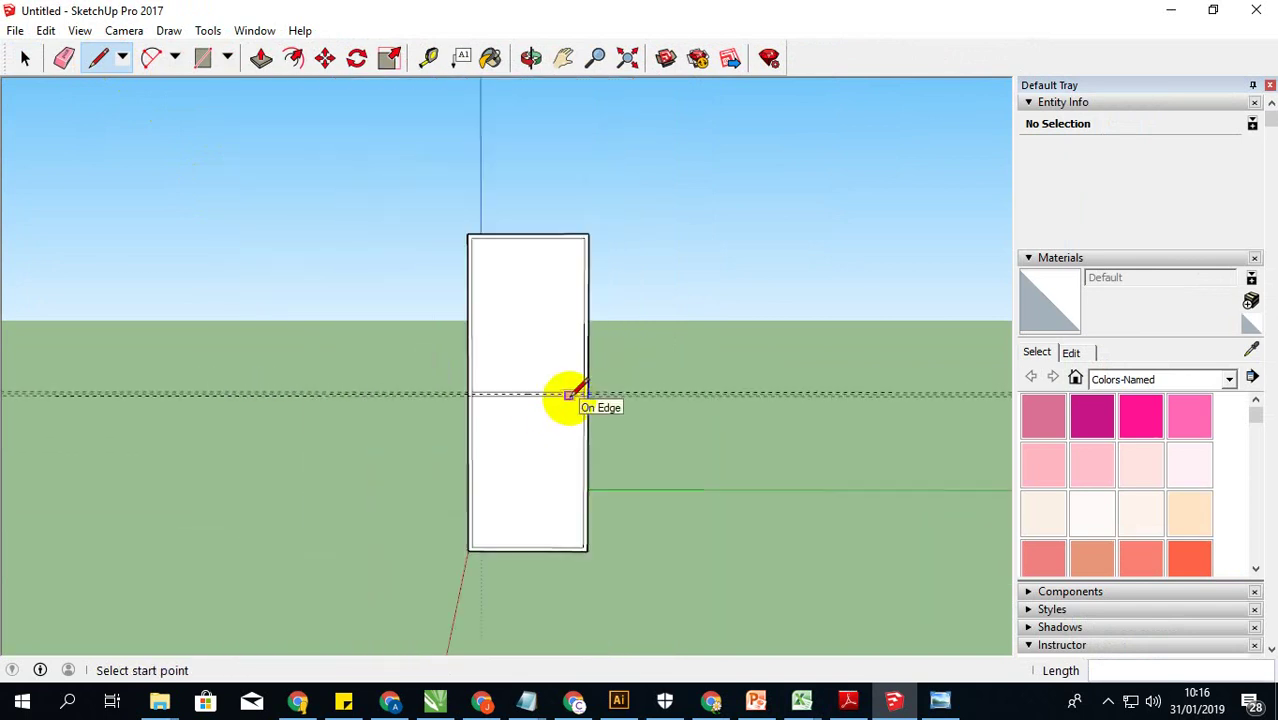
mouse_move(425, 436)
middle_down()
mouse_move(823, 440)
mouse_move(394, 437)
middle_up()
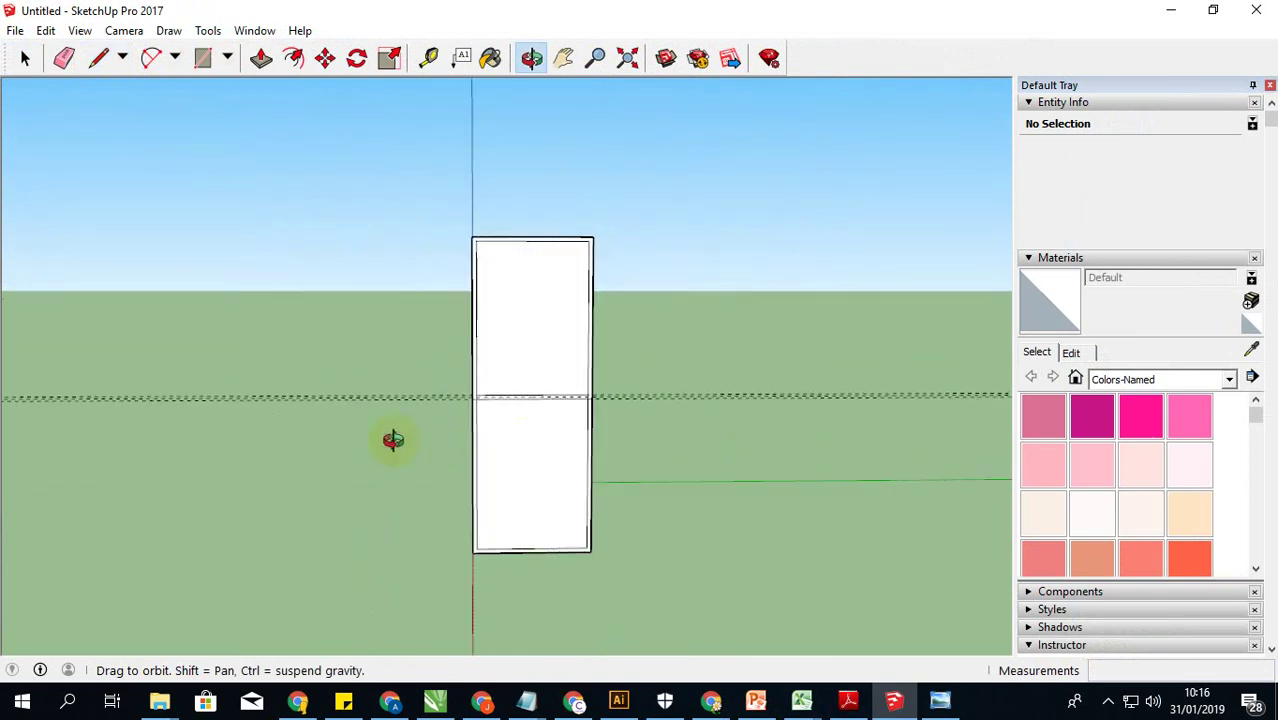
click(25, 65)
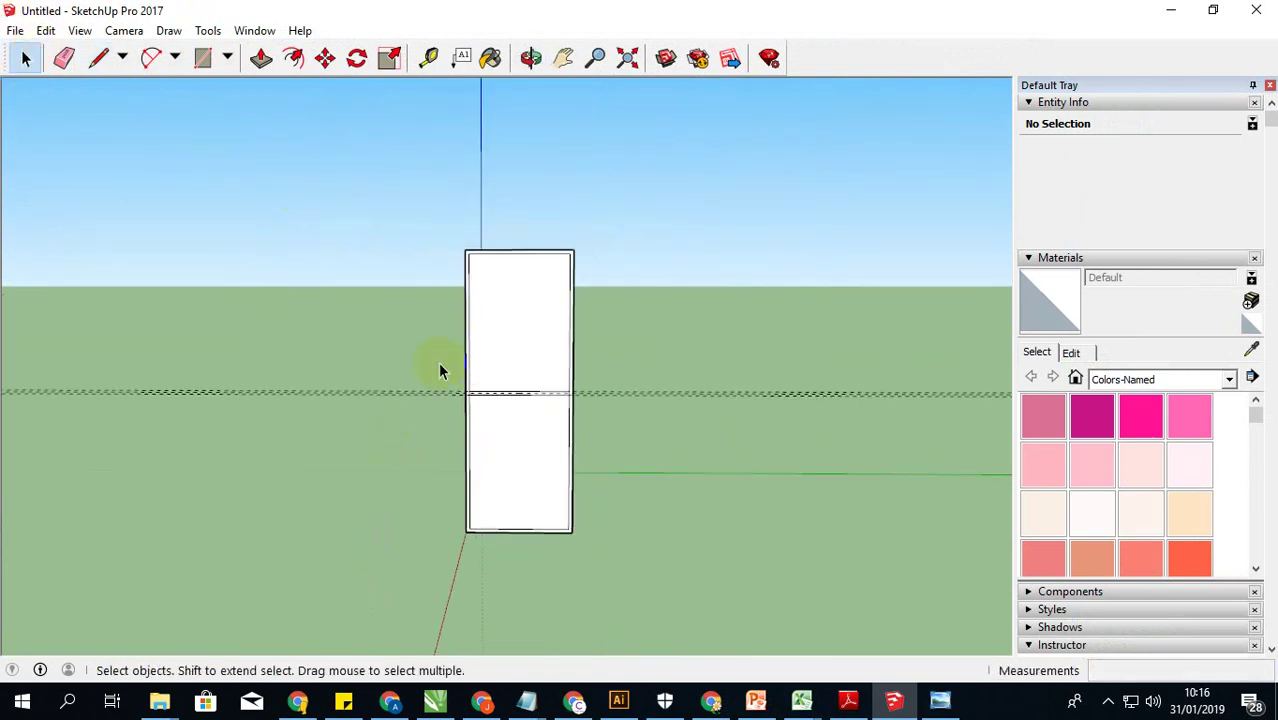
middle_drag(438, 362, 402, 471)
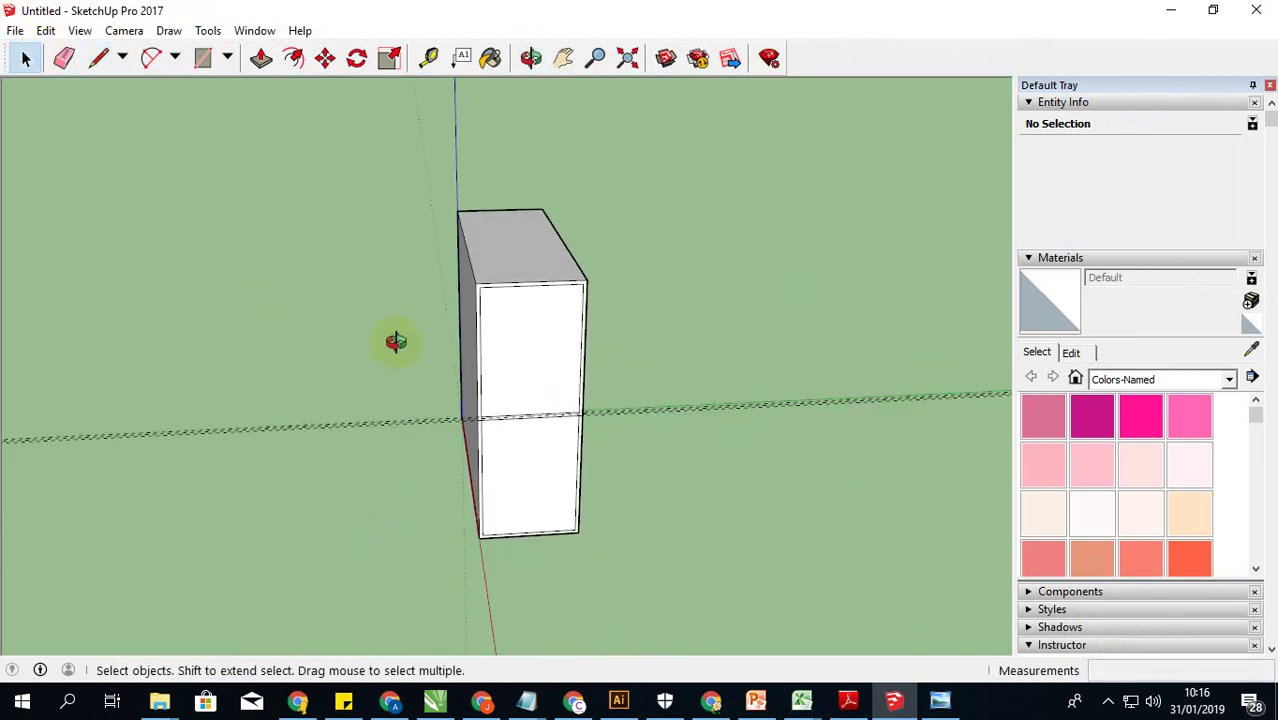
mouse_move(394, 342)
middle_down()
mouse_move(549, 233)
mouse_move(645, 334)
mouse_move(542, 285)
mouse_move(534, 257)
mouse_move(522, 298)
middle_up()
click(534, 233)
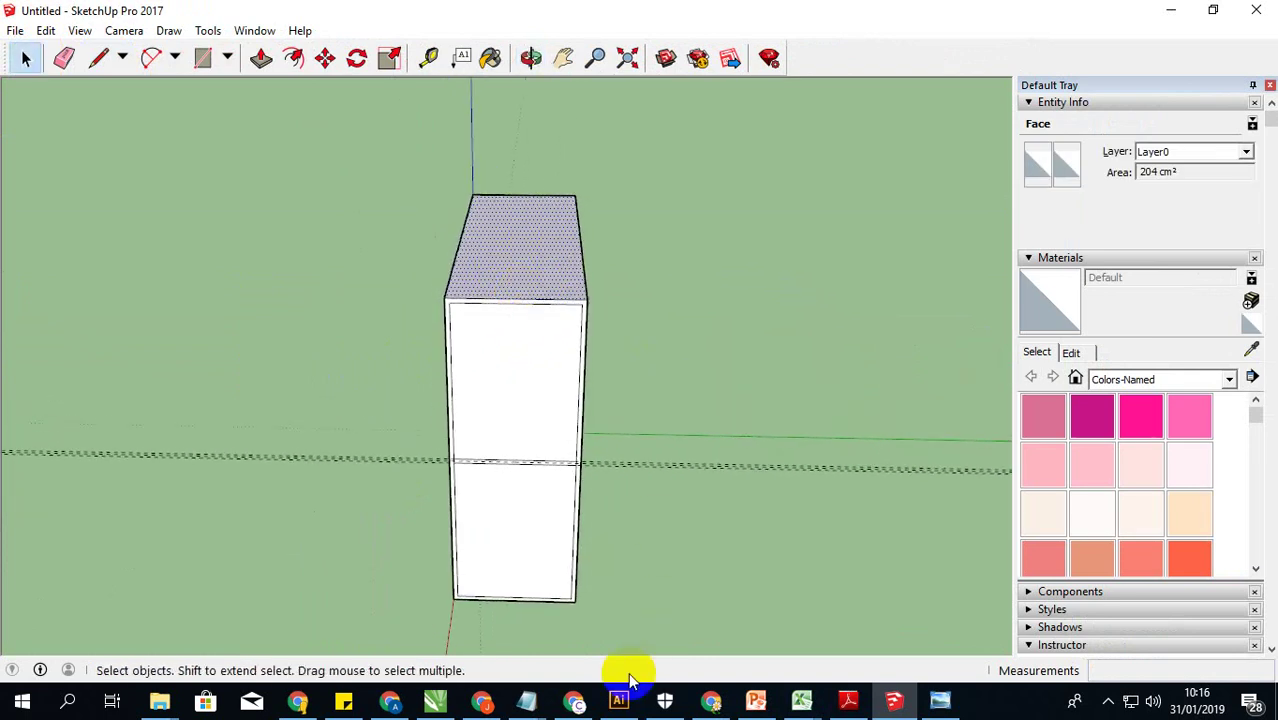
Step: Write the note 'Copy bagian atas untuk membuat tutup' in Notepad, then clear it
click(541, 706)
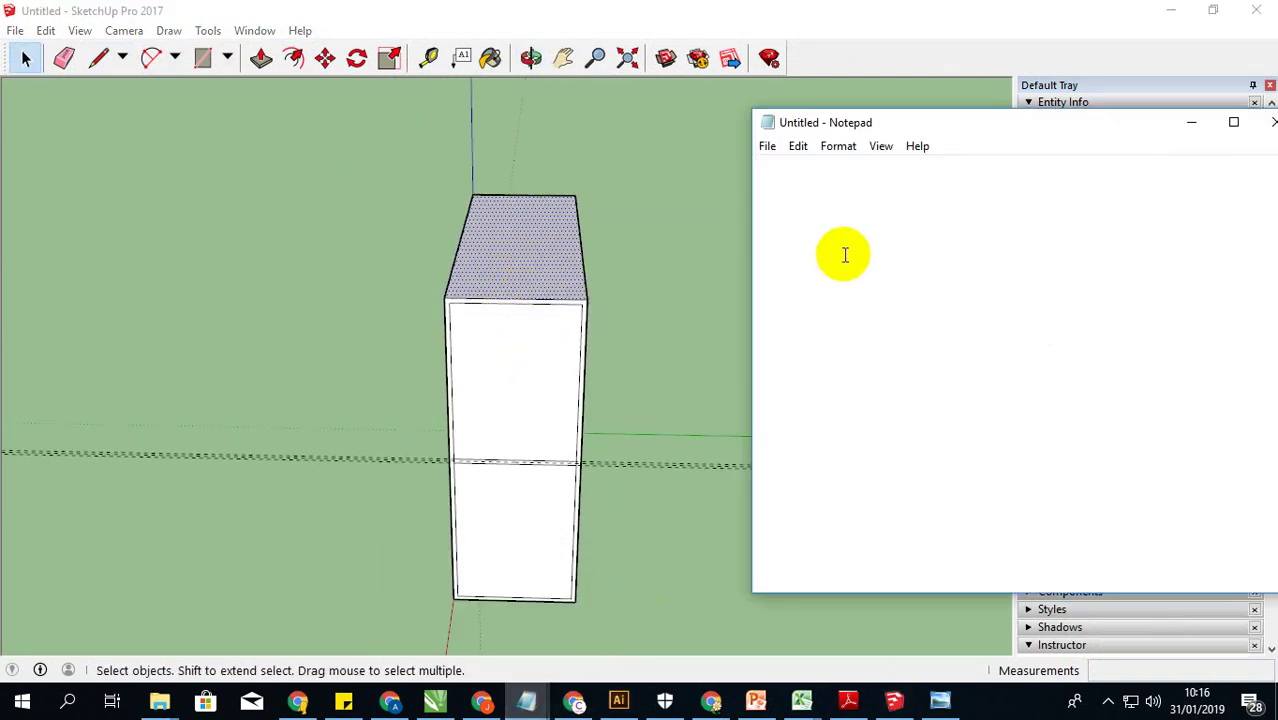
text(Copy)
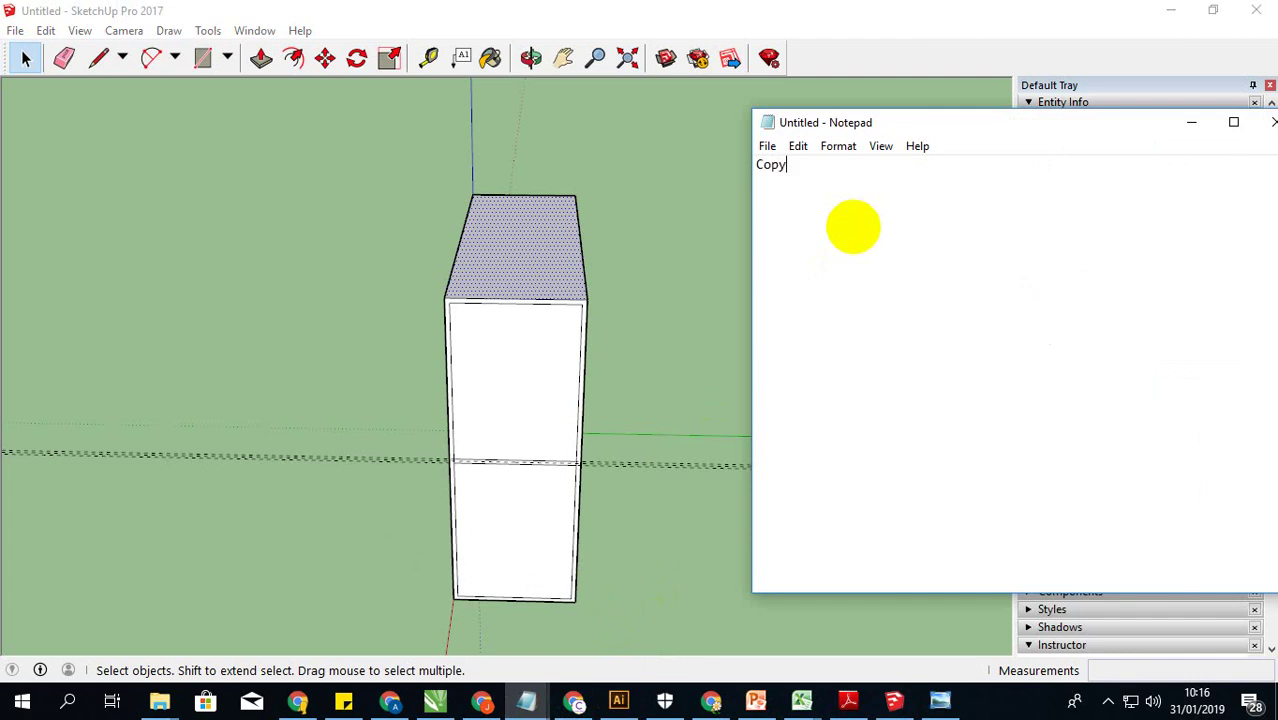
text( bagian atas)
text(den)
key(BackSpace)
key(BackSpace)
key(BackSpace)
text(untuk)
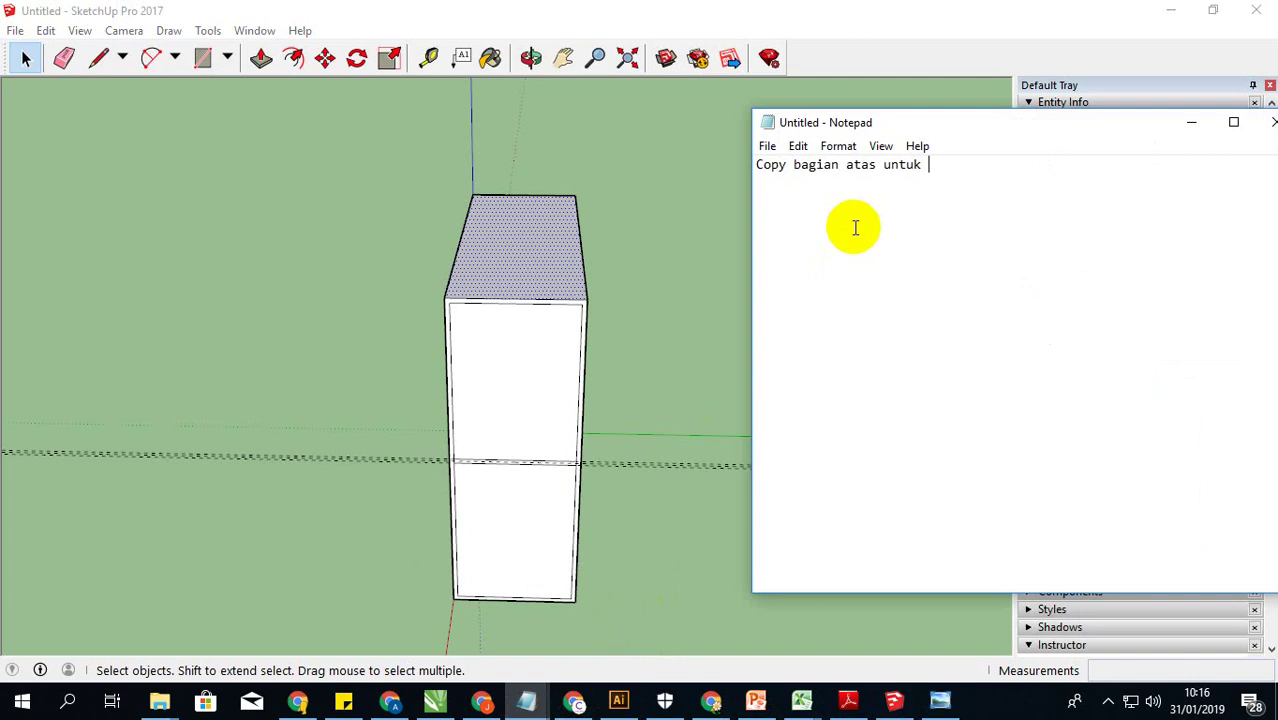
text(m)
text(embuat tutu)
text(p)
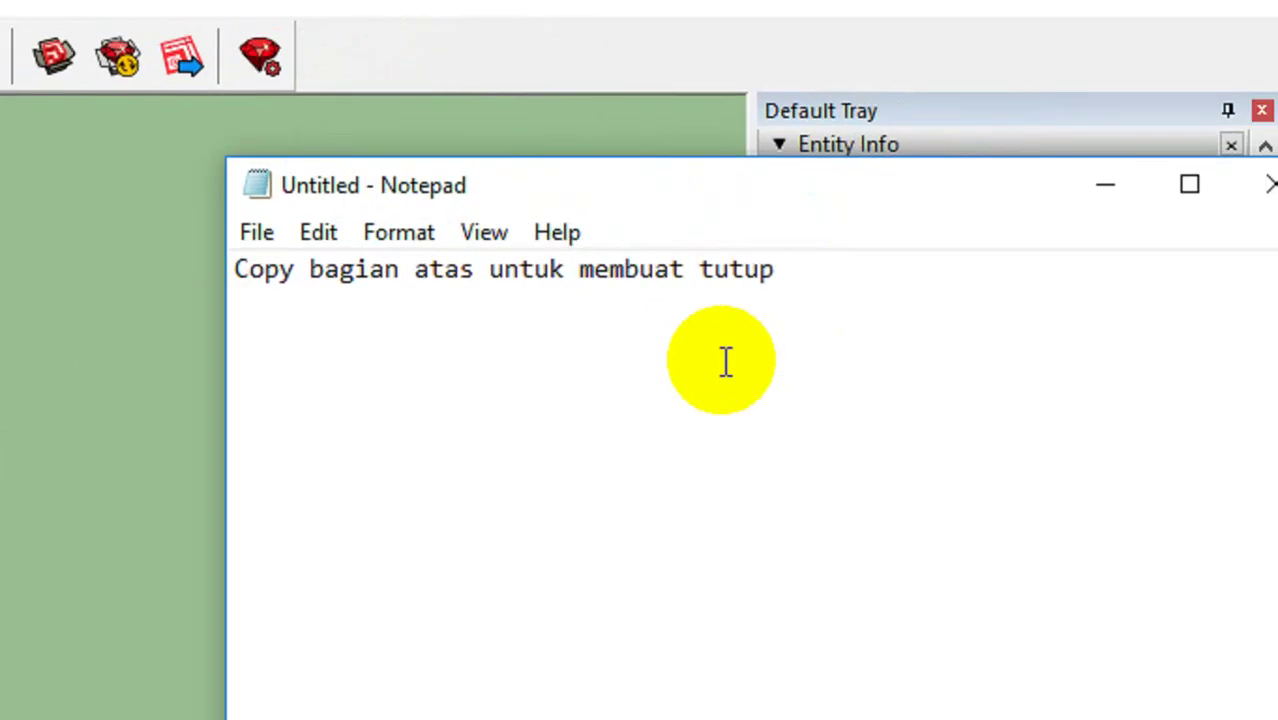
key(ctrl+a)
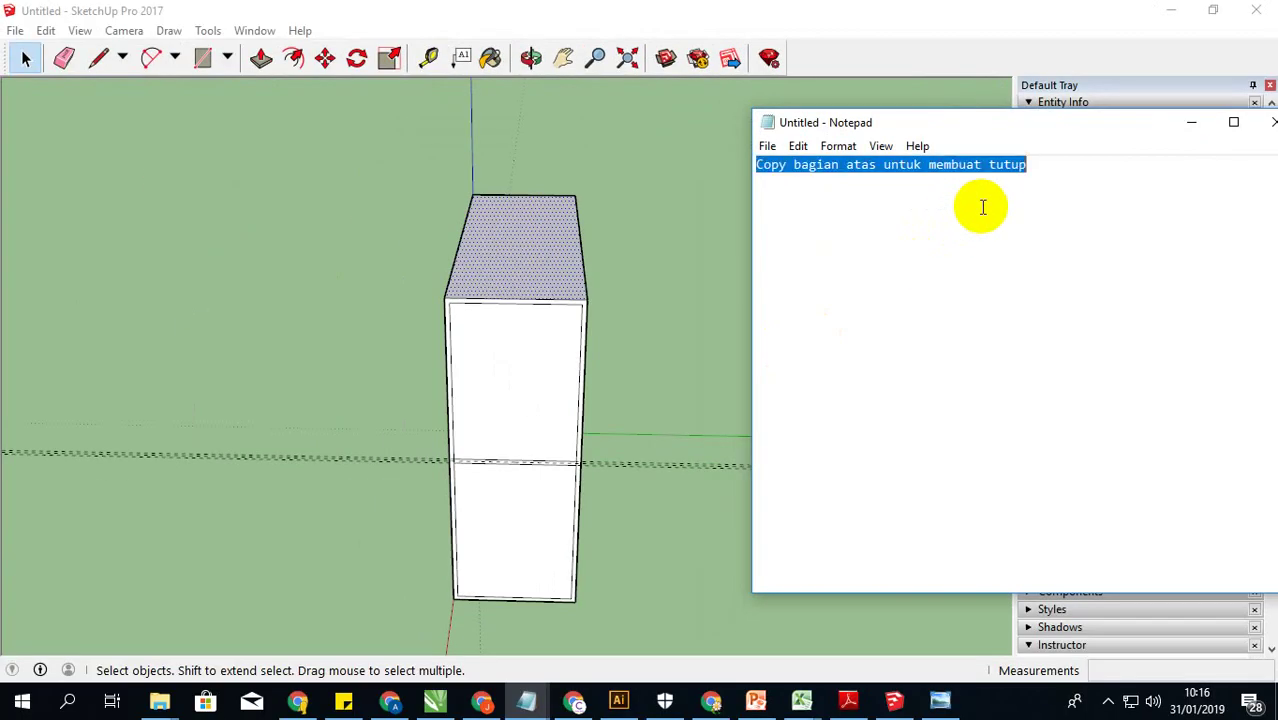
key(BackSpace)
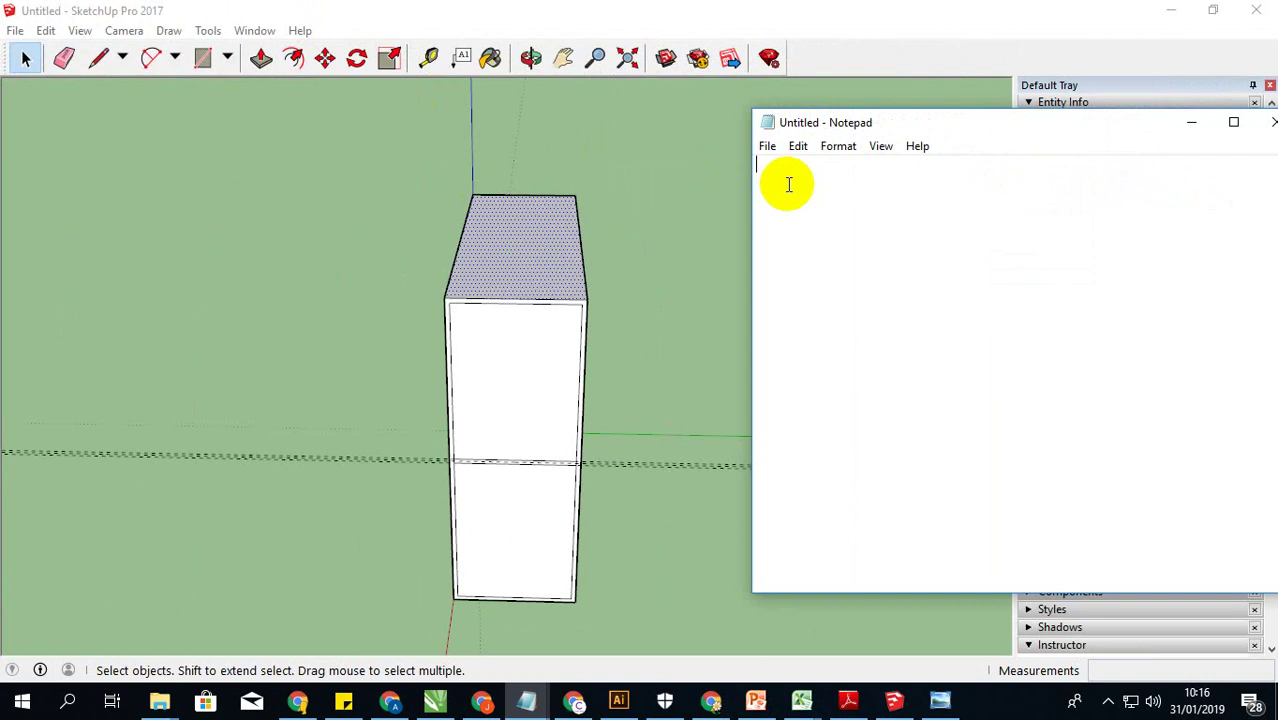
text(untuk copy o)
text(bject )
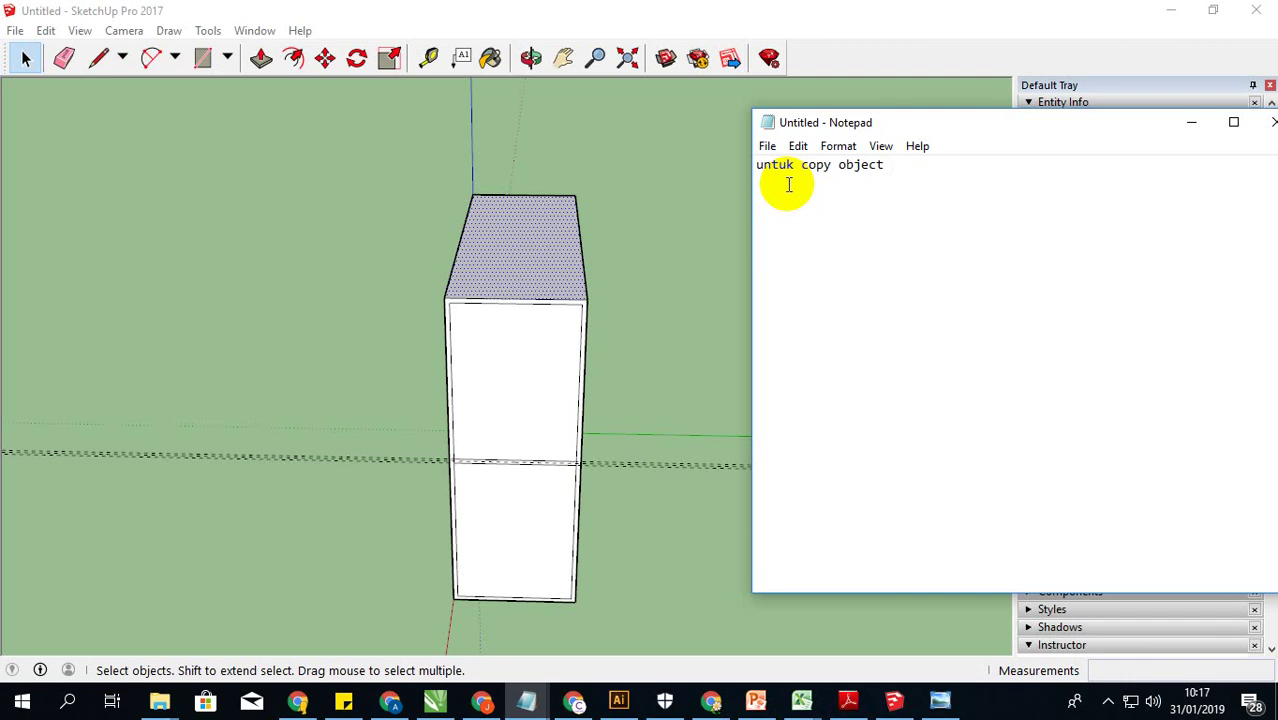
text(tekan t)
text(ombol c)
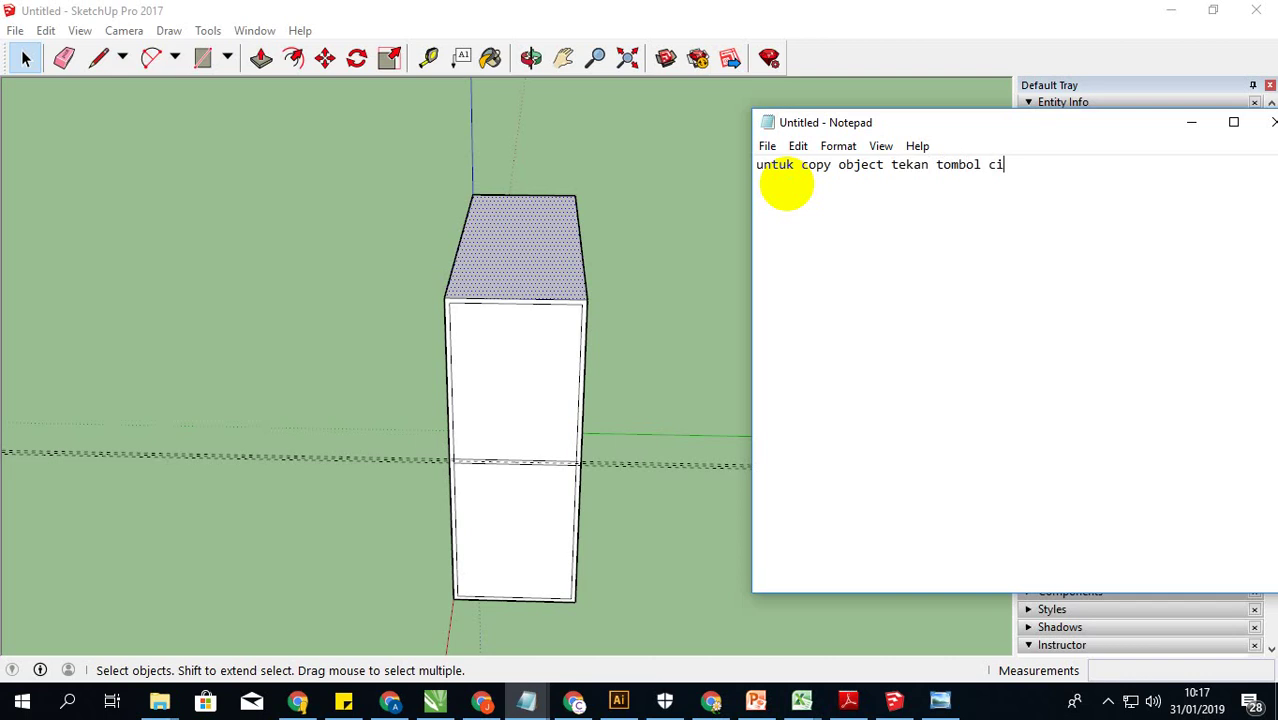
text(ontrol )
text(+ )
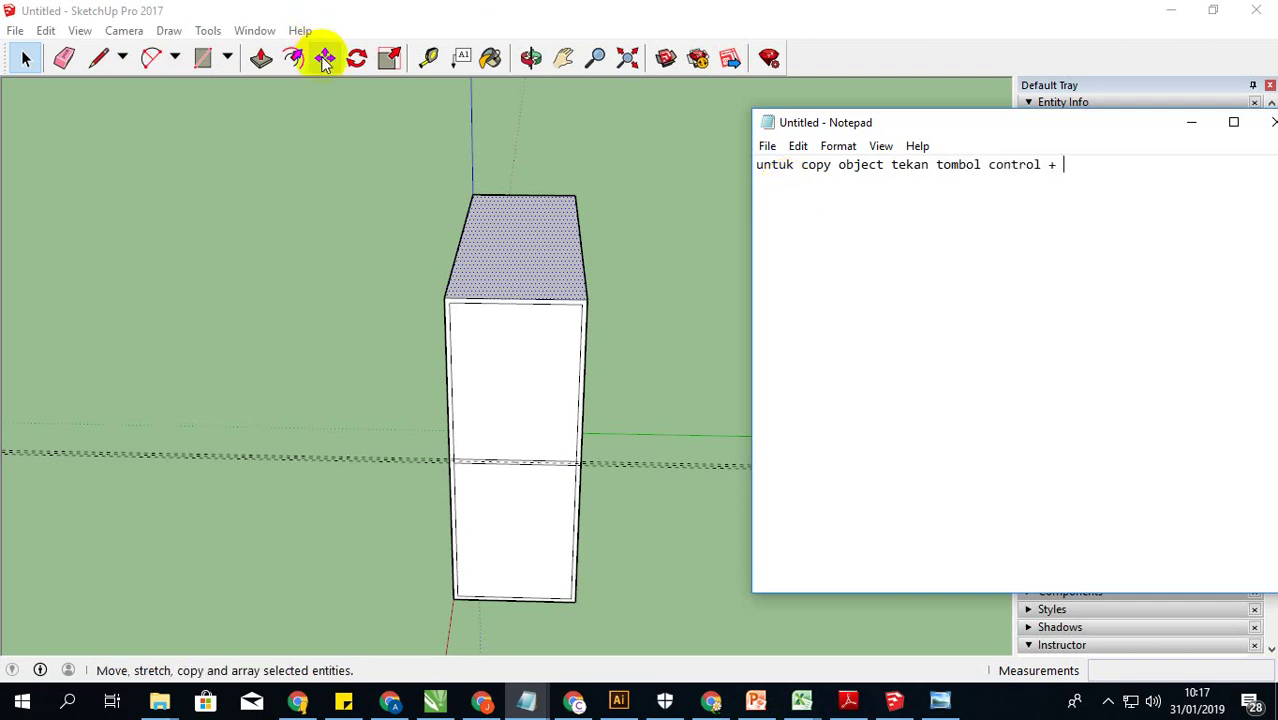
text(Move)
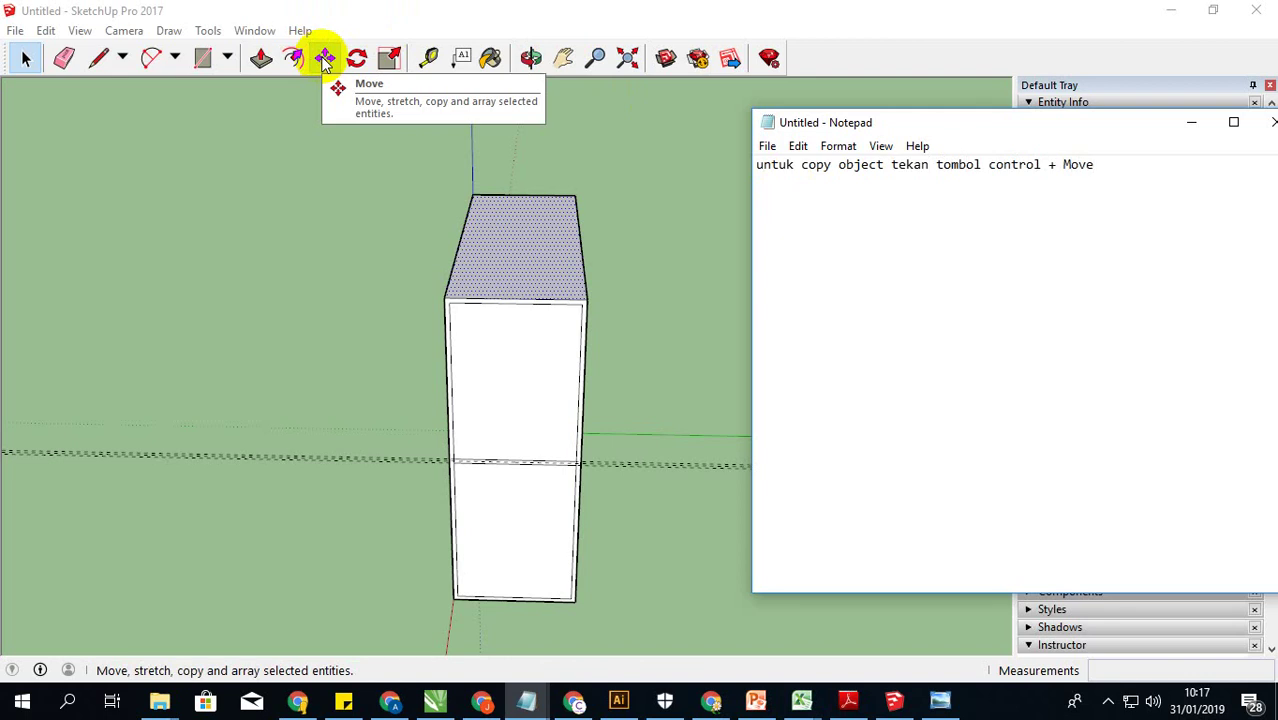
key(ctrl+a)
key(BackSpace)
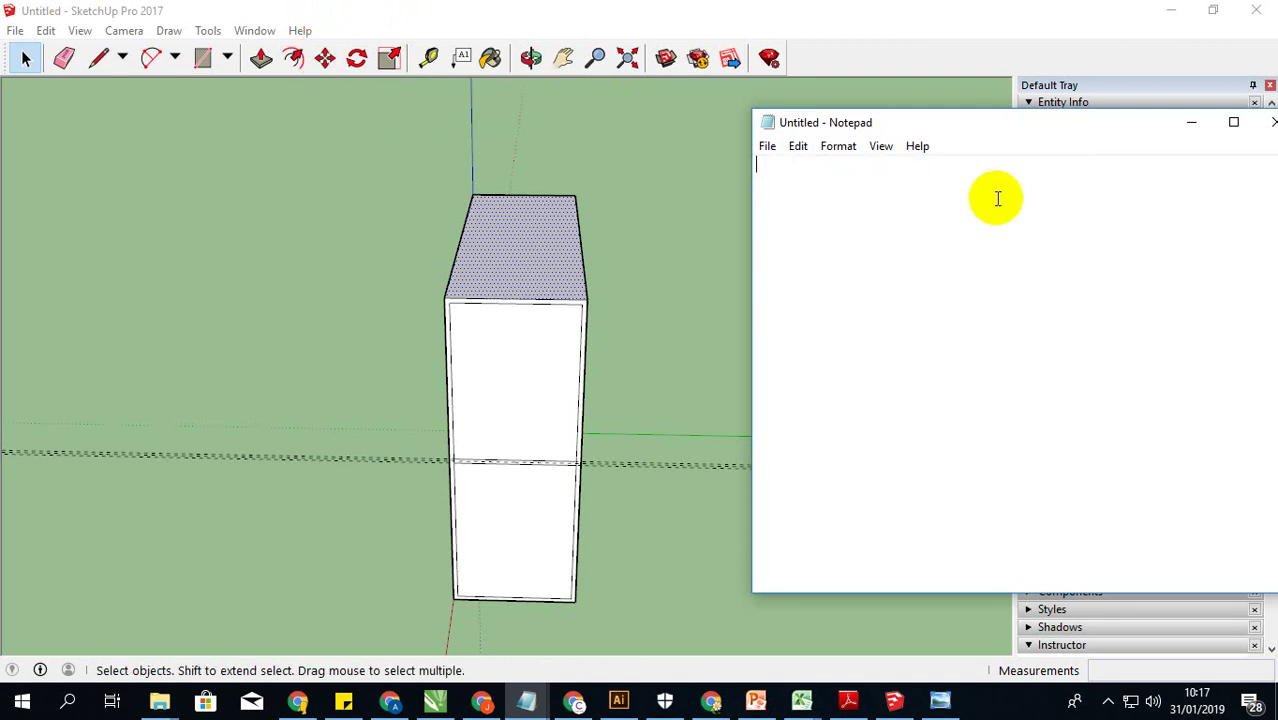
Step: Copy the box's top face with Move and place the copy to the right of the box
click(325, 58)
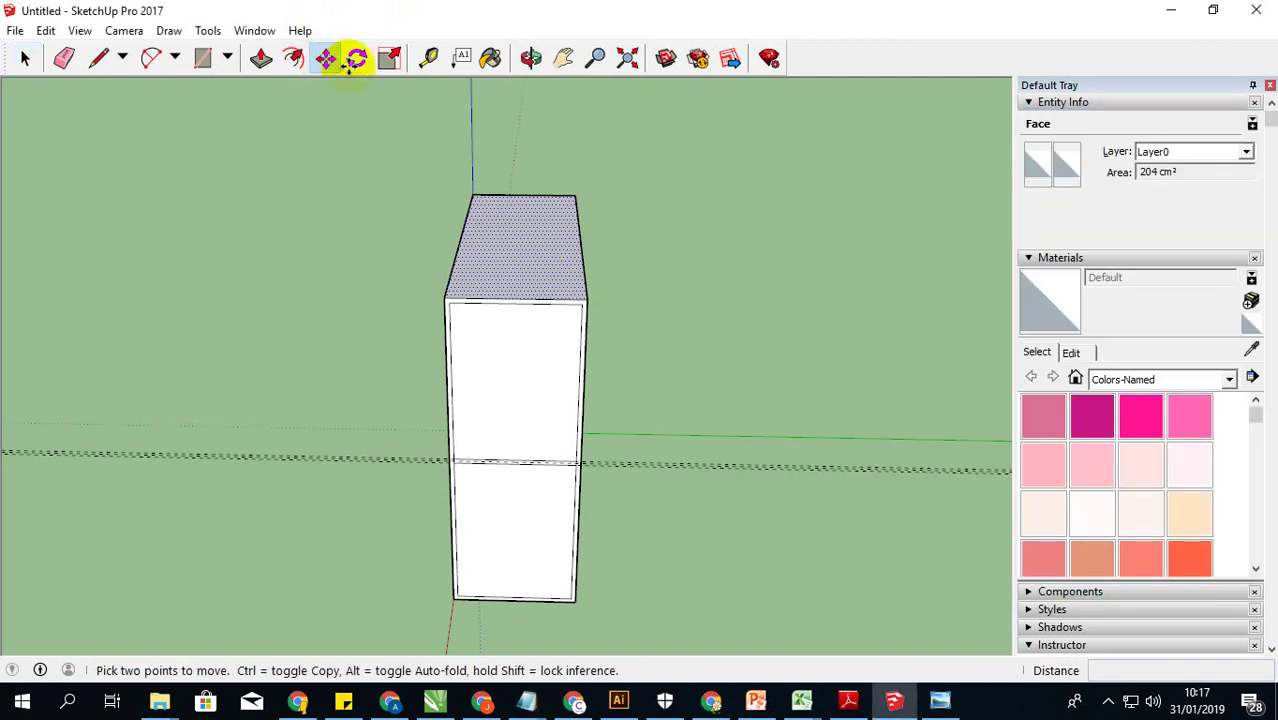
key(ctrl)
click(512, 250)
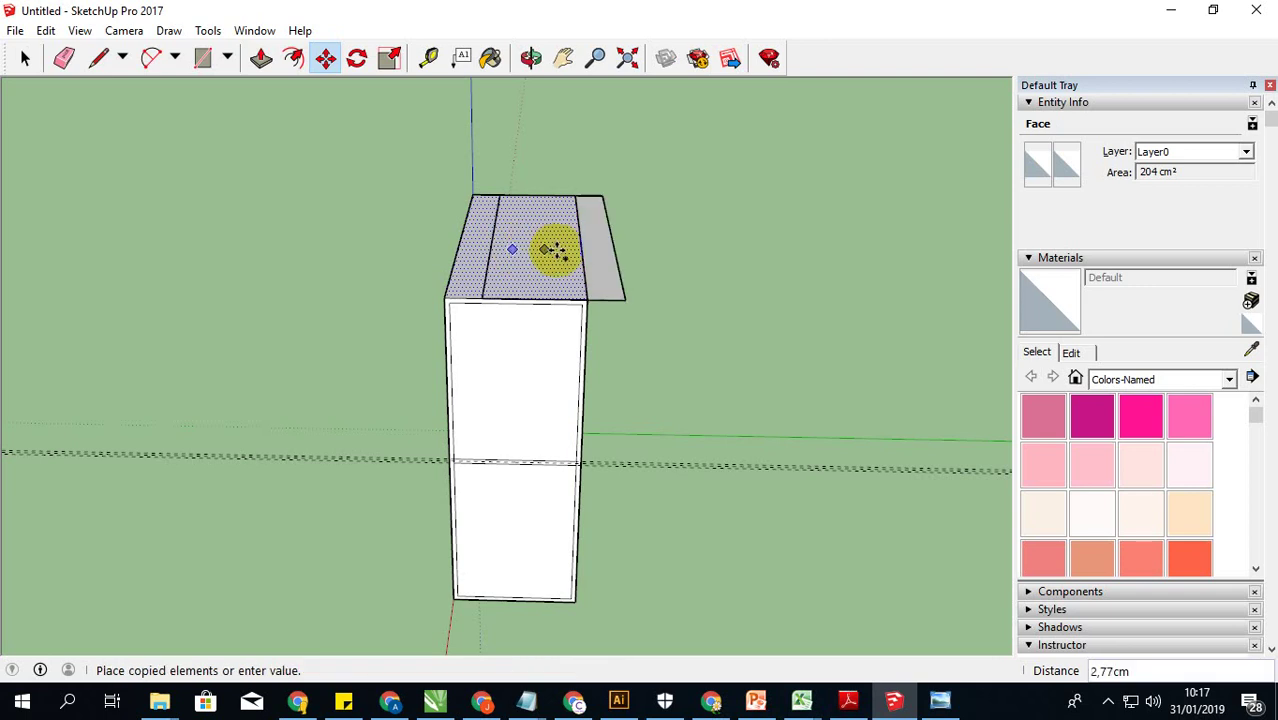
click(868, 255)
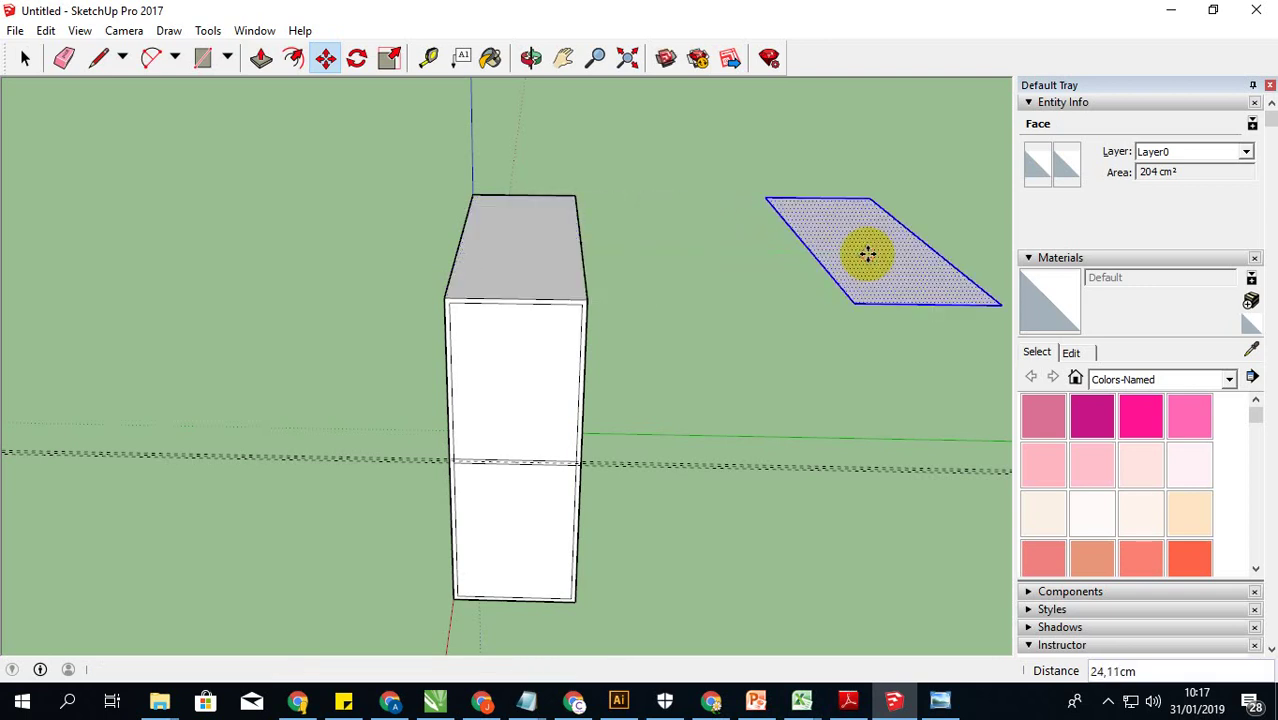
Step: Orbit to the box's side and select its upper front face
click(18, 60)
middle_drag(550, 317, 592, 400)
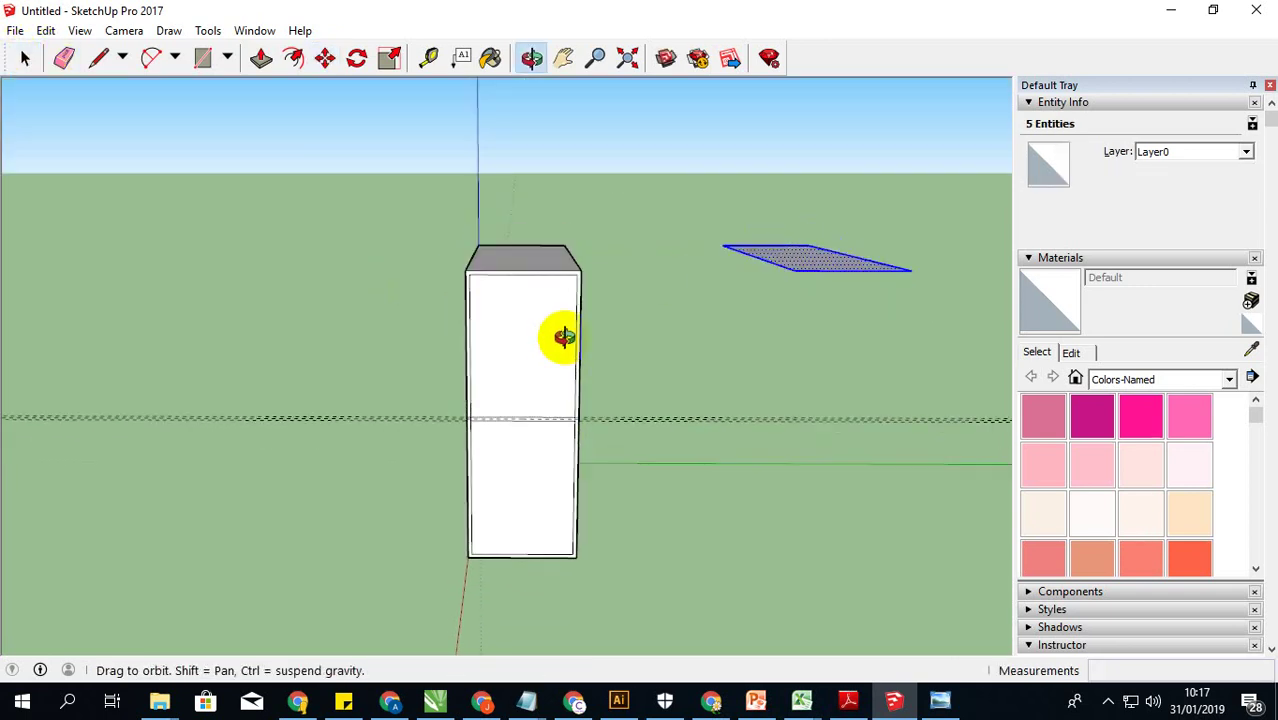
click(548, 346)
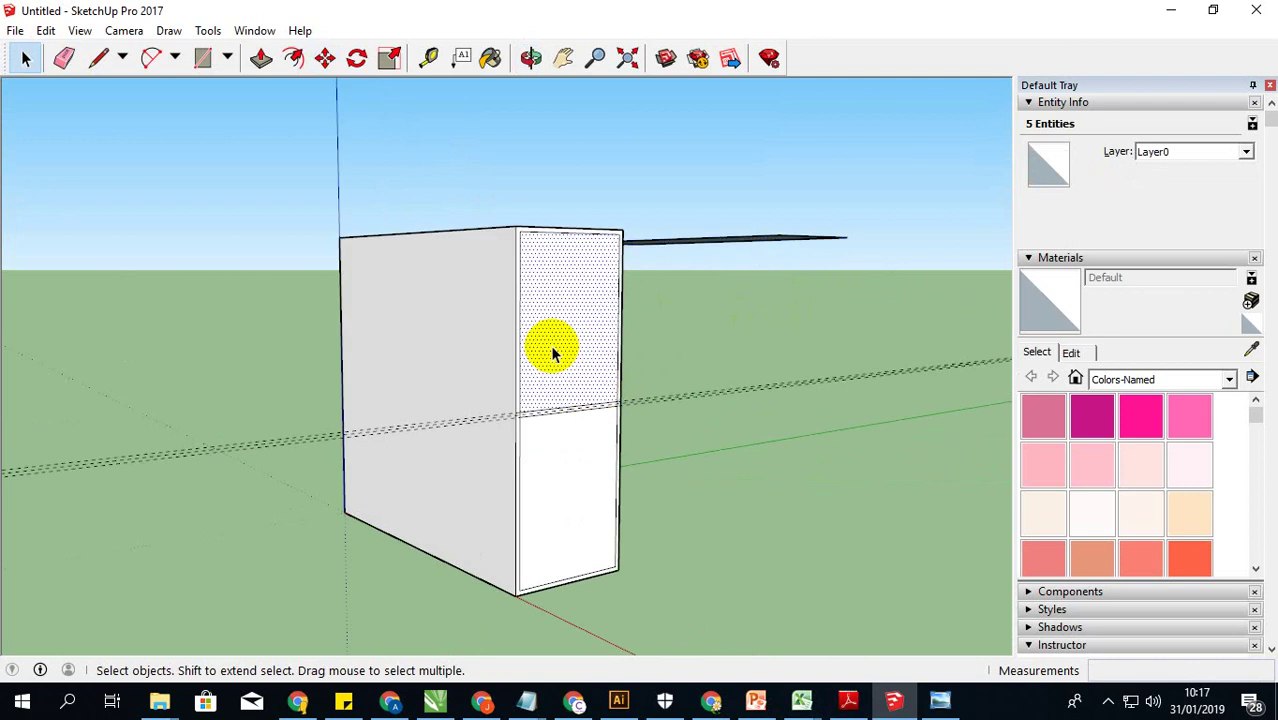
click(551, 466)
click(565, 328)
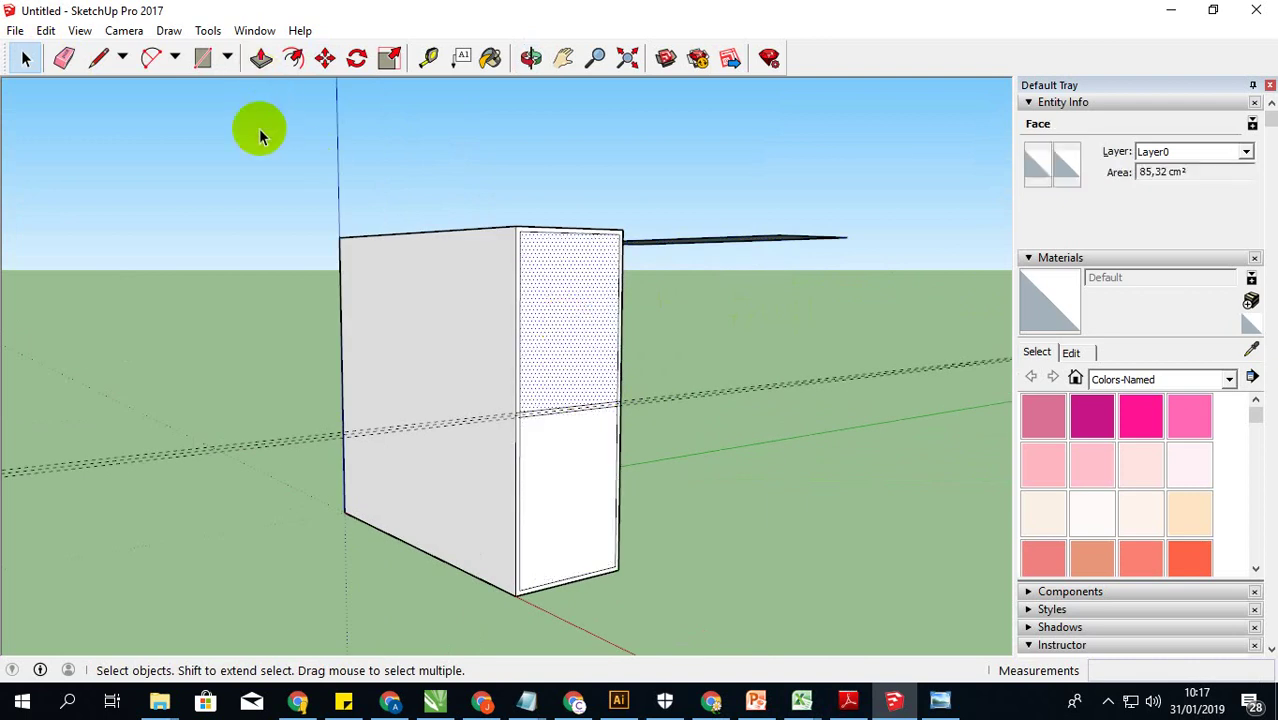
middle_drag(259, 128, 224, 303)
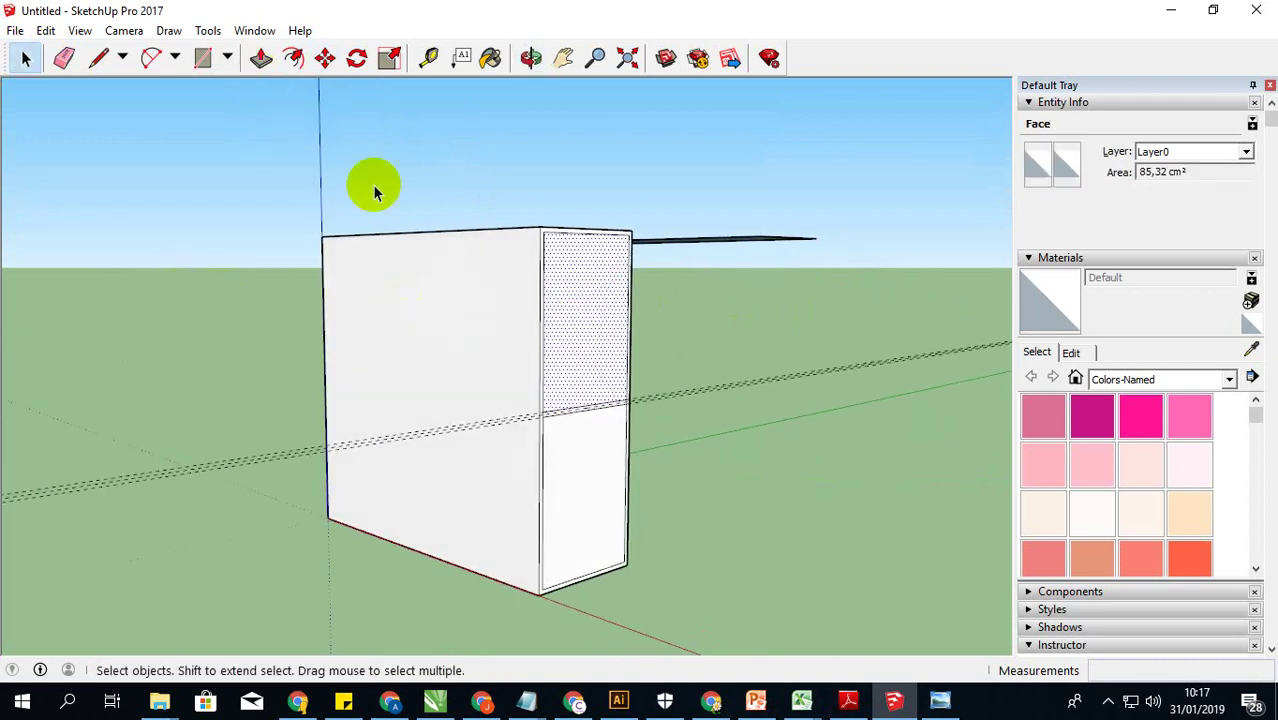
Step: Push the upper and lower front faces 23,7 cm into the box, leaving a middle shelf
click(261, 57)
click(607, 346)
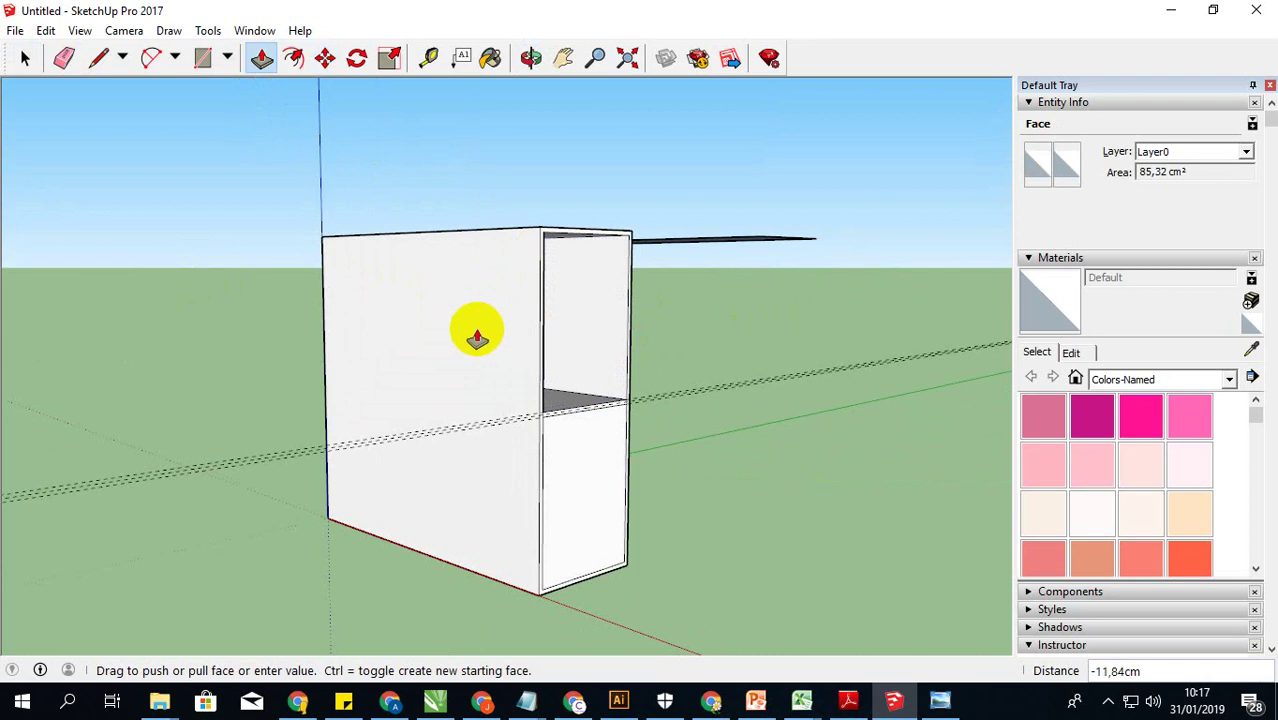
text(23)
text(7)
key(Return)
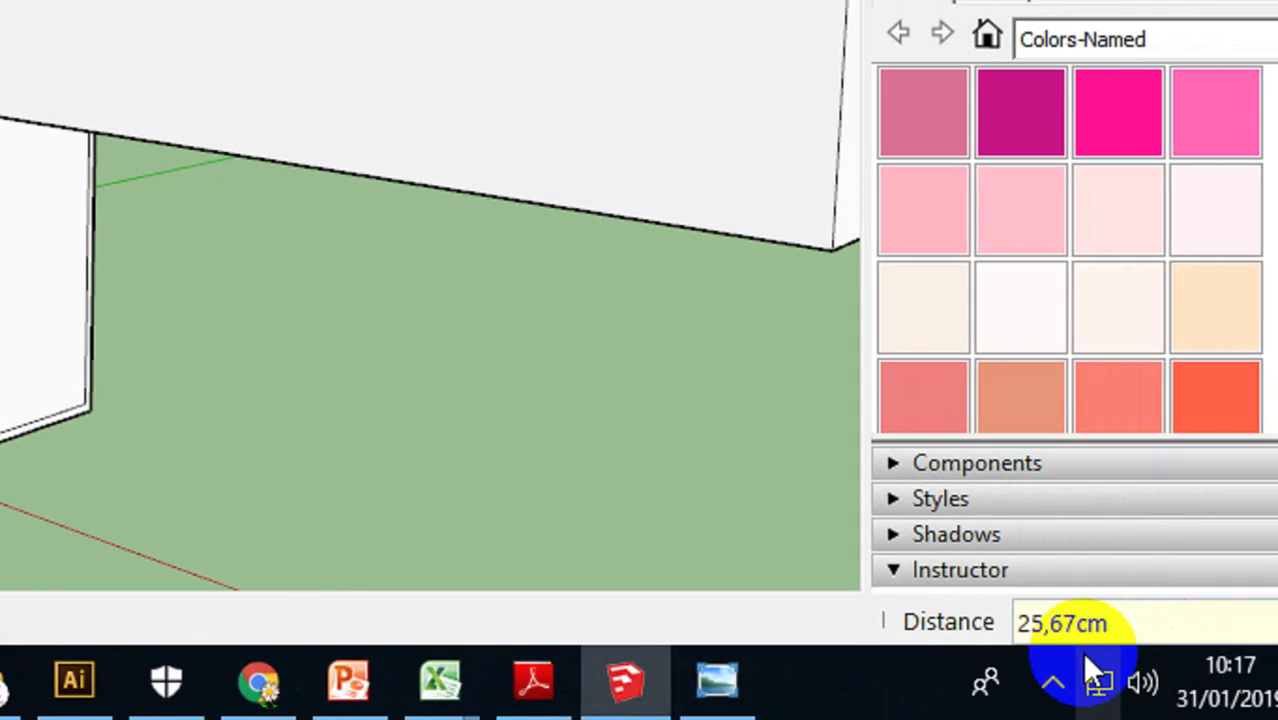
click(585, 405)
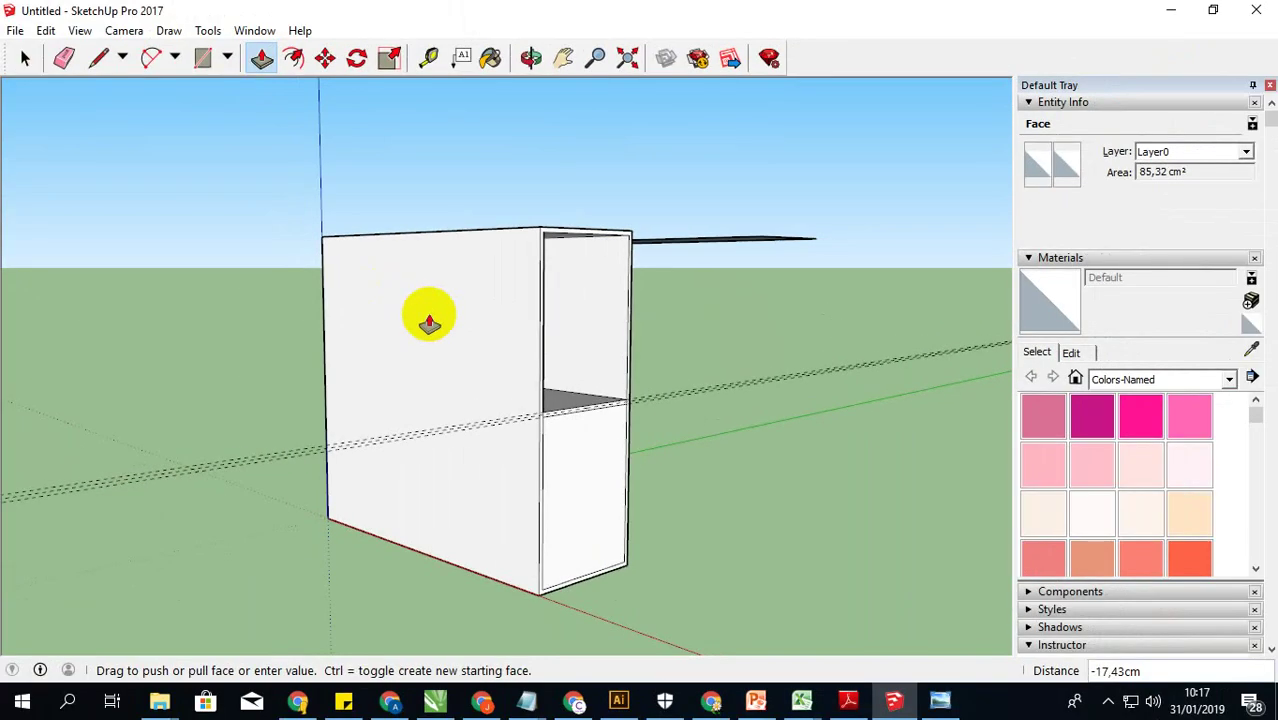
text(23)
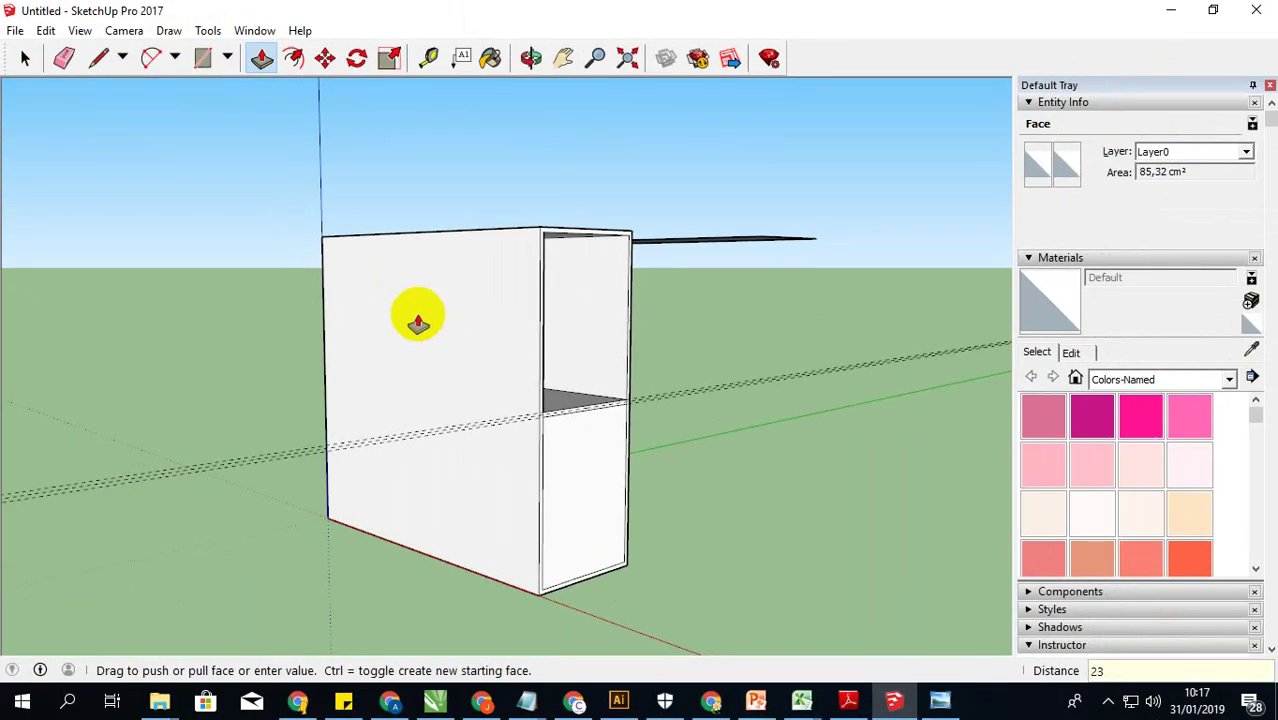
text(,7)
key(Return)
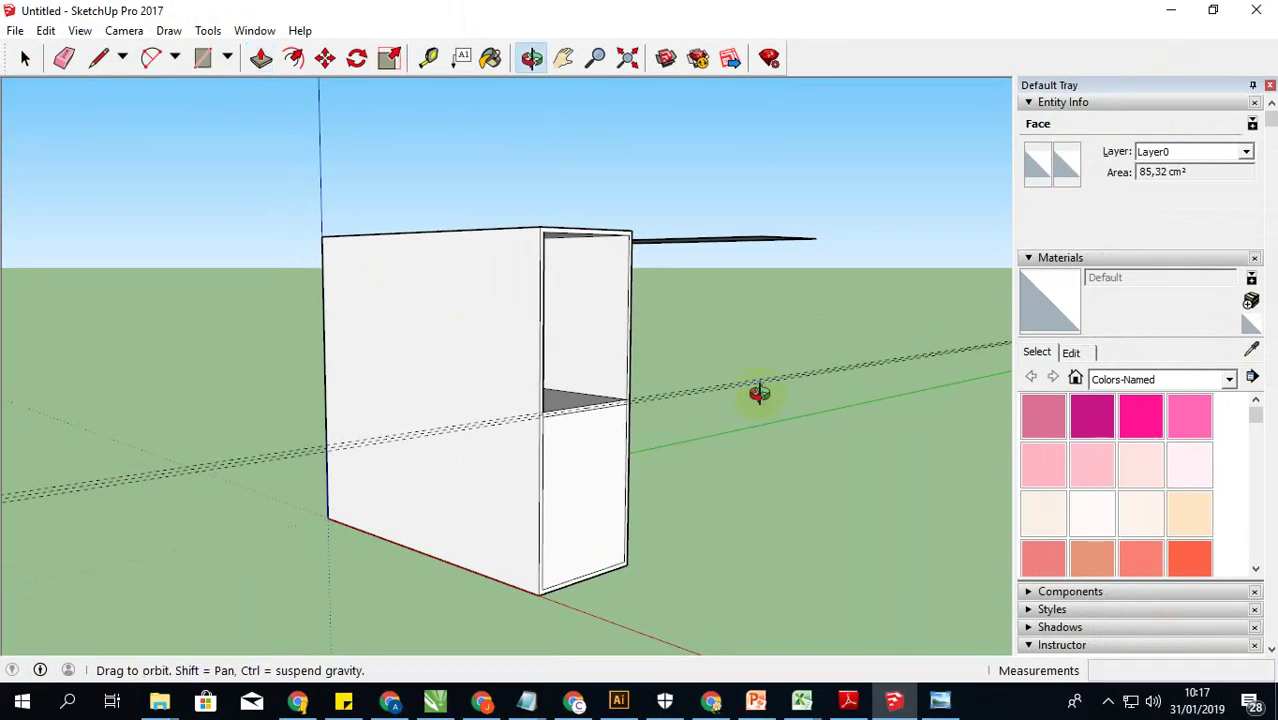
middle_drag(756, 391, 624, 357)
click(522, 485)
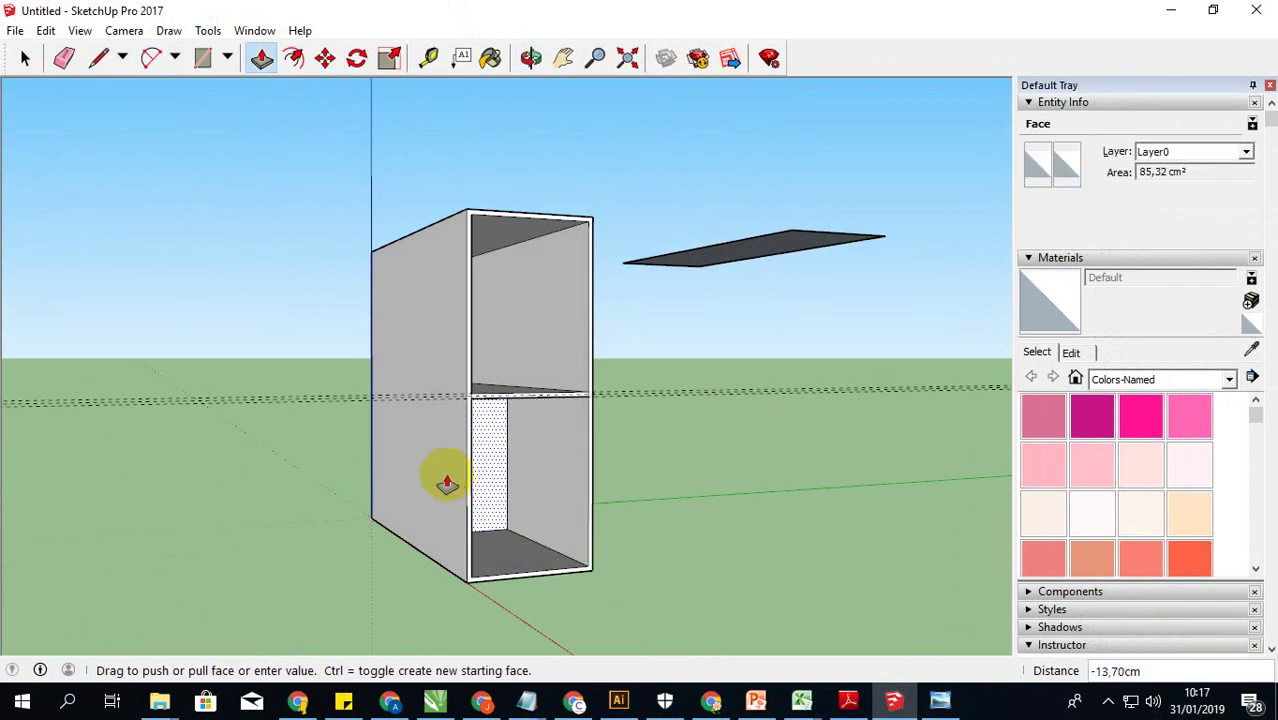
text(23,7)
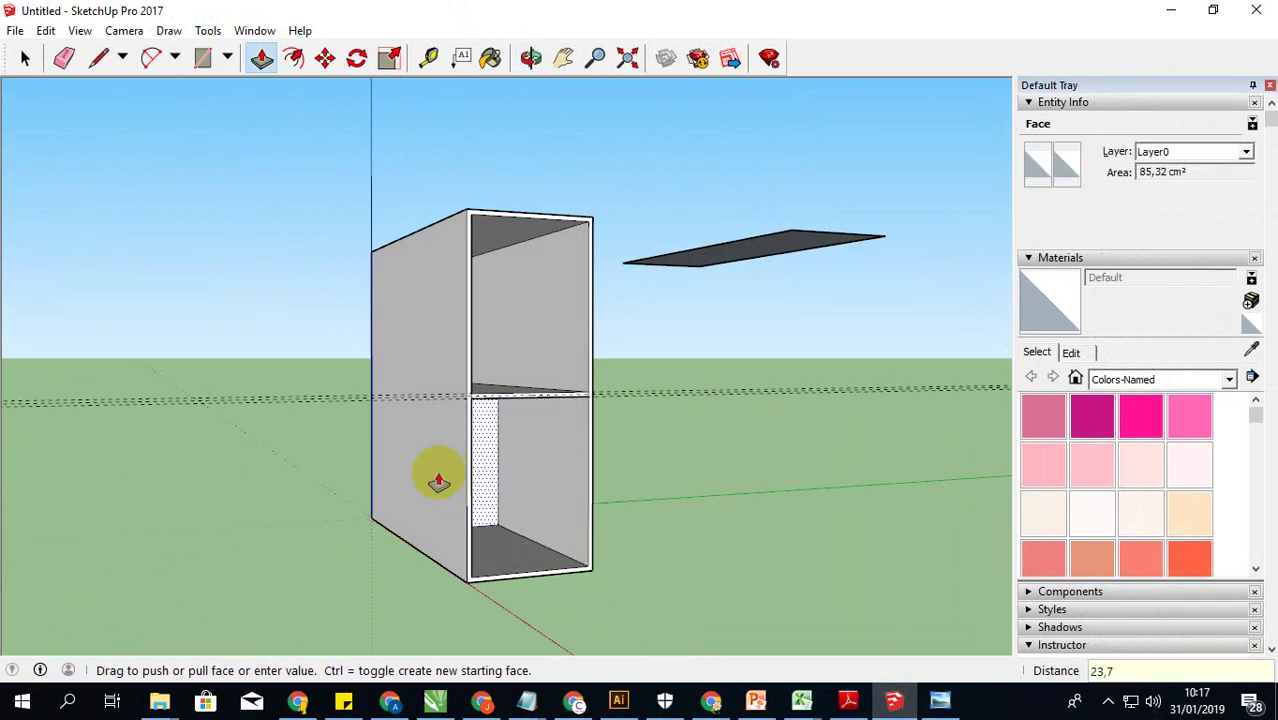
key(Return)
Step: Orbit and zoom around the hollowed box until the front panel faces the viewer
mouse_move(869, 470)
middle_down()
mouse_move(665, 518)
mouse_move(776, 364)
mouse_move(653, 416)
mouse_move(696, 371)
mouse_move(633, 360)
middle_up()
scroll(522, 277, up, 3)
scroll(530, 288, up, 2)
scroll(530, 288, down, 3)
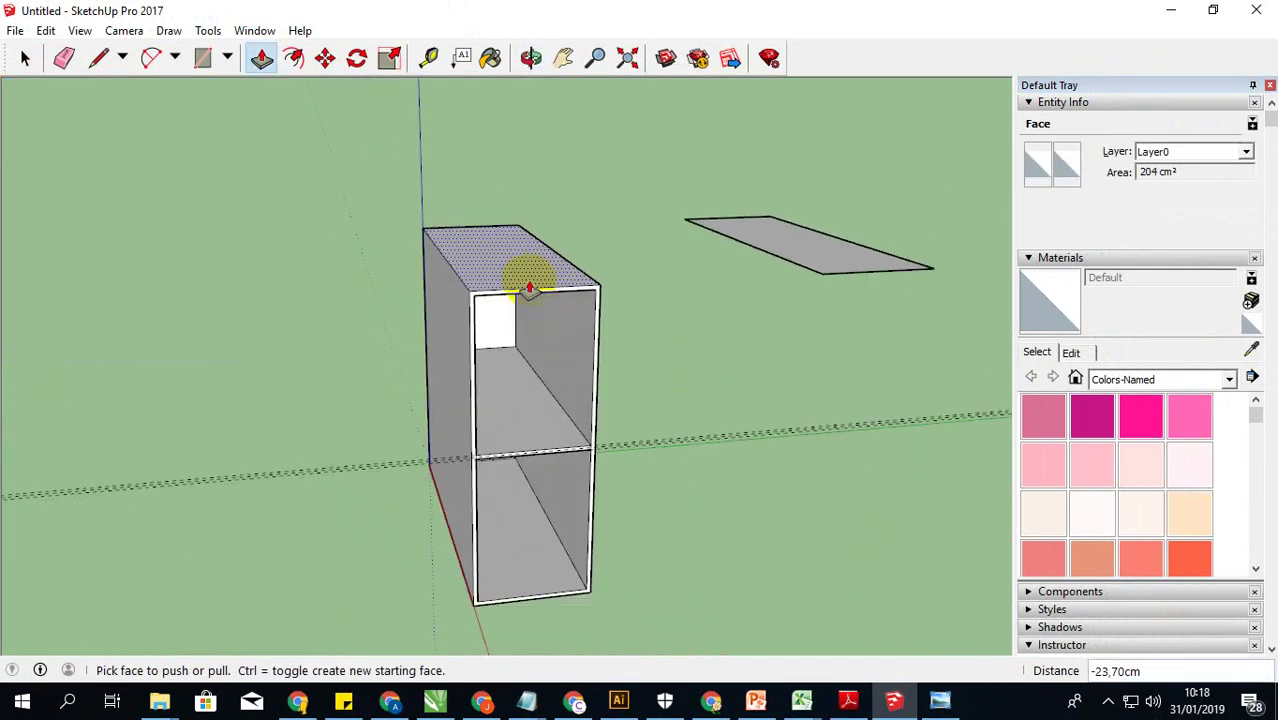
mouse_move(528, 277)
middle_down()
mouse_move(499, 442)
mouse_move(736, 462)
mouse_move(739, 311)
mouse_move(733, 359)
mouse_move(662, 411)
mouse_move(679, 411)
mouse_move(429, 455)
mouse_move(887, 488)
mouse_move(907, 476)
middle_up()
Step: Add a Tape Measure guide at mid-height, 11,25 cm below the panel's top edge
click(483, 345)
scroll(483, 345, up, 2)
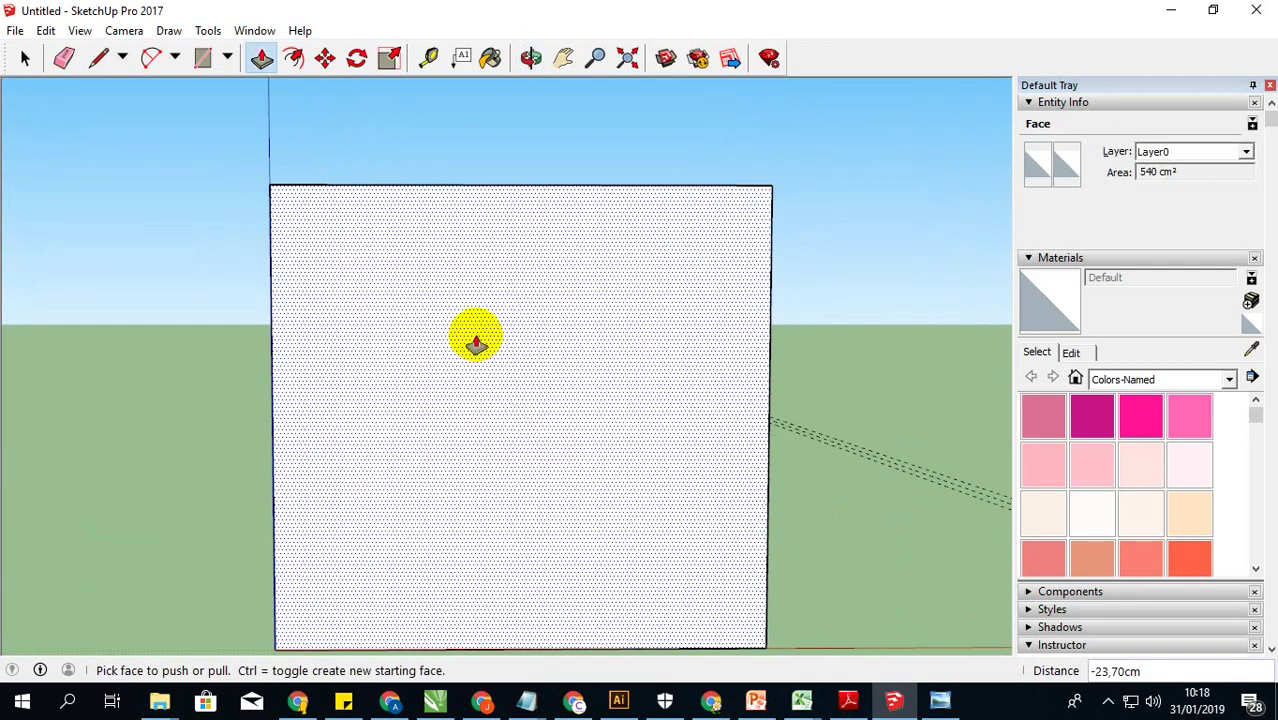
scroll(487, 333, down, 1)
scroll(480, 335, down, 1)
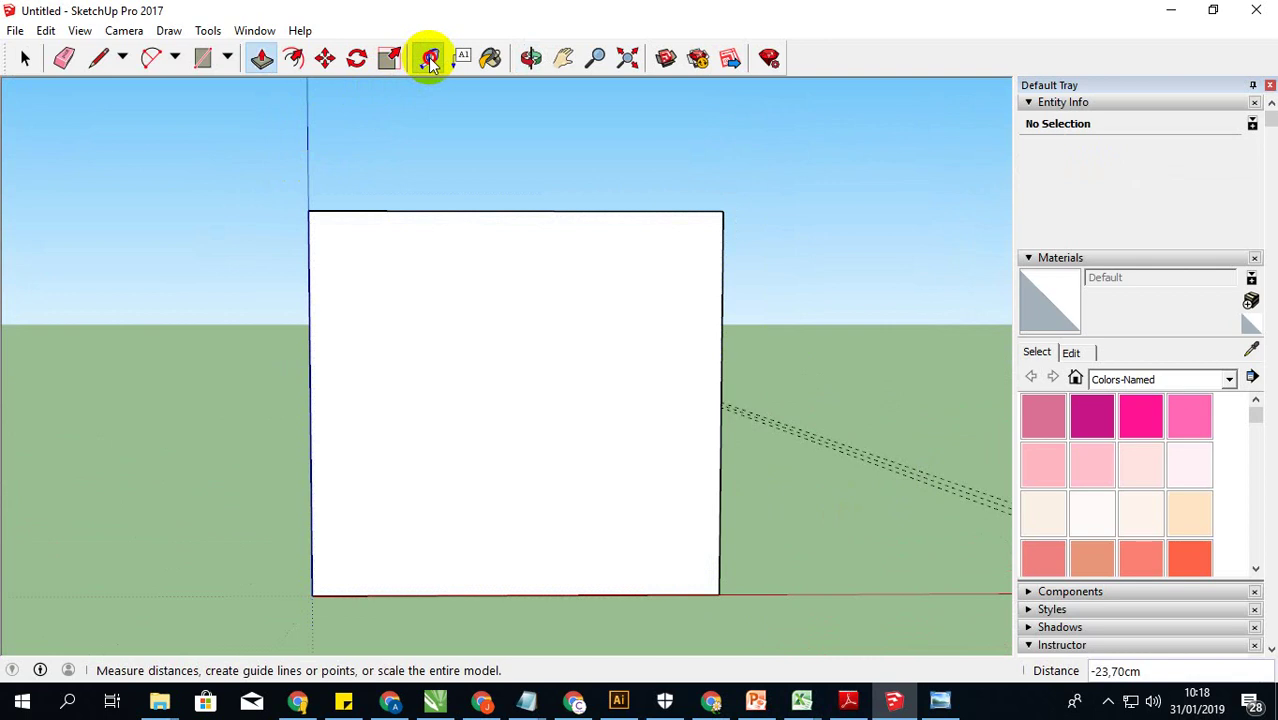
click(428, 57)
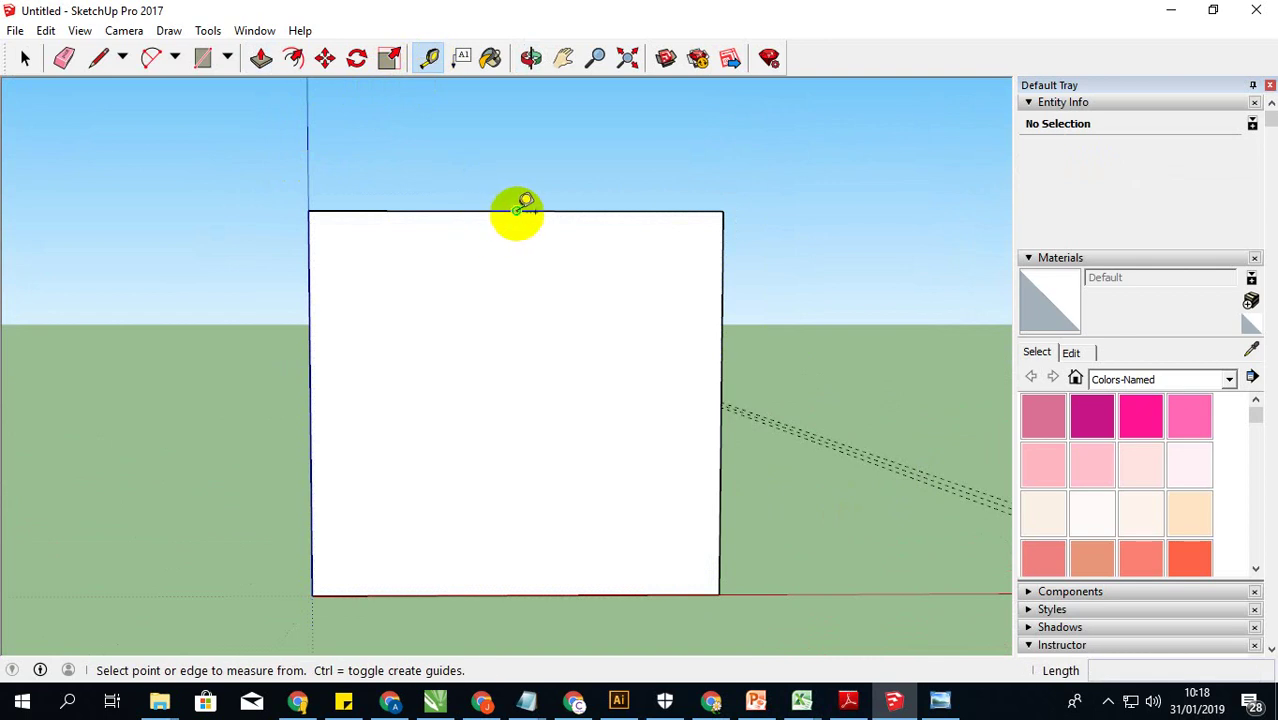
click(516, 211)
text(1)
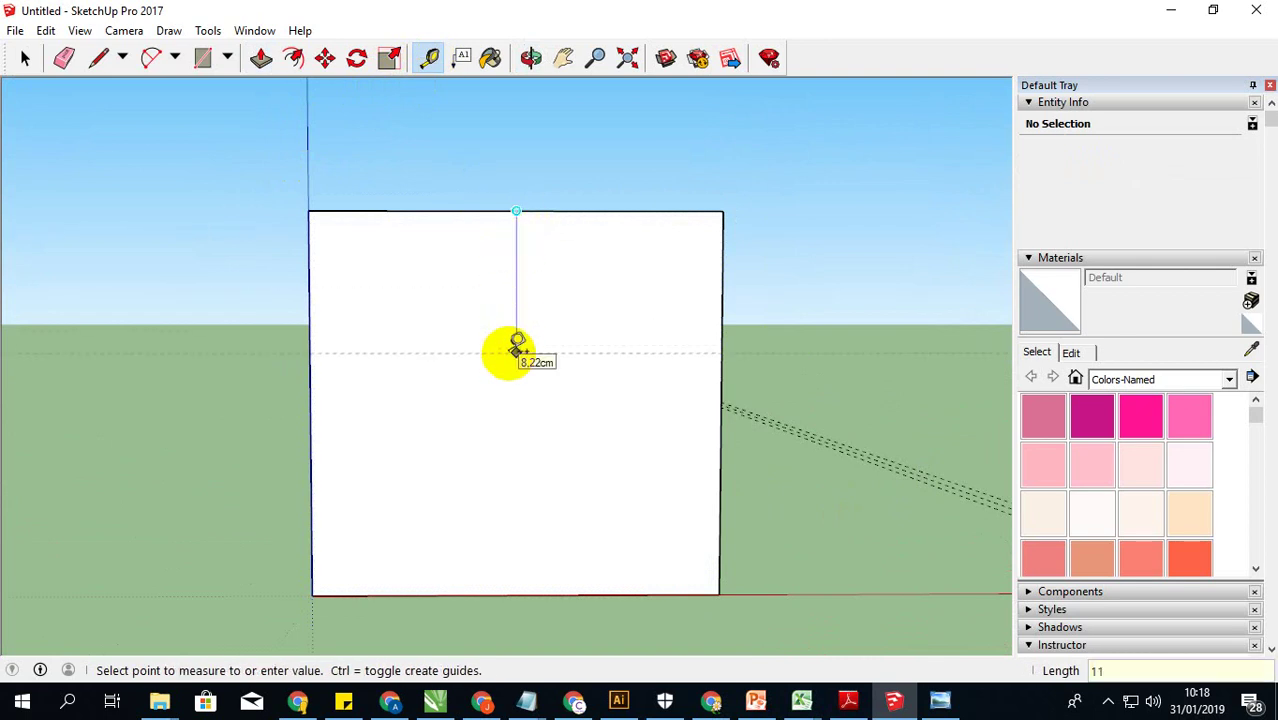
text(,25)
key(Return)
Step: Add guides 5,625 cm below the panel's top edge and 5,625 cm above its bottom
mouse_move(778, 528)
middle_down()
mouse_move(551, 434)
mouse_move(576, 448)
mouse_move(550, 408)
middle_up()
scroll(590, 451, up, 3)
scroll(605, 405, up, 3)
scroll(747, 422, down, 3)
scroll(699, 385, down, 3)
scroll(560, 437, down, 2)
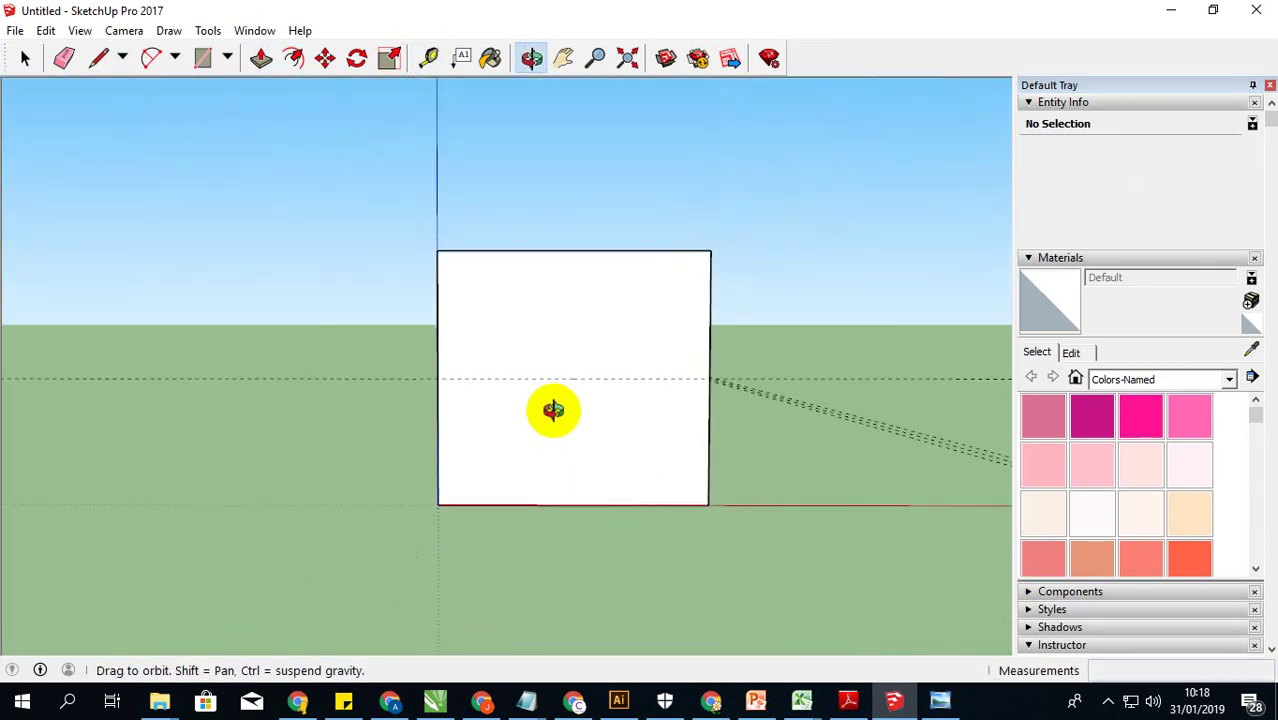
scroll(571, 314, up, 2)
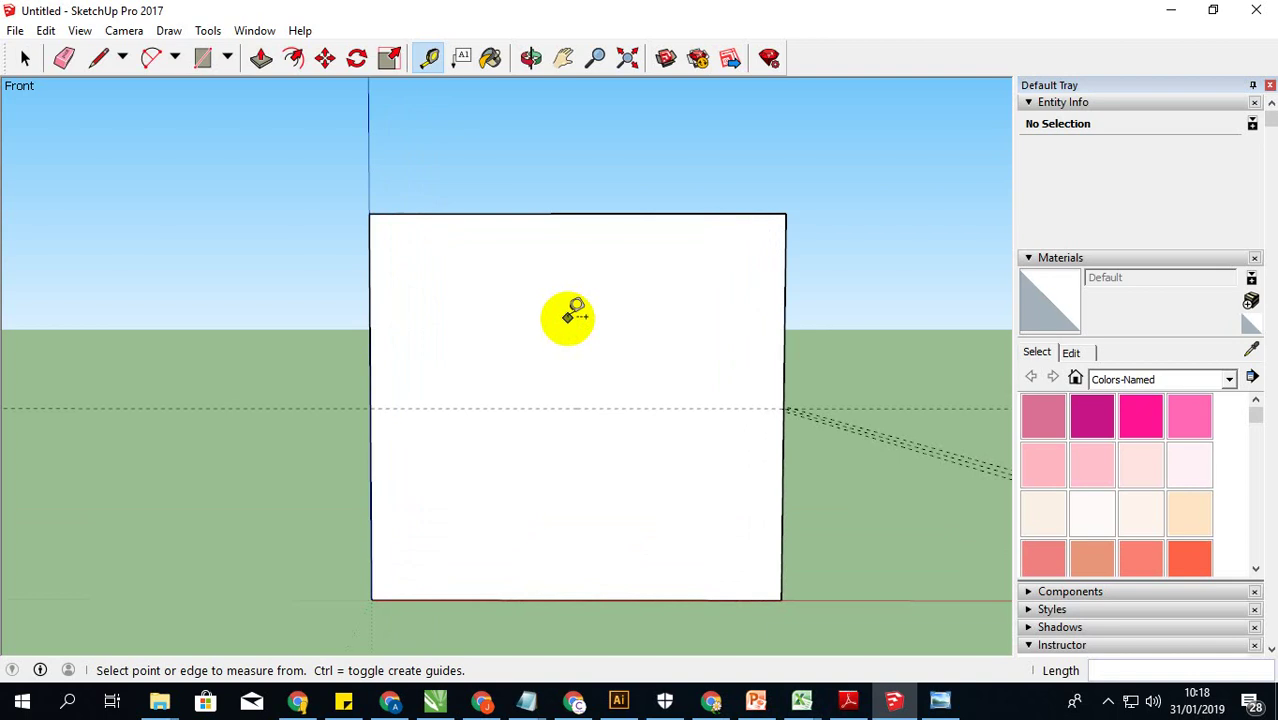
click(577, 213)
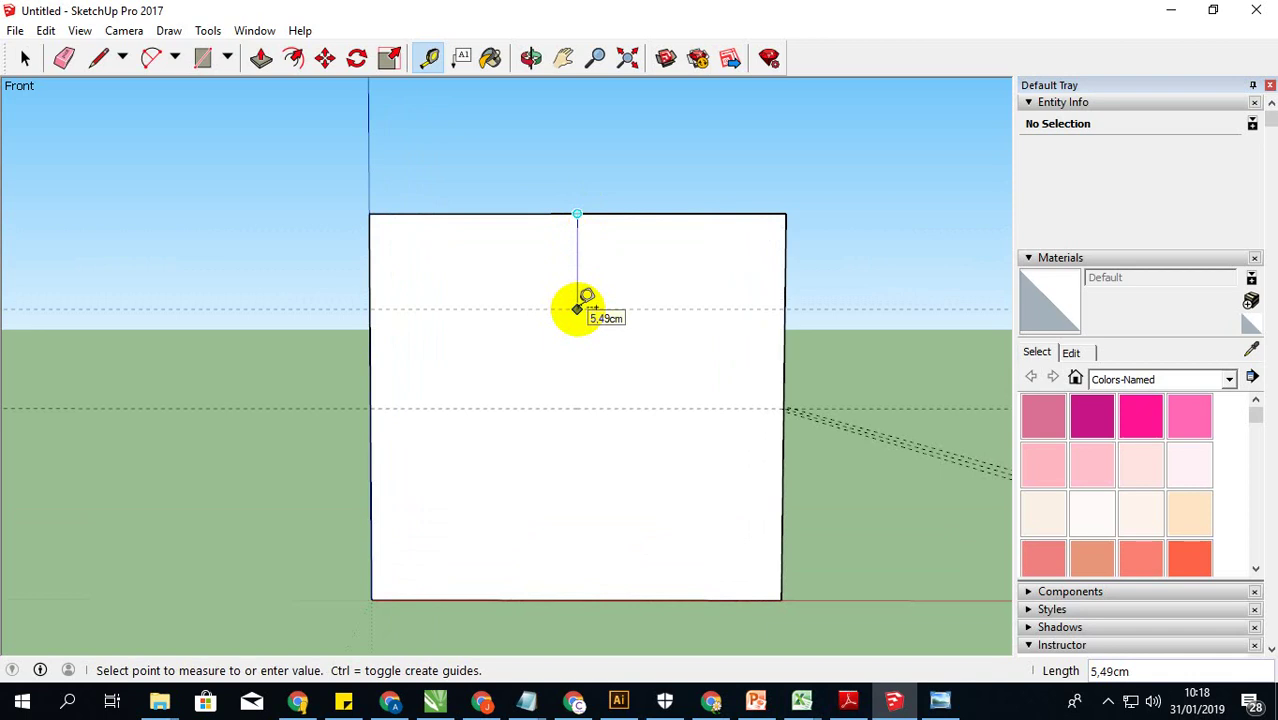
text(5,)
text(625)
key(Return)
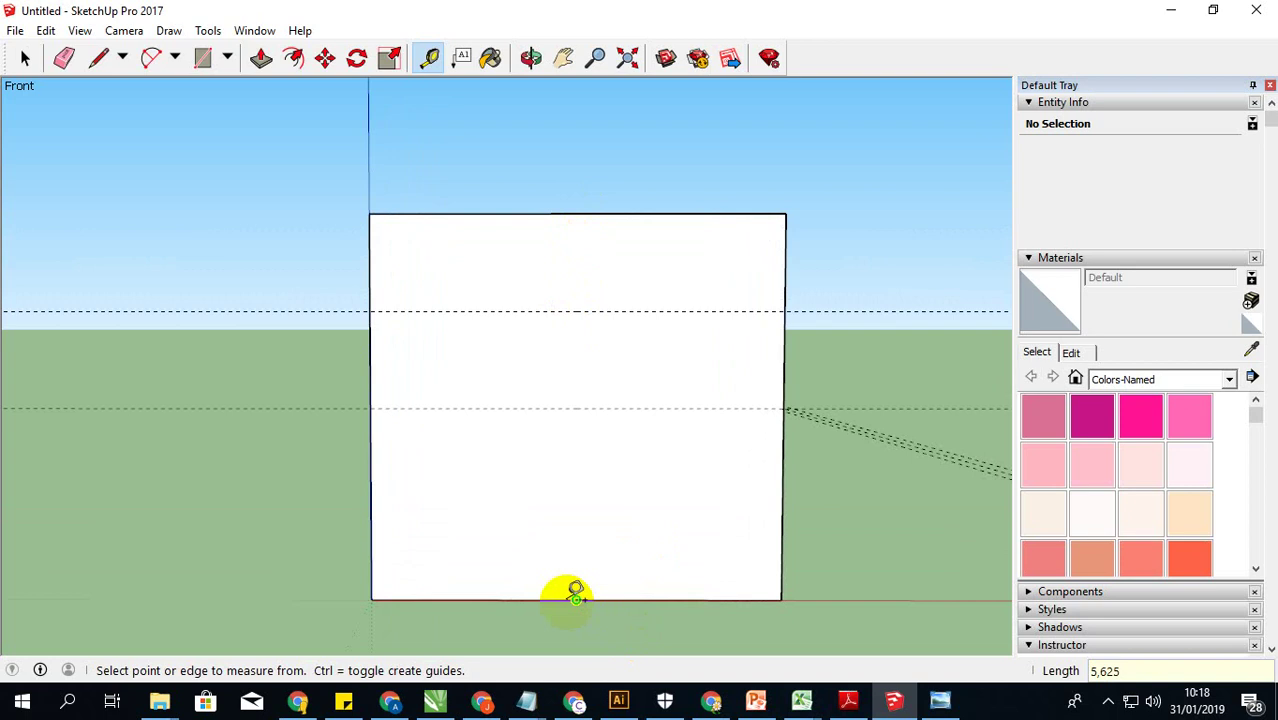
click(555, 600)
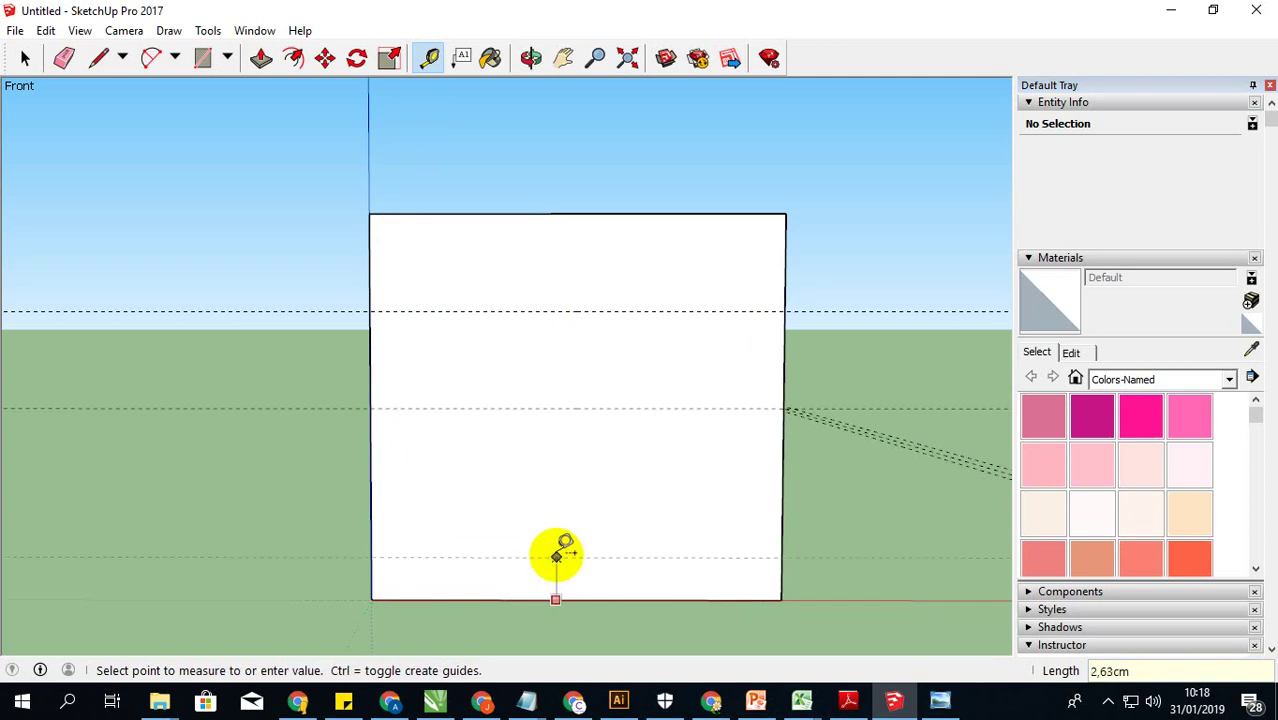
text(5,625)
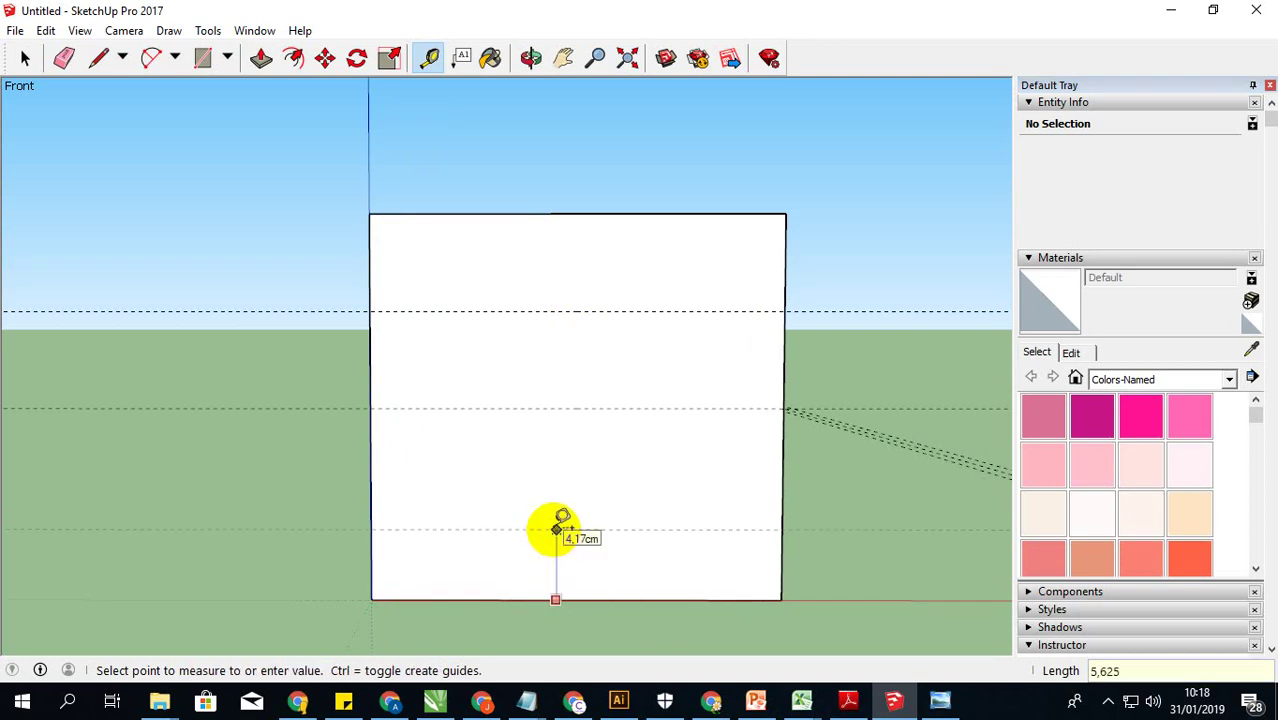
key(Return)
Step: Add a vertical guide 12 cm from the panel's left edge
mouse_move(721, 402)
middle_down()
mouse_move(488, 440)
mouse_move(727, 414)
middle_up()
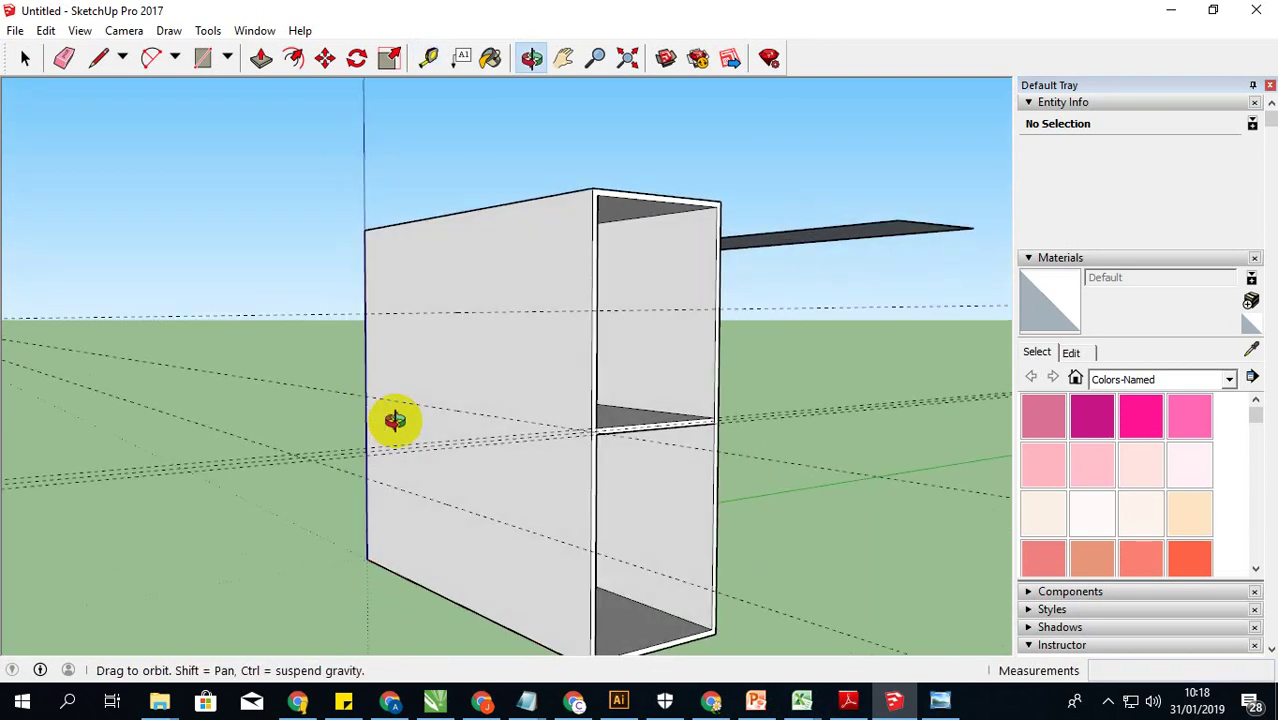
click(366, 283)
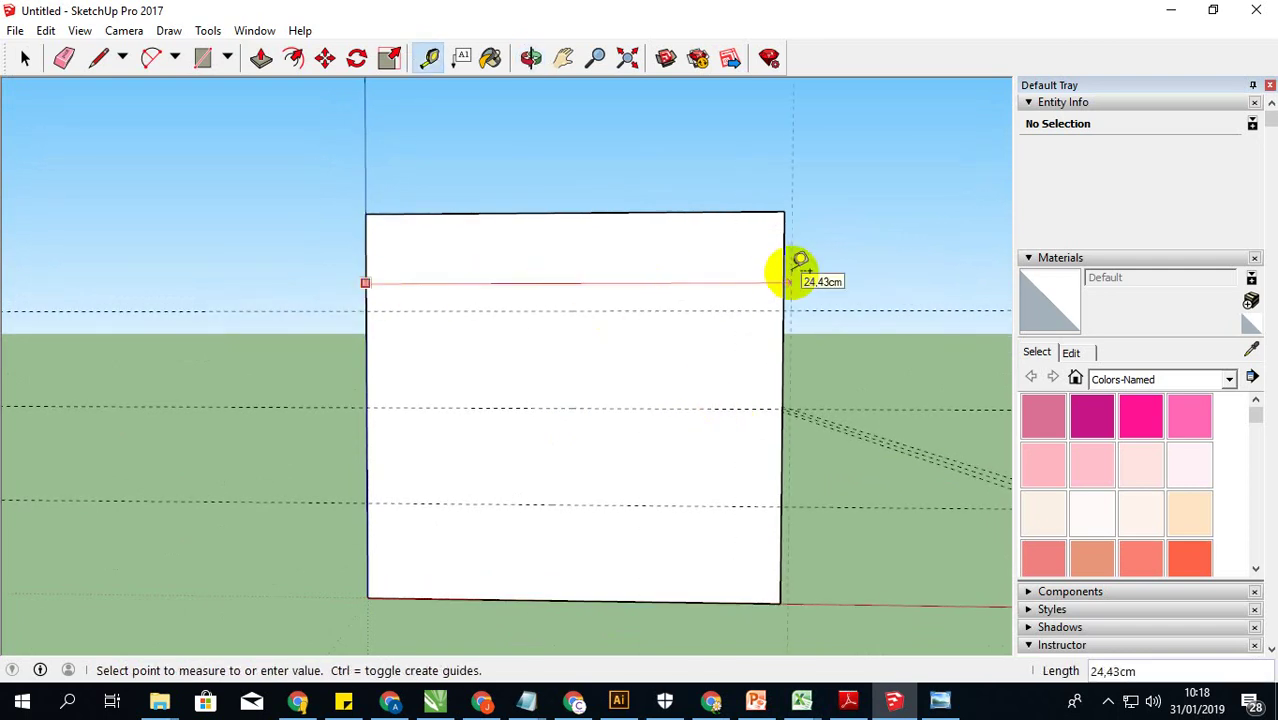
text(12)
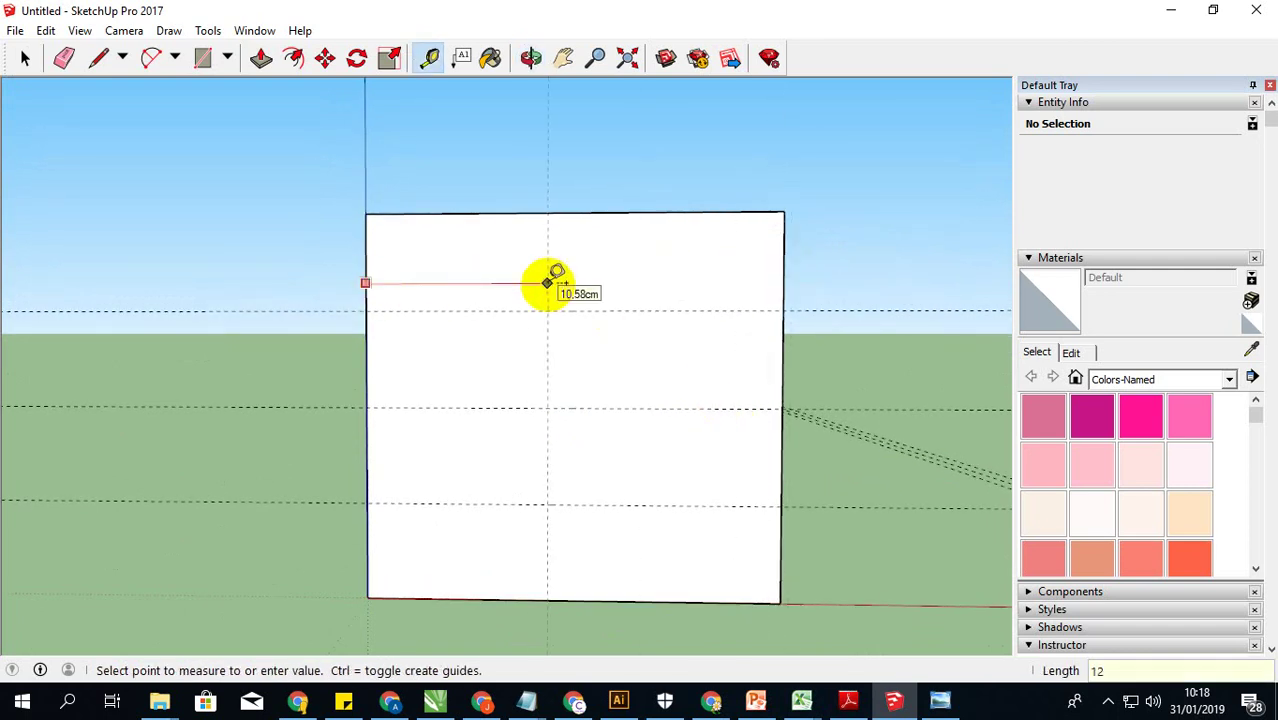
key(Return)
mouse_move(521, 362)
middle_down()
mouse_move(573, 378)
mouse_move(522, 374)
middle_up()
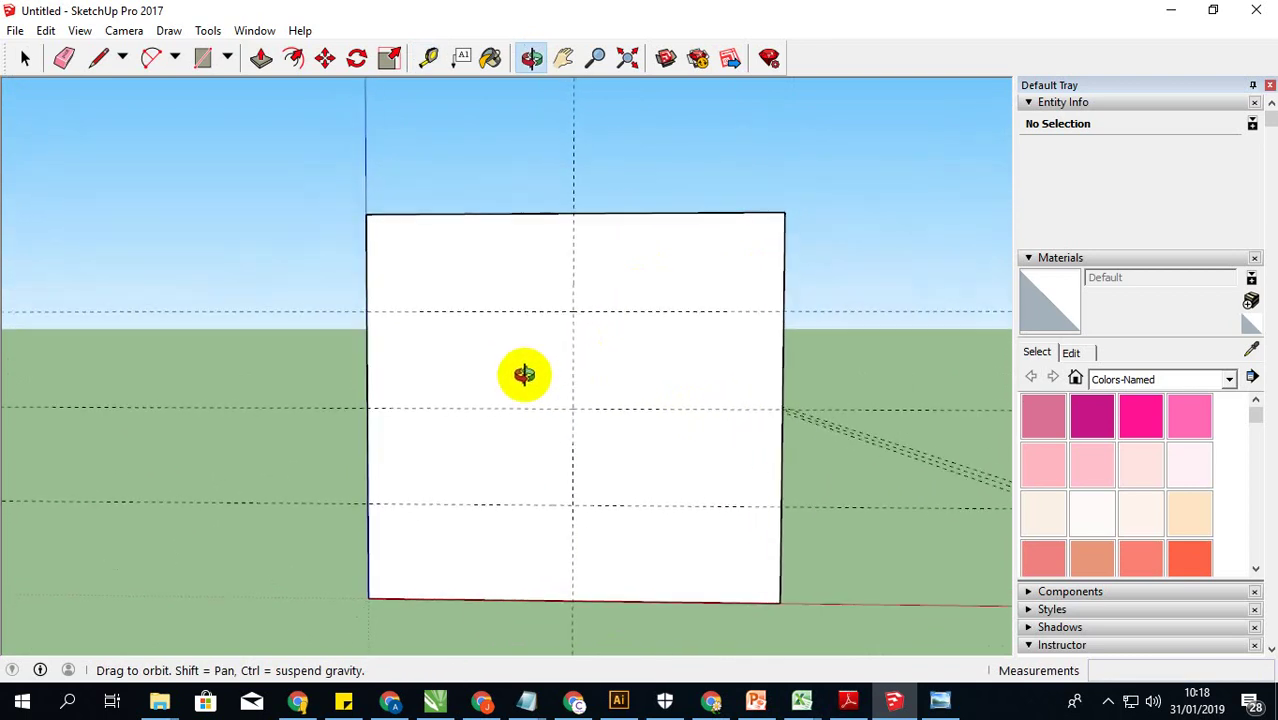
scroll(531, 320, up, 1)
scroll(576, 301, up, 1)
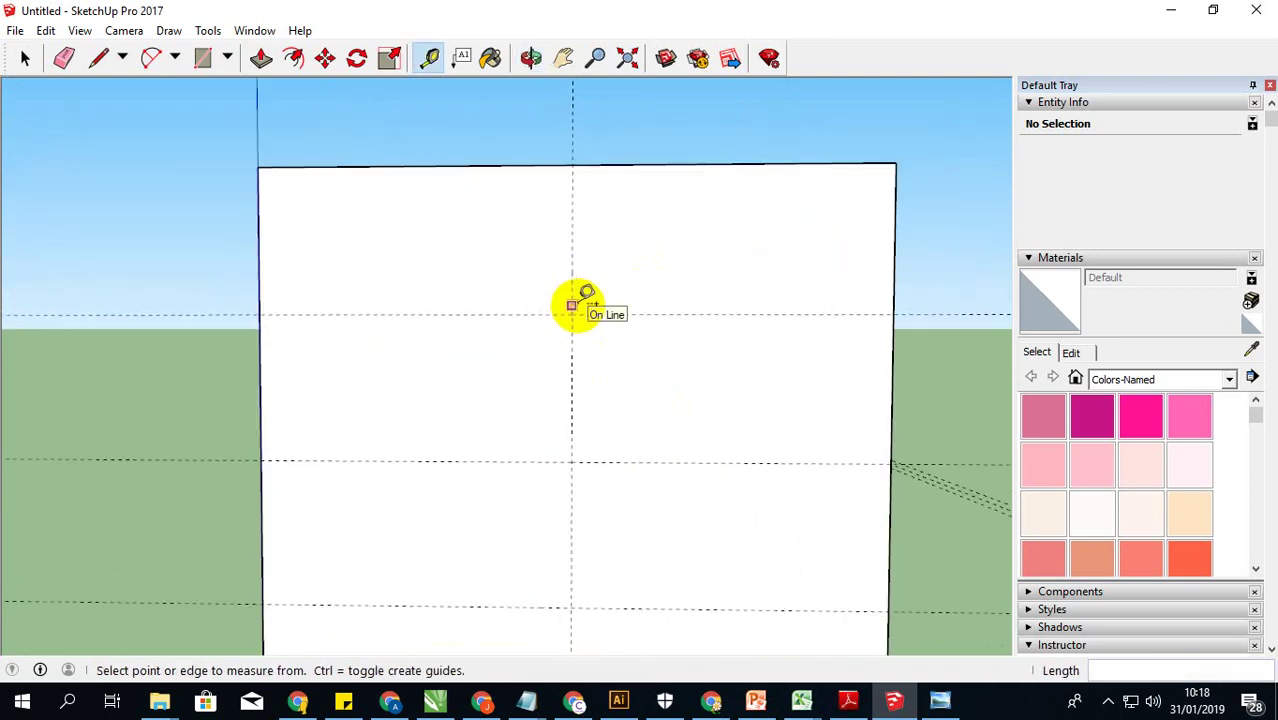
scroll(578, 300, down, 1)
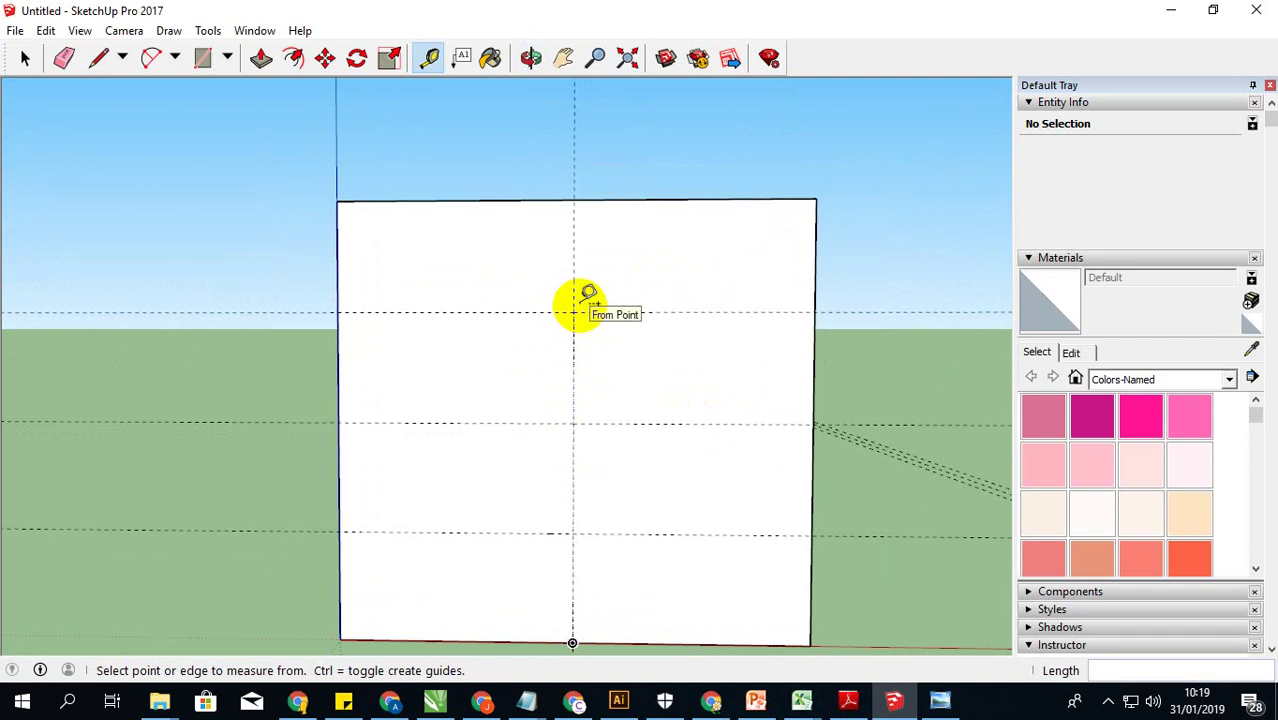
Step: Draw a 24 cm line along the mid-height guide, splitting the front panel into two faces
click(294, 57)
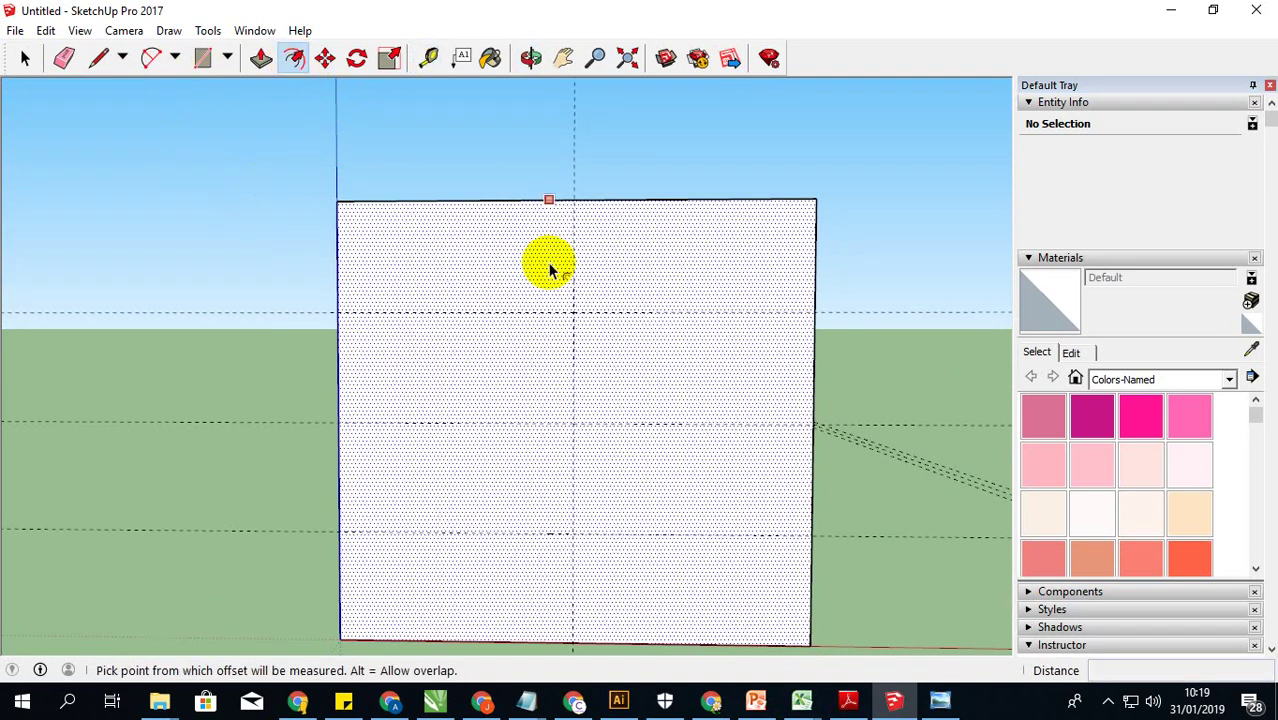
click(27, 60)
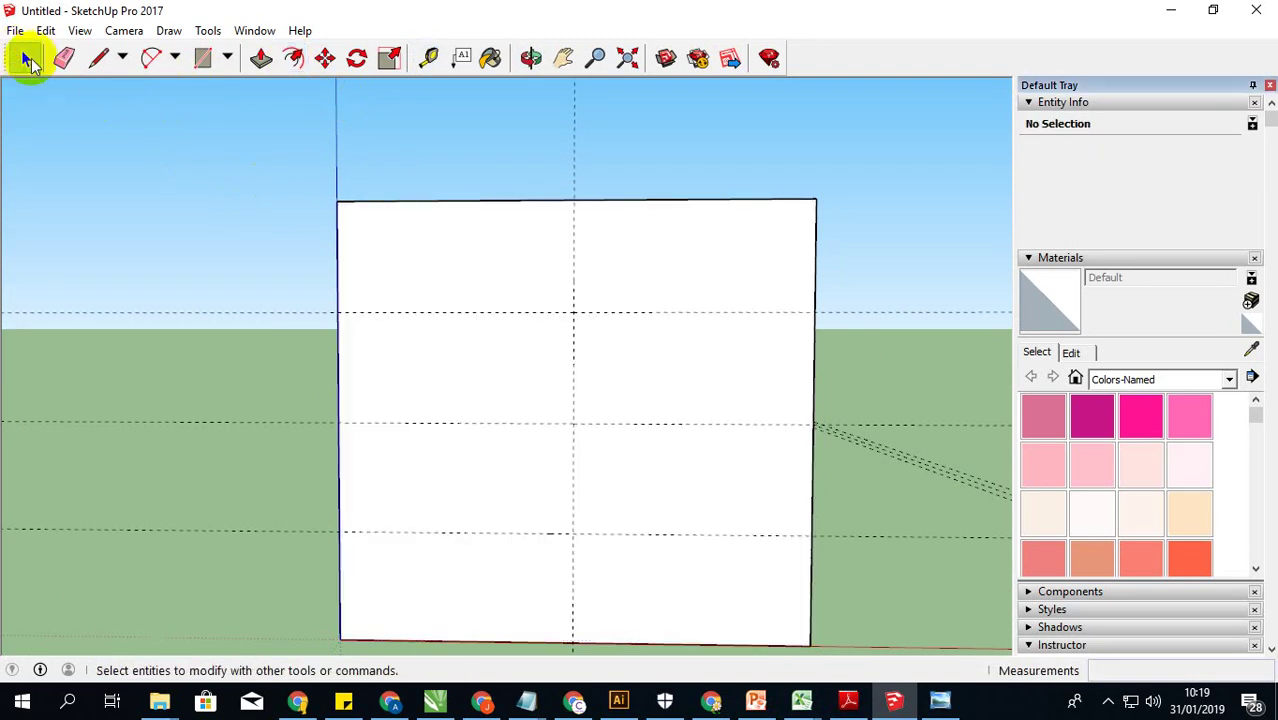
click(99, 57)
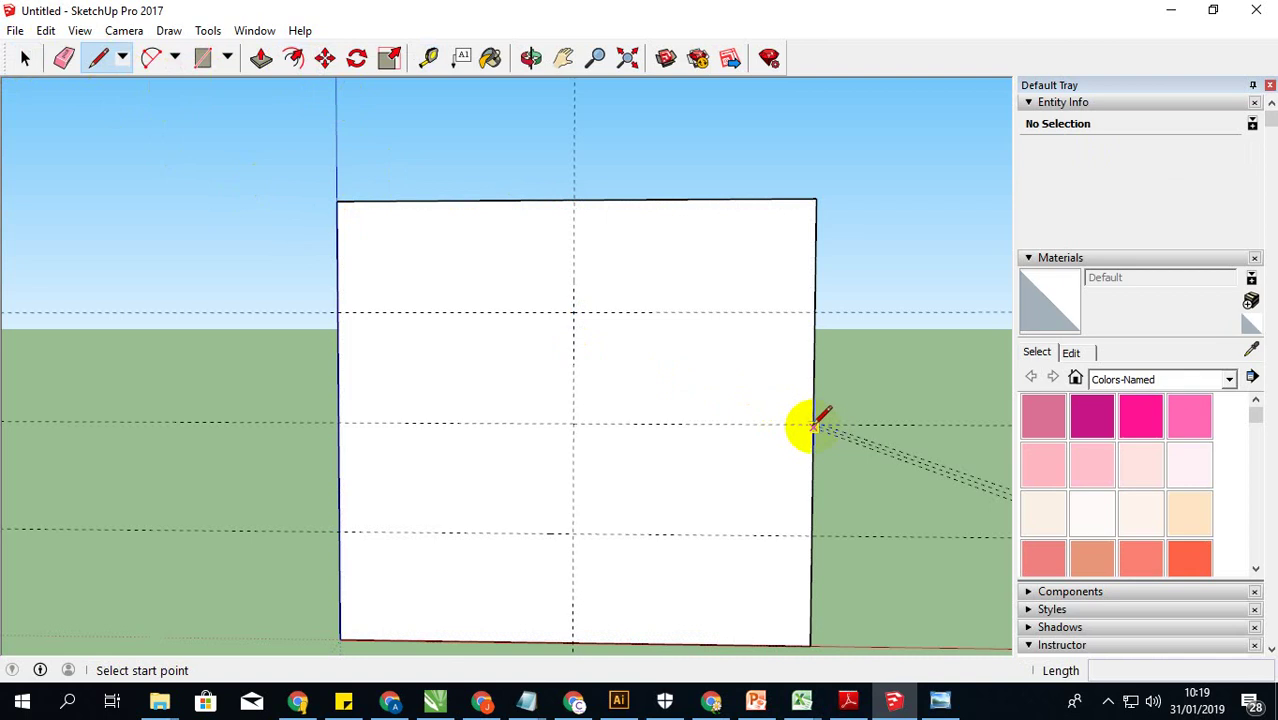
click(338, 422)
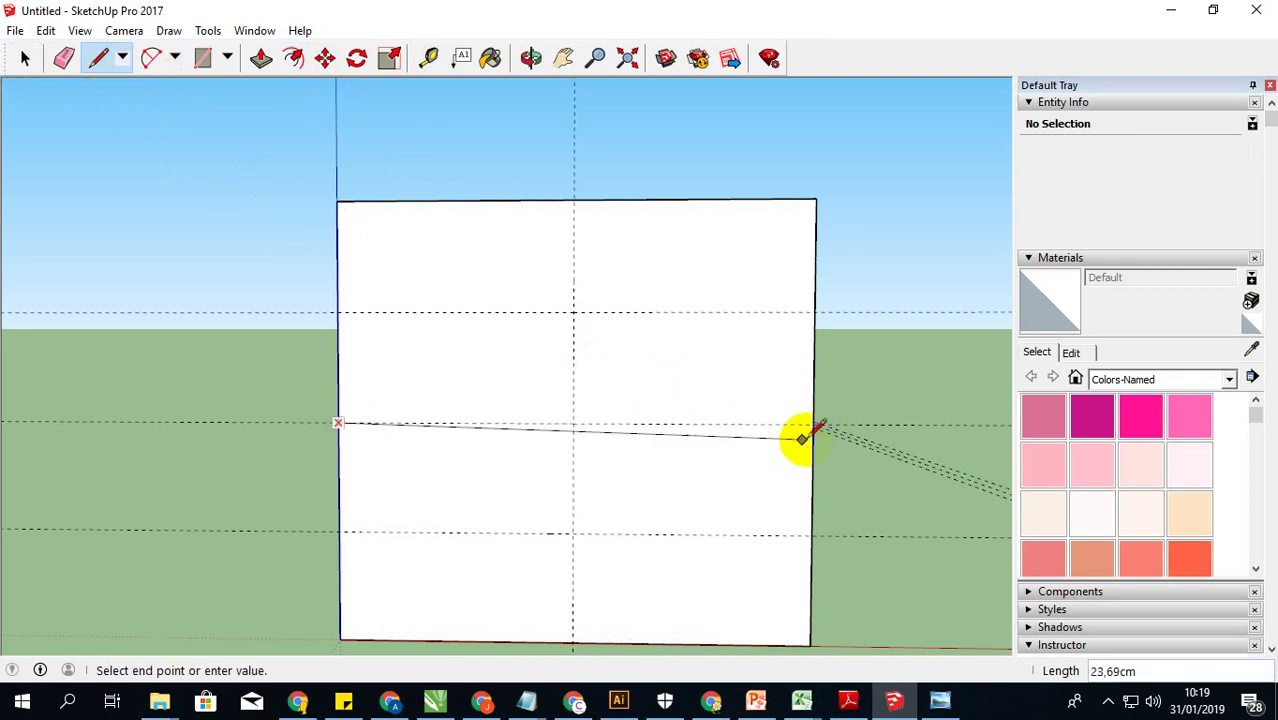
scroll(812, 425, up, 3)
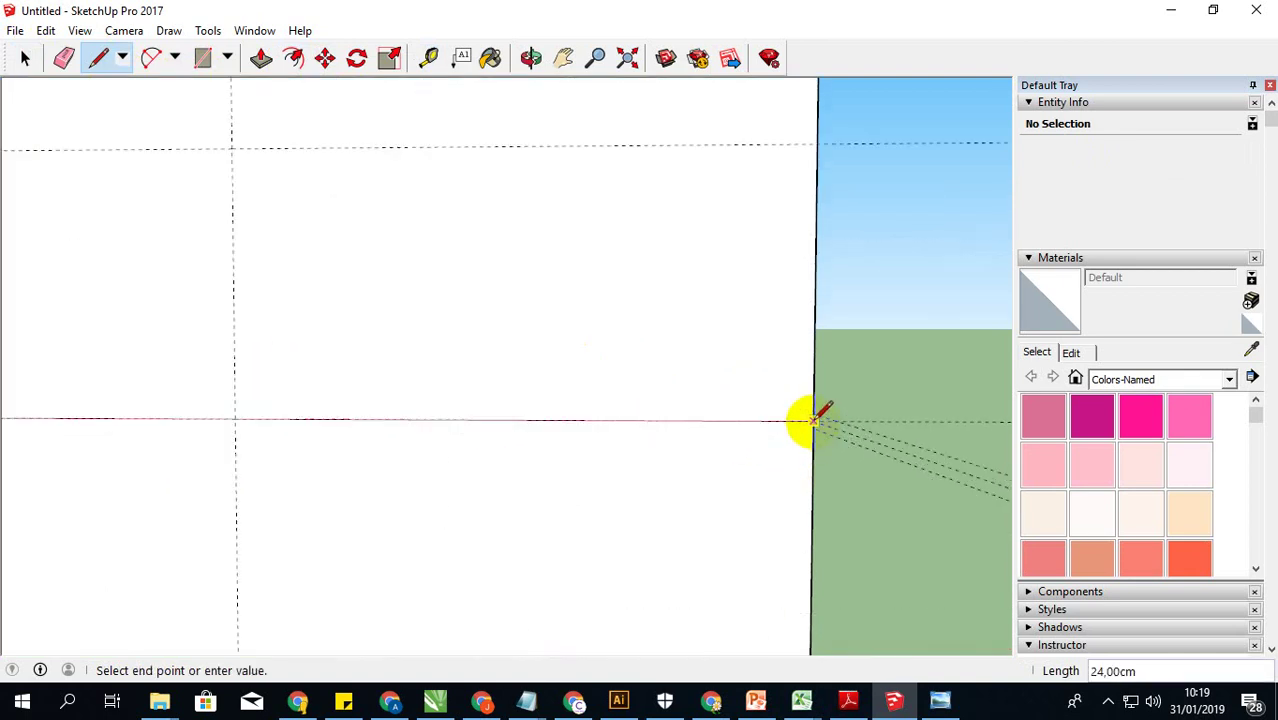
click(812, 420)
scroll(807, 420, down, 2)
scroll(727, 428, down, 2)
scroll(550, 391, up, 1)
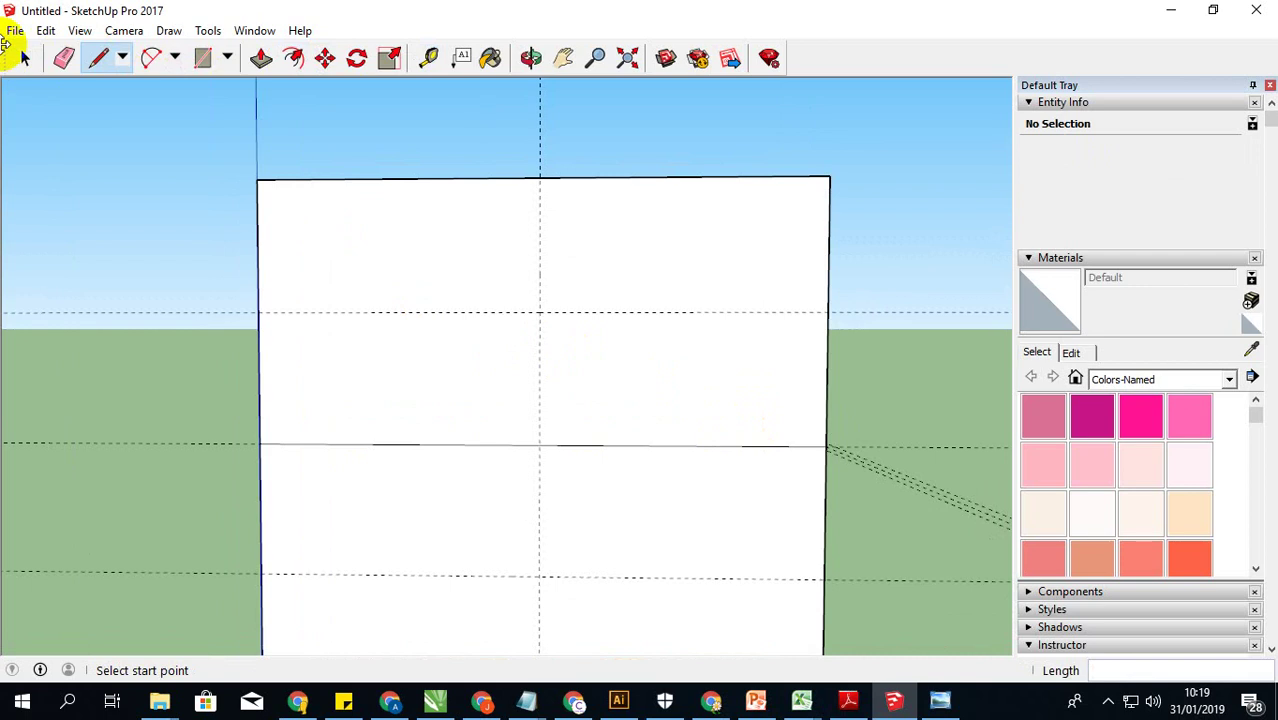
Step: Start an Offset on the upper face, then bring up the reference sketch in Windows Photo Viewer
click(293, 58)
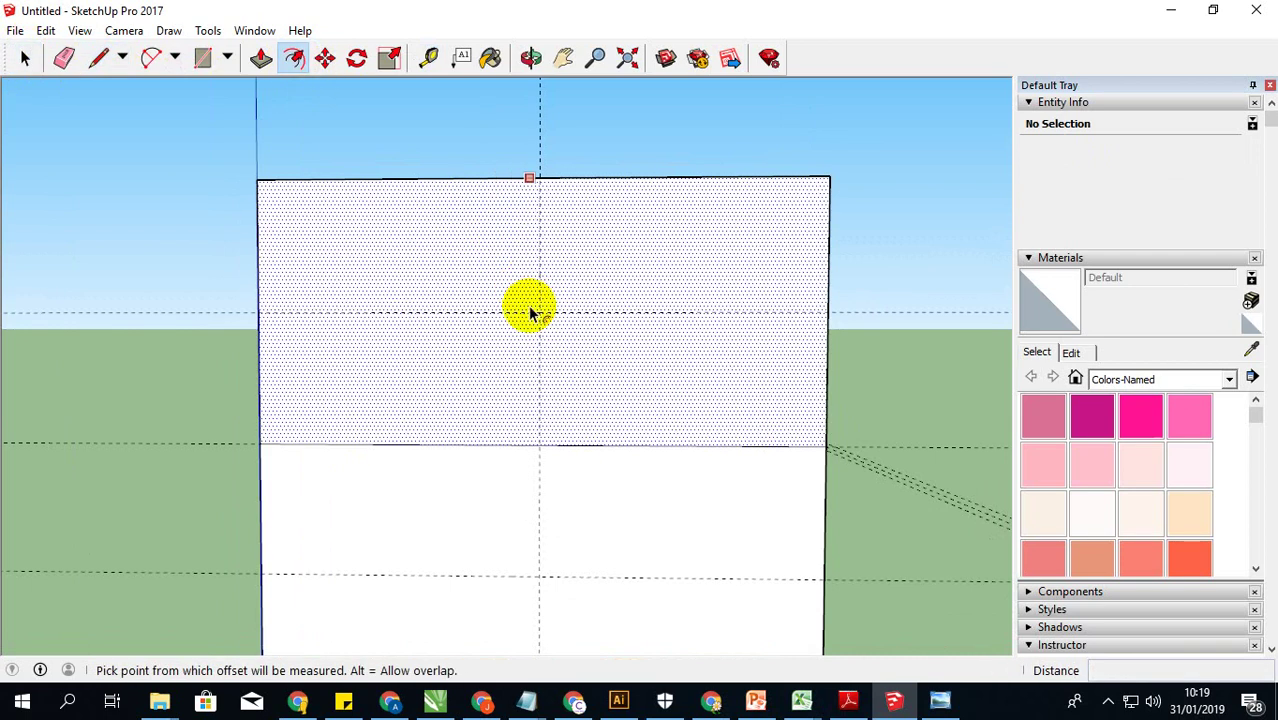
click(486, 226)
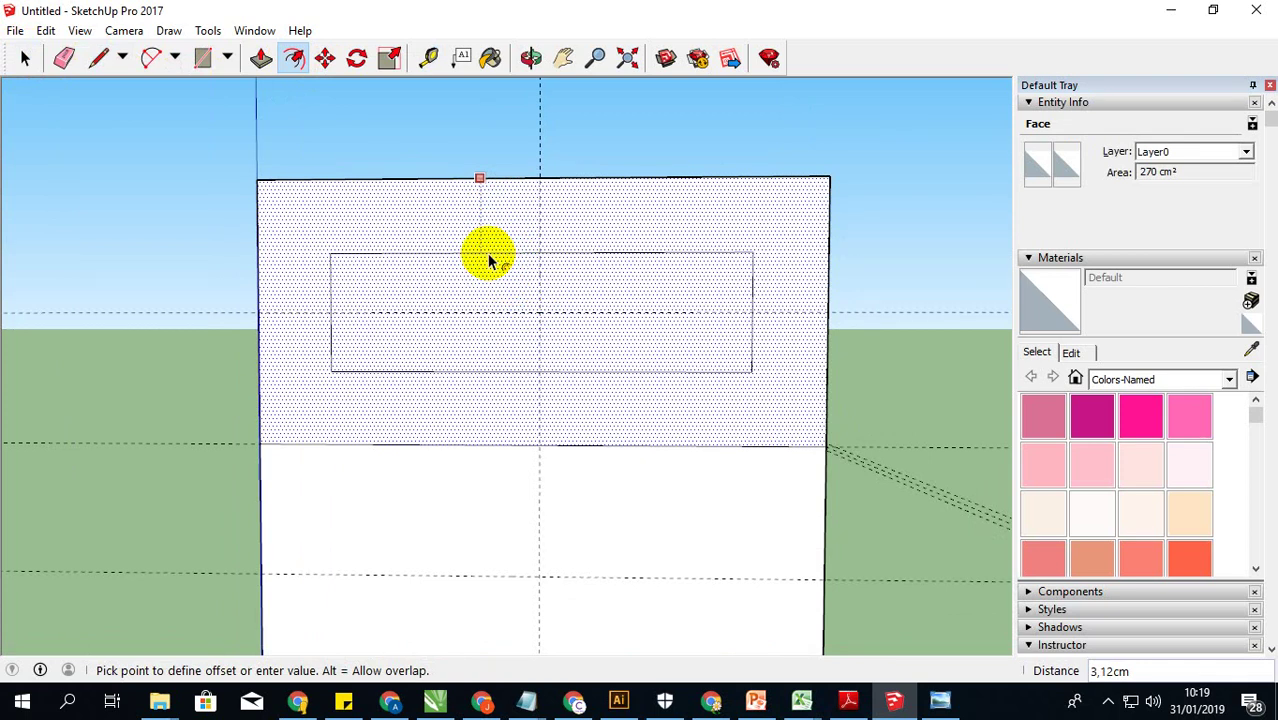
click(940, 700)
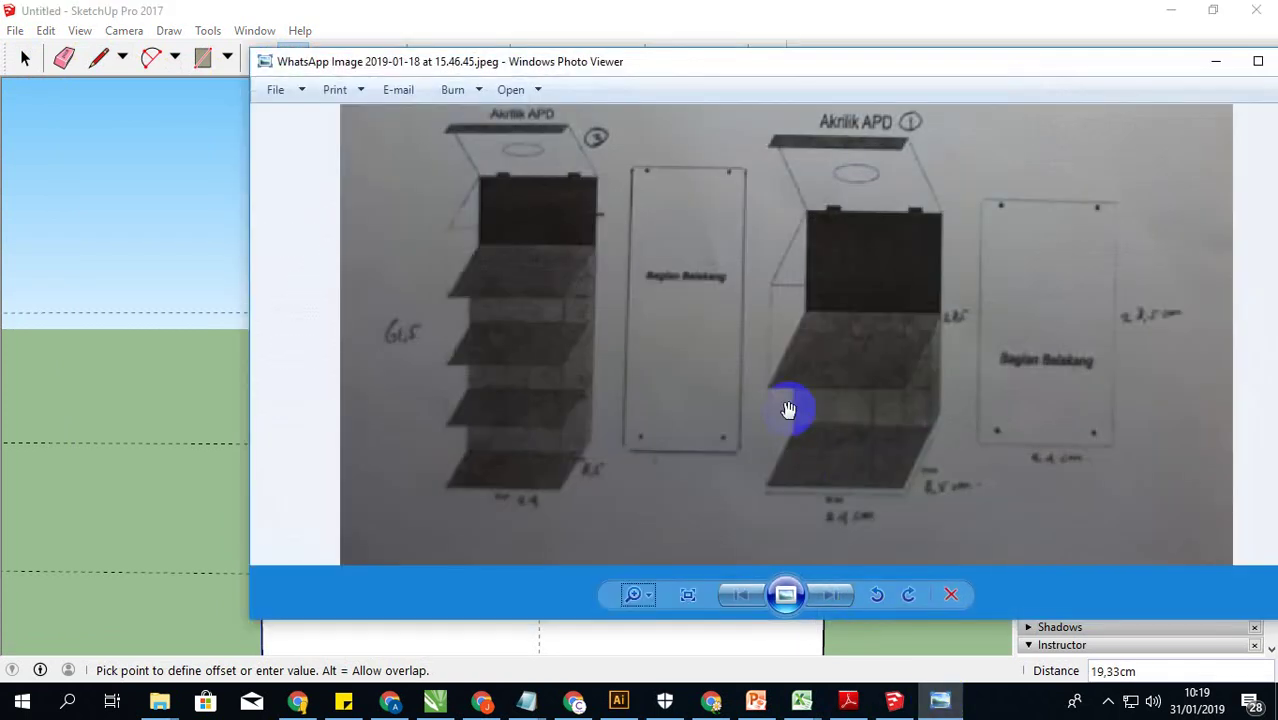
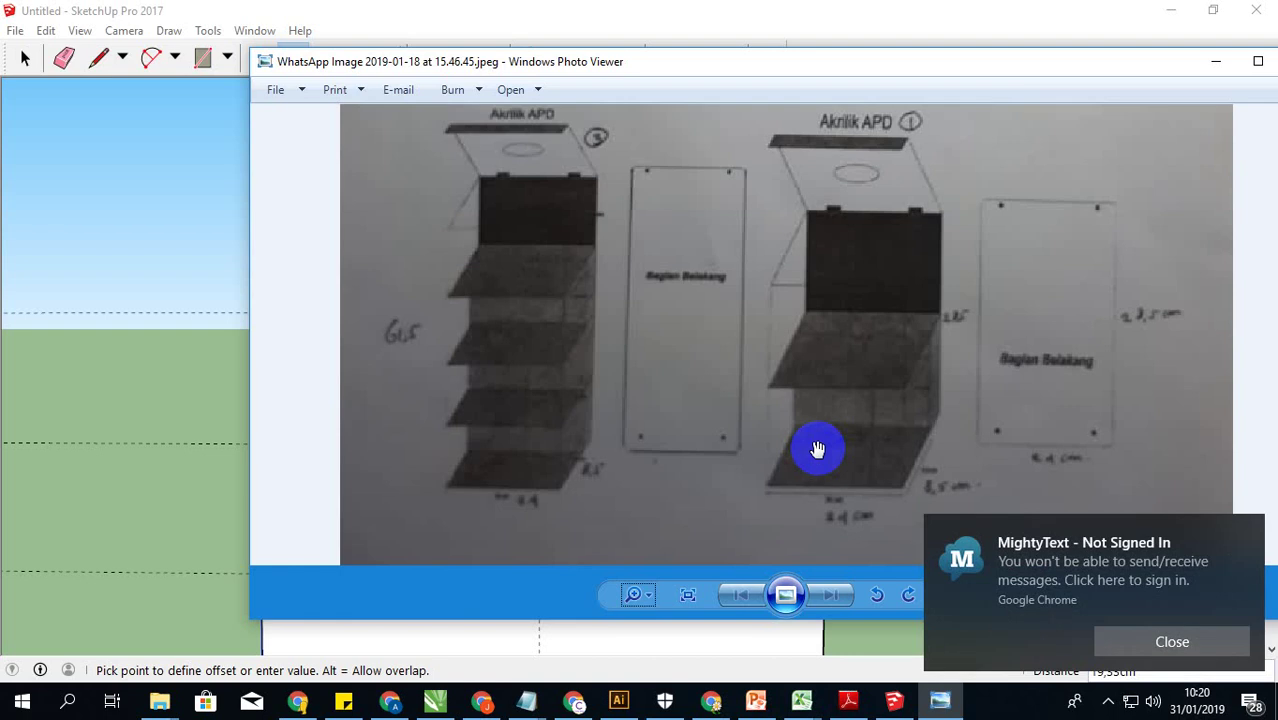
Step: Dismiss the sign-in notification and leave the Akrilik APD sketch for the SketchUp model
click(1248, 530)
click(508, 703)
mouse_move(894, 701)
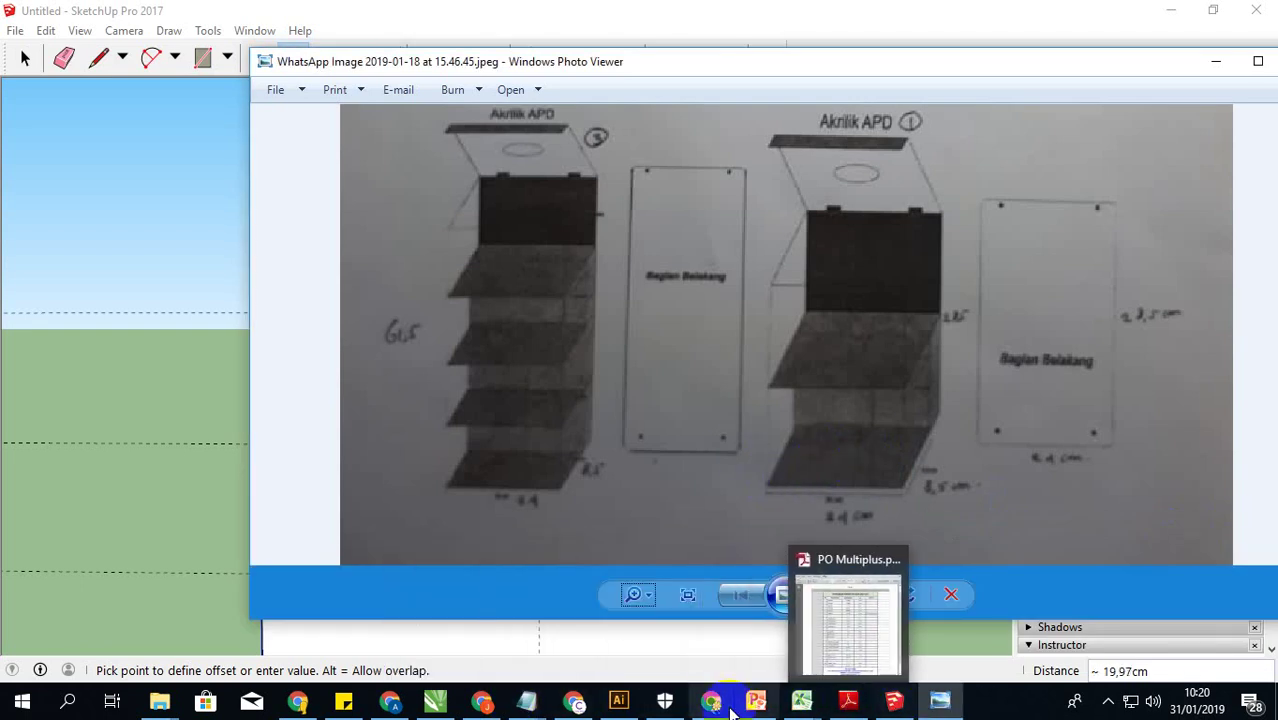
click(894, 700)
Step: Place Tape Measure guides 6 cm to the right and left of the centre guide
scroll(625, 470, down, 2)
scroll(585, 543, up, 2)
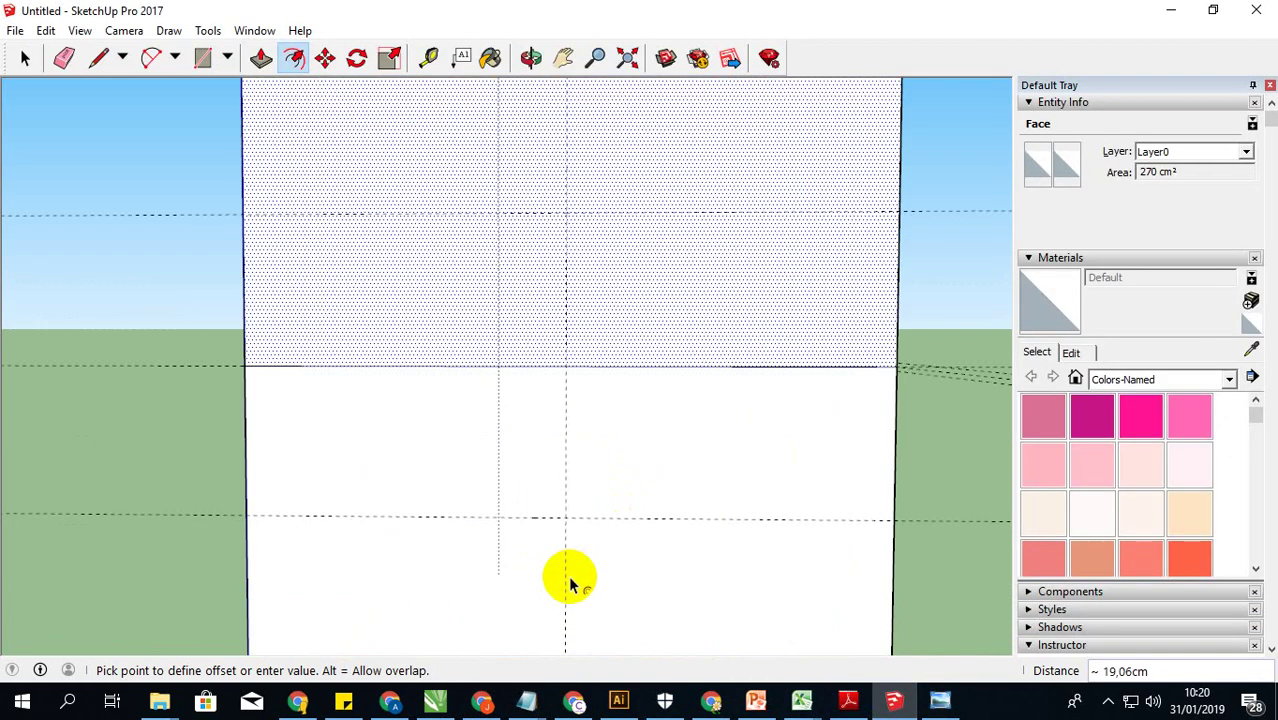
scroll(571, 583, up, 1)
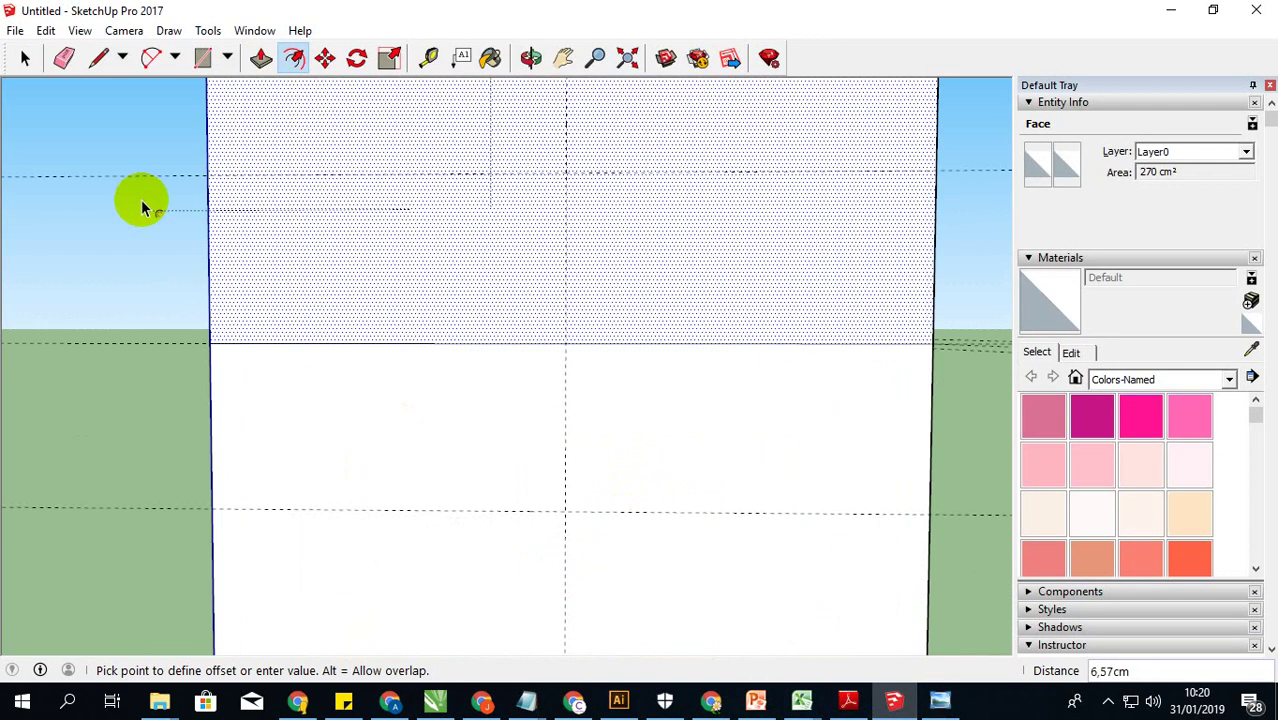
click(429, 58)
click(565, 486)
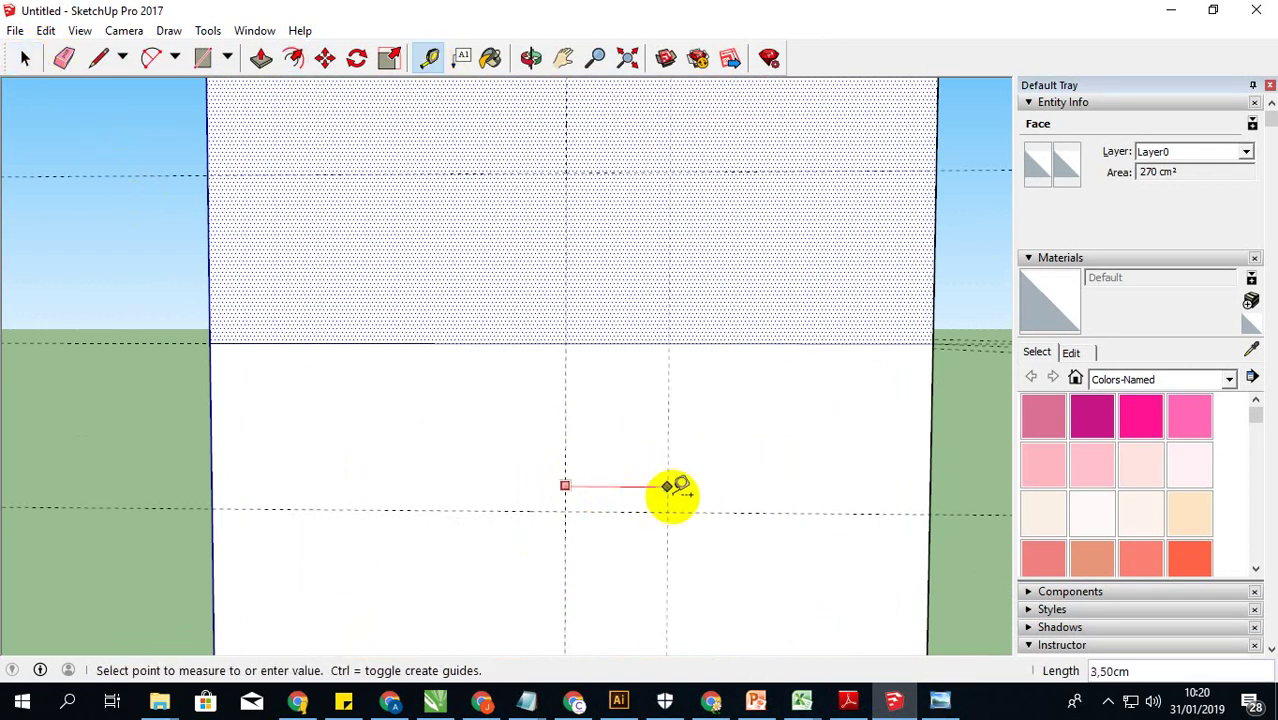
text(6)
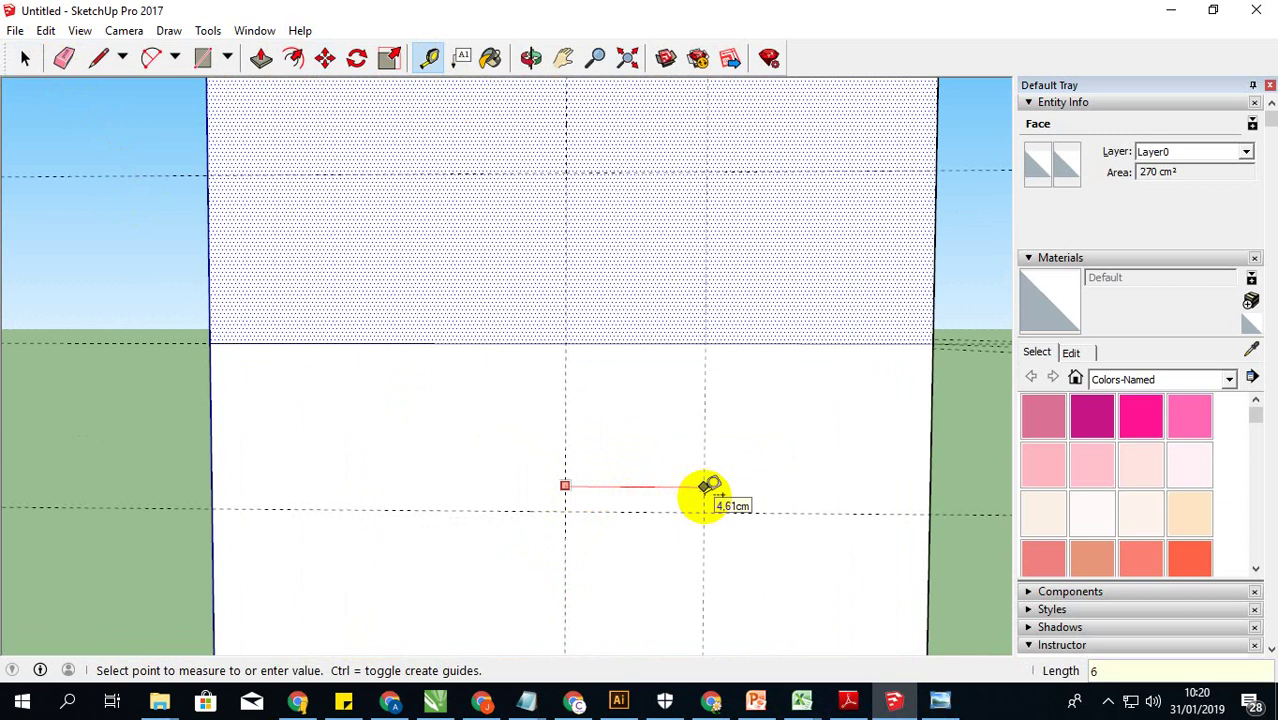
key(Return)
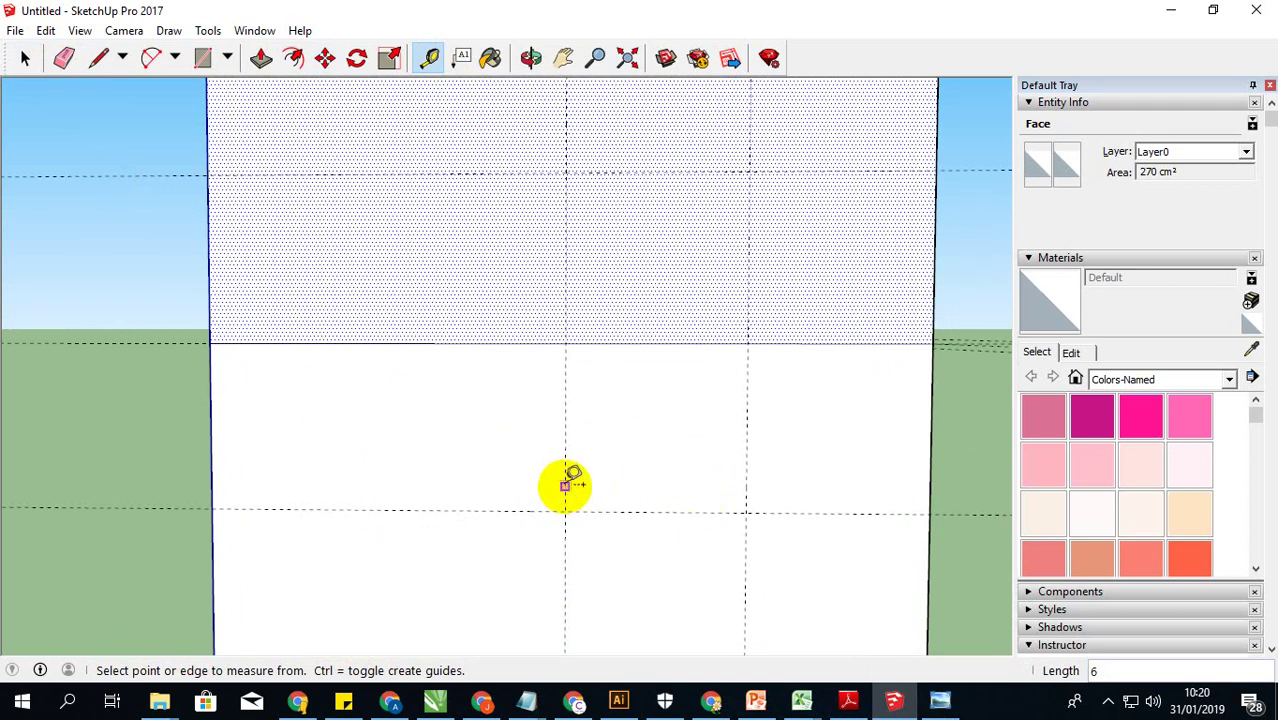
click(565, 485)
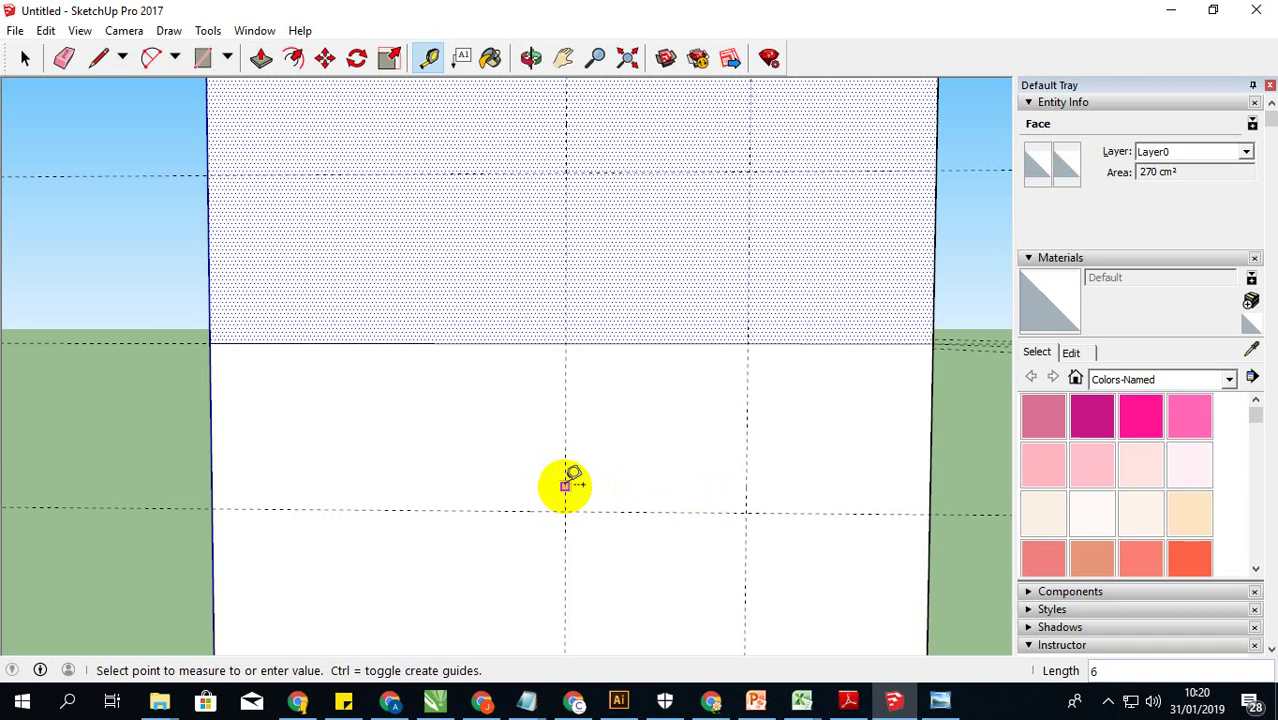
click(565, 485)
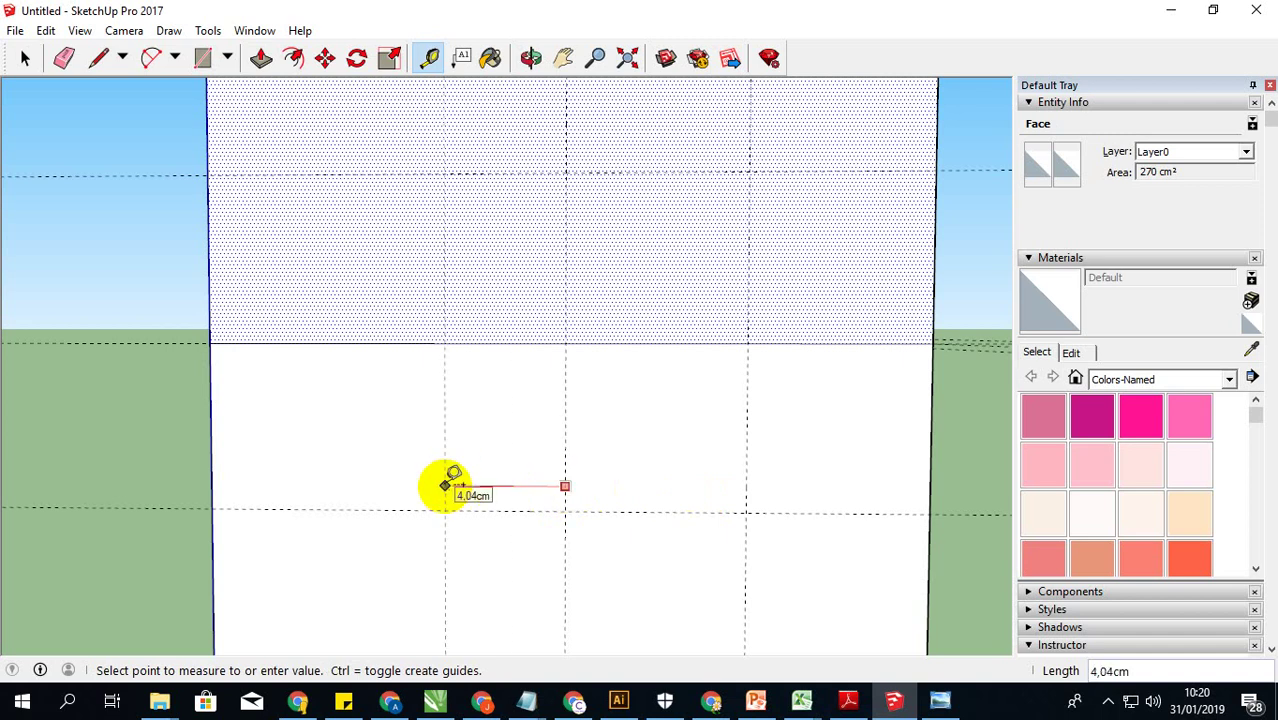
text(6)
key(Return)
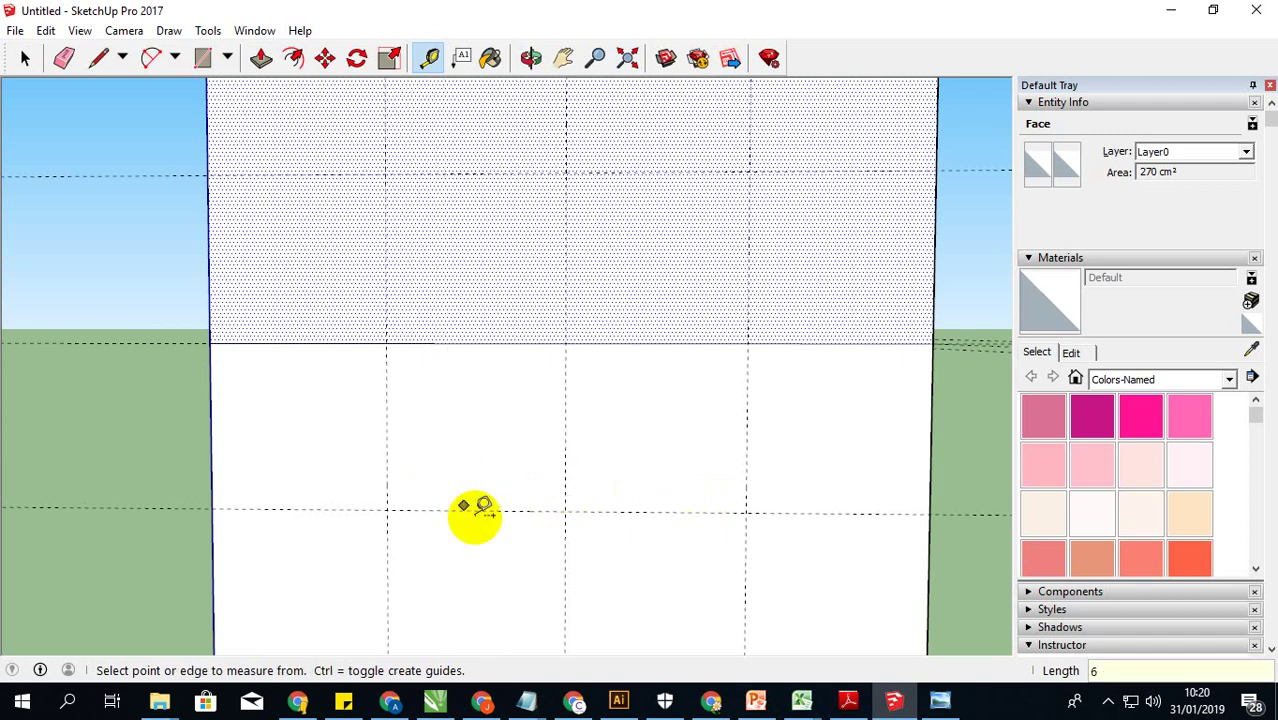
Step: Dismiss the file error and auto-save failure warnings
scroll(474, 508, down, 2)
scroll(551, 480, up, 3)
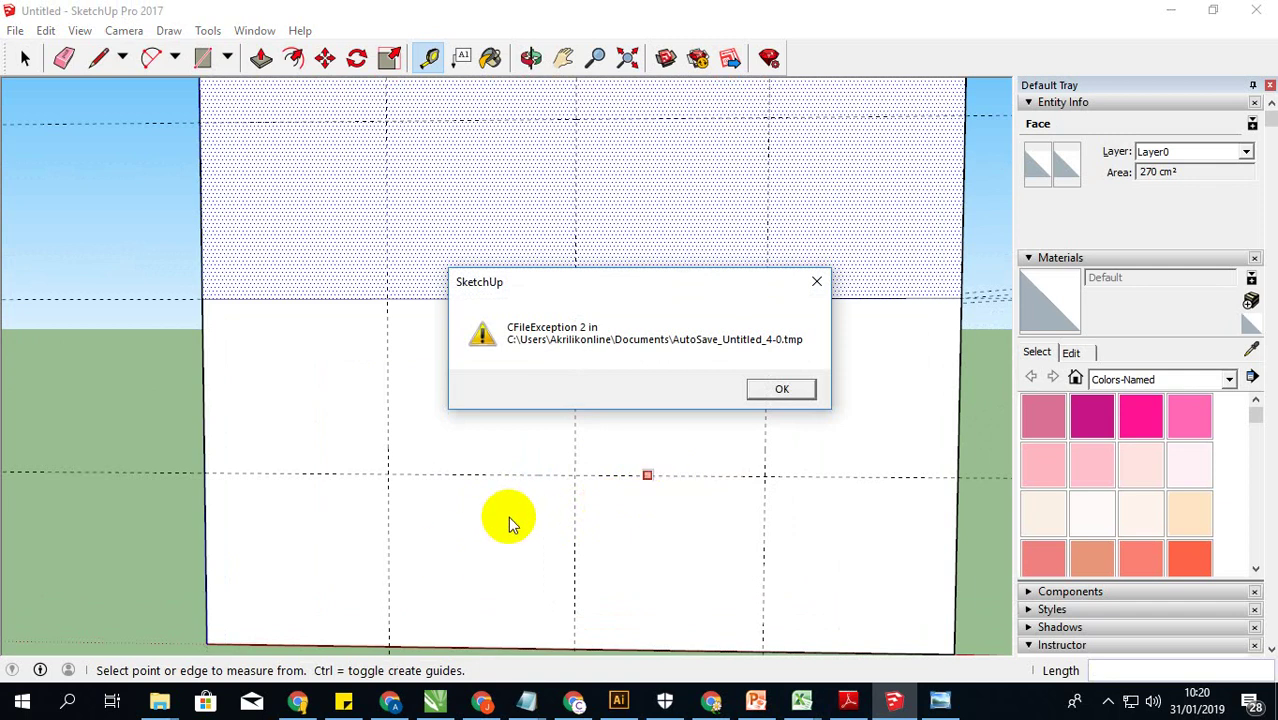
click(800, 393)
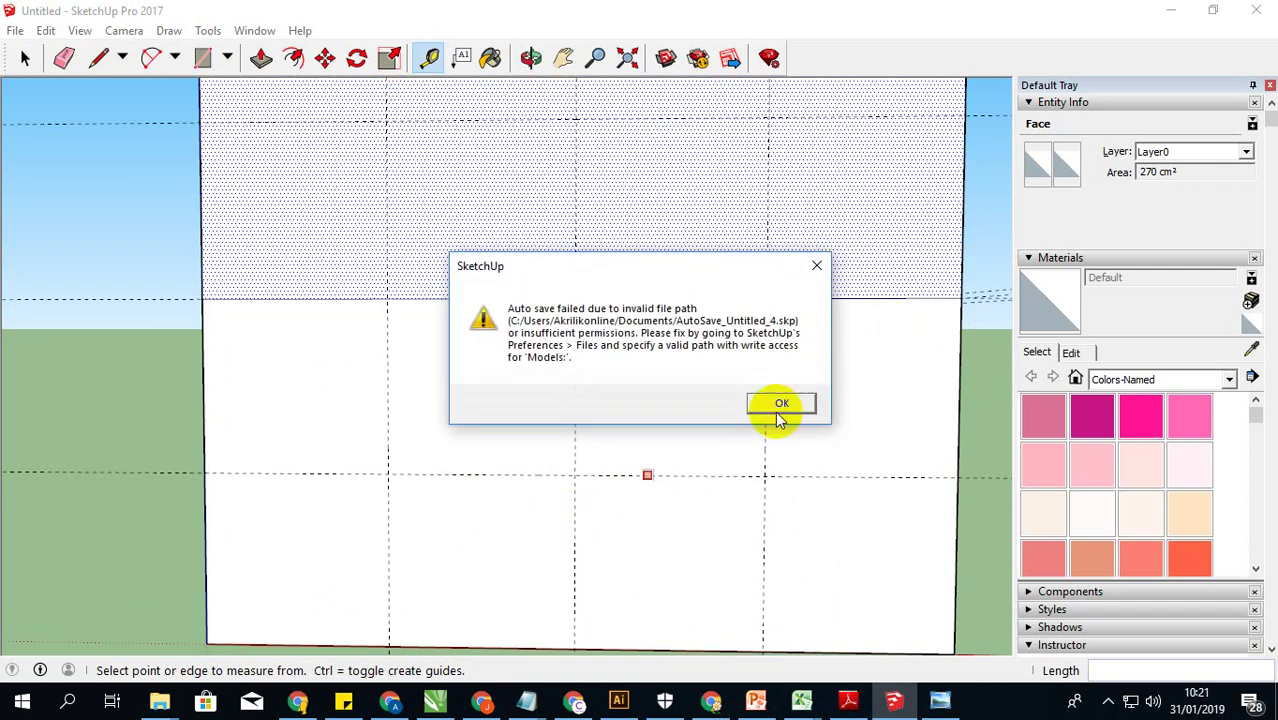
click(780, 401)
Step: Add guides 2,5 cm above and below the middle horizontal guide
click(601, 474)
text(2,)
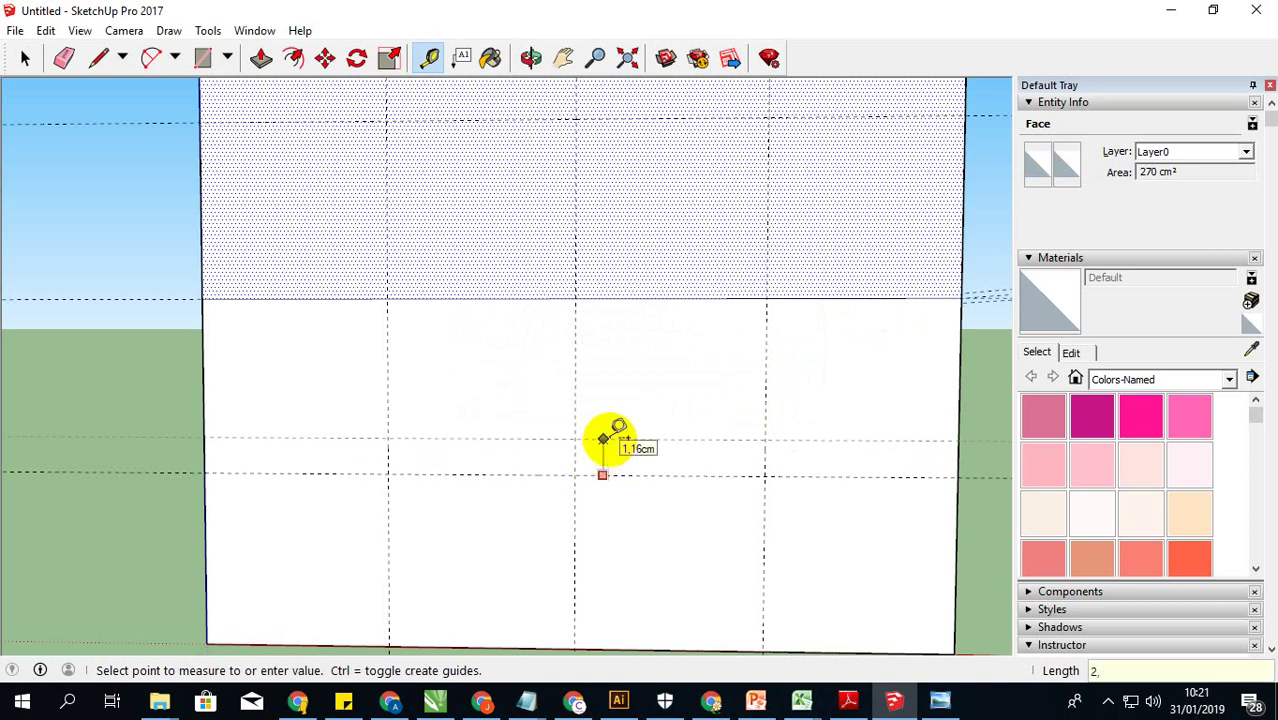
text(5)
key(Return)
click(611, 475)
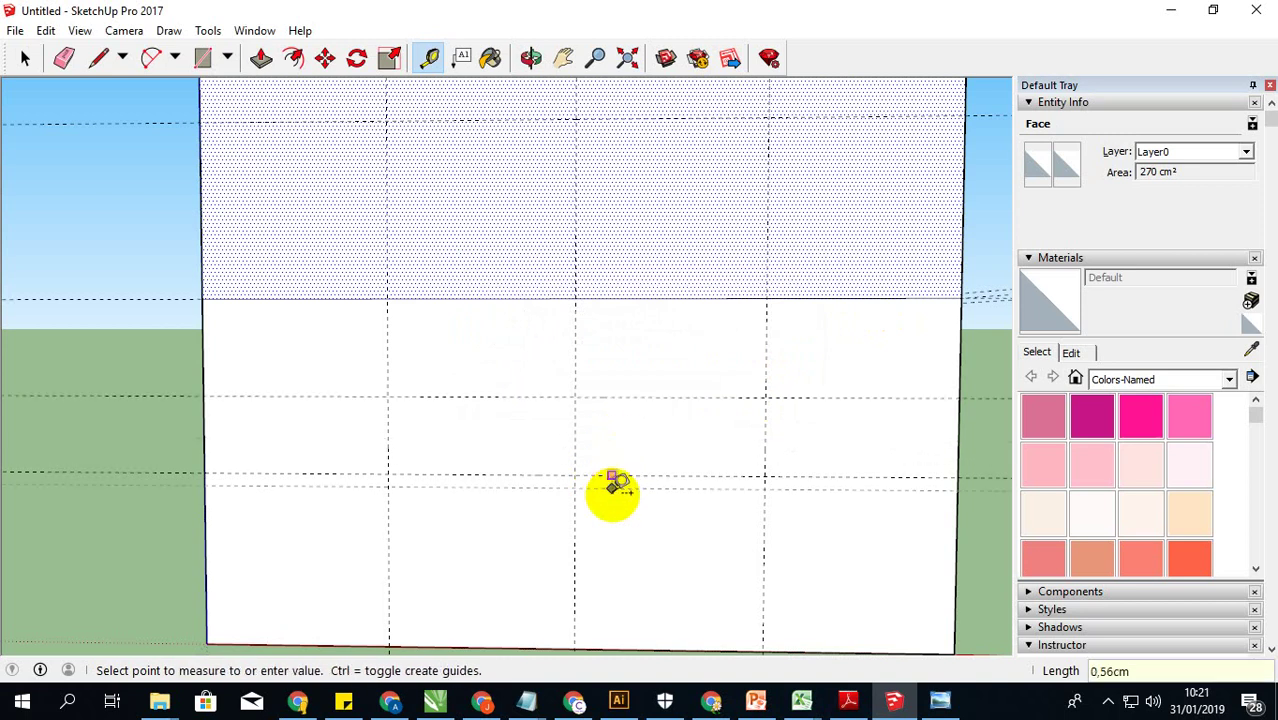
text(5)
key(Return)
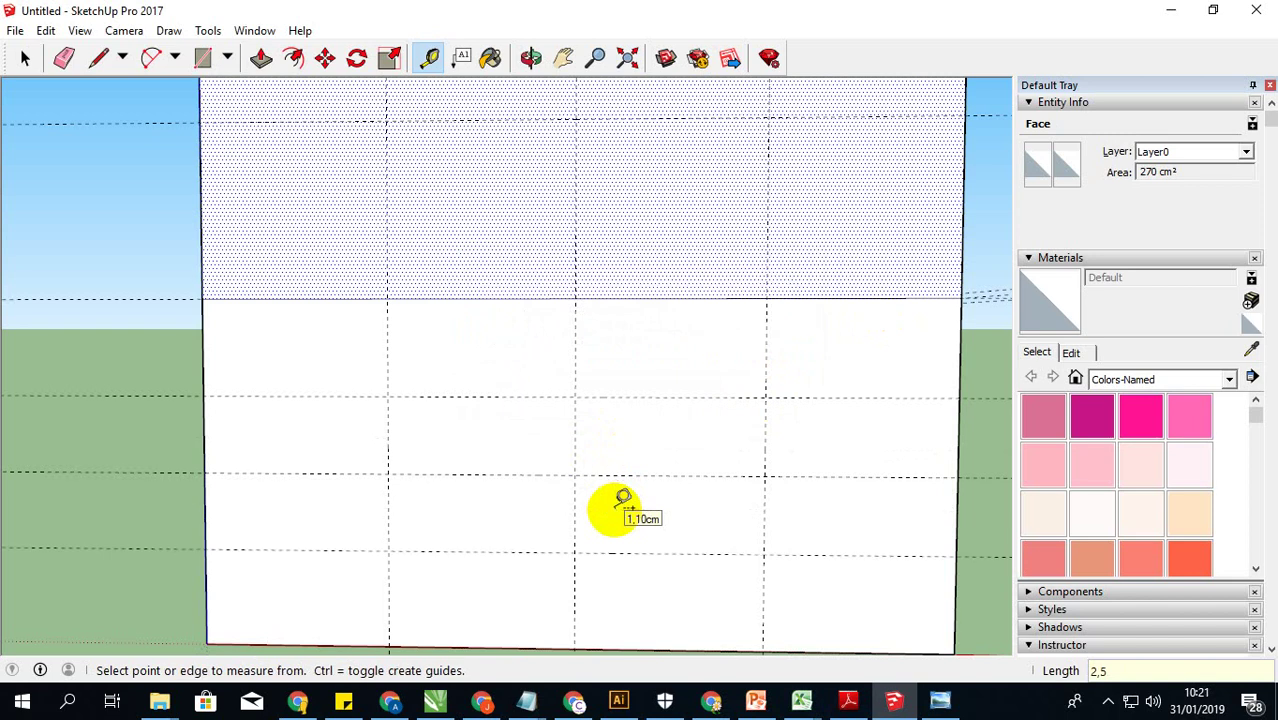
scroll(616, 451, down, 2)
scroll(585, 499, up, 1)
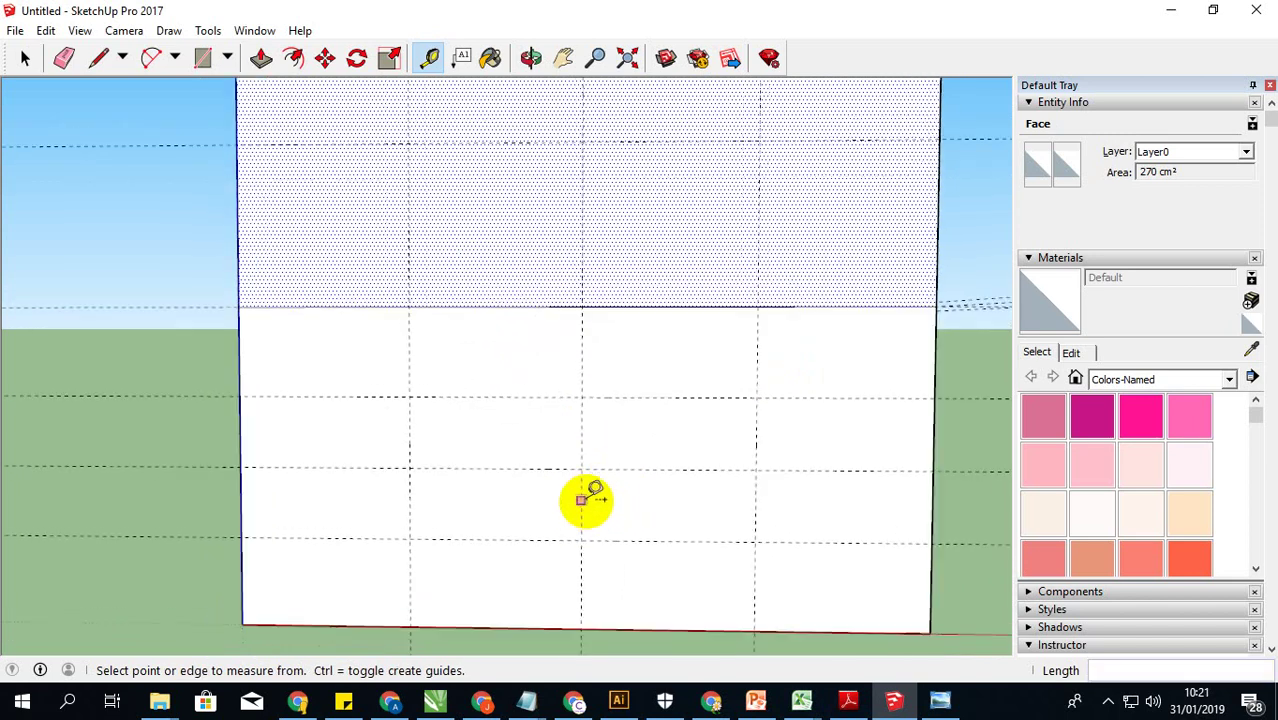
click(27, 62)
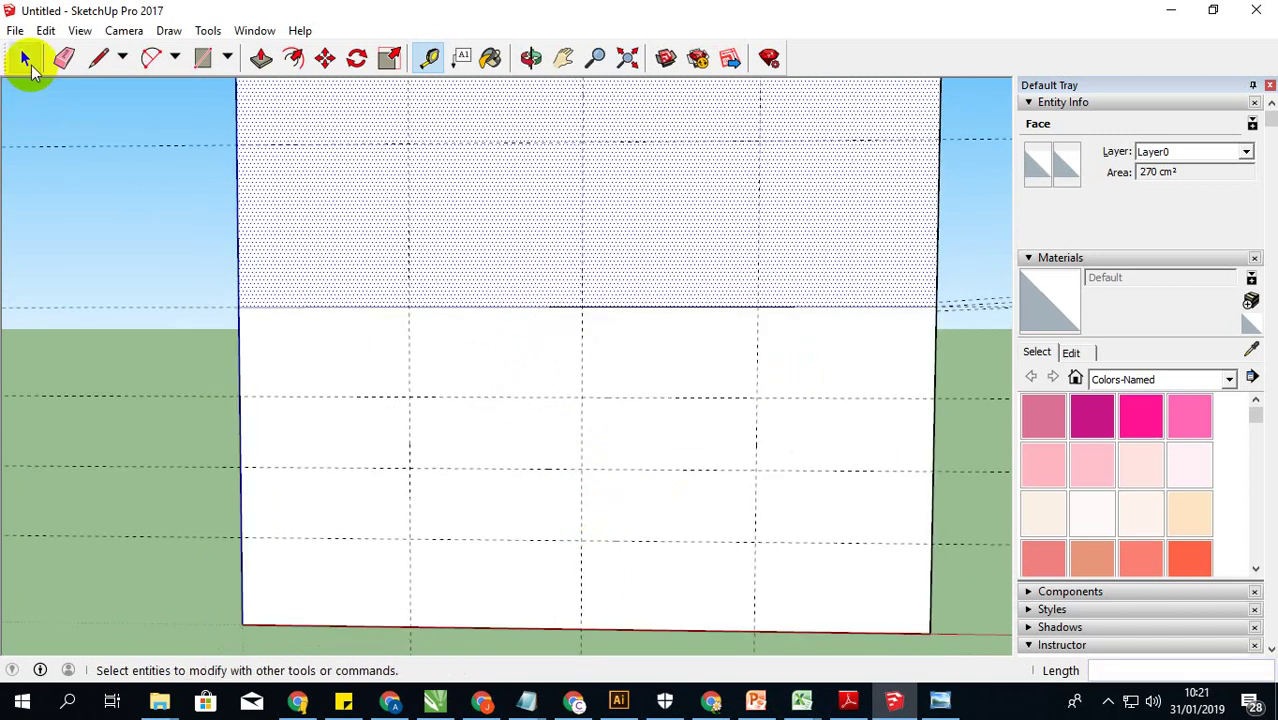
Step: Trace a rectangle with the Line tool through the four guide intersections
click(99, 57)
click(409, 397)
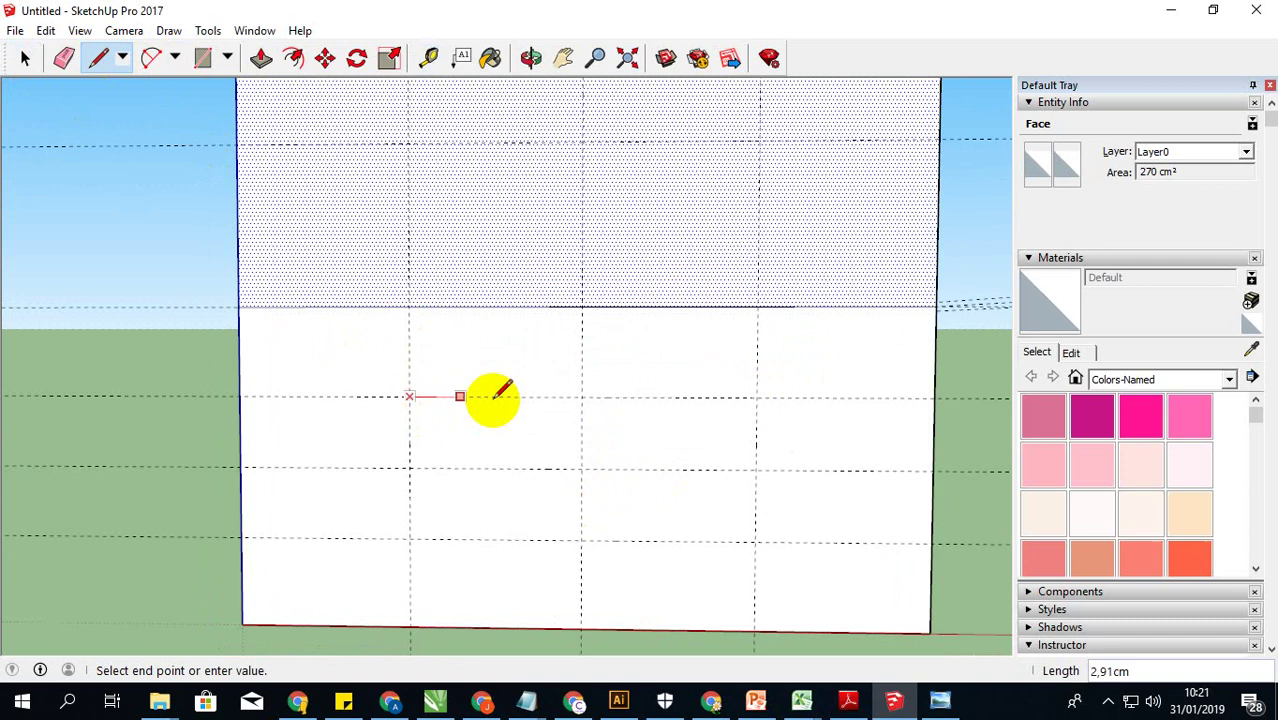
click(757, 397)
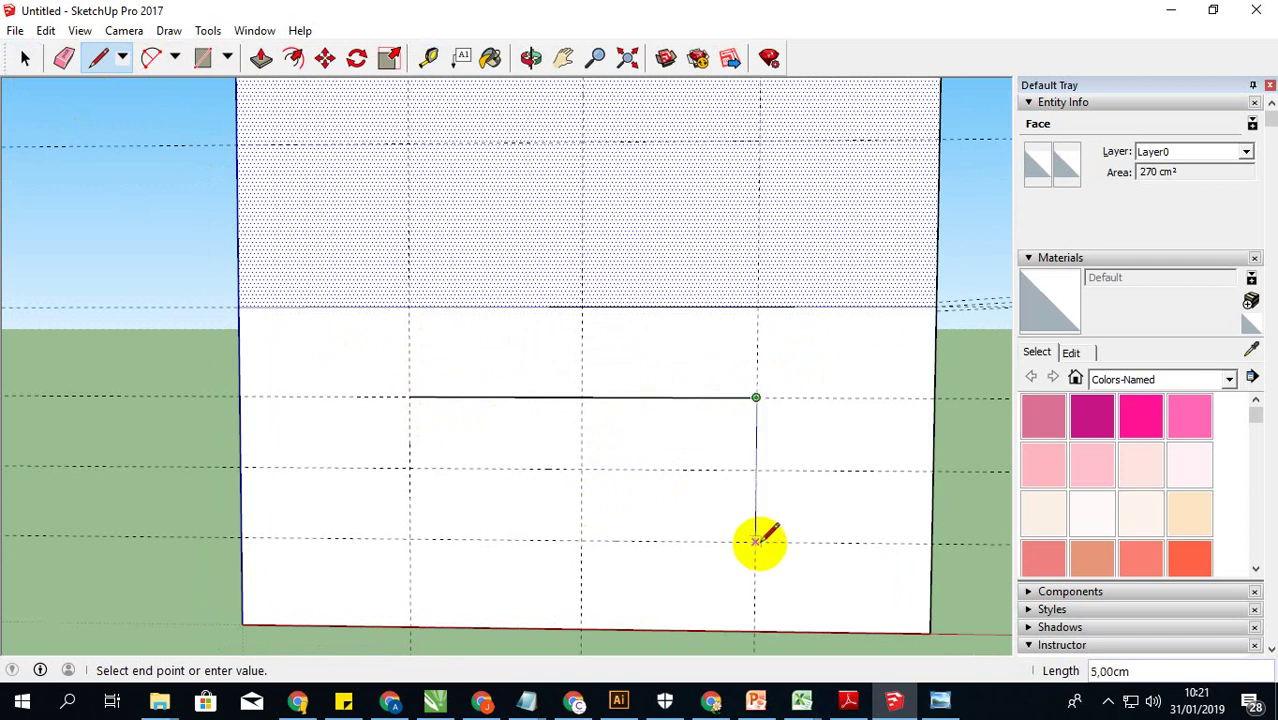
click(756, 541)
click(410, 538)
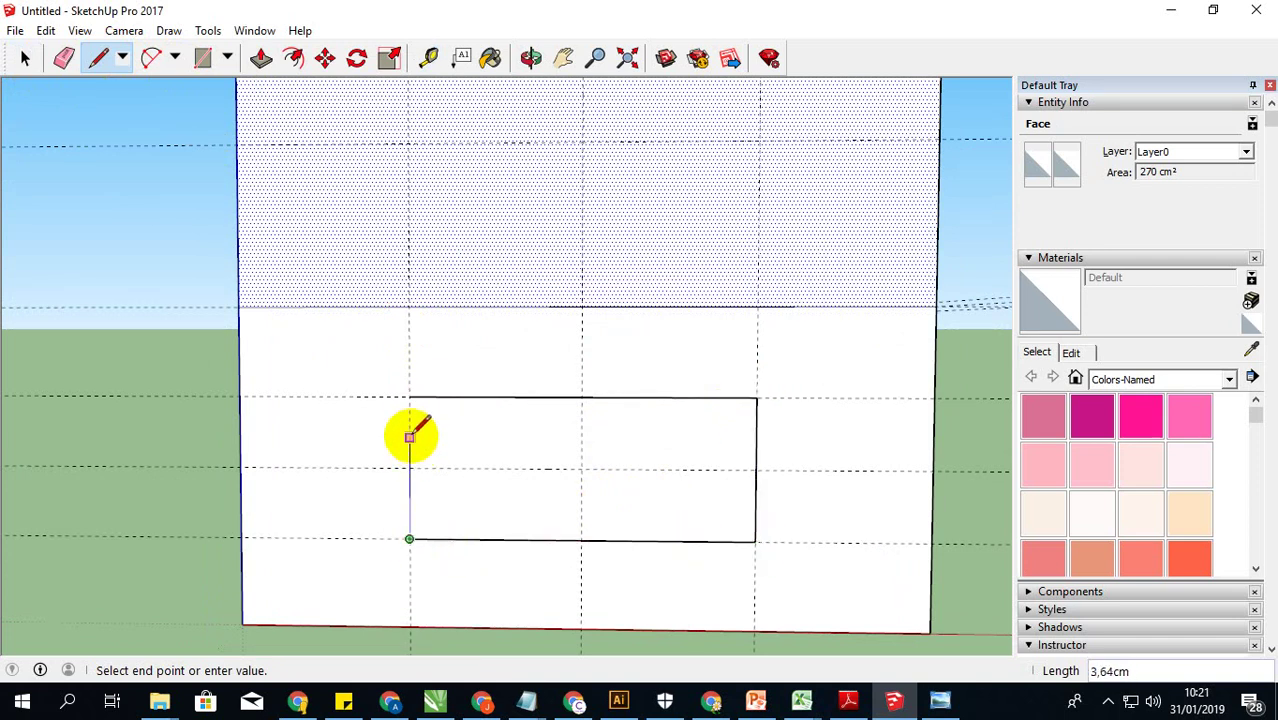
click(409, 397)
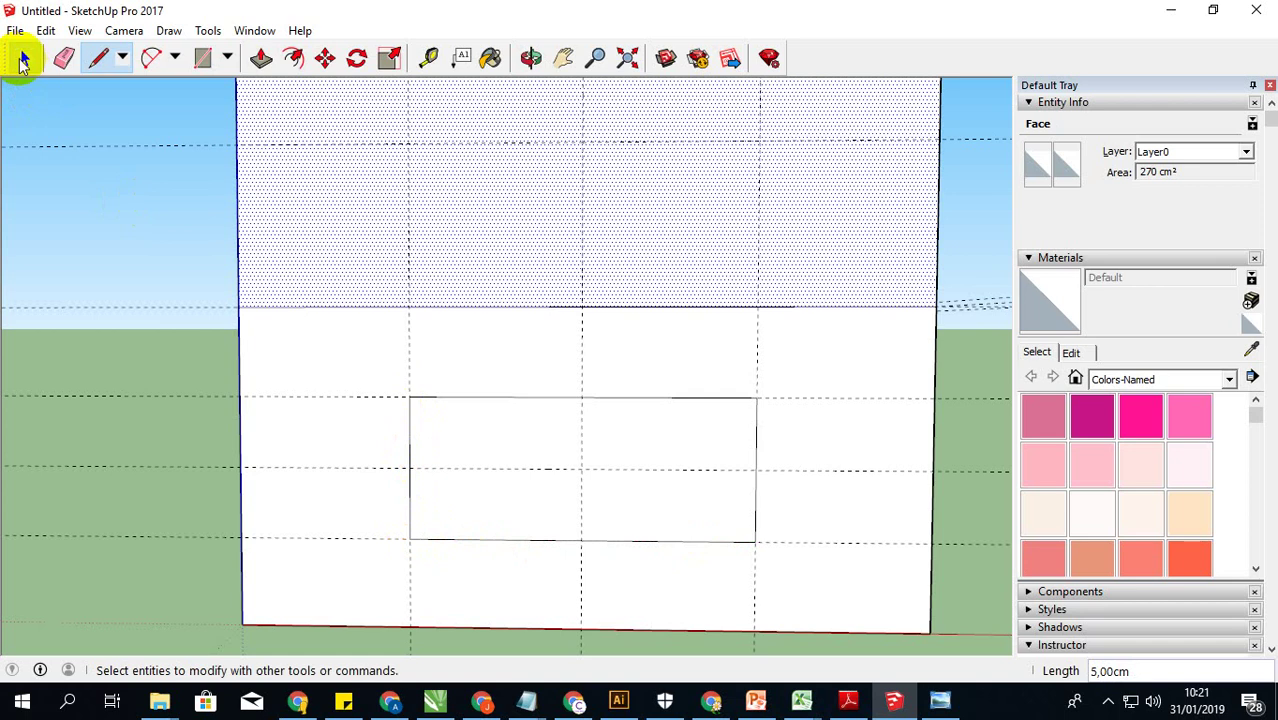
click(25, 58)
Step: Offset guides 1 cm inside the rectangle's top, left and right edges
click(430, 60)
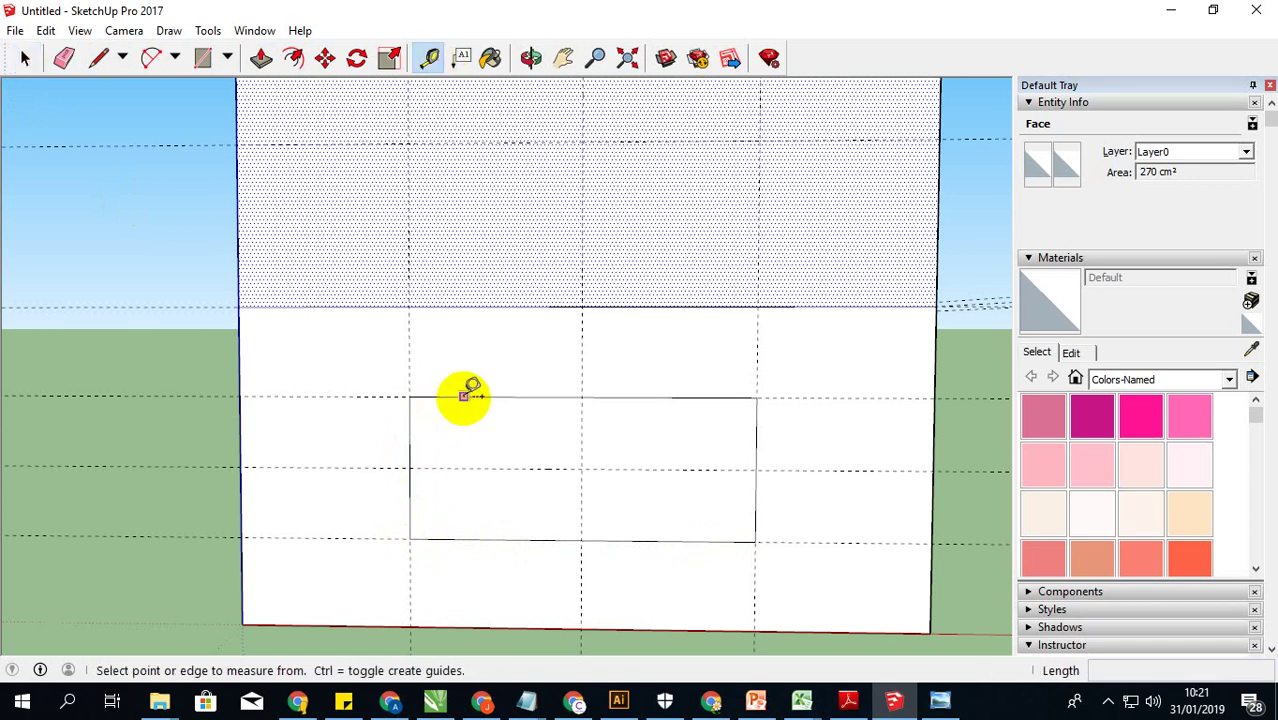
click(465, 398)
text(1)
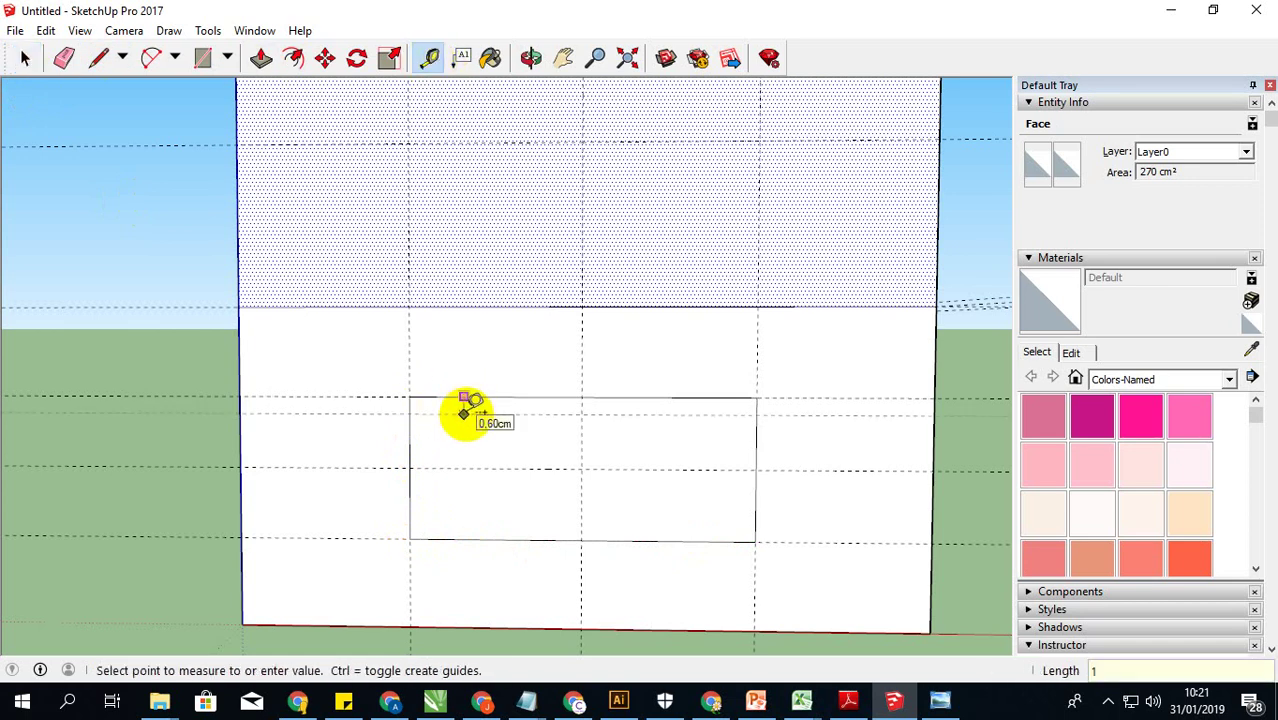
click(464, 416)
click(409, 451)
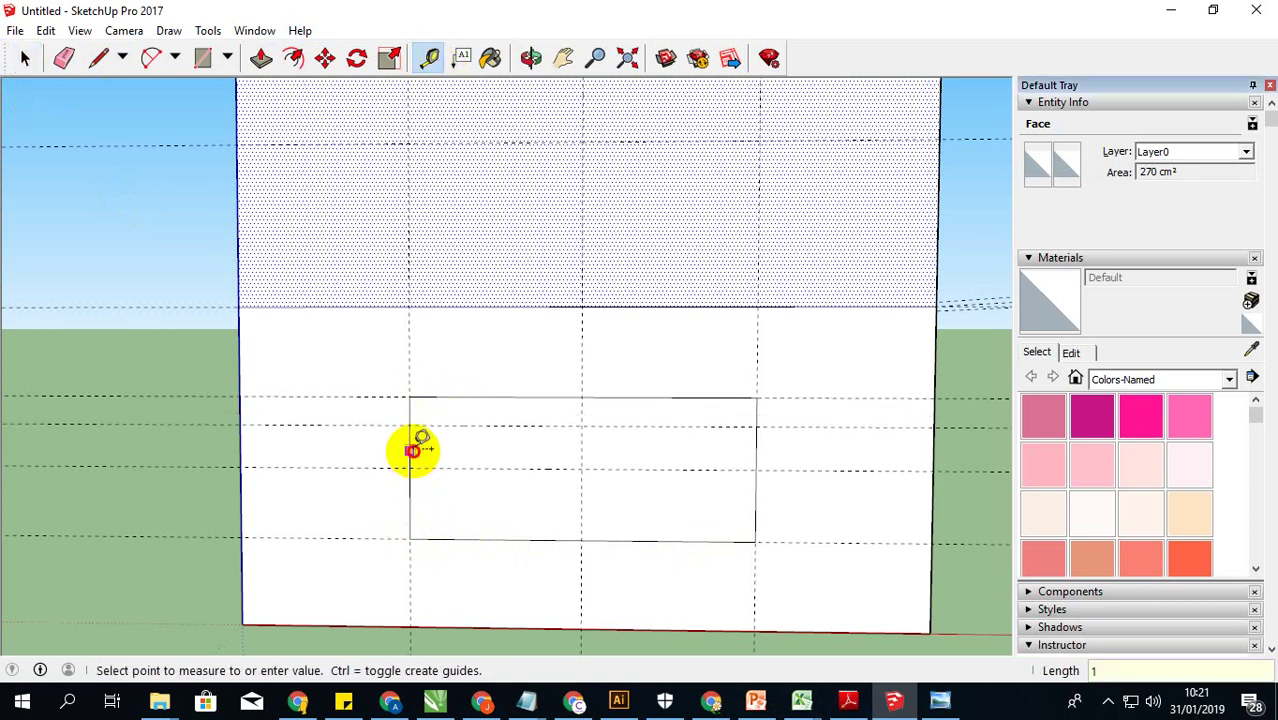
click(437, 449)
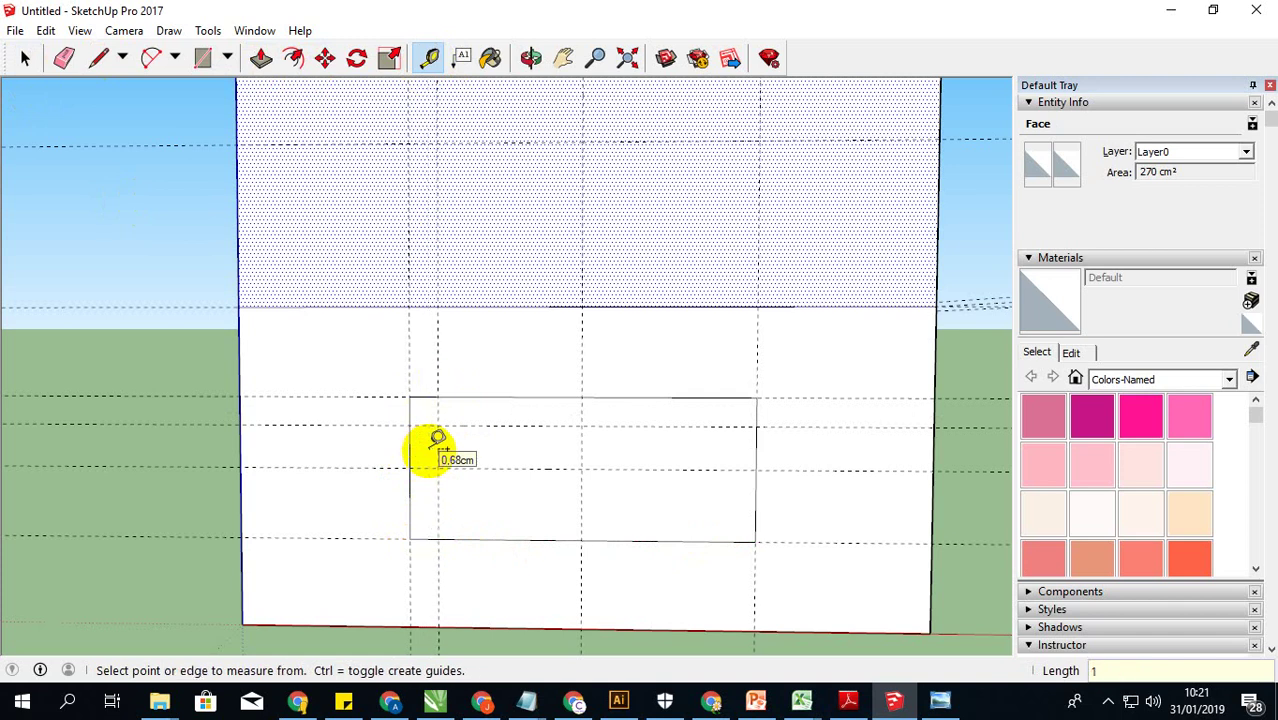
click(756, 448)
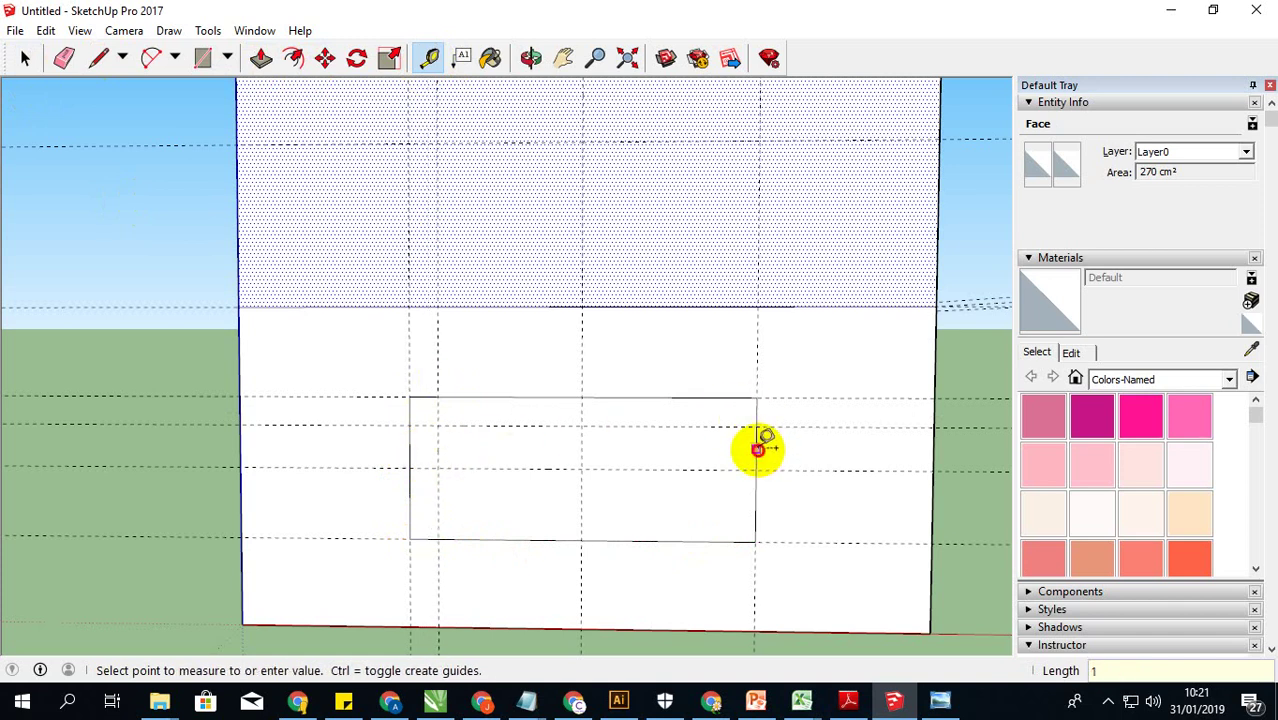
key(Return)
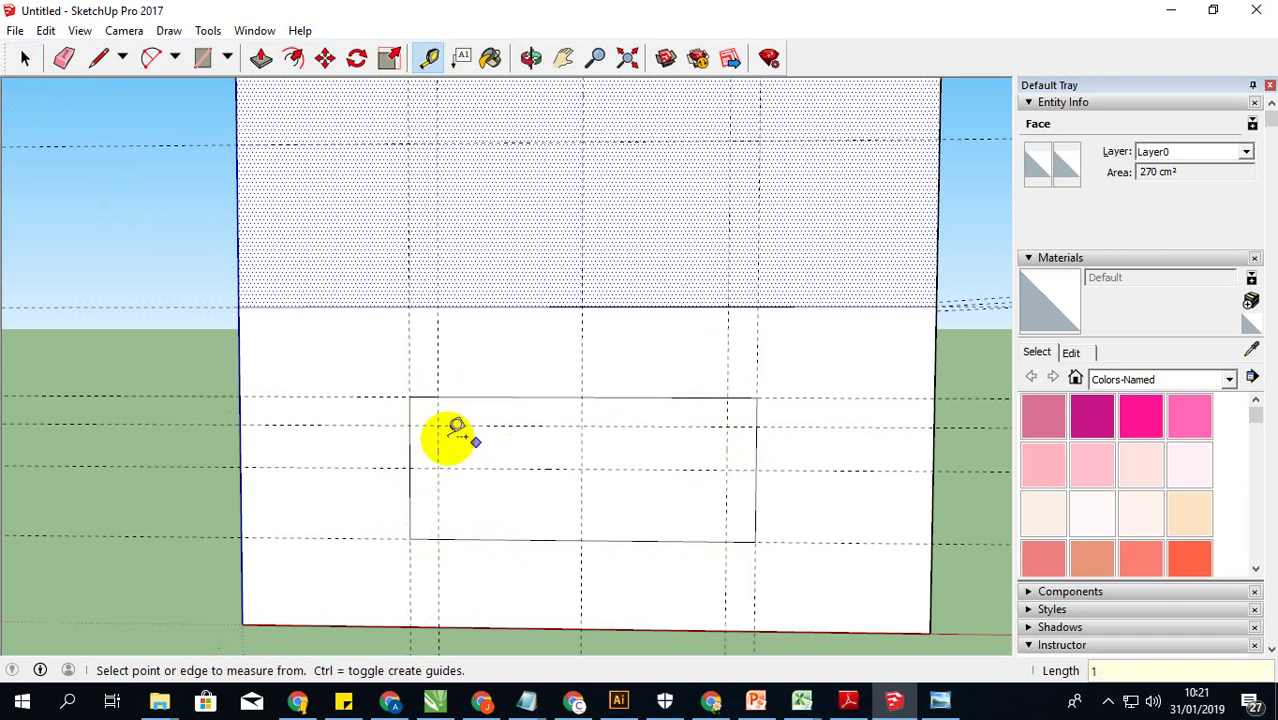
scroll(410, 424, up, 1)
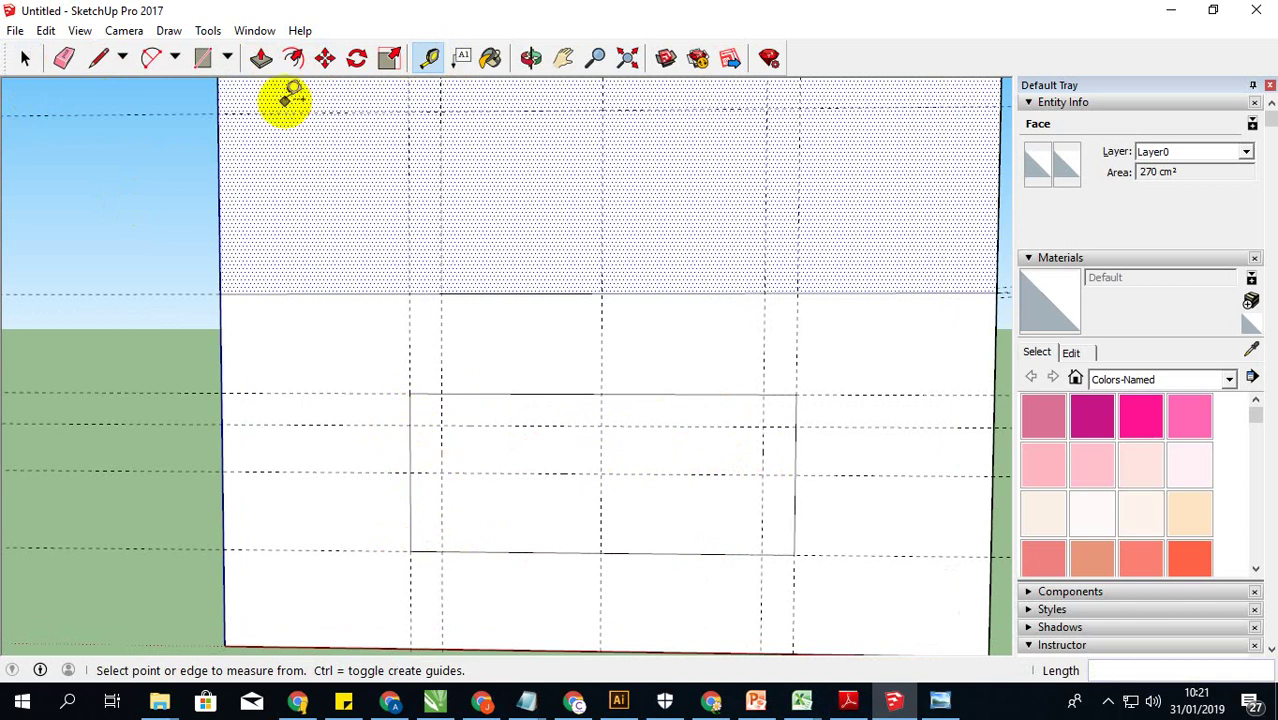
Step: Round the rectangle's top-left and top-right corners with 1 cm arcs
click(145, 57)
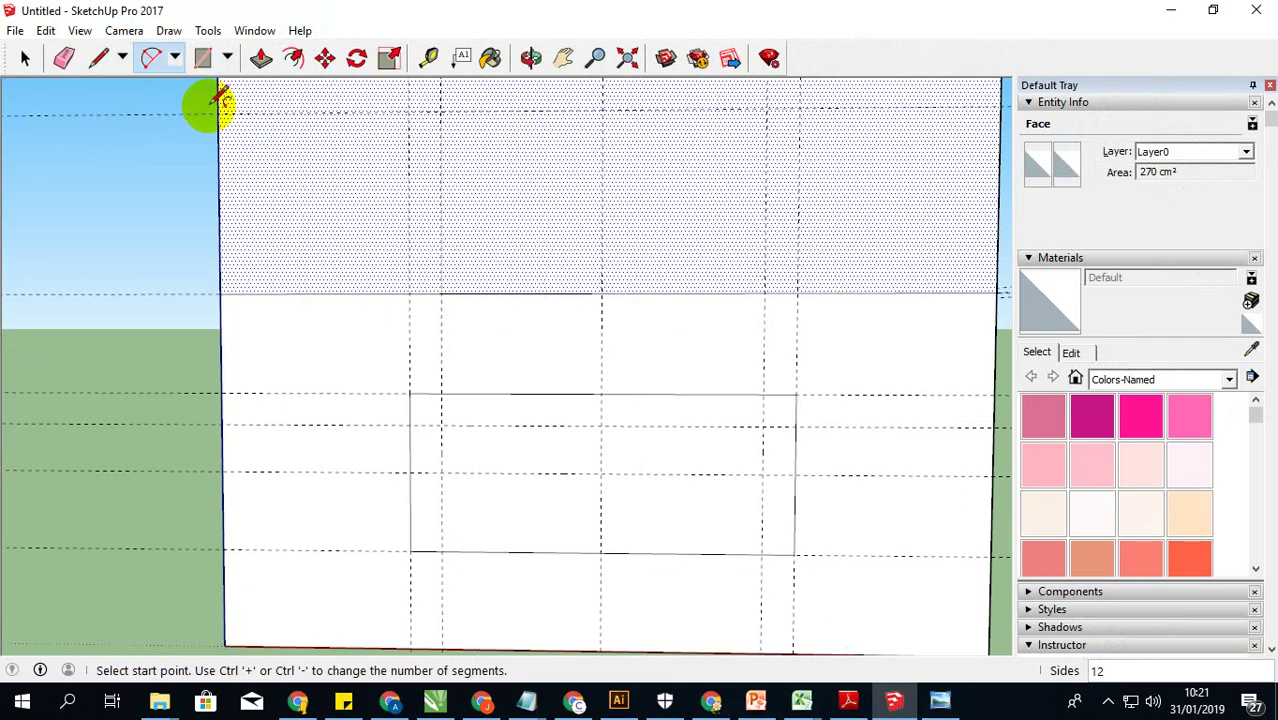
click(410, 424)
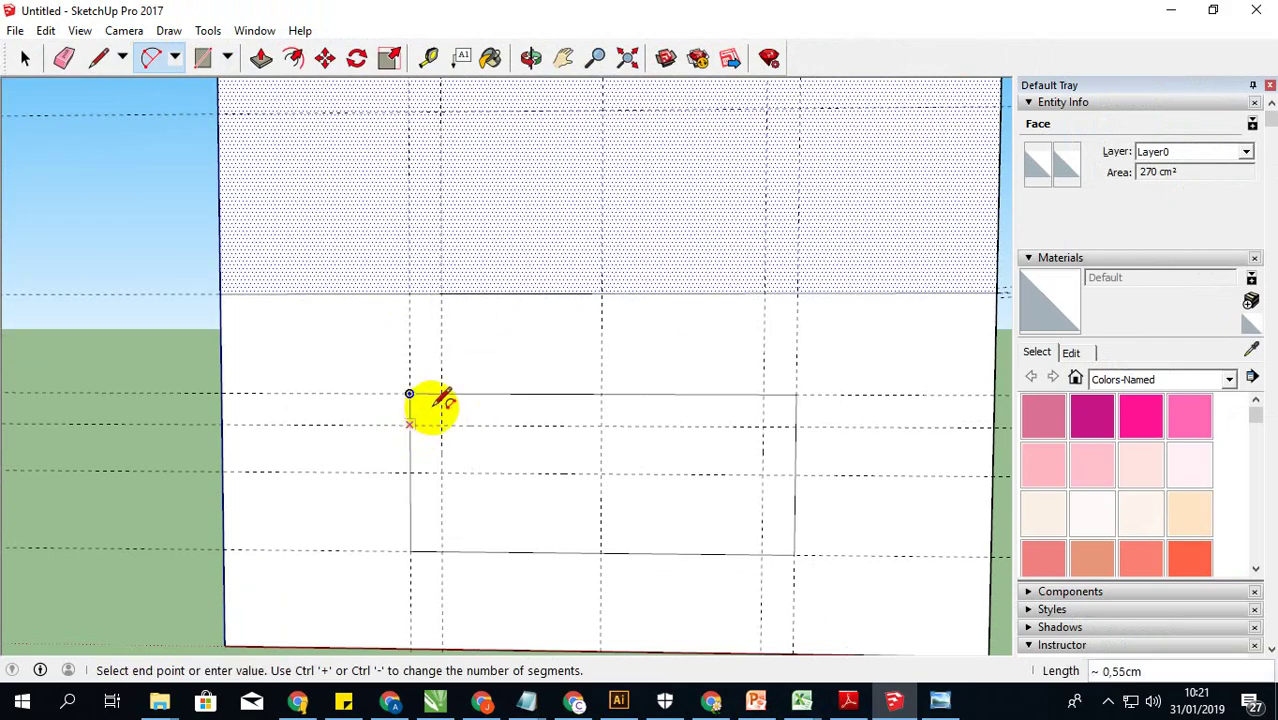
click(441, 394)
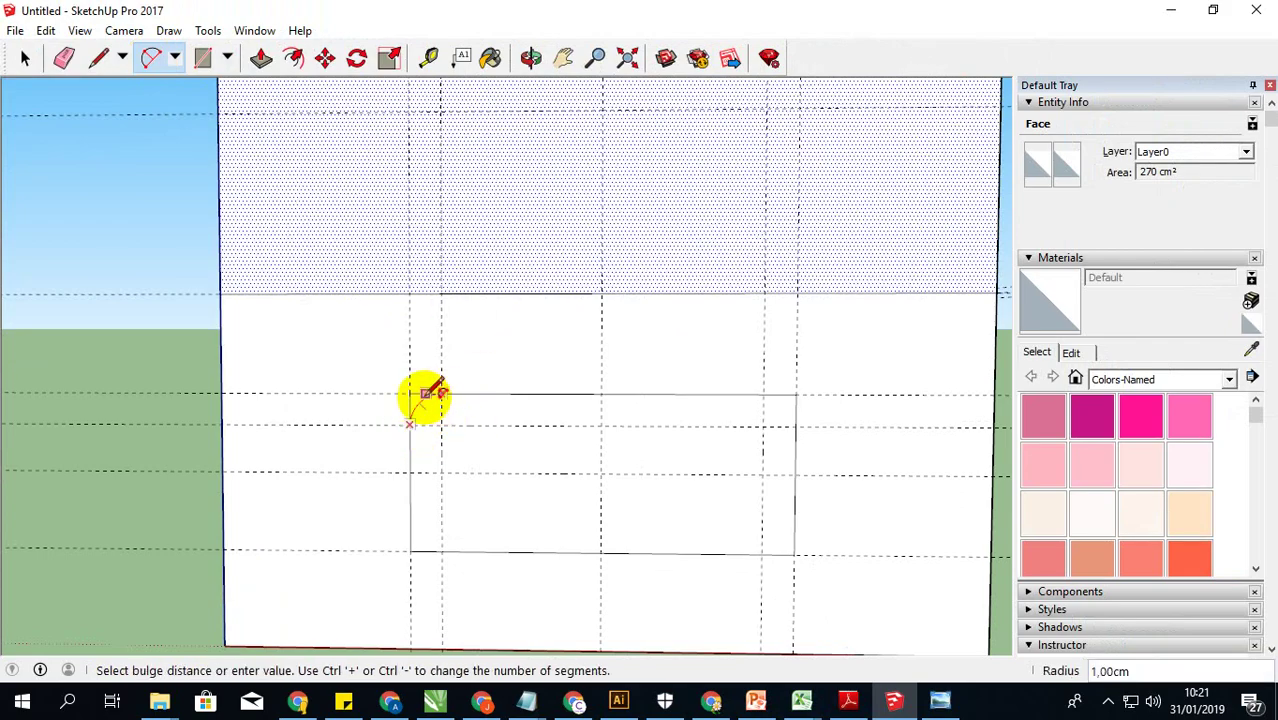
click(425, 395)
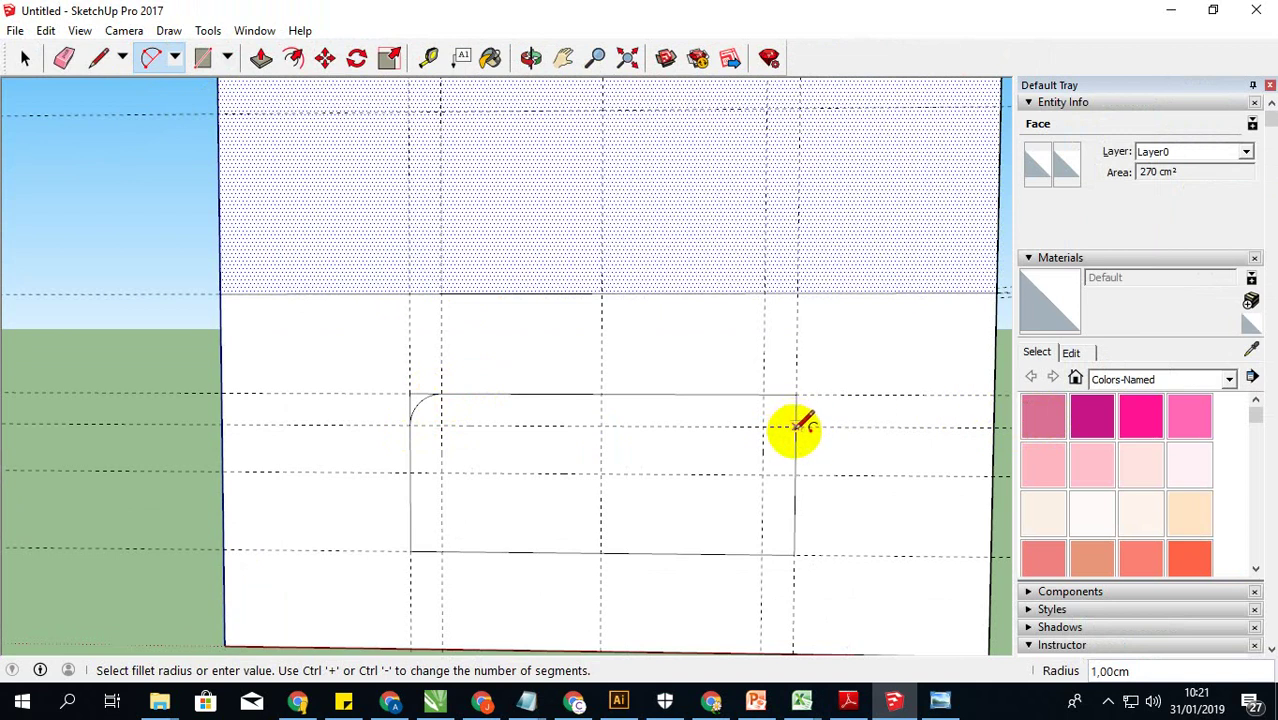
click(795, 427)
click(763, 395)
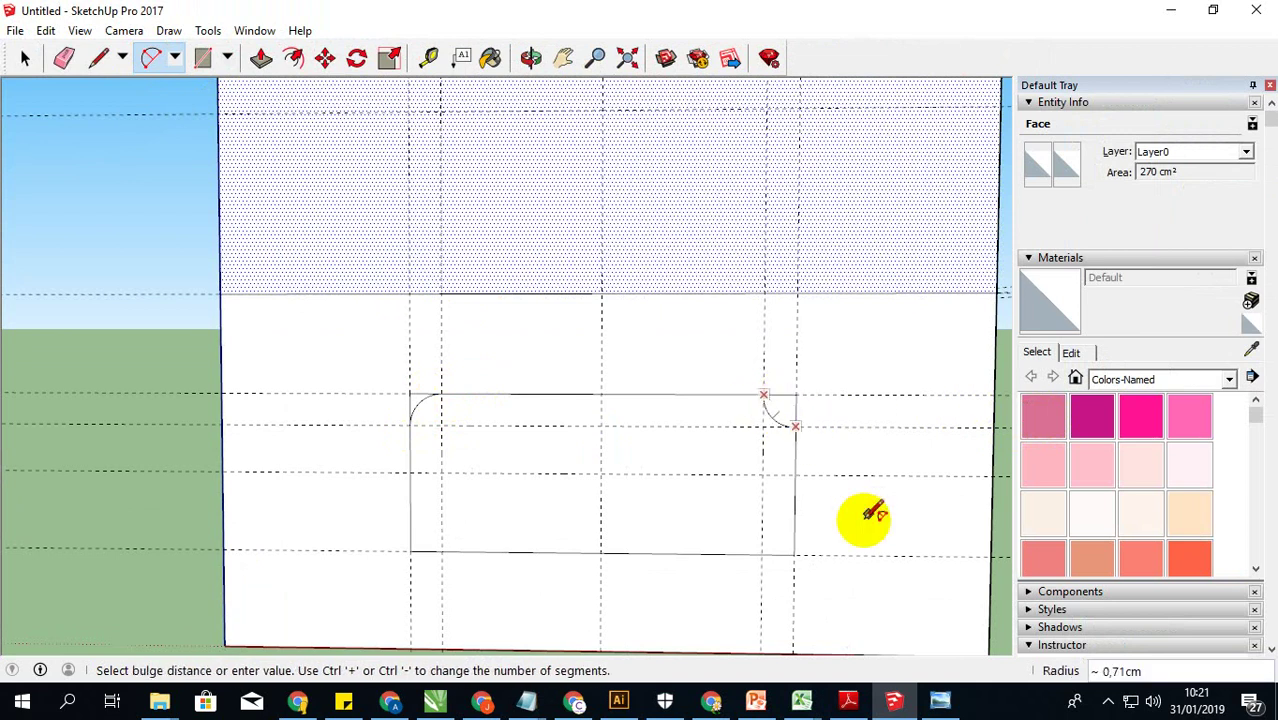
click(793, 402)
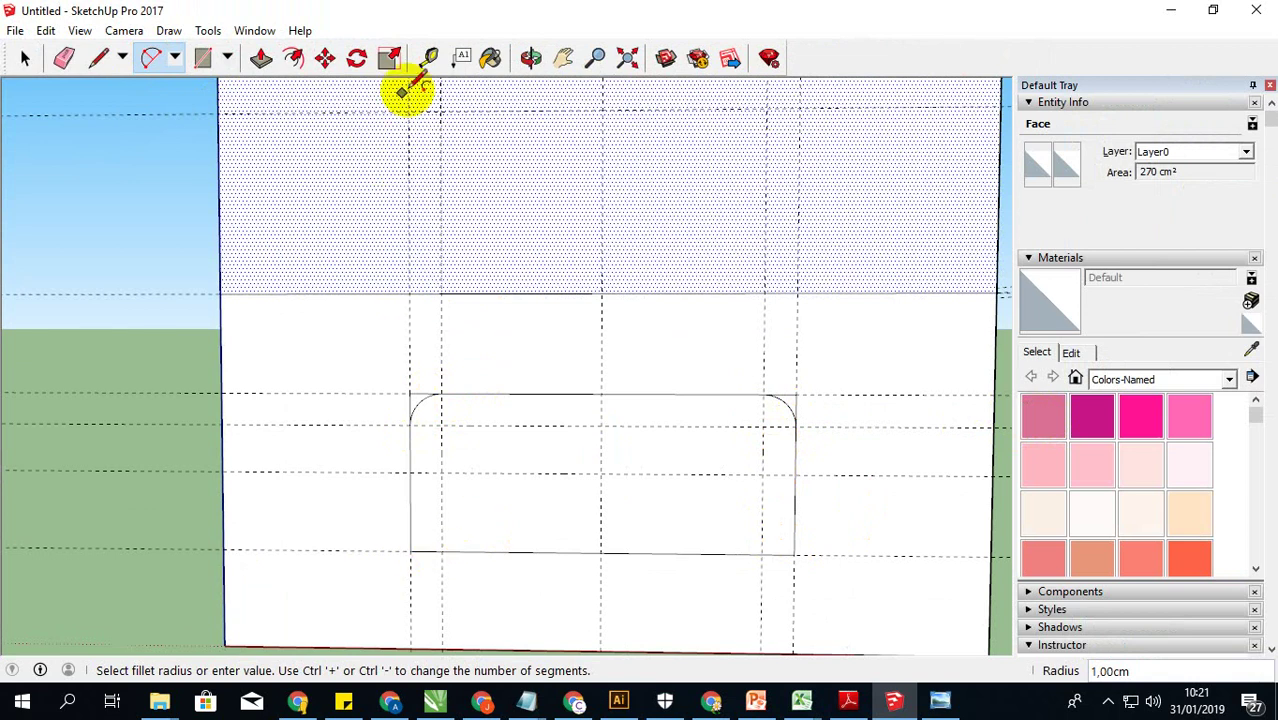
Step: Place a guide 0.5 cm above the rectangle's bottom edge
click(428, 57)
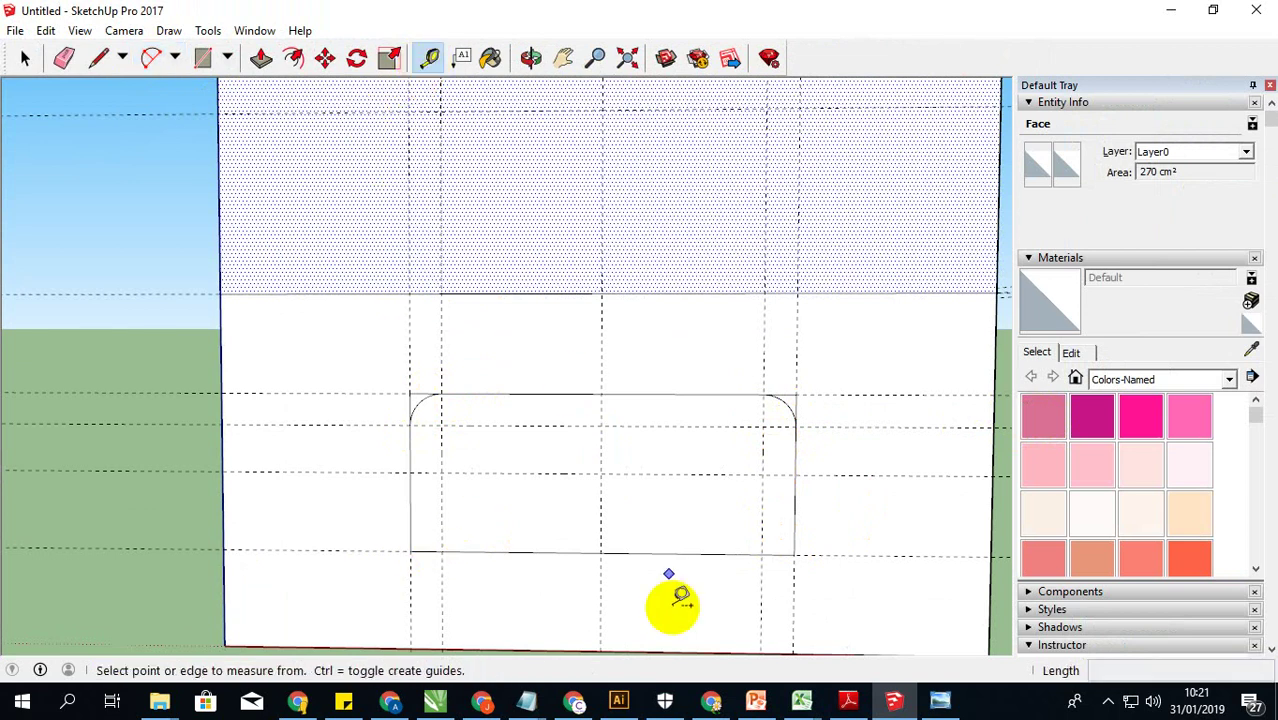
click(555, 551)
text(1)
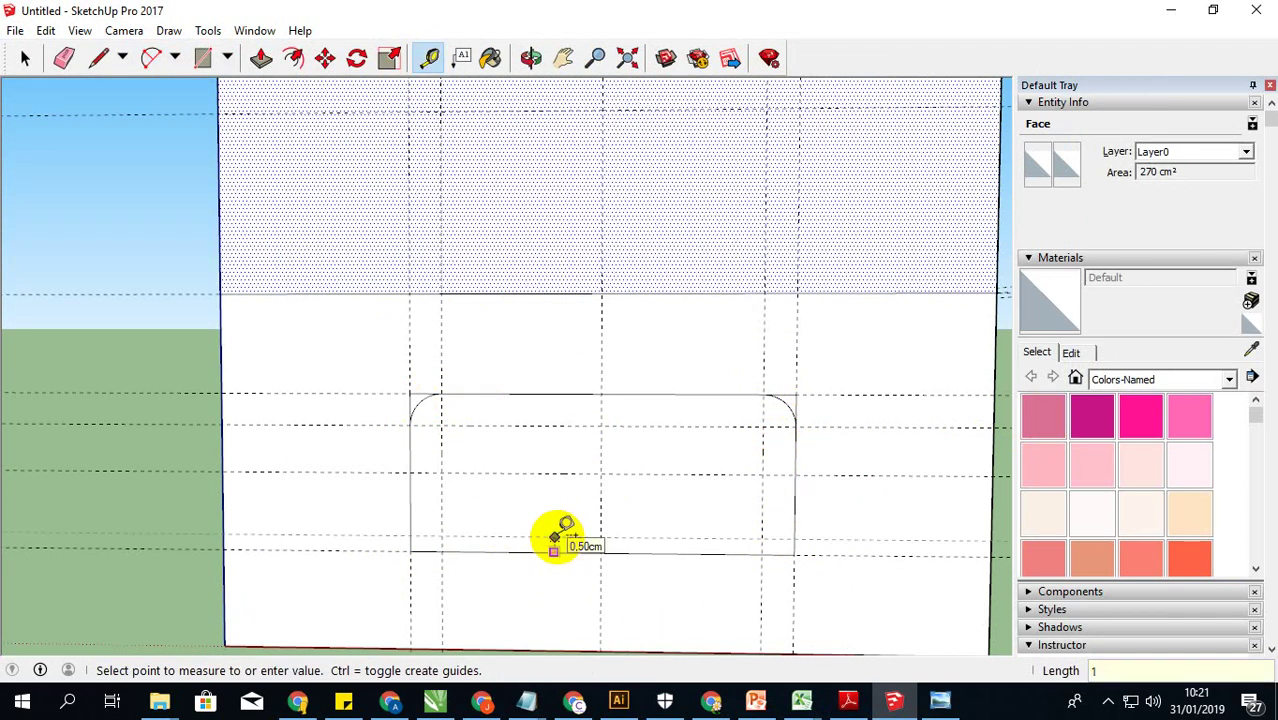
click(556, 538)
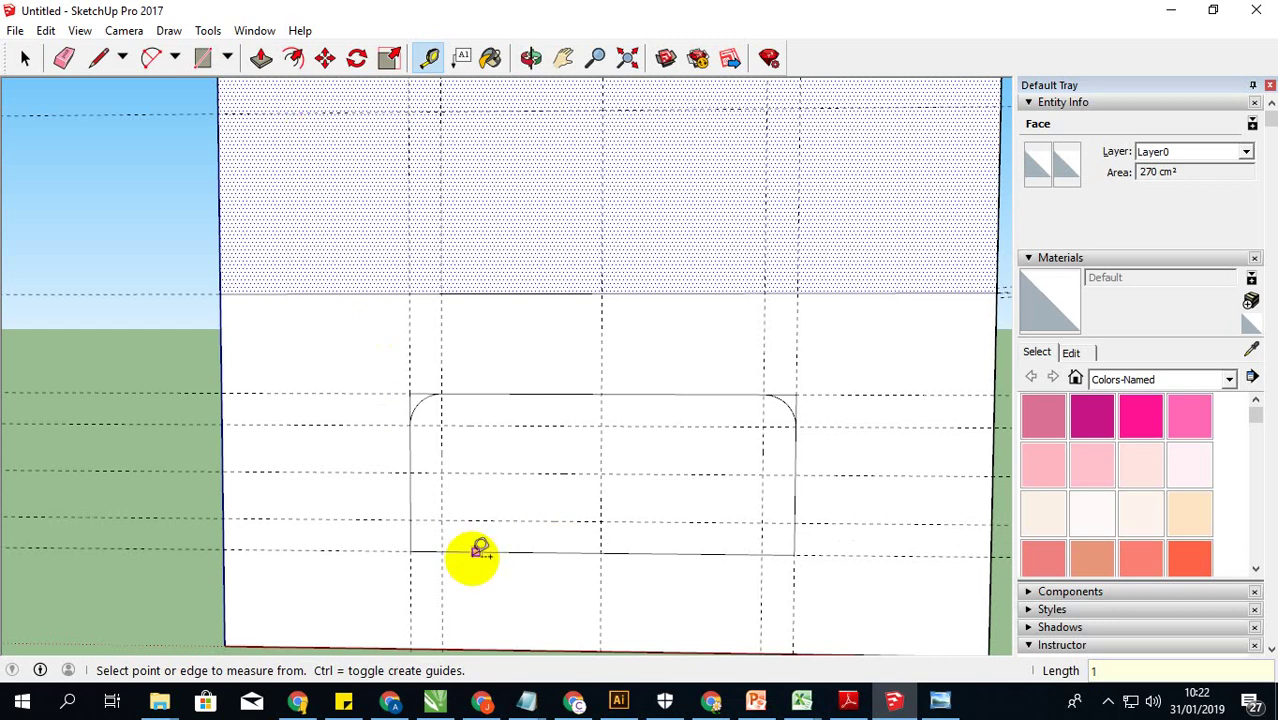
click(410, 518)
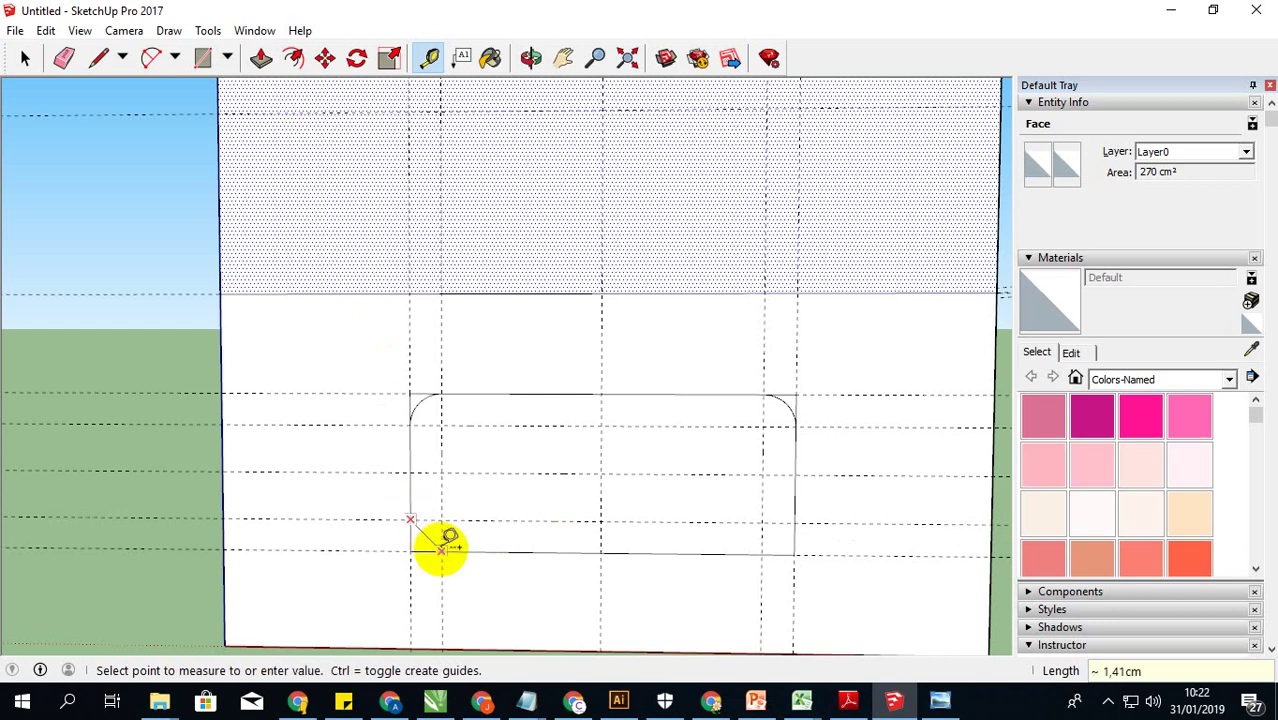
Step: Round the bottom-left and bottom-right corners with 1 cm arcs
click(150, 58)
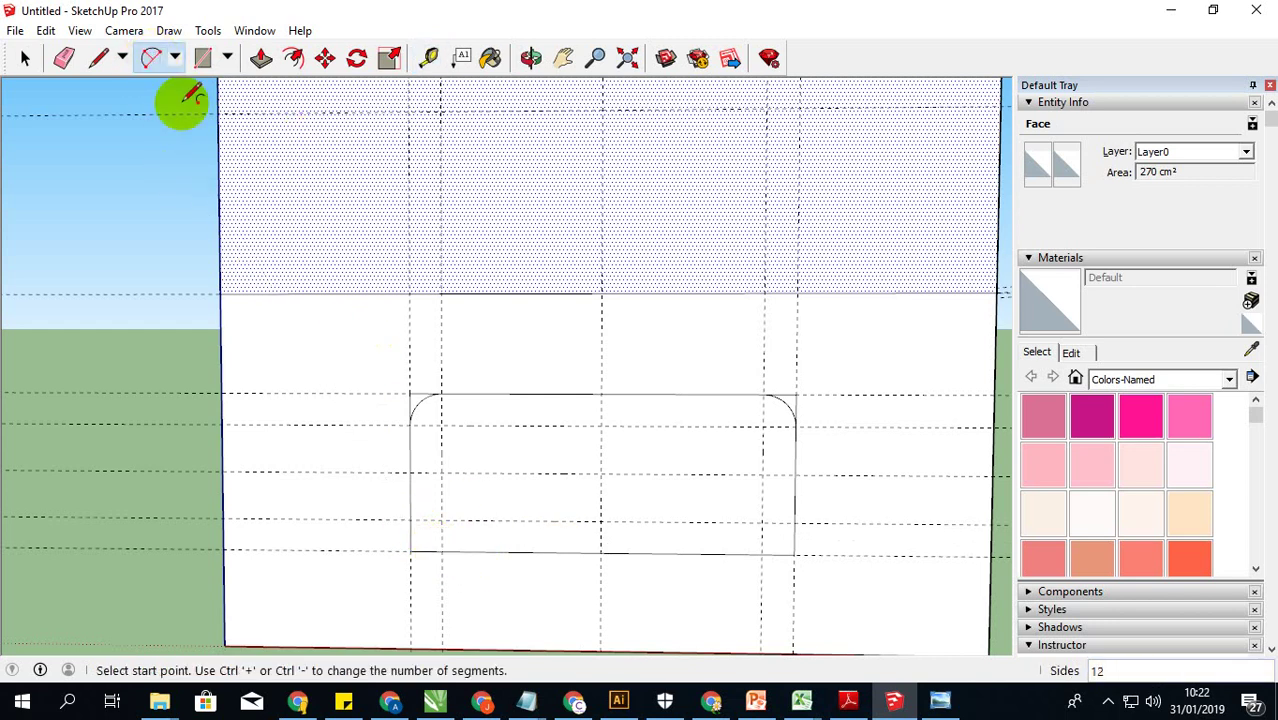
click(410, 518)
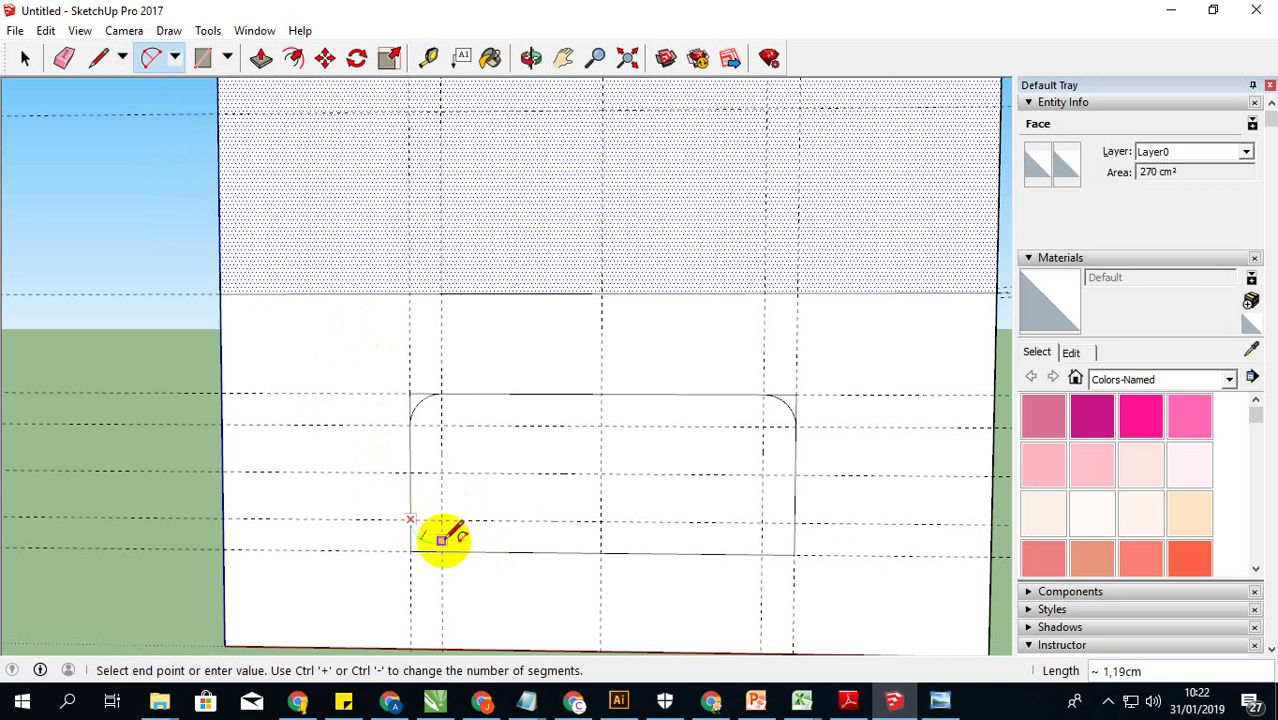
click(441, 550)
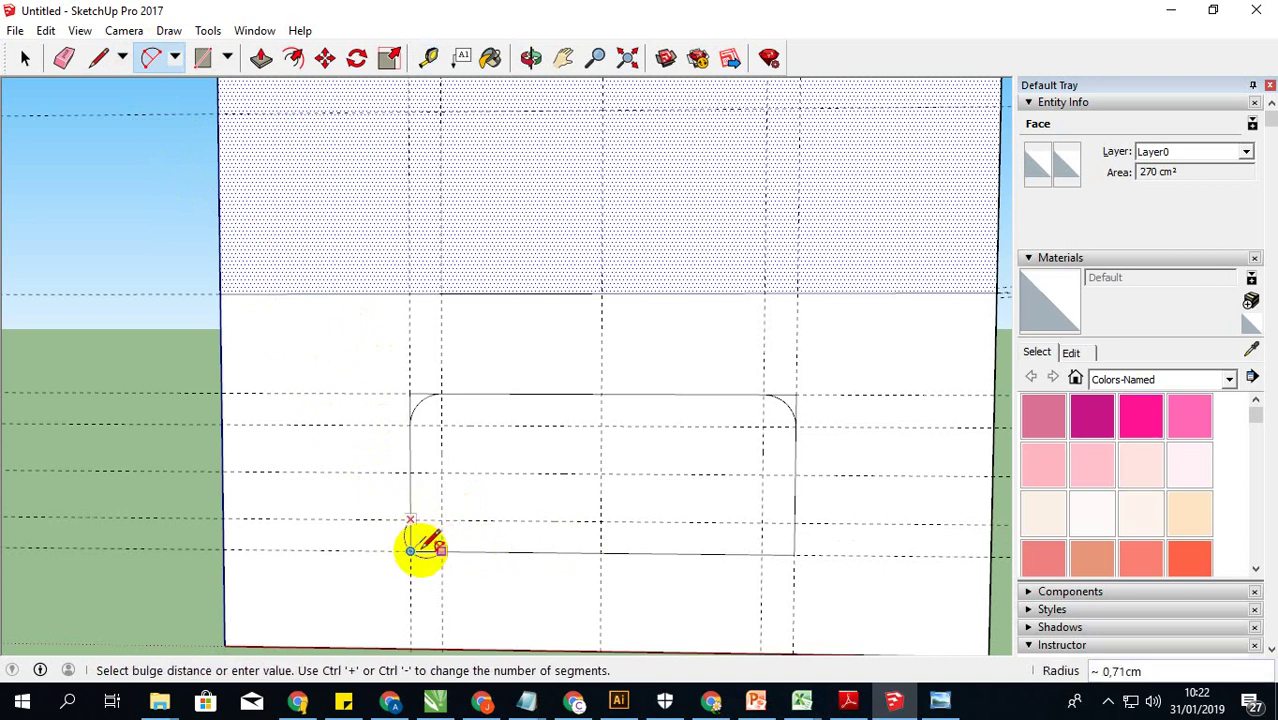
click(420, 542)
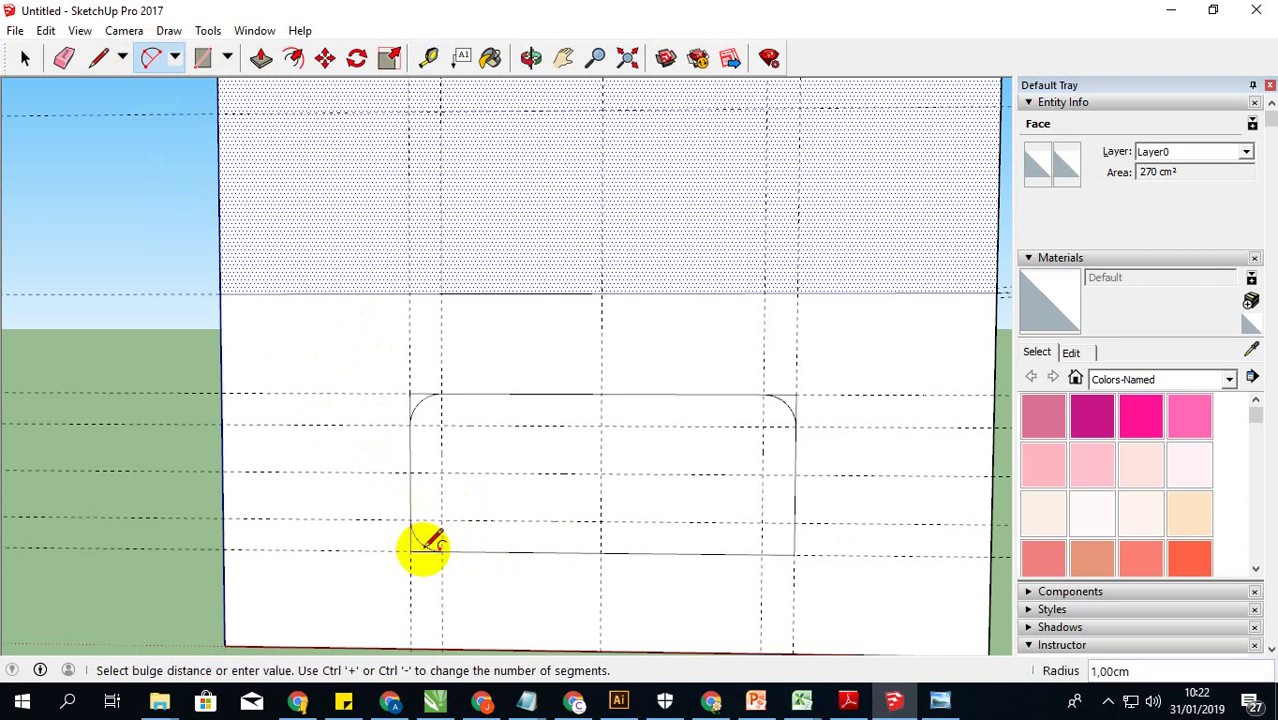
click(762, 552)
click(795, 522)
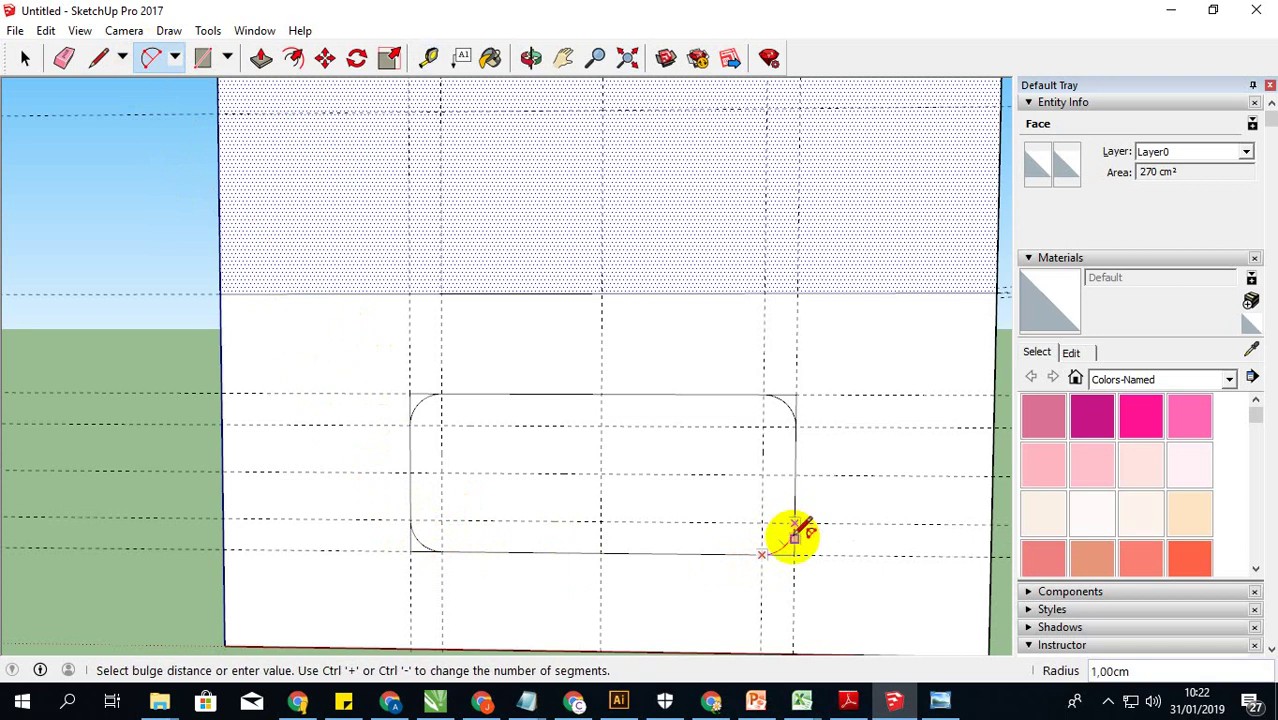
click(793, 537)
click(25, 60)
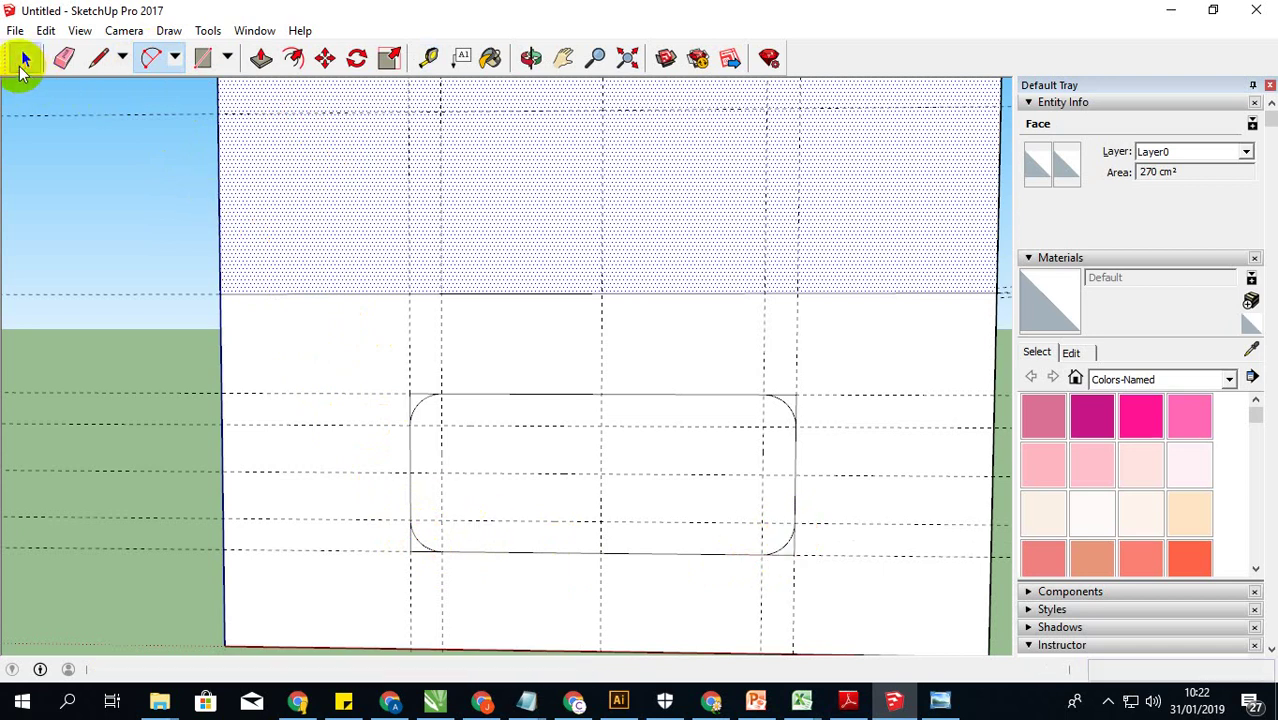
Step: Erase the leftover straight edge at the rectangle's top-left corner
click(420, 395)
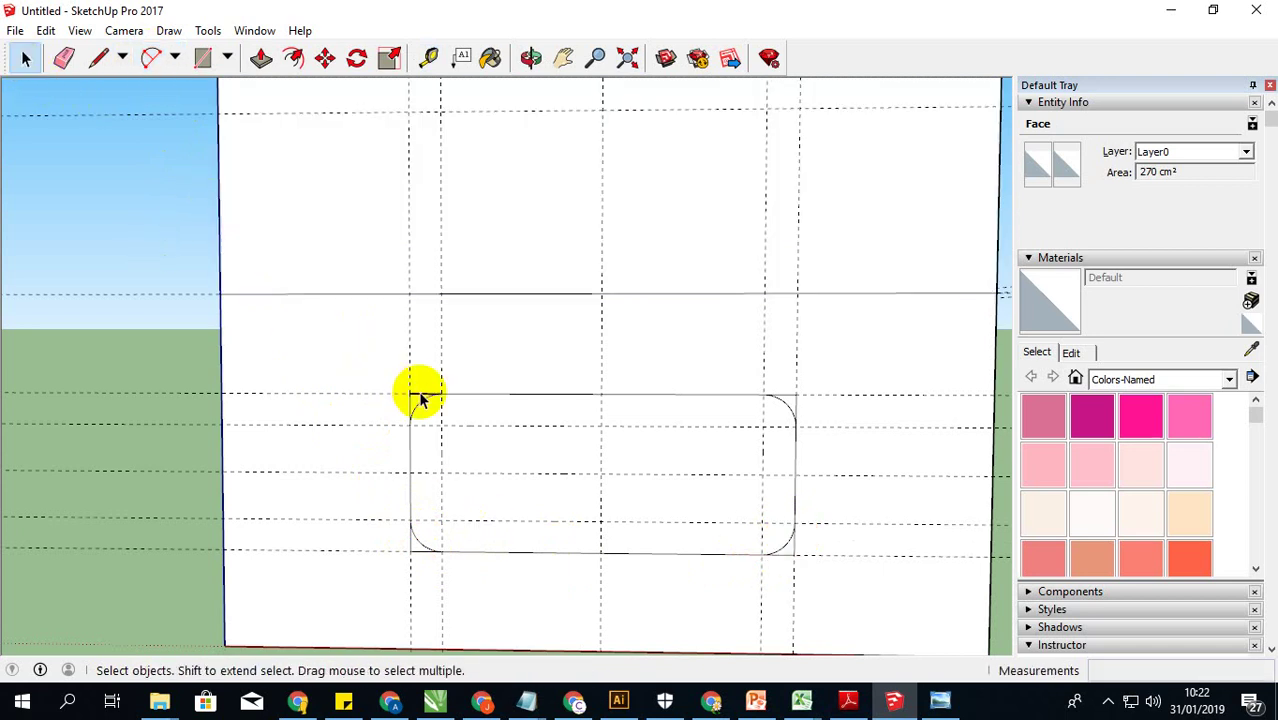
key(Delete)
right_click(410, 406)
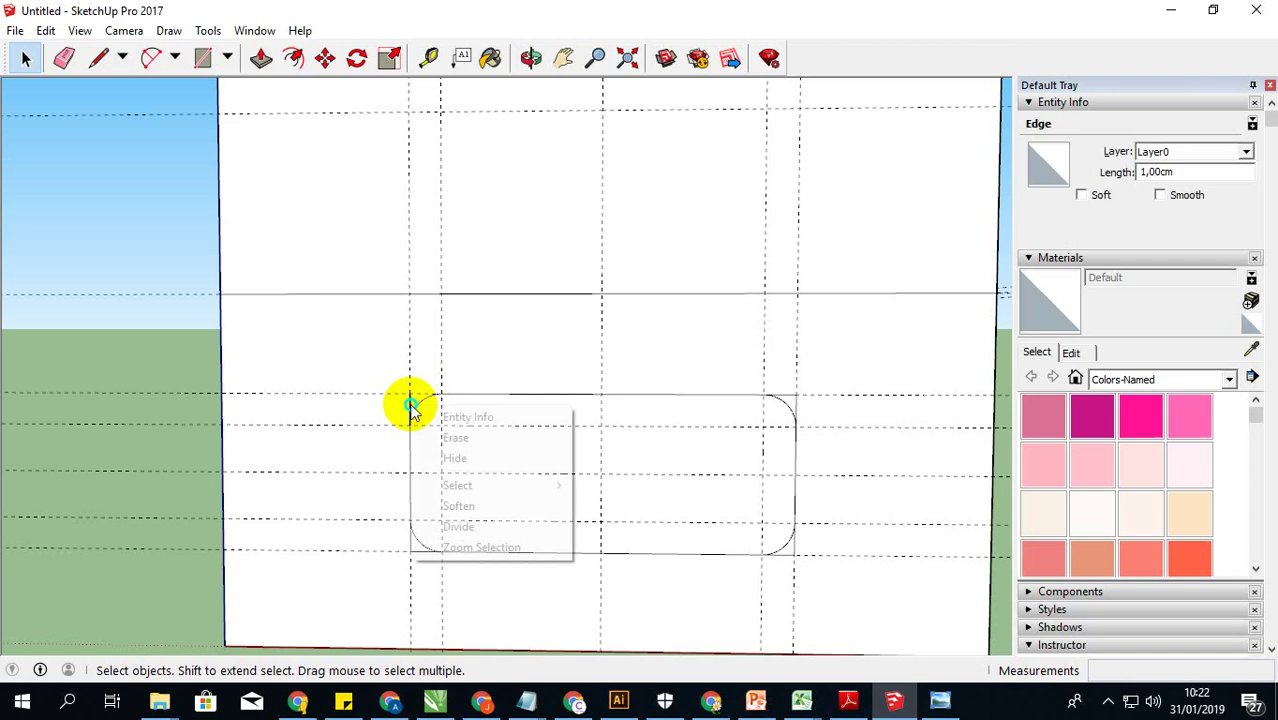
click(462, 438)
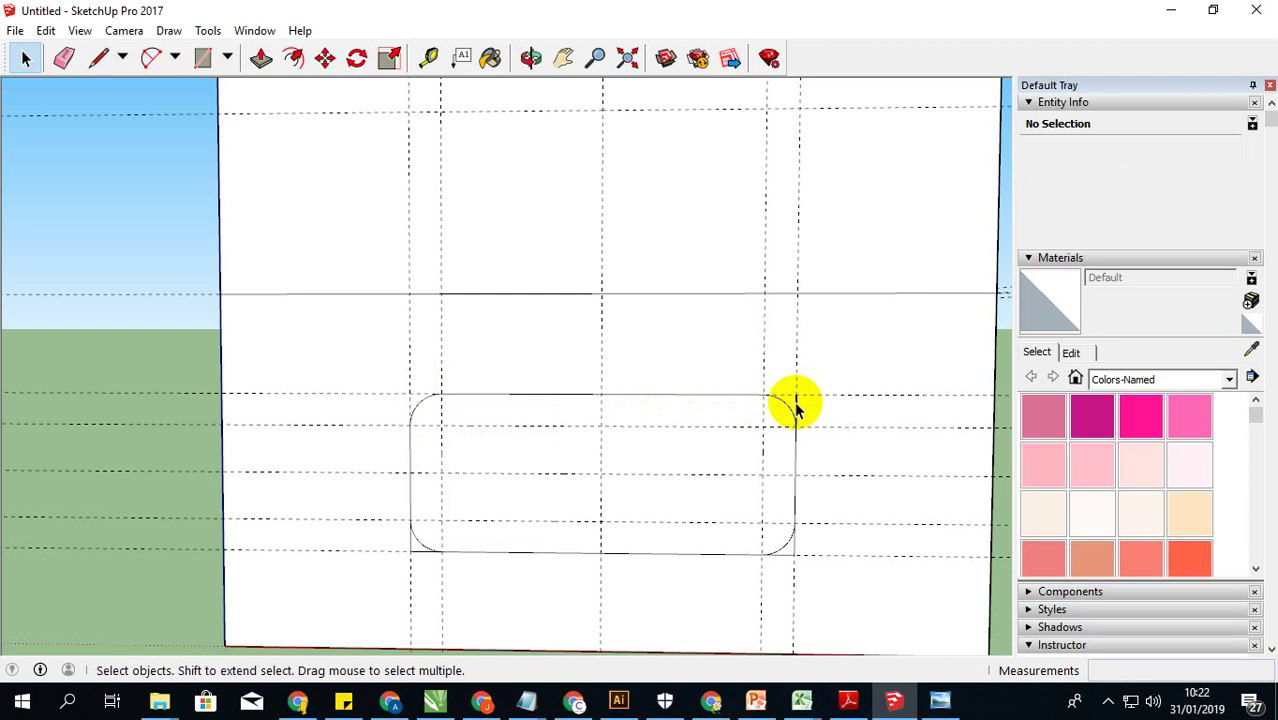
Step: Check the bottom corners for leftover edges and zoom out over the face
click(793, 548)
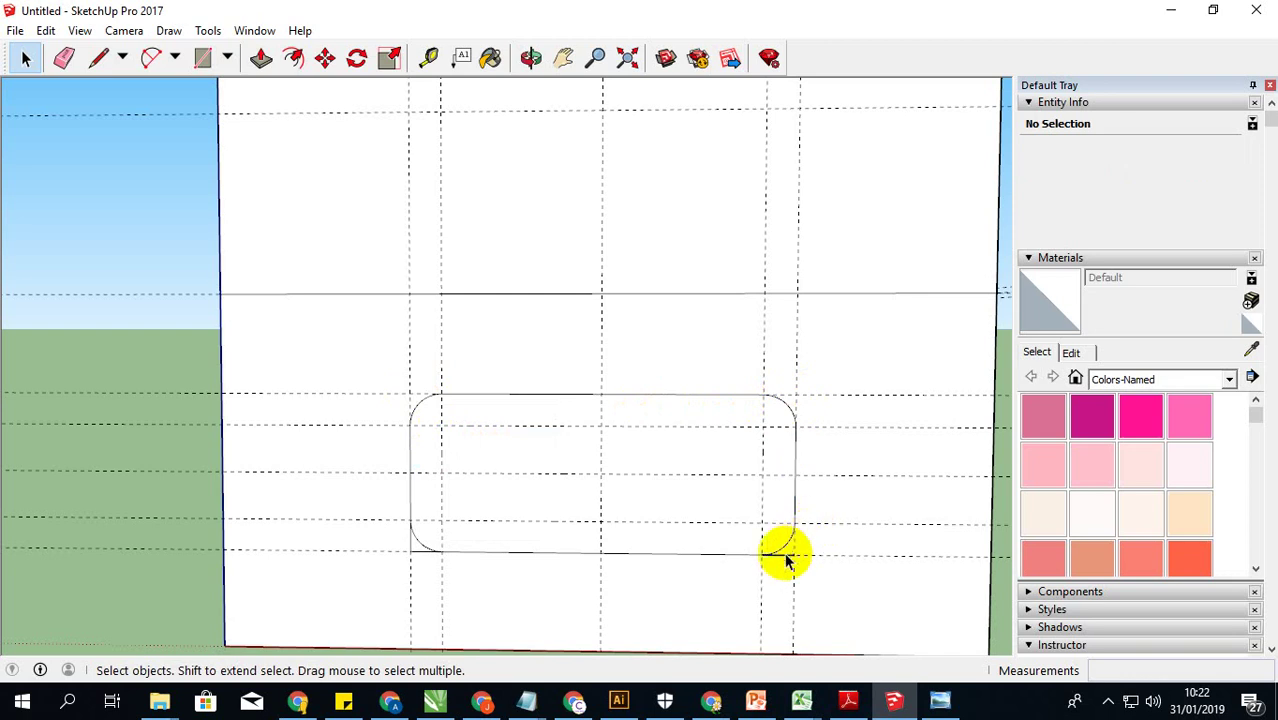
click(420, 555)
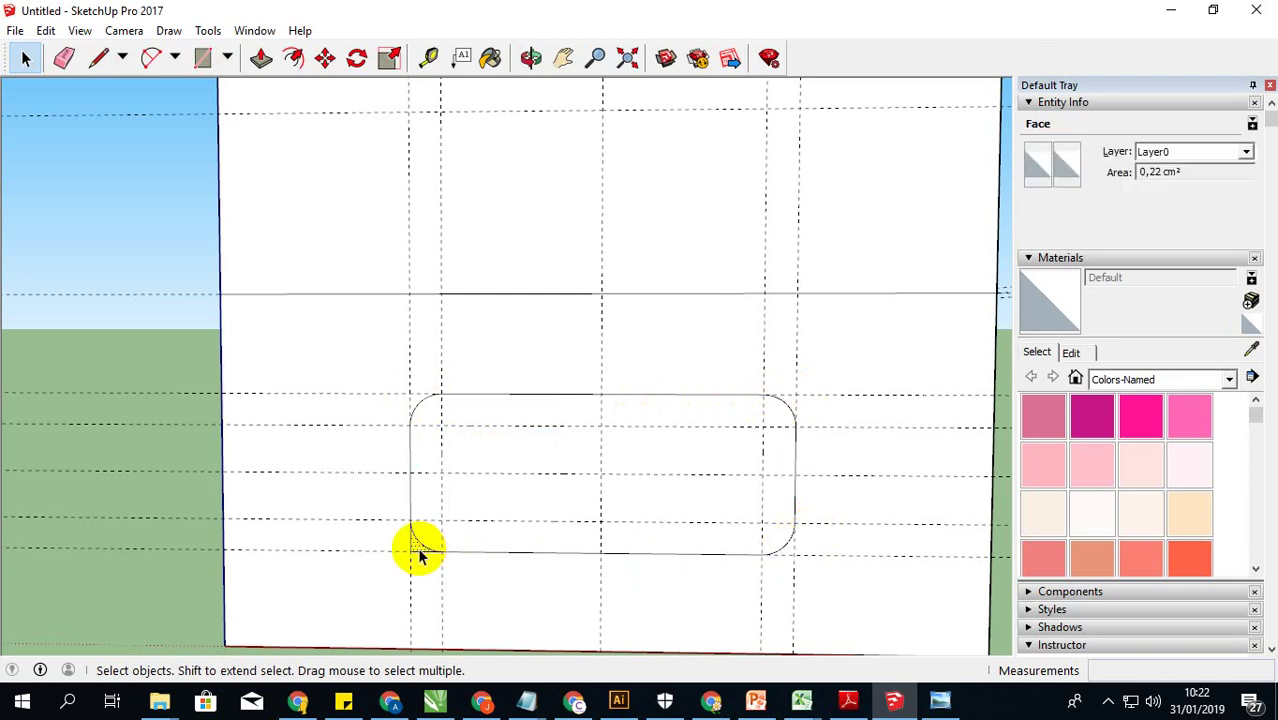
click(411, 548)
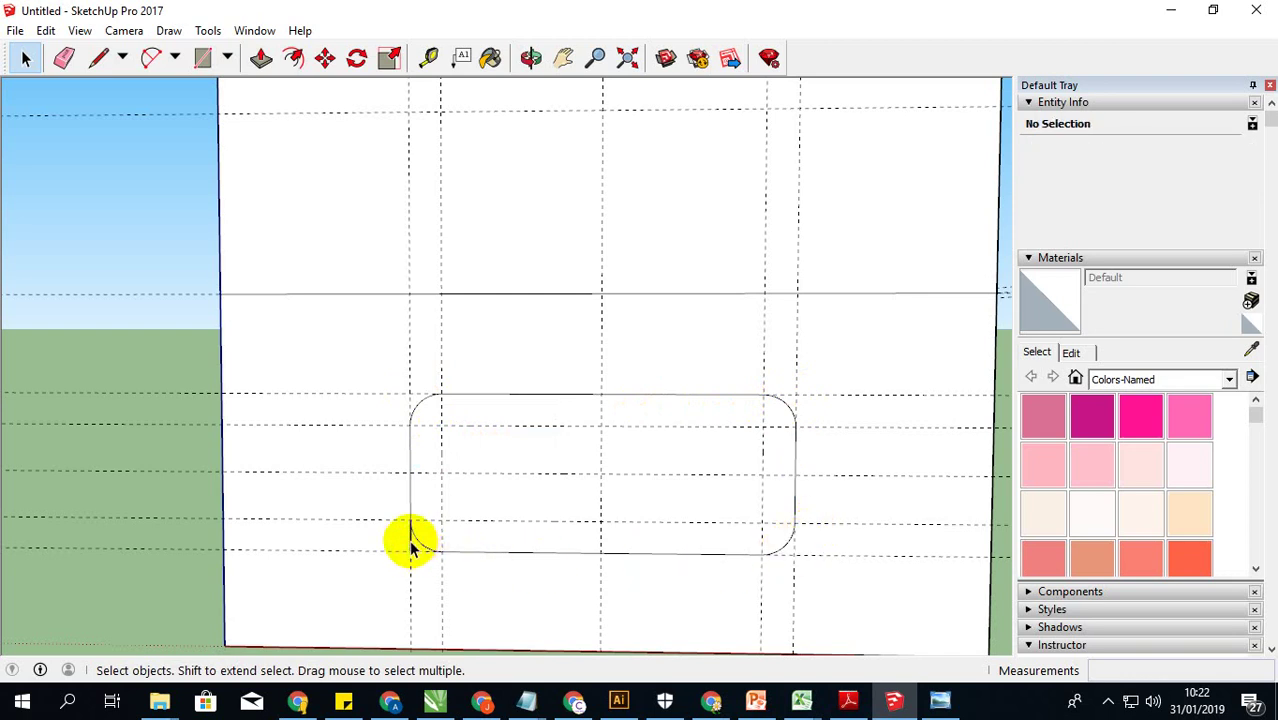
scroll(579, 462, down, 2)
scroll(699, 491, down, 3)
scroll(662, 479, down, 2)
scroll(624, 340, up, 1)
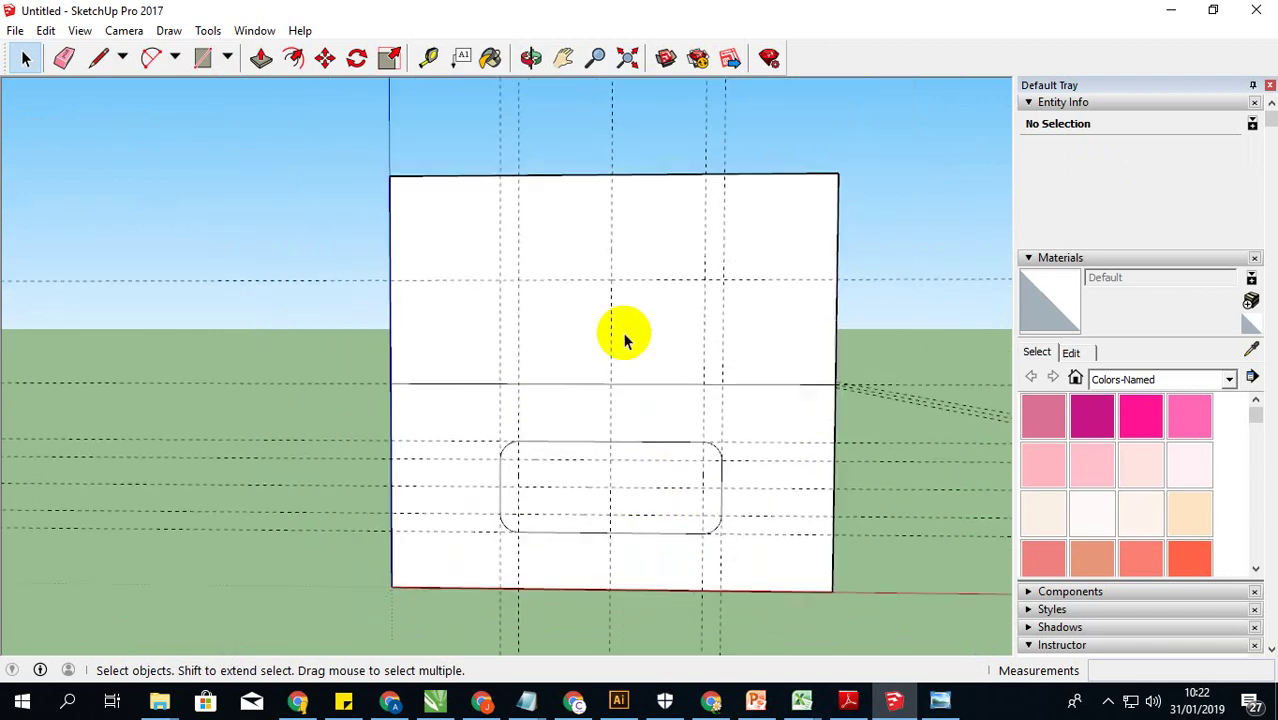
scroll(613, 428, up, 2)
scroll(613, 428, down, 2)
scroll(614, 436, up, 1)
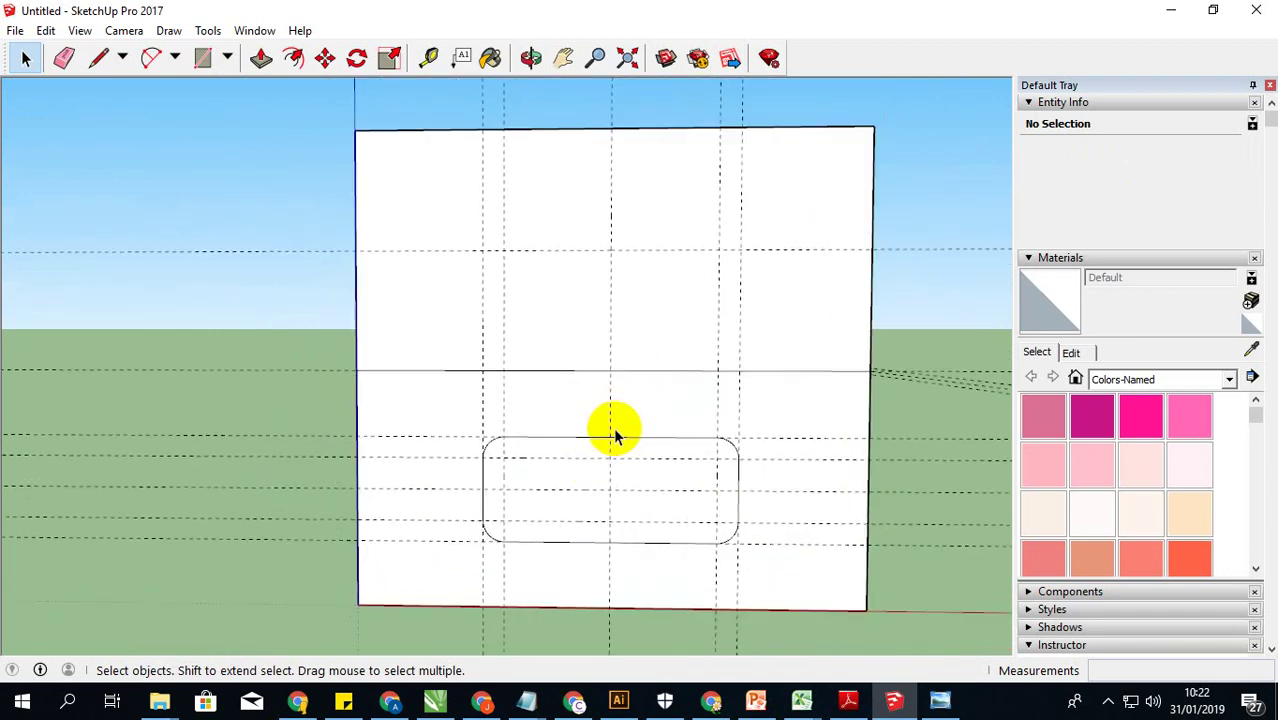
scroll(614, 436, up, 1)
scroll(616, 428, down, 1)
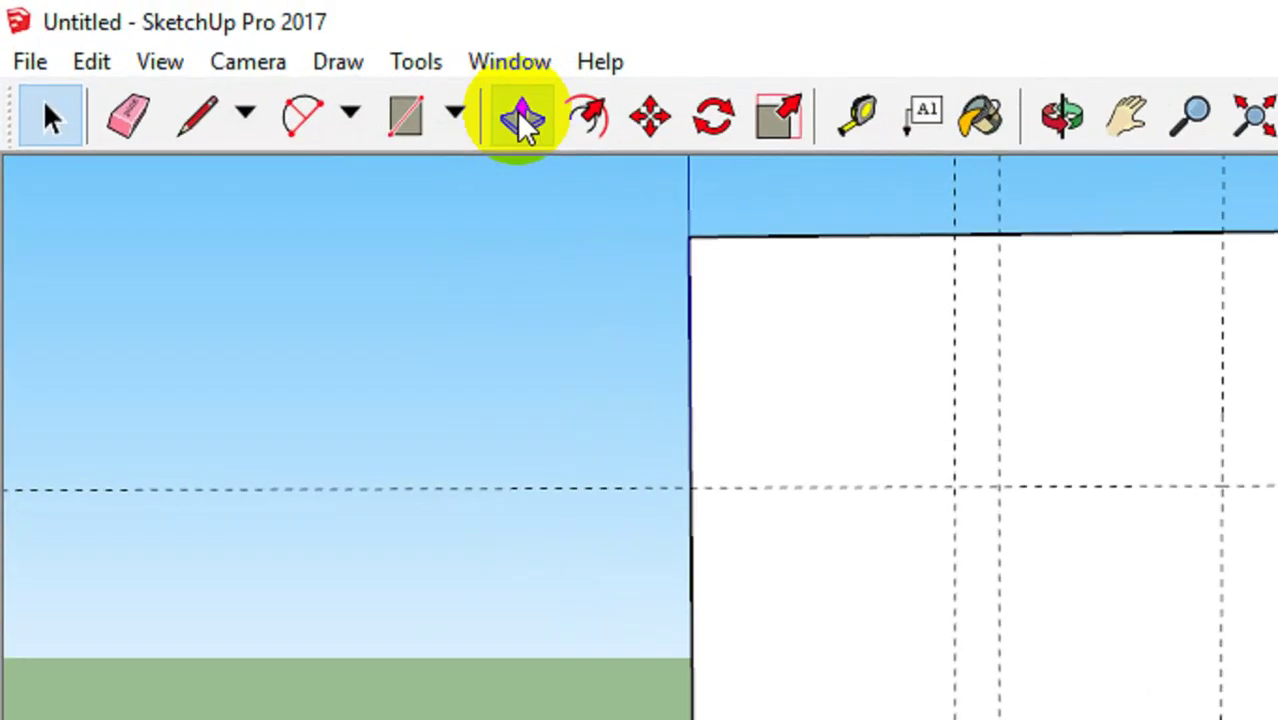
Step: Push the rounded-rectangle face 0,30 cm into the wall to cut the opening
click(262, 60)
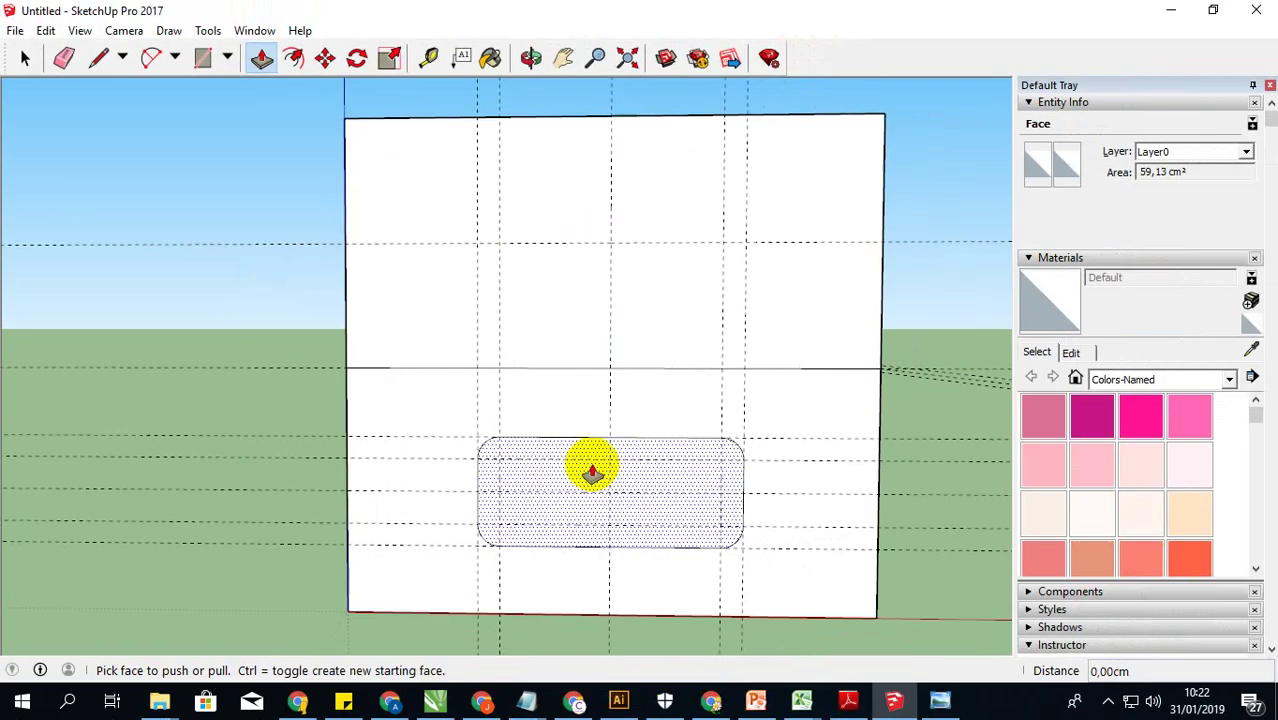
click(680, 480)
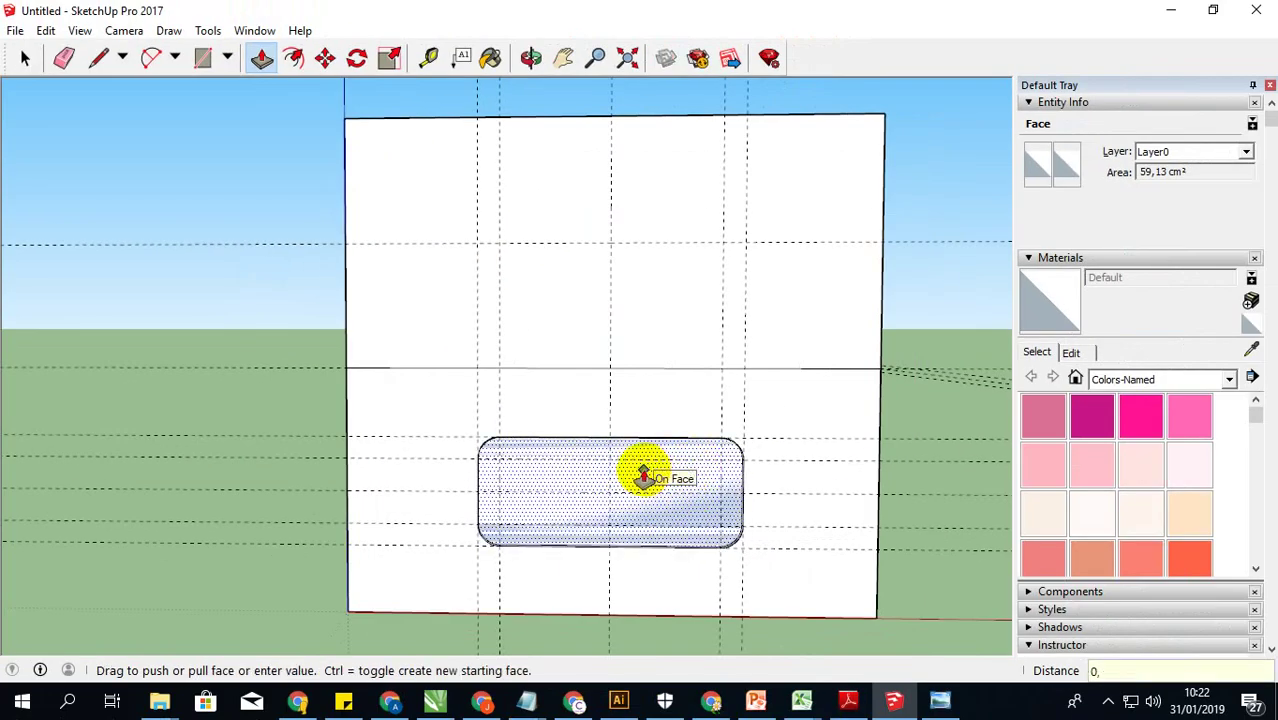
text(3)
key(Return)
mouse_move(645, 477)
middle_down()
mouse_move(899, 508)
mouse_move(275, 490)
mouse_move(205, 448)
mouse_move(331, 462)
mouse_move(225, 484)
mouse_move(314, 542)
mouse_move(522, 428)
mouse_move(530, 481)
mouse_move(448, 491)
mouse_move(662, 522)
mouse_move(650, 485)
mouse_move(322, 451)
mouse_move(491, 442)
mouse_move(693, 456)
mouse_move(334, 442)
mouse_move(770, 445)
mouse_move(493, 447)
middle_up()
scroll(510, 432, down, 3)
Step: Orbit and zoom into the upper compartment and select the shelf floor
key(p)
scroll(493, 447, down, 2)
scroll(503, 428, up, 3)
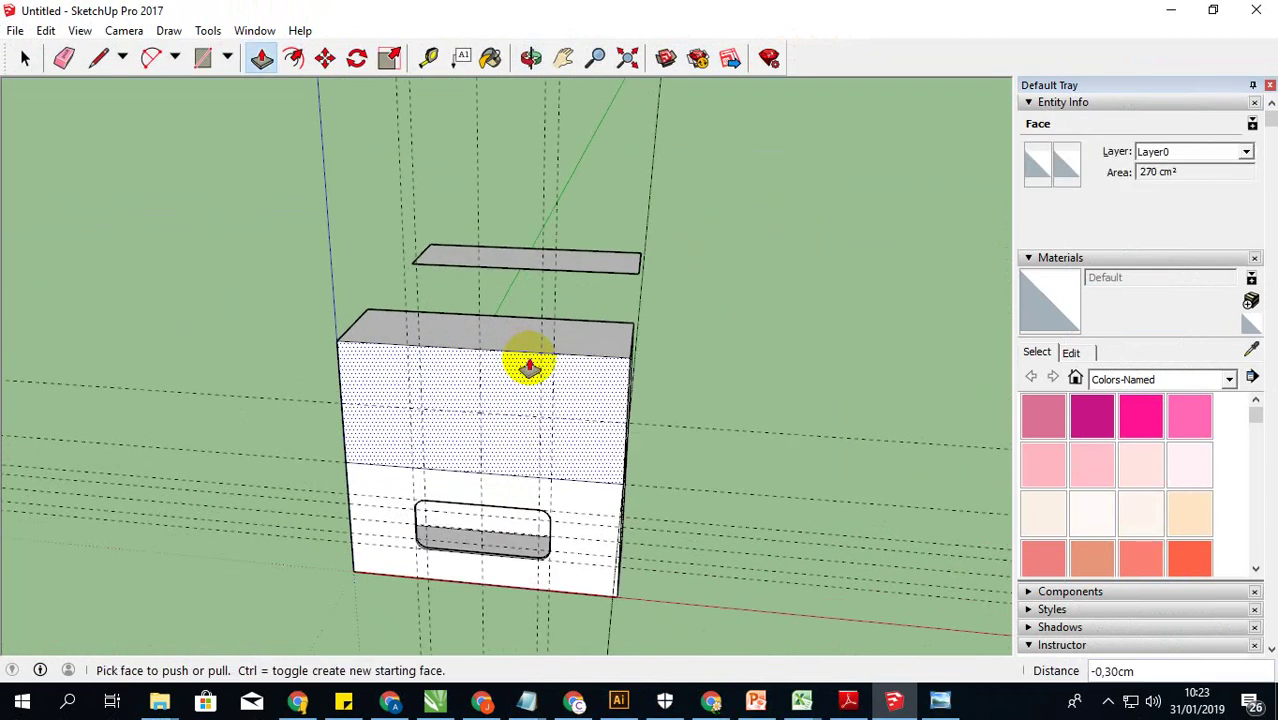
scroll(528, 357, up, 4)
mouse_move(726, 388)
middle_down()
mouse_move(419, 331)
mouse_move(511, 359)
mouse_move(534, 394)
mouse_move(465, 380)
middle_up()
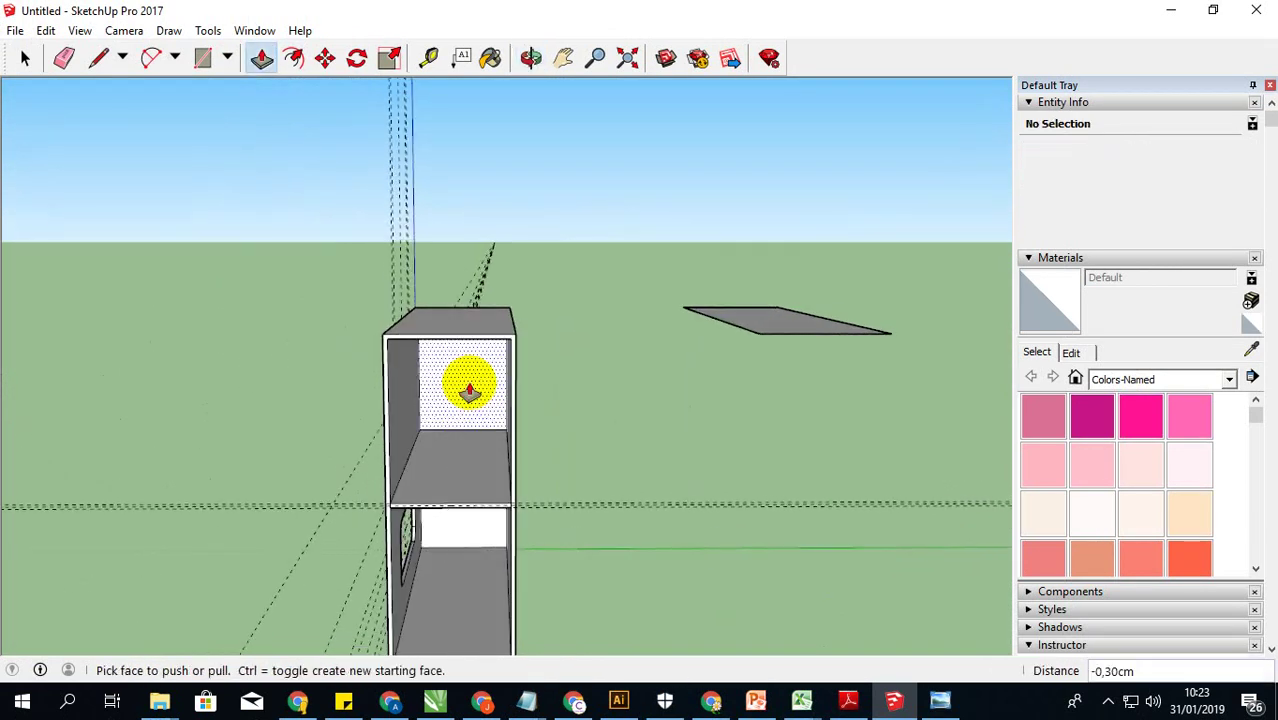
scroll(397, 352, up, 2)
mouse_move(397, 352)
middle_down()
mouse_move(416, 348)
mouse_move(368, 357)
mouse_move(365, 342)
mouse_move(371, 352)
middle_up()
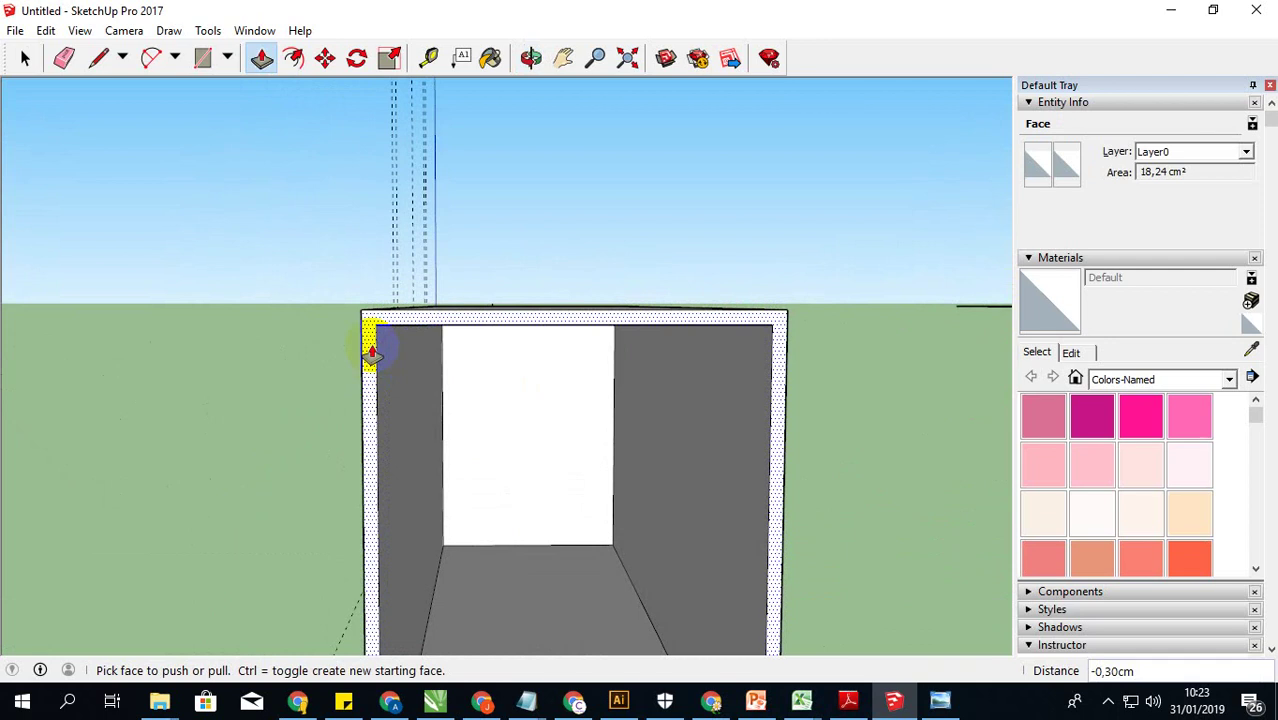
mouse_move(370, 352)
middle_down()
mouse_move(308, 343)
mouse_move(435, 350)
mouse_move(292, 337)
mouse_move(605, 359)
mouse_move(736, 486)
mouse_move(485, 502)
mouse_move(465, 471)
middle_up()
scroll(605, 365, down, 3)
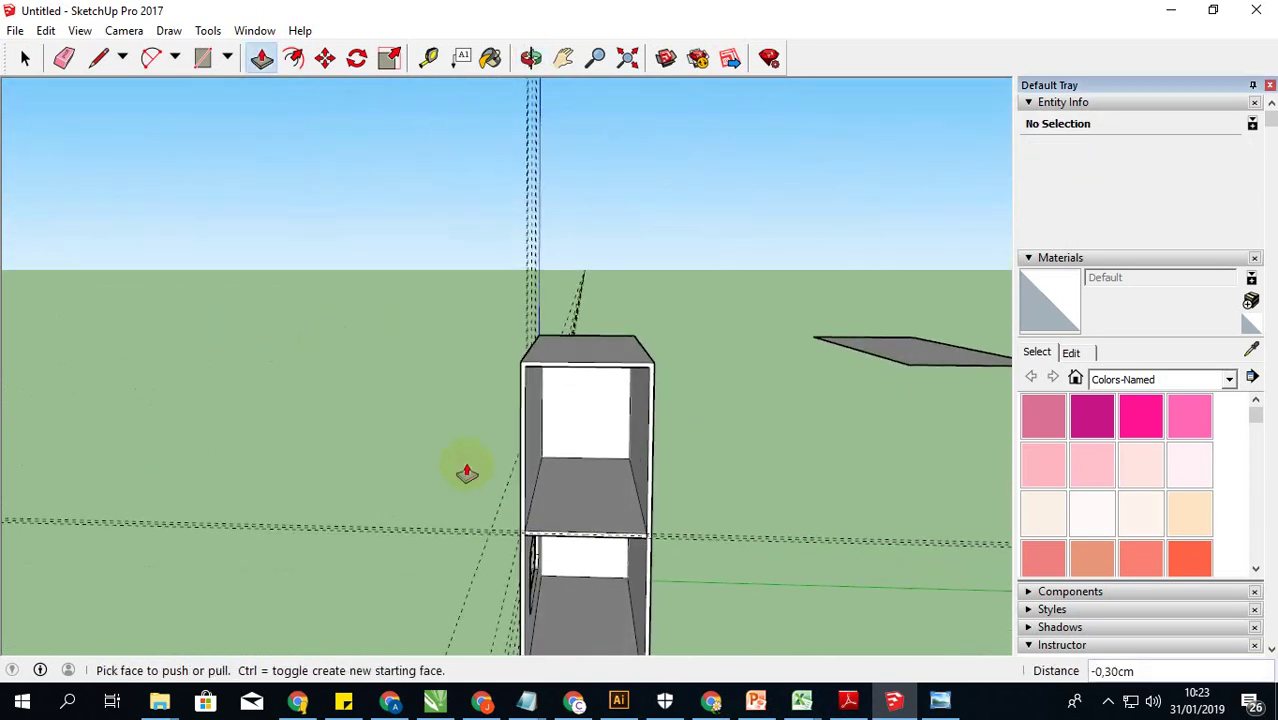
scroll(612, 543, up, 3)
mouse_move(612, 543)
middle_down()
mouse_move(551, 513)
mouse_move(528, 522)
middle_up()
click(548, 542)
scroll(559, 513, down, 3)
scroll(522, 518, up, 4)
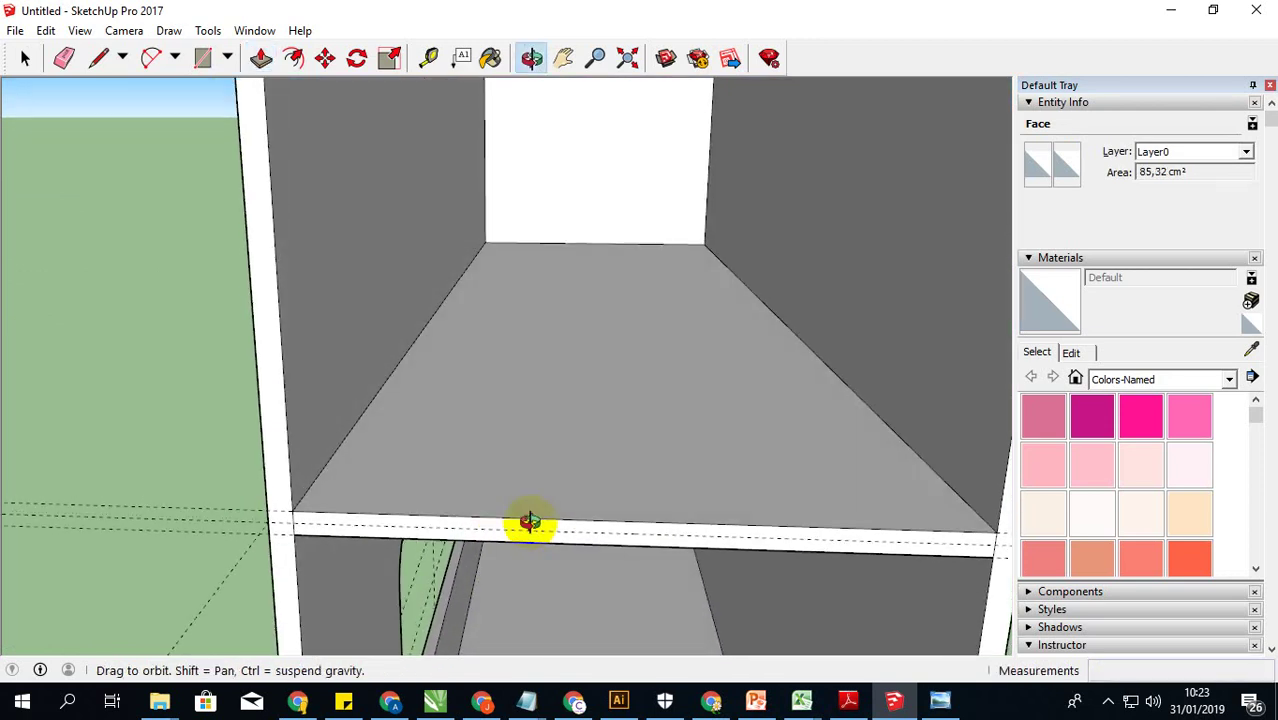
Step: Place a guide 3 cm from the shelf's front-left corner
click(428, 57)
click(287, 509)
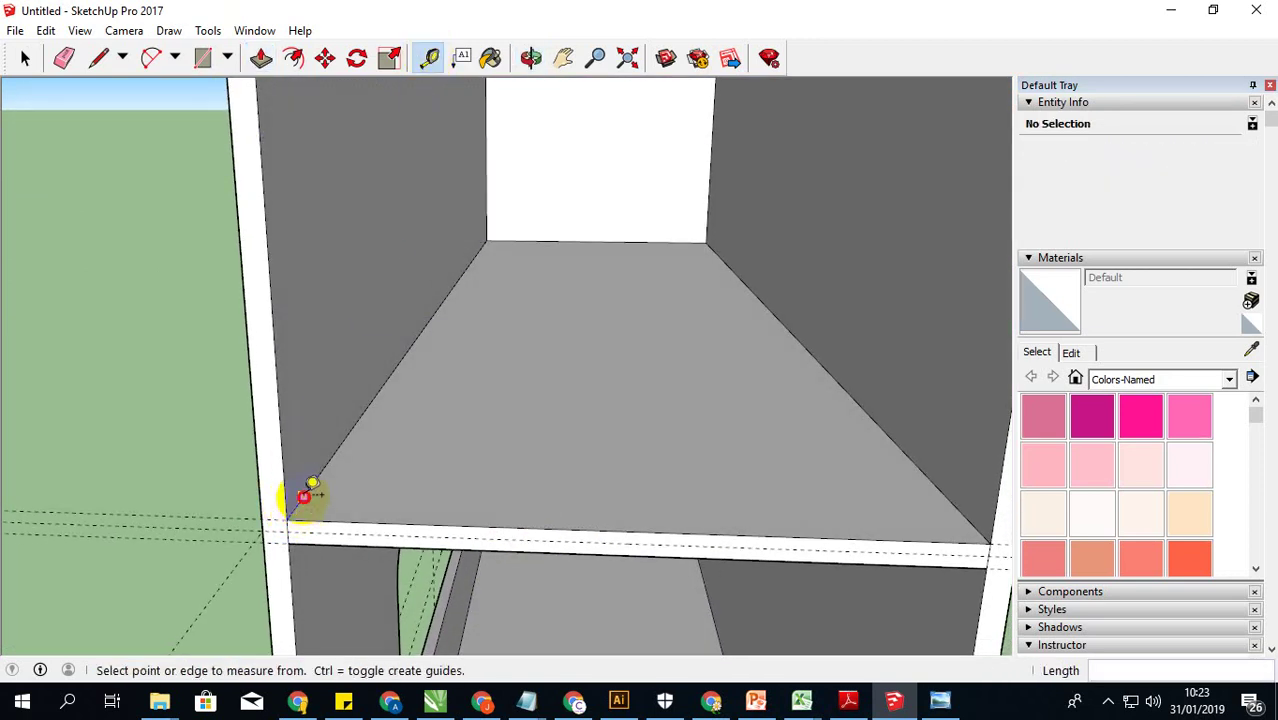
click(300, 499)
text(3,)
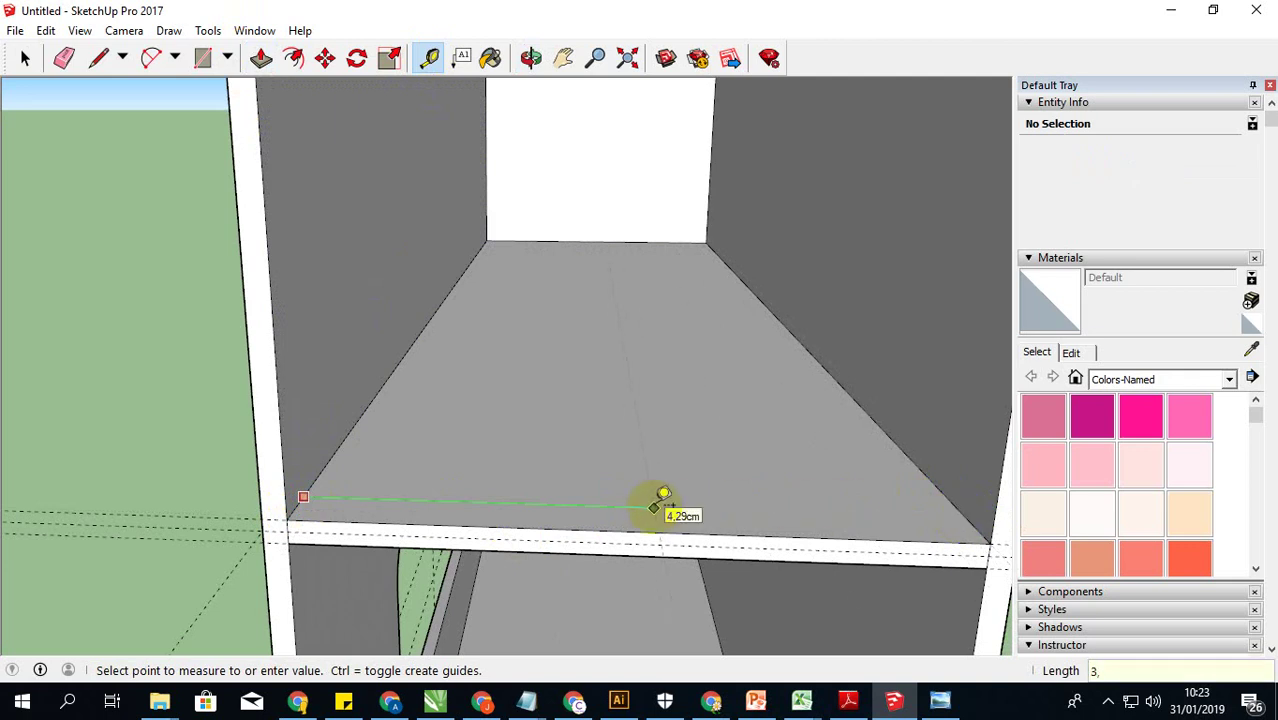
key(Return)
mouse_move(662, 494)
middle_down()
mouse_move(699, 428)
mouse_move(533, 496)
mouse_move(750, 448)
mouse_move(722, 442)
mouse_move(628, 502)
middle_up()
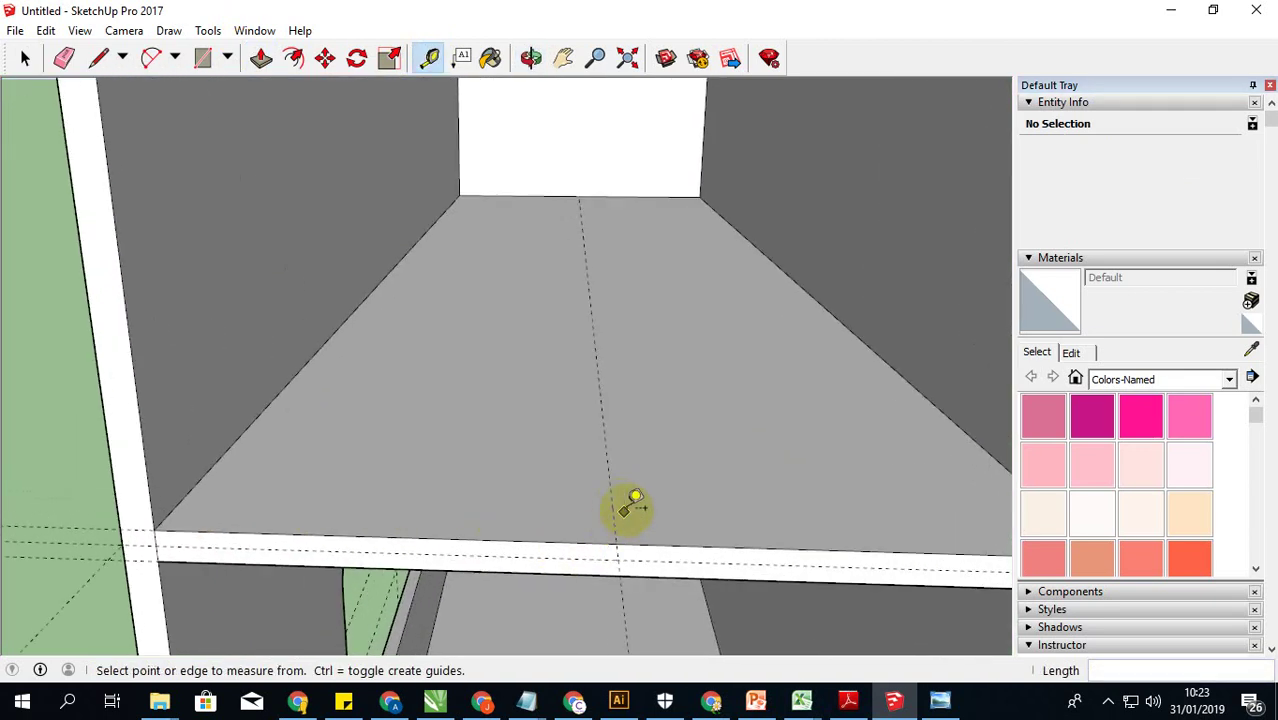
Step: Dismiss the autosave warnings and add a guide parallel to the shelf's front edge
click(611, 505)
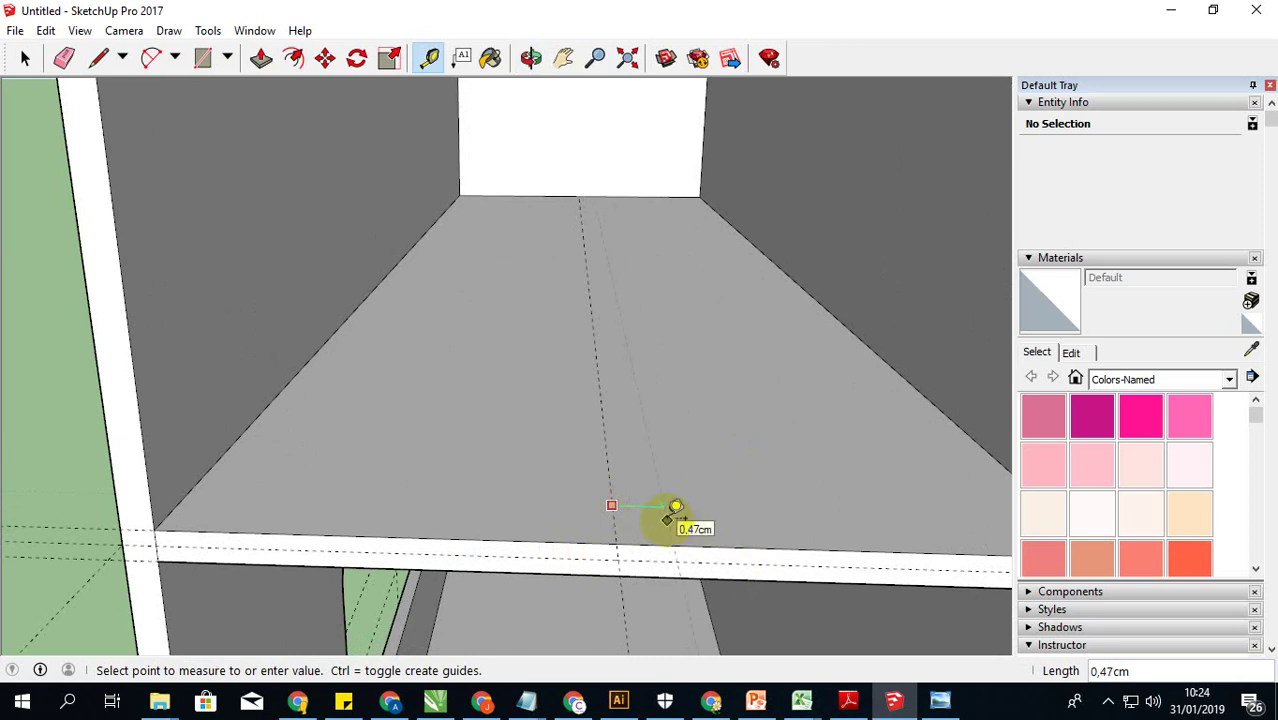
scroll(633, 510, up, 1)
click(25, 58)
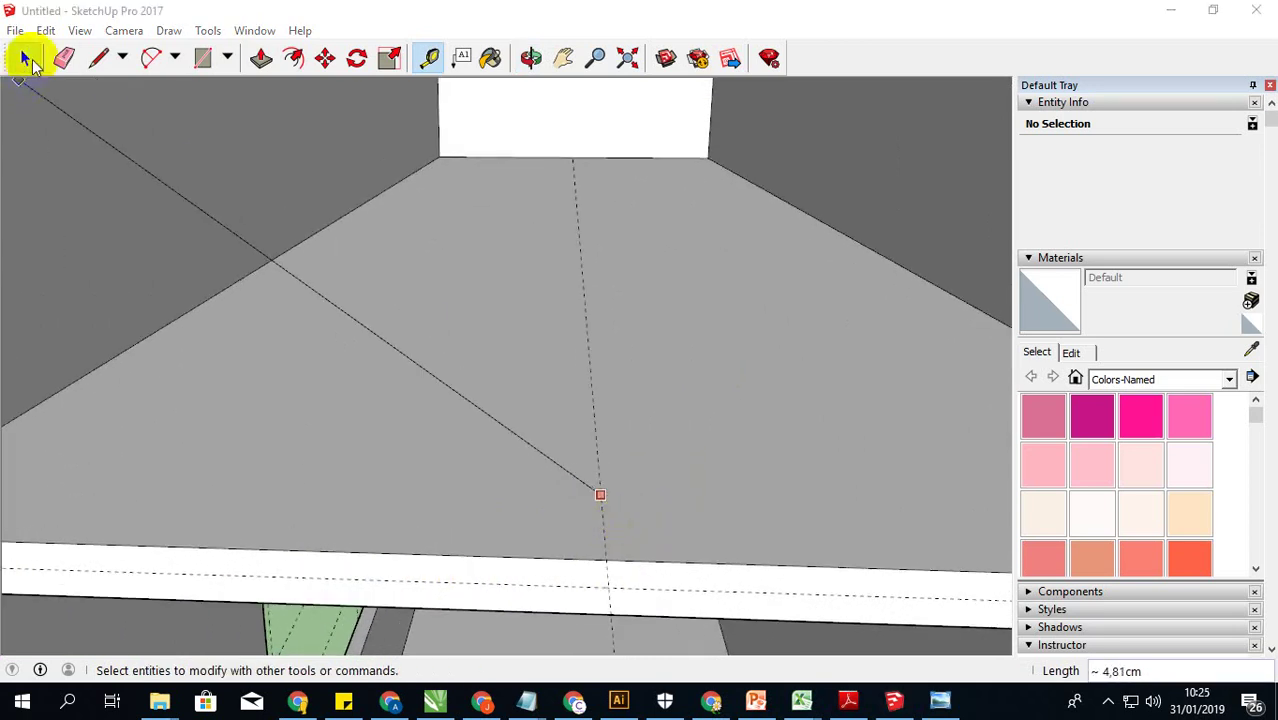
click(25, 58)
click(429, 57)
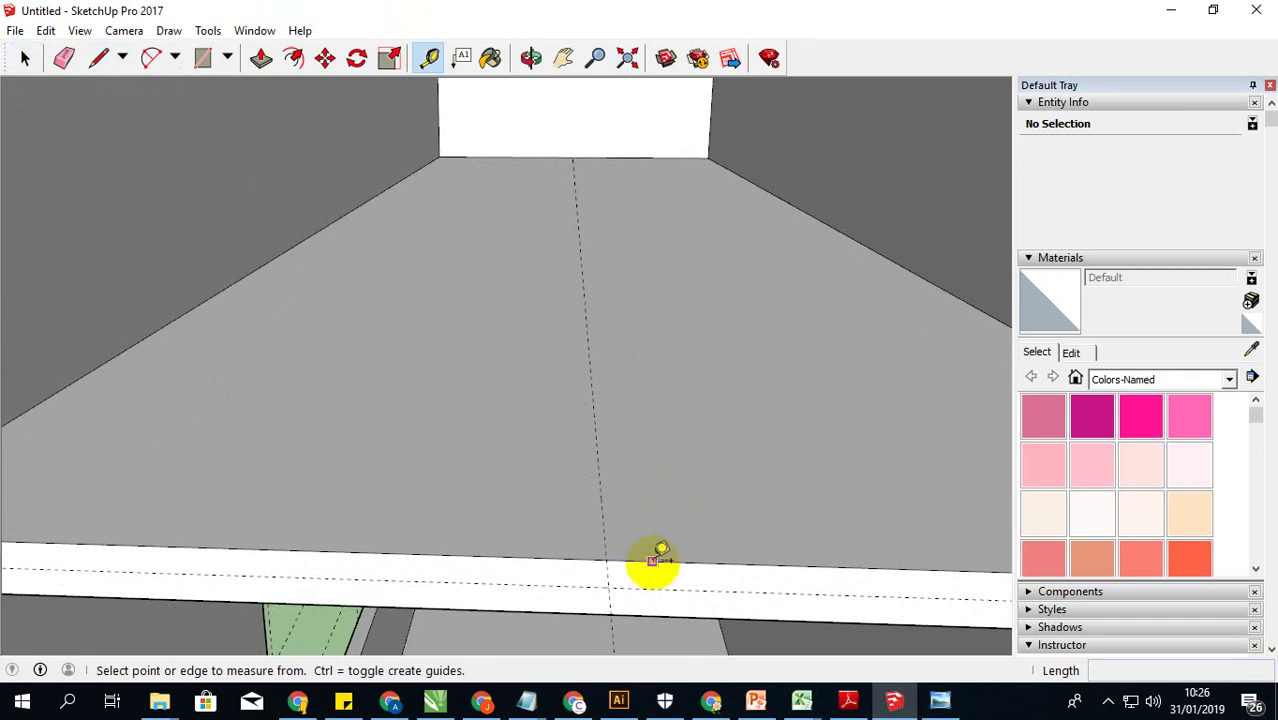
click(652, 561)
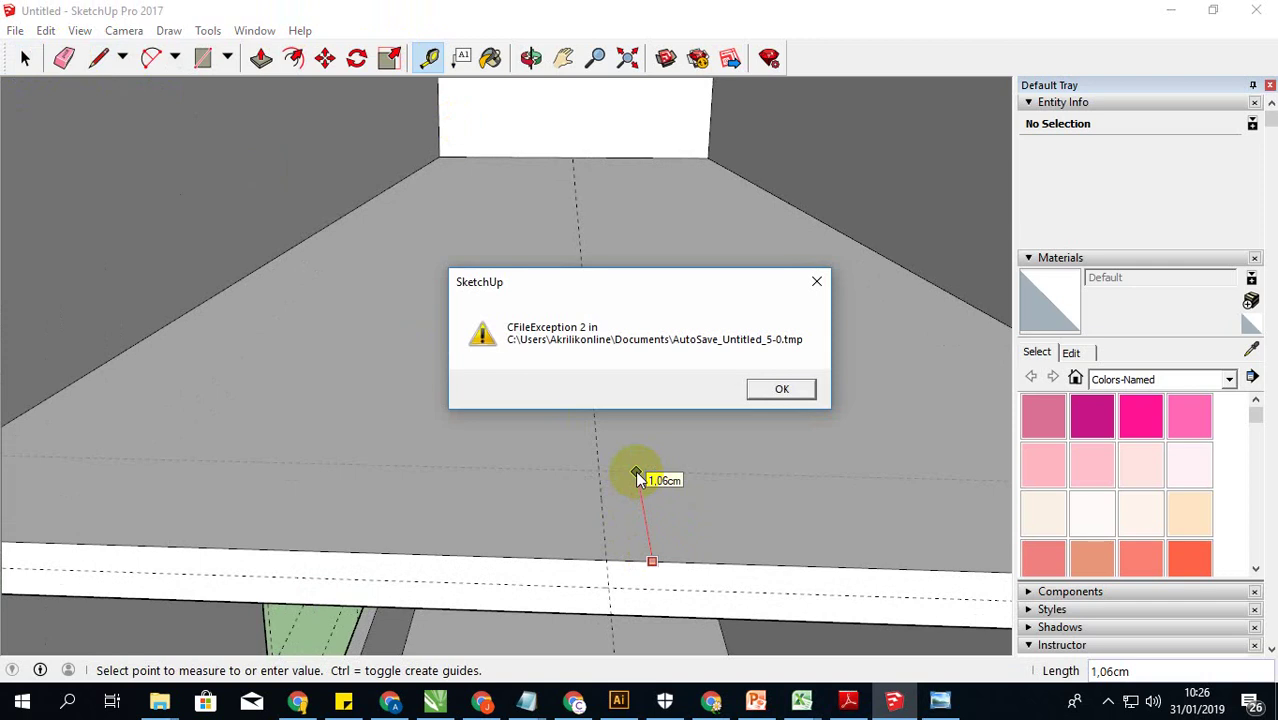
click(781, 390)
click(779, 400)
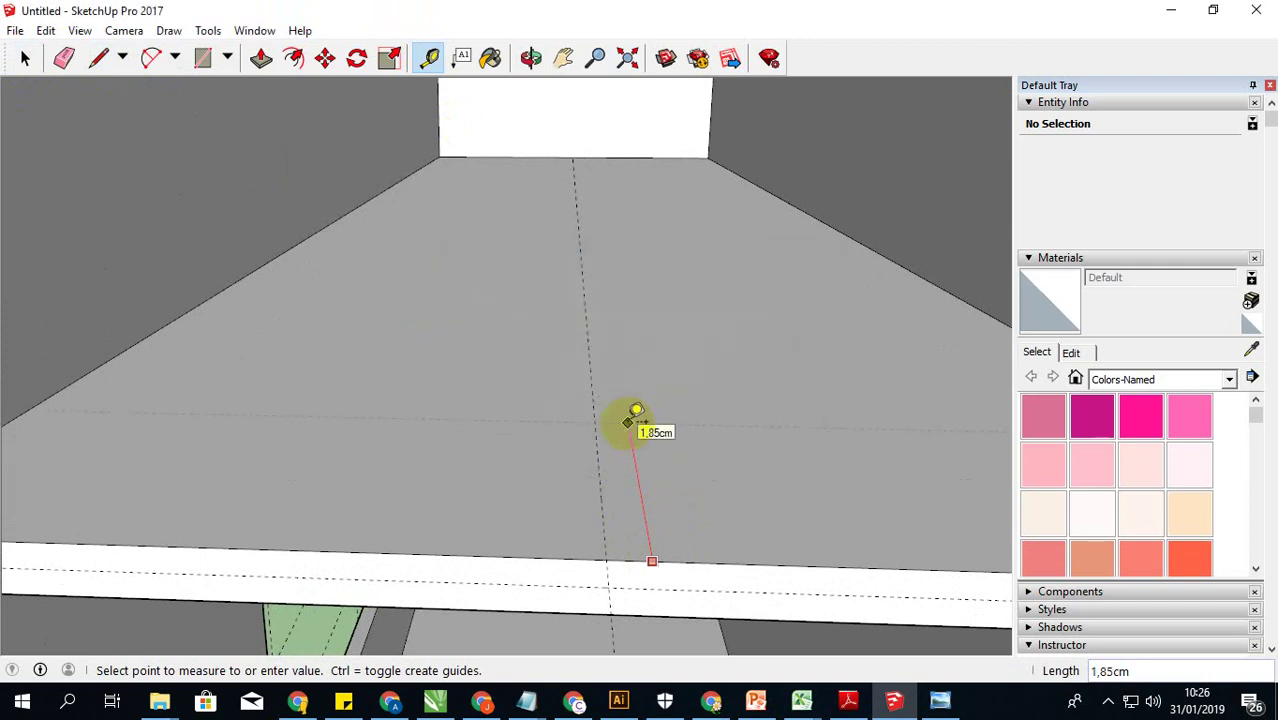
click(628, 420)
scroll(603, 452, down, 3)
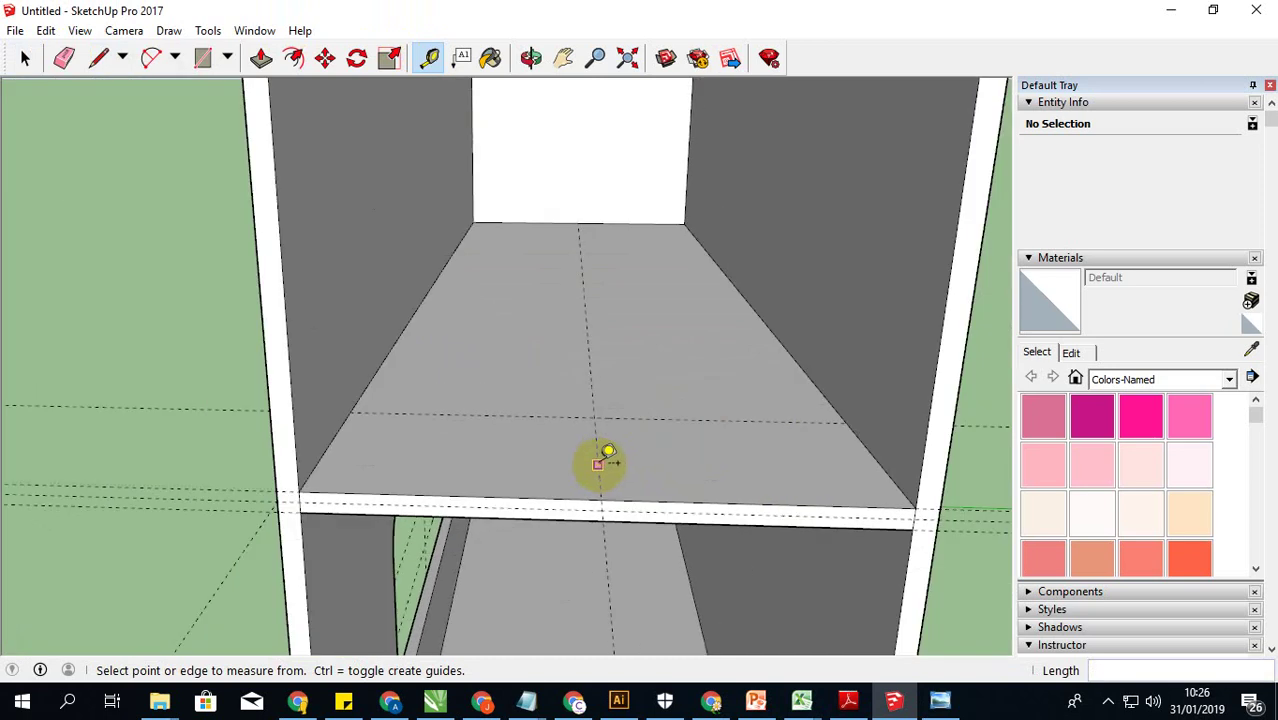
scroll(606, 440, up, 3)
scroll(603, 433, down, 2)
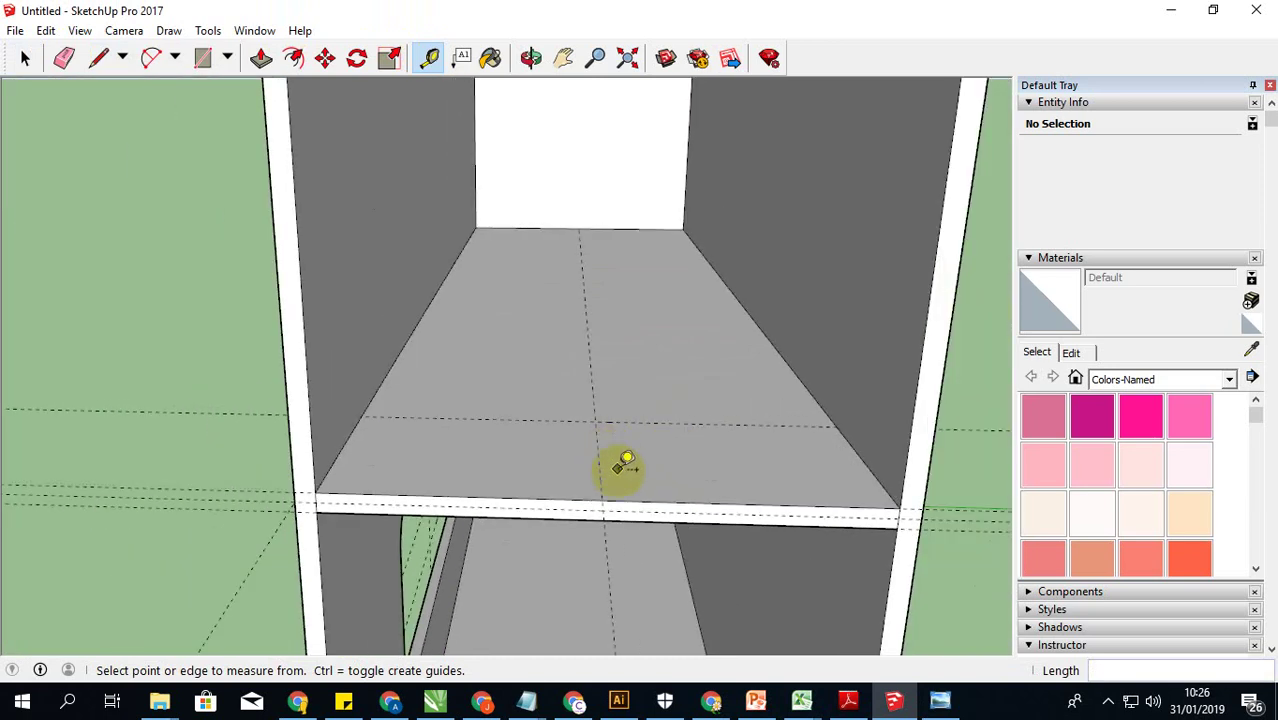
Step: Add guides 1 cm either side of the shelf's centre guide
click(602, 483)
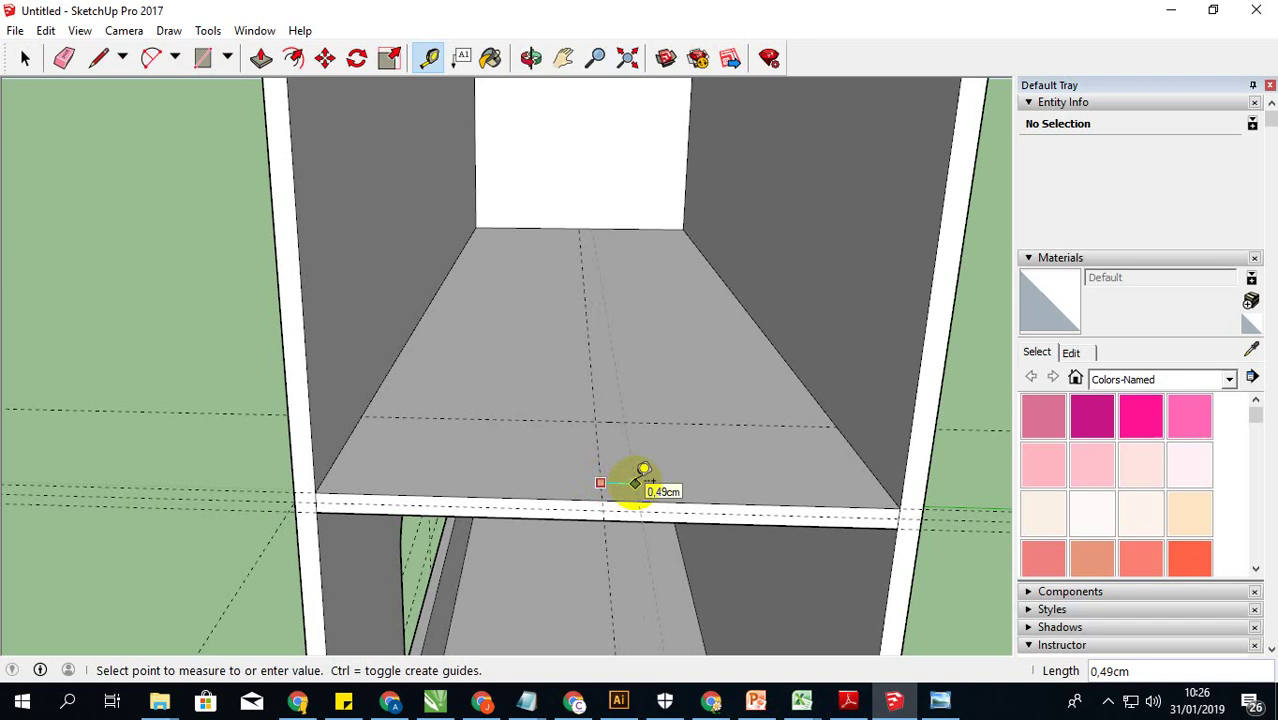
text(2)
key(Return)
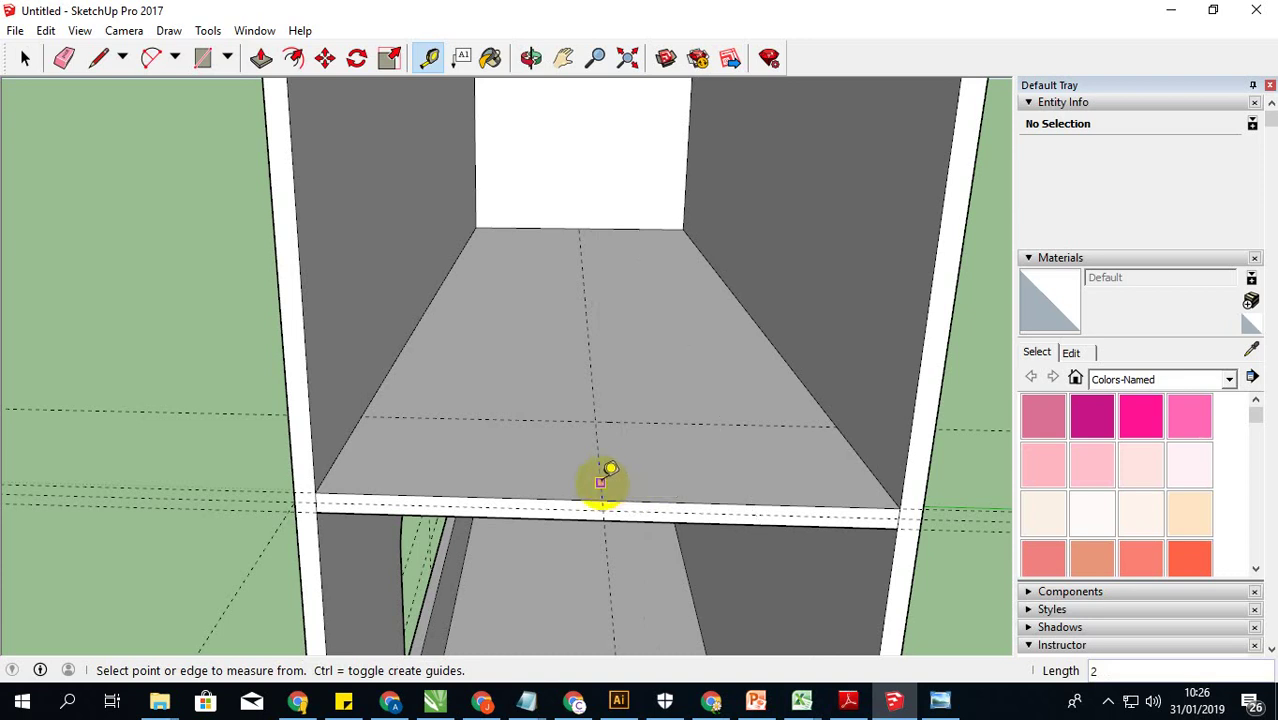
click(600, 483)
text(1)
key(Return)
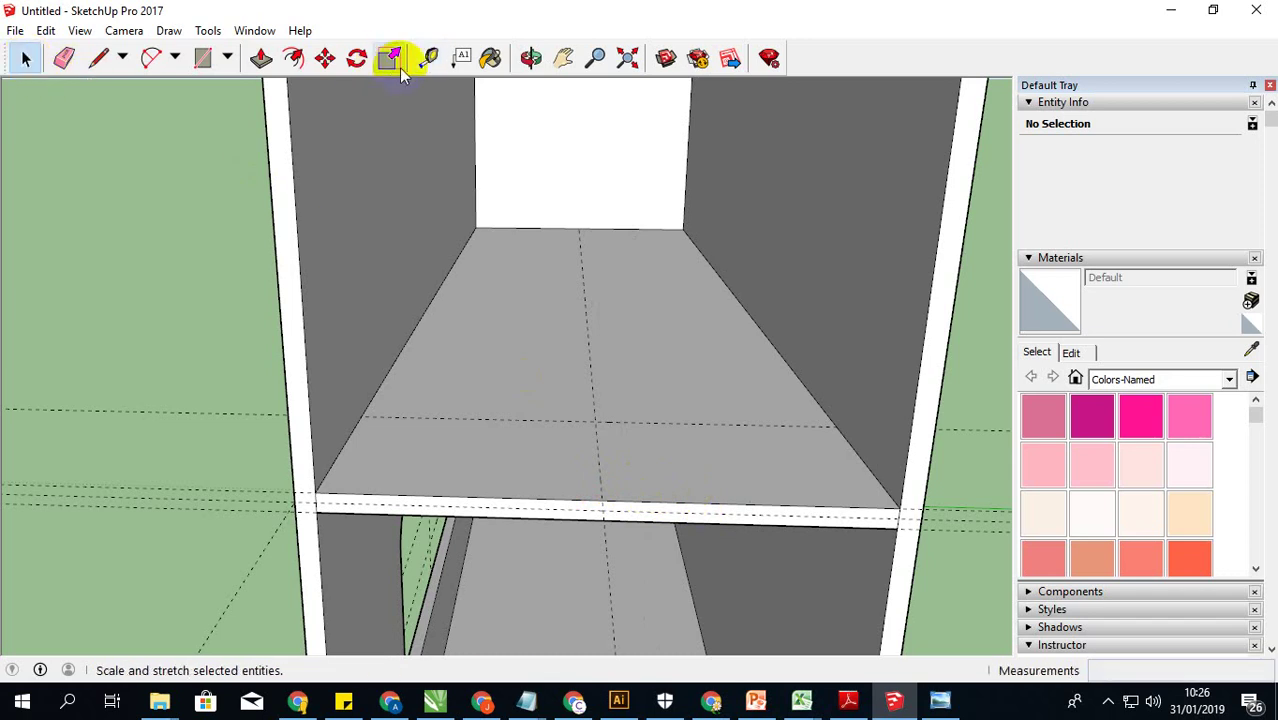
click(599, 471)
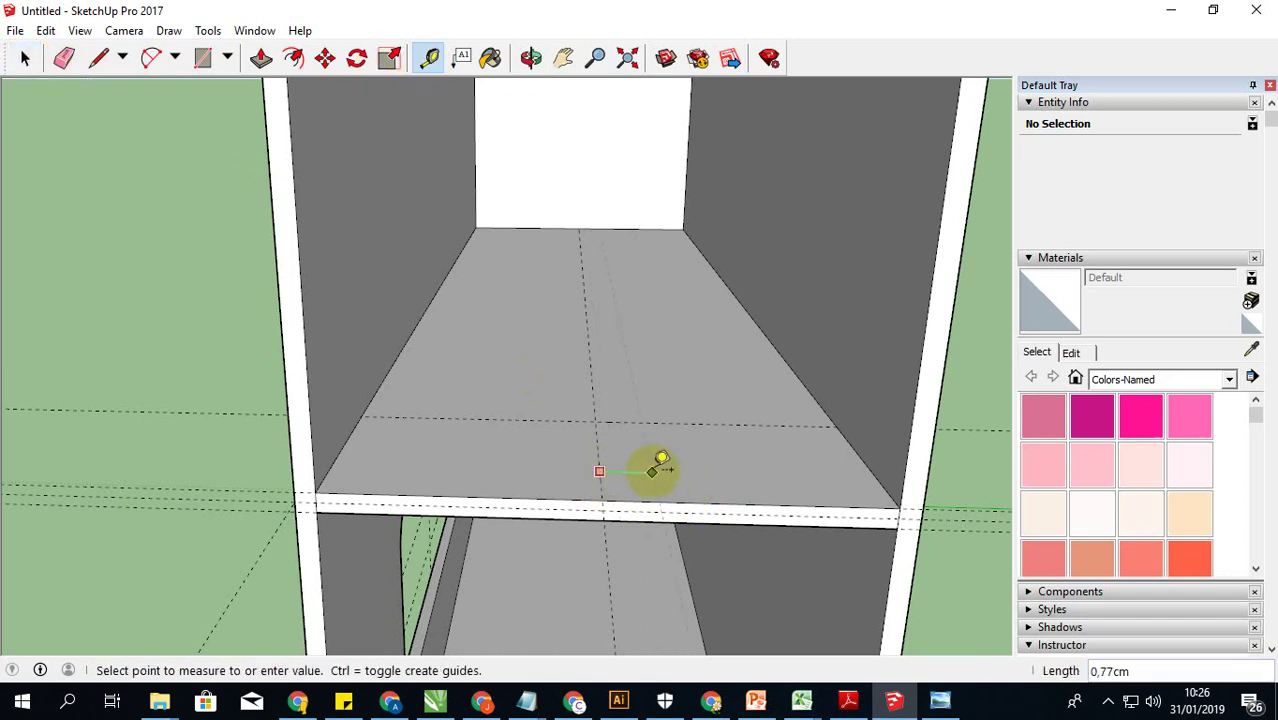
text(1)
key(Return)
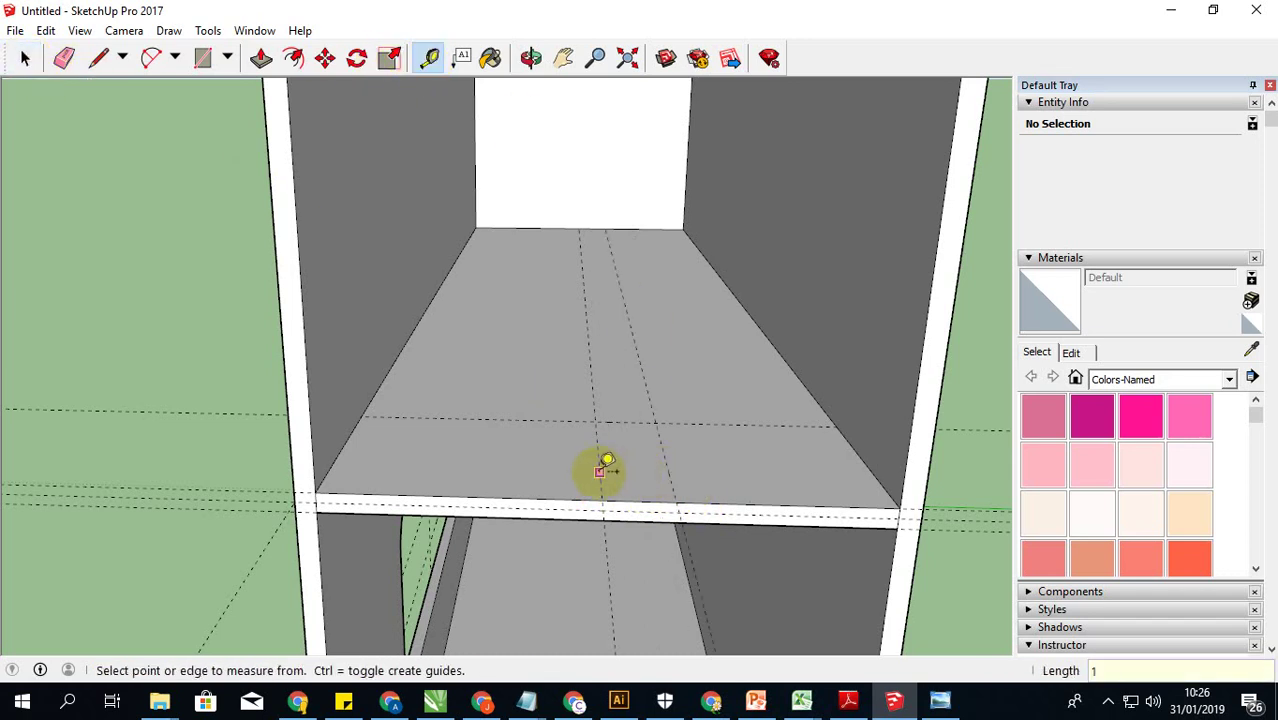
click(599, 471)
text(1)
key(Return)
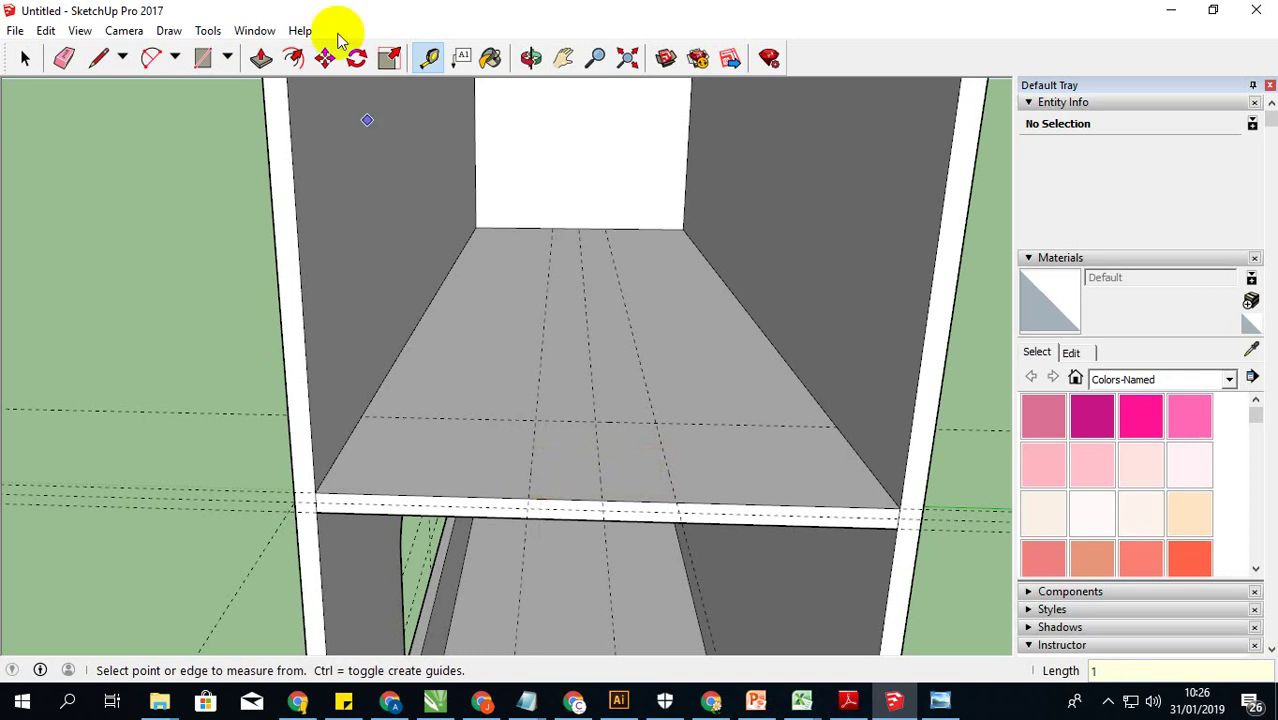
click(151, 58)
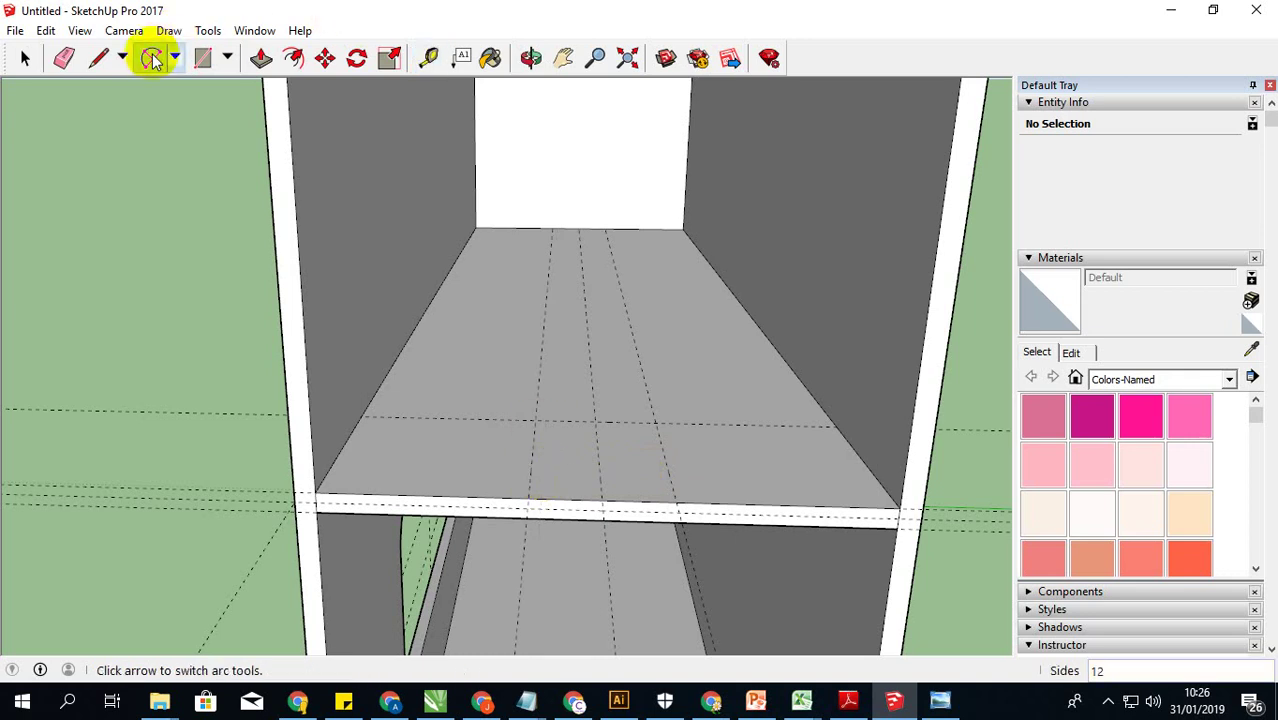
Step: Draw a 2 cm half-circle arc on the shelf's front edge
click(527, 499)
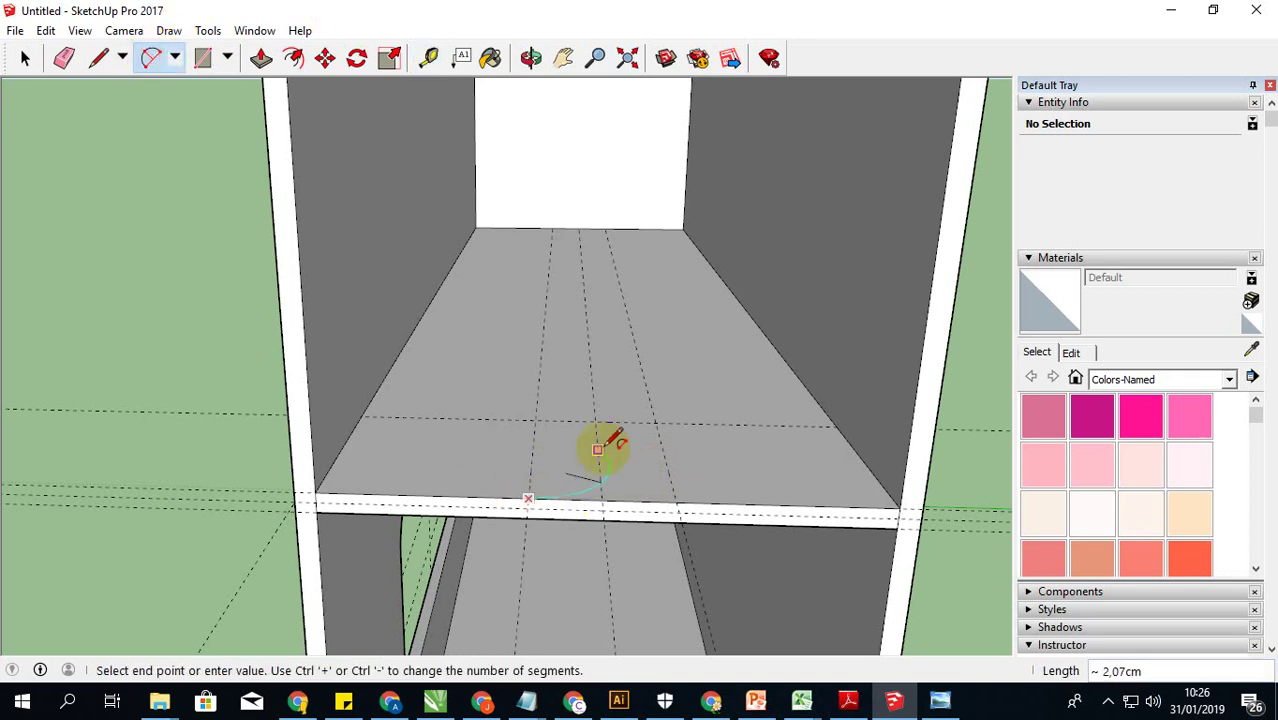
click(676, 501)
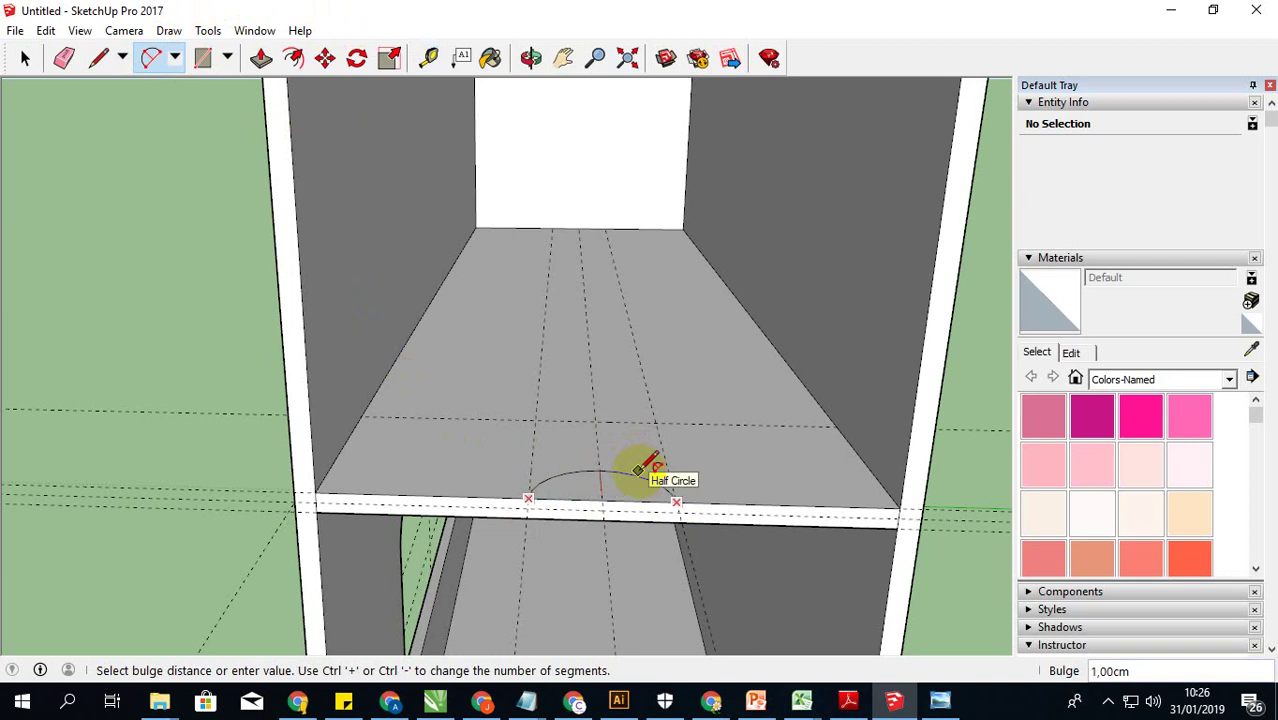
middle_drag(638, 470, 620, 555)
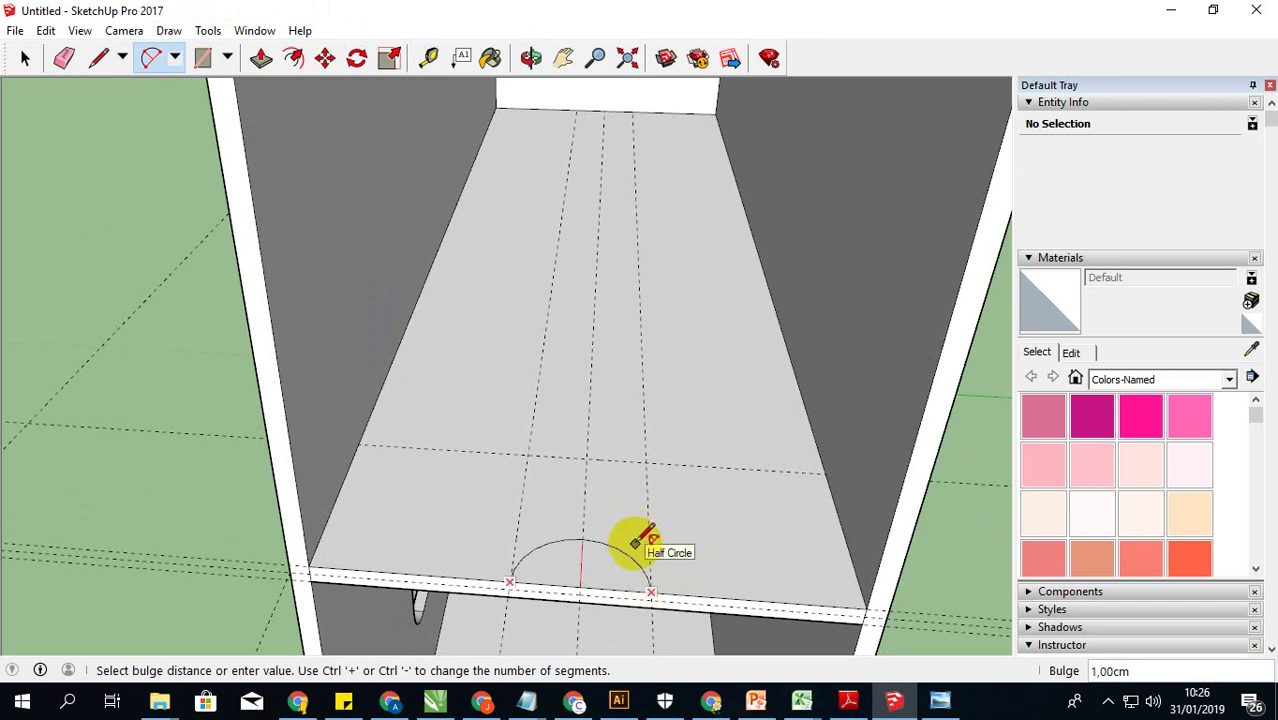
mouse_move(638, 540)
middle_down()
mouse_move(627, 445)
mouse_move(598, 442)
middle_up()
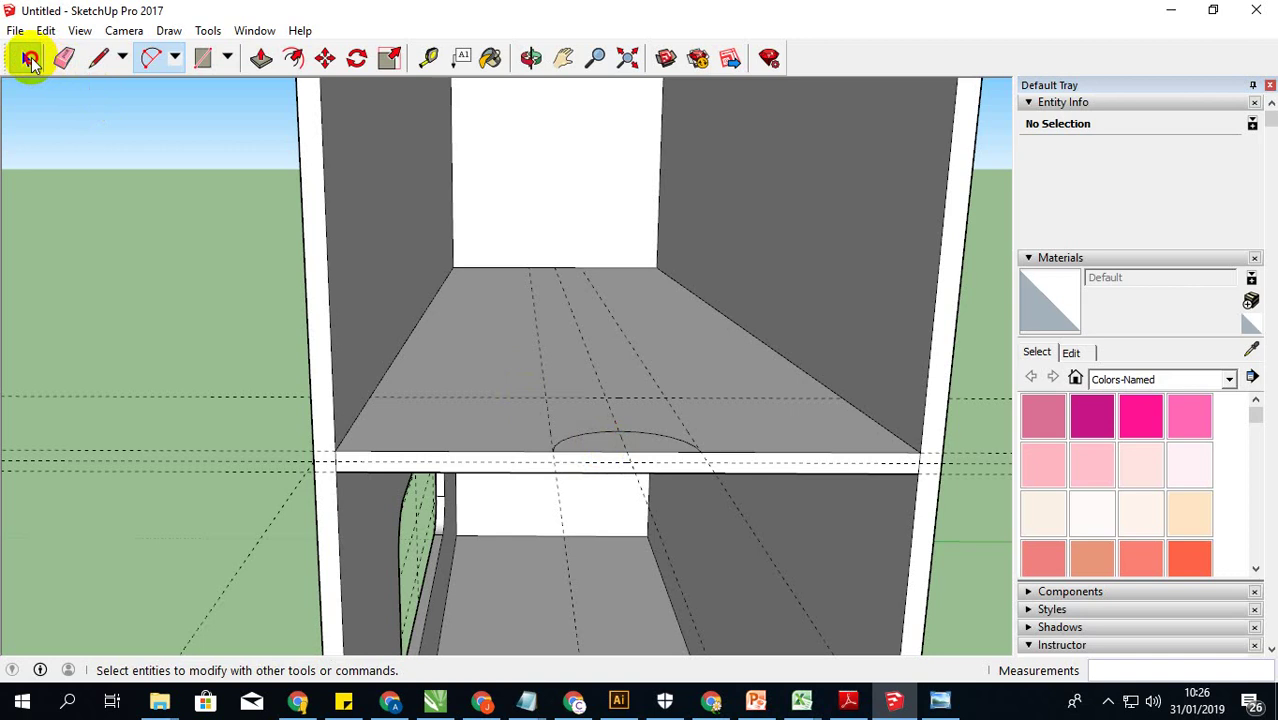
Step: Select the half-circle face and push it 0,30 cm through the shelf
click(25, 58)
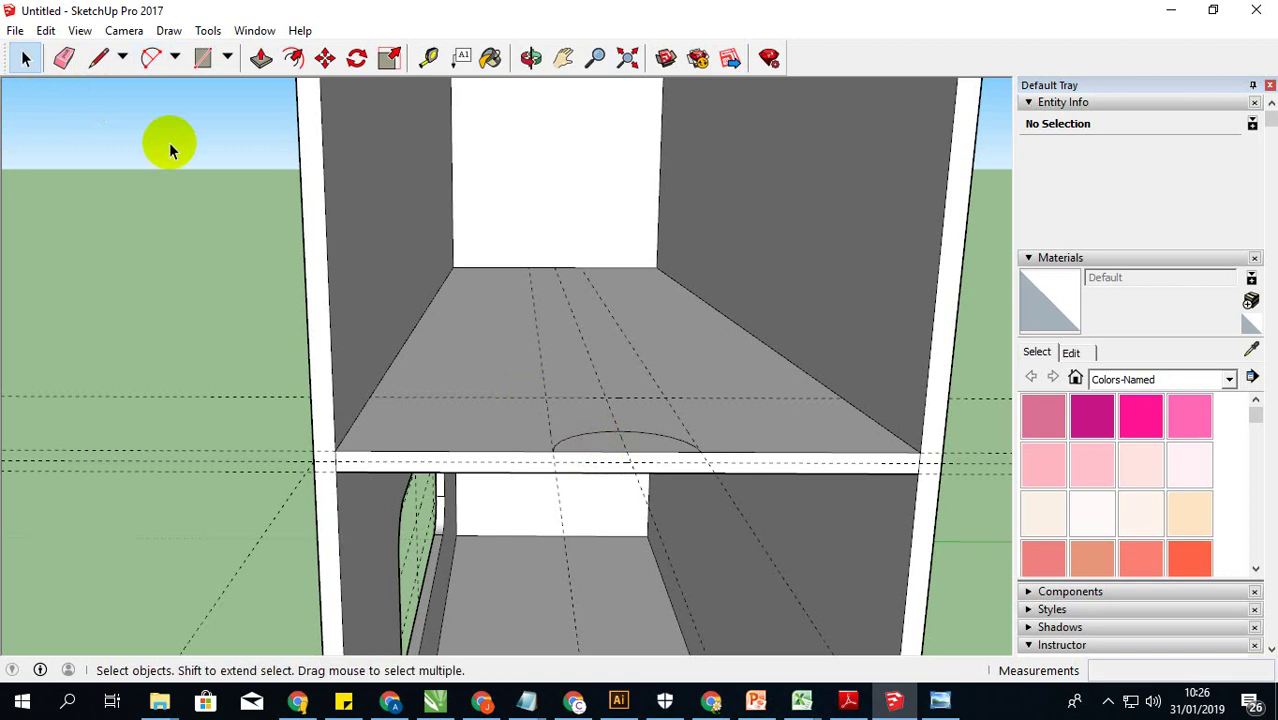
click(601, 452)
mouse_move(556, 476)
middle_down()
mouse_move(725, 462)
mouse_move(522, 434)
middle_up()
scroll(442, 456, up, 2)
scroll(528, 451, up, 2)
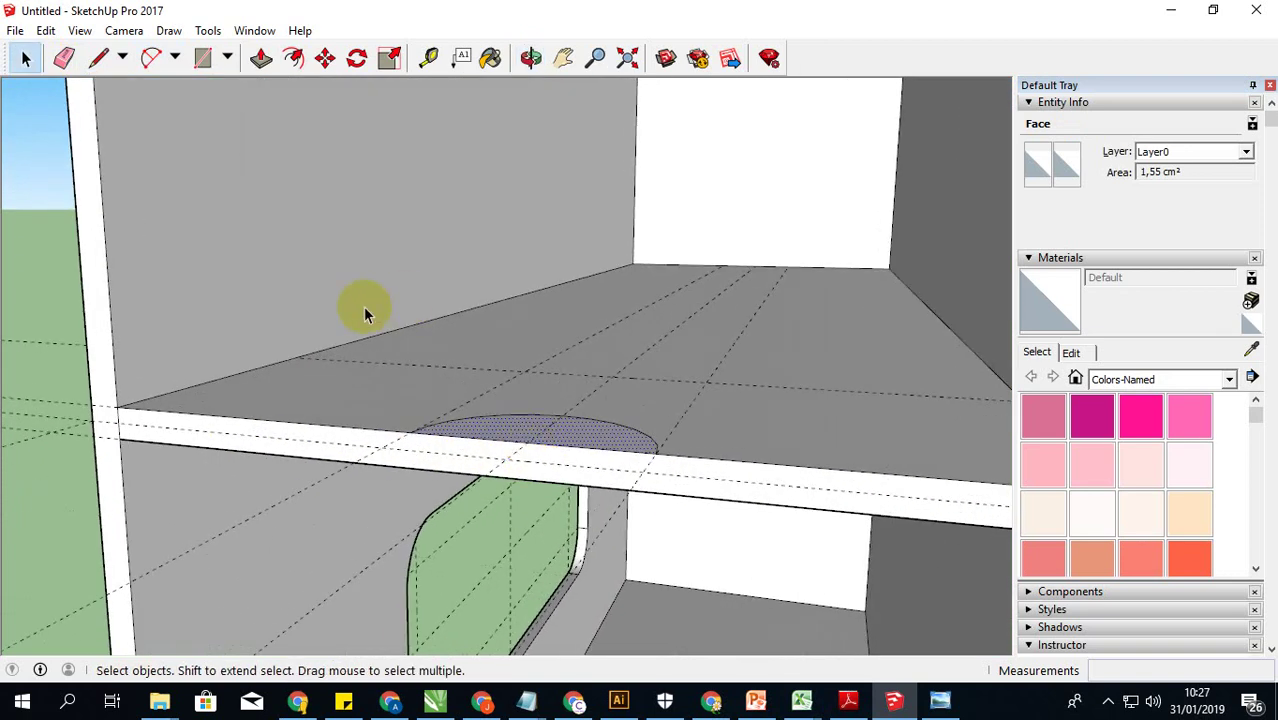
click(261, 57)
click(598, 443)
text(0,3)
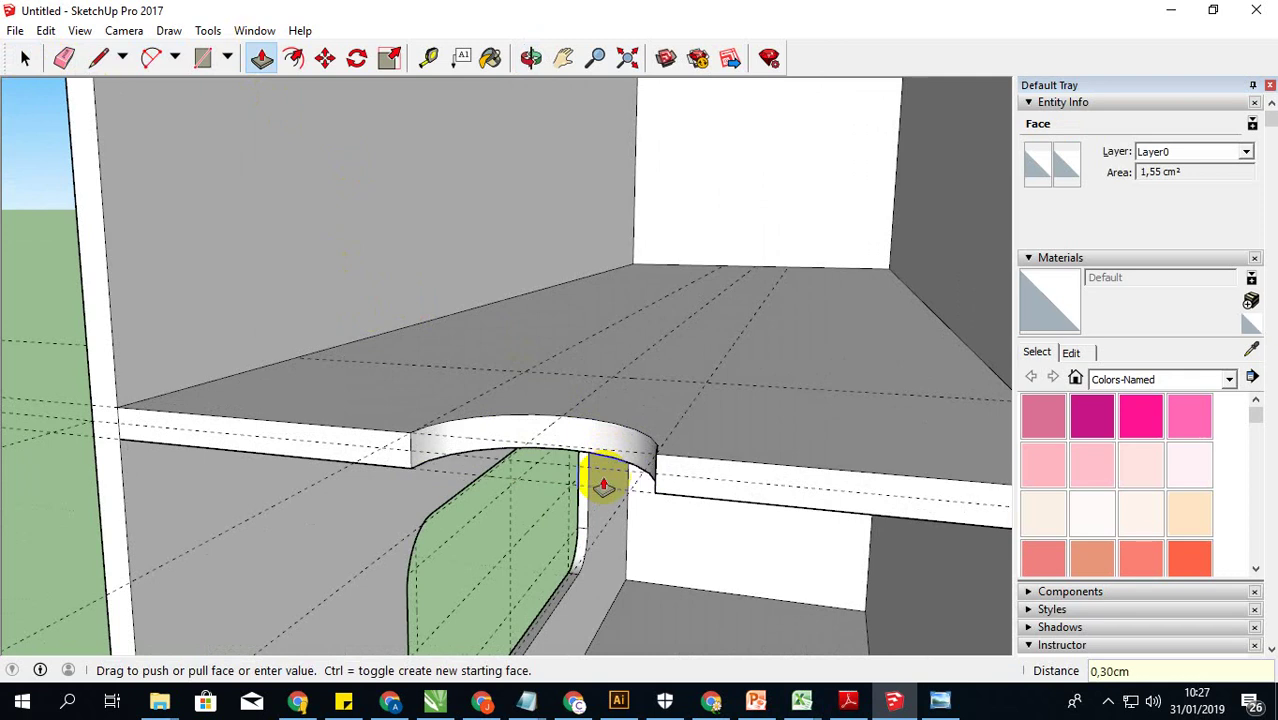
middle_drag(603, 486, 638, 339)
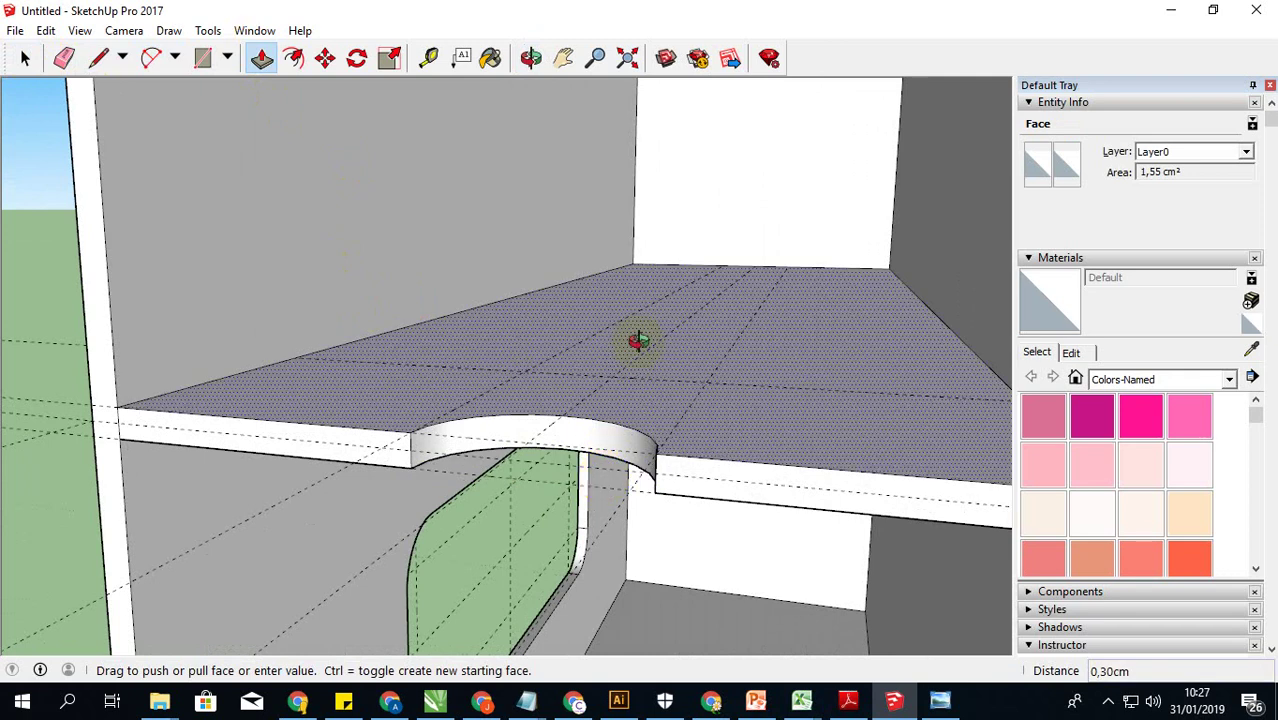
click(638, 339)
Step: Orbit to a front view and zoom to frame the box and the flat lid panel
mouse_move(656, 442)
middle_down()
mouse_move(684, 422)
mouse_move(704, 530)
mouse_move(810, 452)
mouse_move(685, 365)
mouse_move(770, 408)
mouse_move(602, 528)
mouse_move(613, 471)
mouse_move(790, 380)
mouse_move(739, 474)
mouse_move(764, 473)
mouse_move(422, 471)
mouse_move(474, 488)
mouse_move(428, 437)
mouse_move(582, 486)
mouse_move(593, 286)
mouse_move(608, 285)
mouse_move(622, 320)
mouse_move(676, 331)
mouse_move(510, 310)
mouse_move(439, 345)
mouse_move(665, 408)
mouse_move(723, 345)
mouse_move(804, 385)
mouse_move(573, 365)
mouse_move(527, 343)
mouse_move(765, 300)
middle_up()
scroll(535, 470, down, 5)
scroll(527, 343, down, 2)
scroll(528, 329, down, 1)
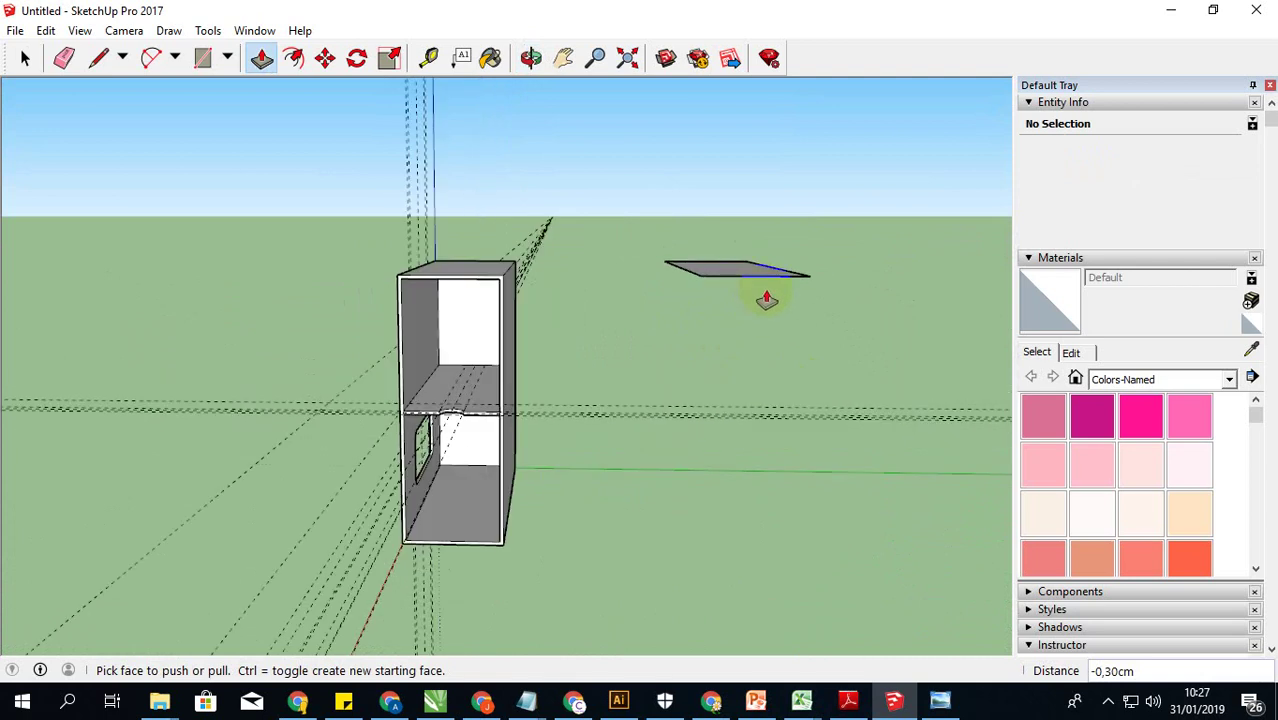
scroll(766, 300, up, 1)
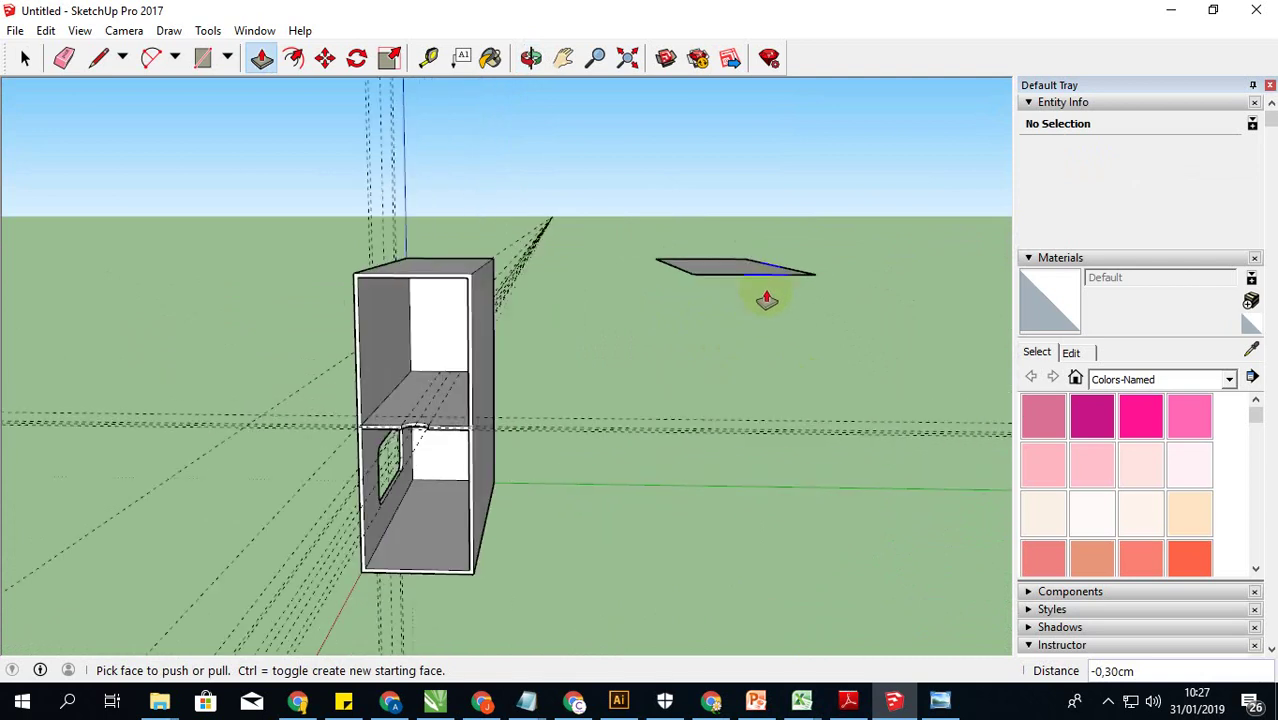
scroll(766, 300, down, 1)
scroll(766, 300, down, 1)
scroll(766, 300, up, 1)
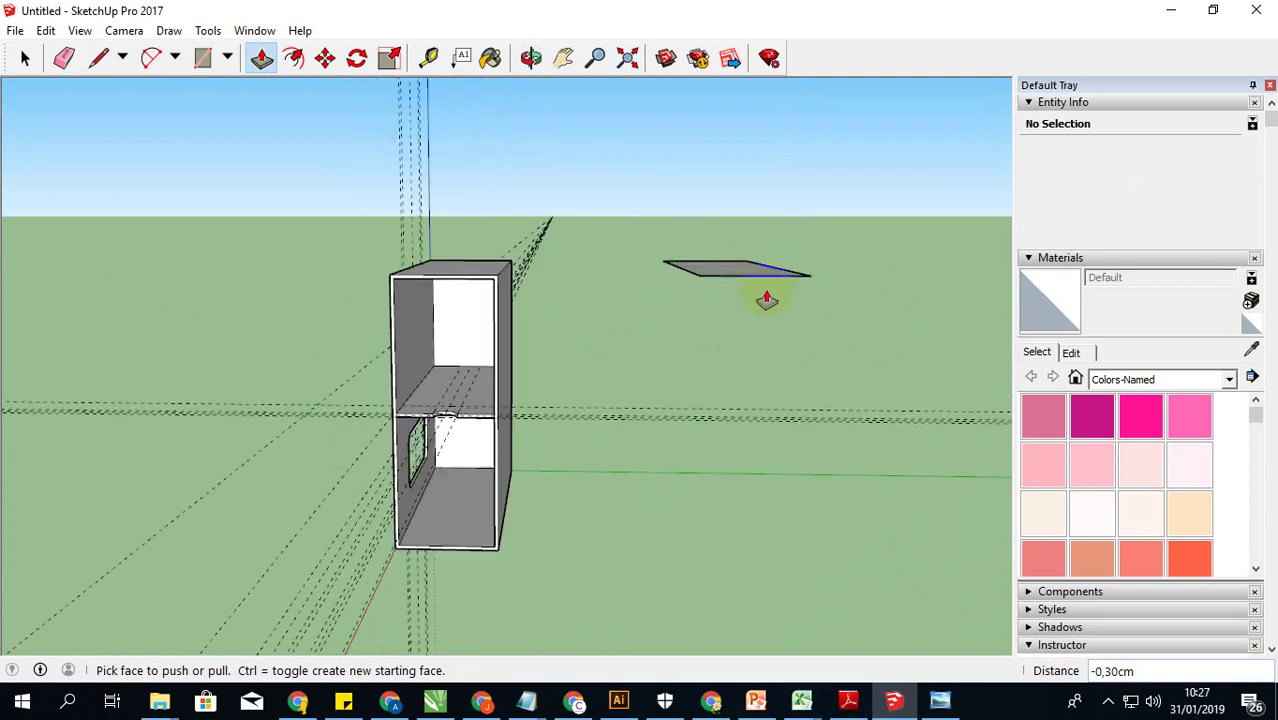
scroll(766, 300, up, 1)
scroll(766, 300, up, 1)
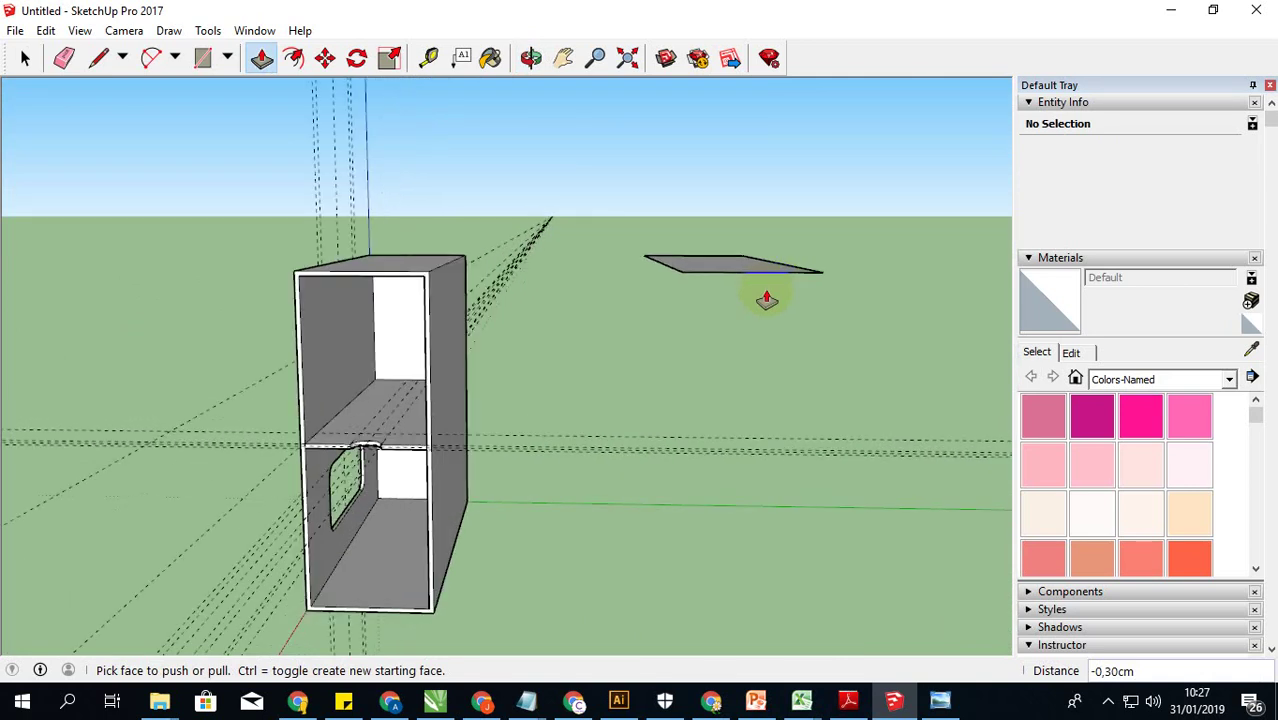
scroll(766, 300, up, 1)
scroll(766, 300, down, 2)
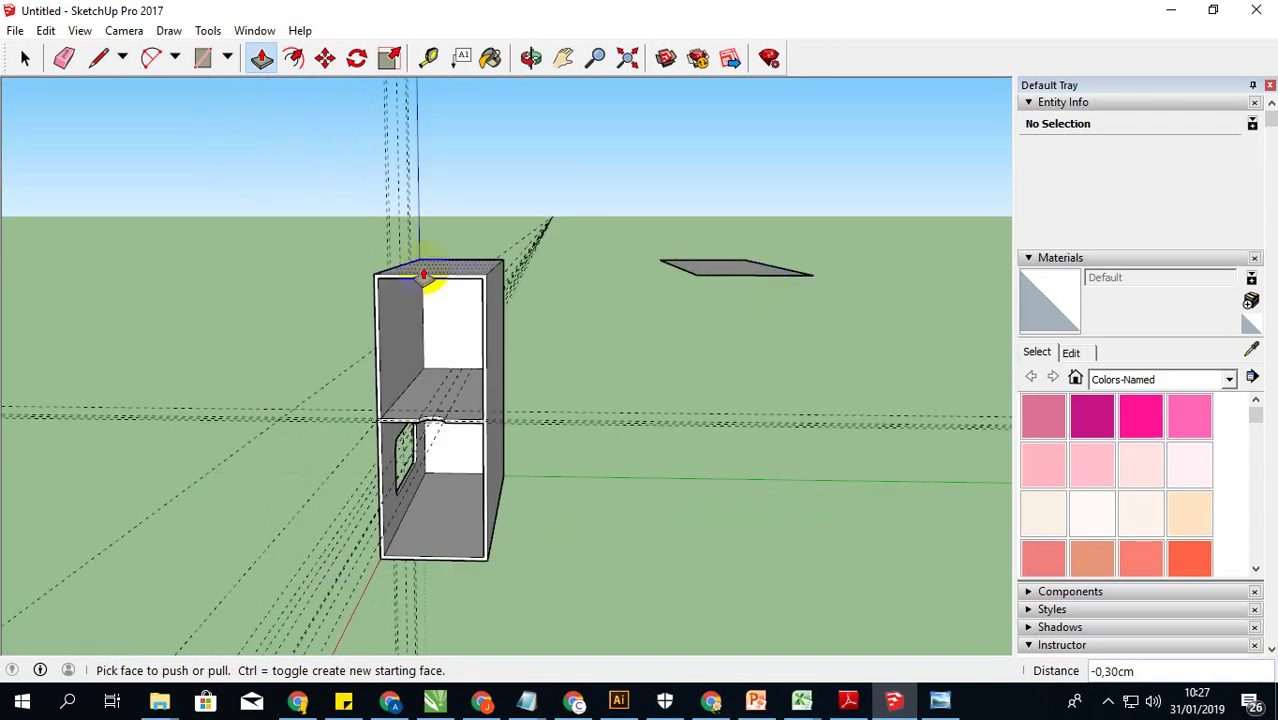
scroll(445, 270, up, 1)
scroll(470, 280, up, 1)
click(477, 284)
scroll(480, 286, up, 1)
scroll(481, 288, up, 1)
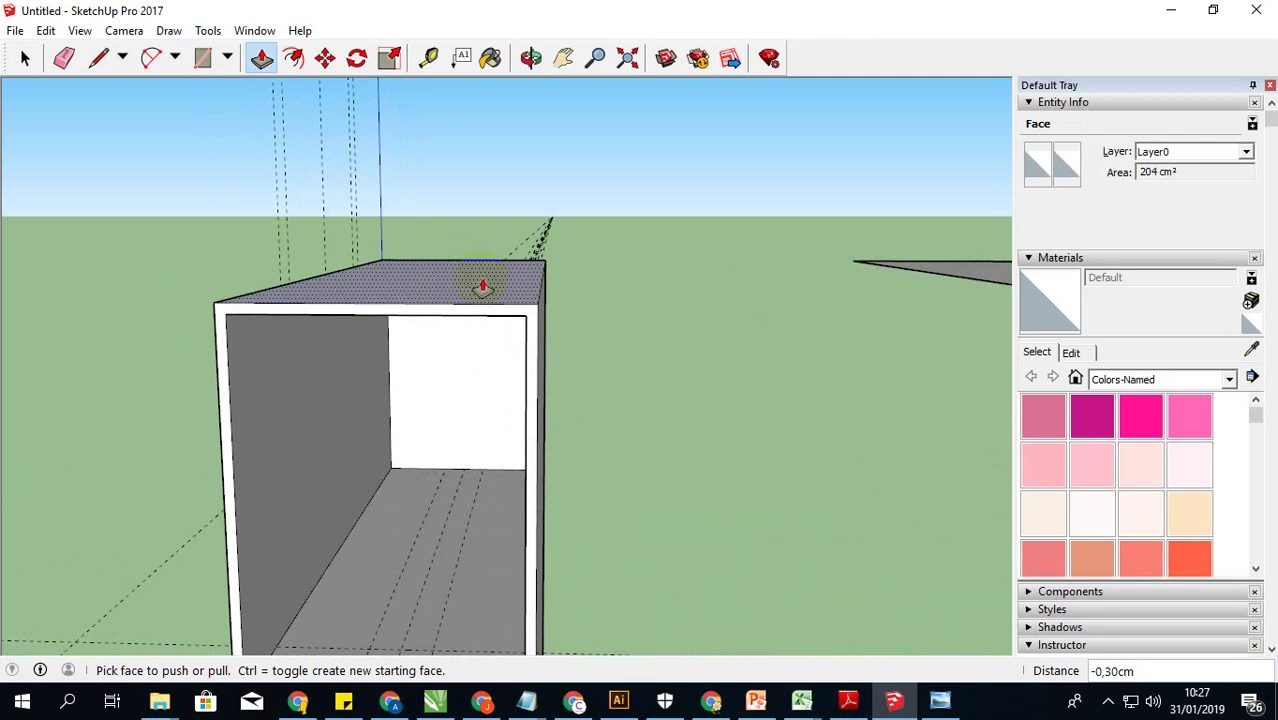
mouse_move(482, 287)
middle_down()
mouse_move(494, 329)
mouse_move(496, 314)
mouse_move(733, 300)
mouse_move(726, 316)
mouse_move(715, 265)
mouse_move(583, 322)
mouse_move(616, 262)
middle_up()
scroll(719, 280, down, 3)
key(p)
Step: Draw a 0.30 cm line inward from the box's top right outer corner
click(578, 342)
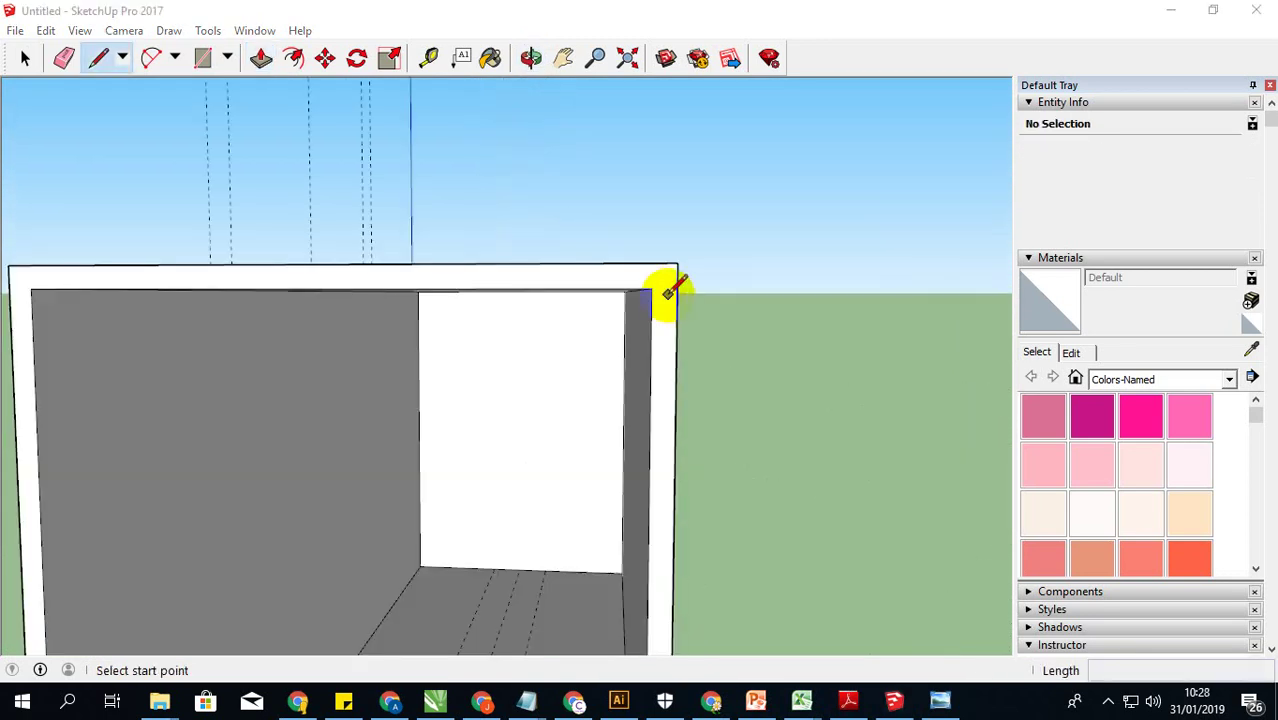
click(651, 288)
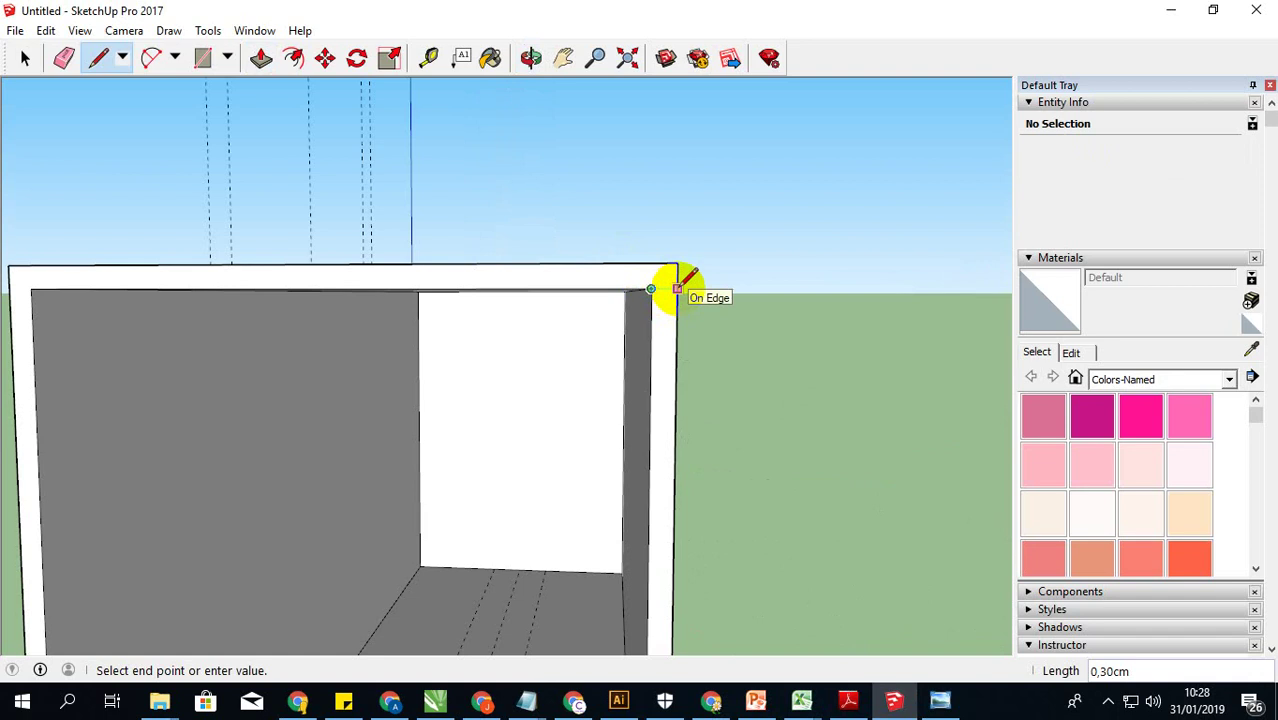
click(679, 288)
scroll(670, 322, down, 2)
middle_drag(670, 322, 650, 342)
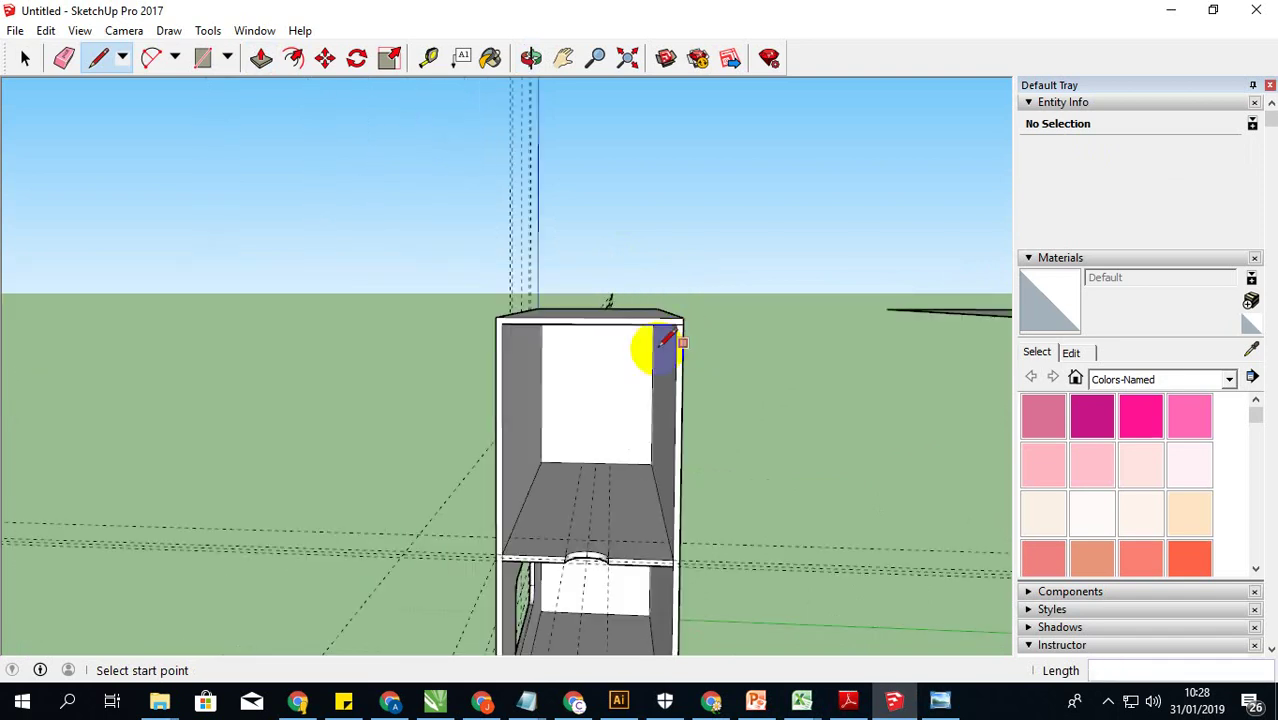
scroll(500, 310, up, 3)
scroll(500, 310, up, 3)
scroll(522, 337, down, 2)
scroll(587, 331, down, 1)
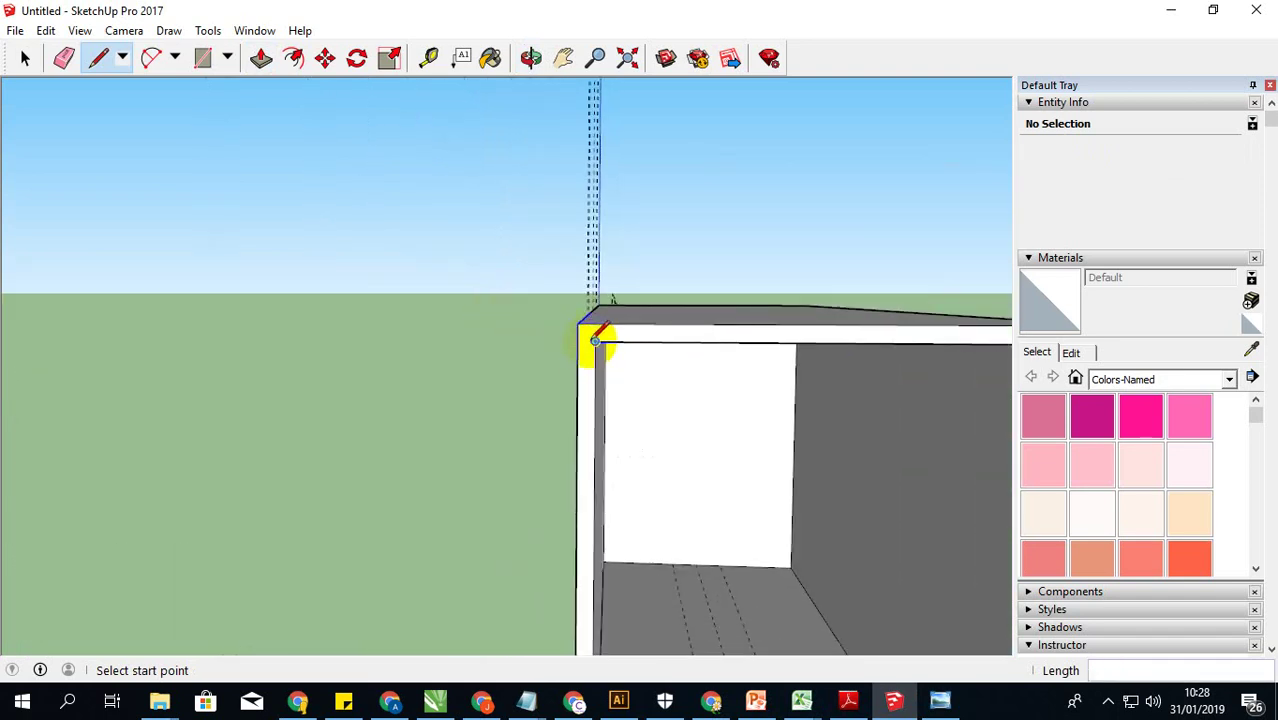
scroll(593, 342, up, 1)
Step: Draw the matching 0.30 cm line at the top left corner, inner to outer edge
click(600, 343)
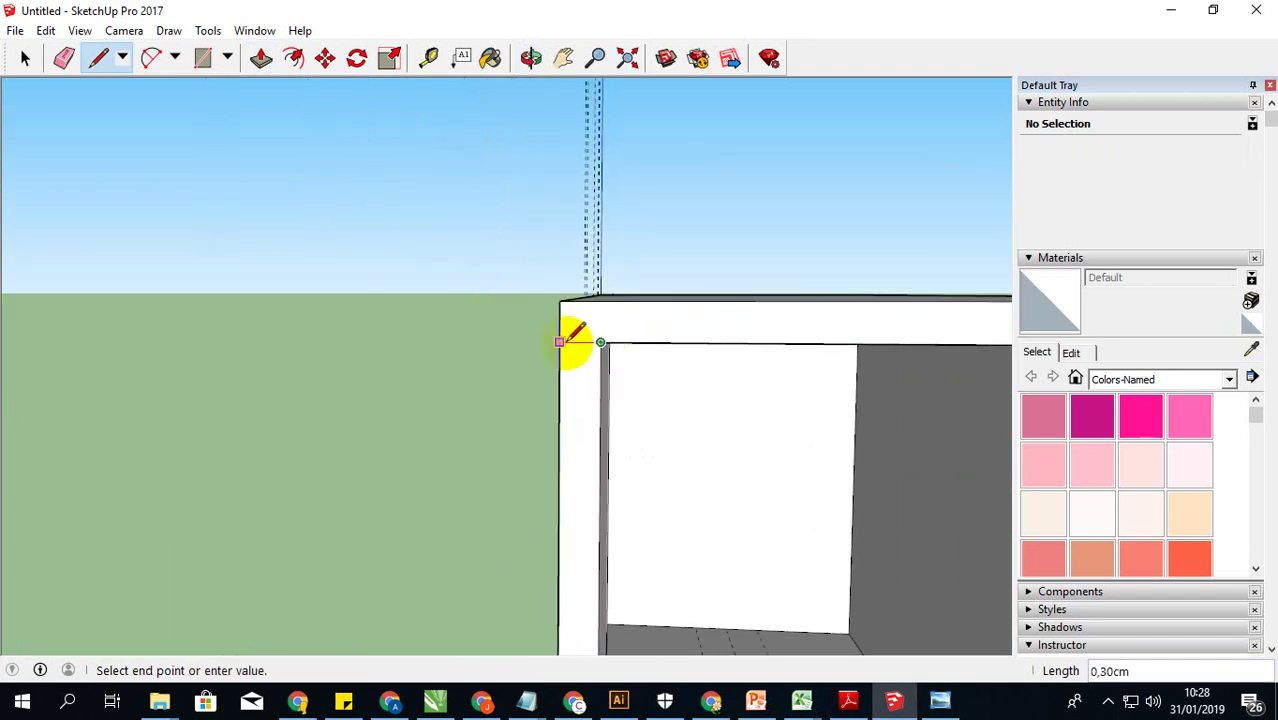
click(557, 344)
scroll(545, 360, down, 1)
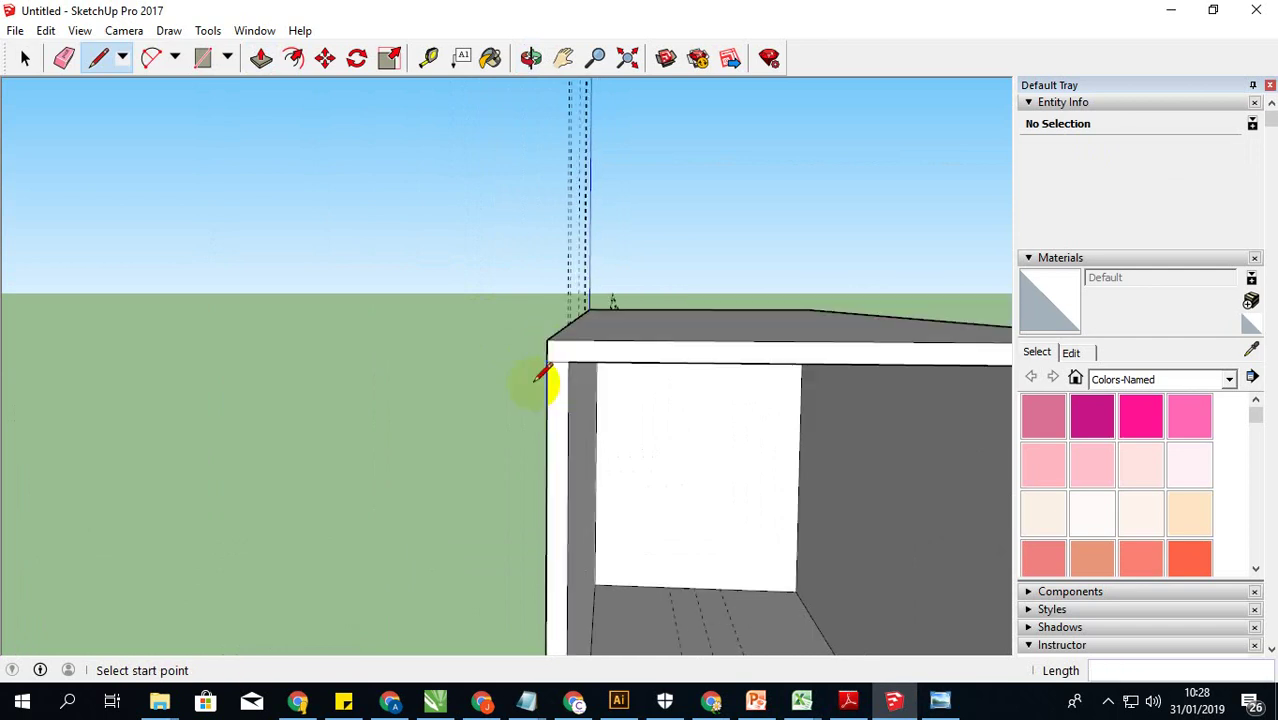
scroll(540, 370, down, 2)
mouse_move(473, 426)
middle_down()
mouse_move(727, 442)
mouse_move(563, 426)
middle_up()
scroll(600, 420, down, 2)
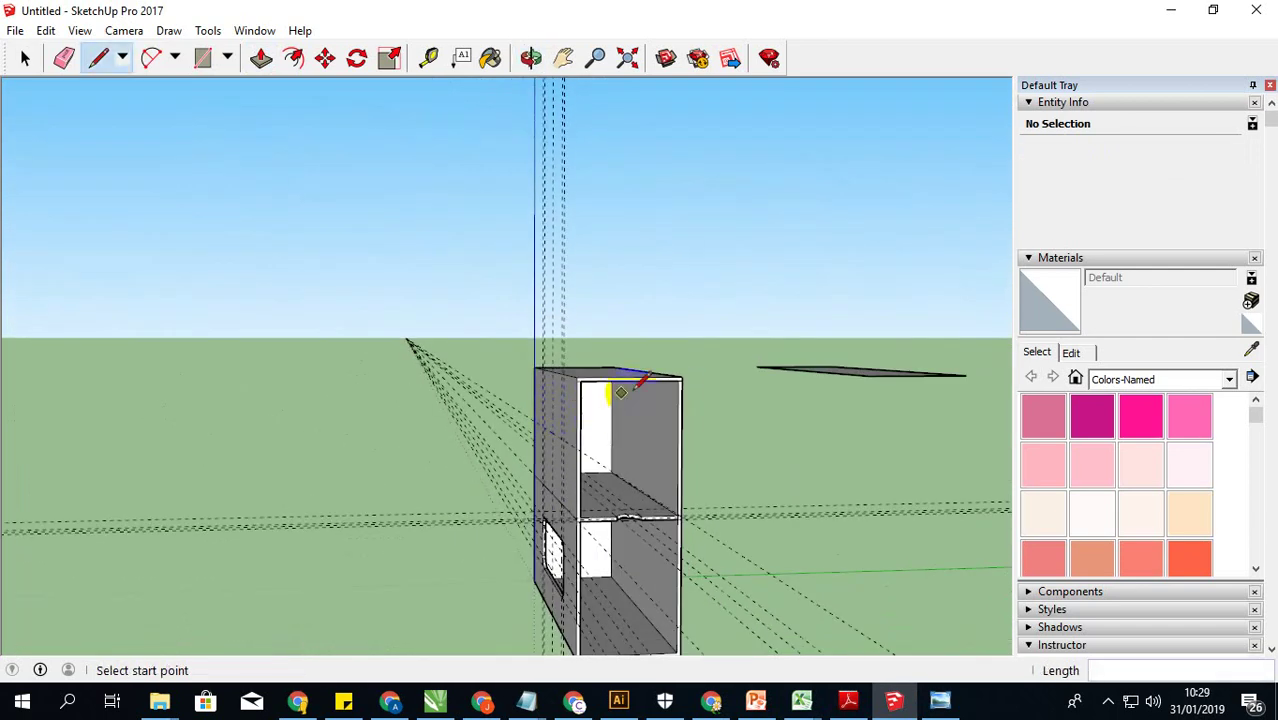
scroll(642, 380, up, 2)
Step: Select the thin strip along the box's top front edge
click(25, 58)
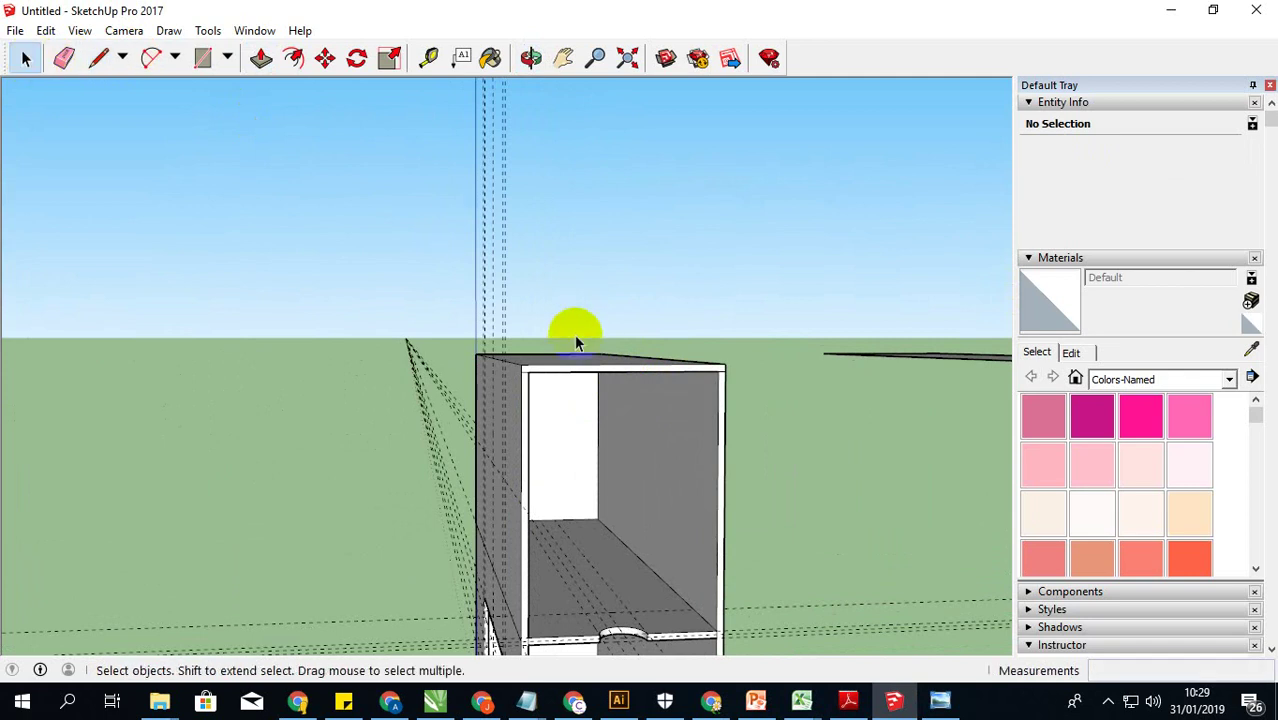
middle_drag(428, 348, 519, 365)
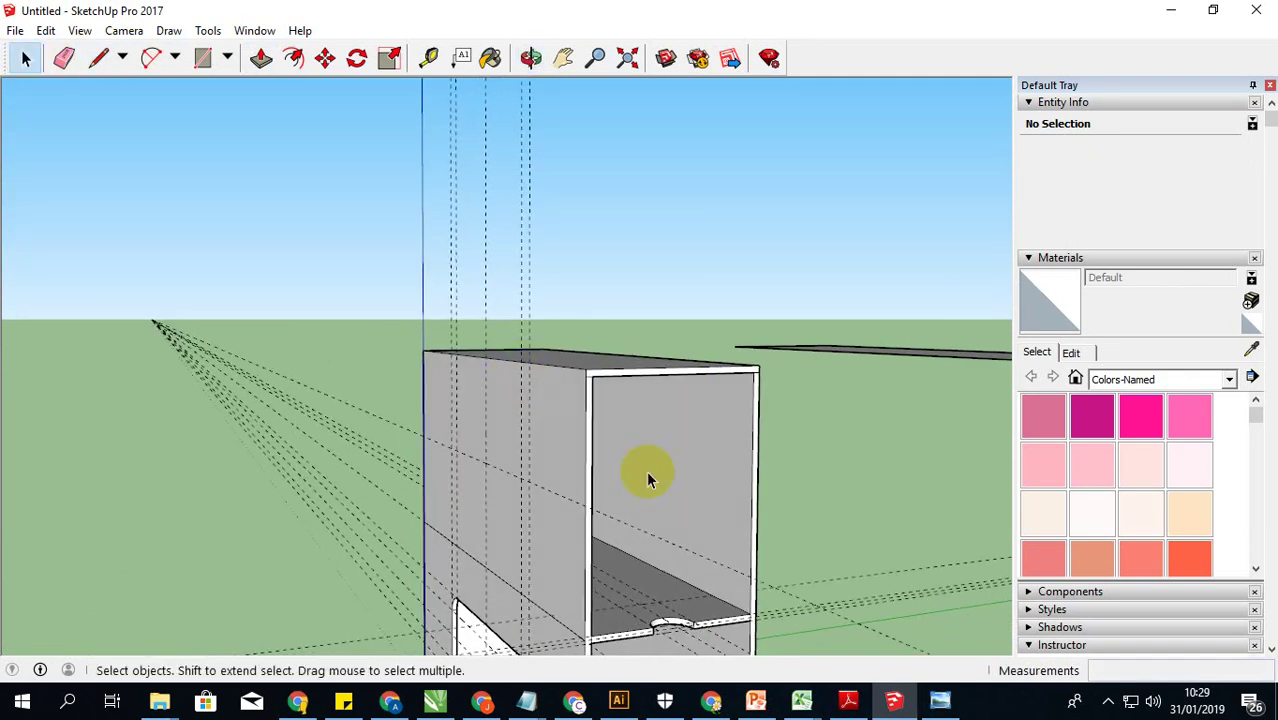
scroll(690, 483, up, 2)
scroll(690, 483, down, 2)
scroll(699, 363, up, 2)
scroll(699, 358, up, 1)
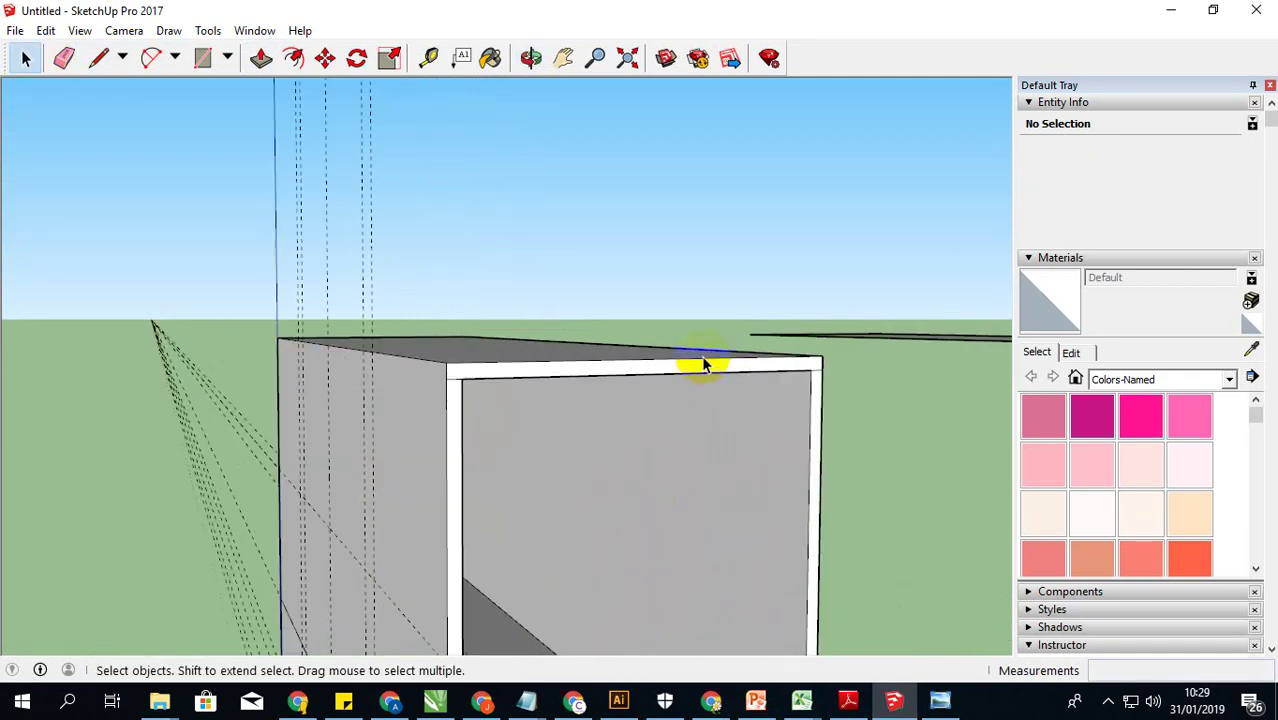
scroll(653, 363, up, 1)
click(422, 382)
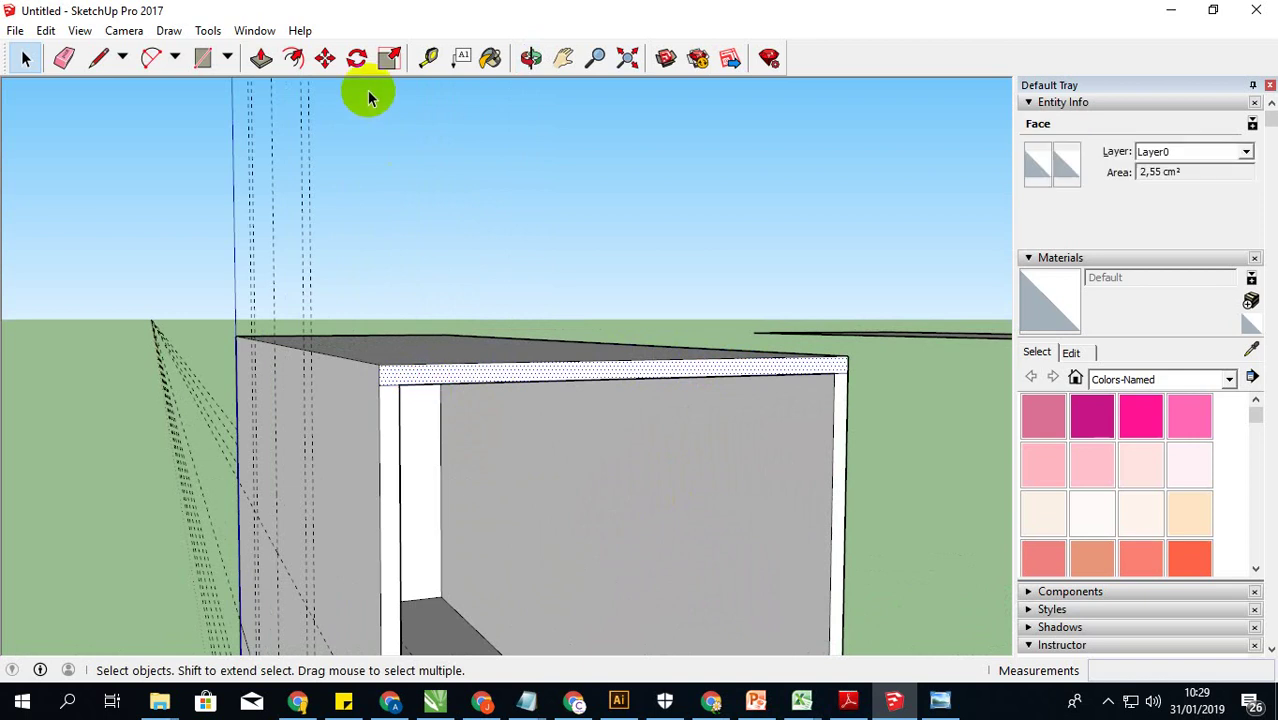
Step: Push/Pull the selected strip back 23.70 cm
click(261, 58)
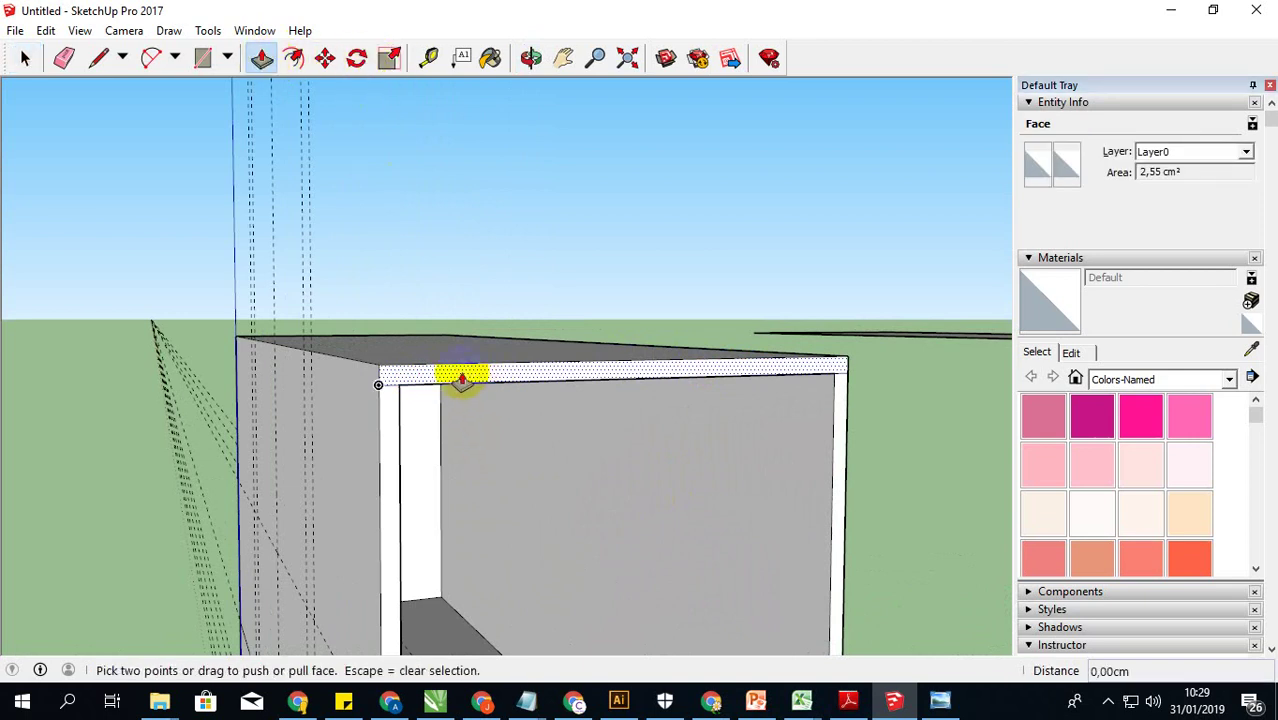
click(458, 370)
text(2)
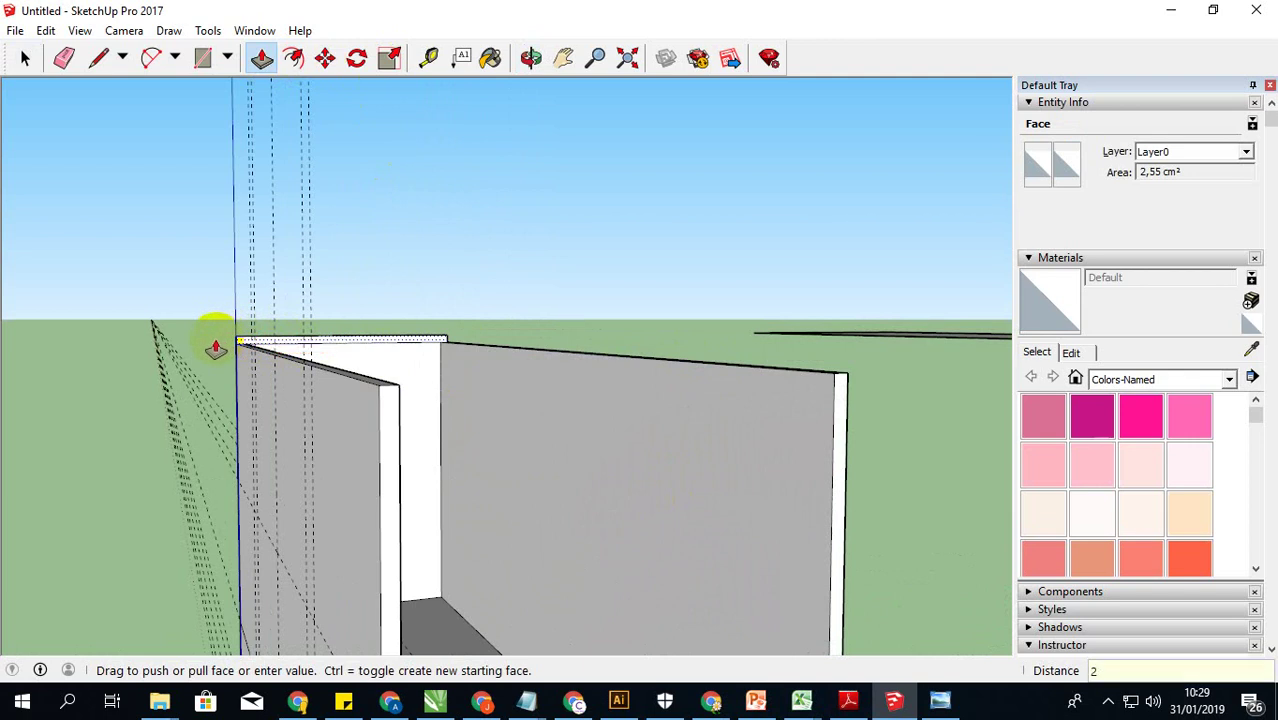
text(4)
key(Return)
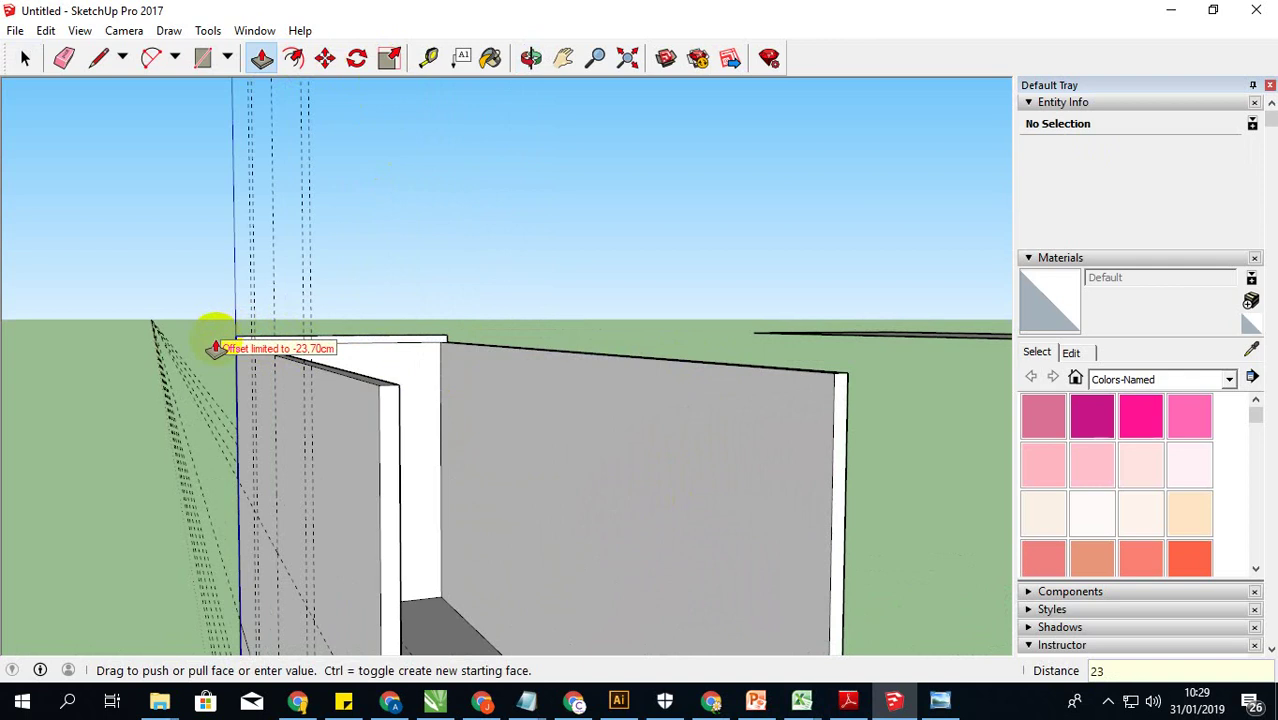
text(,70cm)
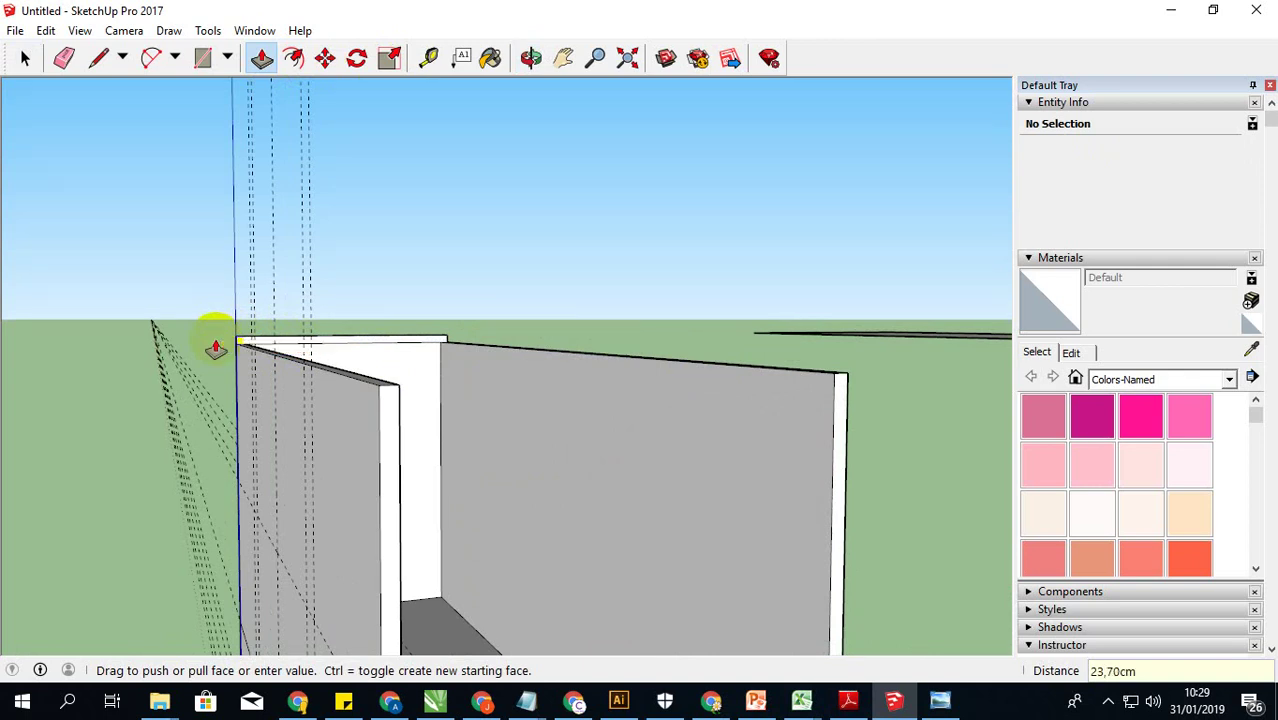
double_click(420, 400)
mouse_move(420, 400)
middle_down()
mouse_move(593, 448)
mouse_move(812, 360)
mouse_move(676, 372)
middle_up()
Step: Pick the box's top face and the thin front edge of the top panel
click(593, 448)
click(676, 372)
scroll(672, 378, up, 3)
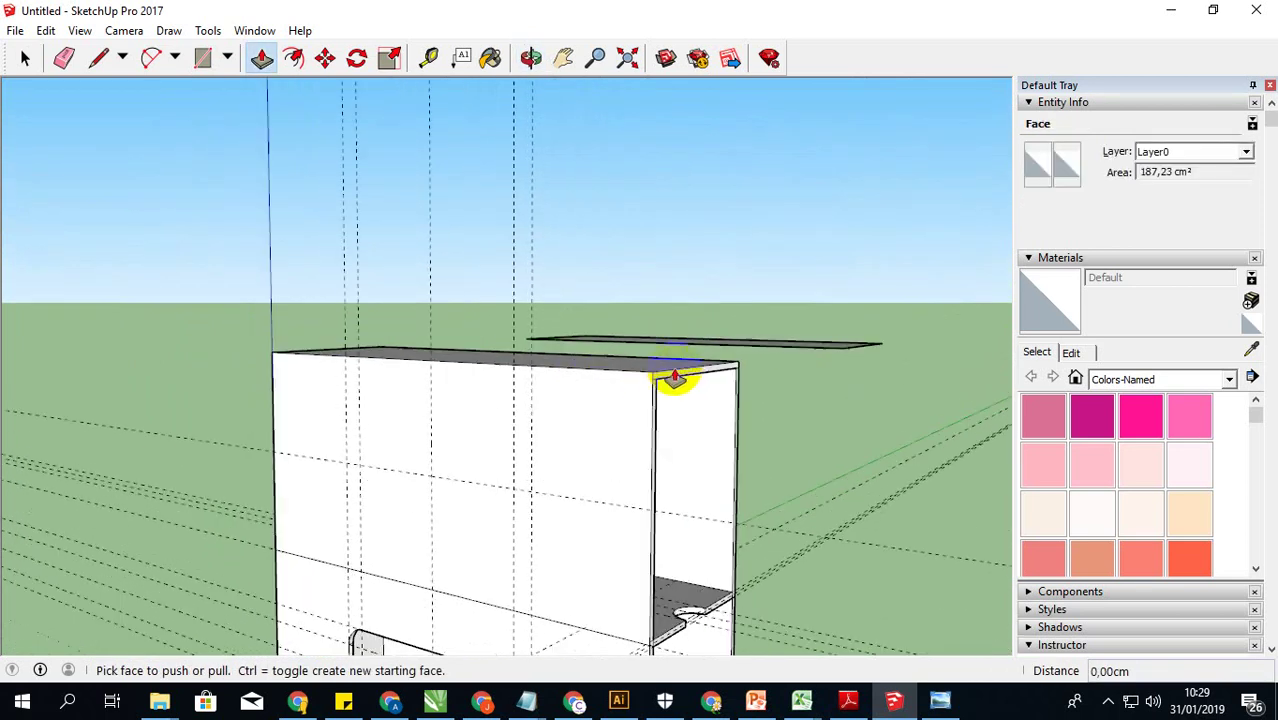
scroll(672, 380, up, 3)
click(640, 395)
scroll(668, 394, down, 2)
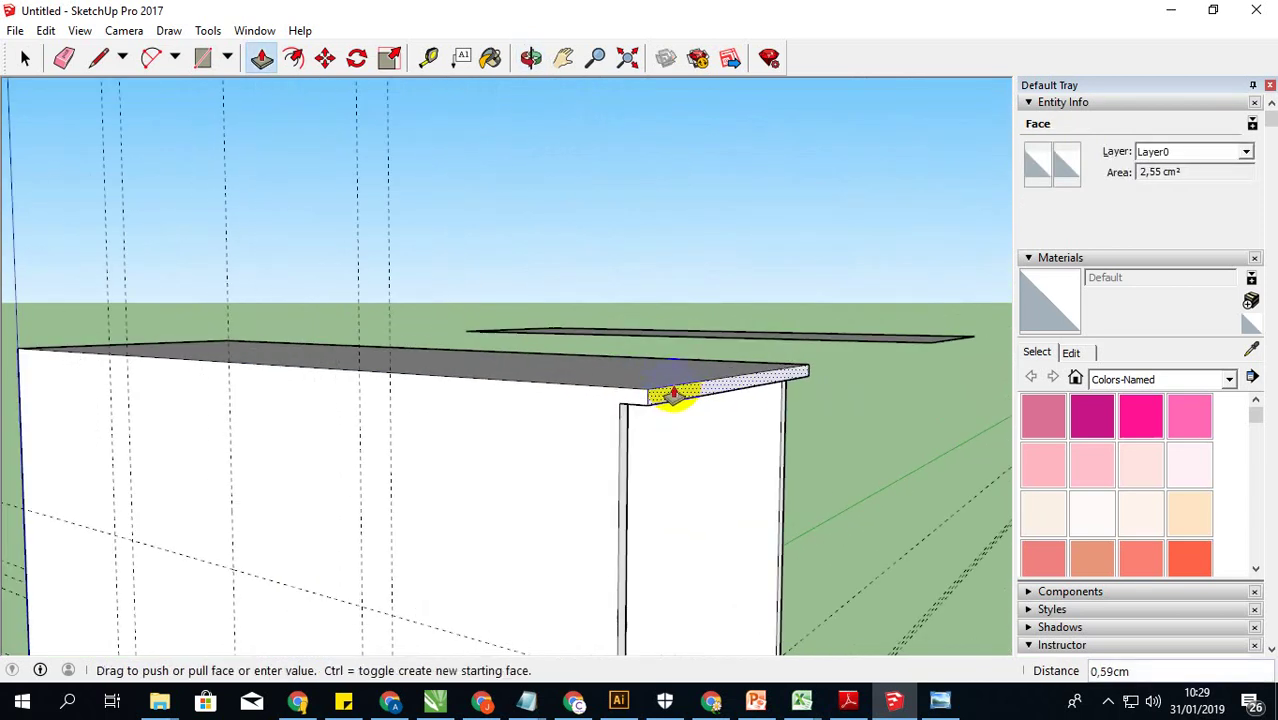
scroll(676, 391, down, 3)
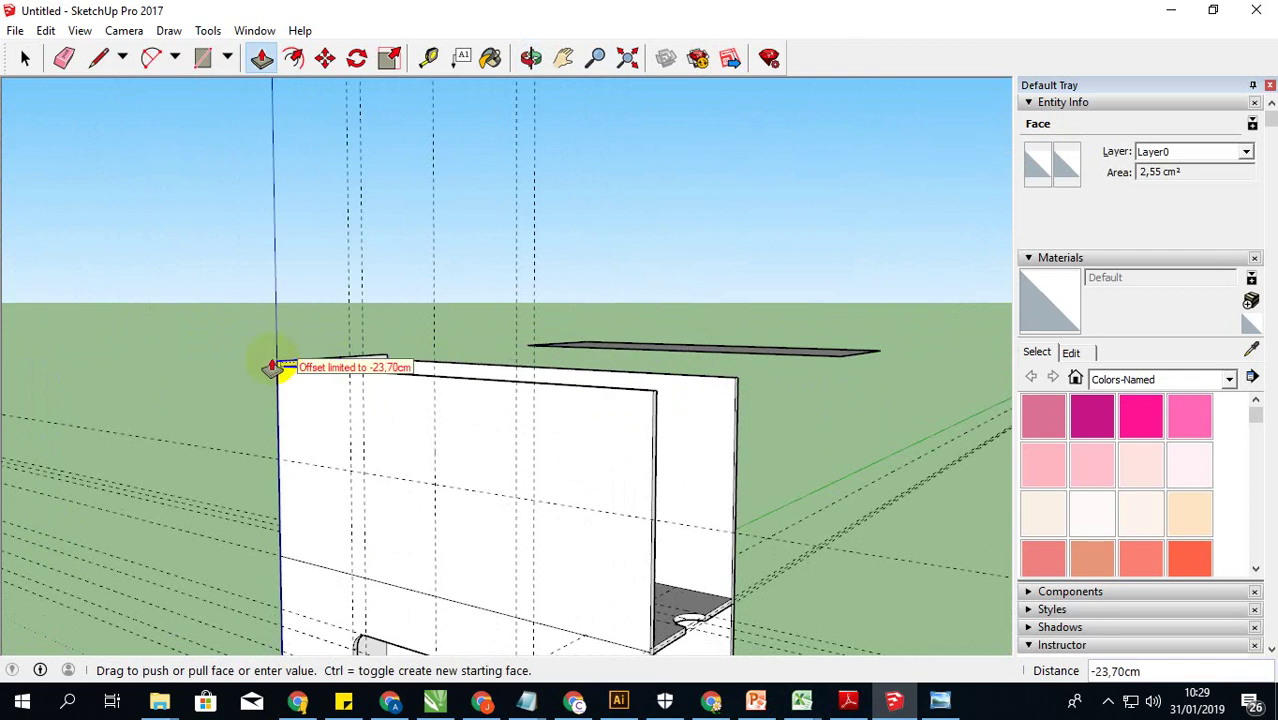
scroll(273, 366, up, 3)
scroll(274, 366, up, 2)
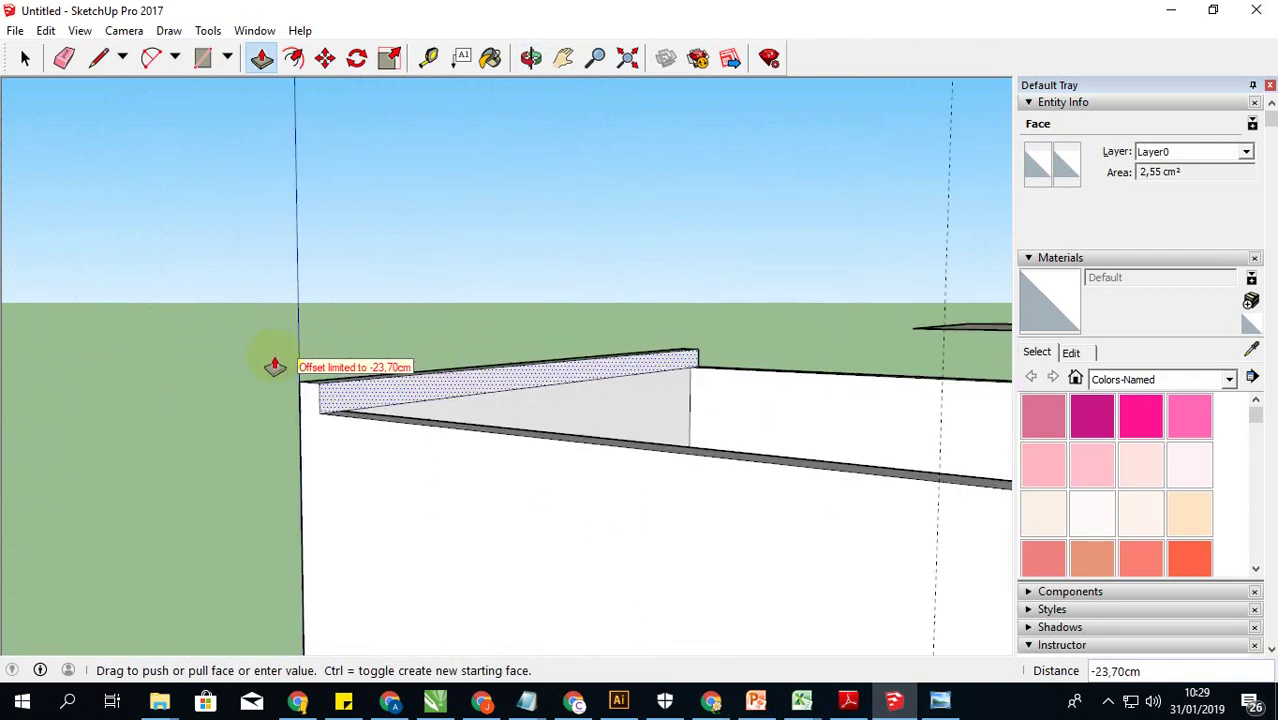
Step: Push the edge face back 23.70 cm, then push the leftover face in 0.30 cm
click(325, 399)
click(342, 404)
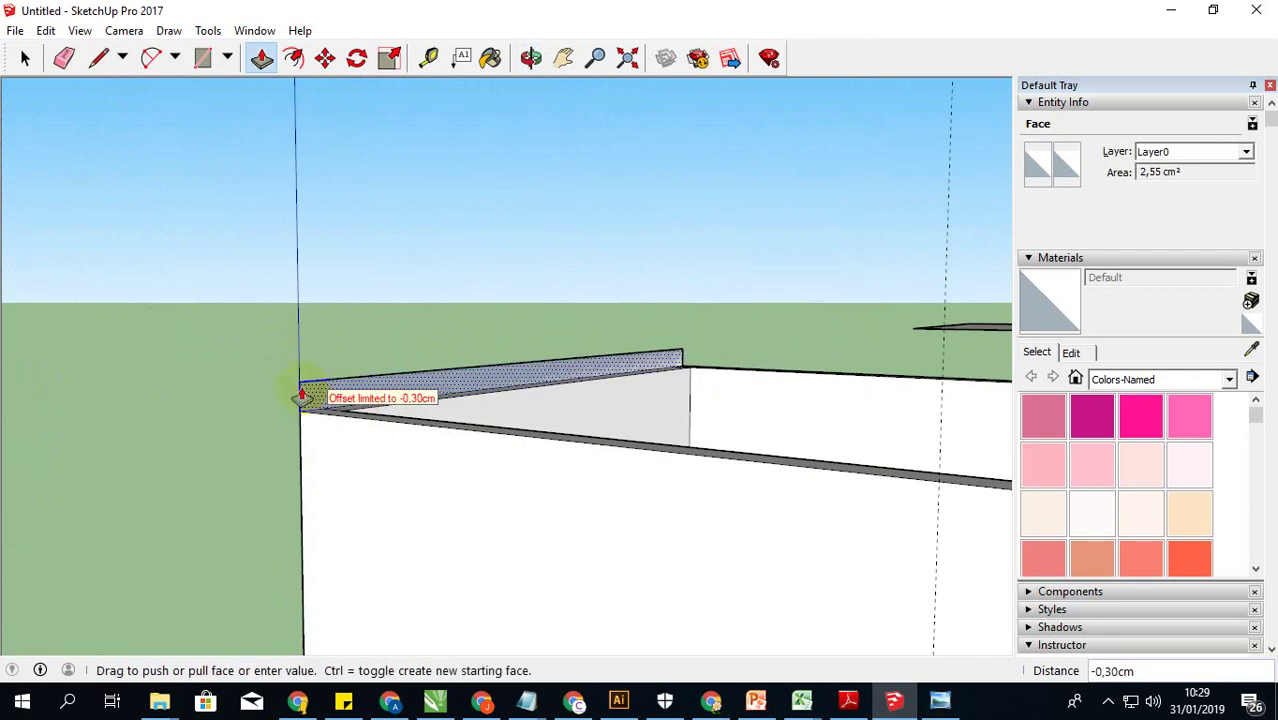
click(302, 396)
scroll(271, 343, down, 2)
scroll(348, 343, down, 2)
scroll(595, 347, down, 1)
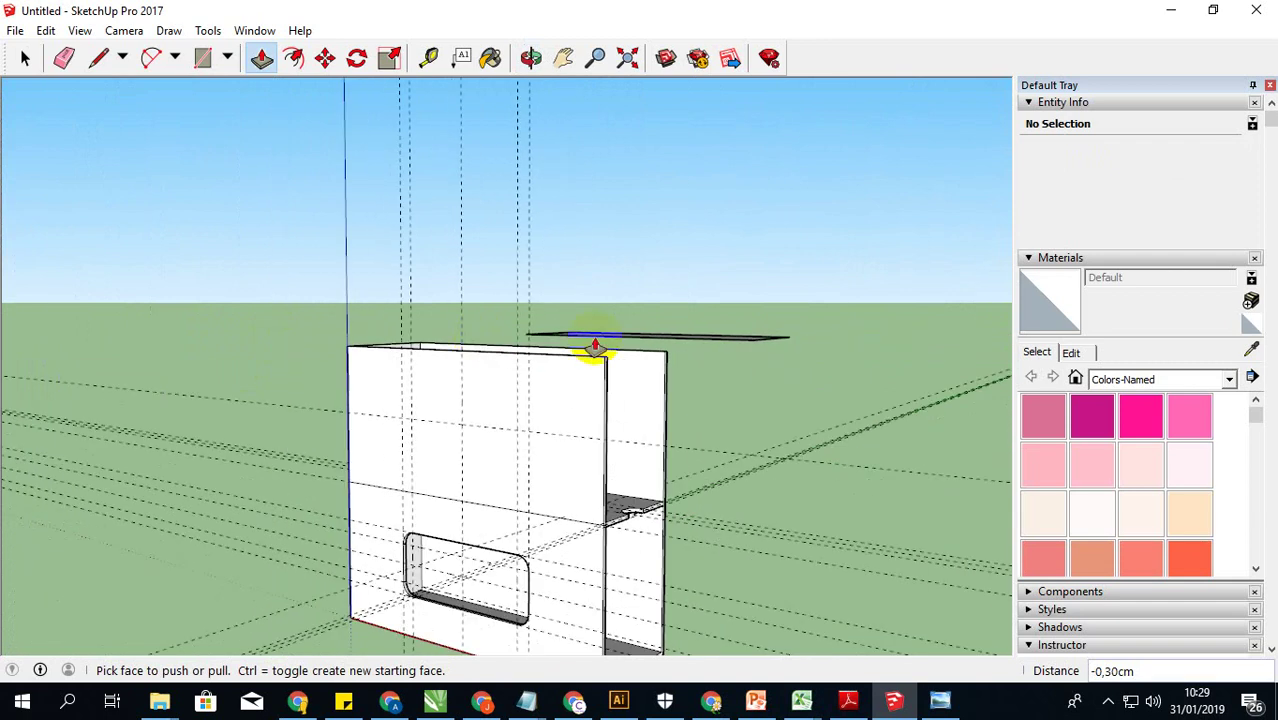
mouse_move(595, 347)
middle_down()
mouse_move(505, 356)
mouse_move(362, 328)
middle_up()
Step: Dismiss the low disk space notification and orbit to look into the box's open end
mouse_move(681, 416)
middle_down()
mouse_move(485, 352)
mouse_move(499, 308)
mouse_move(562, 528)
mouse_move(693, 451)
mouse_move(781, 447)
middle_up()
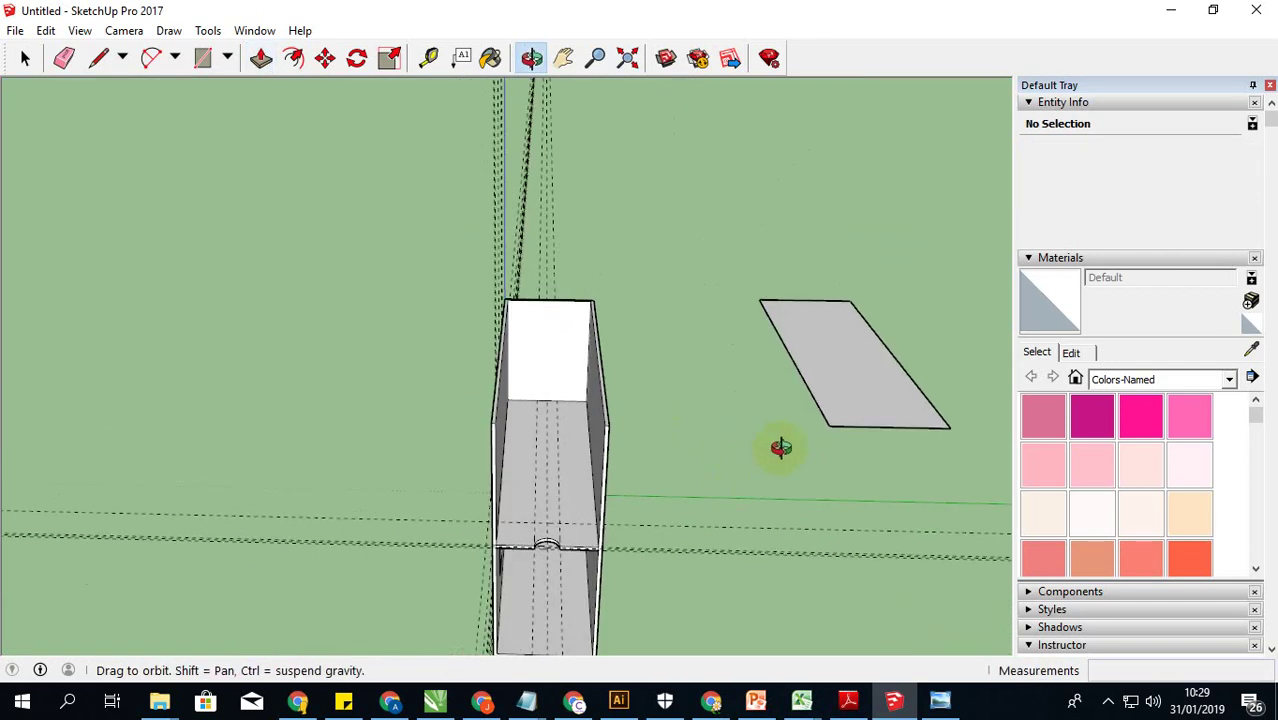
scroll(919, 377, up, 3)
scroll(856, 334, down, 3)
scroll(943, 385, down, 1)
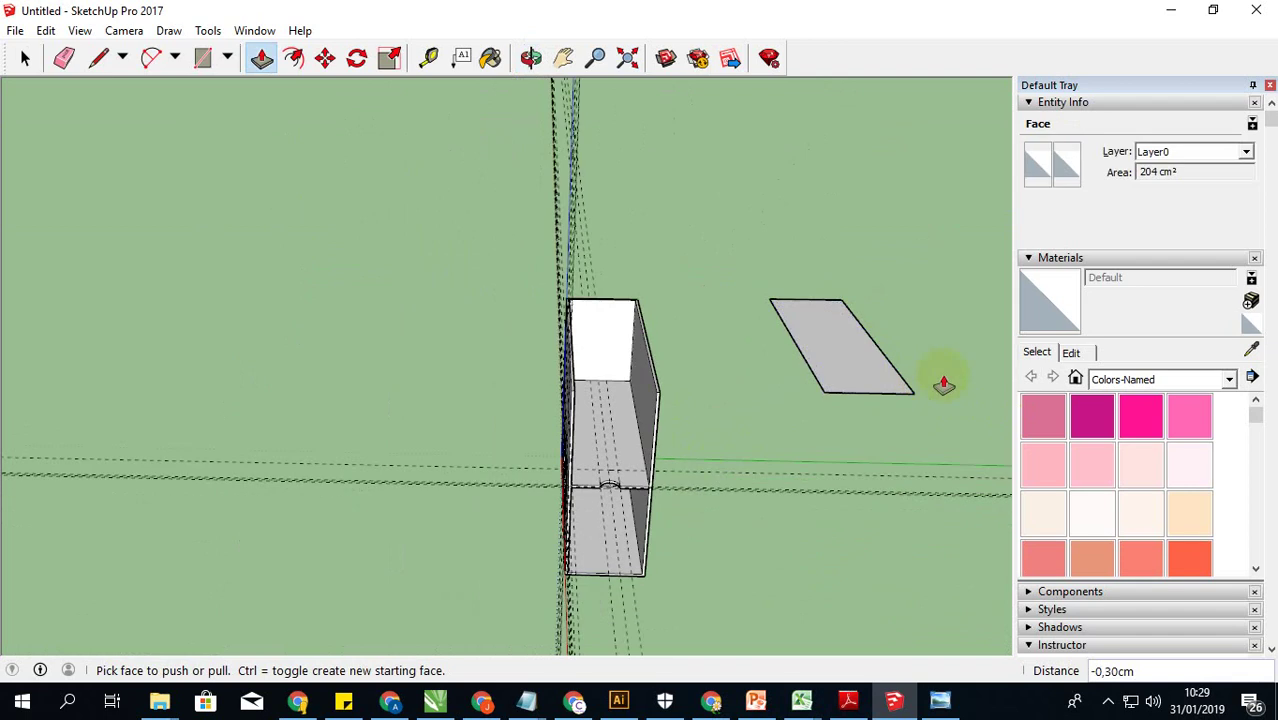
scroll(943, 385, up, 3)
scroll(849, 311, down, 1)
scroll(841, 311, up, 1)
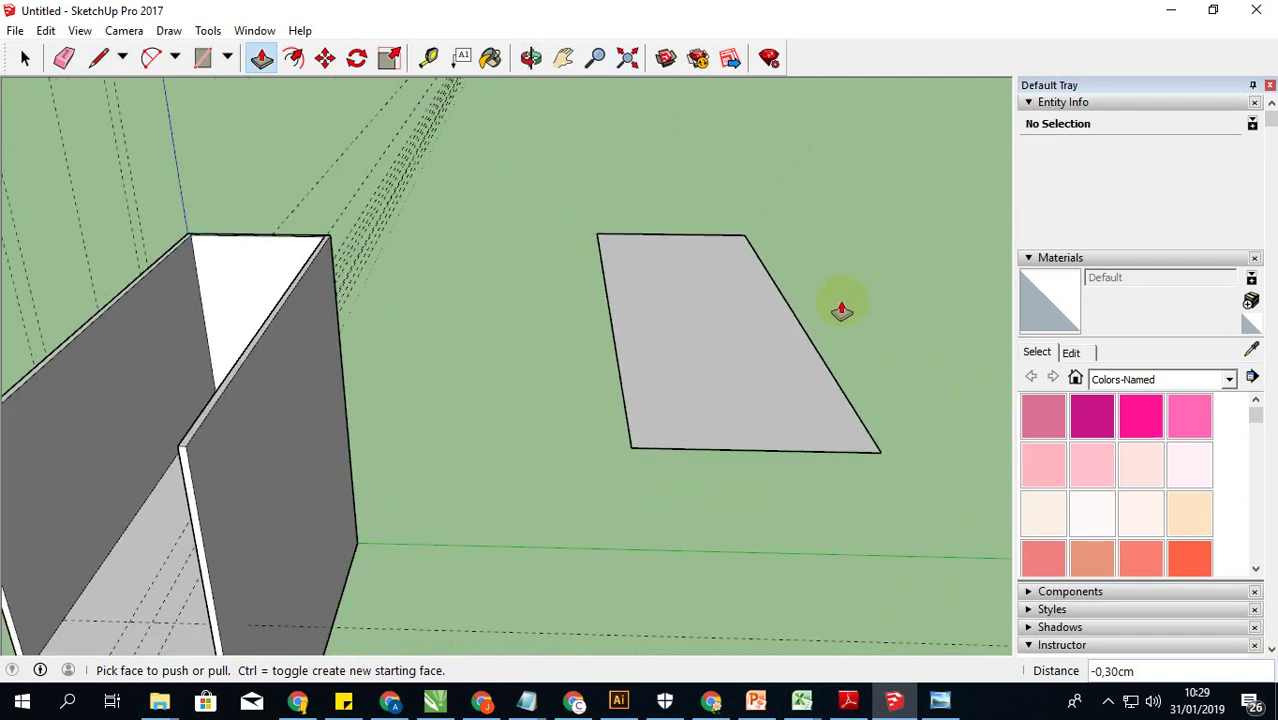
scroll(841, 311, down, 1)
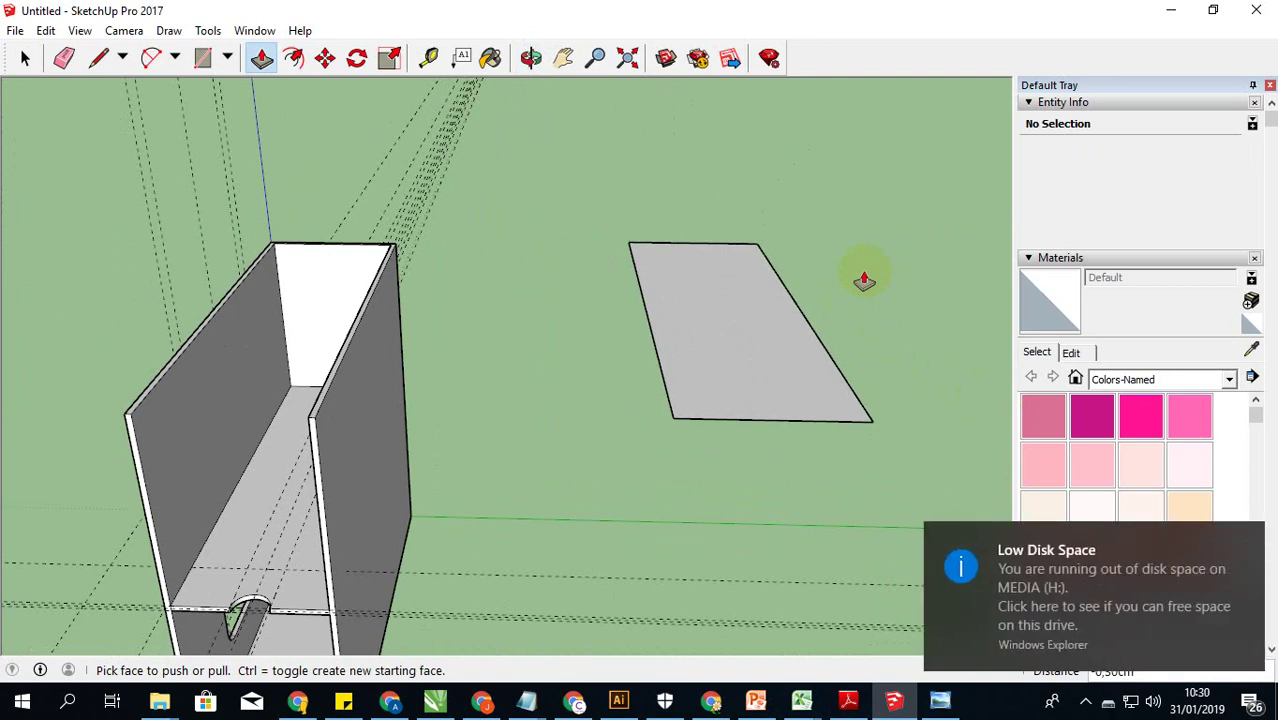
scroll(840, 281, down, 3)
scroll(579, 329, up, 1)
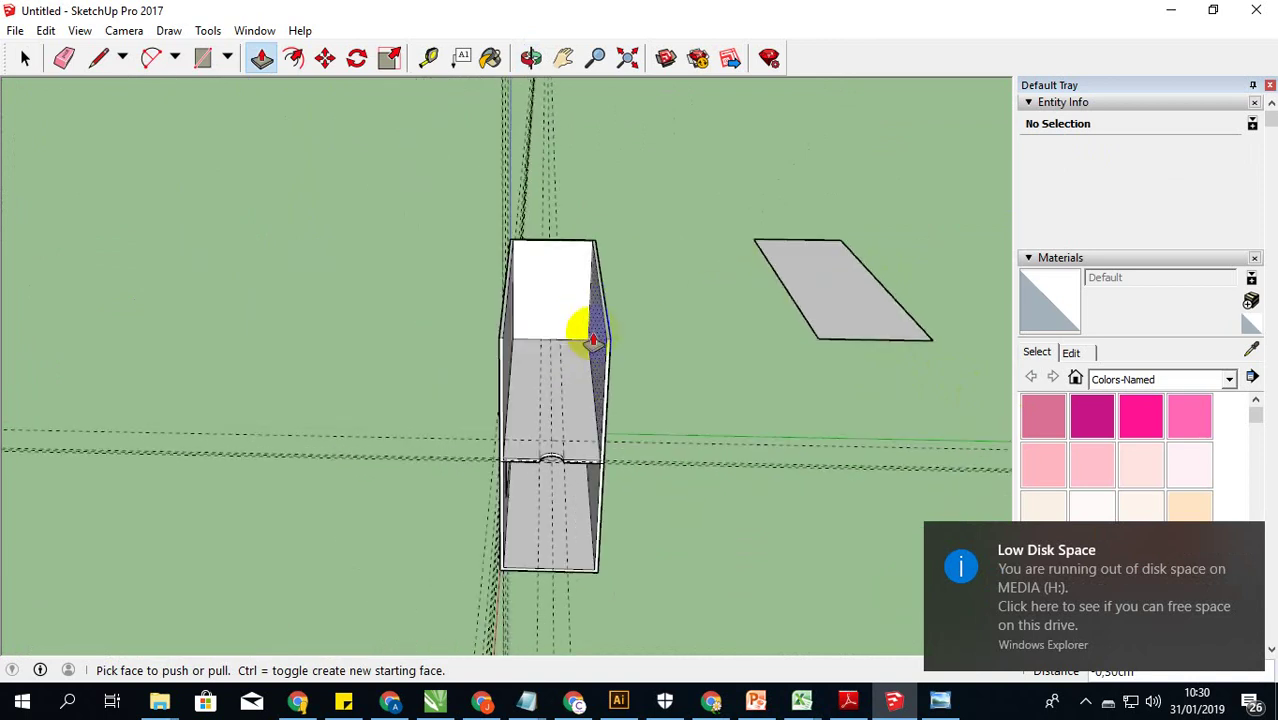
scroll(579, 329, up, 3)
click(1250, 541)
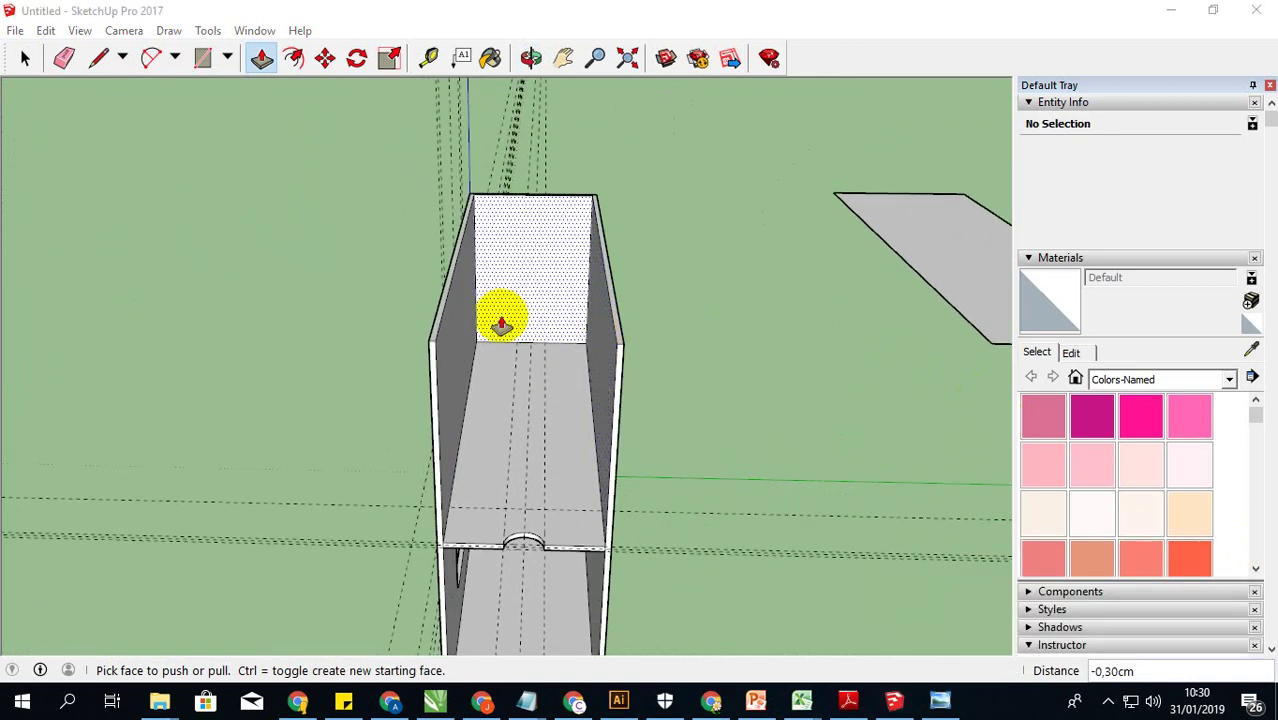
mouse_move(467, 302)
middle_down()
mouse_move(491, 277)
mouse_move(516, 337)
mouse_move(390, 296)
mouse_move(297, 305)
mouse_move(337, 322)
mouse_move(608, 337)
mouse_move(365, 308)
mouse_move(362, 294)
middle_up()
Step: Push/Pull the box's inner end face out into a thin panel
key(p)
click(517, 322)
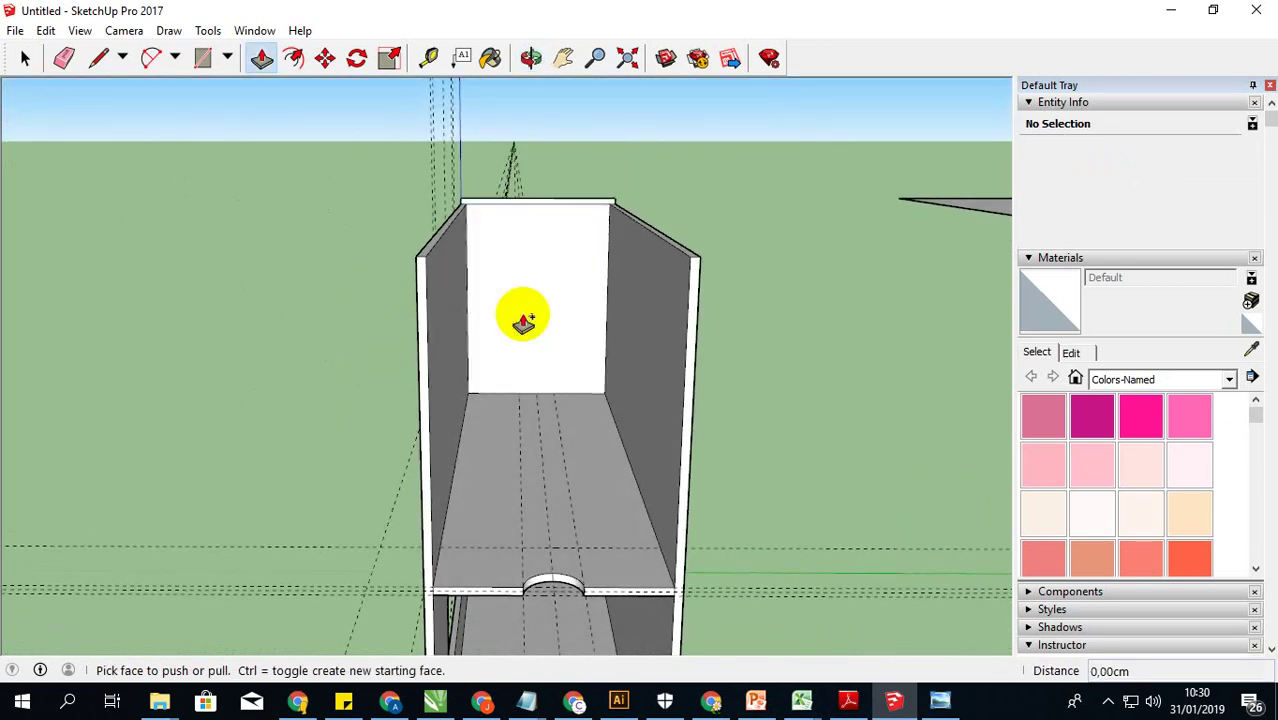
mouse_move(780, 328)
middle_down()
mouse_move(679, 289)
mouse_move(702, 323)
mouse_move(725, 317)
middle_up()
scroll(624, 258, up, 2)
scroll(624, 258, up, 2)
middle_drag(625, 257, 593, 248)
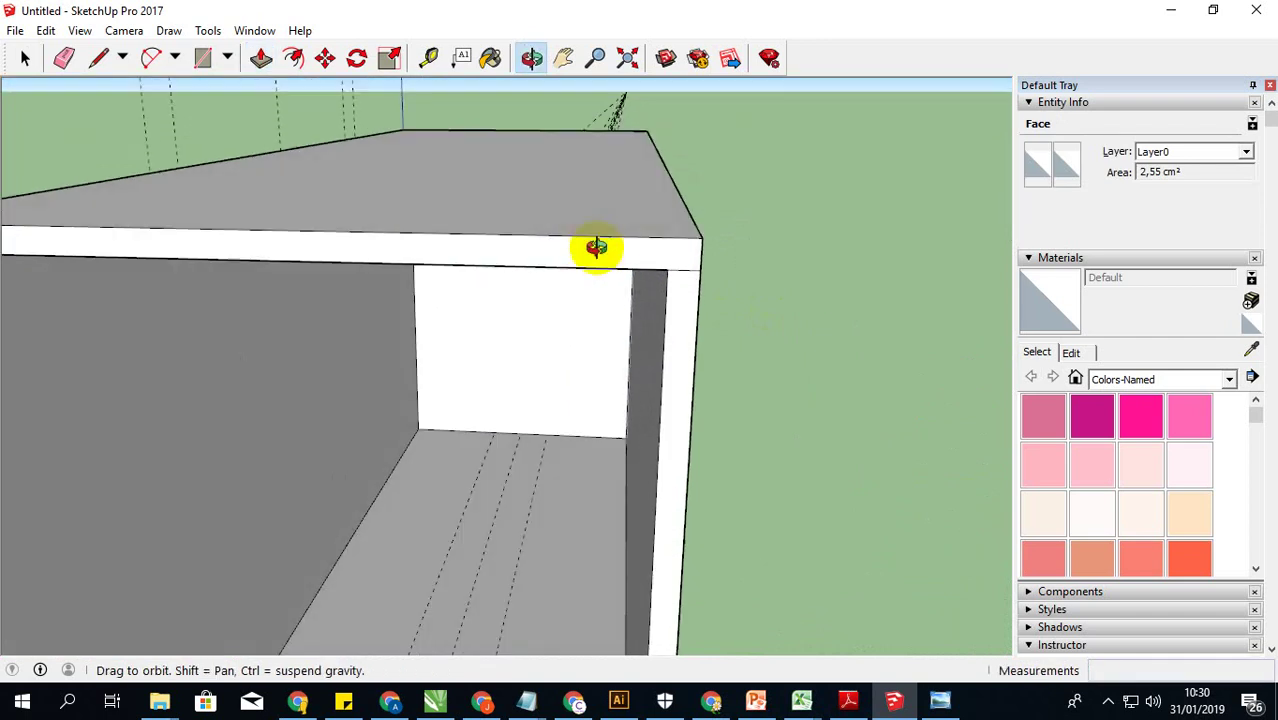
click(25, 57)
scroll(550, 215, down, 2)
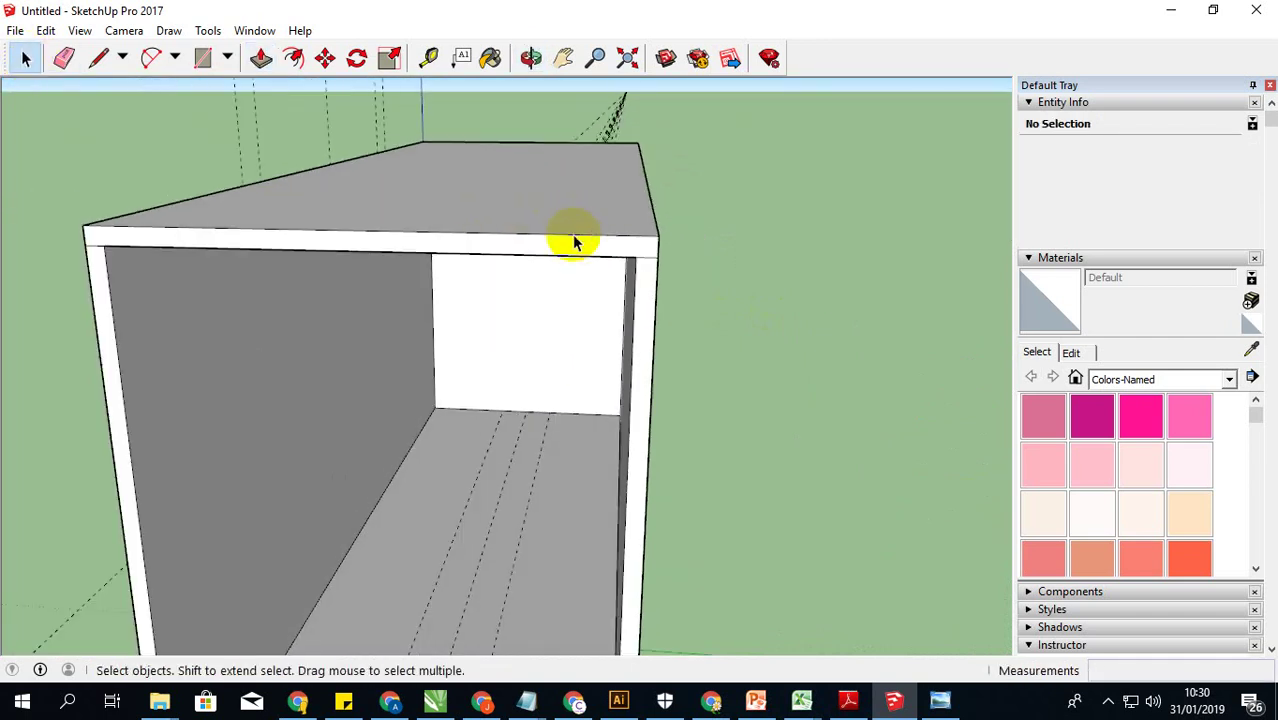
scroll(573, 235, down, 2)
middle_drag(573, 220, 579, 222)
scroll(596, 221, up, 3)
scroll(597, 218, up, 1)
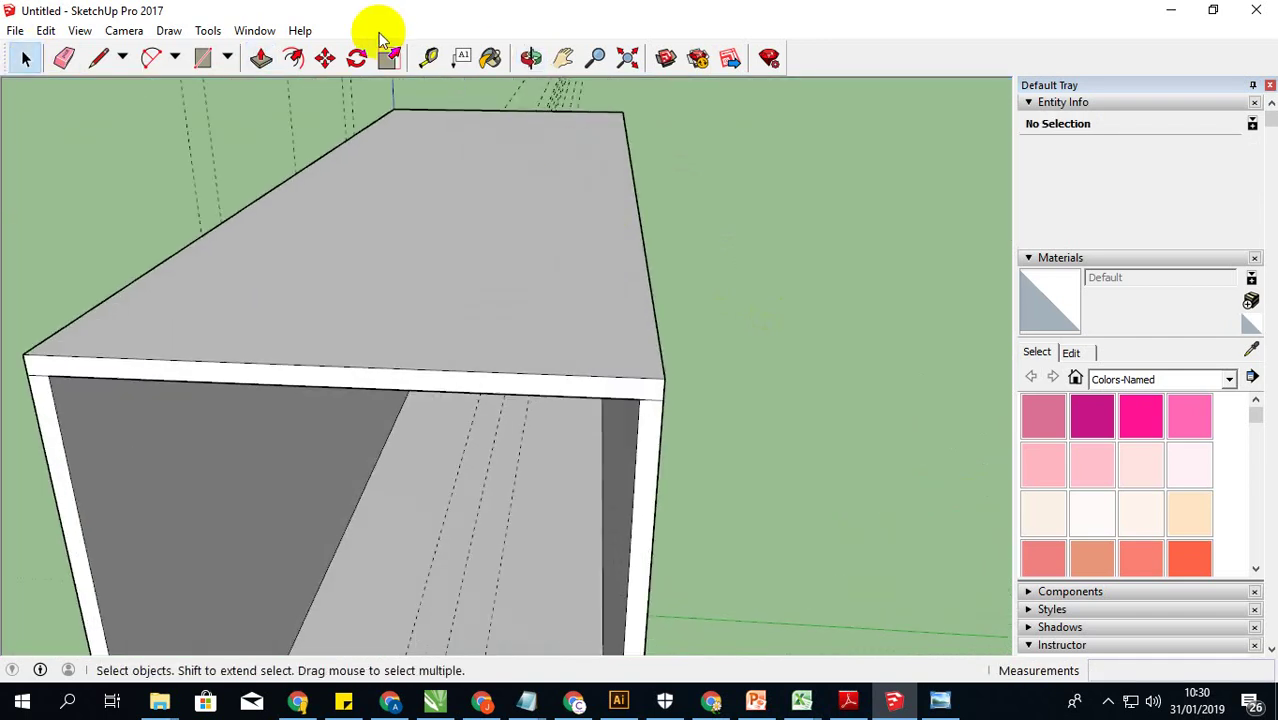
Step: Drag a Tape Measure guide in from the top panel's front edge
click(428, 57)
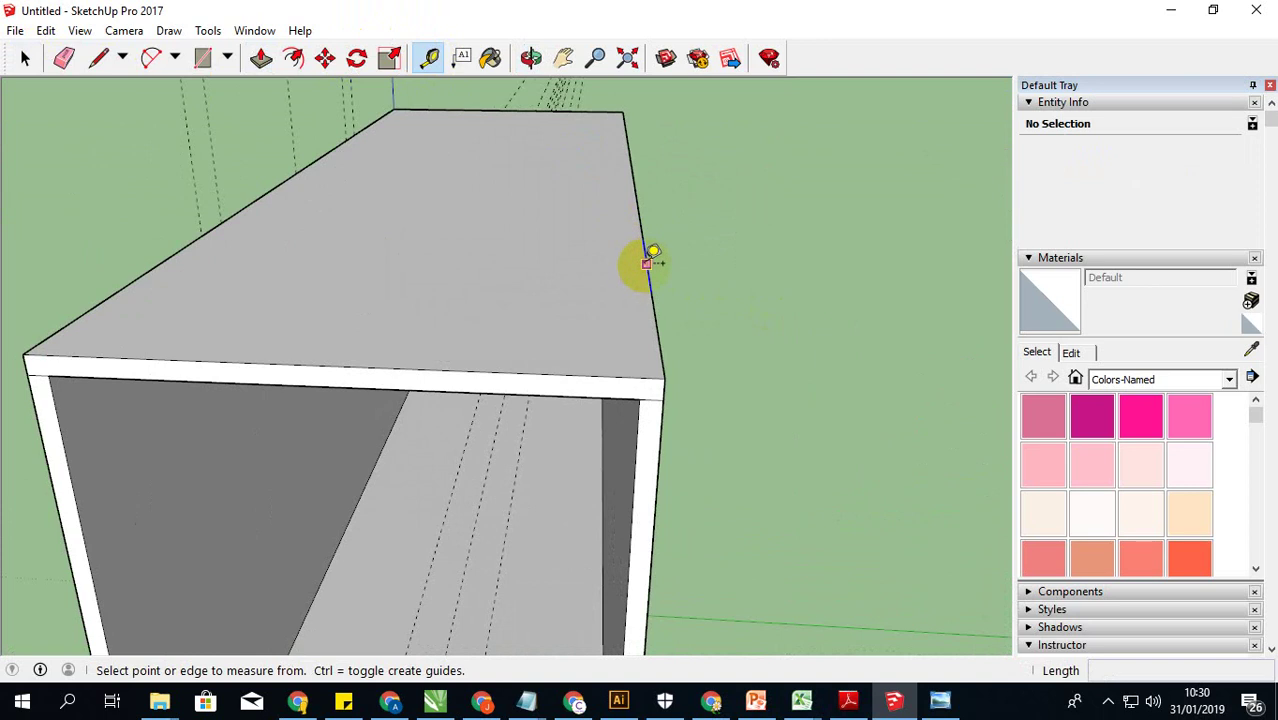
click(647, 263)
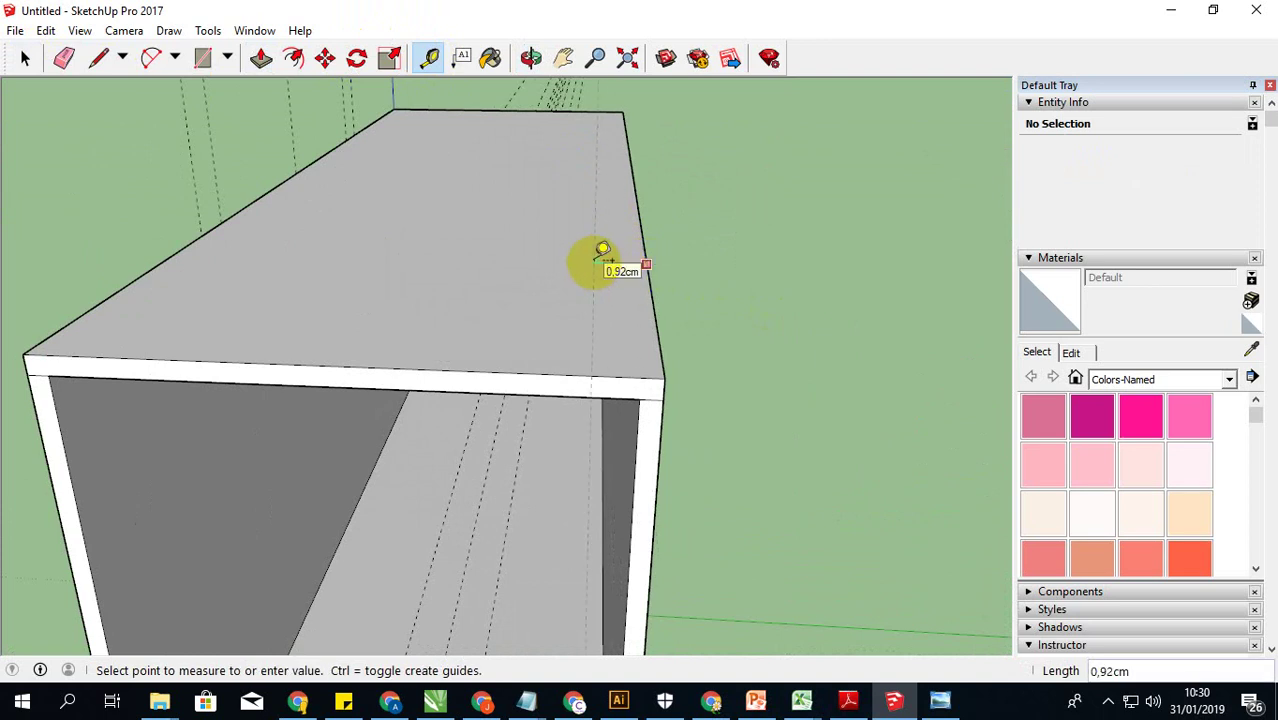
scroll(603, 249, down, 3)
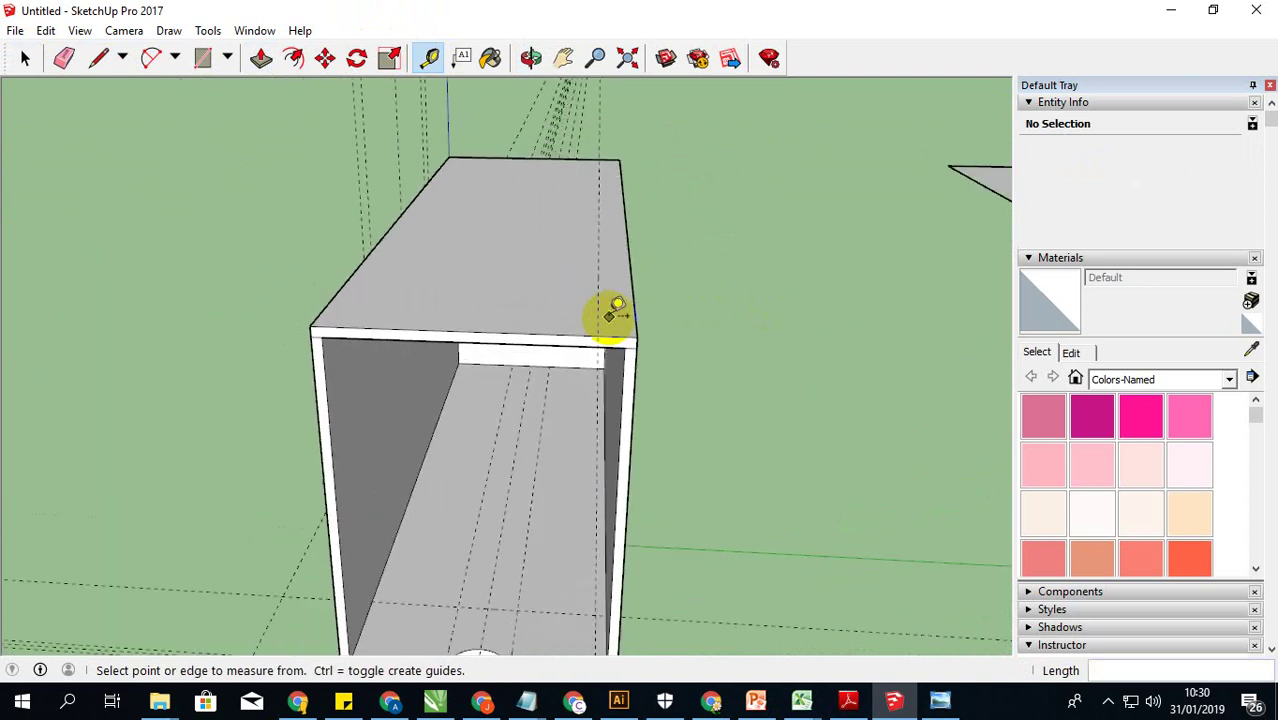
middle_drag(607, 314, 559, 297)
scroll(570, 170, up, 3)
scroll(560, 145, up, 2)
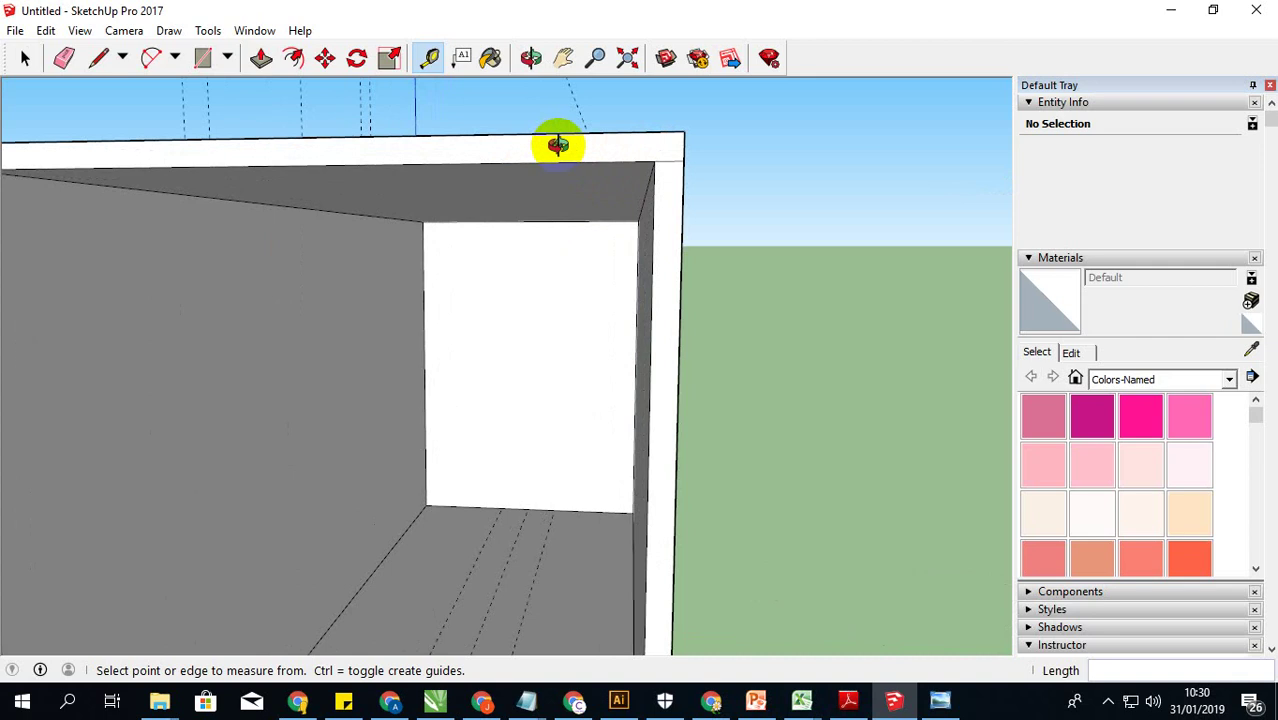
scroll(559, 143, up, 2)
scroll(567, 171, up, 1)
scroll(584, 120, up, 2)
scroll(614, 152, down, 1)
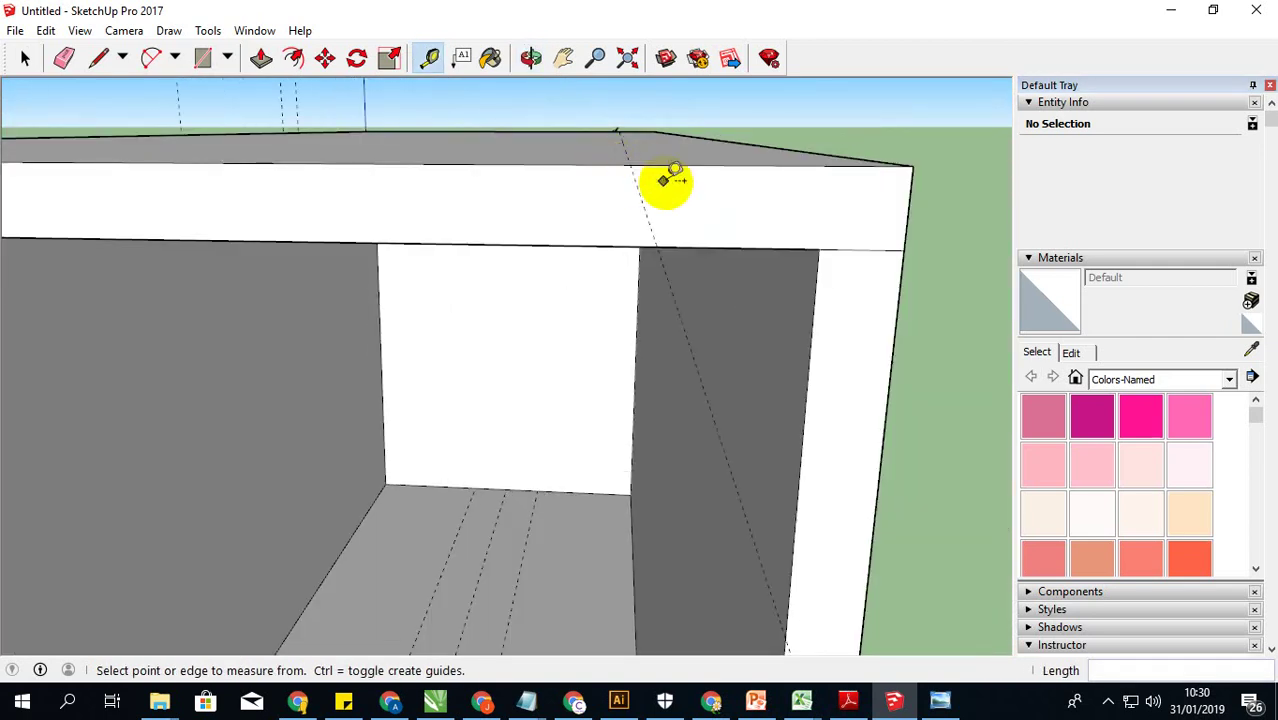
middle_drag(664, 180, 644, 165)
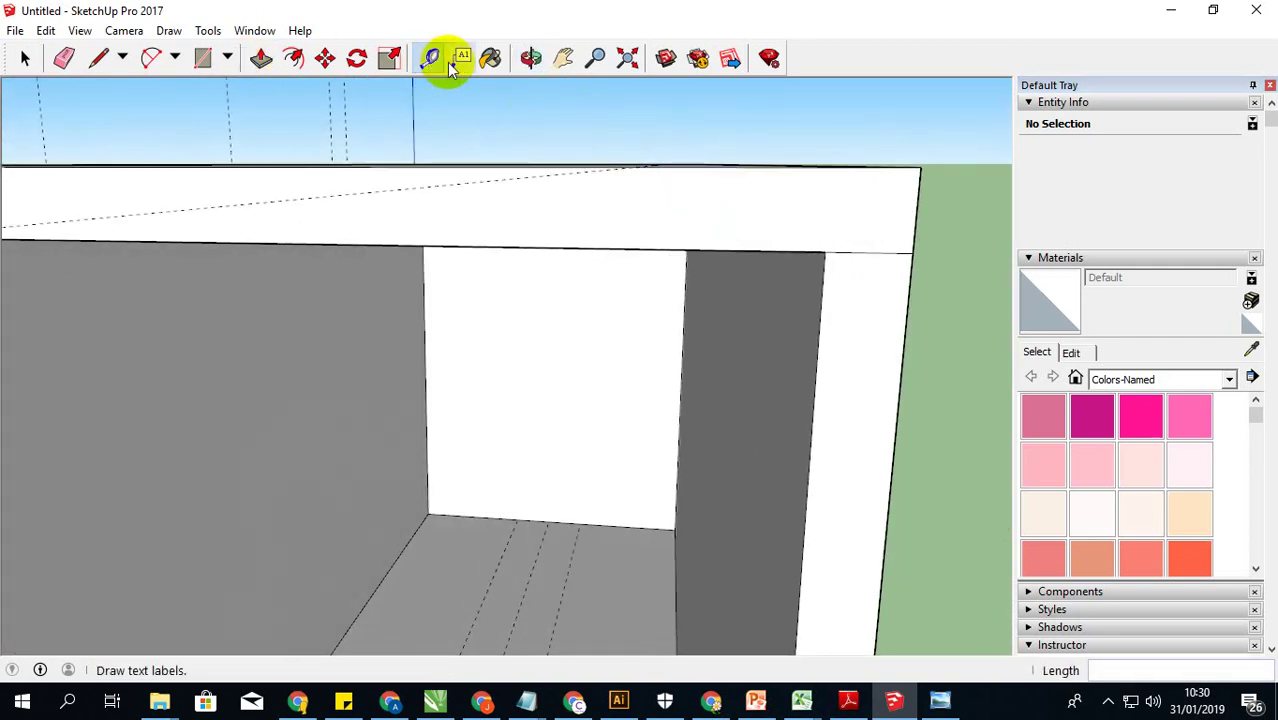
Step: Draw a line along the guide across the top band and select its front section
click(100, 58)
scroll(612, 186, up, 1)
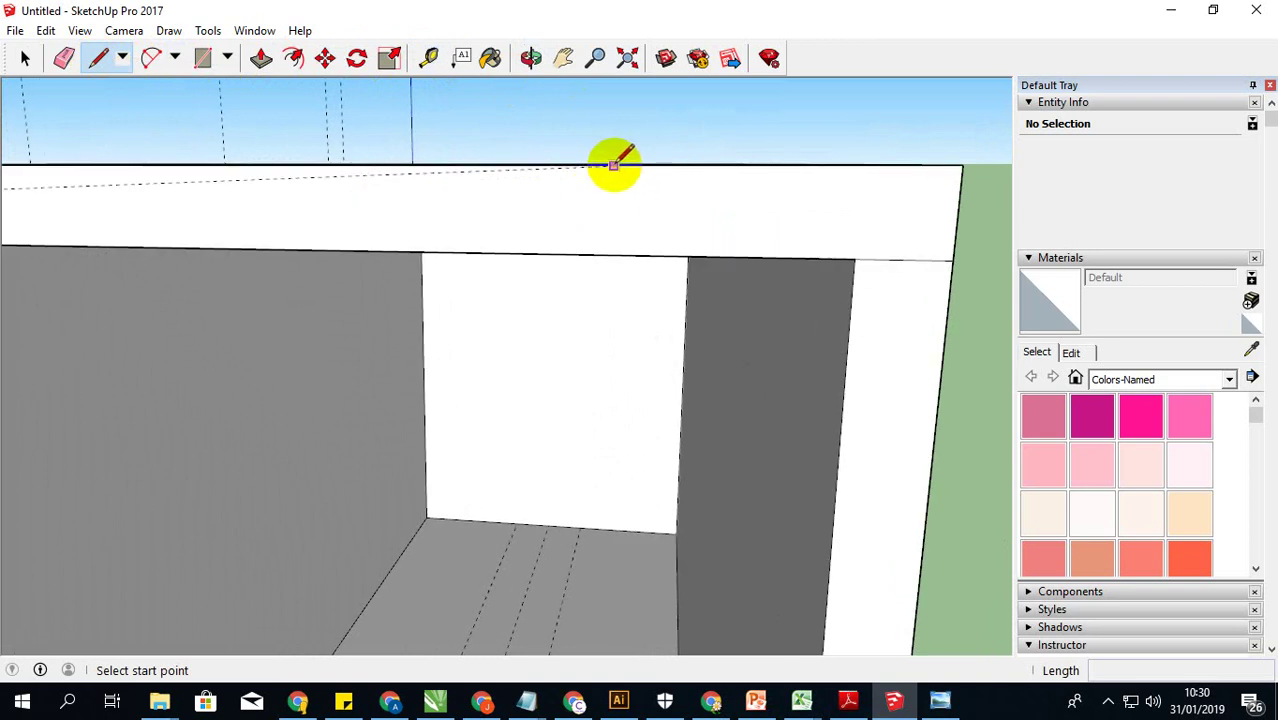
mouse_move(588, 177)
middle_down()
mouse_move(619, 200)
mouse_move(626, 160)
middle_up()
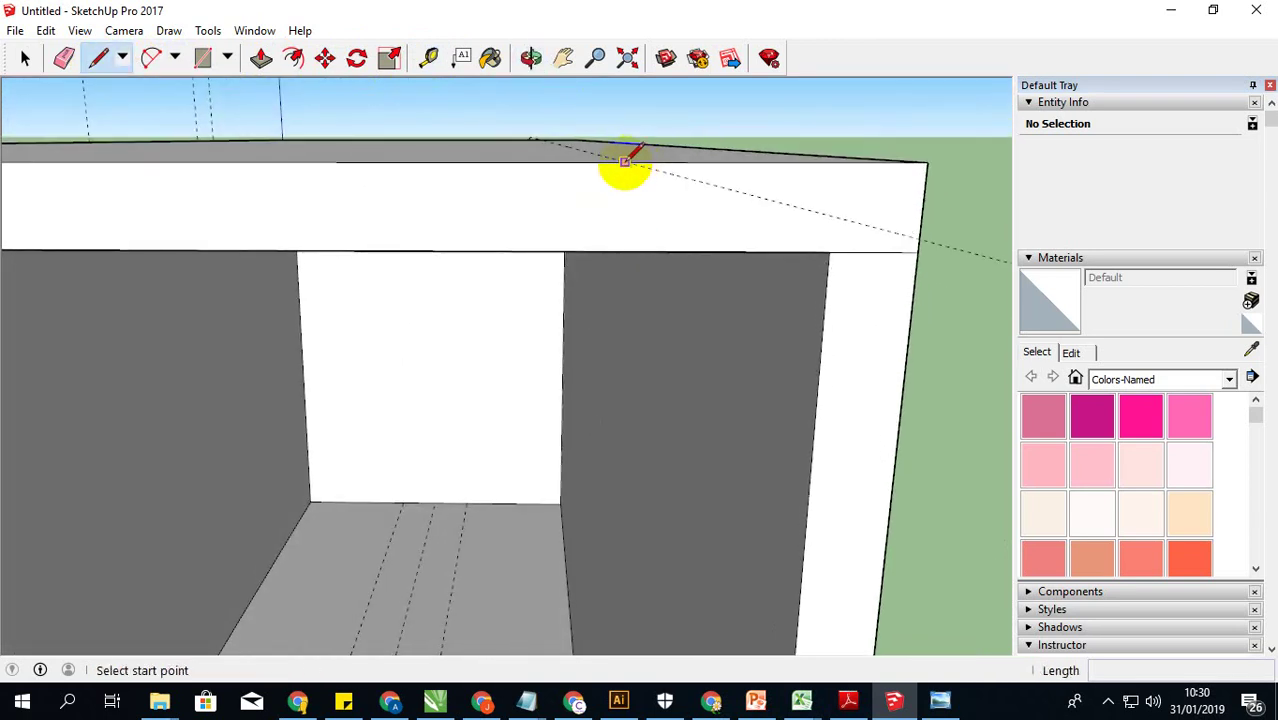
click(626, 160)
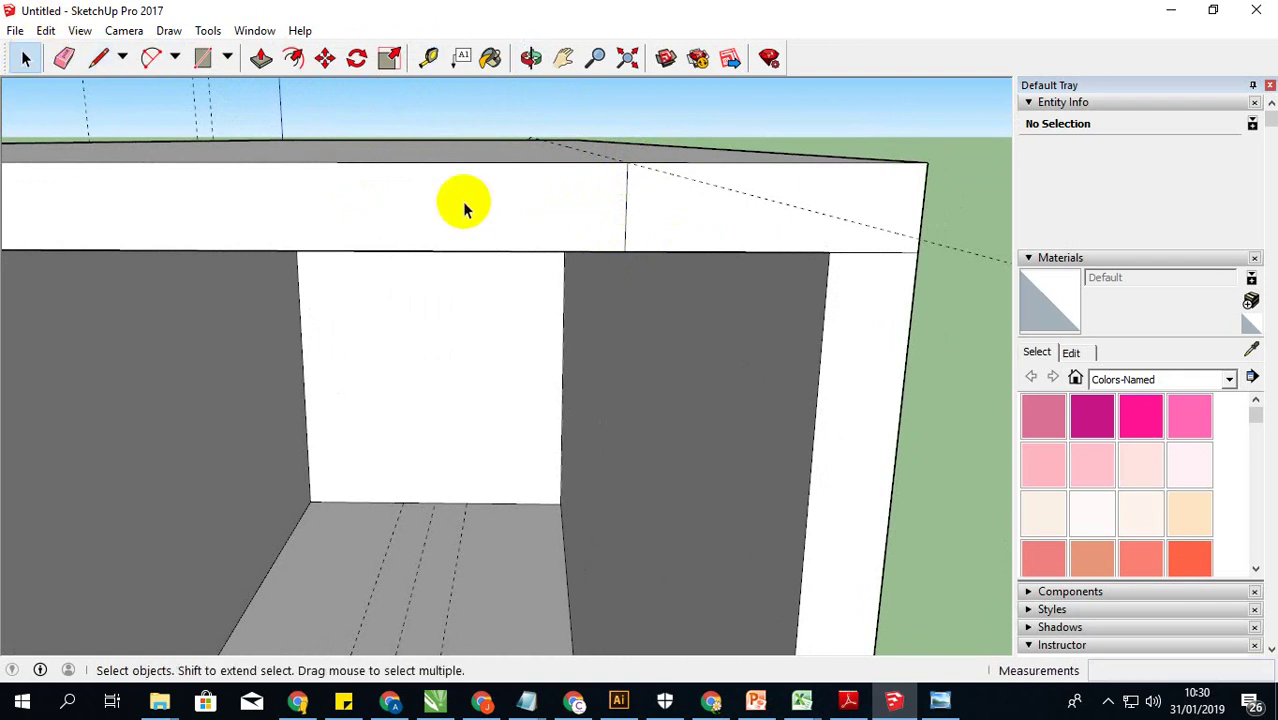
click(591, 250)
scroll(507, 257, down, 5)
middle_drag(507, 257, 460, 262)
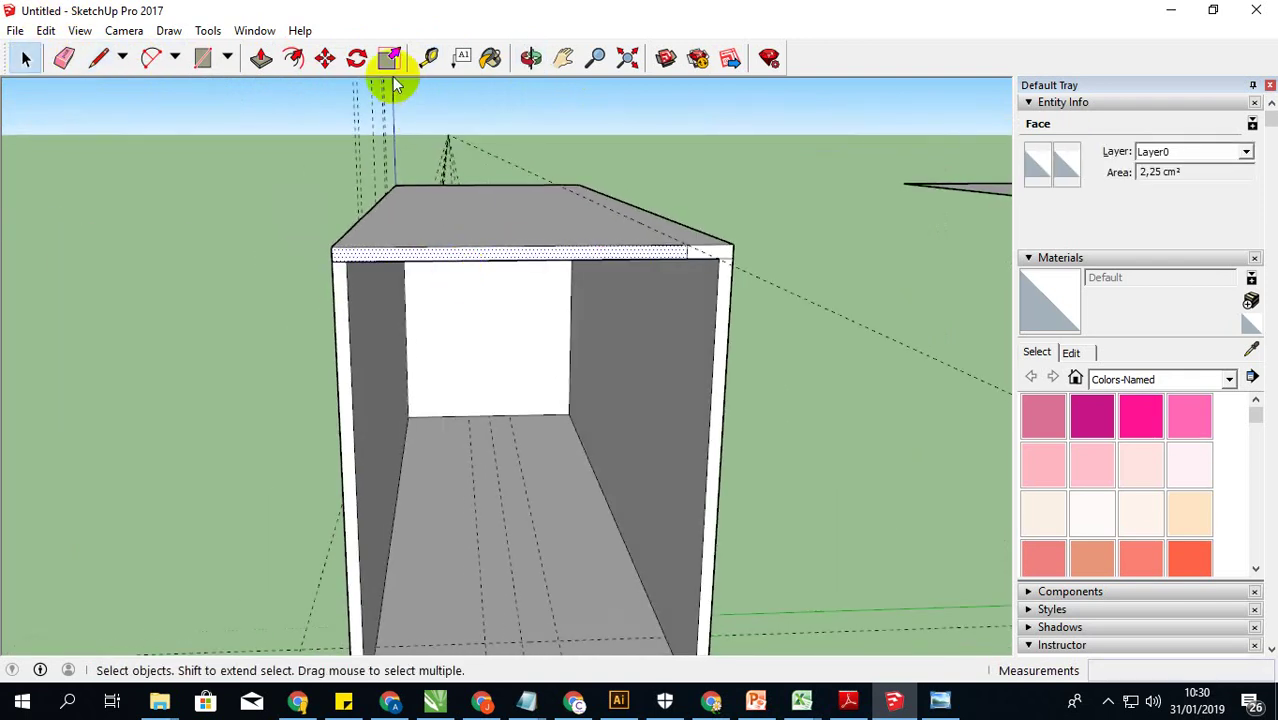
Step: Push/Pull the band face away, then trim the narrow remaining strip by 0.30 cm
click(260, 57)
click(453, 253)
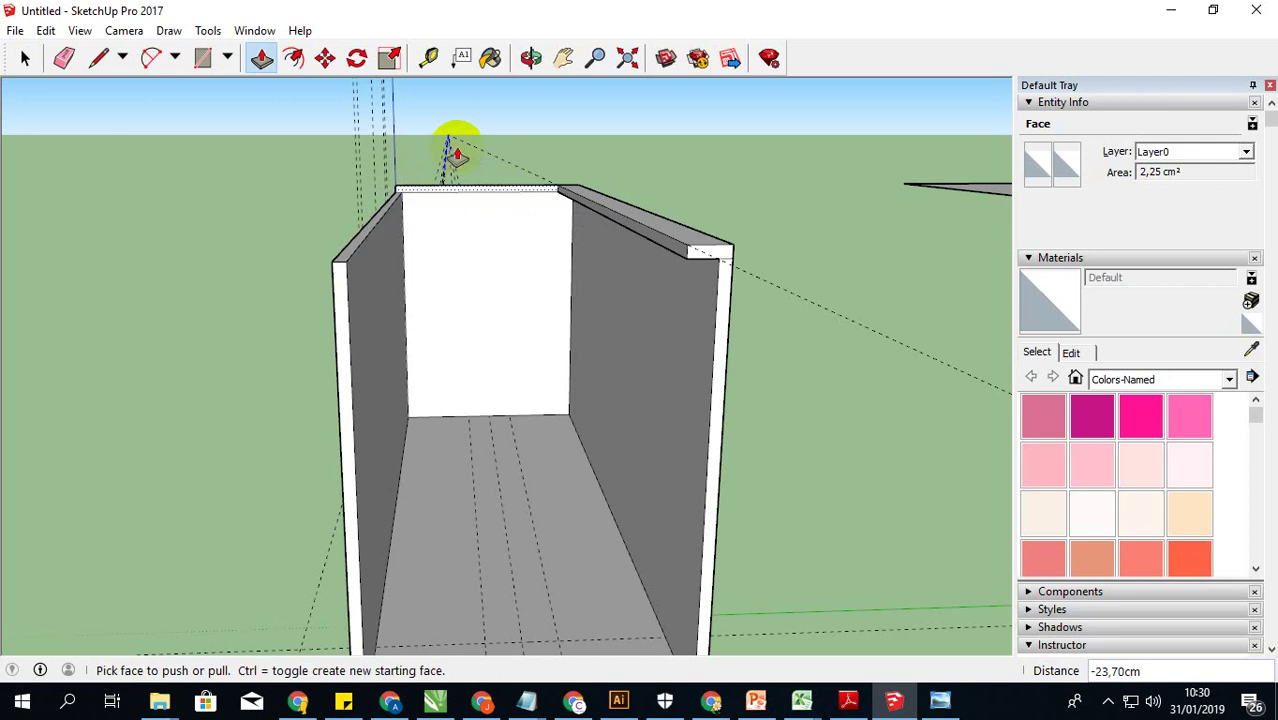
click(455, 155)
middle_drag(455, 155, 414, 200)
scroll(330, 177, up, 1)
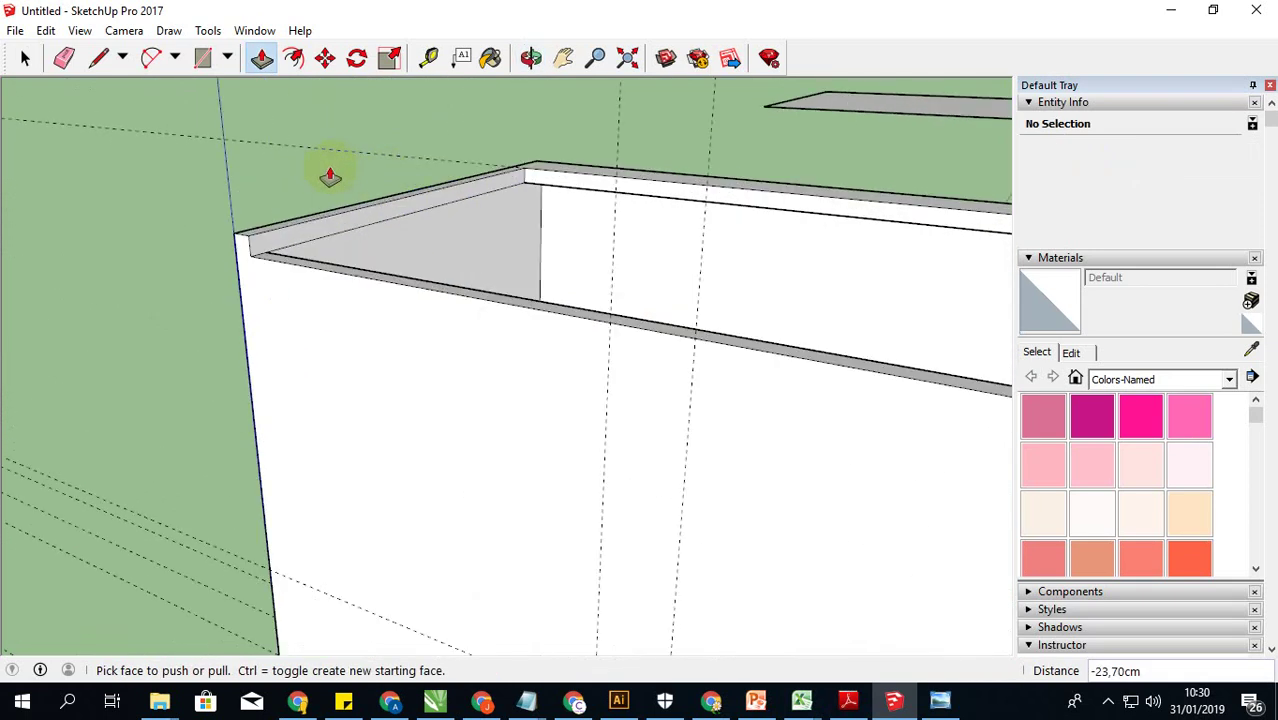
middle_drag(330, 177, 329, 197)
click(350, 233)
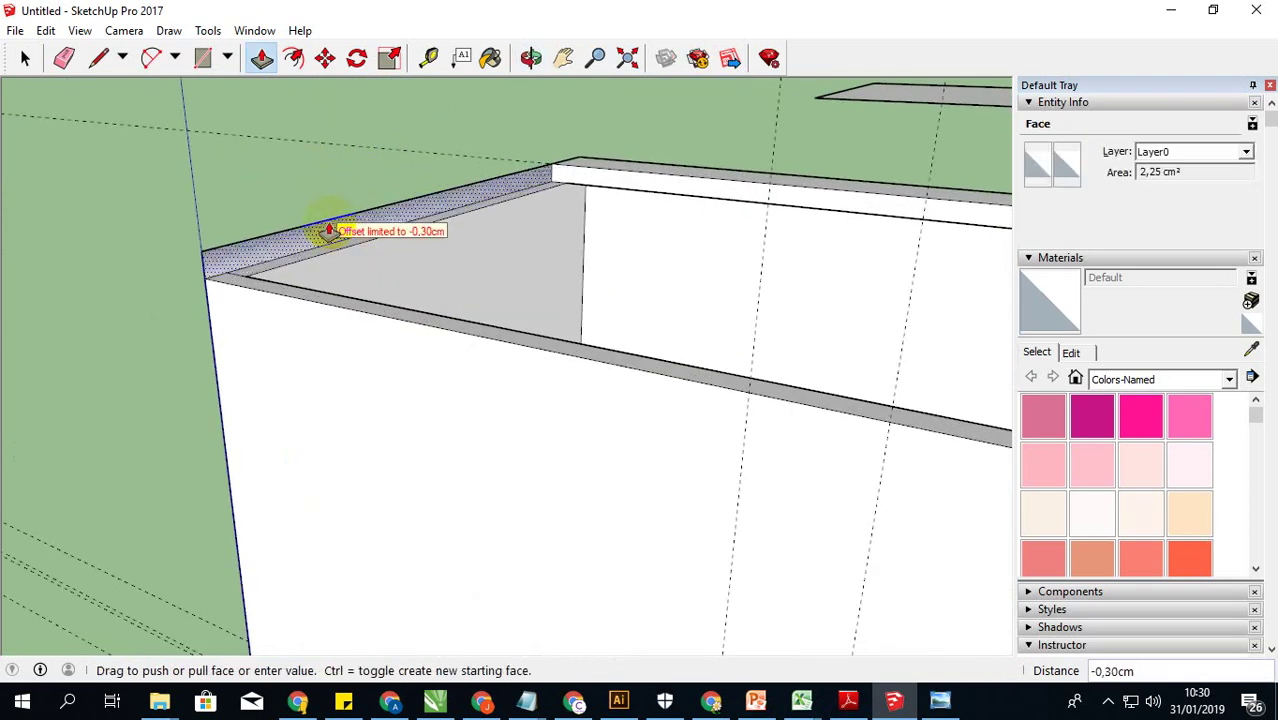
click(327, 231)
scroll(257, 251, down, 3)
mouse_move(257, 251)
middle_down()
mouse_move(422, 257)
mouse_move(241, 283)
mouse_move(541, 291)
mouse_move(450, 296)
mouse_move(483, 258)
middle_up()
Step: Place a guide just inside the lid panel's right edge
click(22, 62)
scroll(697, 244, up, 2)
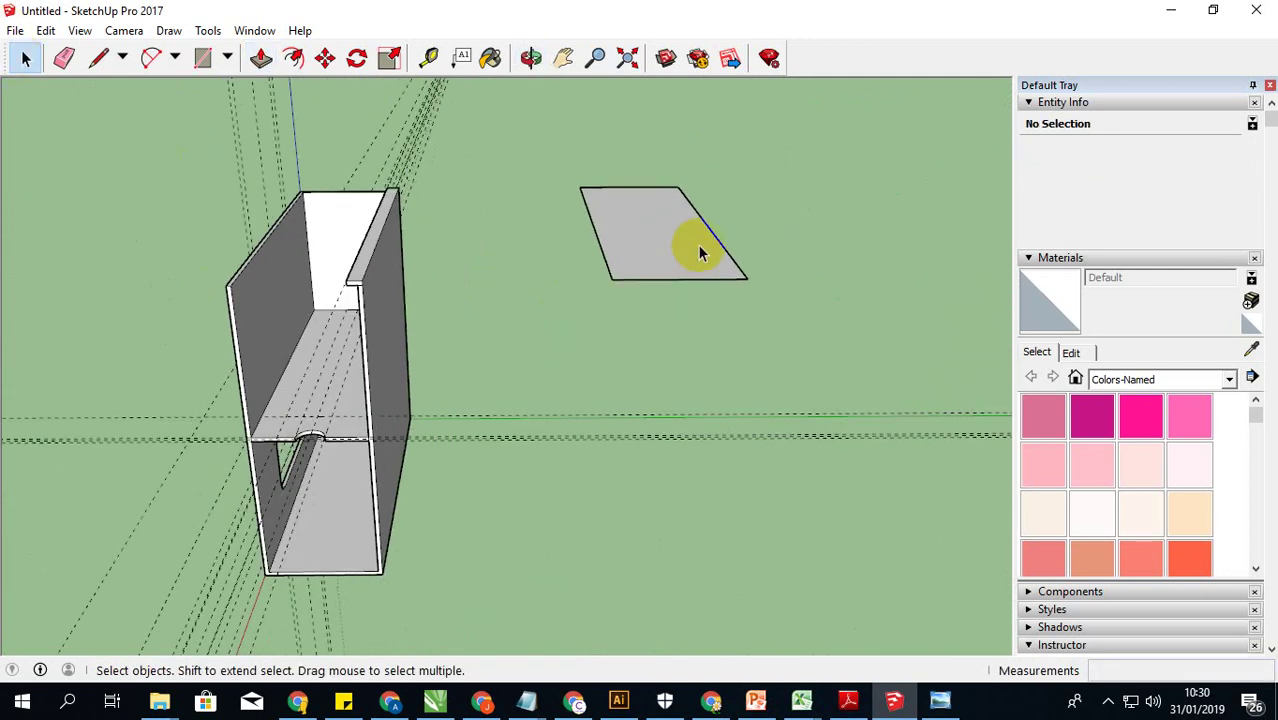
scroll(697, 244, up, 3)
scroll(697, 244, up, 2)
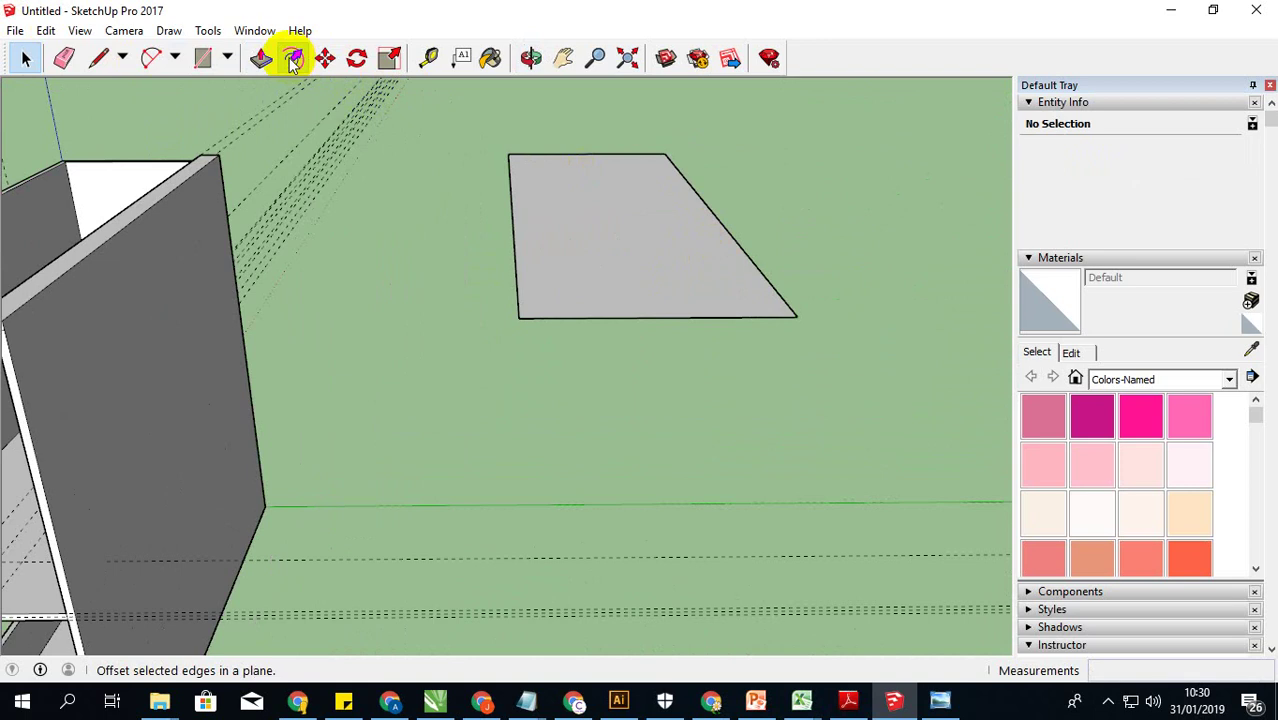
scroll(584, 342, down, 3)
scroll(584, 342, down, 2)
scroll(642, 277, up, 4)
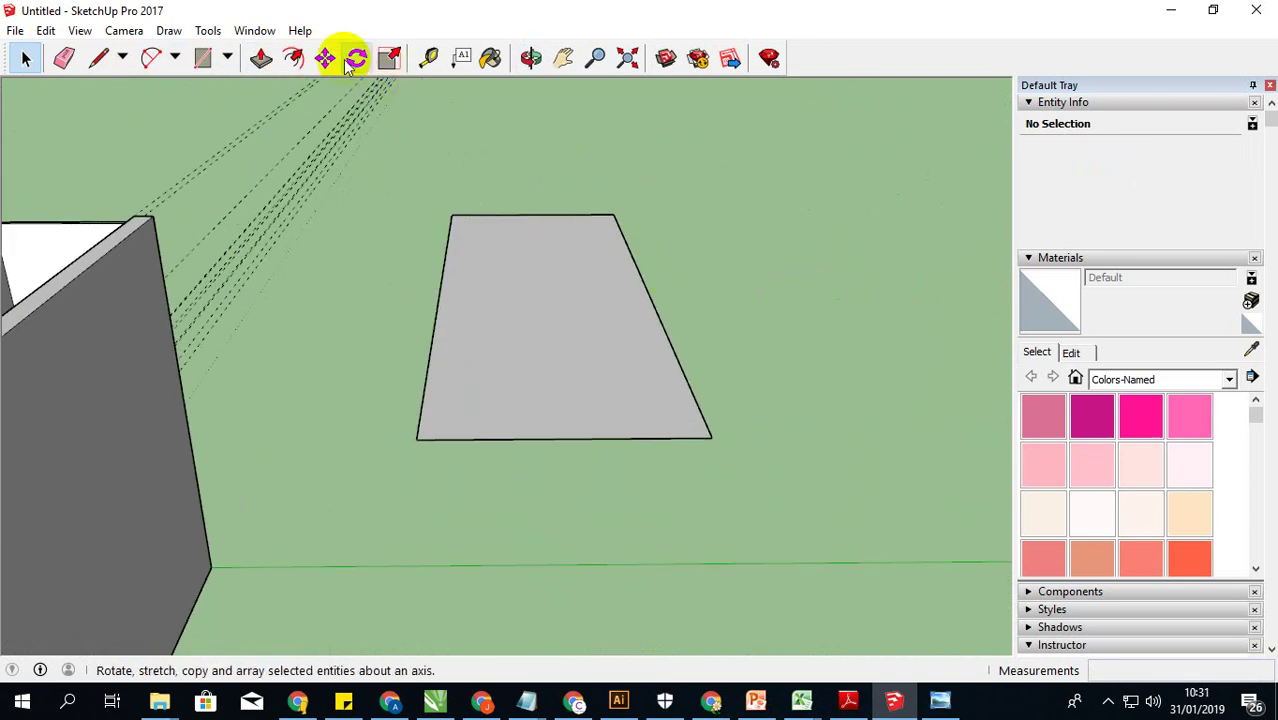
click(660, 321)
text(1)
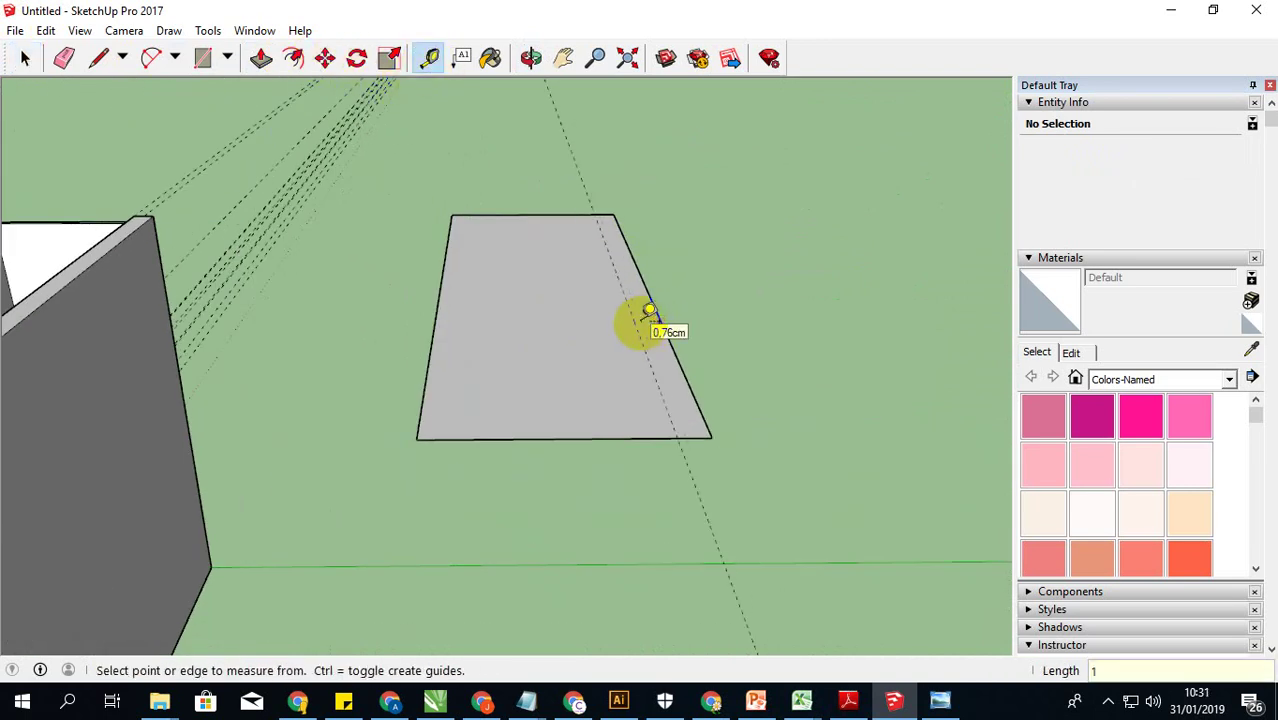
Step: Draw a line along the guide, delete the outer strip, and dismiss both autosave errors
click(92, 64)
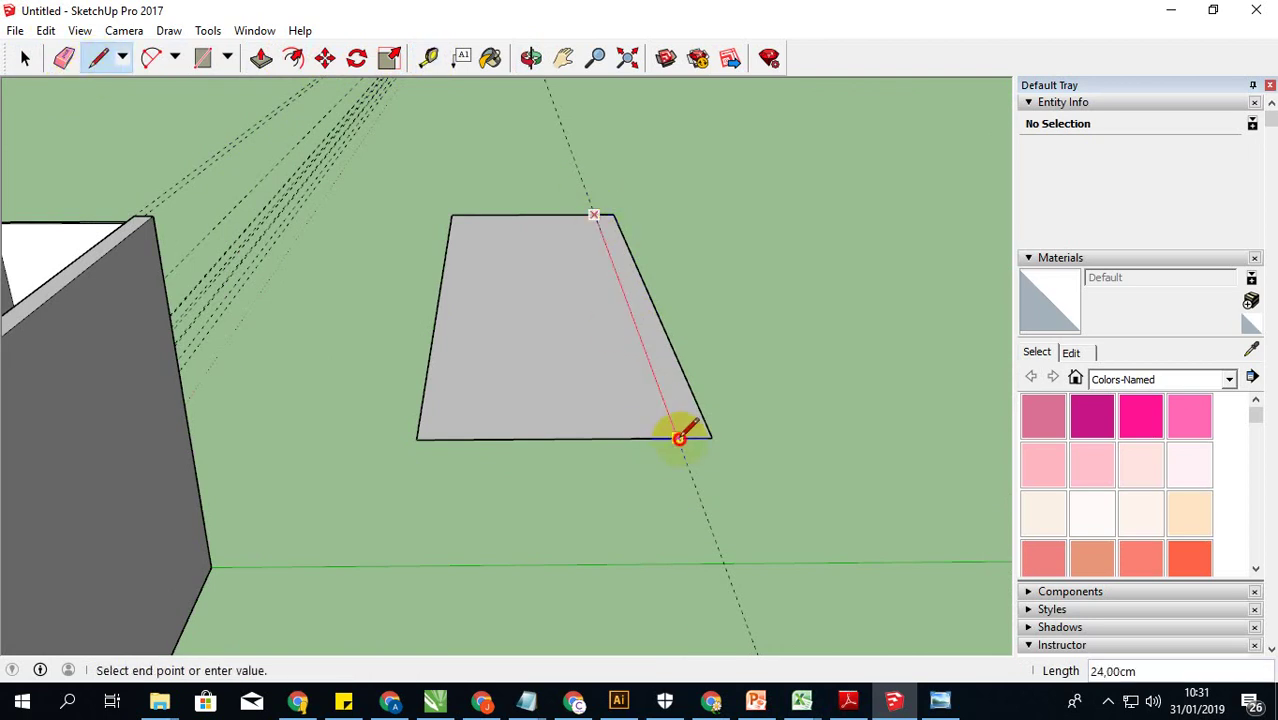
click(26, 58)
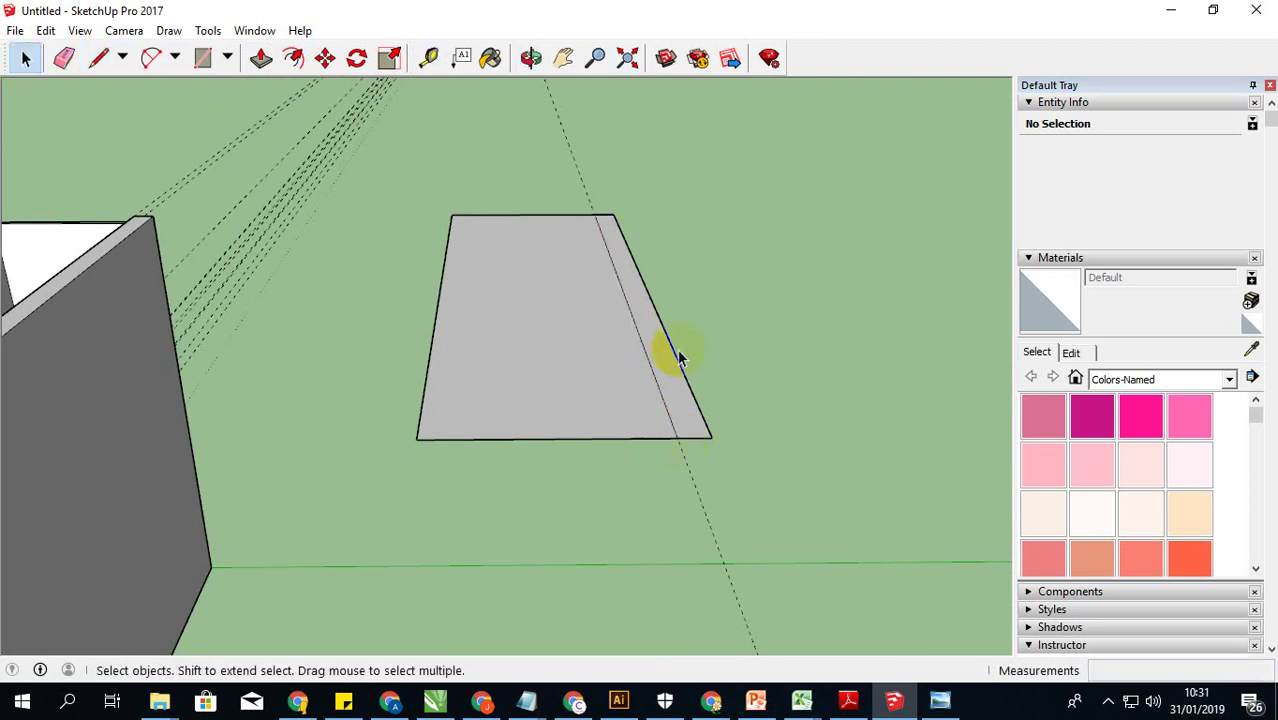
key(Delete)
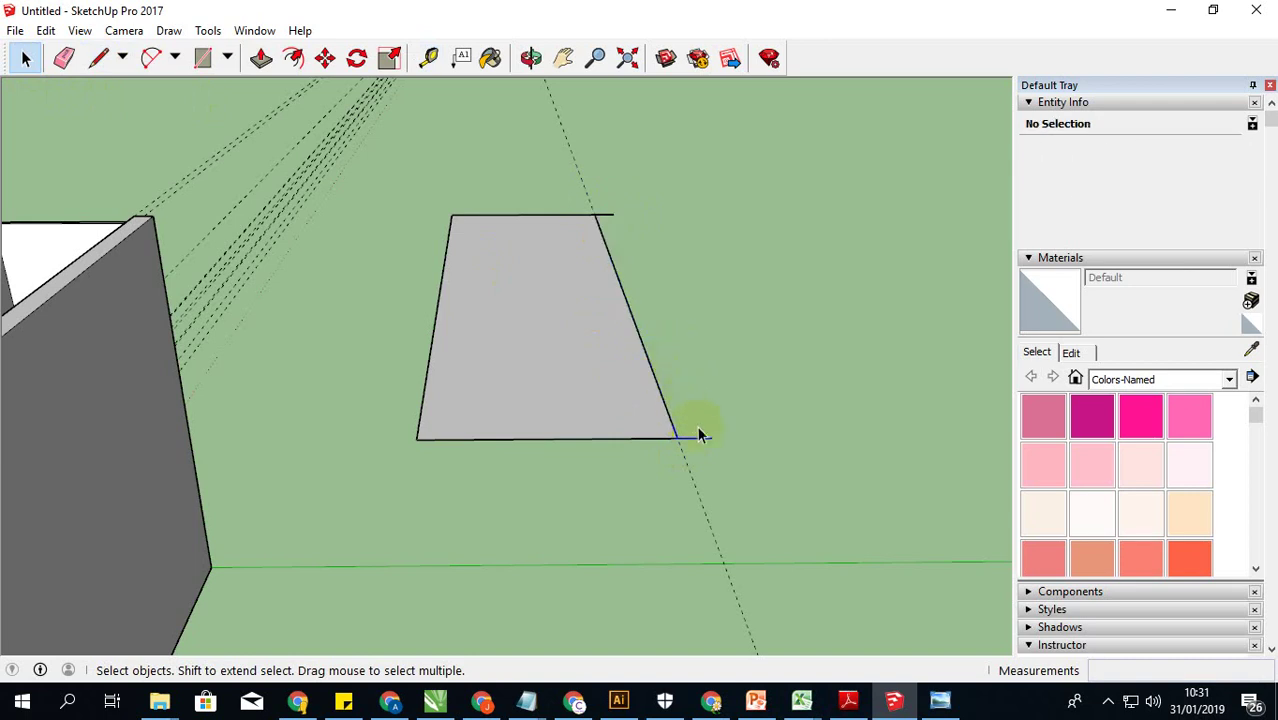
click(793, 391)
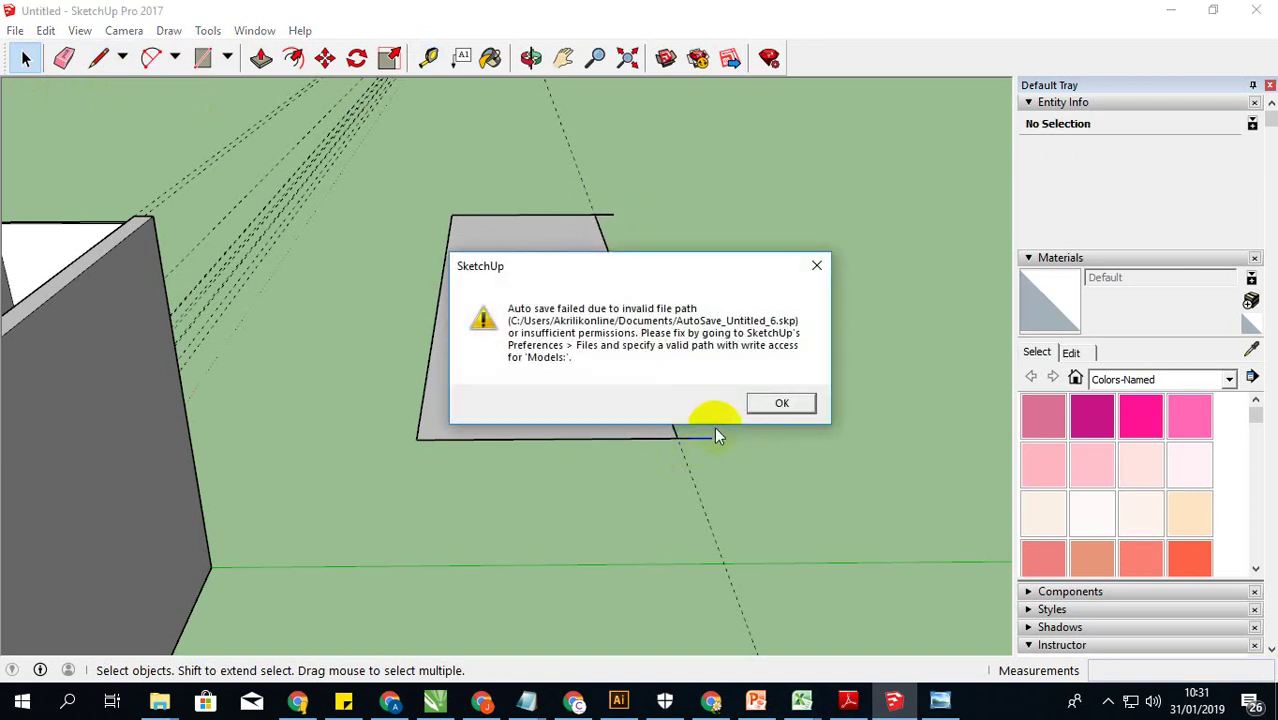
click(780, 403)
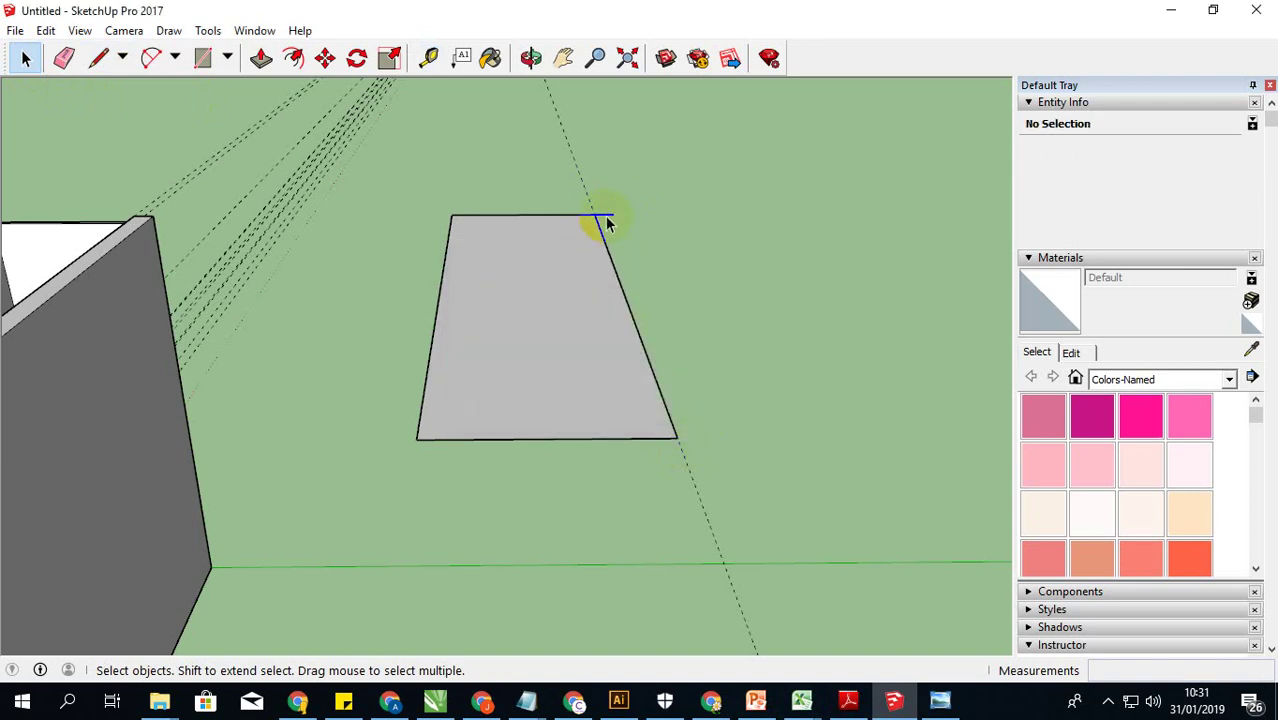
scroll(670, 290, down, 3)
scroll(577, 348, down, 2)
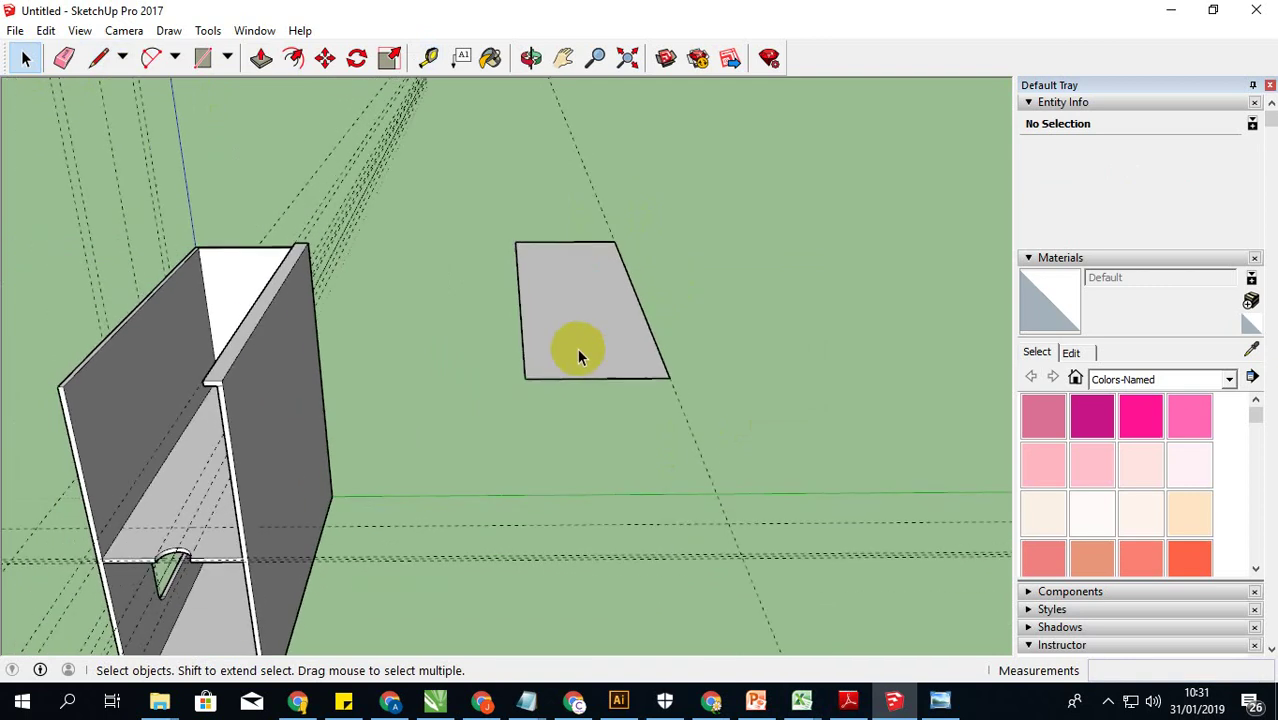
mouse_move(577, 348)
middle_down()
mouse_move(548, 434)
mouse_move(556, 252)
mouse_move(568, 295)
middle_up()
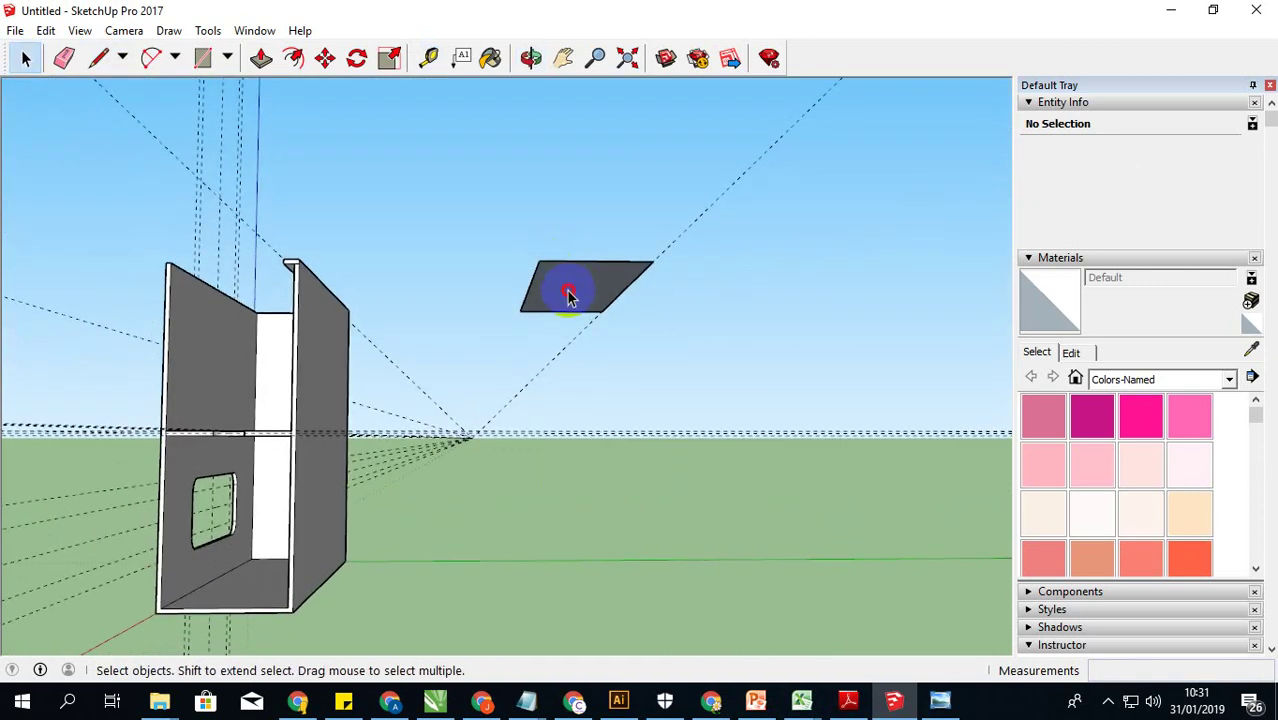
Step: Push/Pull the floating lid face into a 0.30 cm thick slab
click(262, 78)
drag(566, 262, 567, 272)
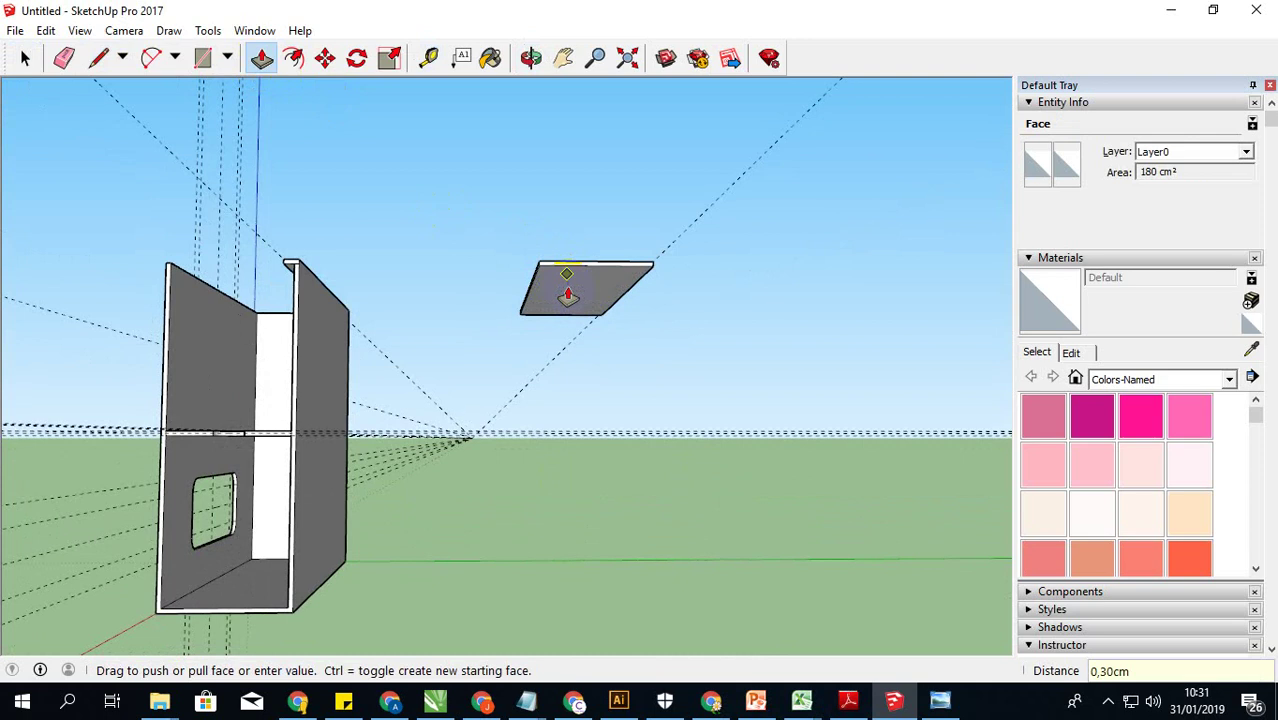
mouse_move(567, 295)
middle_down()
mouse_move(508, 322)
mouse_move(568, 434)
mouse_move(693, 448)
mouse_move(560, 450)
mouse_move(536, 422)
mouse_move(399, 422)
mouse_move(305, 445)
mouse_move(502, 438)
mouse_move(337, 419)
mouse_move(320, 434)
middle_up()
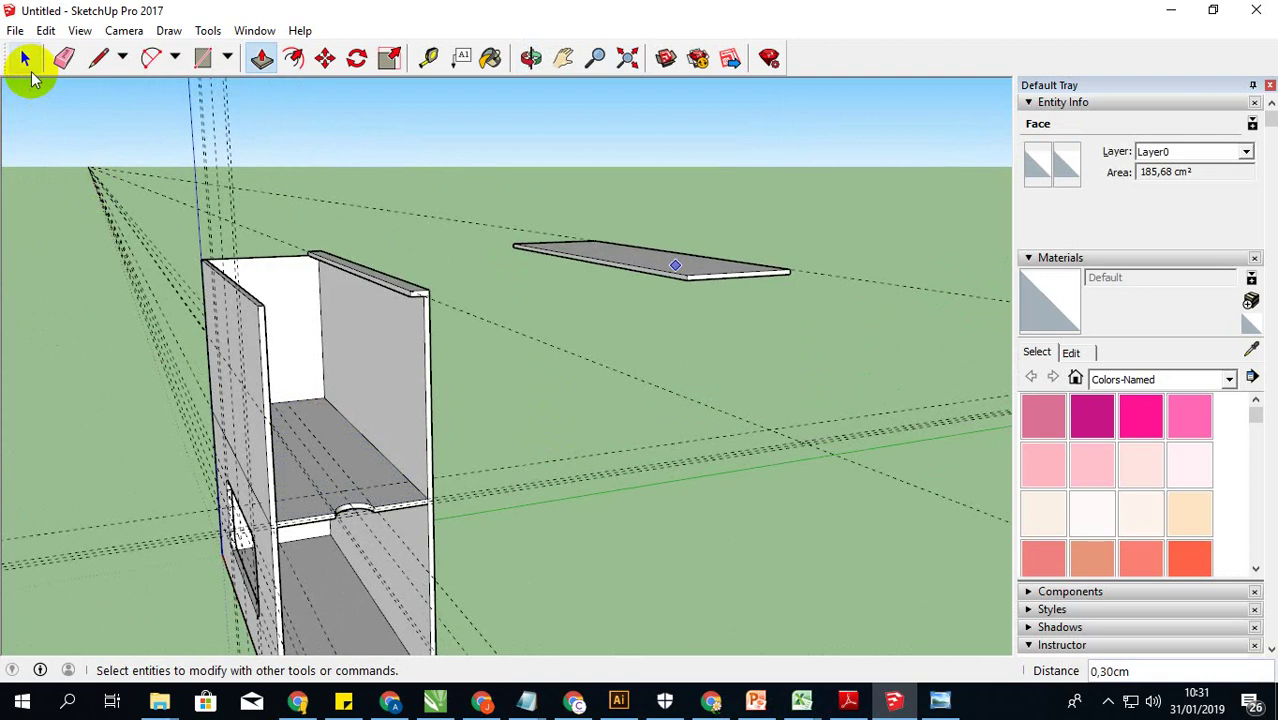
Step: Orbit around the cabinet and select the box's upper back panel face
click(25, 60)
mouse_move(120, 200)
middle_down()
mouse_move(214, 343)
mouse_move(277, 545)
mouse_move(200, 420)
mouse_move(200, 434)
mouse_move(214, 205)
mouse_move(158, 372)
mouse_move(205, 422)
middle_up()
click(220, 230)
Step: Copy the box's upper back panel face and place the copy beside the box
click(326, 58)
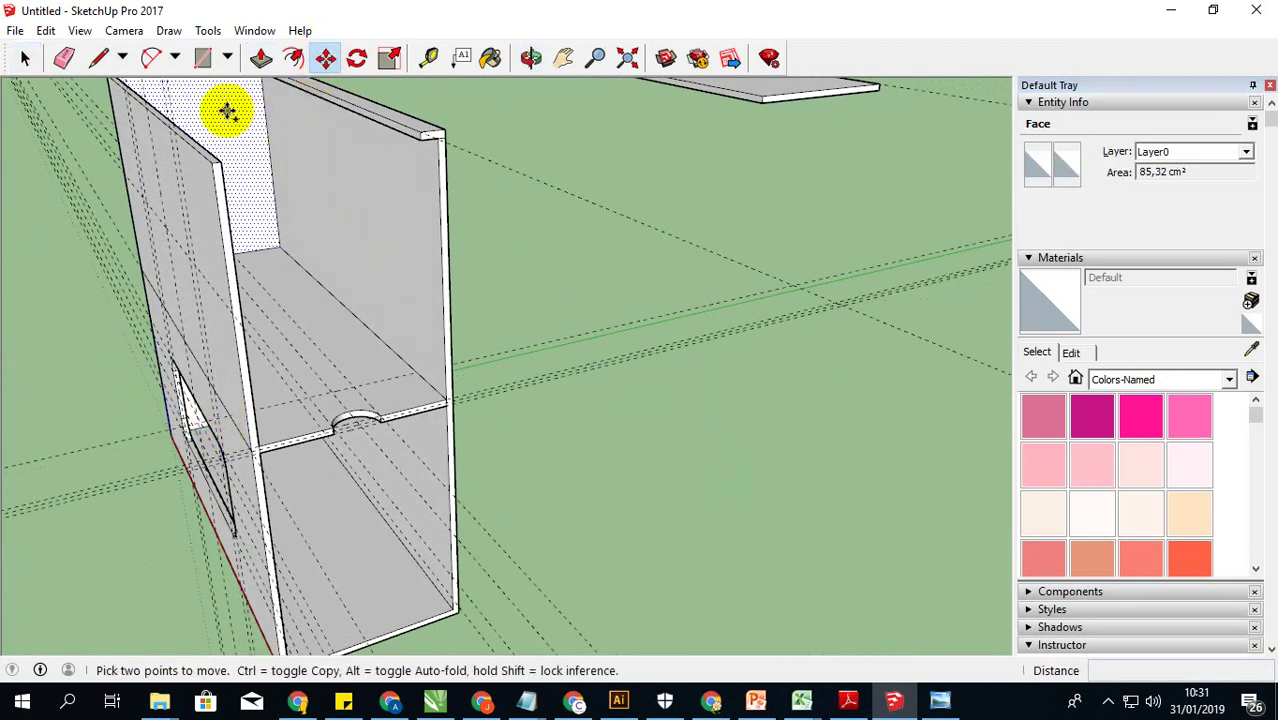
key(ctrl)
click(228, 112)
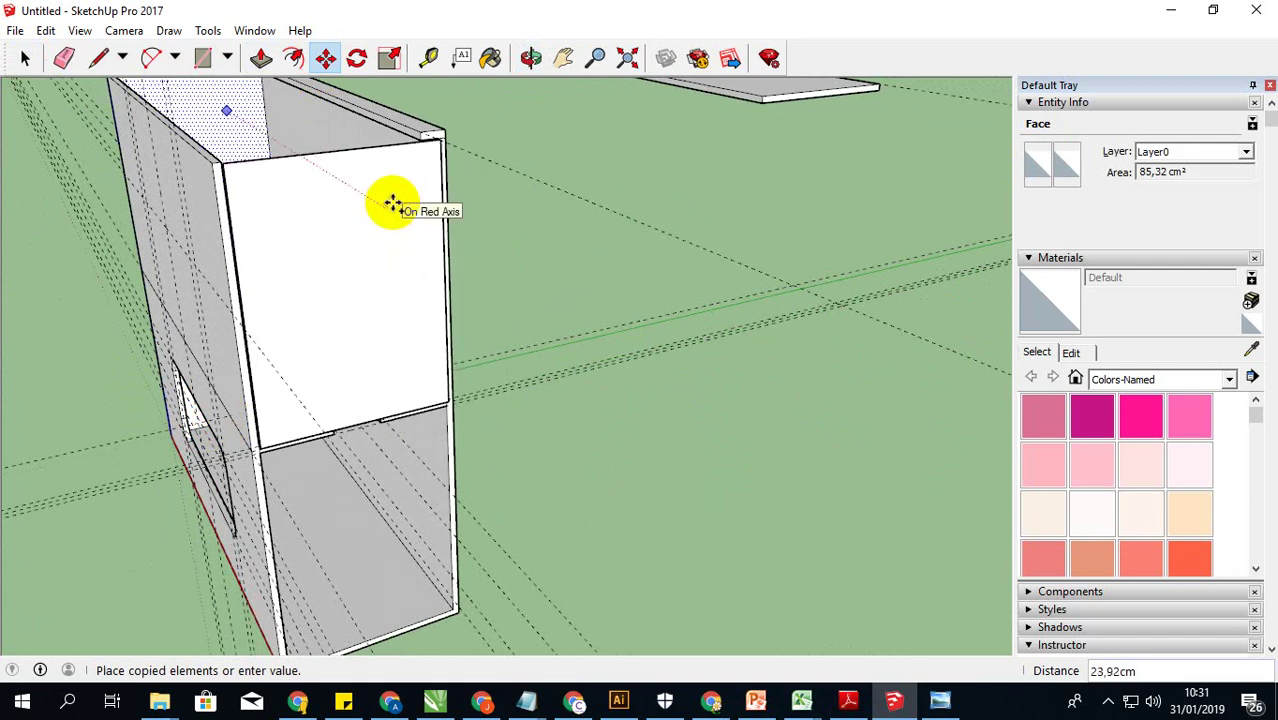
click(400, 207)
middle_drag(399, 205, 665, 356)
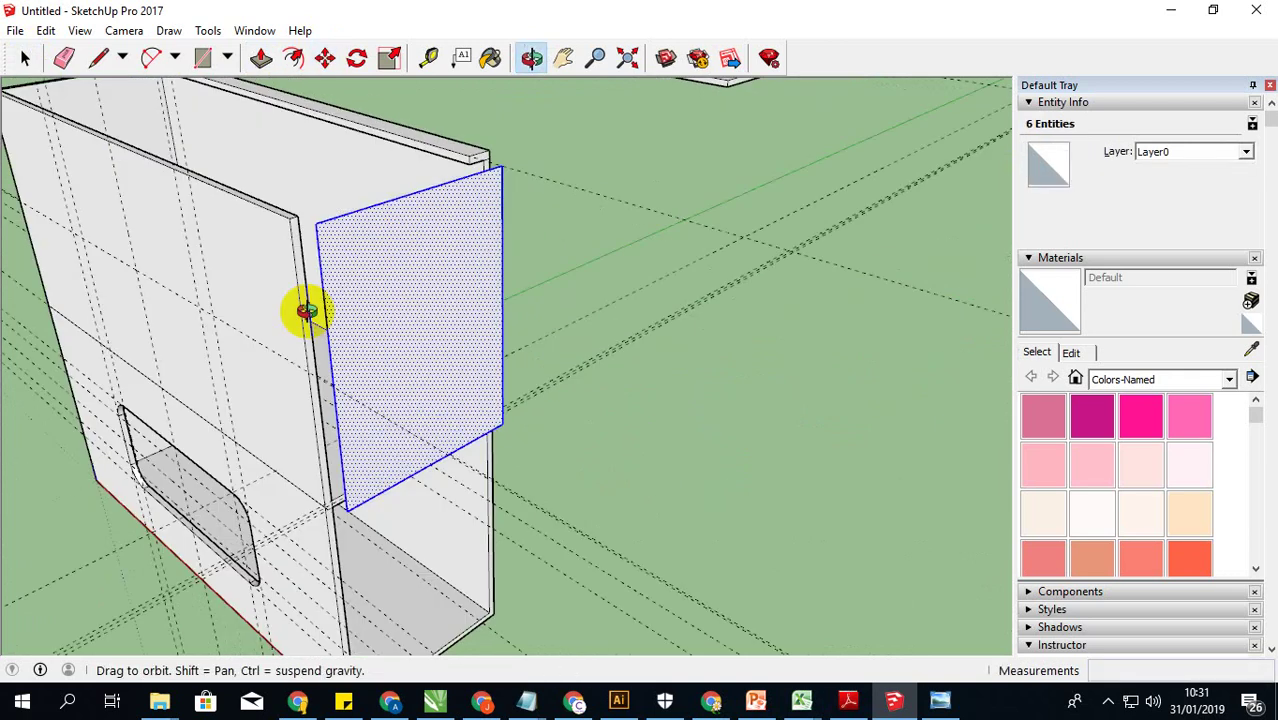
Step: Move the copied panel from its bottom corner into the box's open end between the long walls
scroll(764, 274, up, 2)
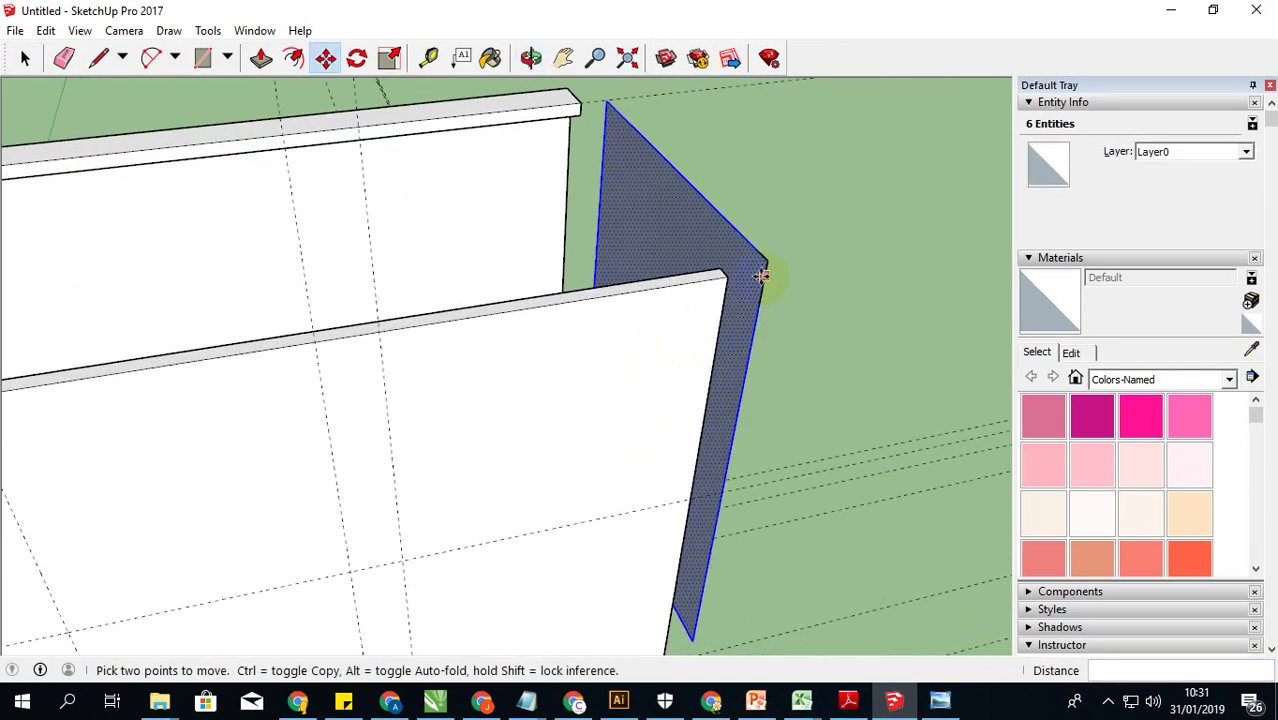
click(25, 58)
scroll(356, 266, down, 2)
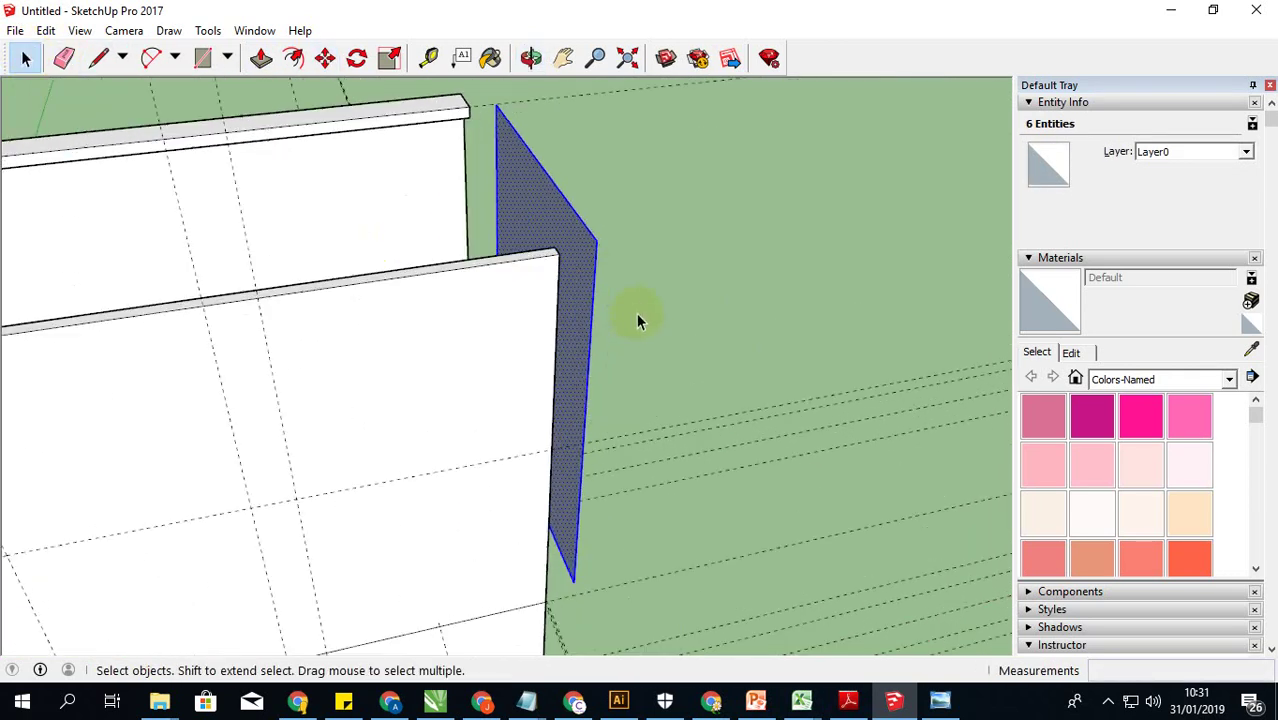
mouse_move(636, 319)
middle_down()
mouse_move(648, 279)
mouse_move(589, 249)
mouse_move(474, 233)
mouse_move(639, 234)
mouse_move(630, 197)
middle_up()
mouse_move(563, 528)
middle_down()
mouse_move(542, 528)
mouse_move(476, 476)
mouse_move(379, 562)
mouse_move(398, 513)
middle_up()
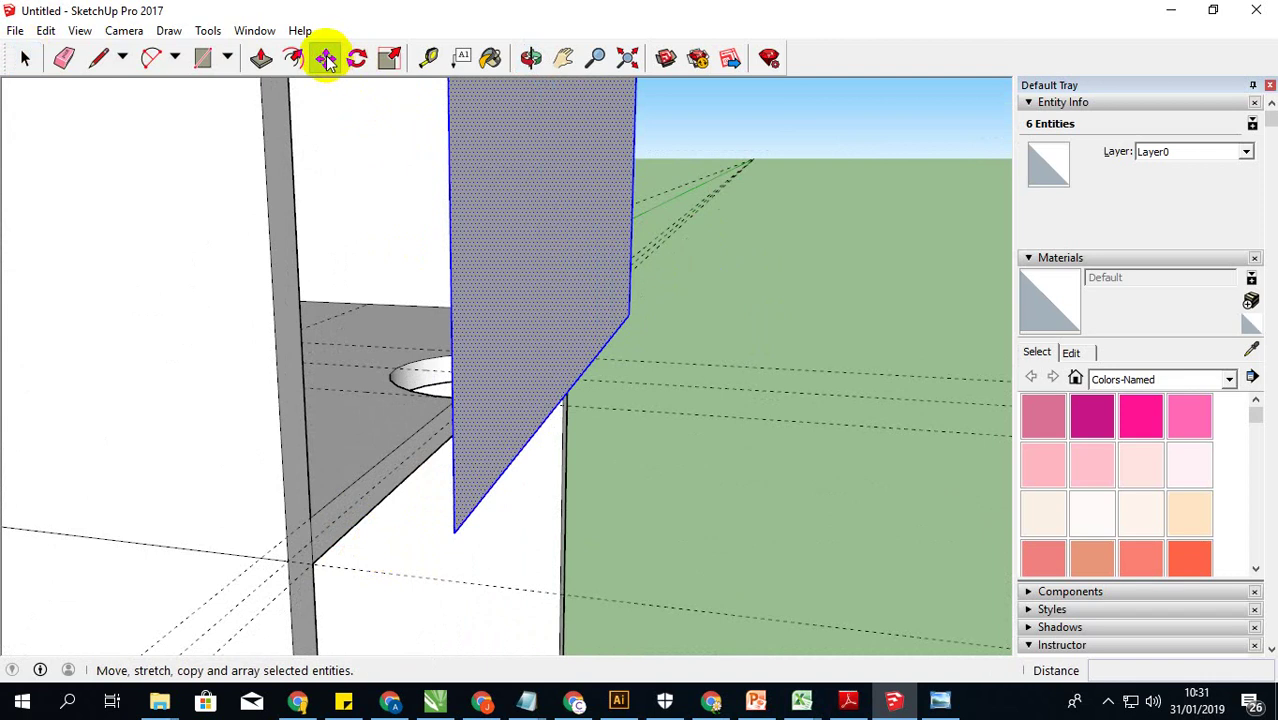
click(455, 531)
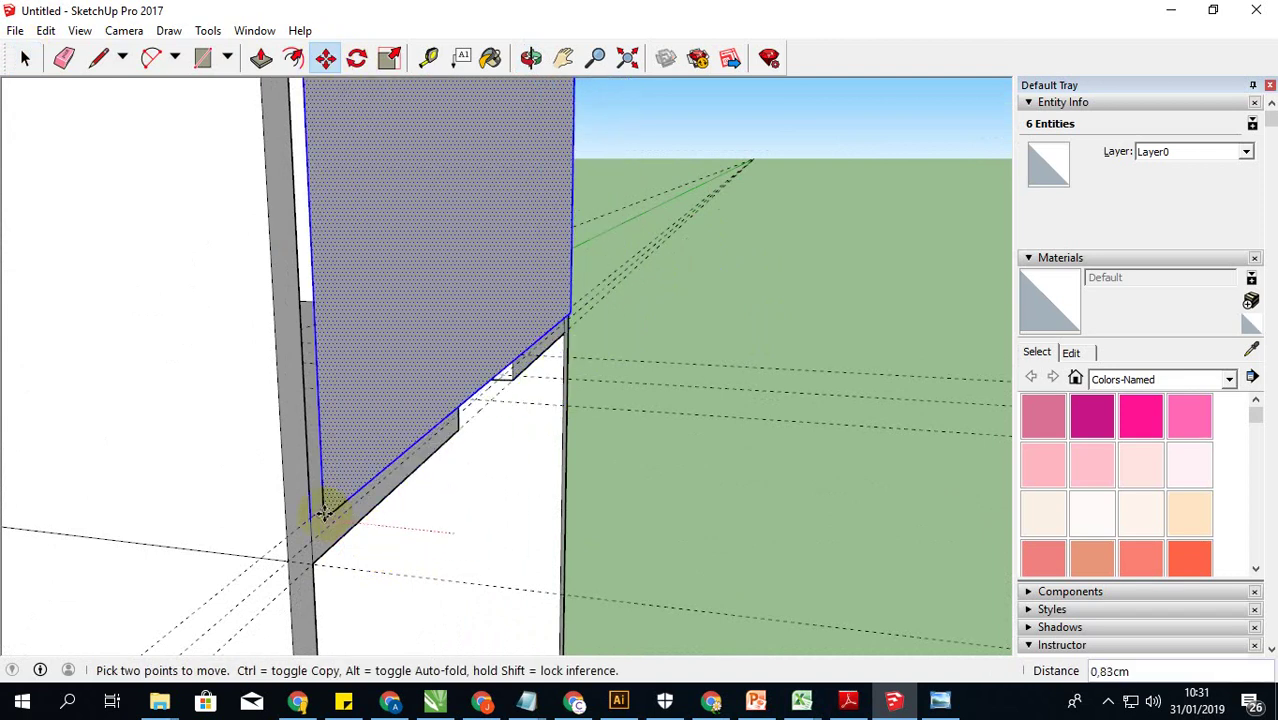
mouse_move(309, 517)
middle_down()
mouse_move(465, 516)
mouse_move(552, 409)
mouse_move(502, 337)
mouse_move(78, 112)
middle_up()
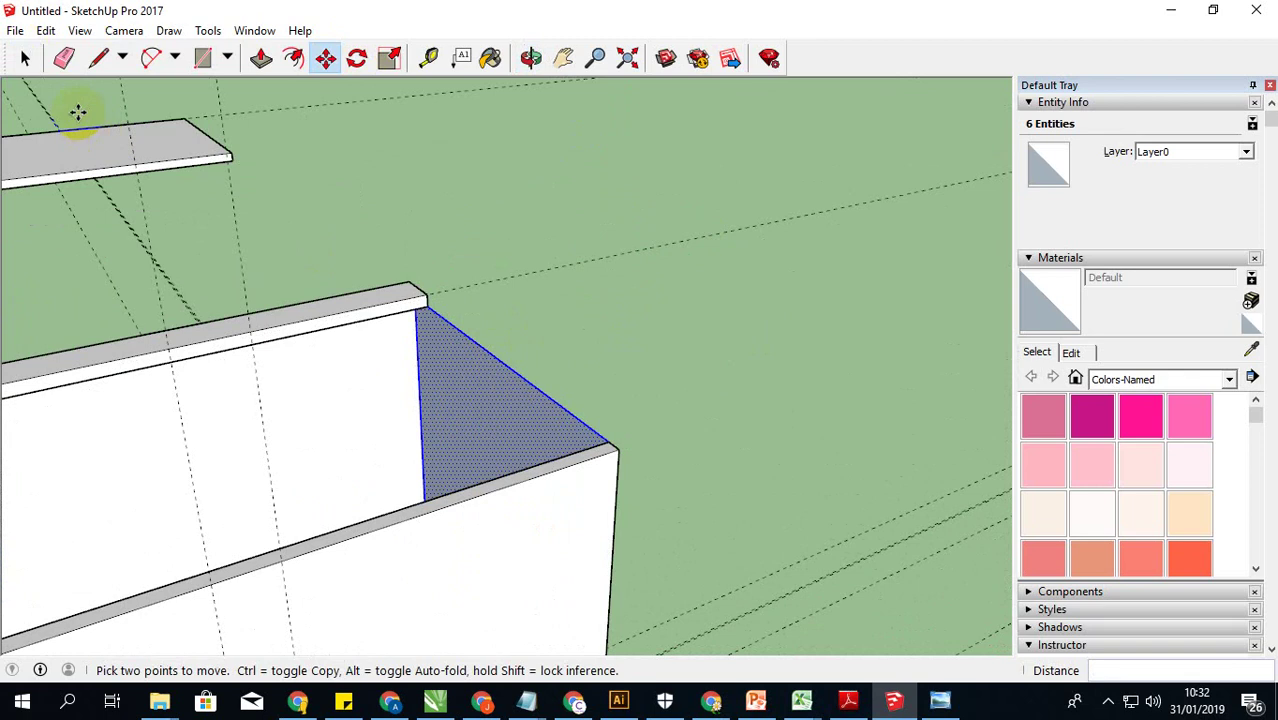
Step: Push/Pull the new upright end panel to a 0.30 cm thickness and check it from the front
click(26, 60)
click(261, 58)
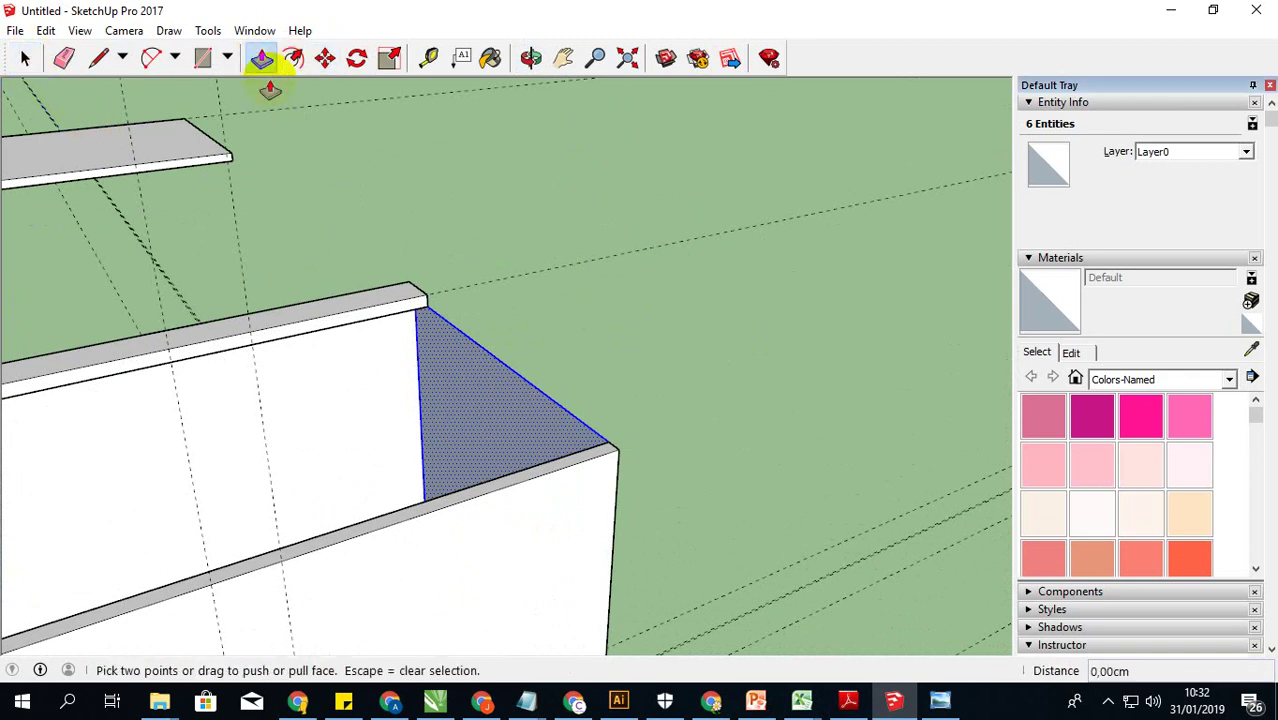
click(462, 384)
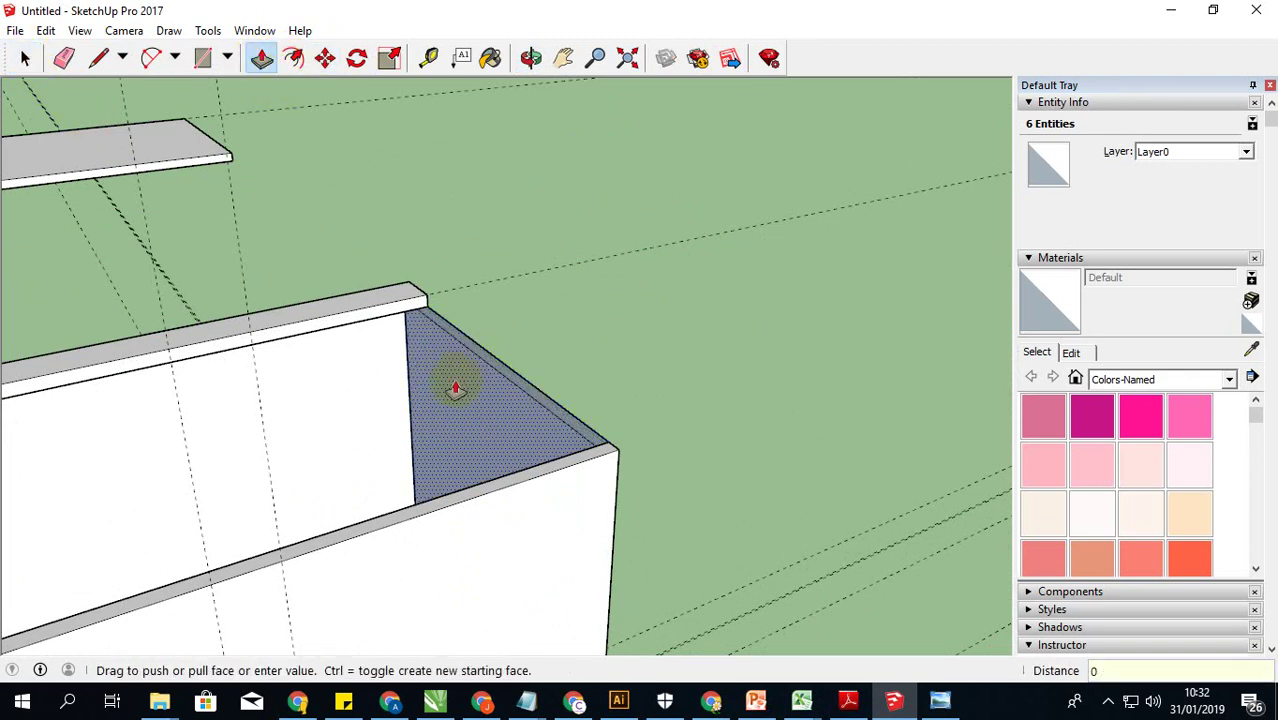
text(,30cm)
click(455, 390)
text(-0,3)
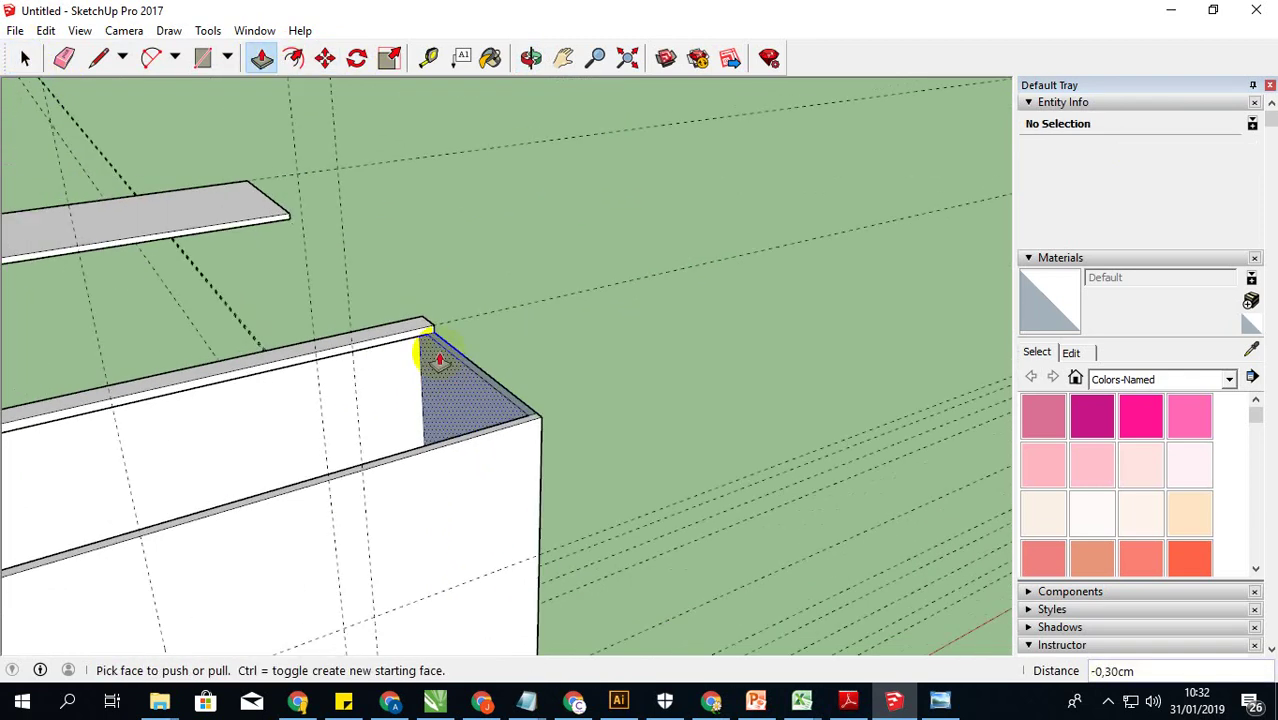
mouse_move(434, 354)
middle_down()
mouse_move(556, 431)
mouse_move(257, 300)
mouse_move(408, 410)
mouse_move(434, 365)
middle_up()
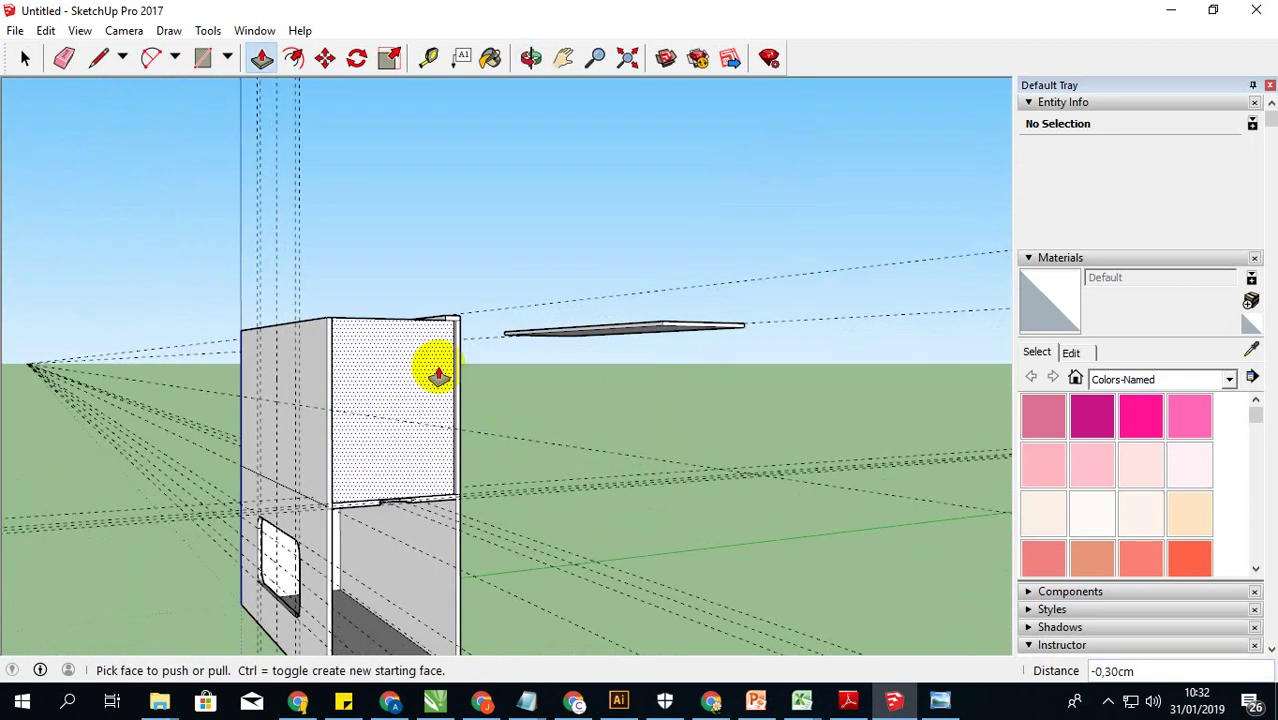
scroll(456, 342, up, 2)
scroll(456, 342, up, 3)
mouse_move(365, 337)
middle_down()
mouse_move(567, 343)
mouse_move(650, 365)
mouse_move(434, 414)
mouse_move(394, 378)
mouse_move(455, 400)
middle_up()
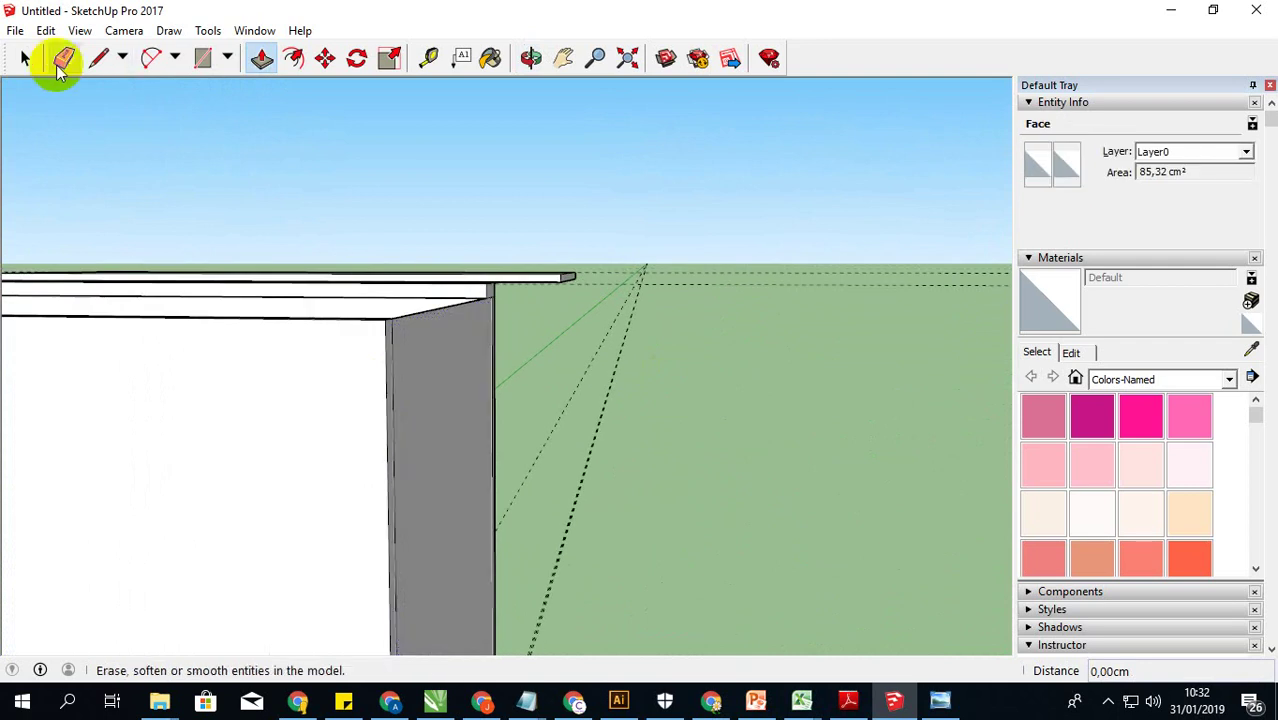
Step: Select the grey 85,32 cm² face standing beyond the box's end wall, abandoning an accidental move
click(25, 60)
click(322, 62)
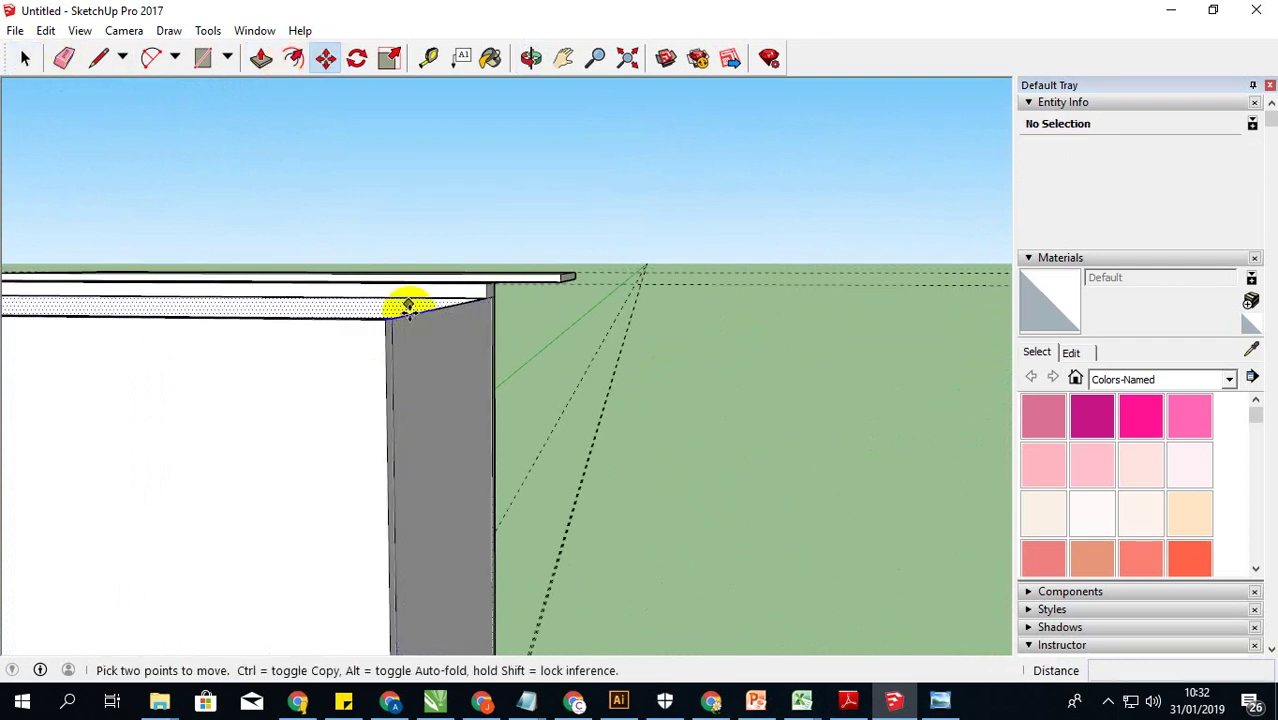
click(418, 362)
key(Escape)
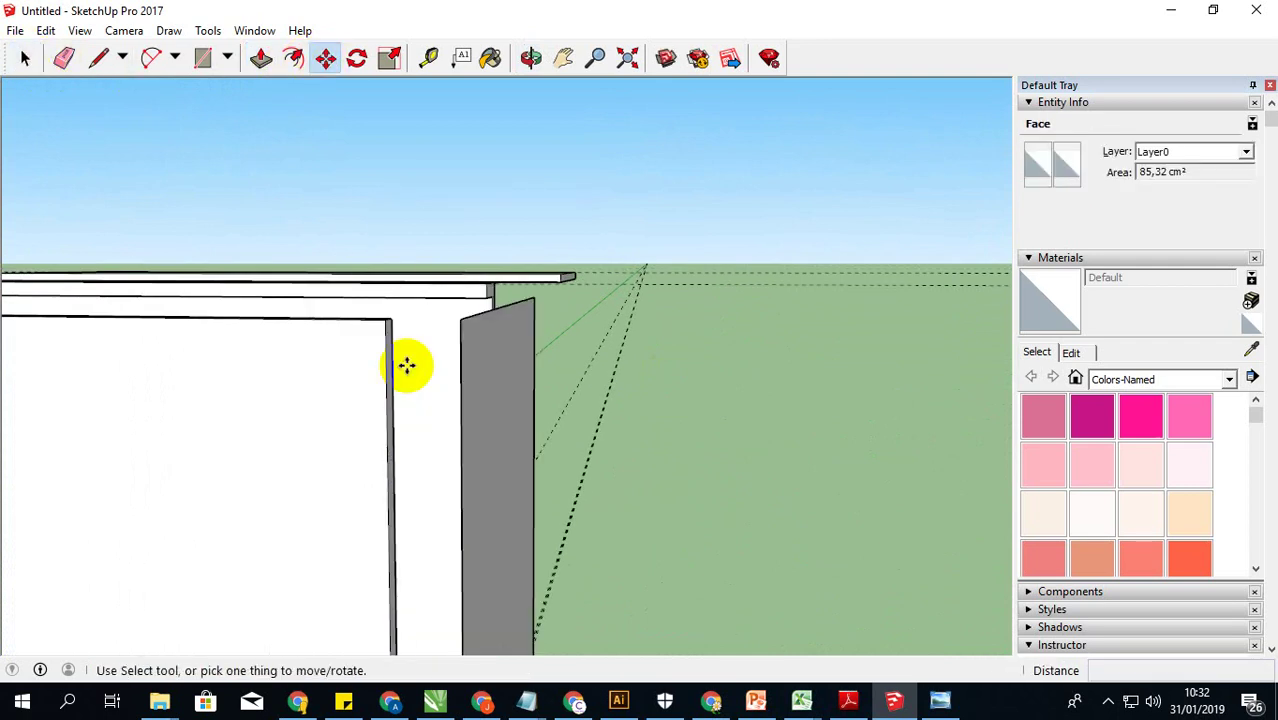
middle_drag(406, 366, 365, 380)
click(24, 60)
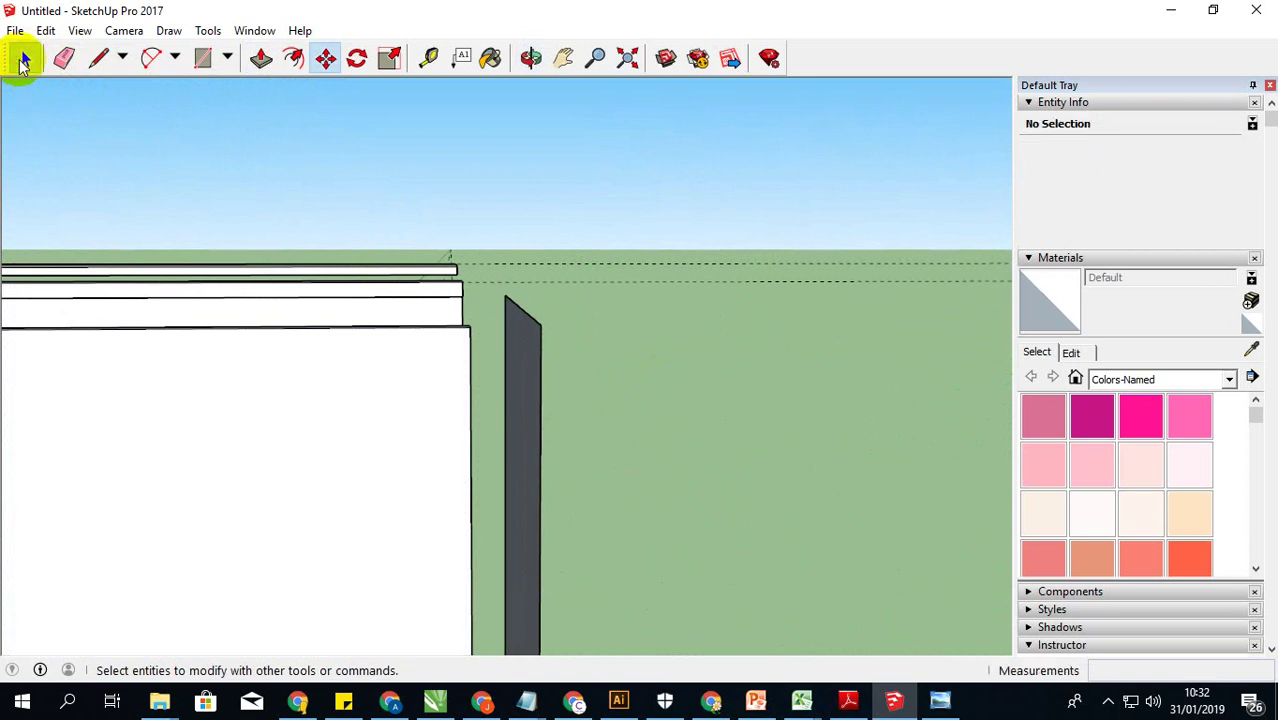
middle_drag(644, 474, 510, 437)
click(423, 450)
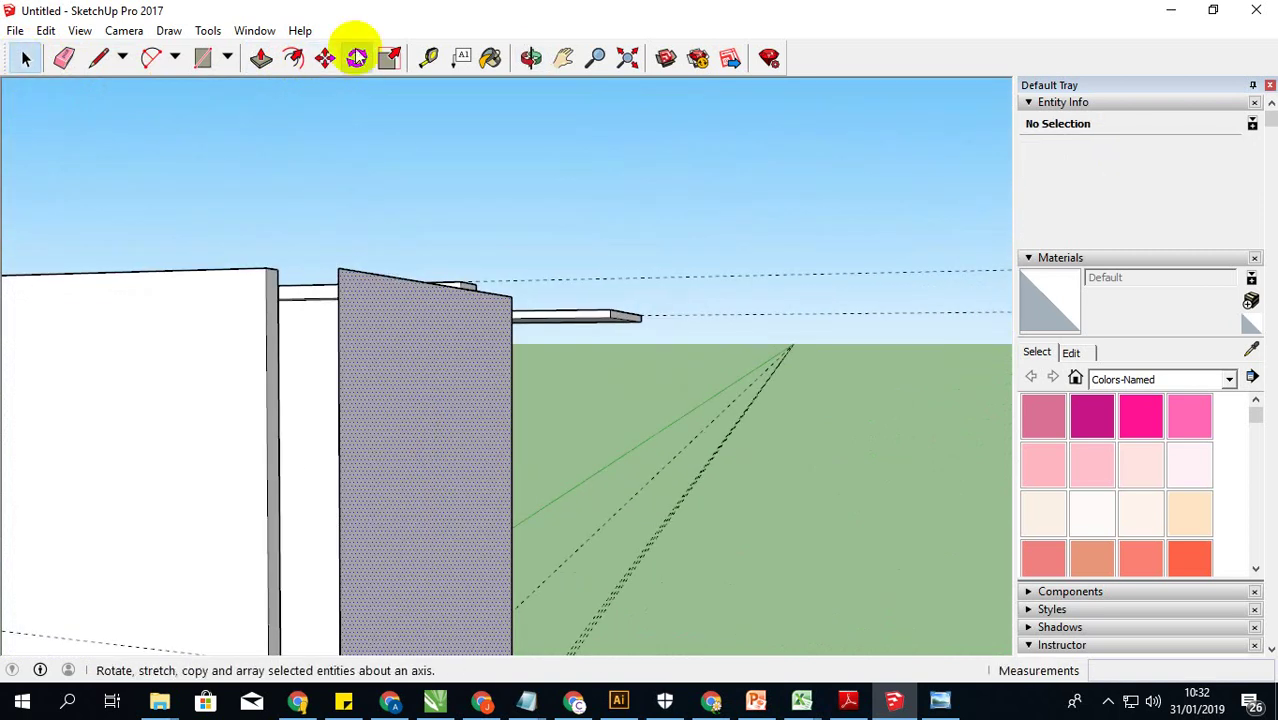
Step: Pull the grey face out to a 0.30 cm thick panel
click(260, 57)
click(440, 392)
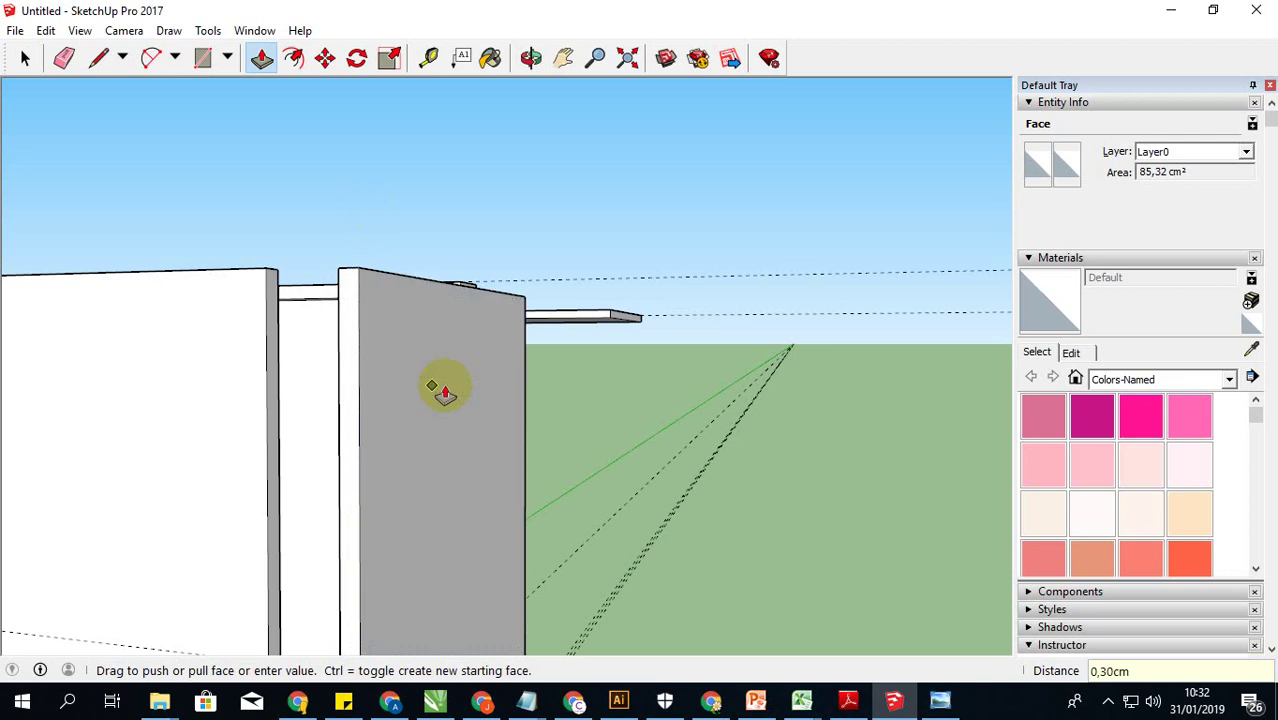
click(442, 380)
mouse_move(447, 379)
middle_down()
mouse_move(365, 408)
mouse_move(490, 447)
mouse_move(493, 437)
middle_up()
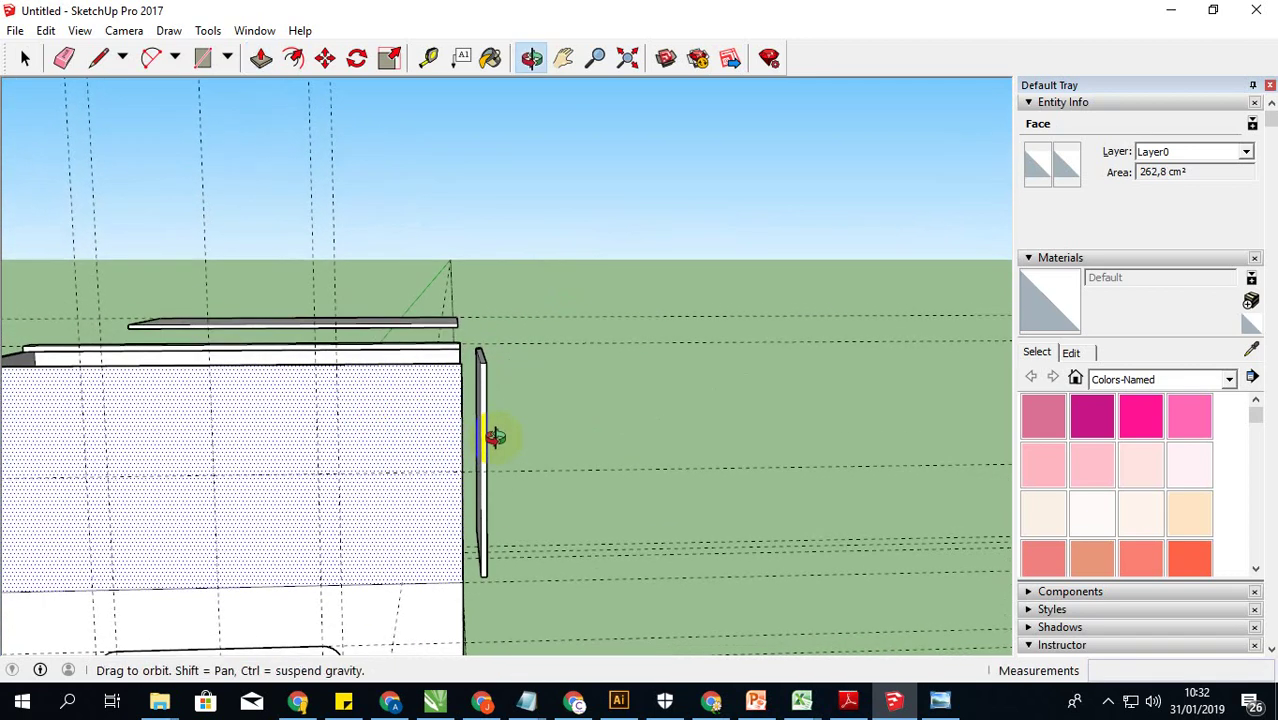
Step: Window-select the whole thin 0.30 cm panel
click(25, 58)
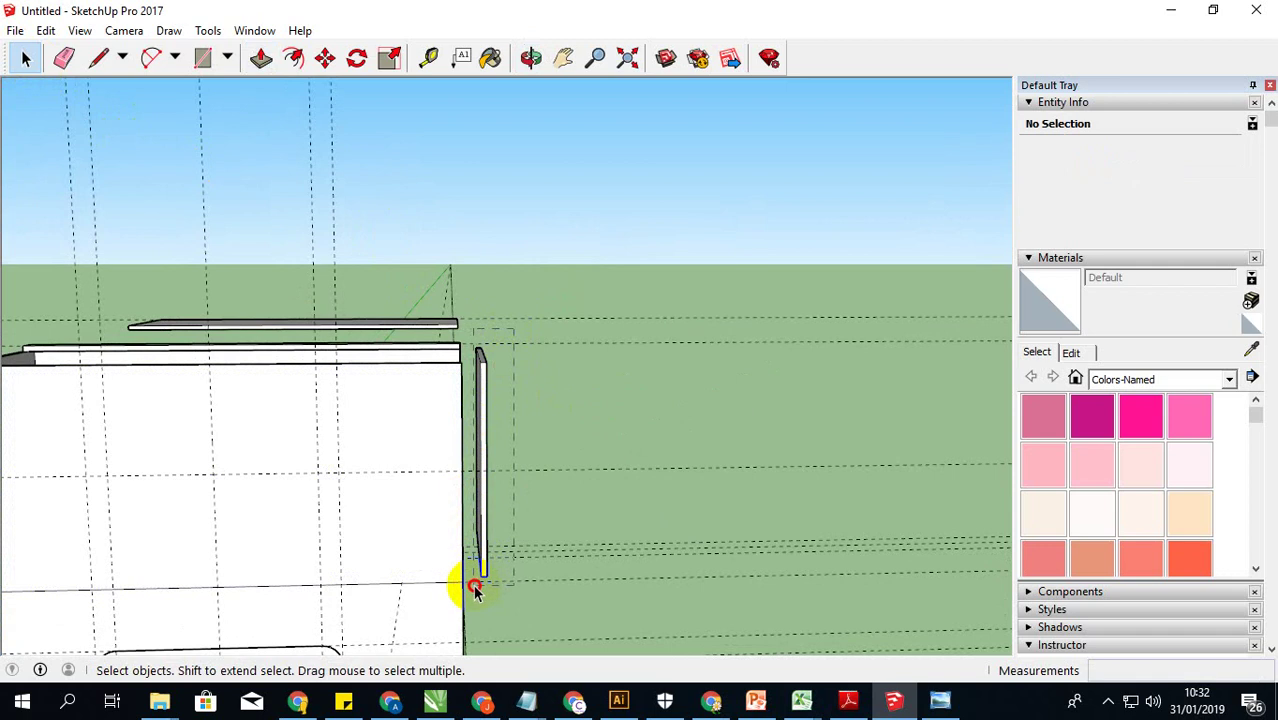
mouse_move(553, 593)
middle_down()
mouse_move(513, 559)
mouse_move(442, 590)
mouse_move(553, 602)
mouse_move(516, 563)
middle_up()
scroll(448, 576, up, 2)
scroll(448, 576, up, 3)
scroll(485, 508, up, 1)
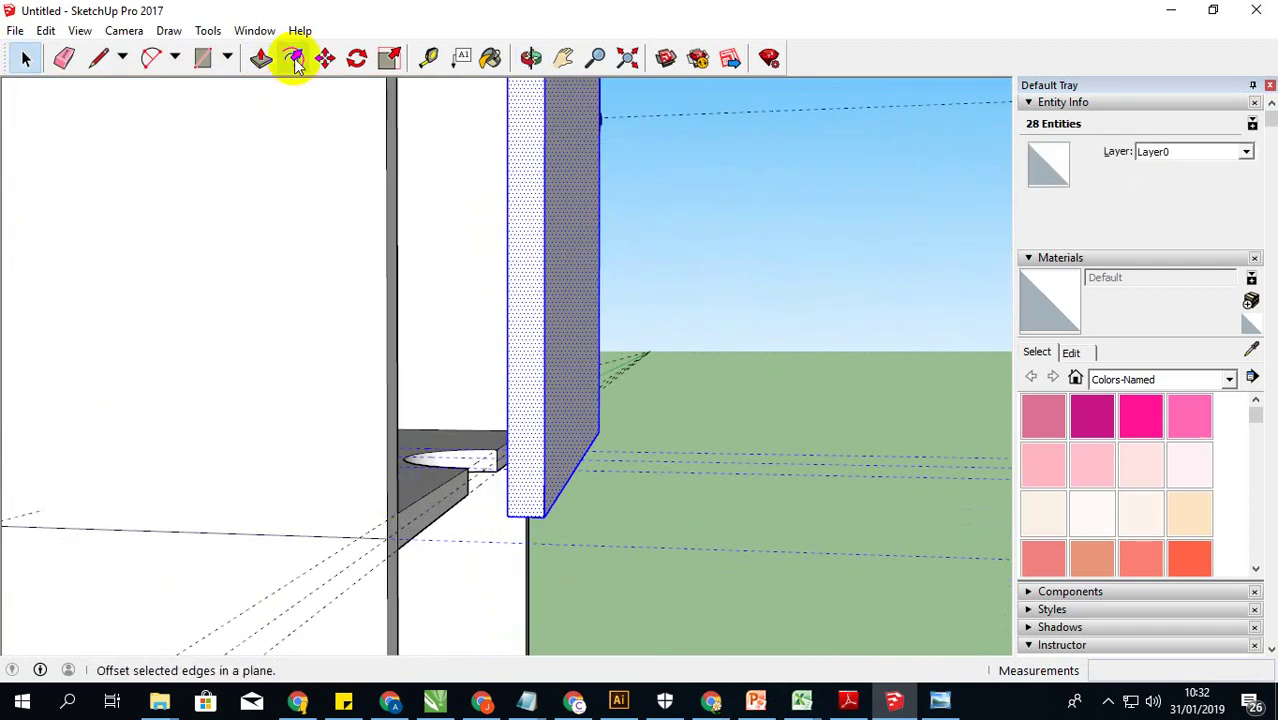
Step: Slide the thin panel left until it sits against the box
click(325, 60)
drag(544, 516, 397, 511)
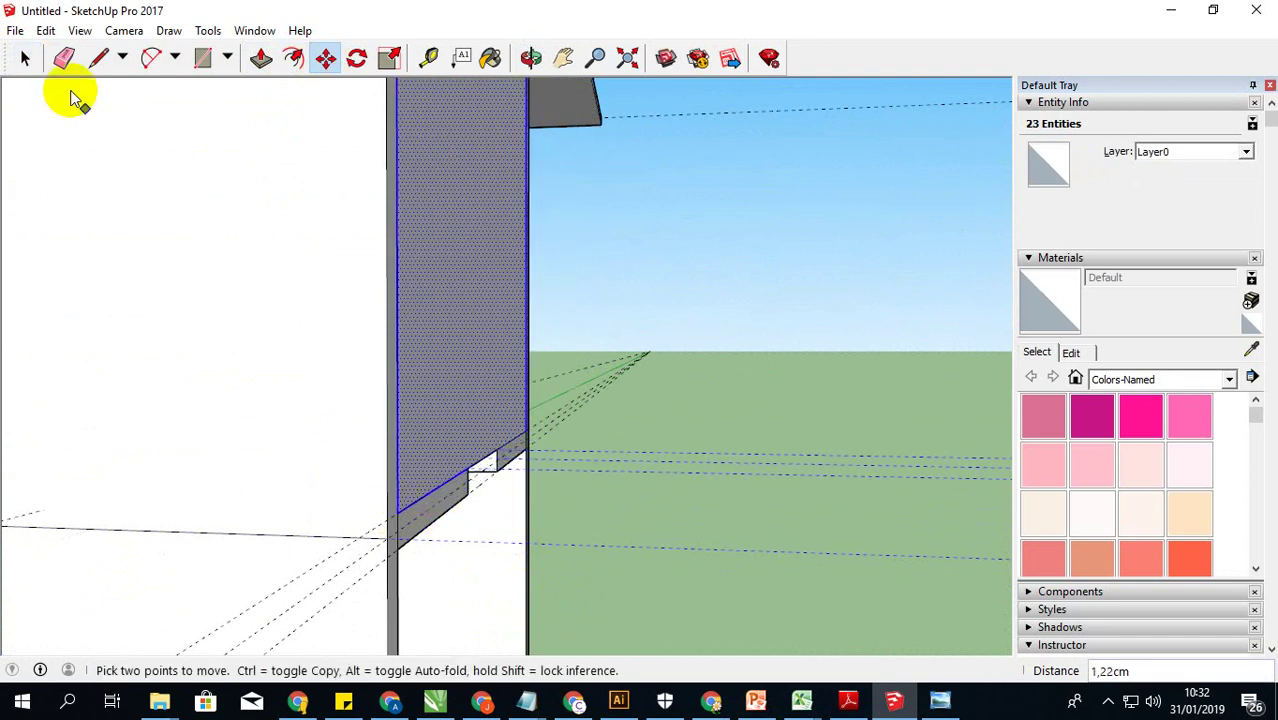
click(25, 58)
mouse_move(516, 397)
middle_down()
mouse_move(463, 418)
mouse_move(322, 408)
mouse_move(411, 457)
mouse_move(319, 413)
middle_up()
scroll(340, 390, up, 3)
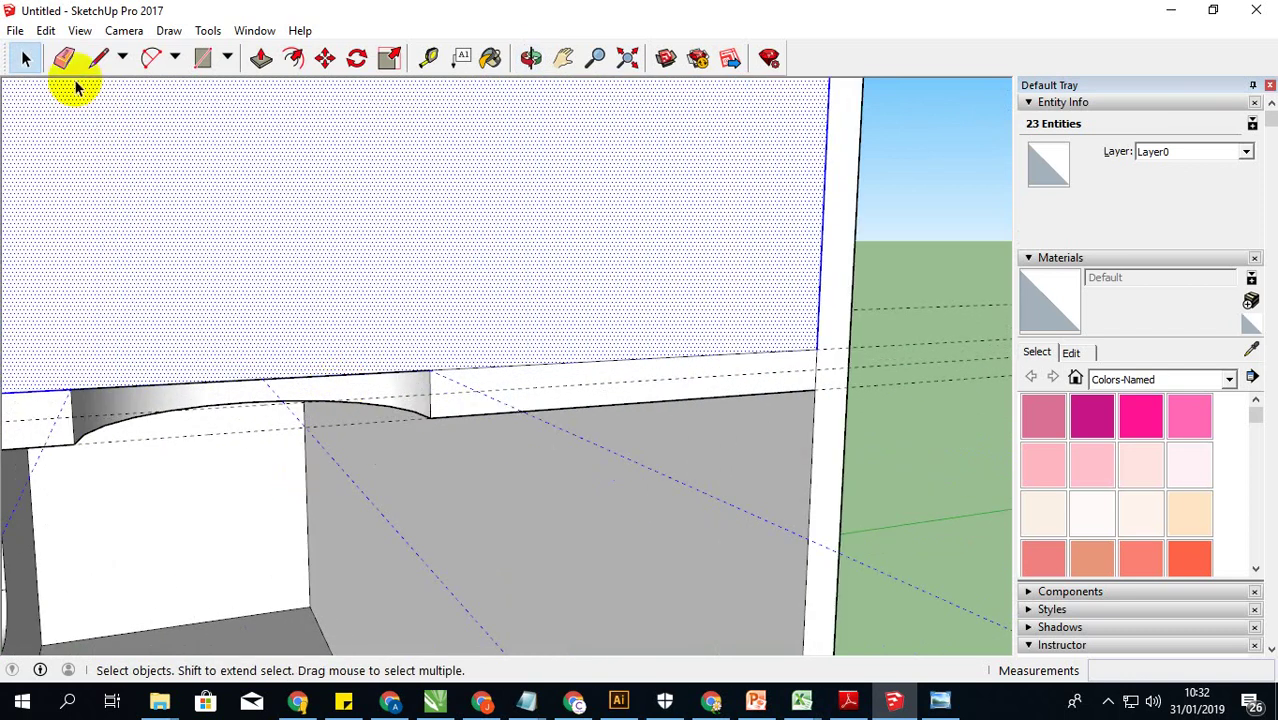
Step: Draw Pencil edges across the column's side face, starting at the arc's endpoint, to split it
click(74, 443)
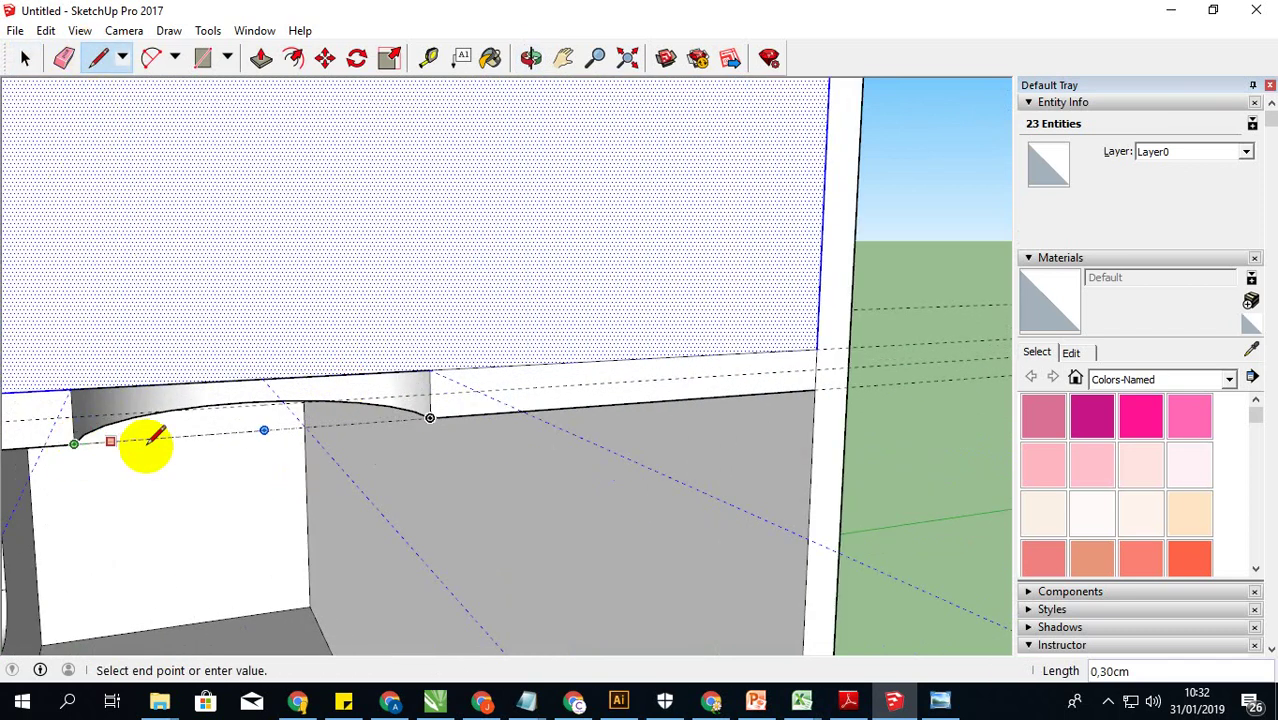
click(430, 417)
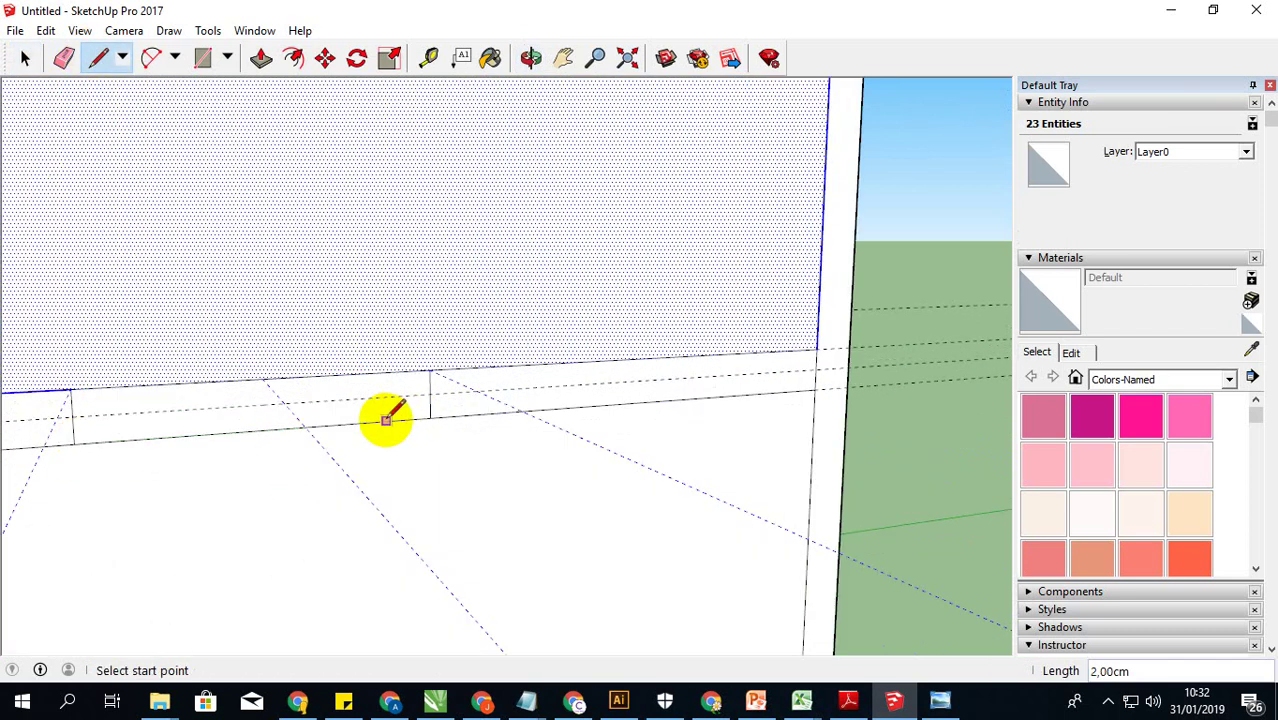
mouse_move(391, 408)
middle_down()
mouse_move(288, 488)
mouse_move(342, 477)
mouse_move(300, 474)
middle_up()
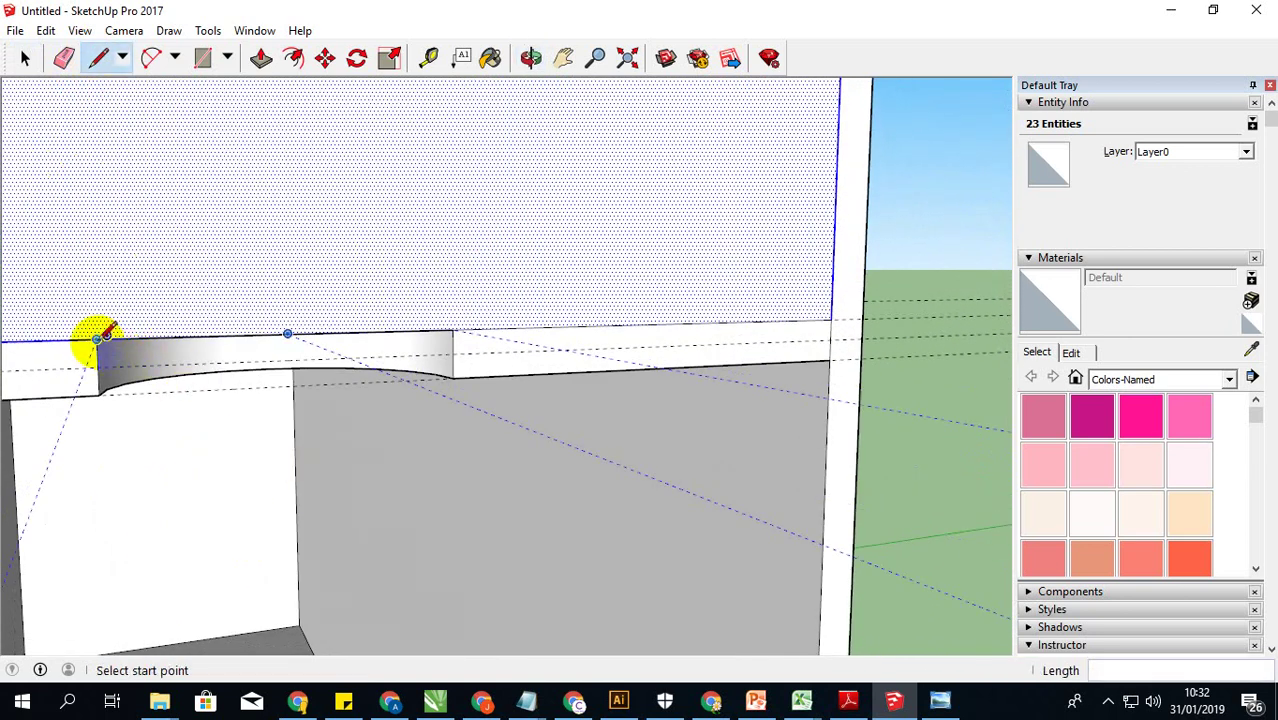
click(452, 329)
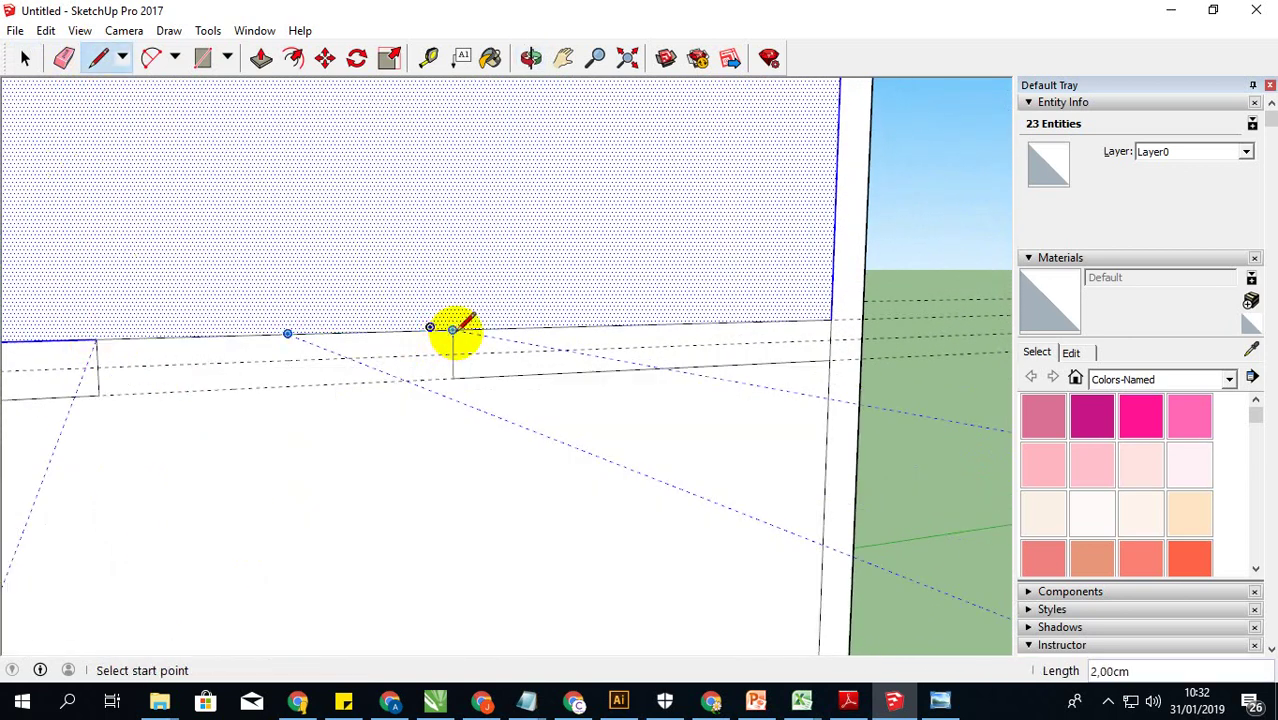
scroll(452, 329, down, 1)
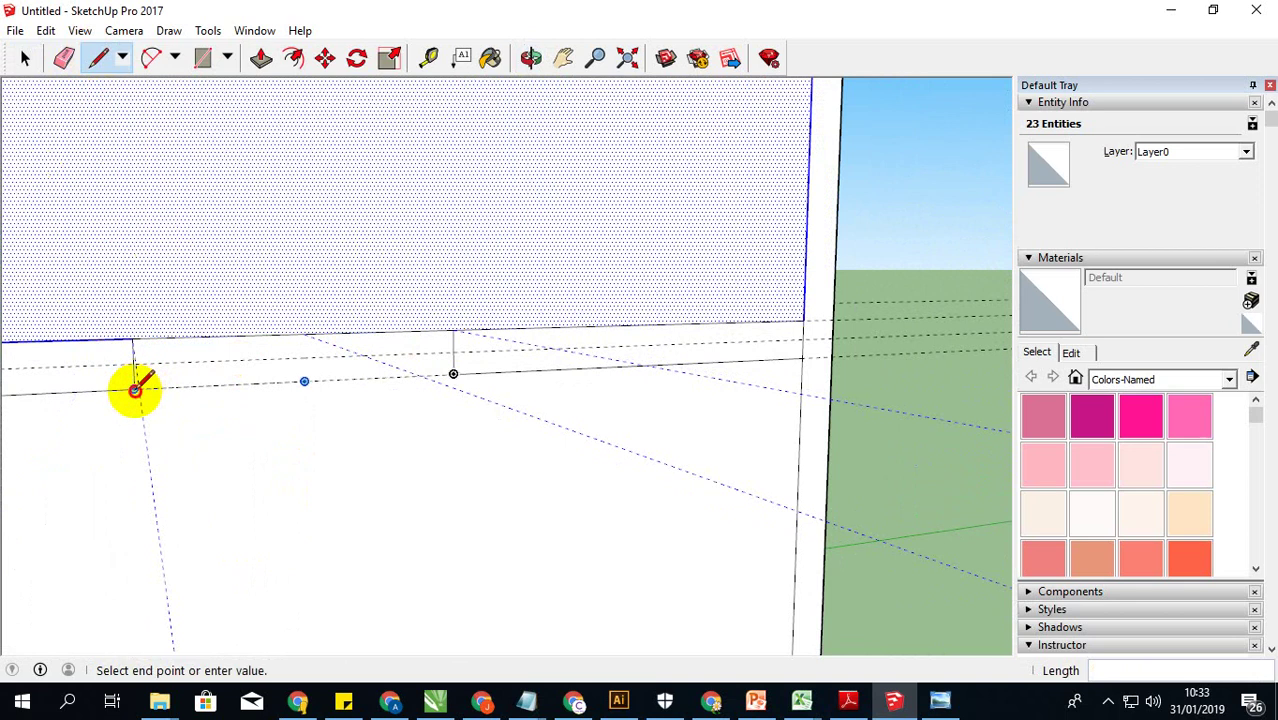
click(452, 374)
scroll(527, 373, down, 2)
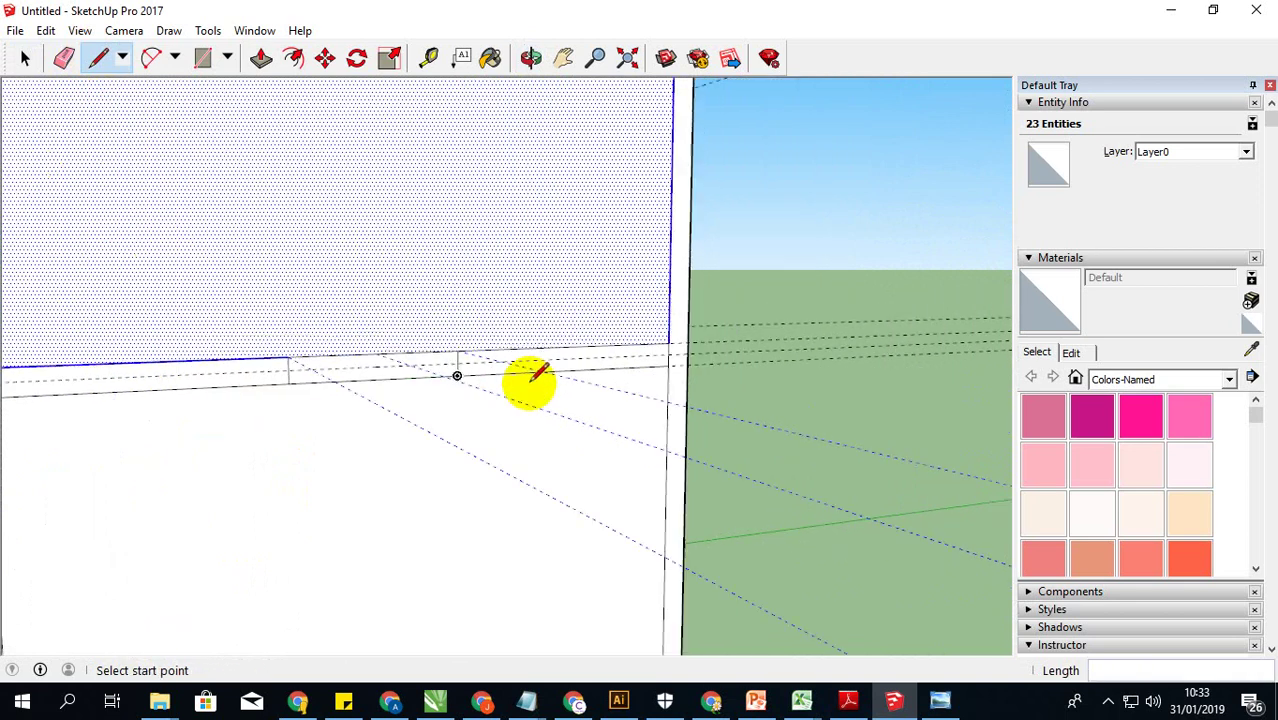
scroll(535, 377, down, 3)
Step: Delete the column's lower face to open a hole at the box end
mouse_move(228, 403)
middle_down()
mouse_move(471, 494)
mouse_move(491, 476)
mouse_move(106, 103)
middle_up()
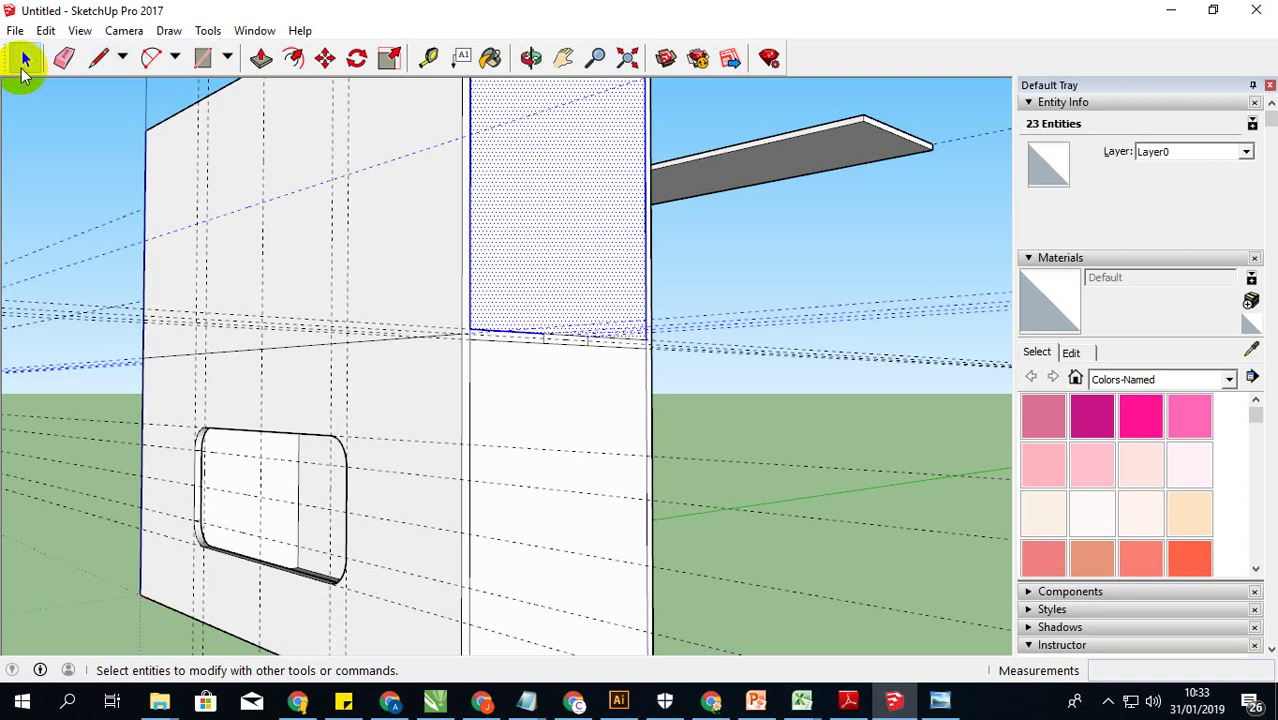
click(557, 403)
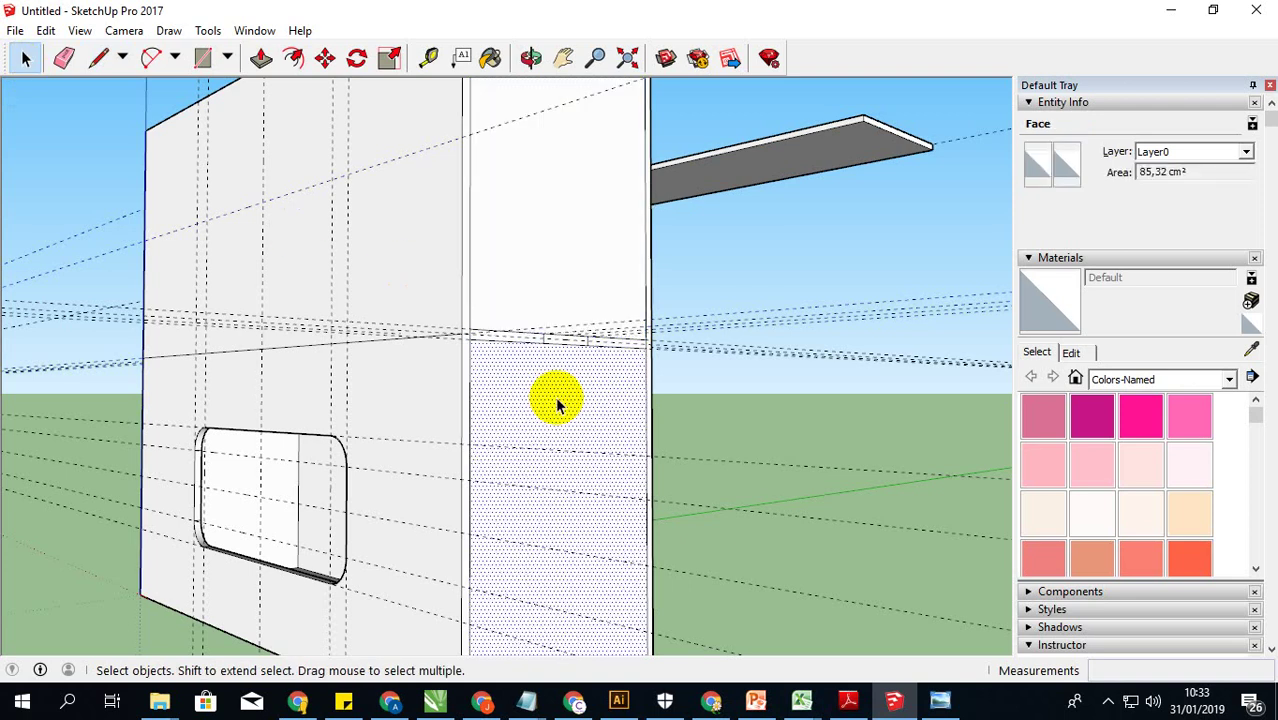
key(Delete)
mouse_move(685, 451)
middle_down()
mouse_move(619, 351)
mouse_move(448, 491)
mouse_move(693, 462)
mouse_move(650, 448)
mouse_move(479, 508)
mouse_move(717, 559)
mouse_move(280, 528)
mouse_move(456, 542)
mouse_move(616, 528)
mouse_move(579, 357)
mouse_move(685, 331)
mouse_move(650, 434)
mouse_move(816, 348)
mouse_move(471, 491)
middle_up()
scroll(565, 348, up, 3)
scroll(565, 348, down, 3)
scroll(567, 340, up, 2)
scroll(573, 449, up, 3)
scroll(614, 409, down, 1)
scroll(347, 578, down, 3)
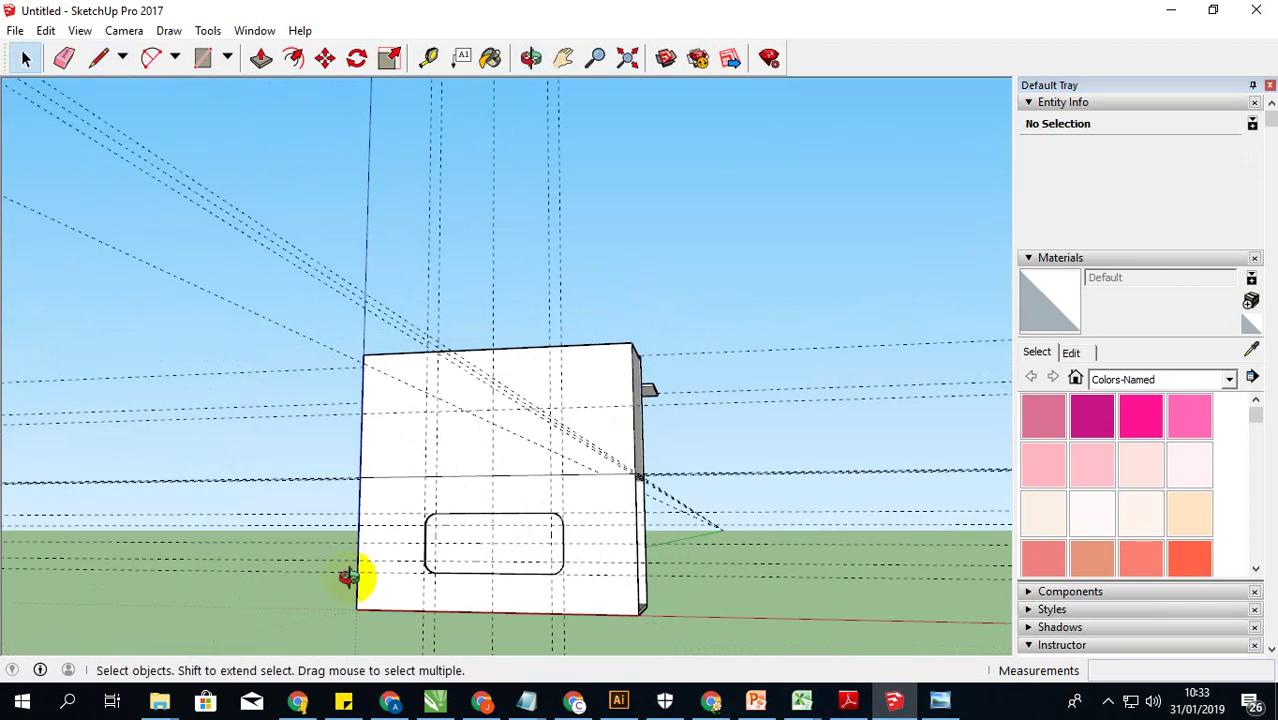
middle_drag(347, 578, 485, 605)
scroll(502, 559, up, 3)
middle_drag(502, 559, 496, 599)
scroll(481, 636, up, 3)
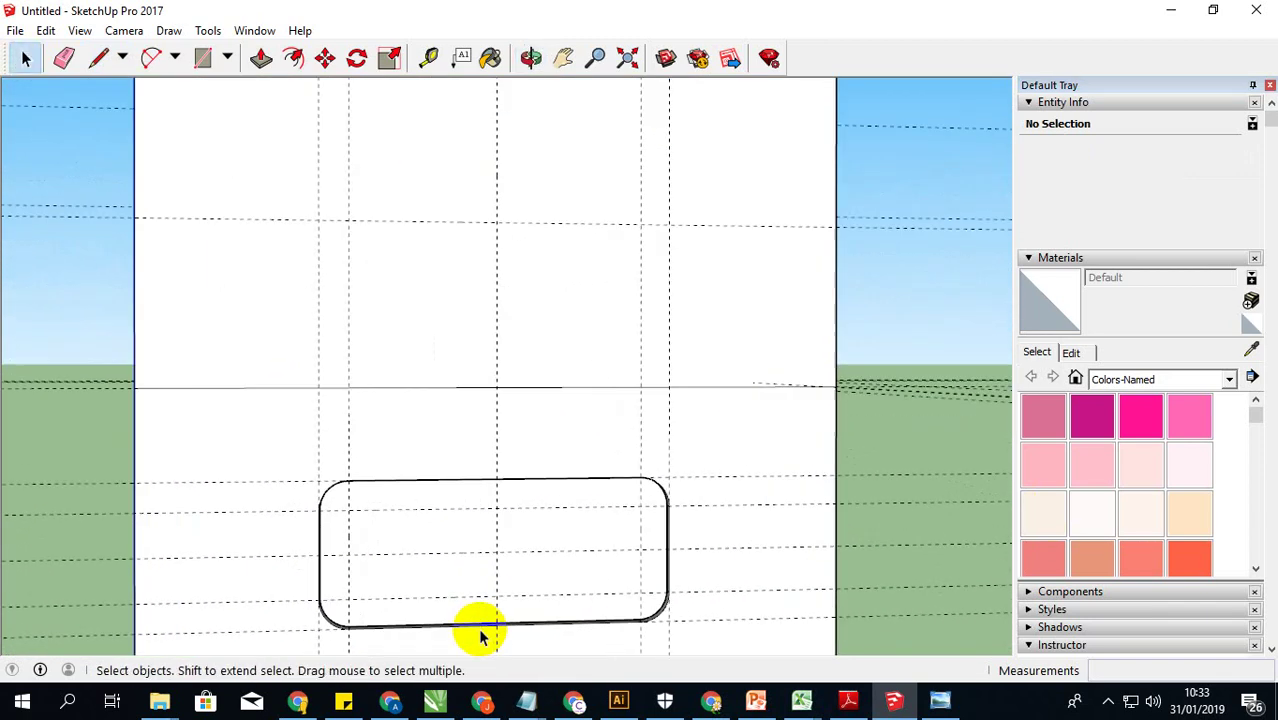
scroll(481, 636, up, 2)
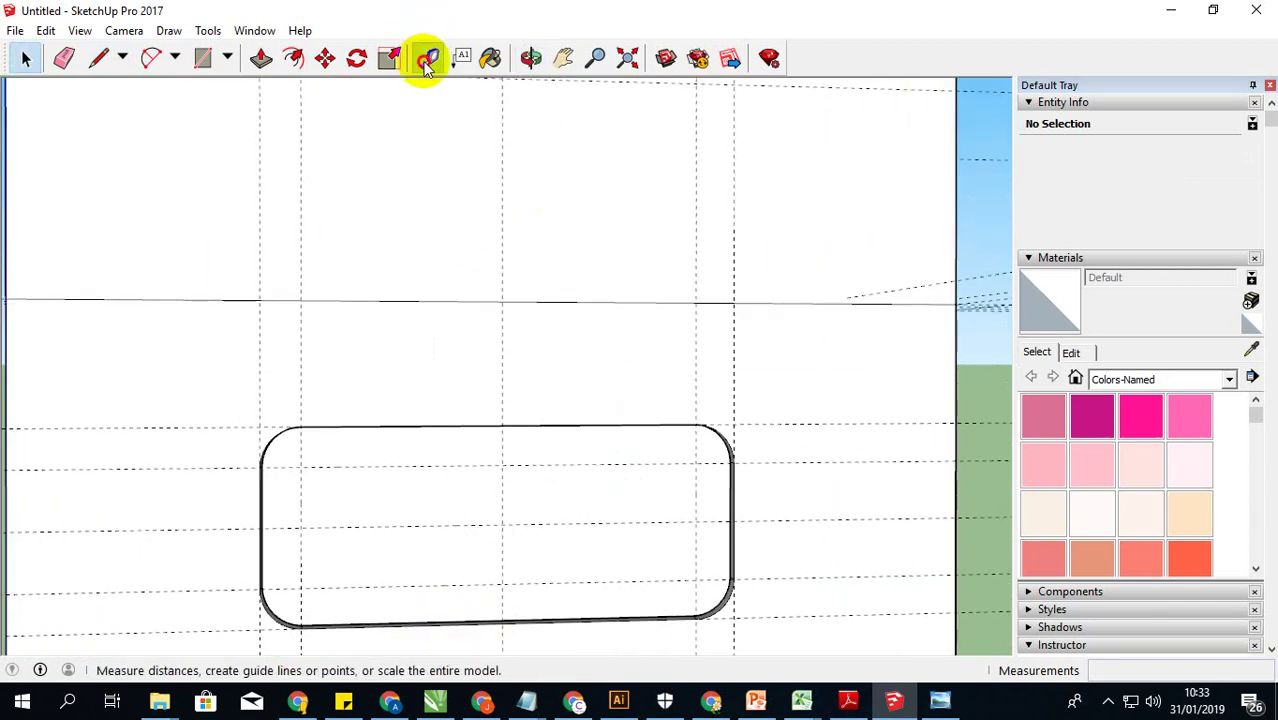
click(428, 57)
click(487, 425)
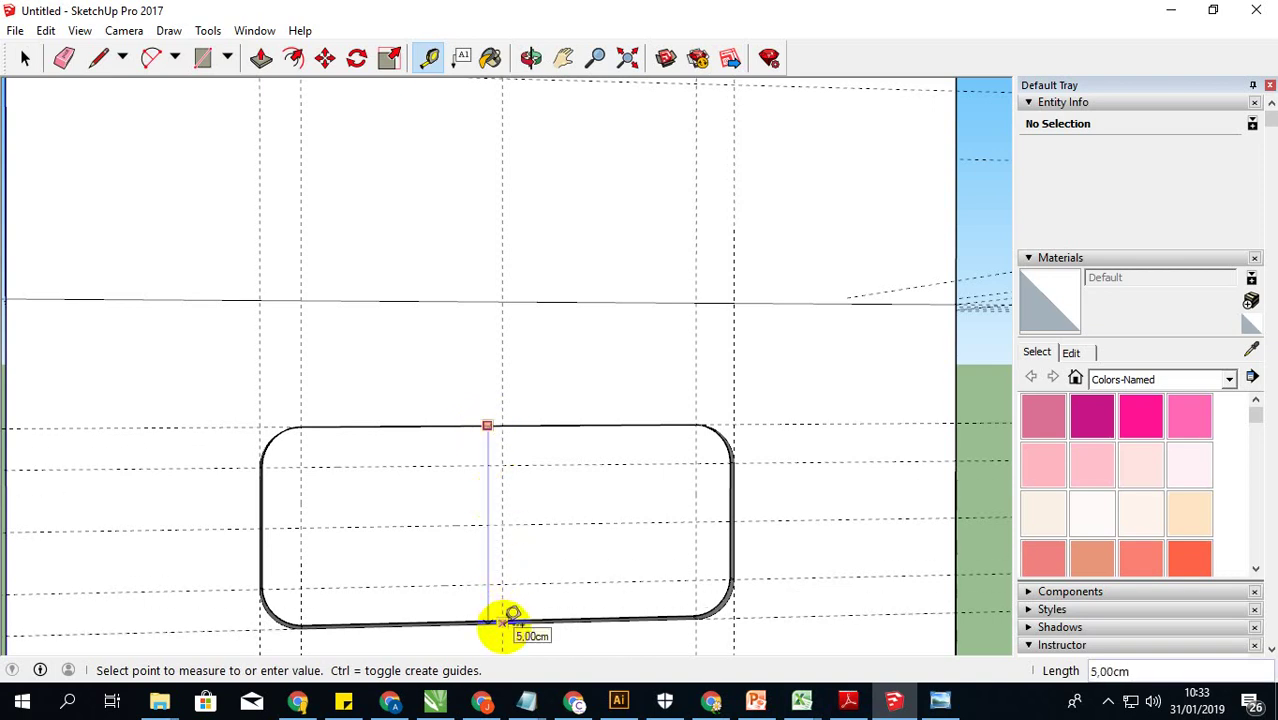
click(503, 622)
click(25, 57)
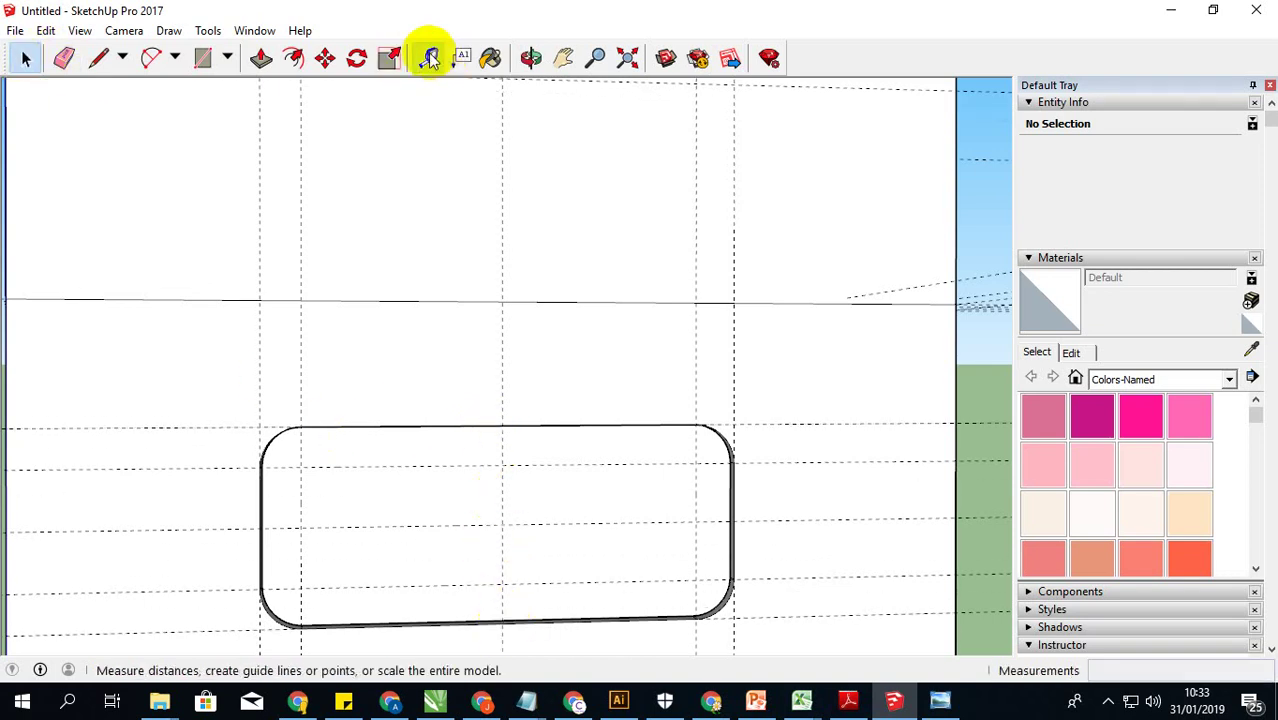
click(428, 57)
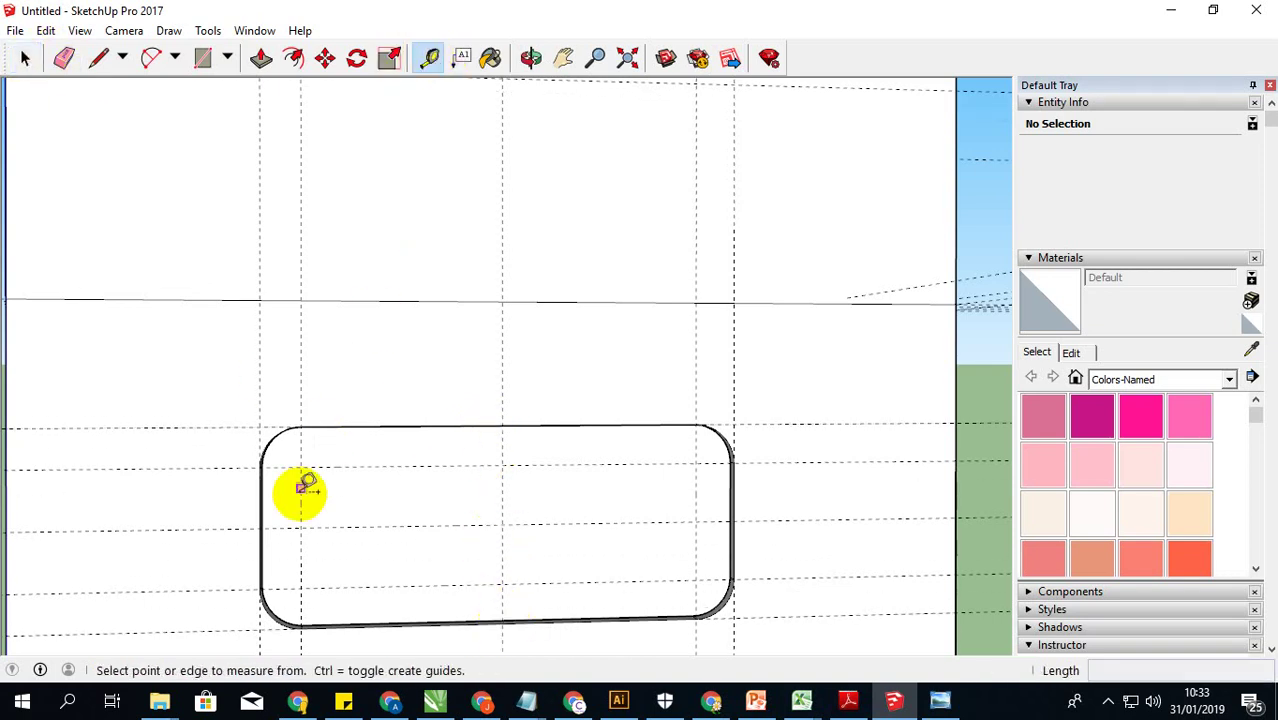
click(261, 546)
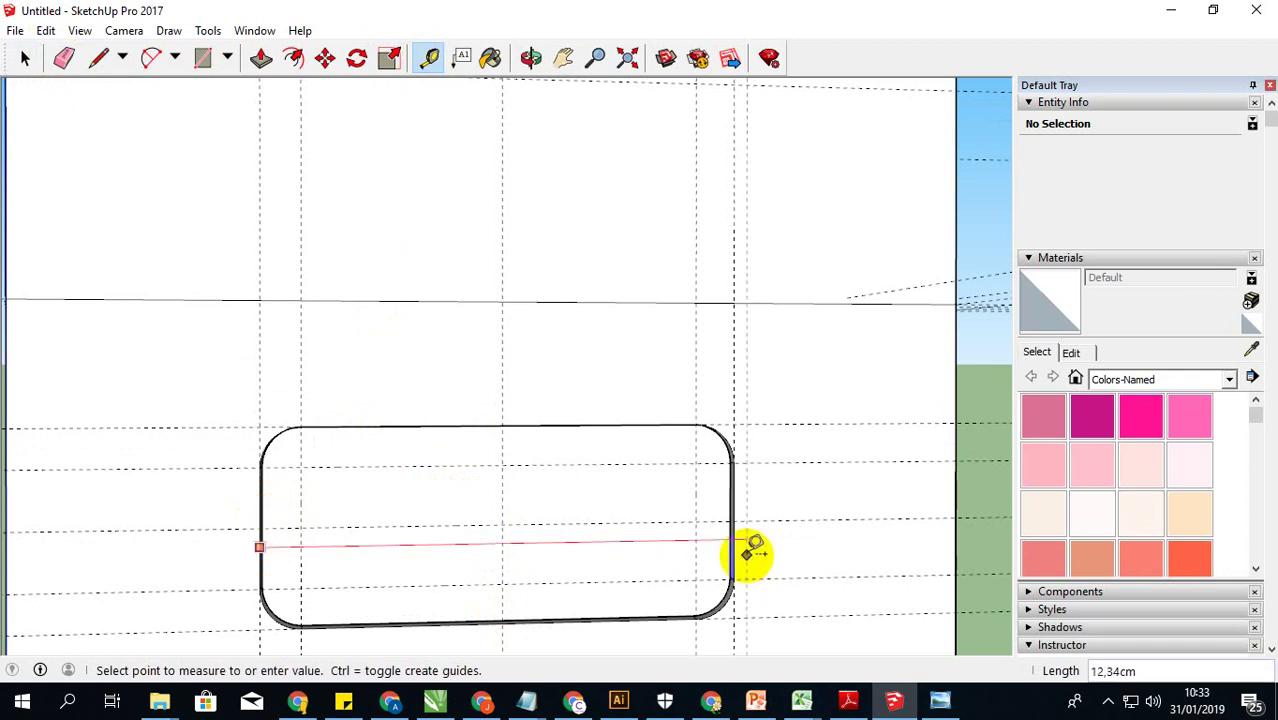
click(25, 57)
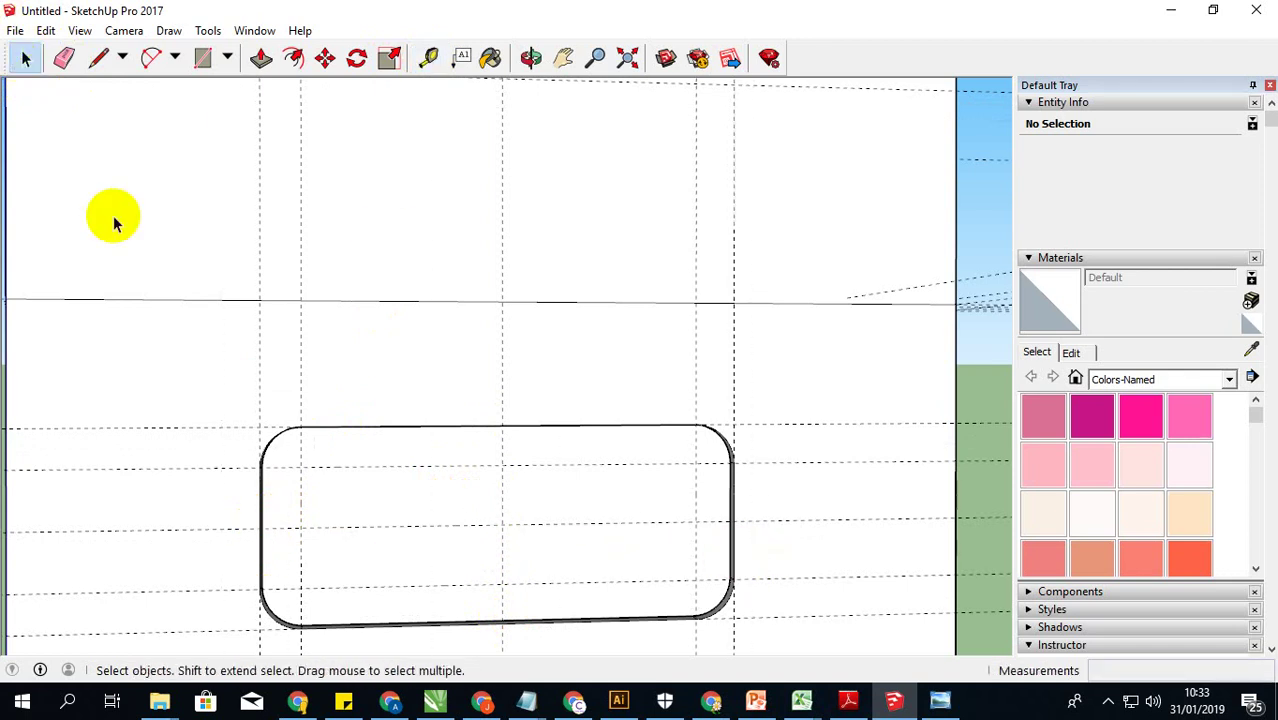
scroll(121, 270, down, 3)
scroll(121, 270, down, 3)
middle_drag(285, 234, 157, 391)
Step: With Tape Measure, place lengthwise guides 3,75 cm from the slab's left edge, then two more 2,5 cm apart
scroll(157, 391, down, 2)
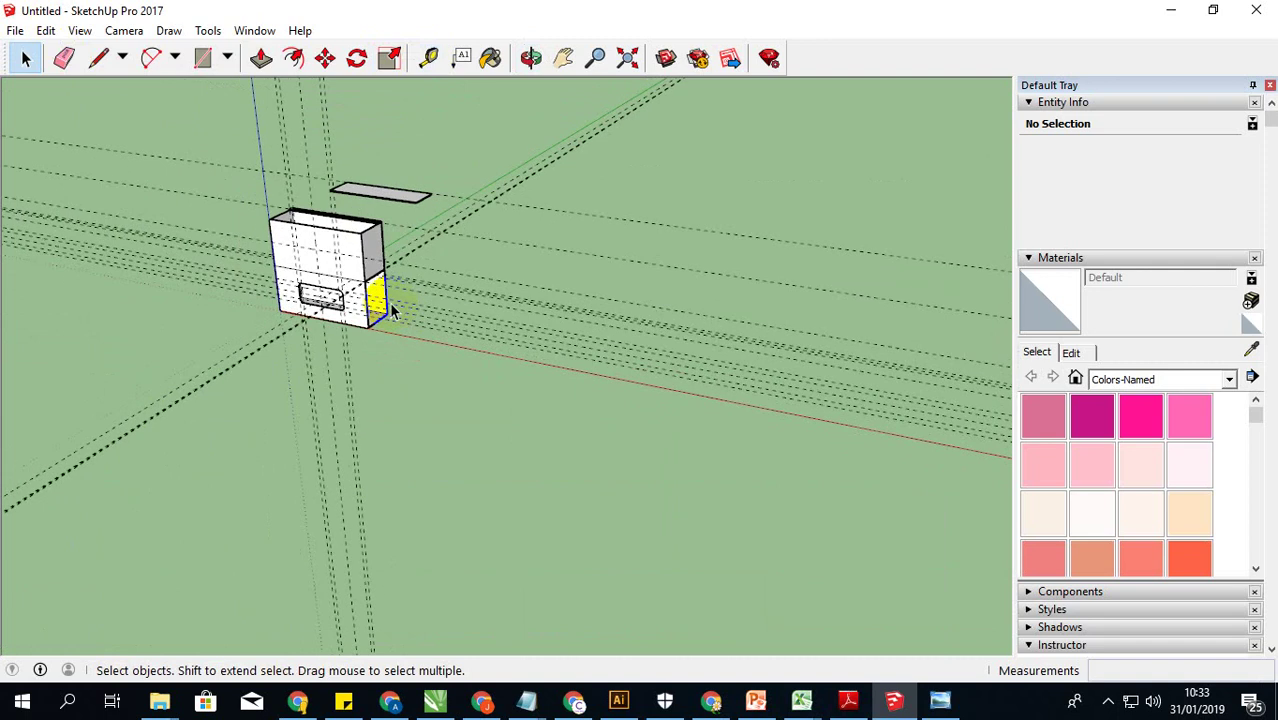
mouse_move(391, 294)
middle_down()
mouse_move(312, 254)
mouse_move(532, 220)
mouse_move(369, 229)
mouse_move(496, 205)
mouse_move(550, 277)
middle_up()
scroll(497, 207, up, 4)
scroll(497, 209, up, 3)
middle_drag(445, 240, 443, 233)
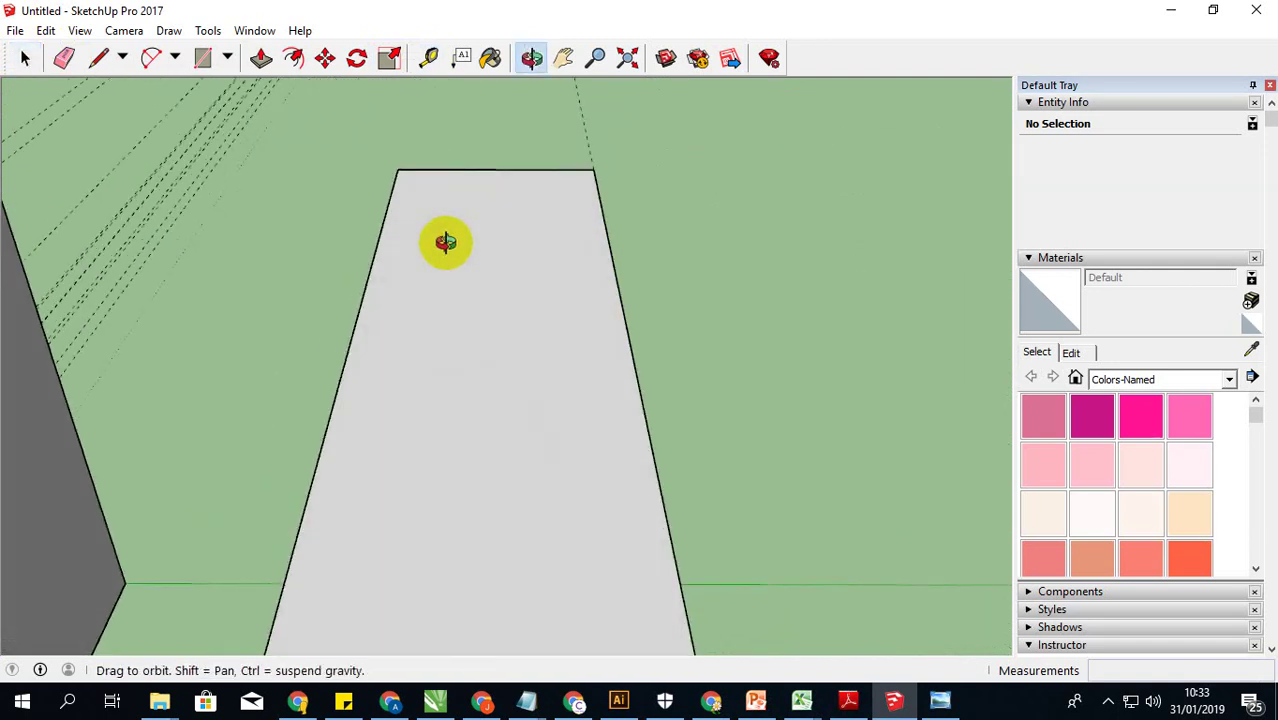
scroll(445, 233, down, 2)
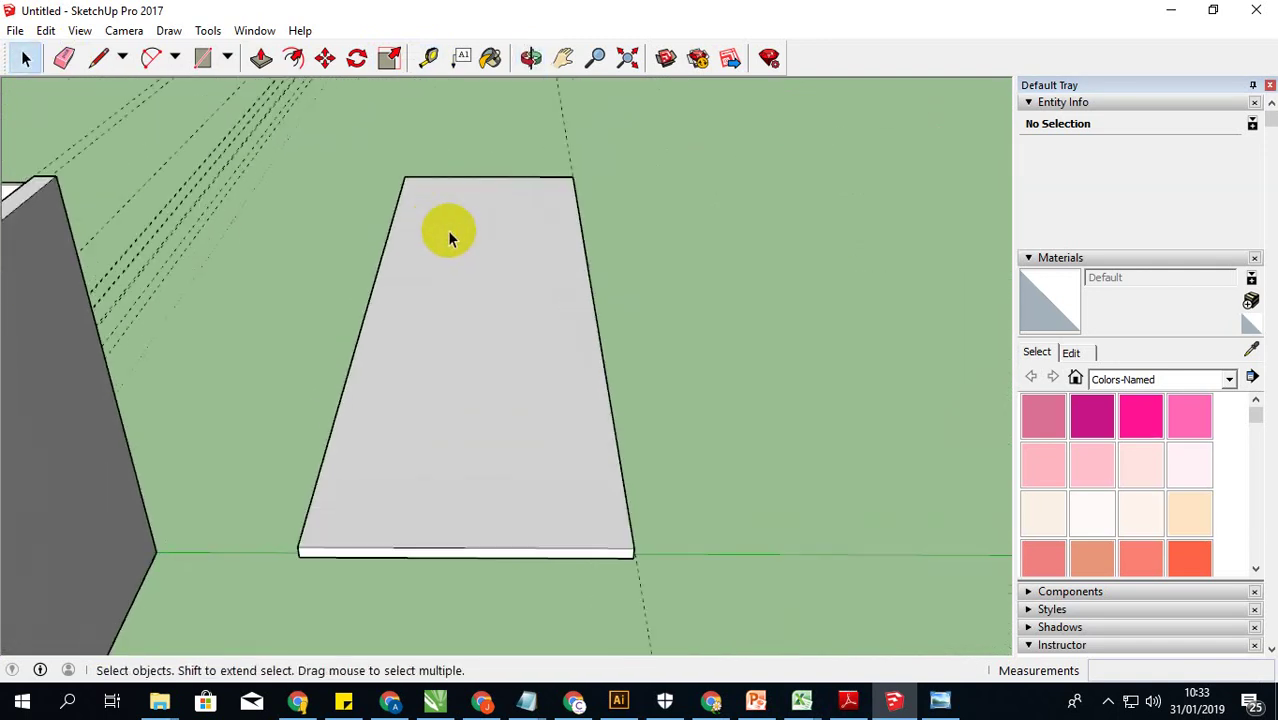
click(430, 58)
click(360, 329)
text(3,7)
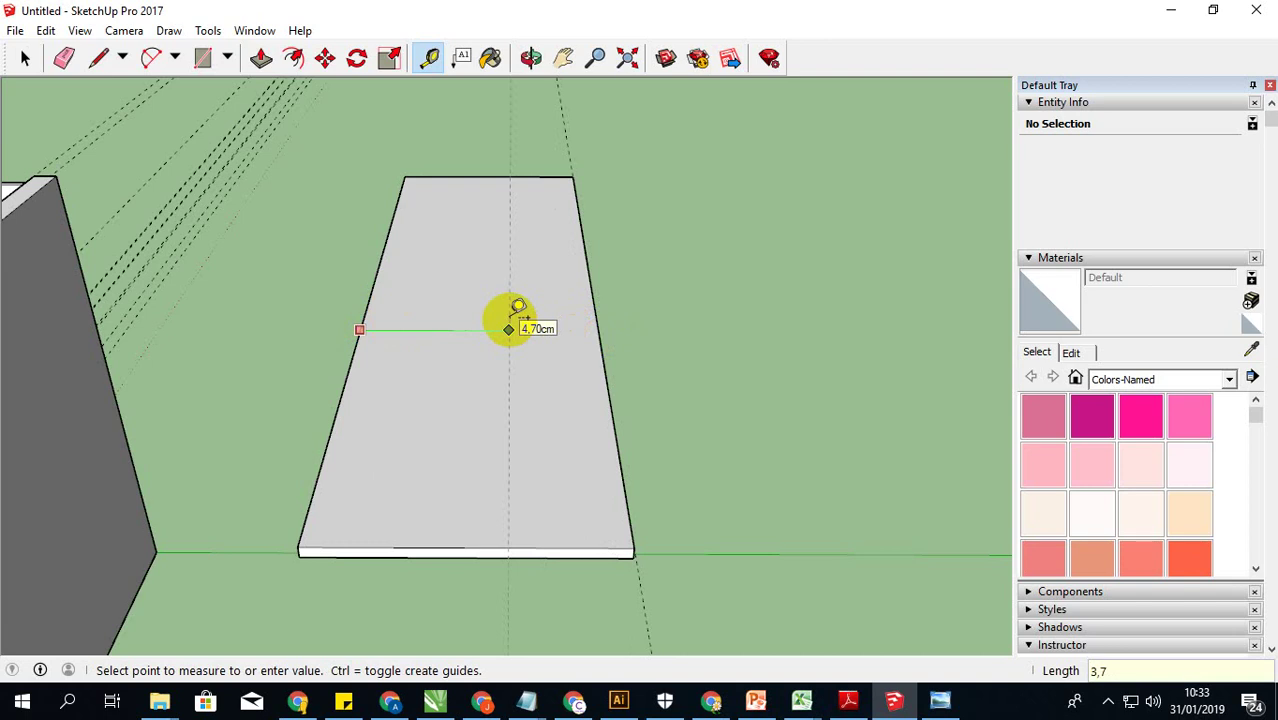
text(5)
key(Return)
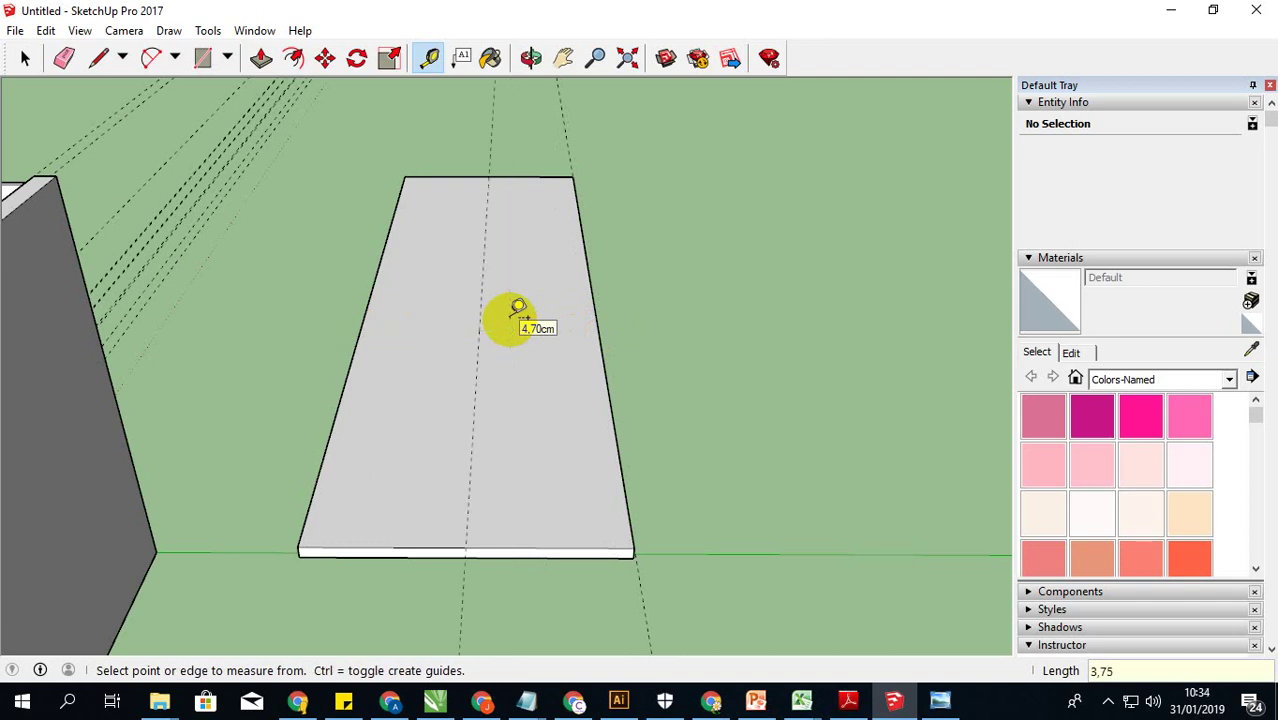
scroll(500, 338, up, 1)
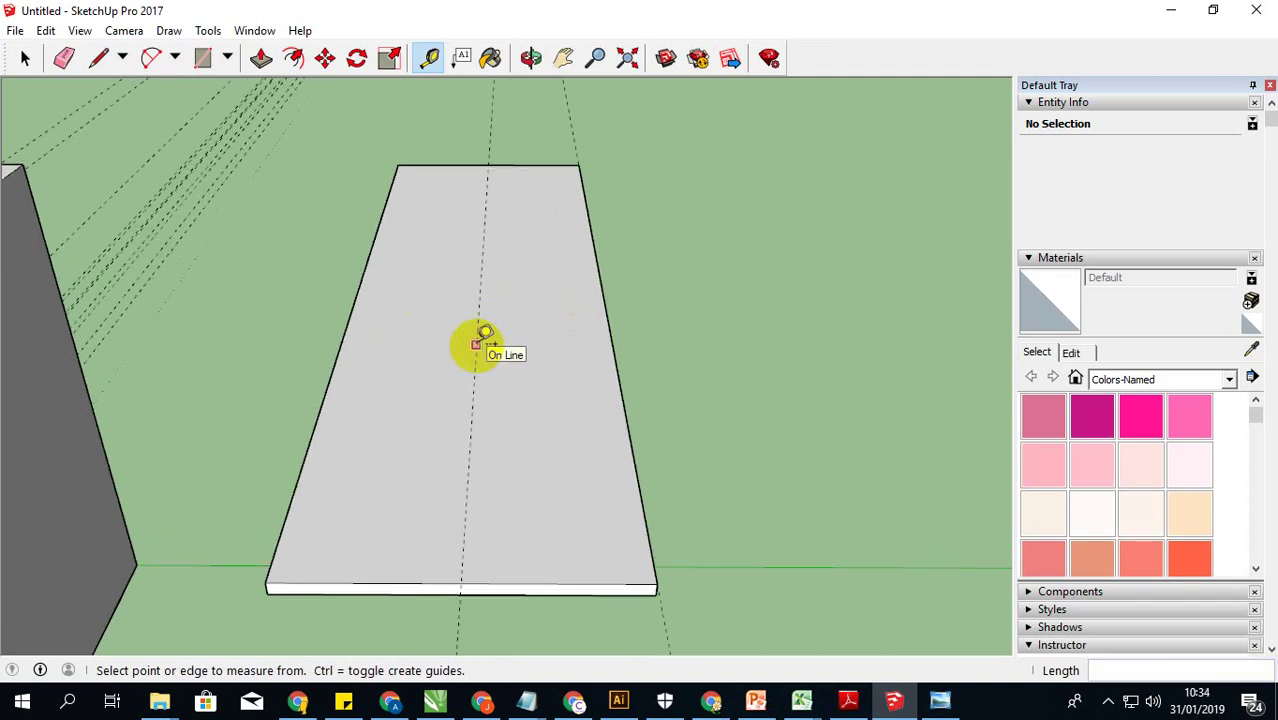
click(477, 345)
text(2,)
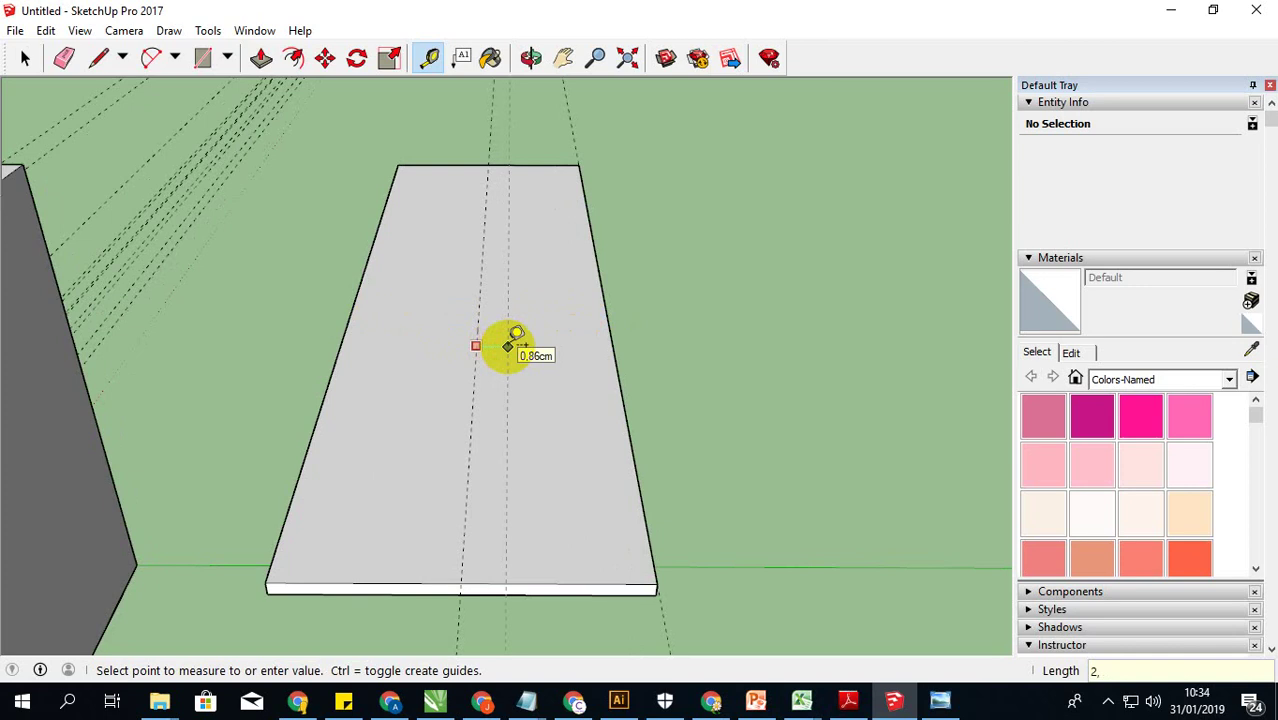
text(5)
key(Return)
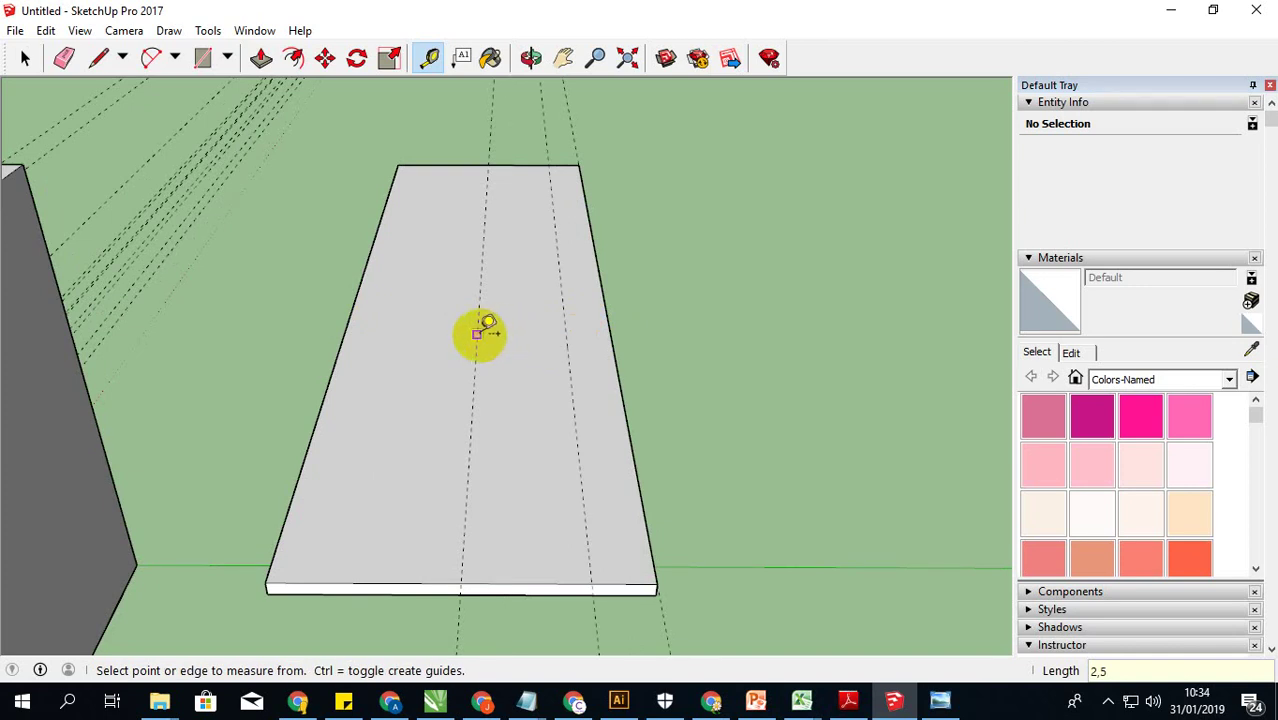
click(477, 334)
text(2,)
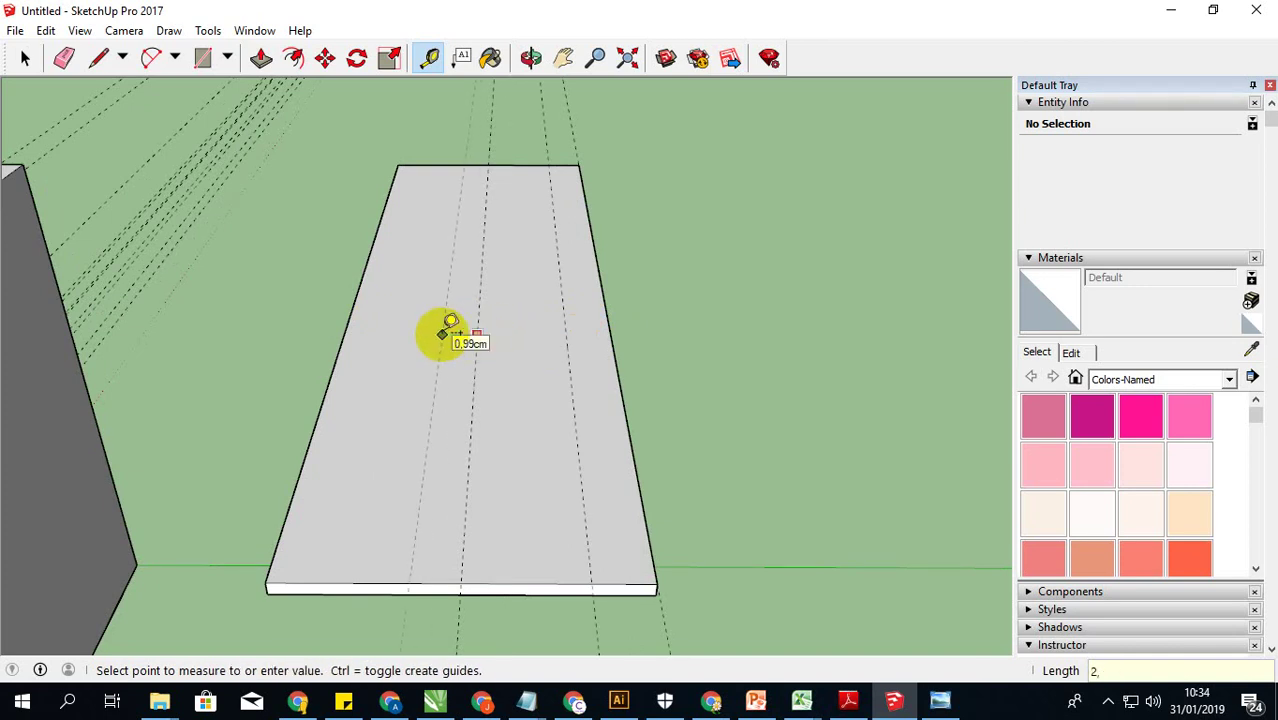
text(5)
key(Return)
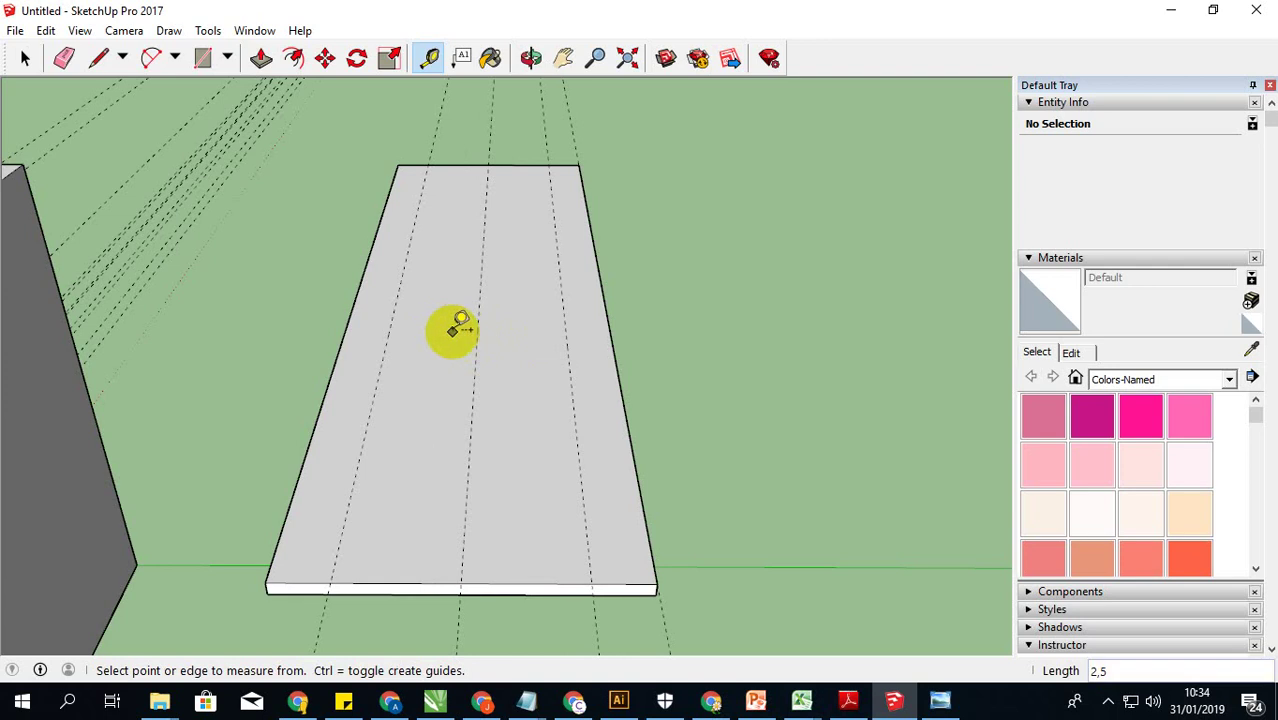
Step: Add crosswise guide lines down the lid slab spaced 6 cm apart, plus further offset guides
click(465, 164)
text(12)
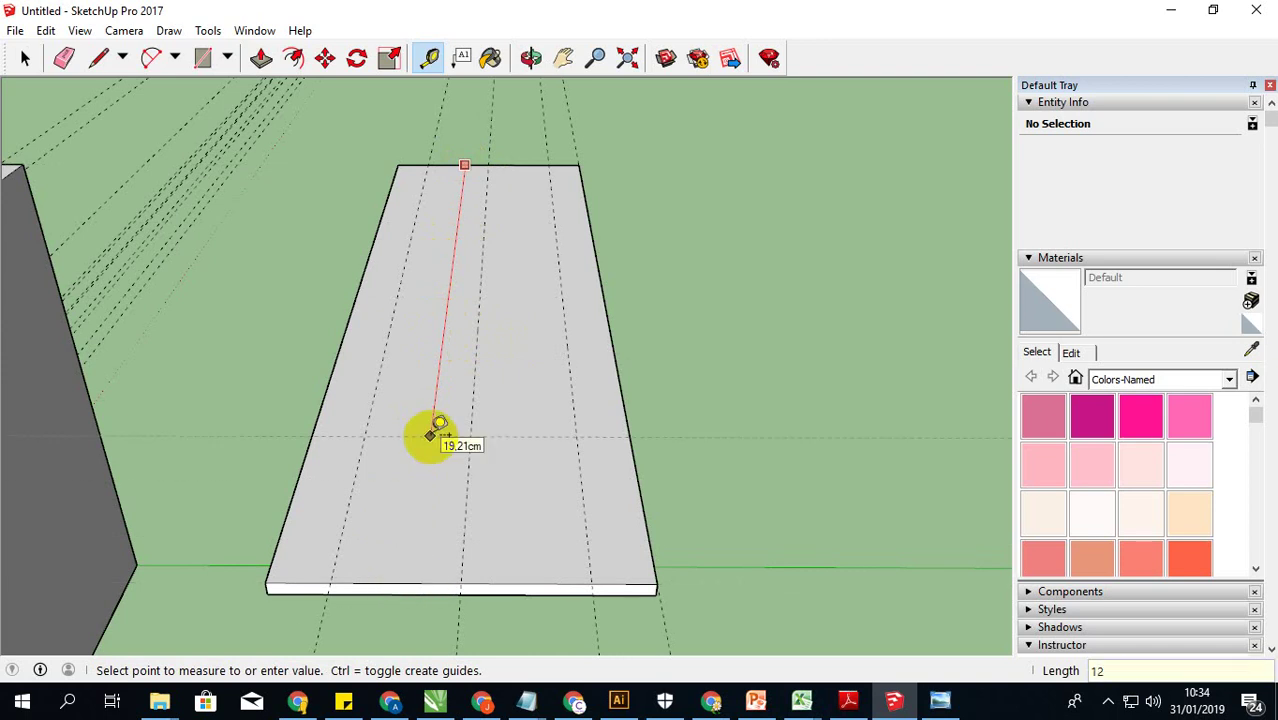
click(431, 432)
click(449, 298)
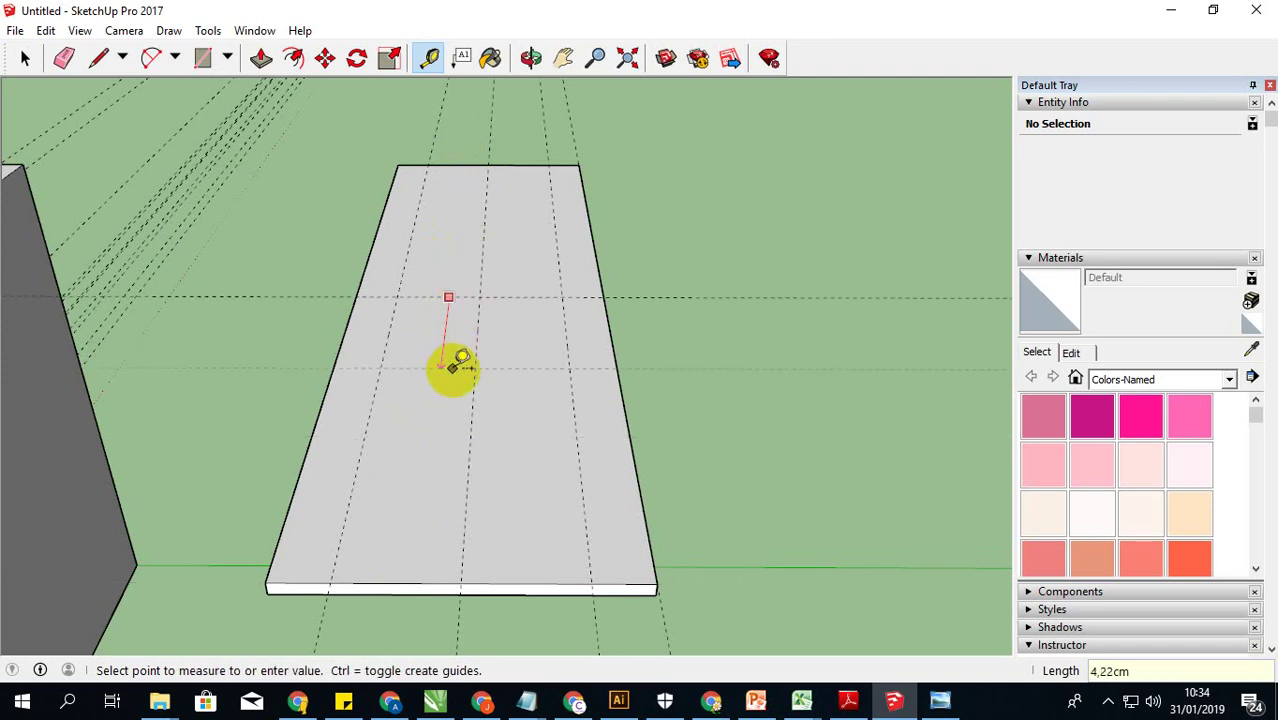
text(6)
key(Return)
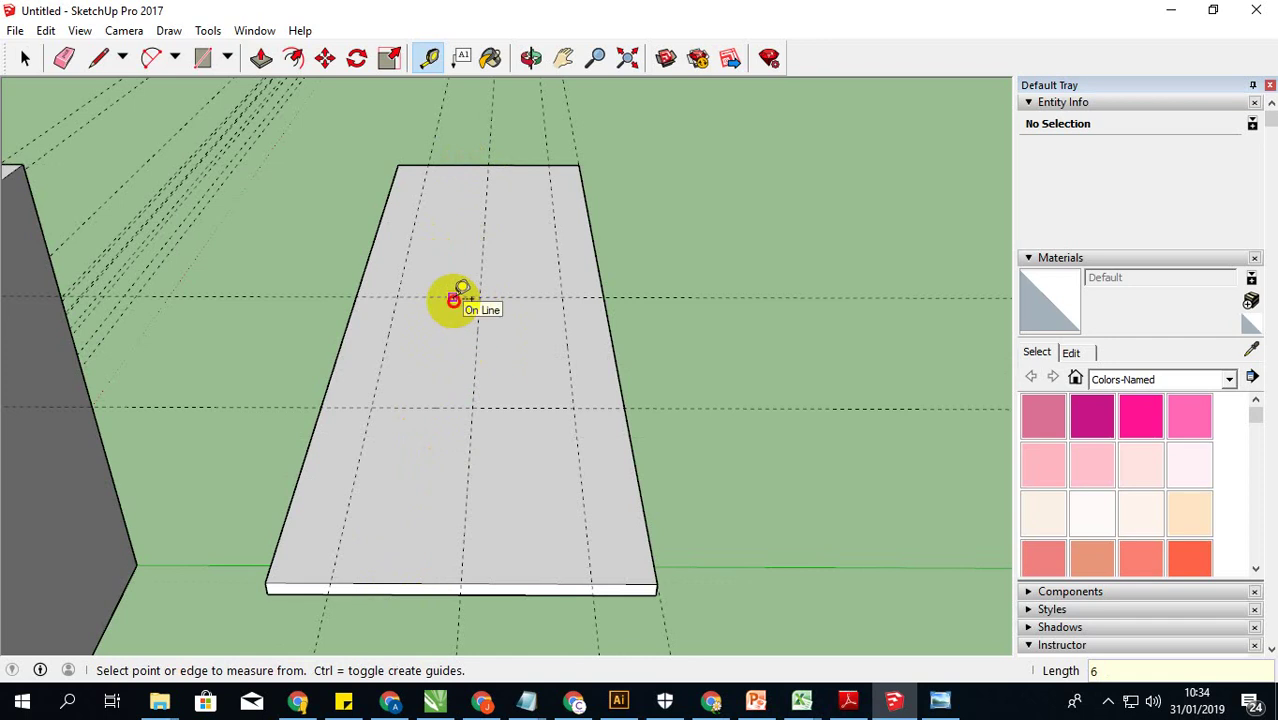
click(453, 298)
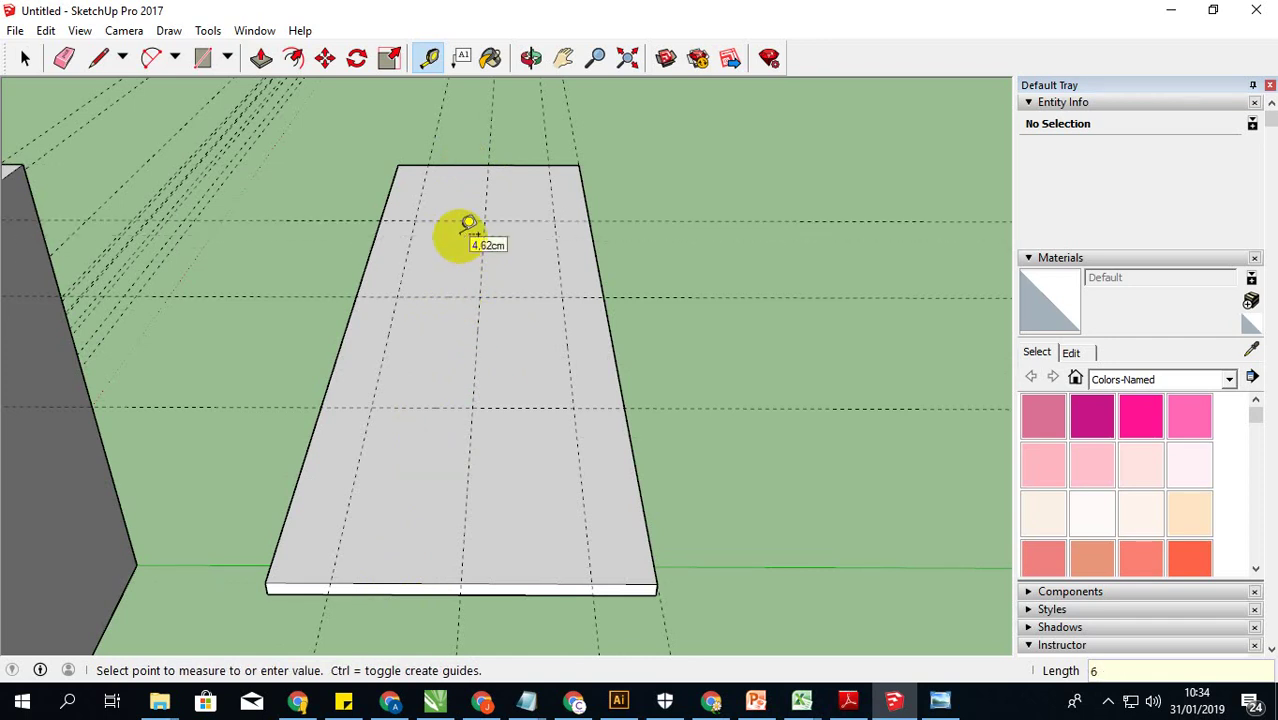
key(Return)
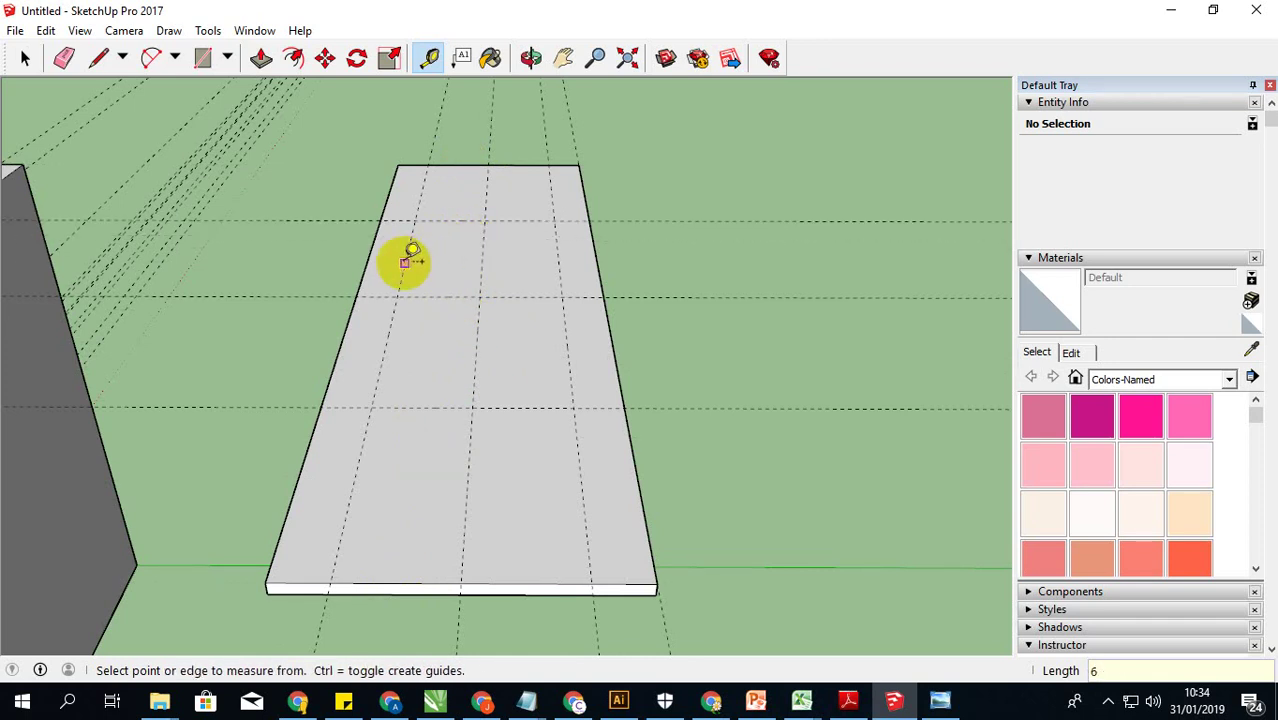
click(405, 262)
text(1)
key(Return)
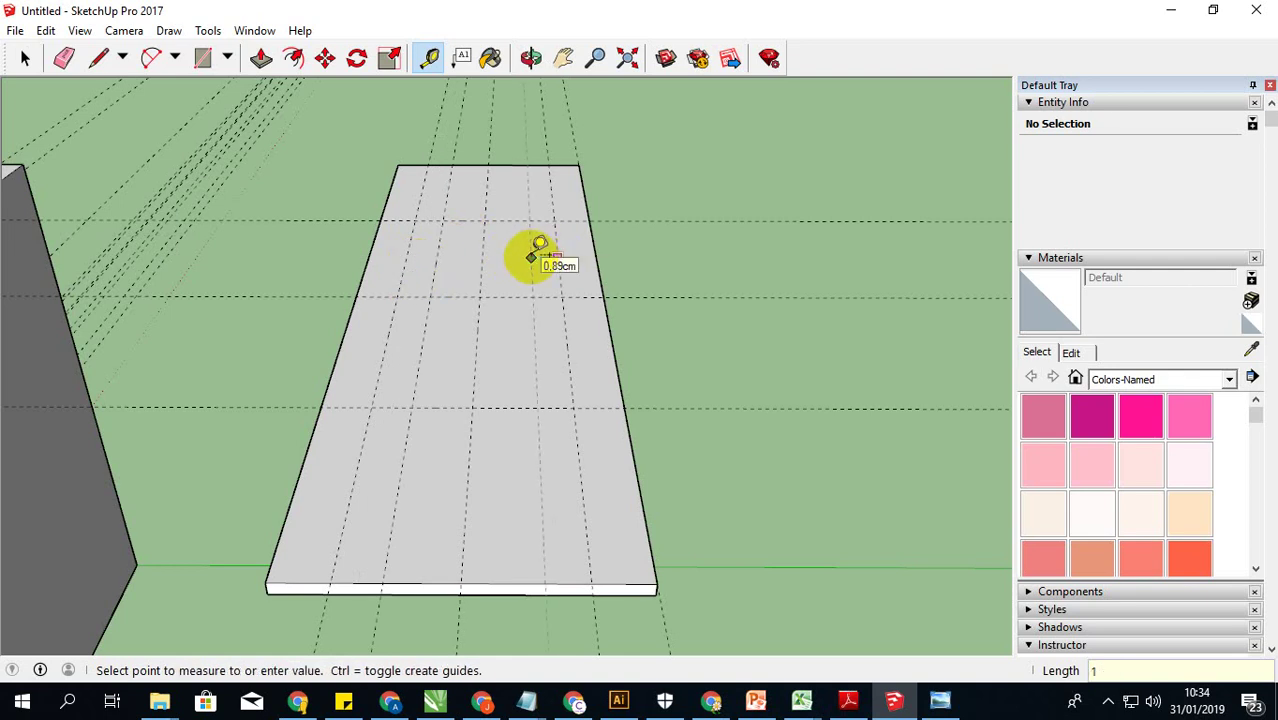
key(Escape)
click(468, 219)
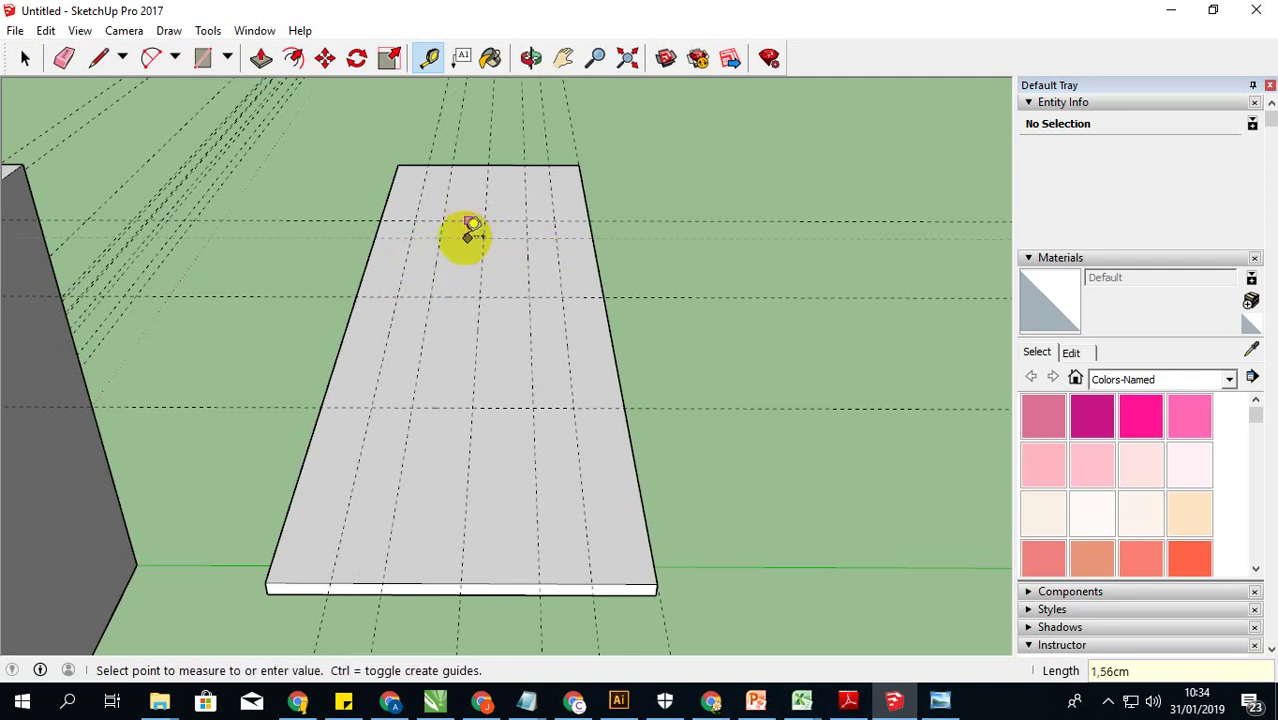
text(1)
key(Return)
click(451, 407)
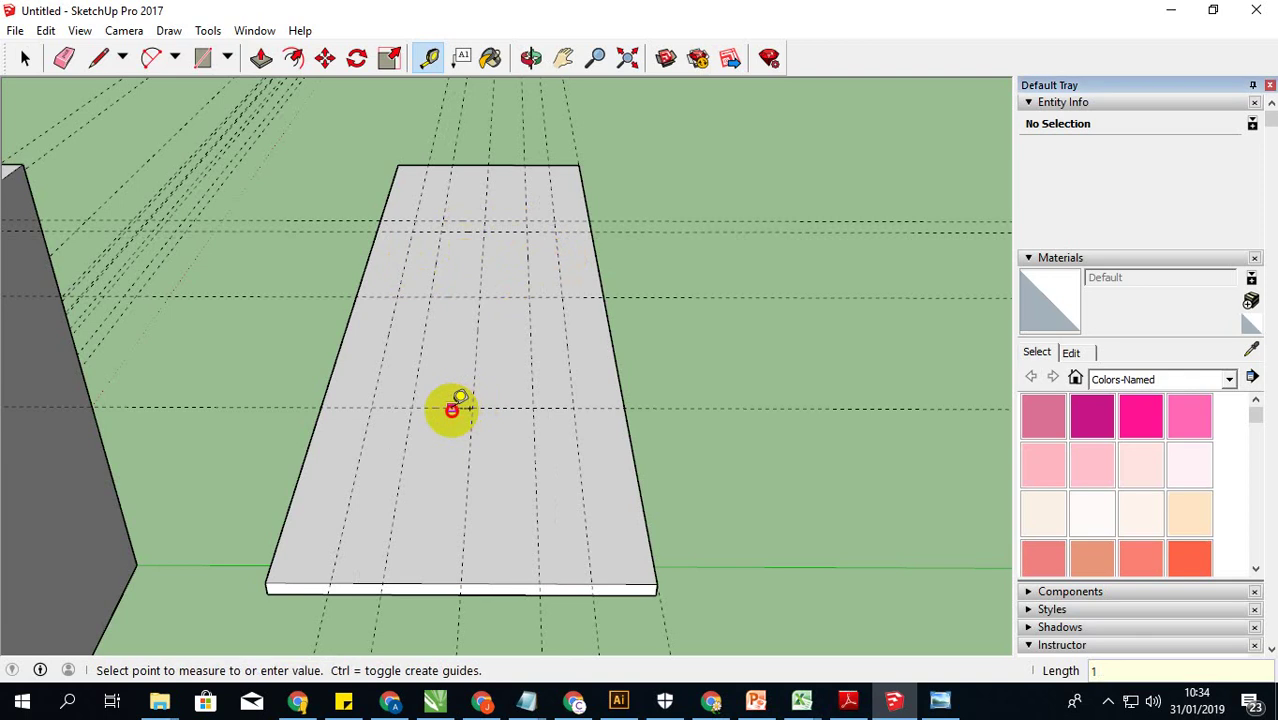
key(Return)
scroll(422, 388, up, 2)
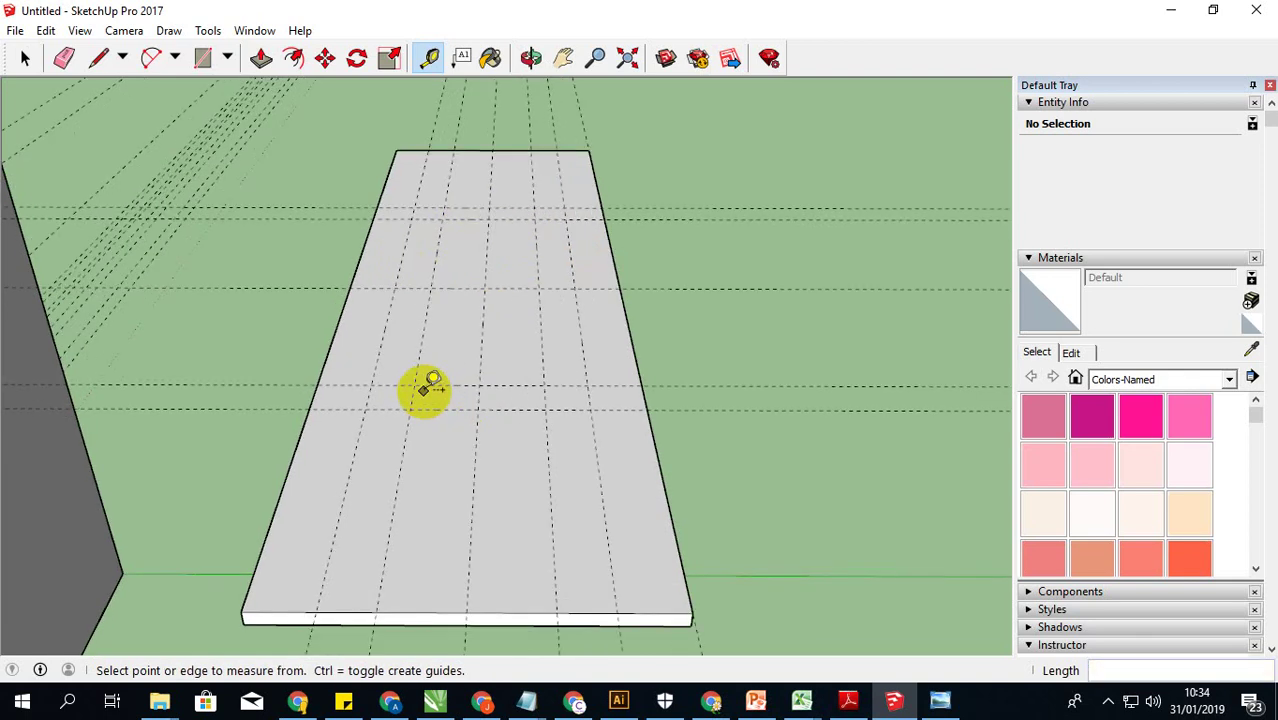
scroll(410, 375, up, 2)
Step: Draw four 2-Point Arc corners at the guide intersections on the lid slab
click(150, 60)
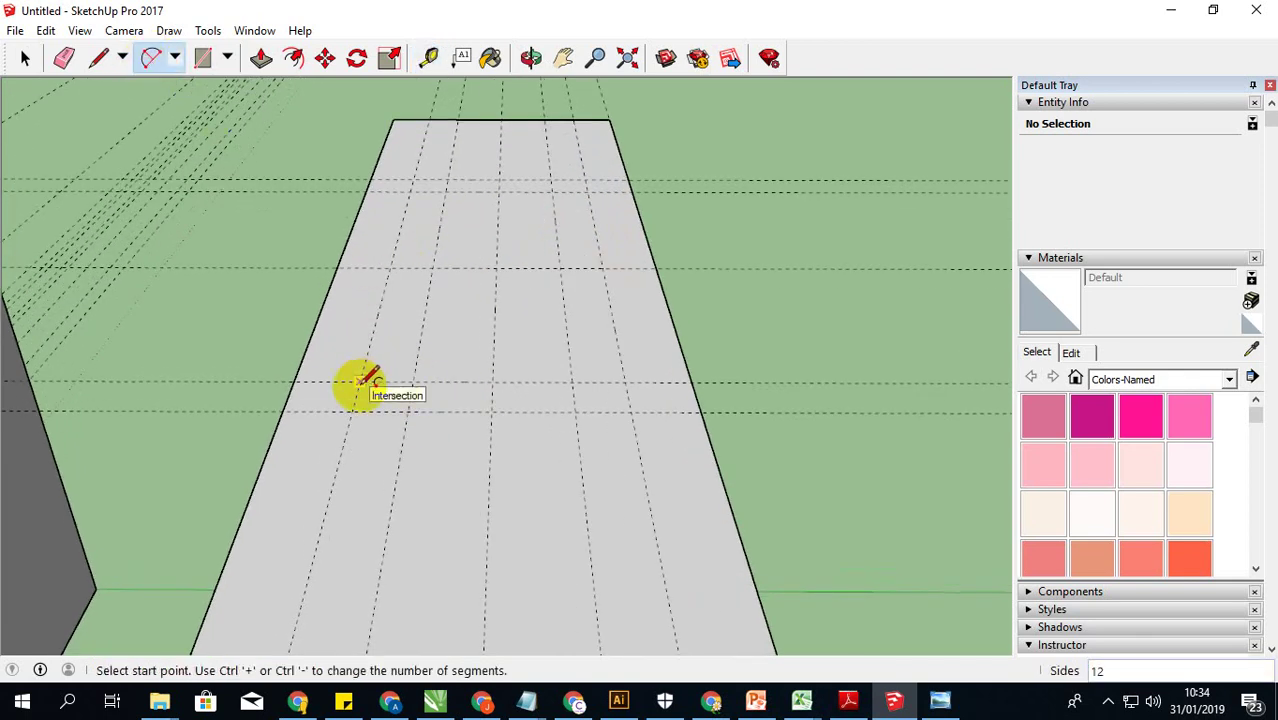
click(359, 381)
click(407, 410)
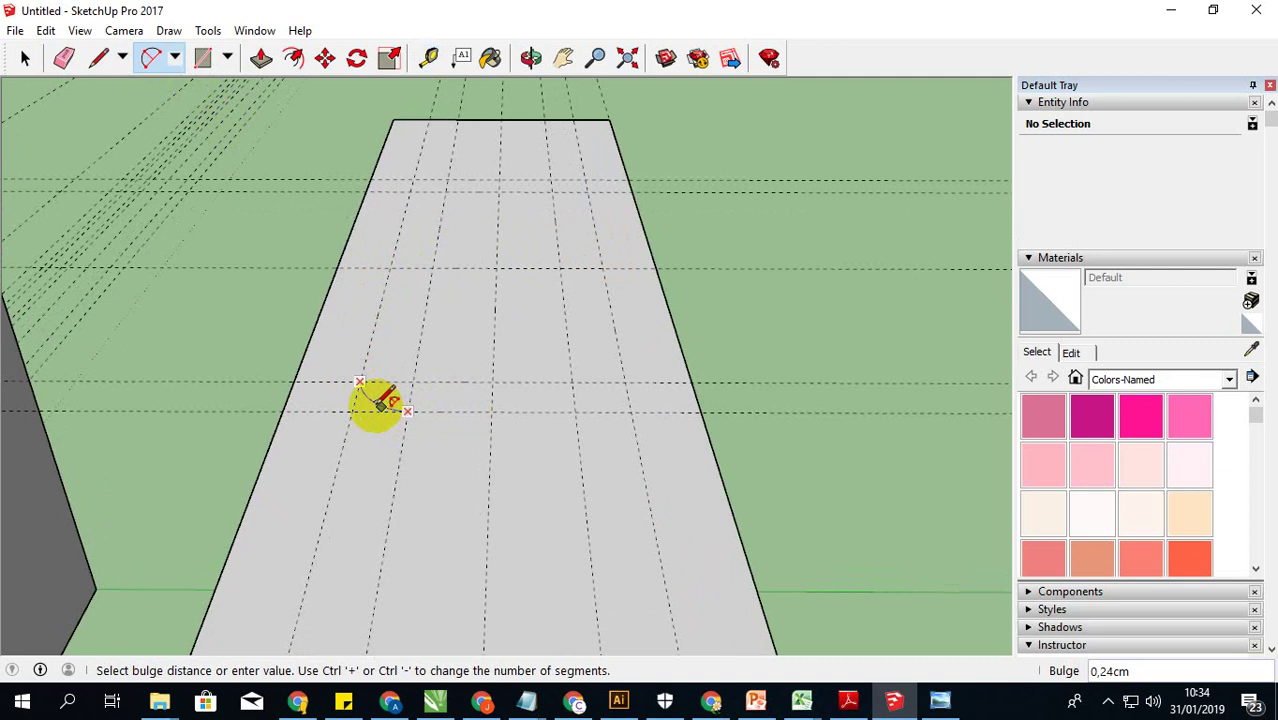
click(390, 412)
mouse_move(390, 412)
middle_down()
mouse_move(380, 394)
mouse_move(399, 271)
mouse_move(380, 428)
middle_up()
middle_drag(640, 415, 555, 405)
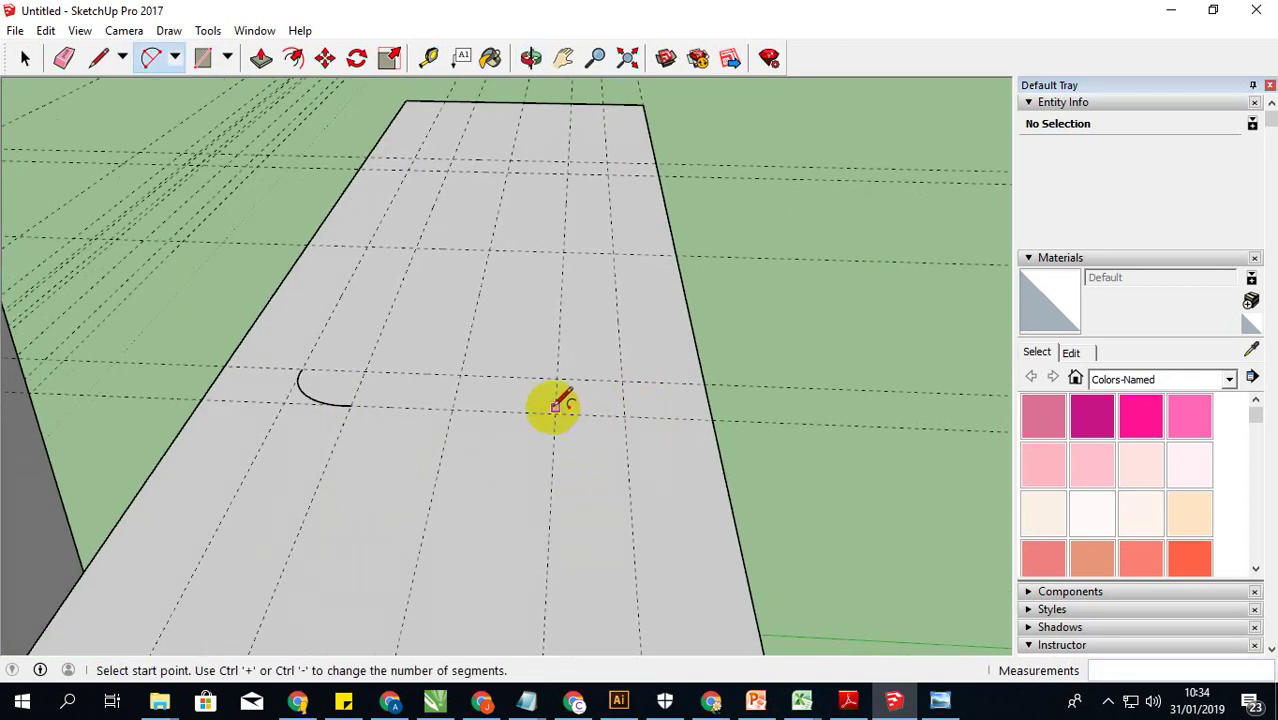
click(554, 412)
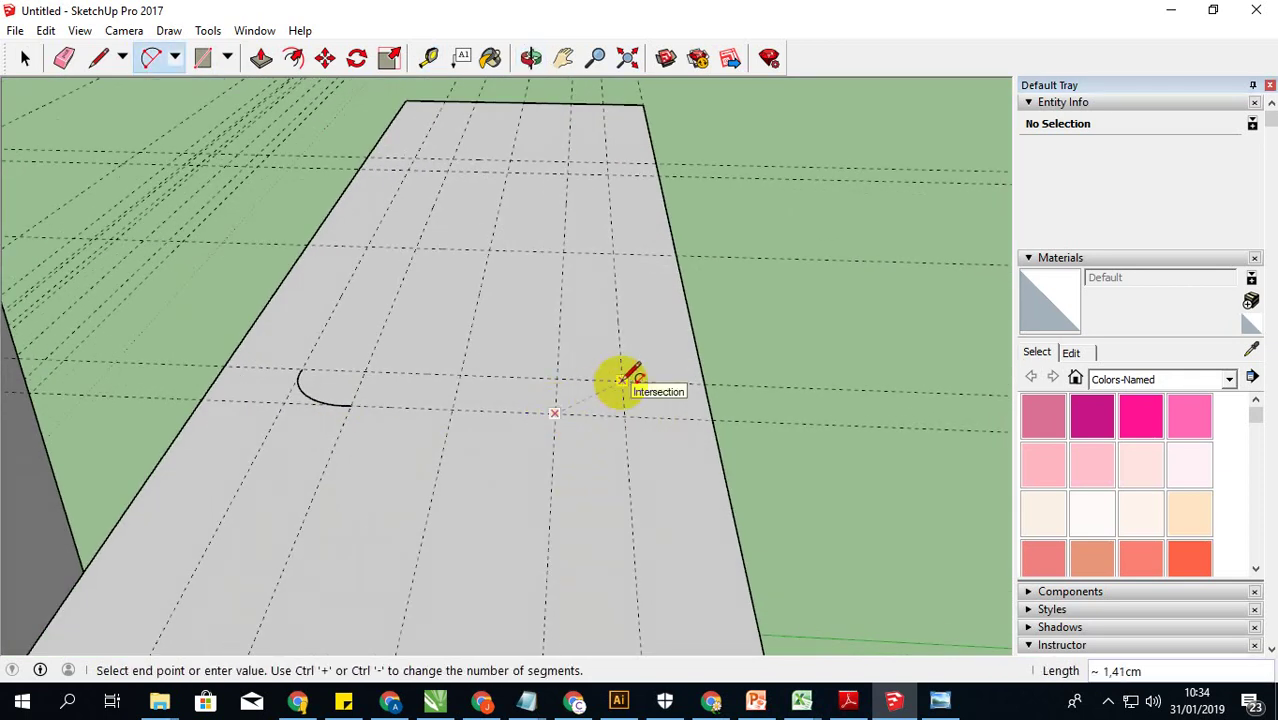
click(622, 378)
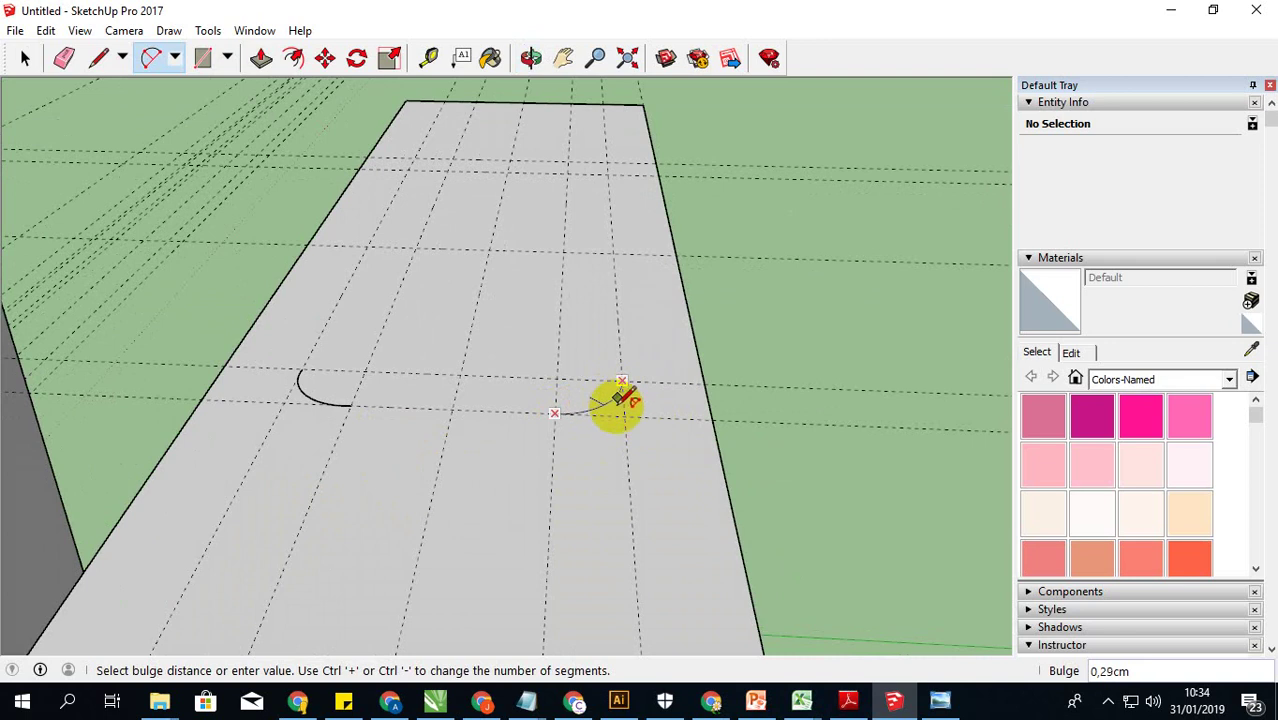
click(624, 398)
scroll(525, 405, down, 3)
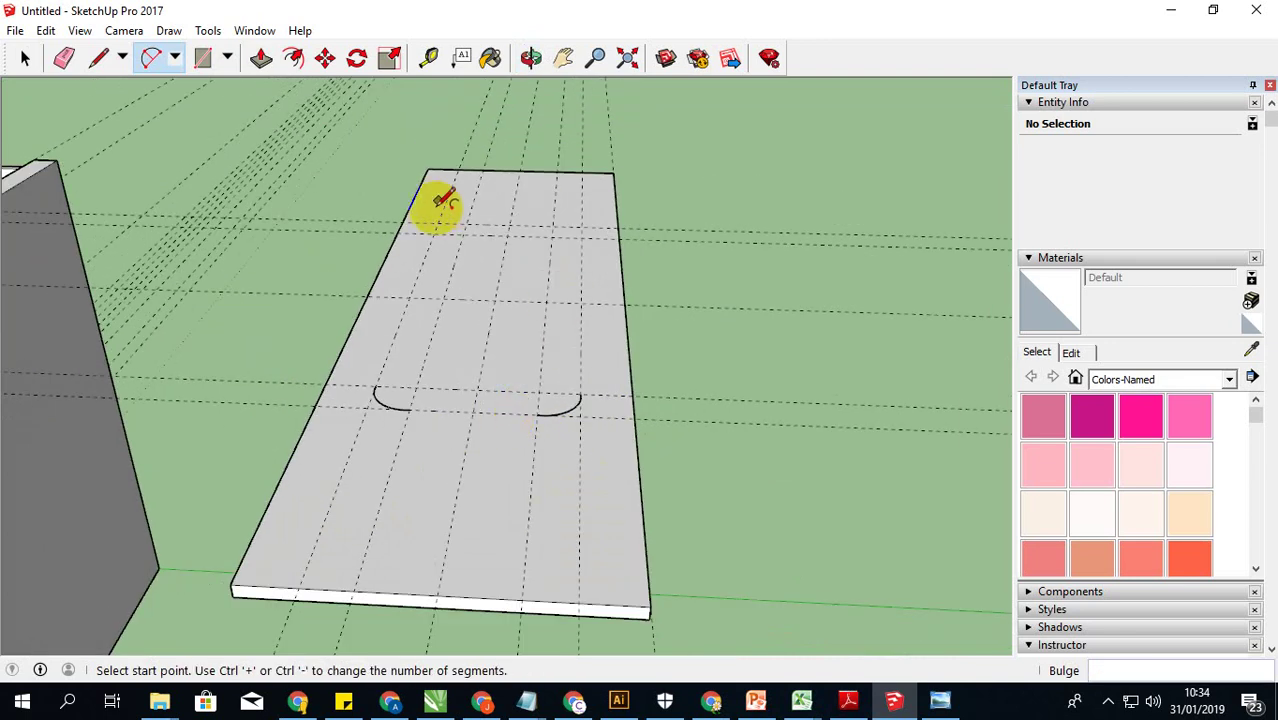
scroll(448, 200, up, 3)
scroll(448, 200, up, 1)
click(412, 270)
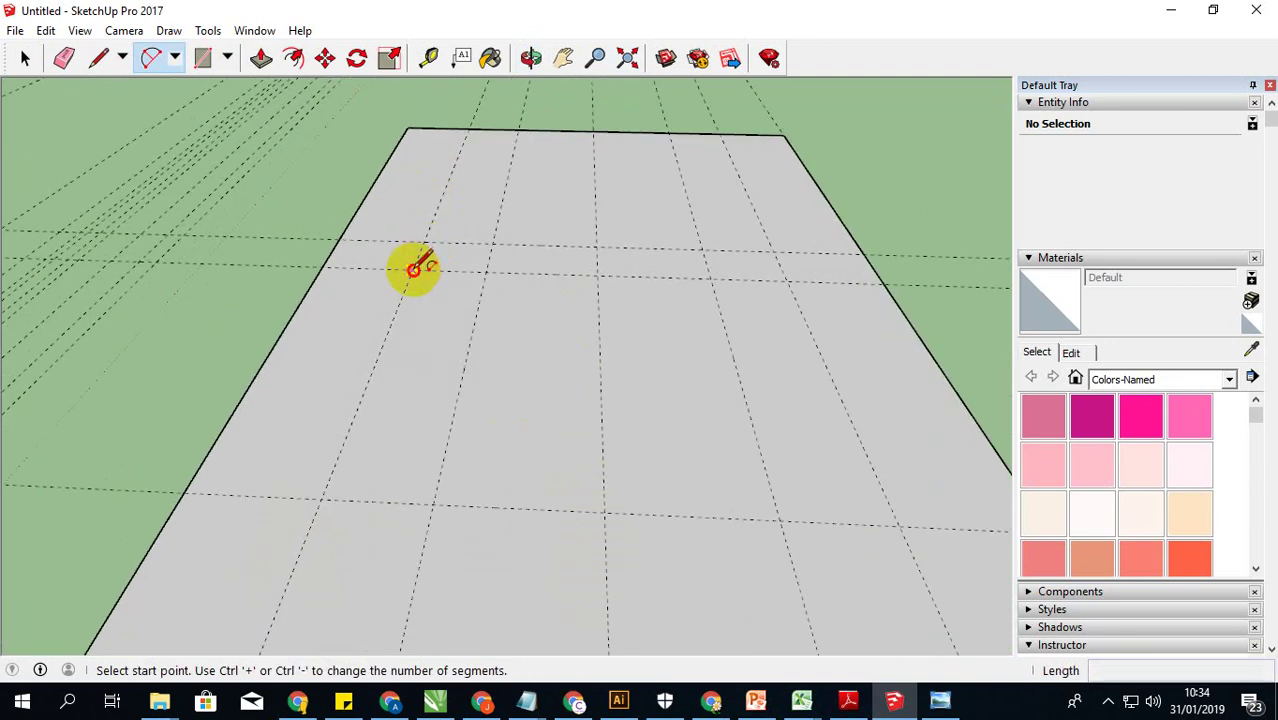
click(491, 243)
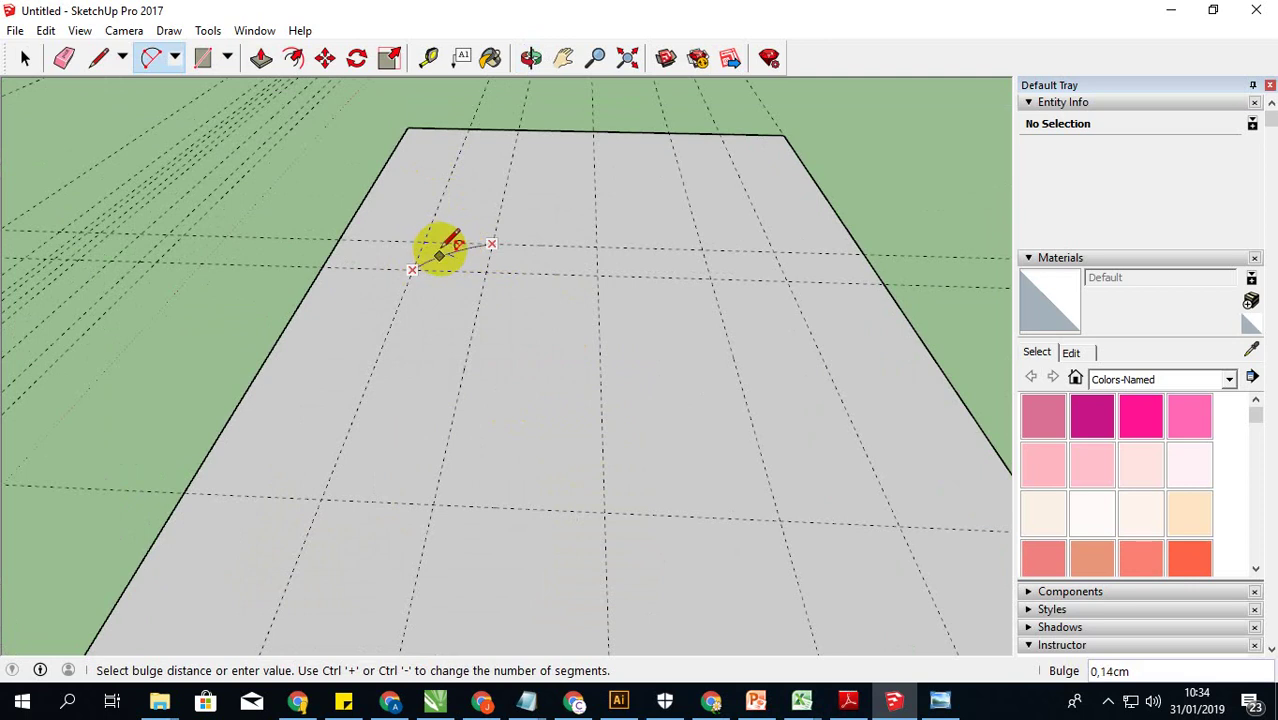
click(456, 241)
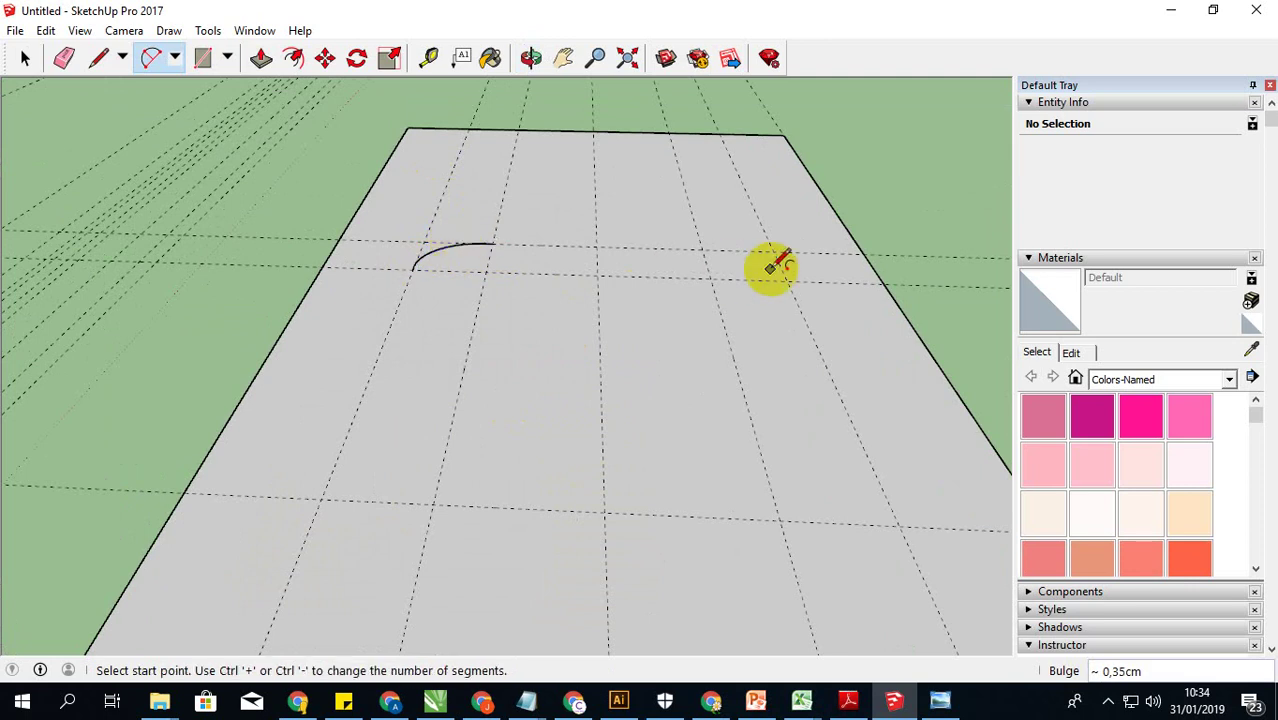
click(702, 248)
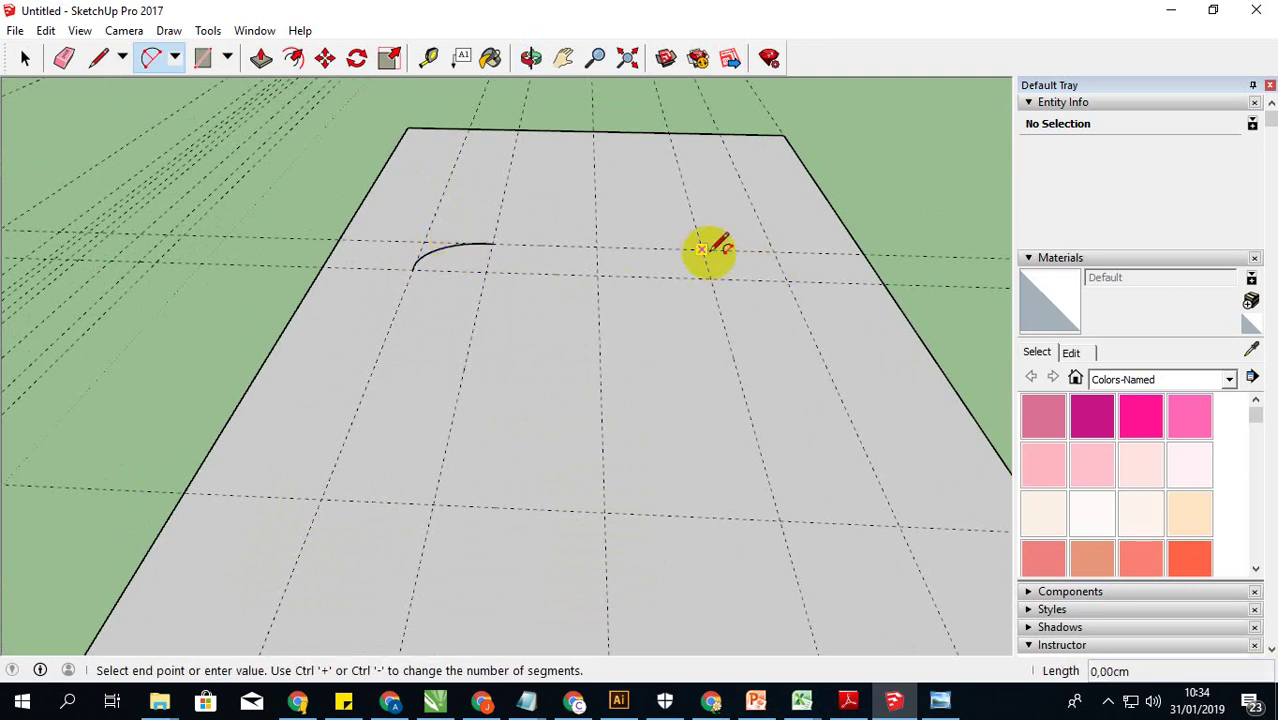
click(787, 279)
click(773, 261)
scroll(571, 220, down, 2)
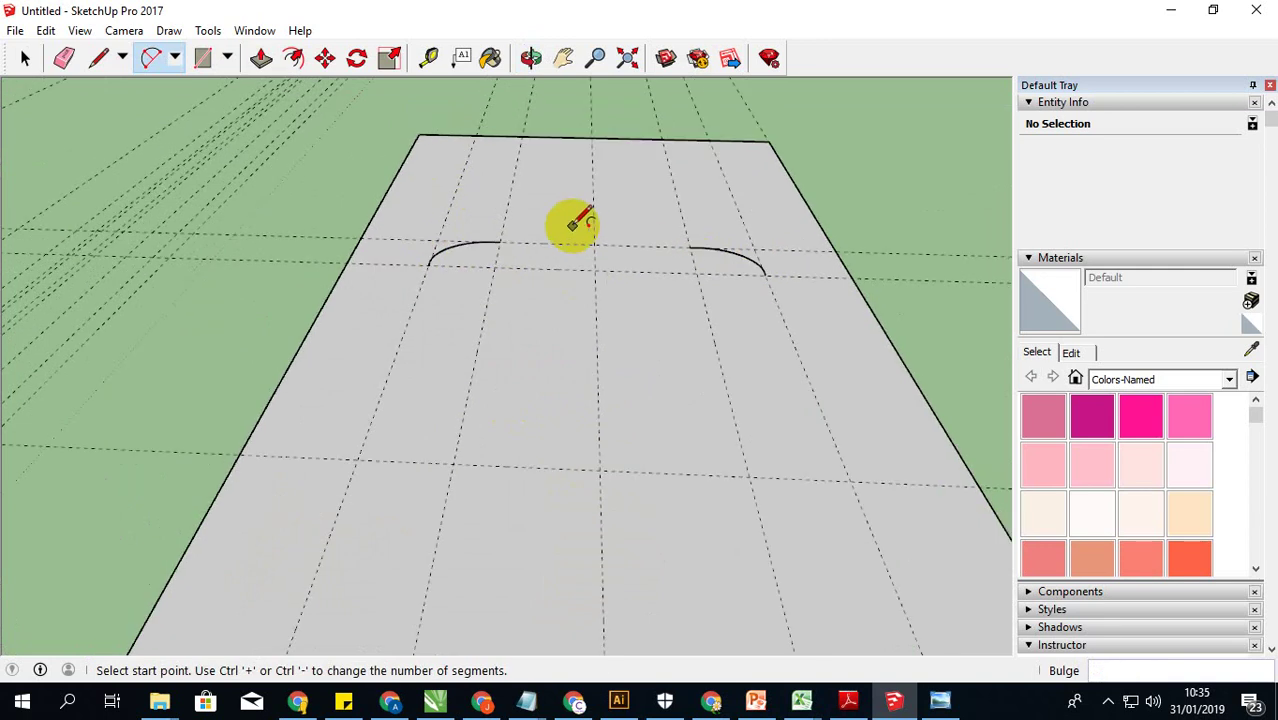
scroll(350, 210, down, 2)
Step: Join the corner arcs with straight left, bottom and top edges
click(100, 60)
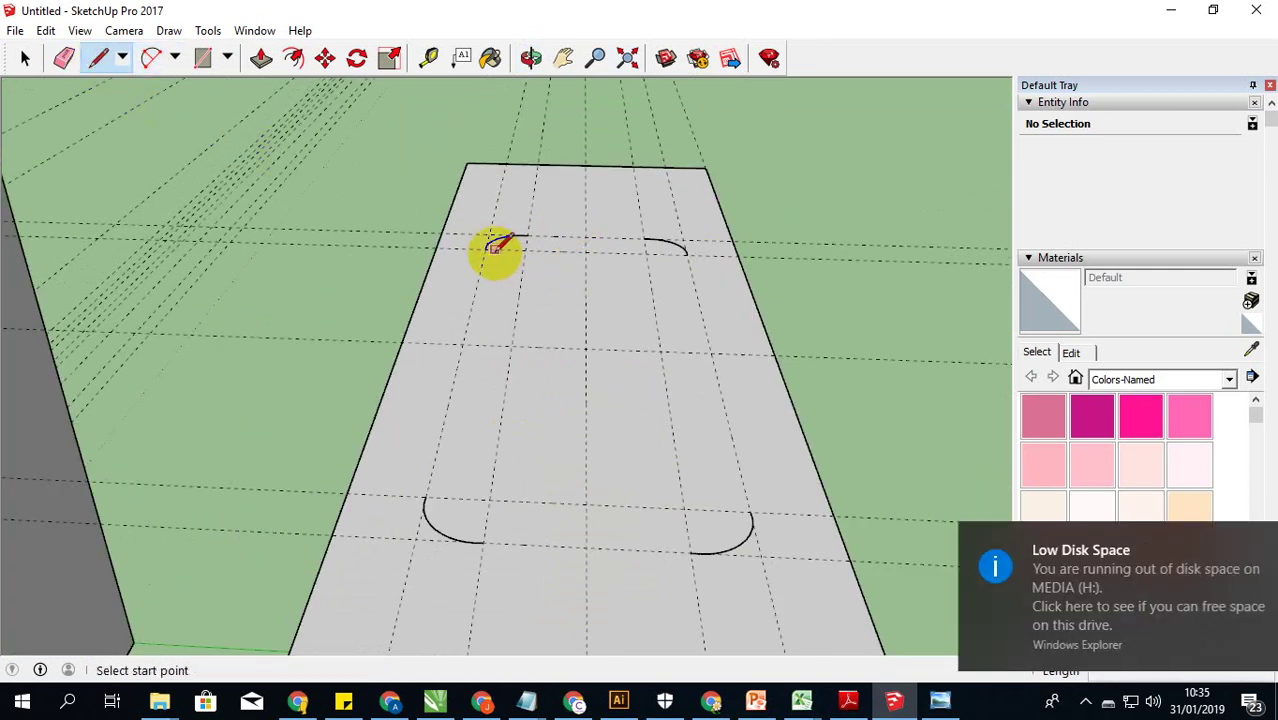
click(485, 249)
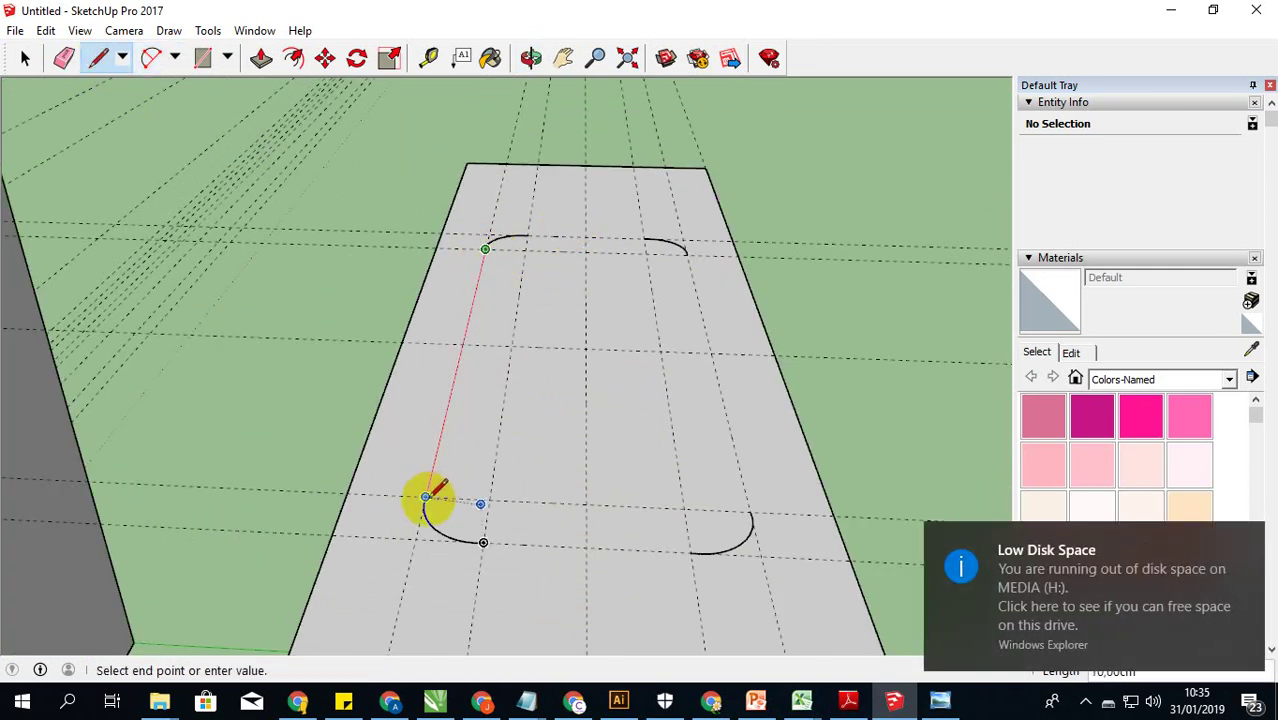
click(426, 497)
click(25, 62)
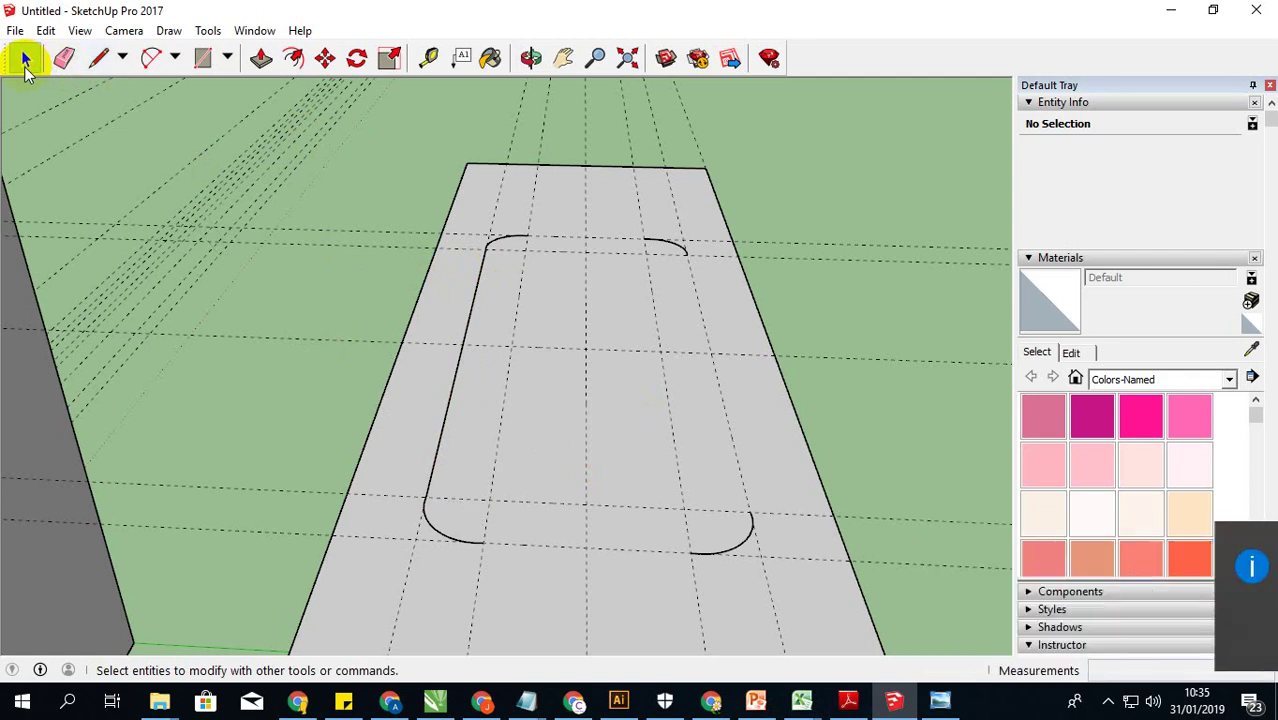
click(99, 58)
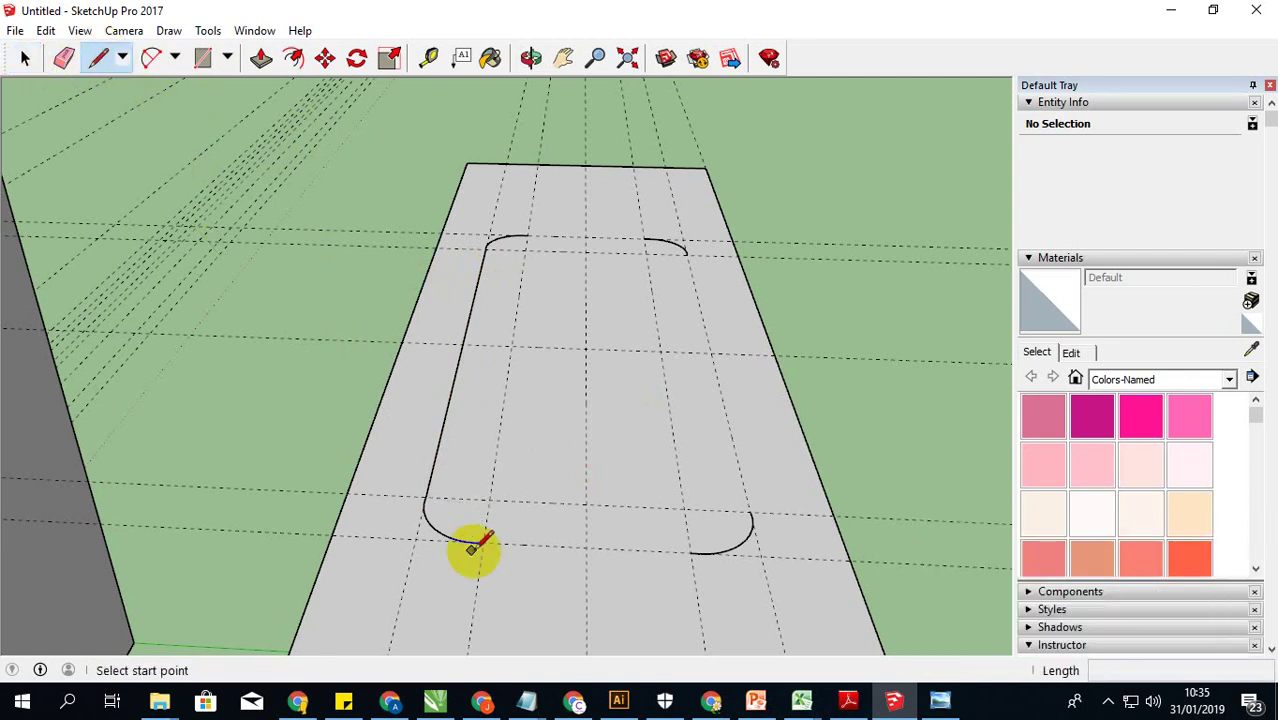
click(483, 542)
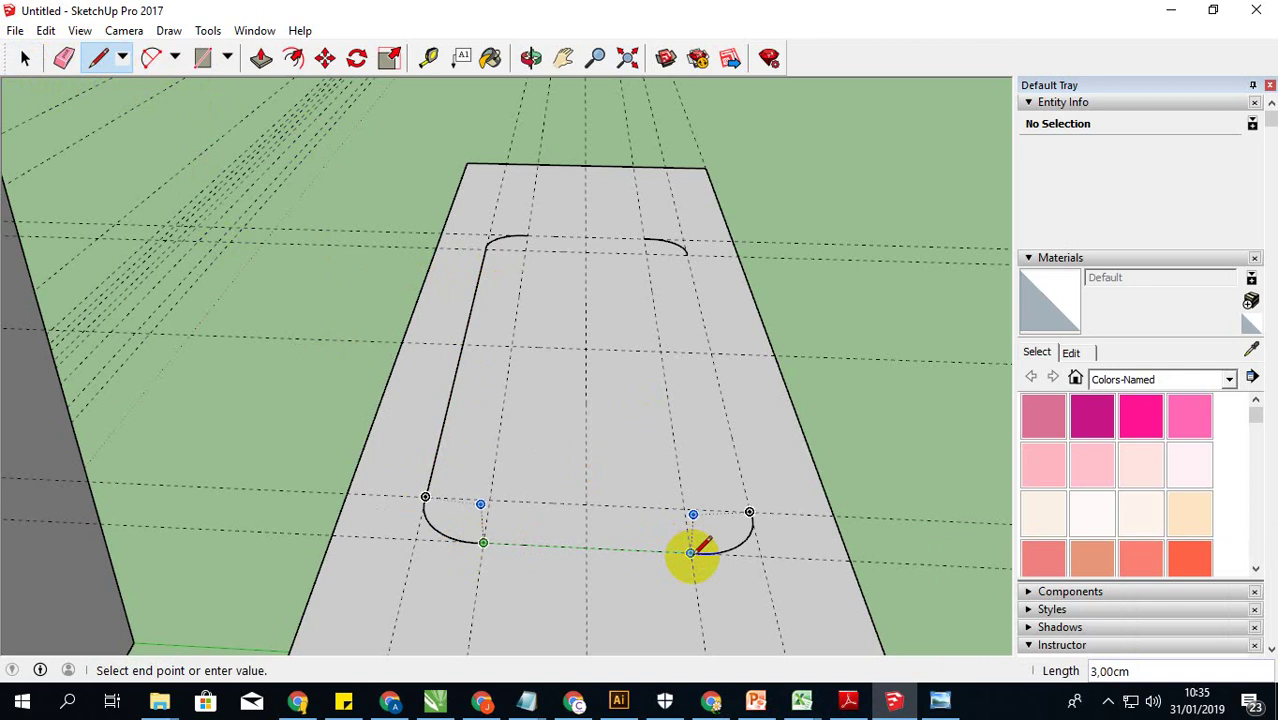
click(690, 552)
click(25, 58)
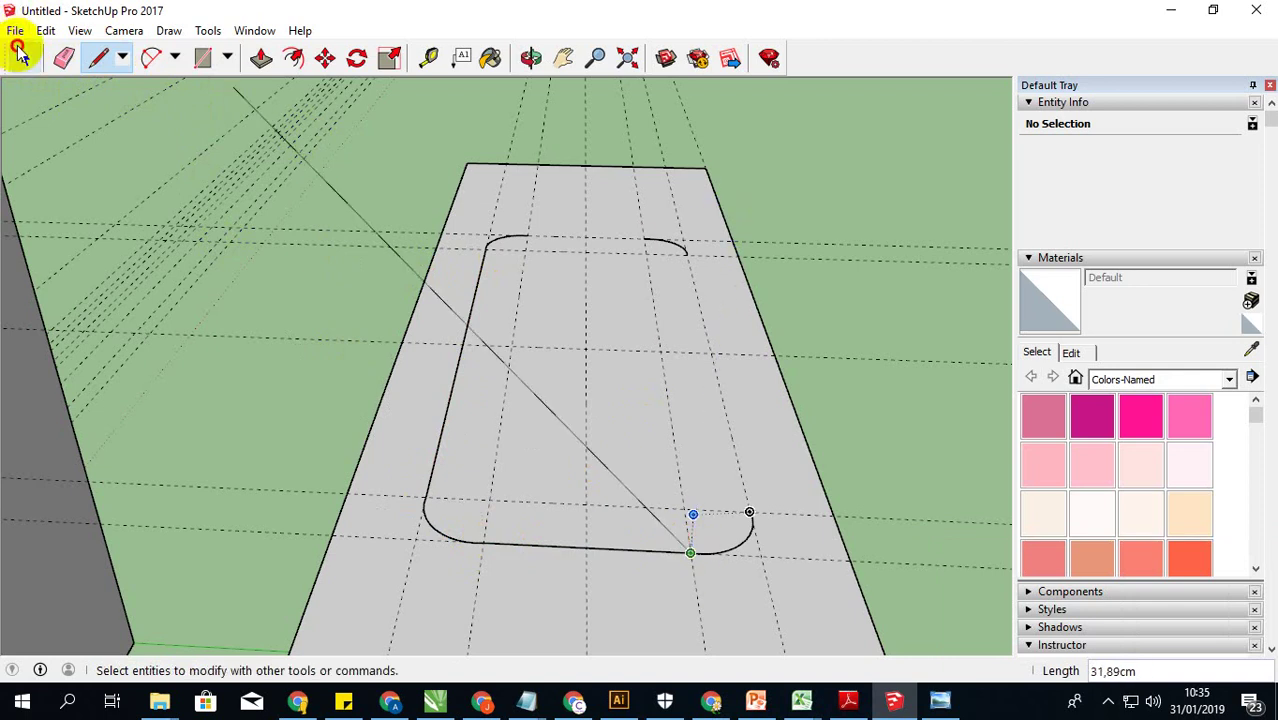
click(103, 58)
click(527, 235)
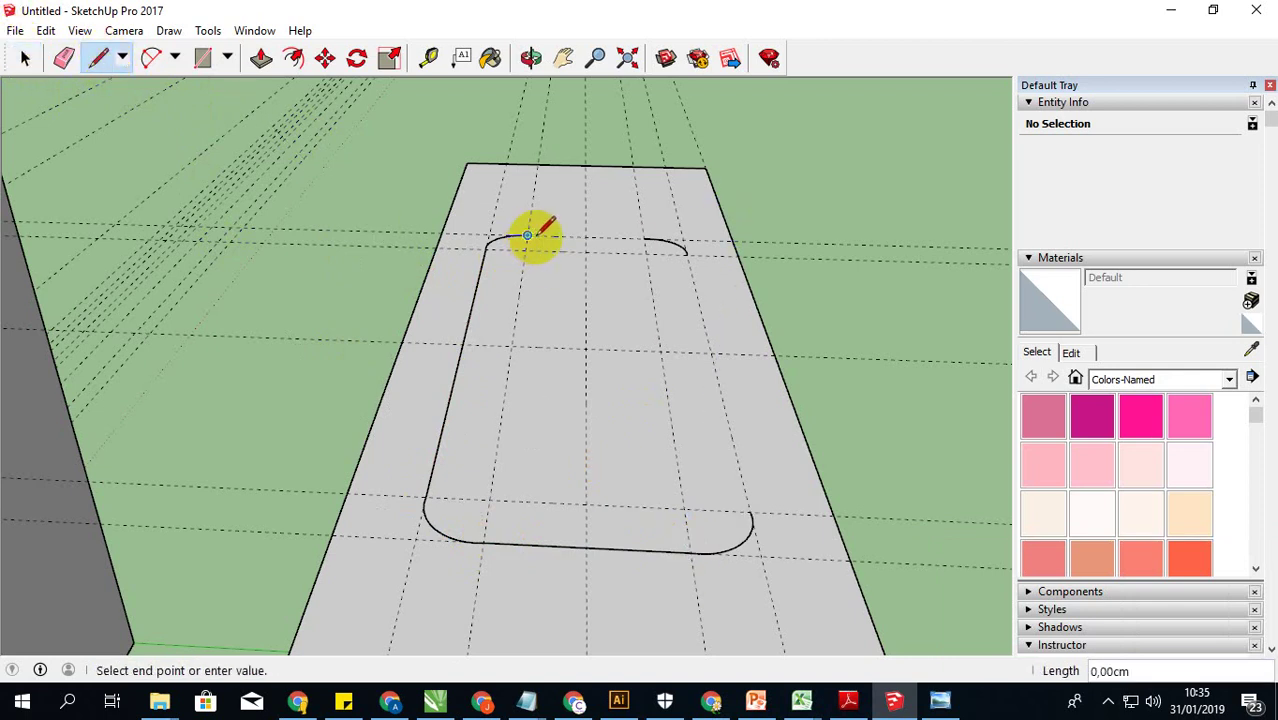
click(644, 238)
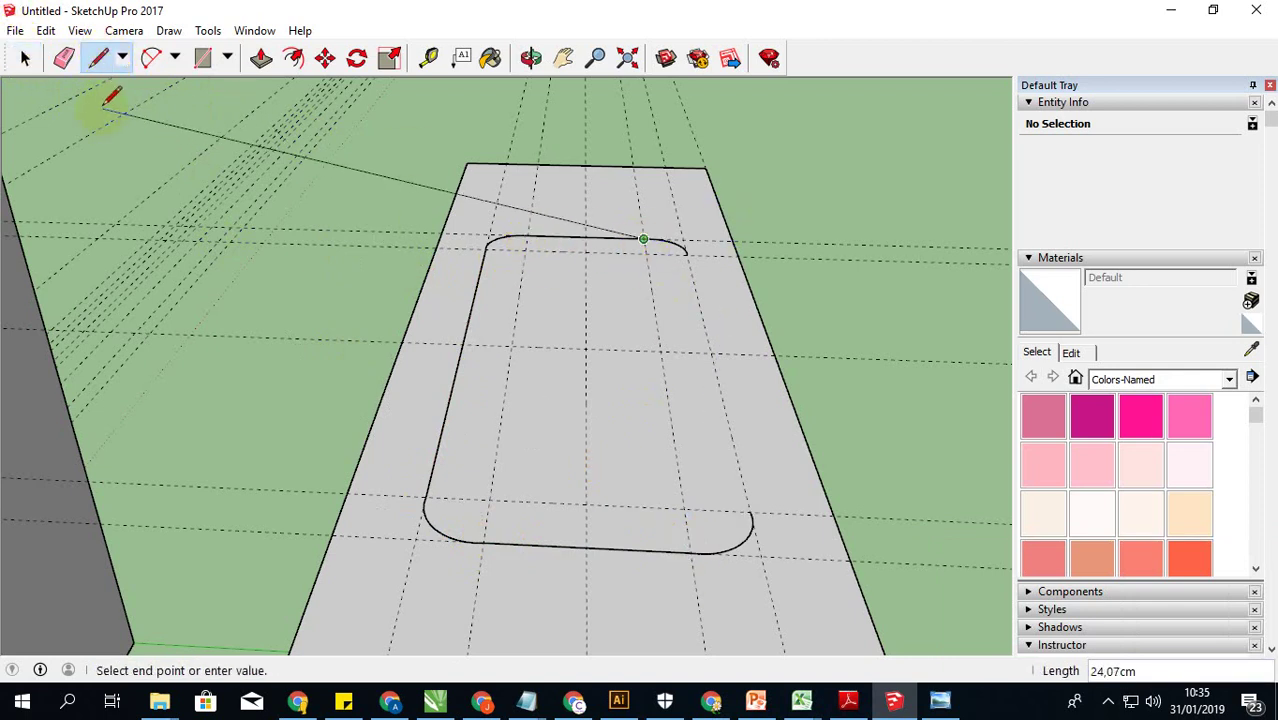
click(25, 58)
Step: Close the outline with the right edge and select the new 59,39 cm² rounded-rectangle face
click(95, 58)
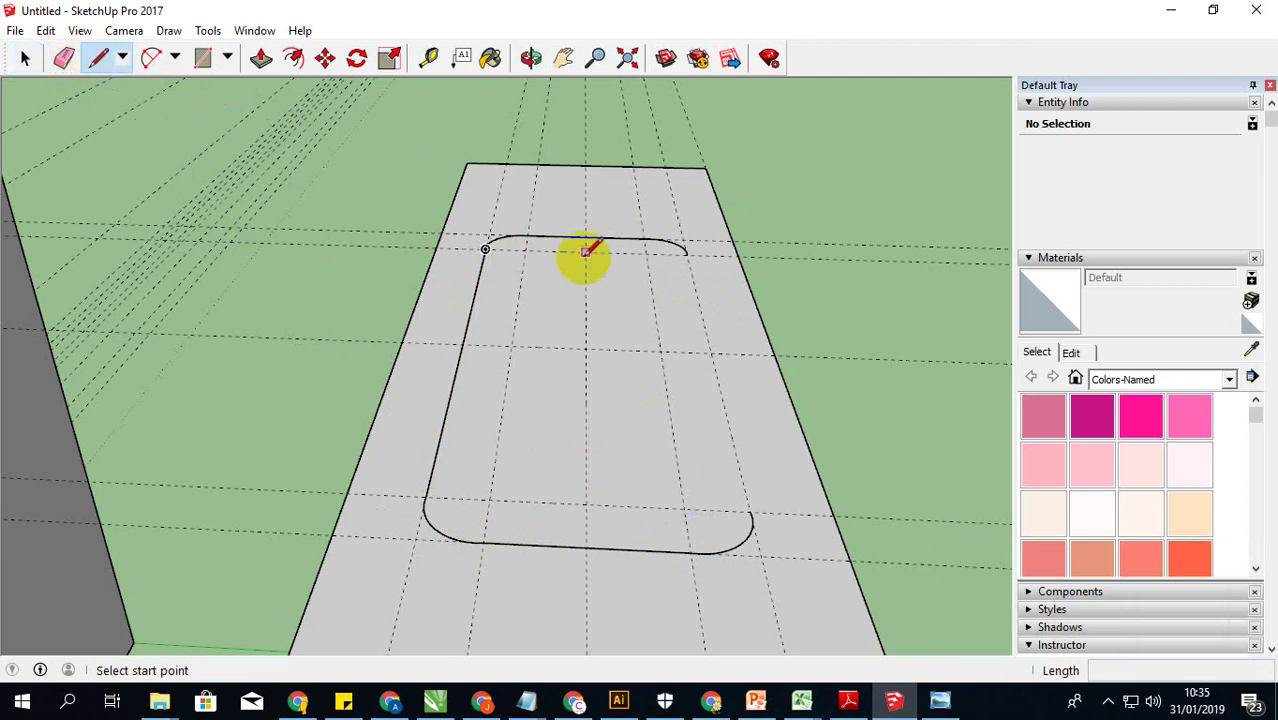
click(686, 254)
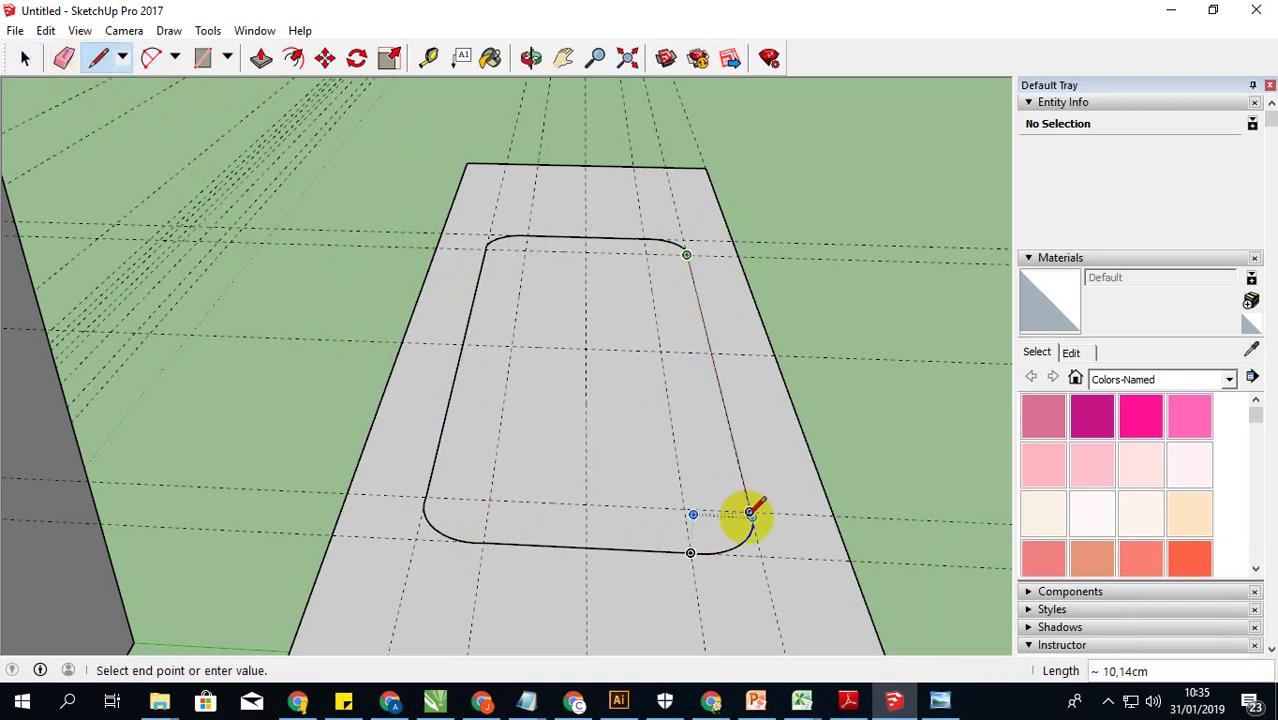
scroll(750, 513, up, 2)
scroll(750, 513, up, 2)
scroll(745, 500, up, 1)
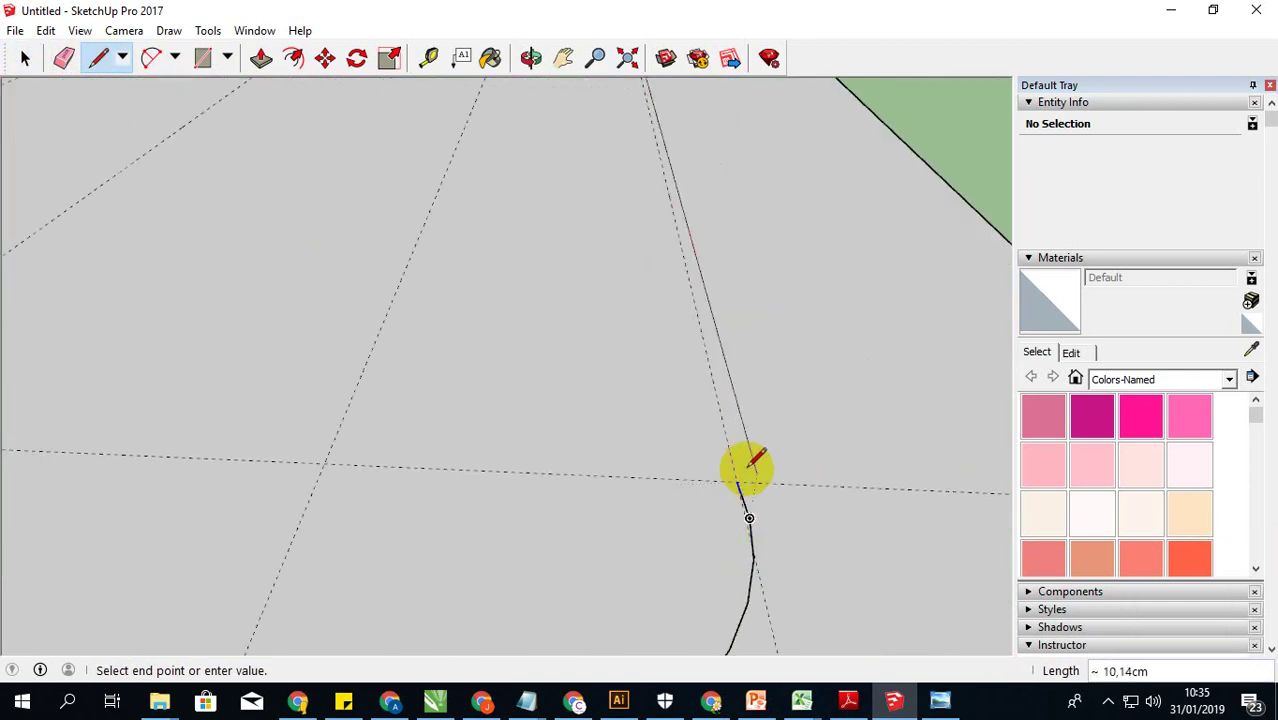
click(738, 482)
scroll(736, 479, down, 2)
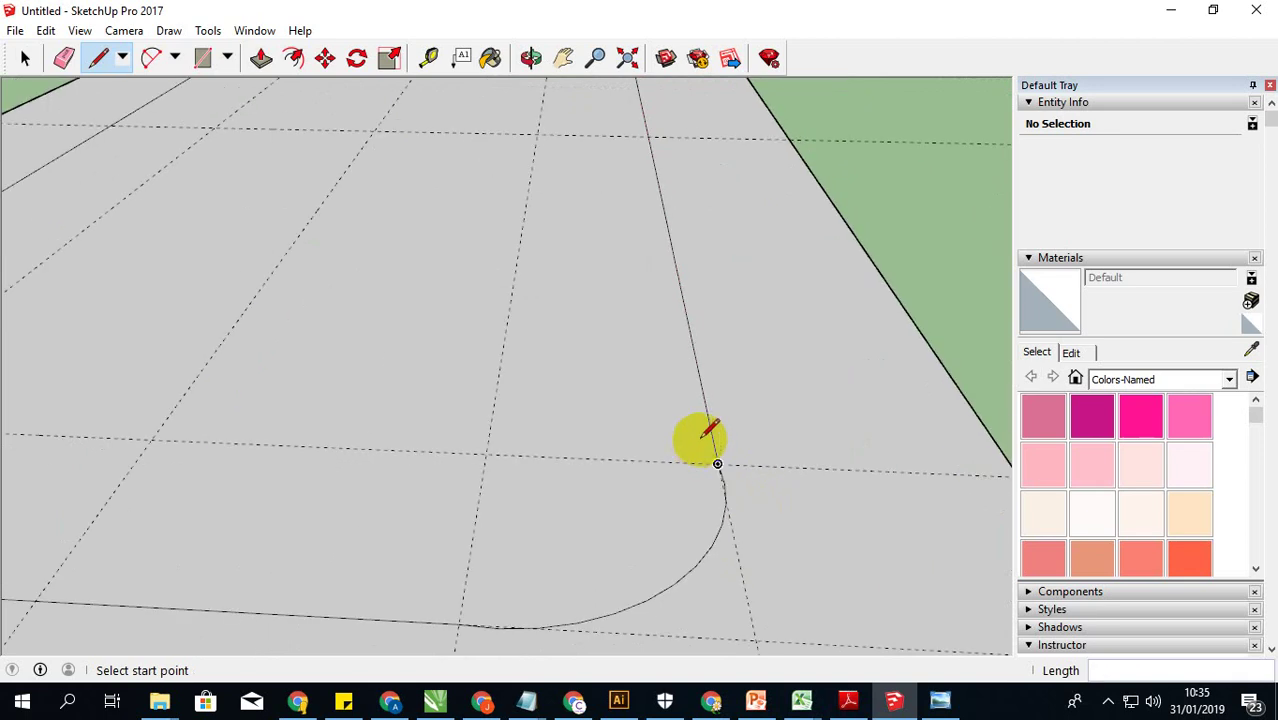
scroll(699, 437, down, 3)
click(25, 57)
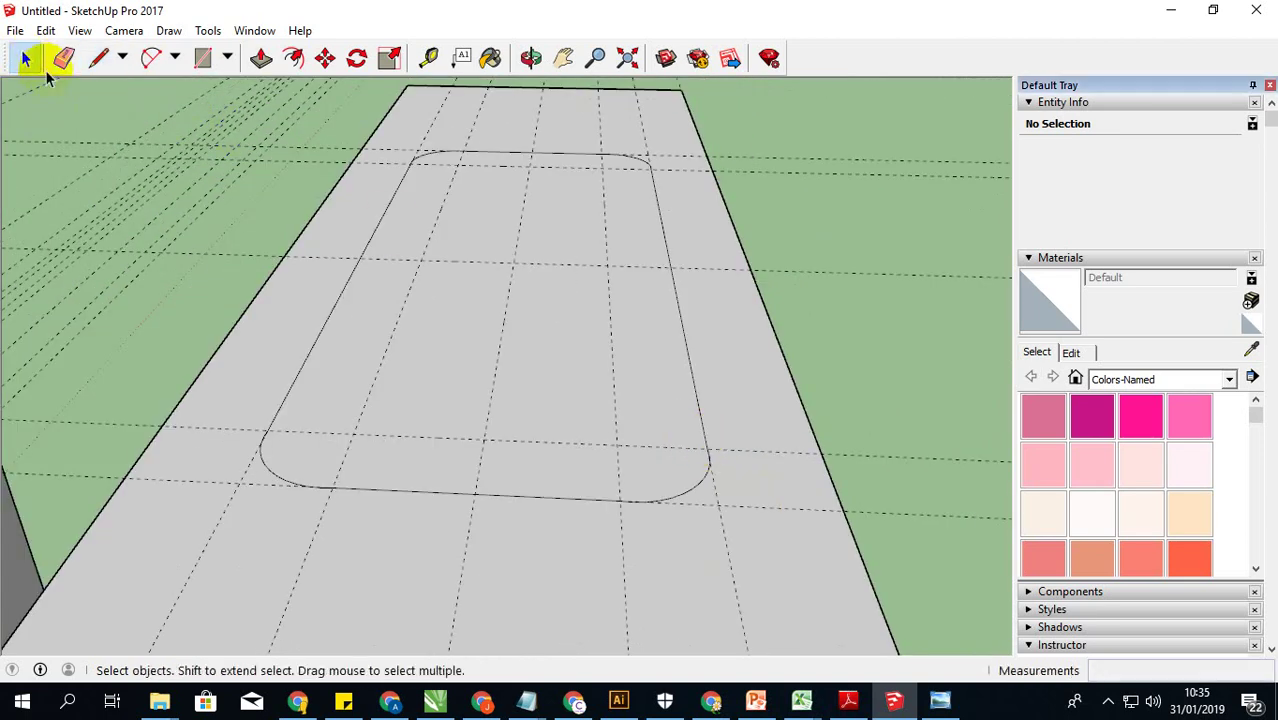
click(455, 310)
scroll(455, 310, down, 3)
mouse_move(571, 337)
middle_down()
mouse_move(644, 334)
mouse_move(613, 297)
middle_up()
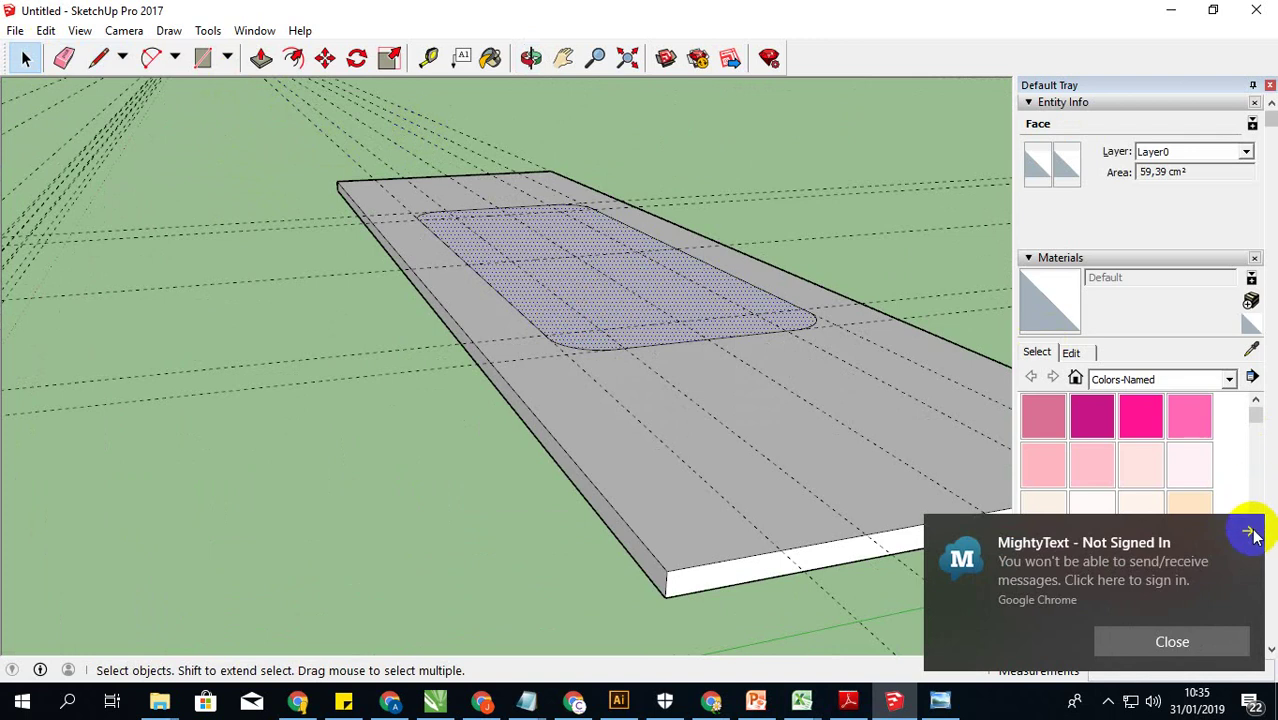
Step: Push the rounded-rectangle face 0.30 cm down through the lid plate, cutting the opening
click(1249, 526)
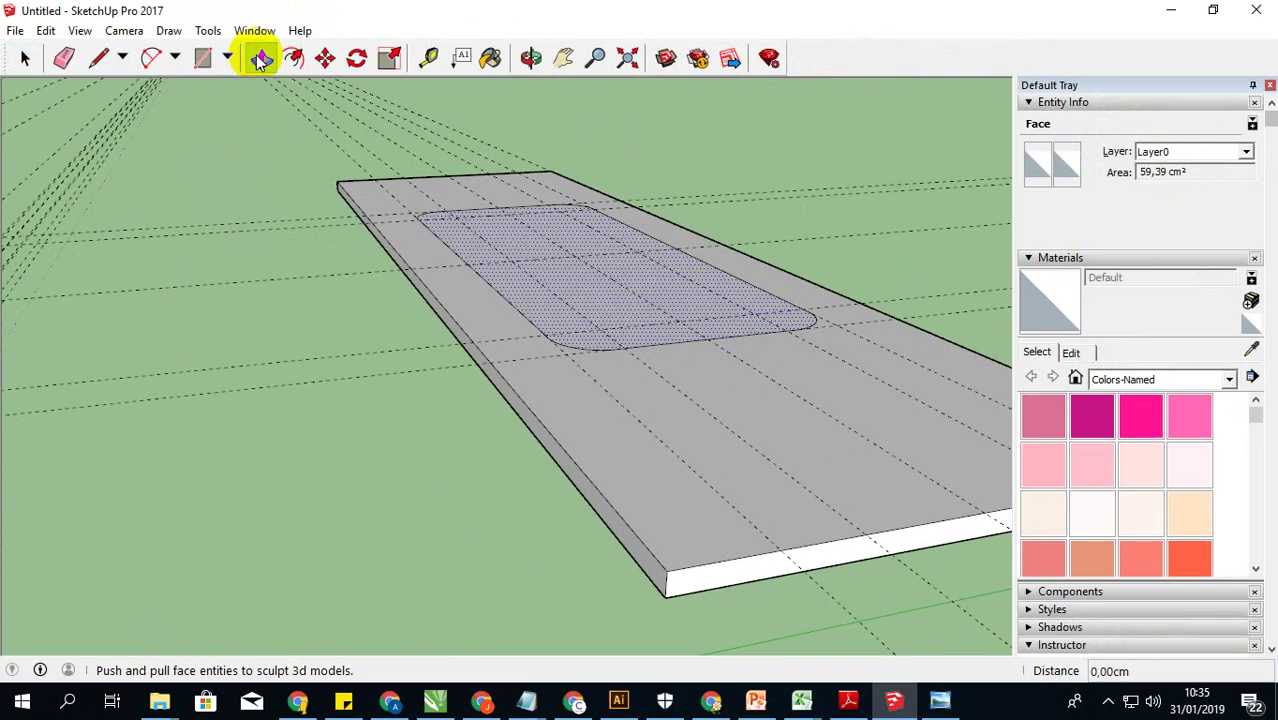
click(261, 58)
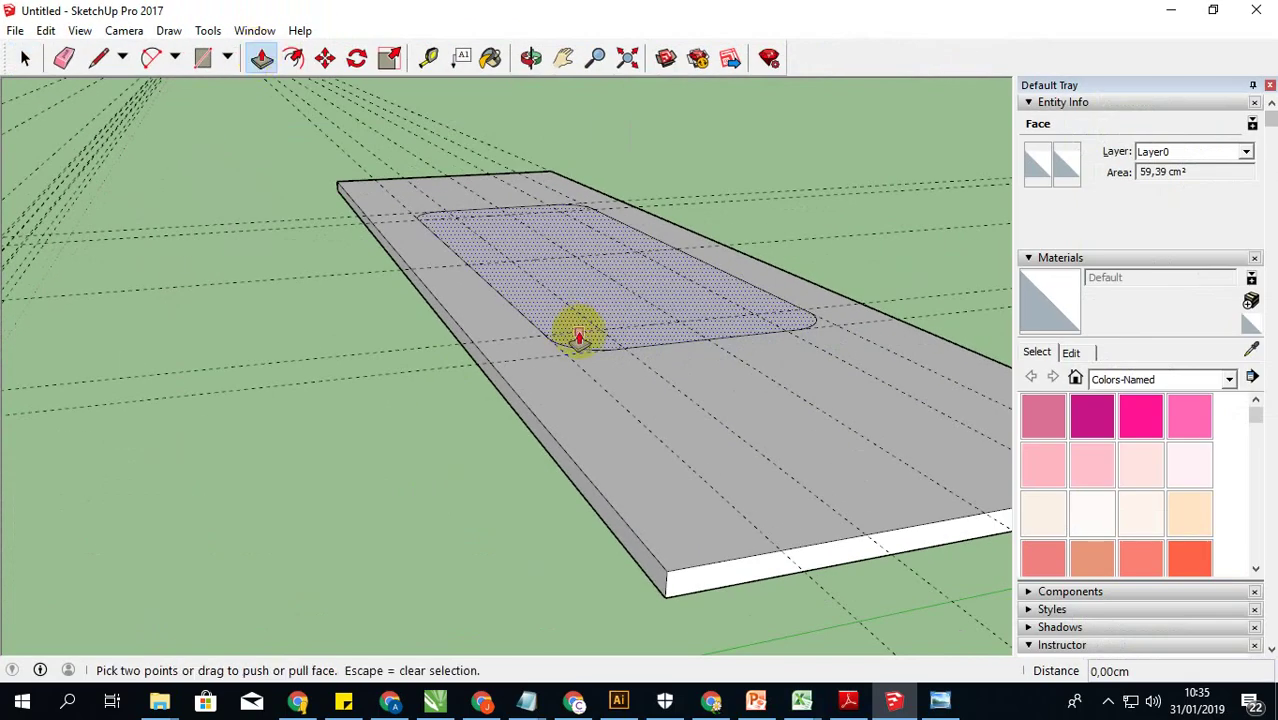
drag(560, 315, 556, 335)
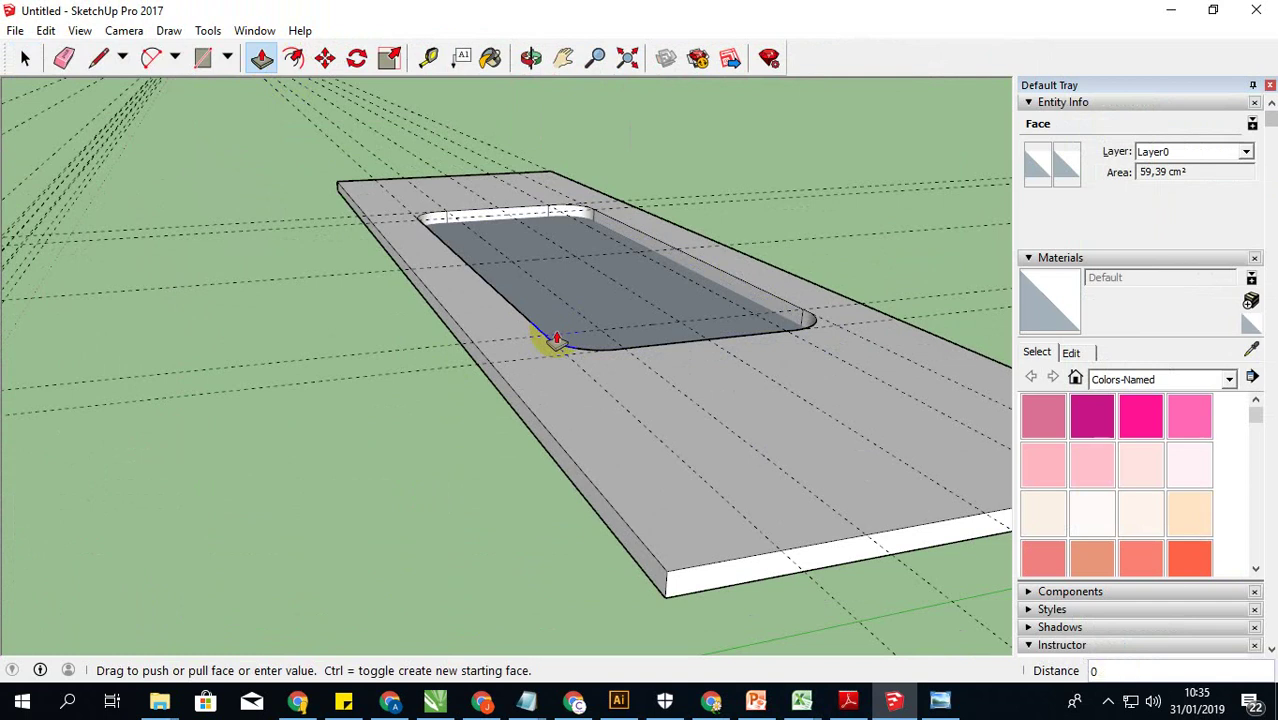
text(,3)
key(Return)
scroll(560, 340, down, 5)
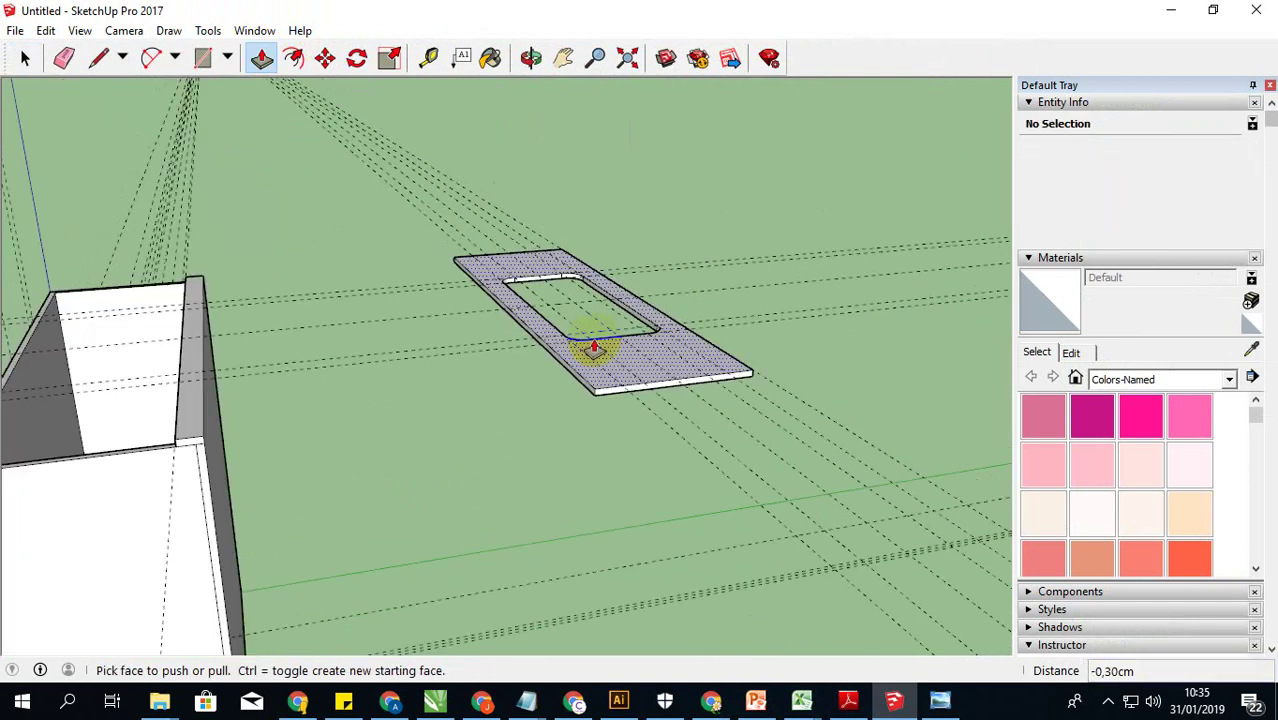
scroll(590, 350, down, 3)
mouse_move(584, 356)
middle_down()
mouse_move(386, 287)
mouse_move(428, 262)
mouse_move(662, 262)
mouse_move(508, 260)
mouse_move(250, 413)
middle_up()
click(25, 58)
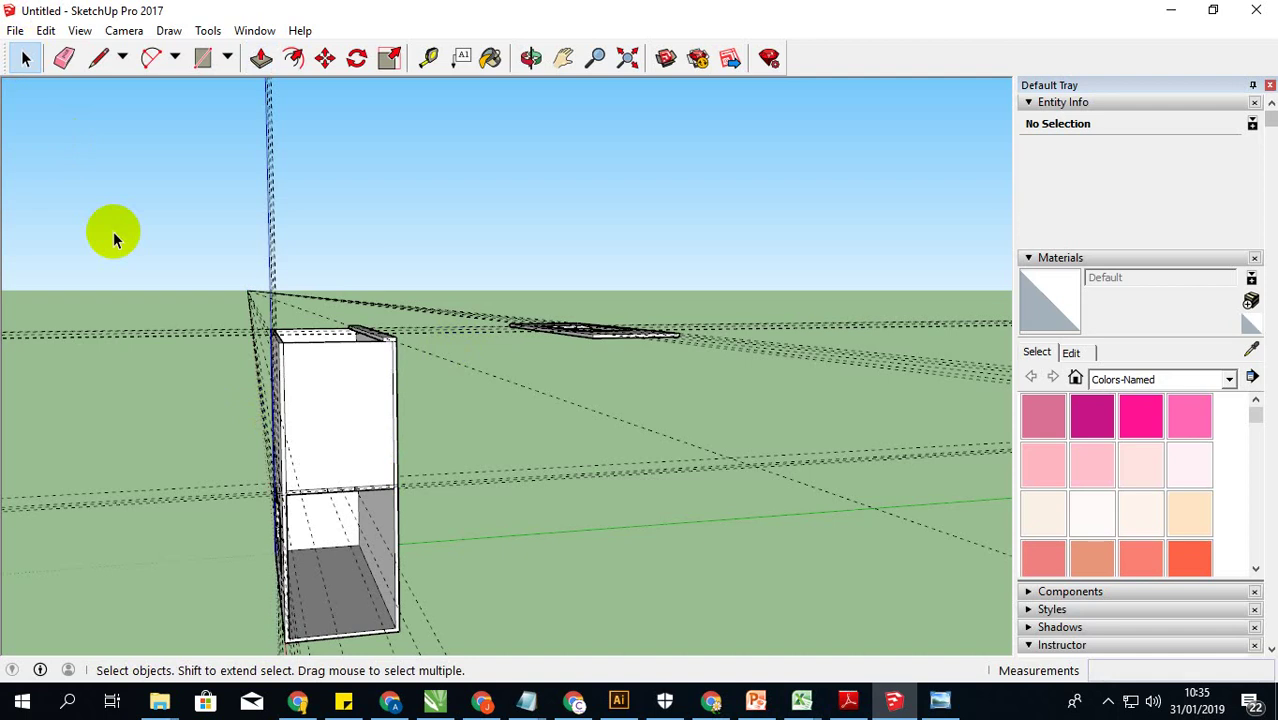
mouse_move(114, 229)
middle_down()
mouse_move(251, 257)
mouse_move(290, 390)
middle_up()
scroll(290, 388, up, 2)
scroll(285, 348, up, 2)
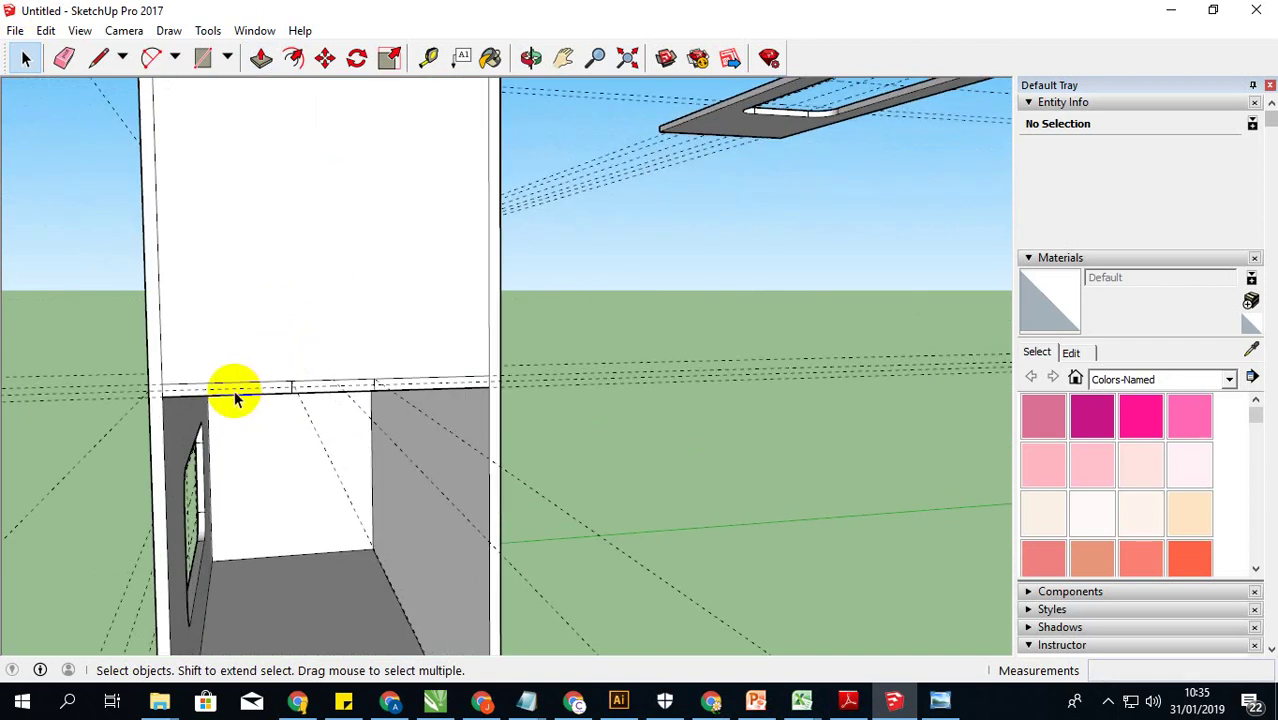
click(291, 390)
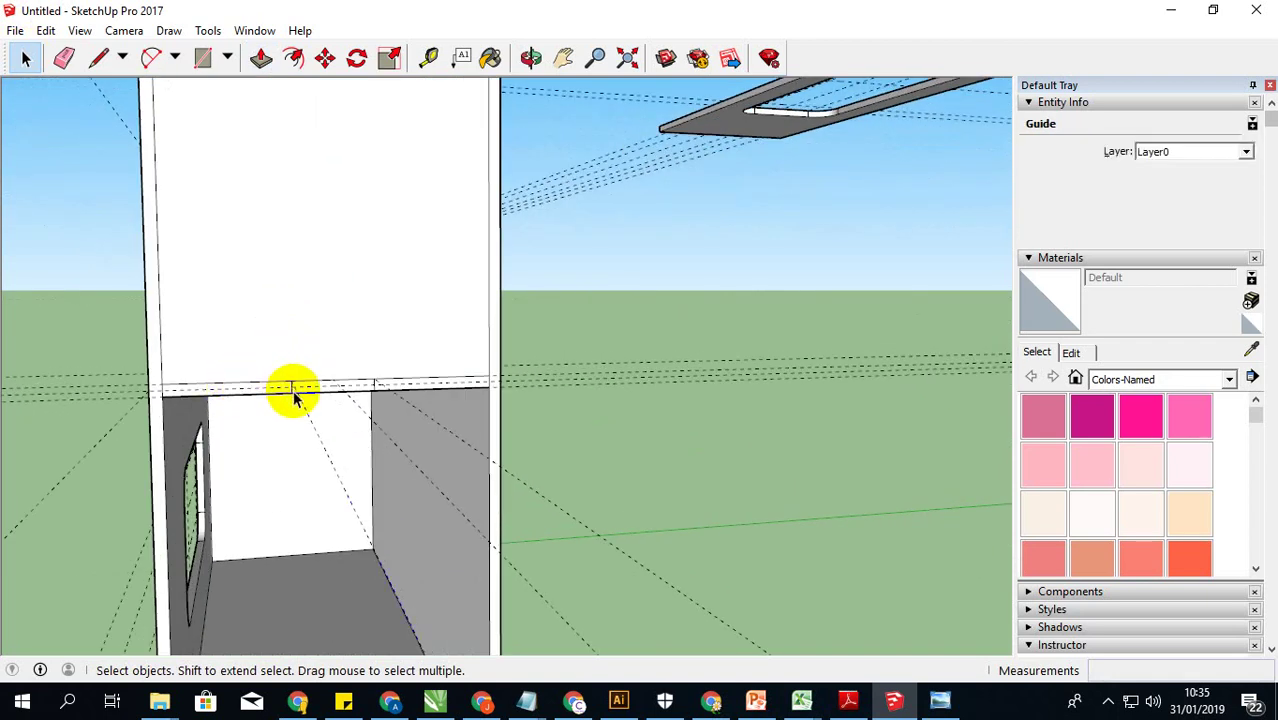
scroll(291, 390, up, 2)
scroll(291, 390, up, 2)
click(291, 390)
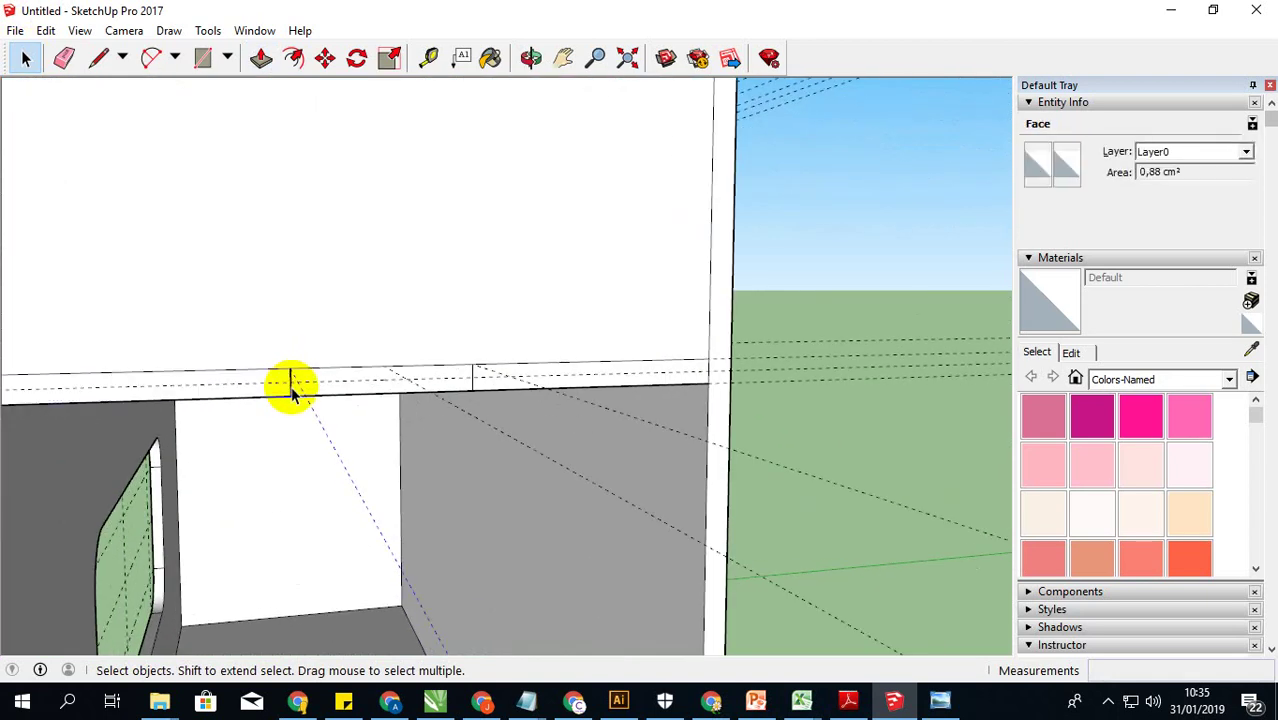
click(291, 390)
key(Escape)
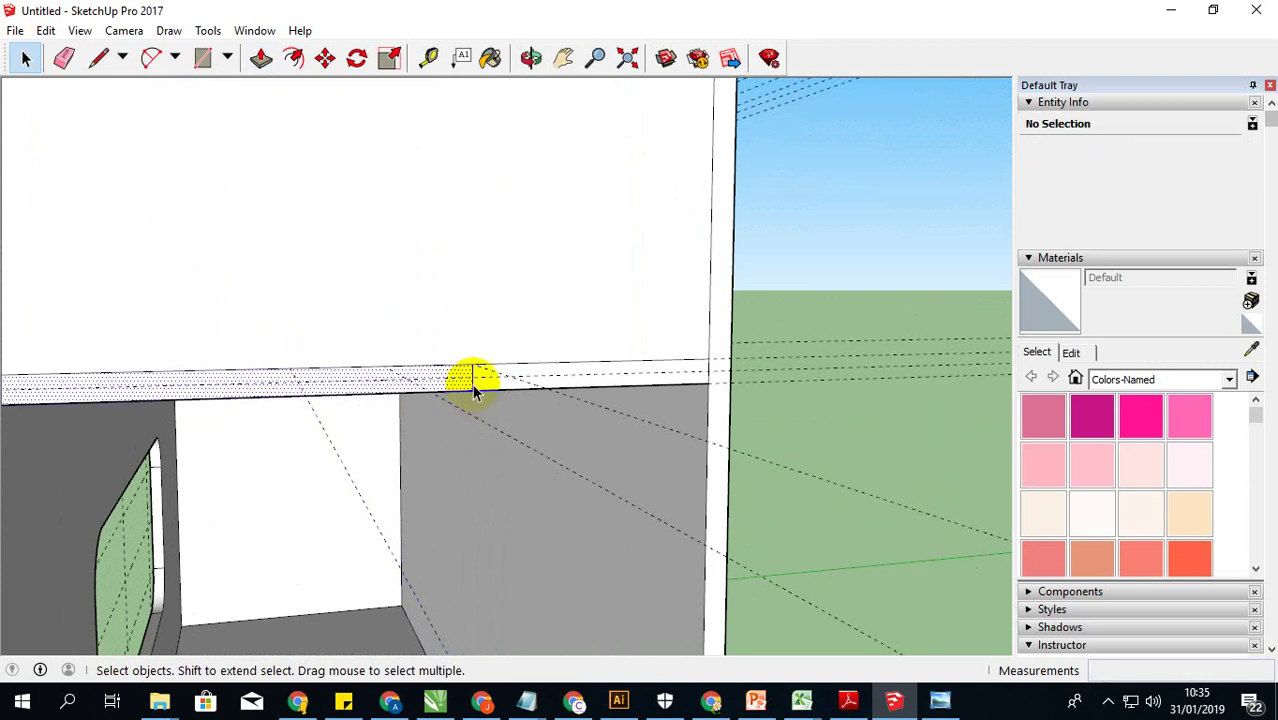
click(472, 388)
mouse_move(472, 388)
middle_down()
mouse_move(448, 408)
mouse_move(424, 285)
mouse_move(408, 465)
middle_up()
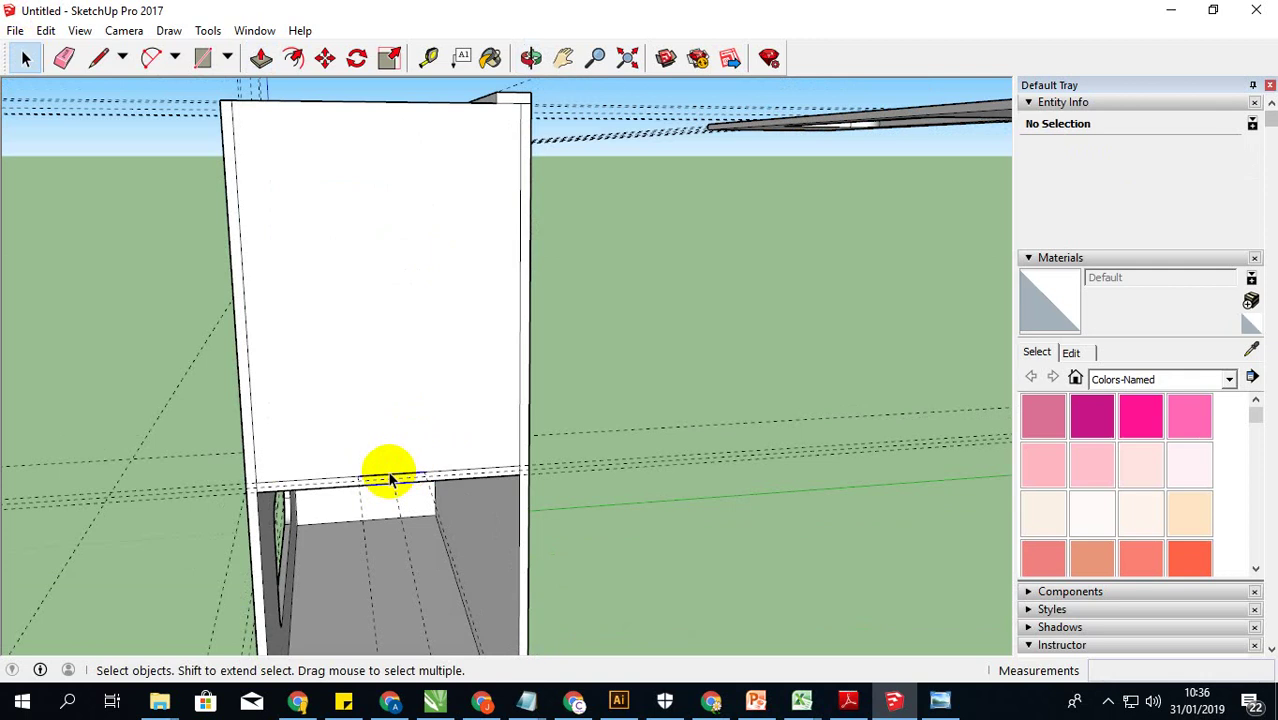
click(388, 478)
click(350, 478)
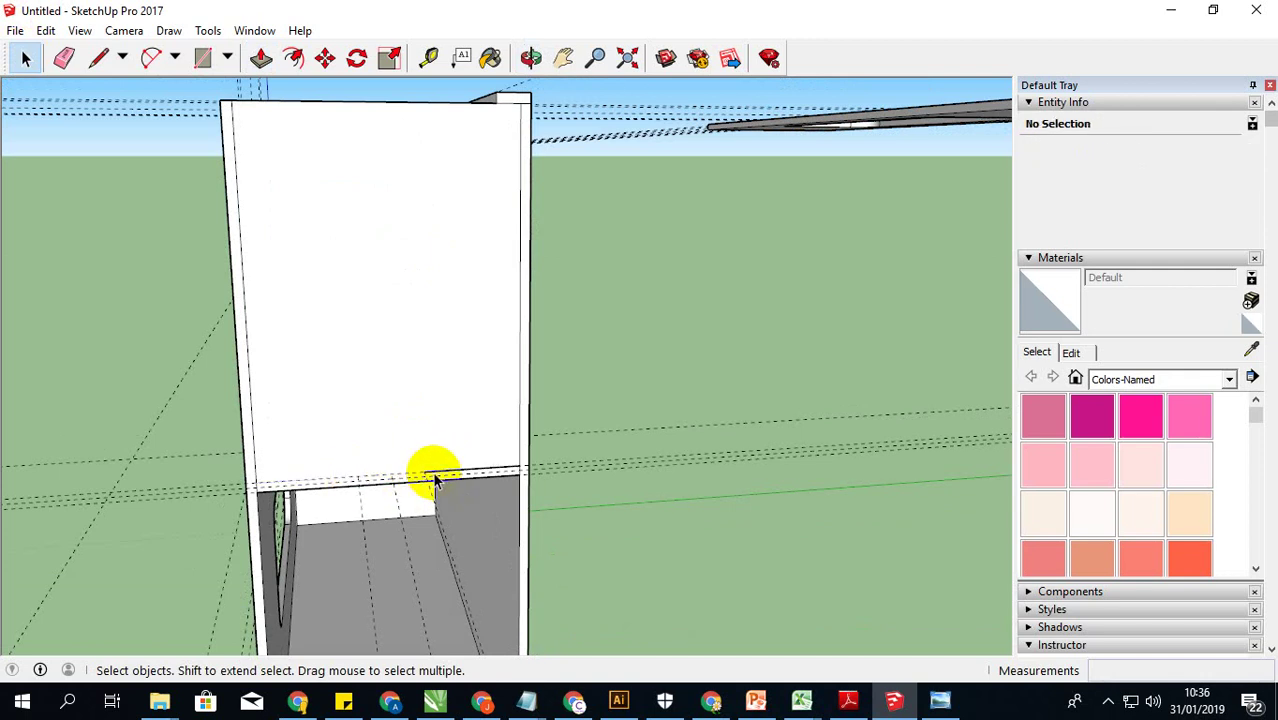
mouse_move(419, 494)
middle_down()
mouse_move(442, 540)
mouse_move(385, 228)
mouse_move(422, 325)
mouse_move(374, 485)
mouse_move(388, 425)
mouse_move(417, 440)
mouse_move(499, 423)
mouse_move(310, 428)
mouse_move(328, 343)
mouse_move(294, 286)
middle_up()
scroll(330, 425, down, 3)
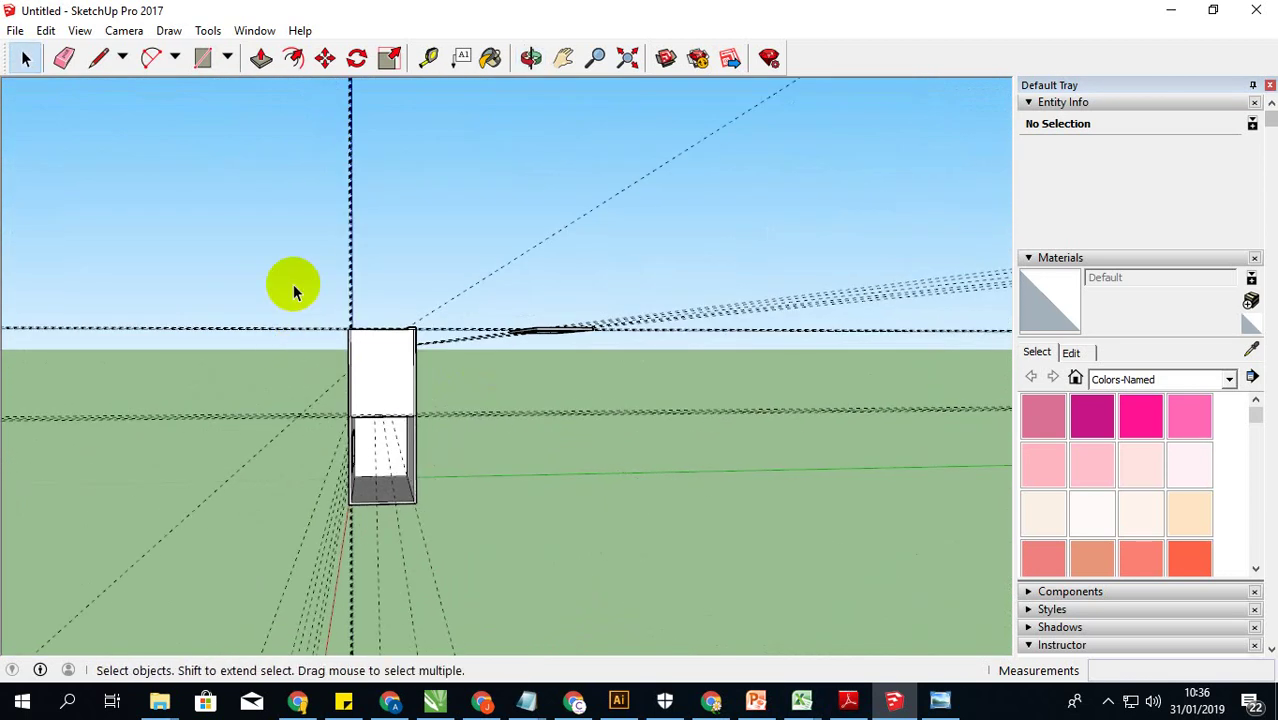
Step: Window-select every part of the two-compartment box and make it one group, dismissing the AutoSave errors
drag(289, 263, 452, 565)
right_click(375, 378)
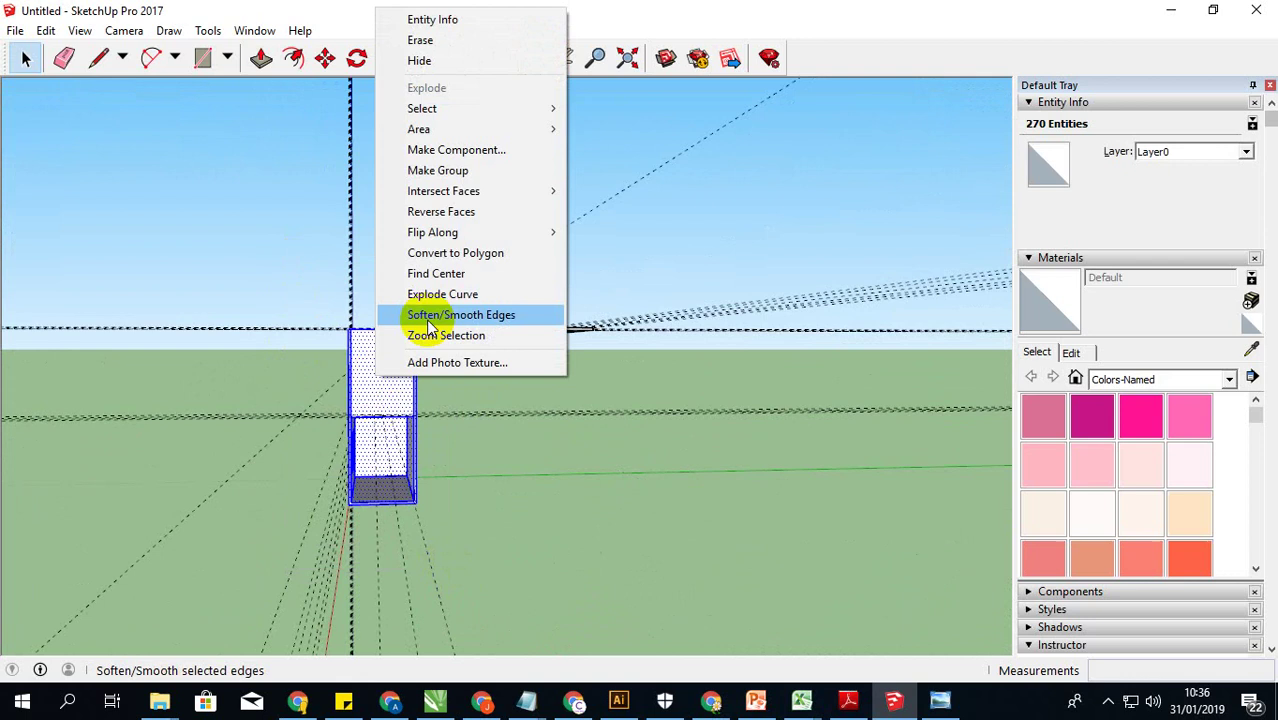
click(422, 172)
middle_drag(457, 400, 461, 476)
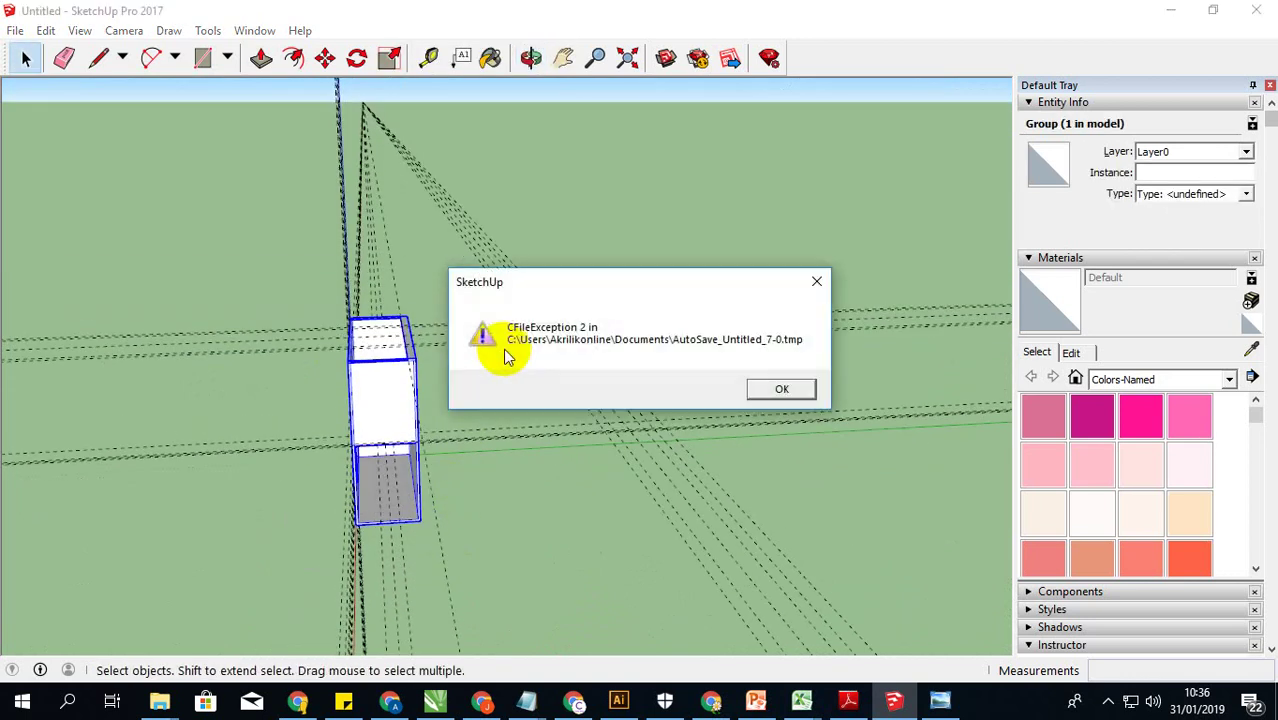
click(795, 390)
click(780, 398)
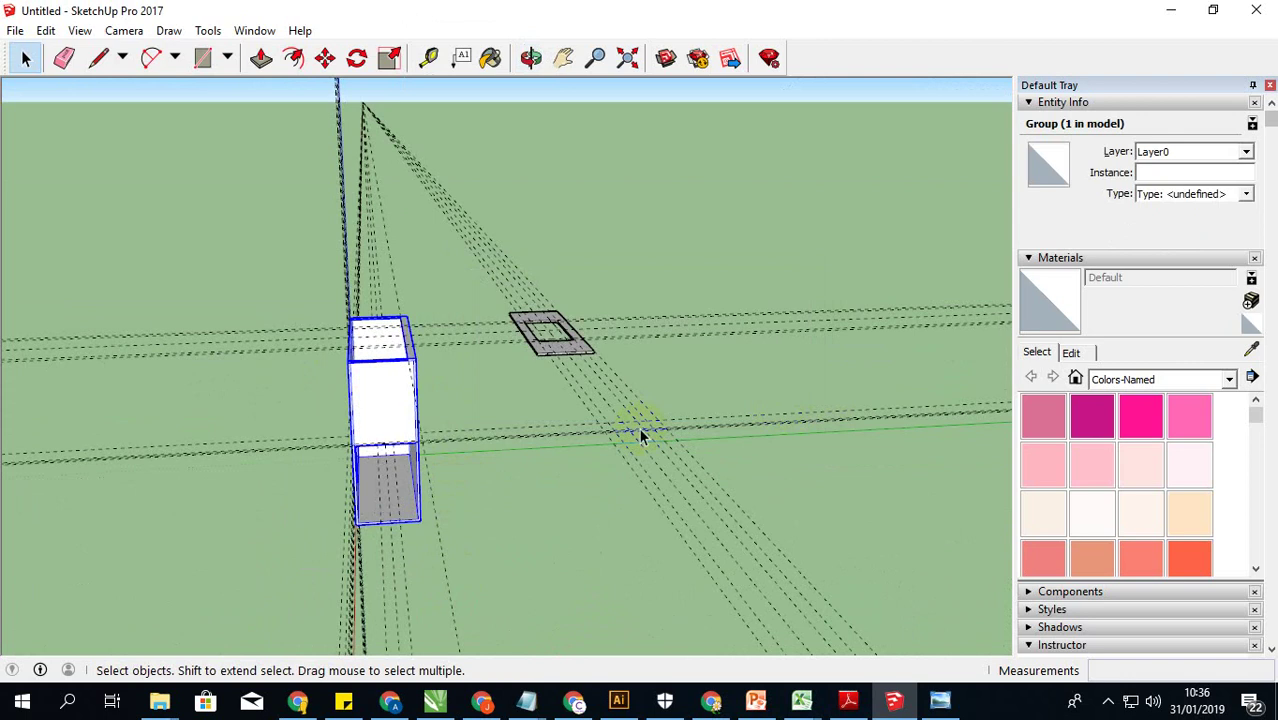
middle_drag(638, 427, 357, 357)
scroll(357, 357, up, 2)
click(733, 388)
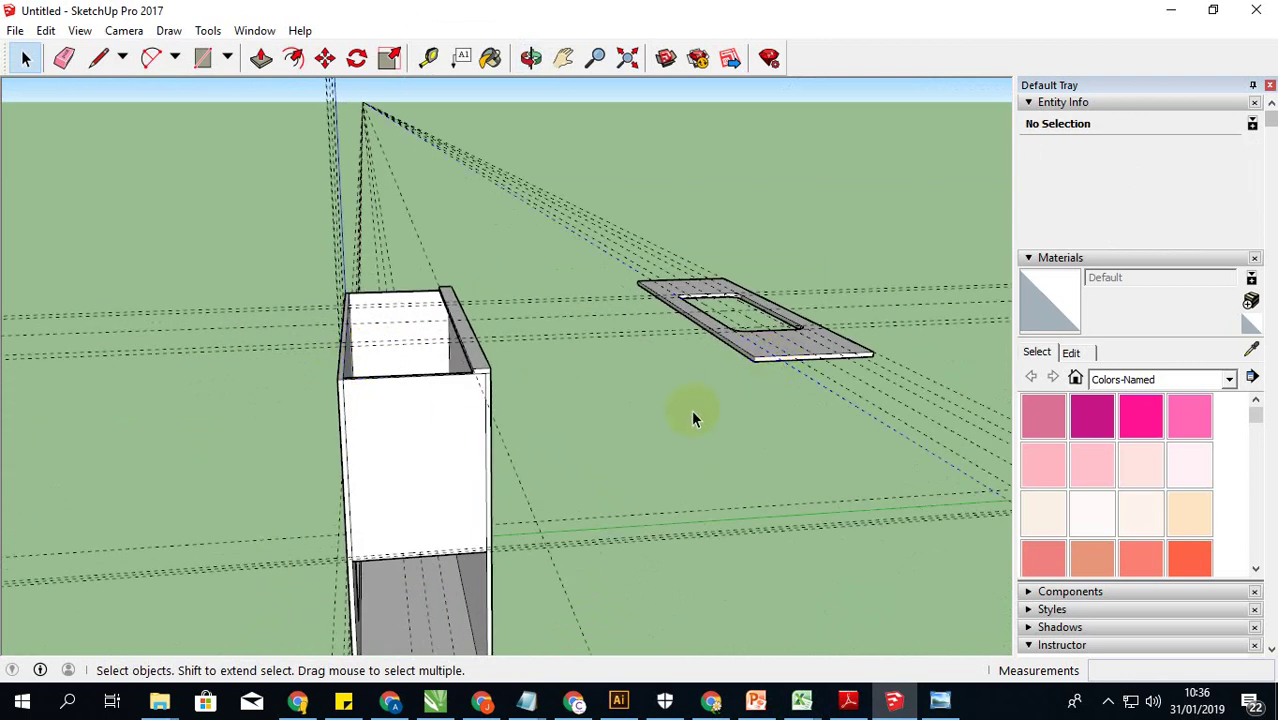
Step: Copy the cut-out plate with Move and Ctrl onto the top of the box
drag(652, 246, 938, 416)
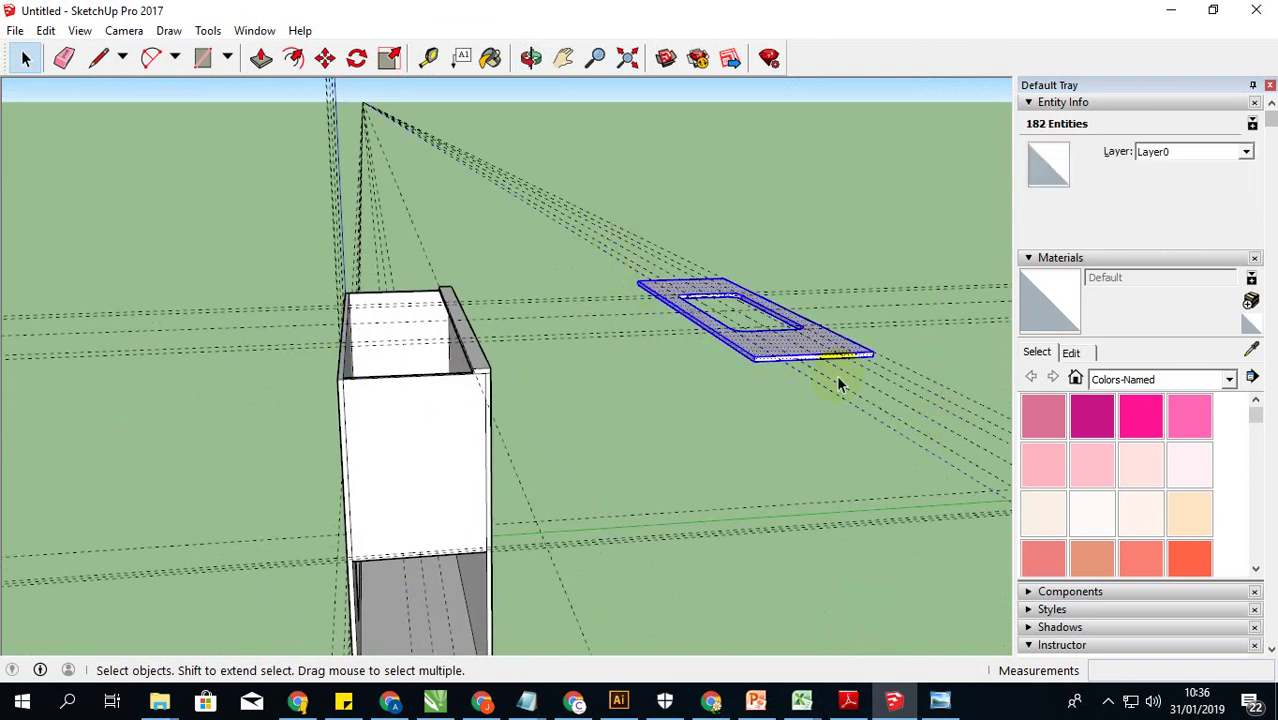
click(325, 56)
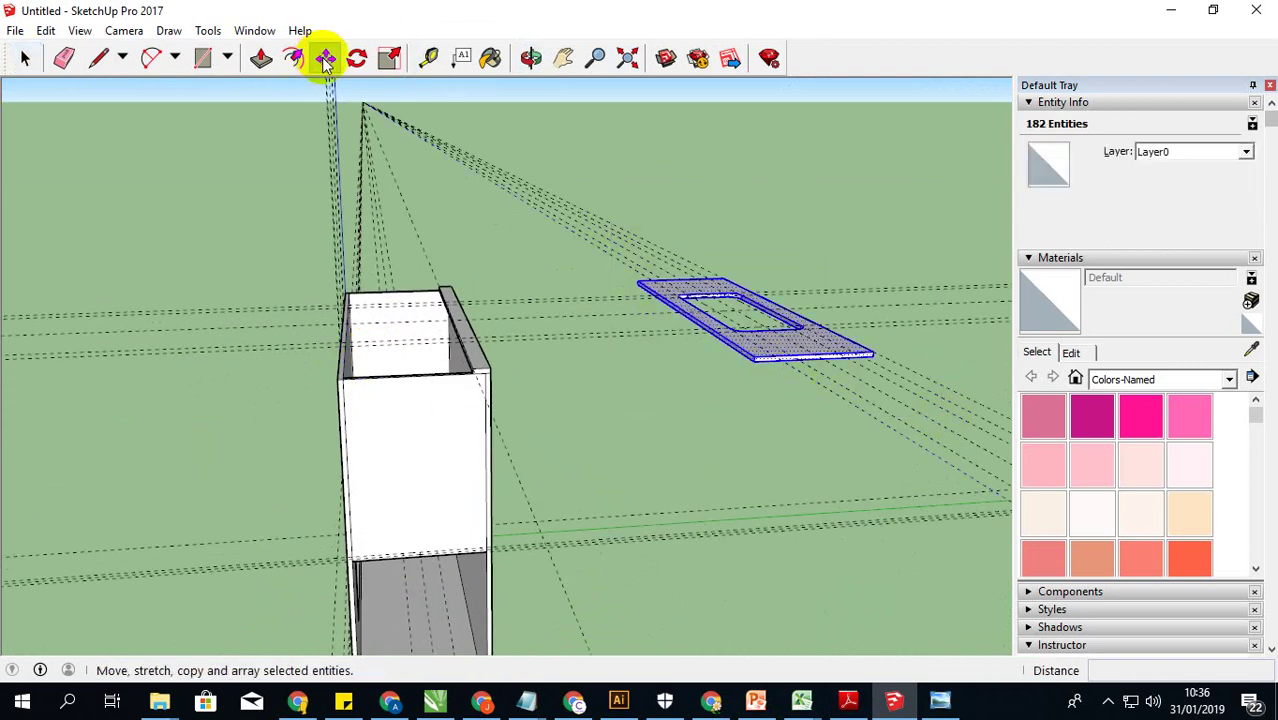
click(791, 355)
key(ctrl)
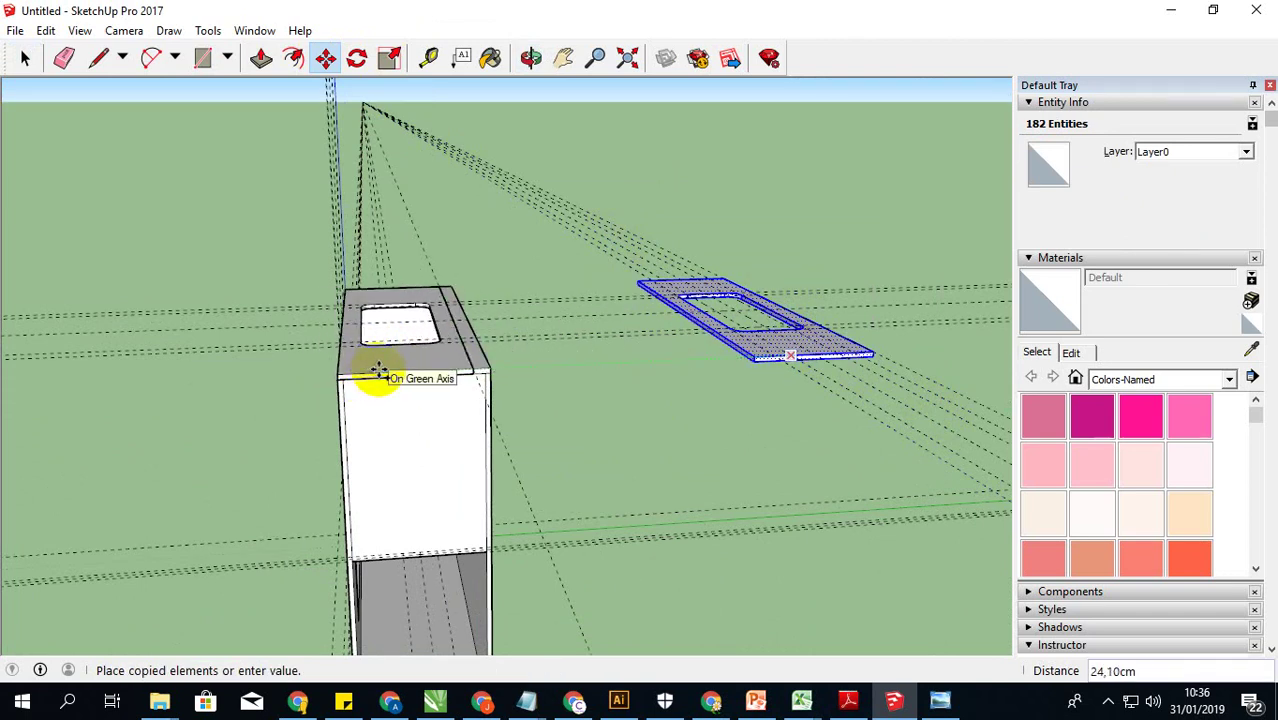
click(379, 371)
Step: Snap the lid copy's corner onto the box corner and check the fit from several angles
scroll(476, 370, up, 3)
scroll(470, 362, up, 2)
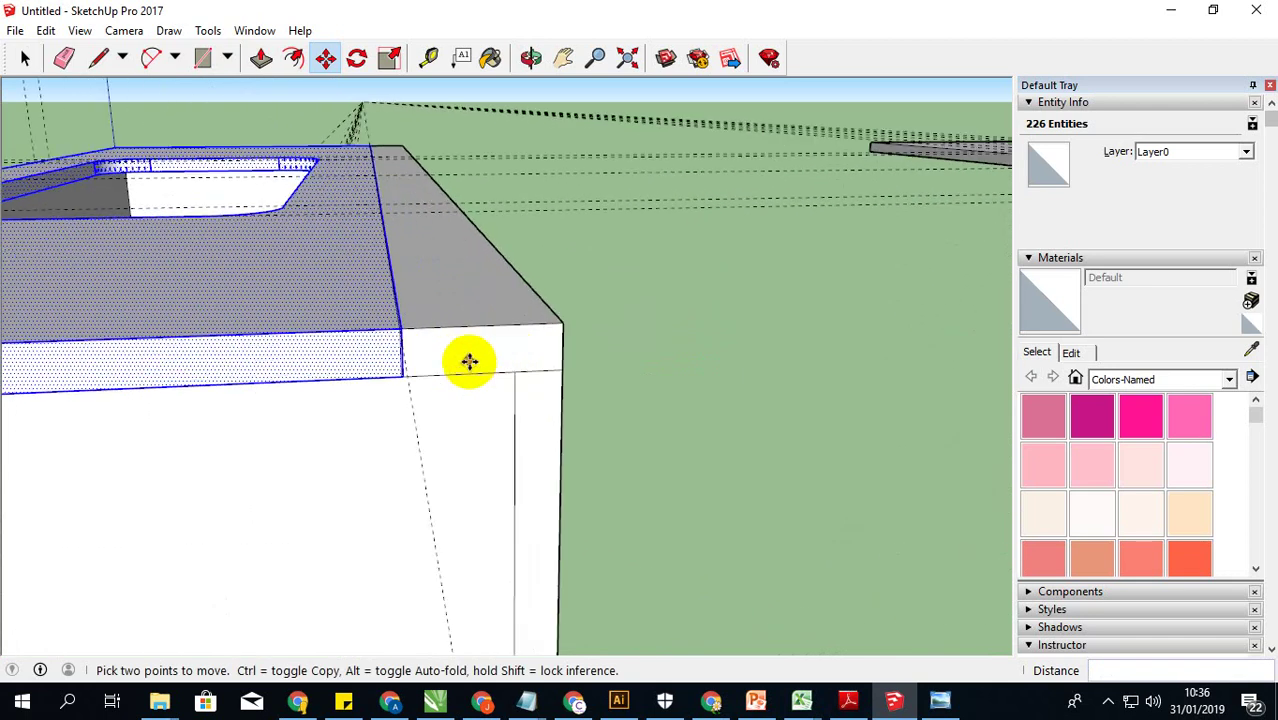
scroll(469, 362, up, 2)
mouse_move(374, 365)
middle_down()
mouse_move(324, 322)
mouse_move(328, 428)
middle_up()
scroll(341, 431, up, 2)
click(343, 430)
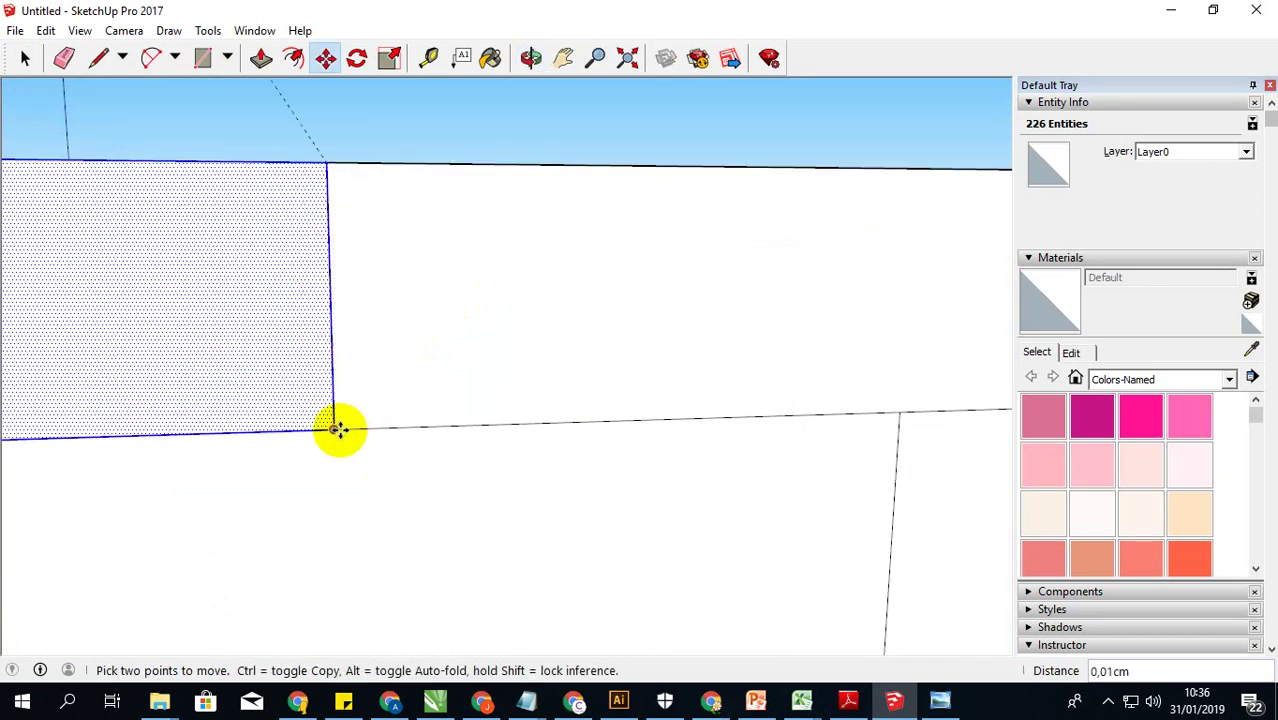
scroll(491, 420, down, 2)
scroll(491, 420, down, 2)
scroll(494, 420, down, 2)
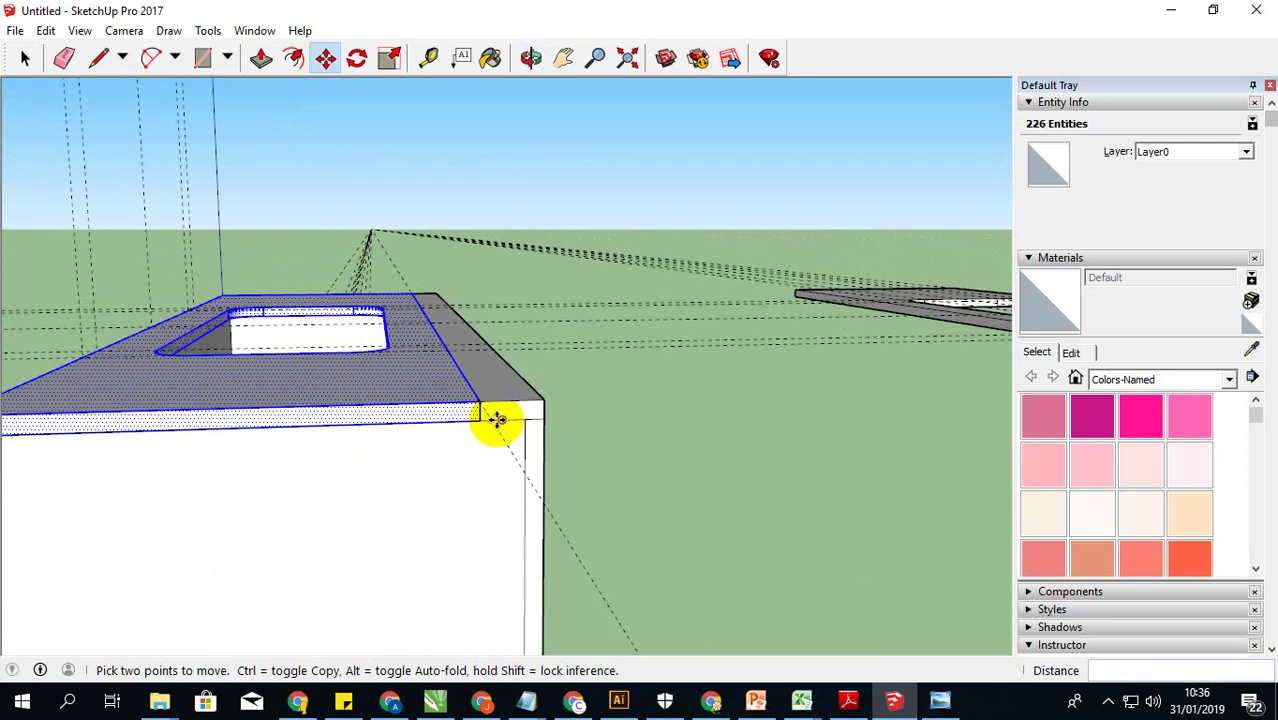
scroll(497, 420, down, 2)
mouse_move(497, 420)
middle_down()
mouse_move(328, 465)
mouse_move(442, 448)
mouse_move(348, 459)
mouse_move(268, 421)
mouse_move(357, 420)
middle_up()
scroll(268, 421, up, 3)
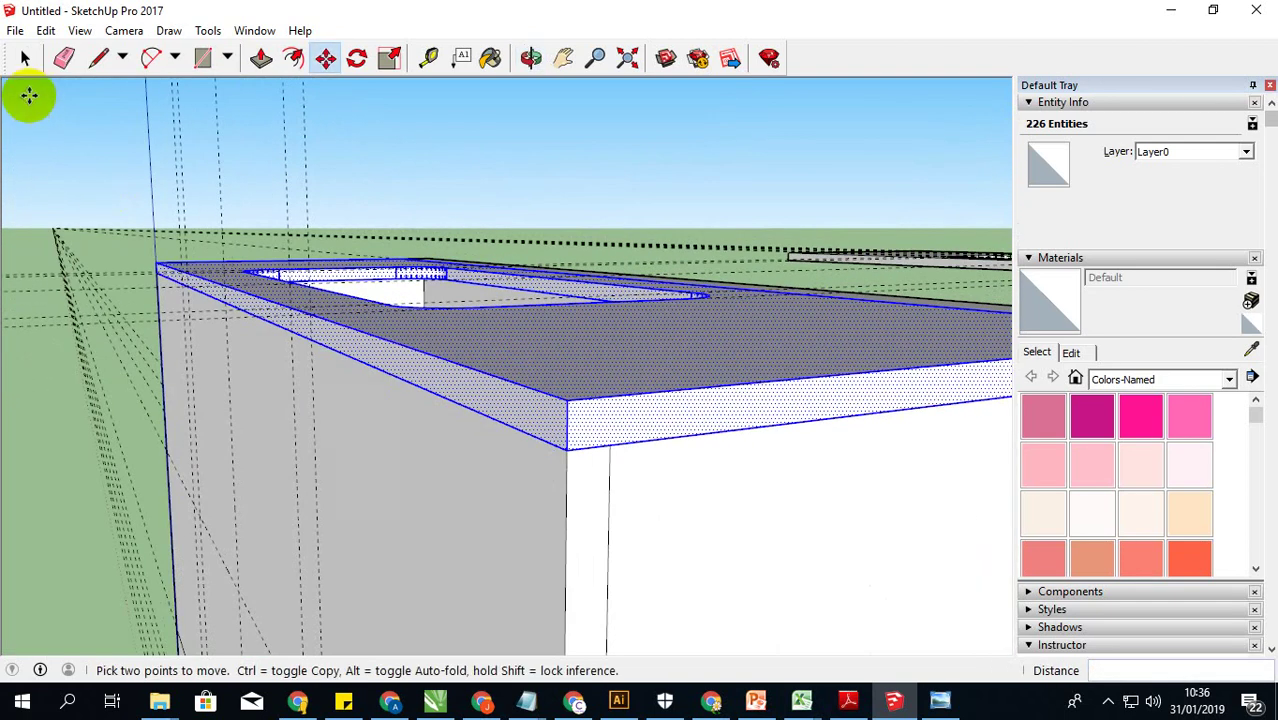
click(25, 58)
middle_drag(57, 178, 235, 270)
middle_drag(413, 300, 363, 333)
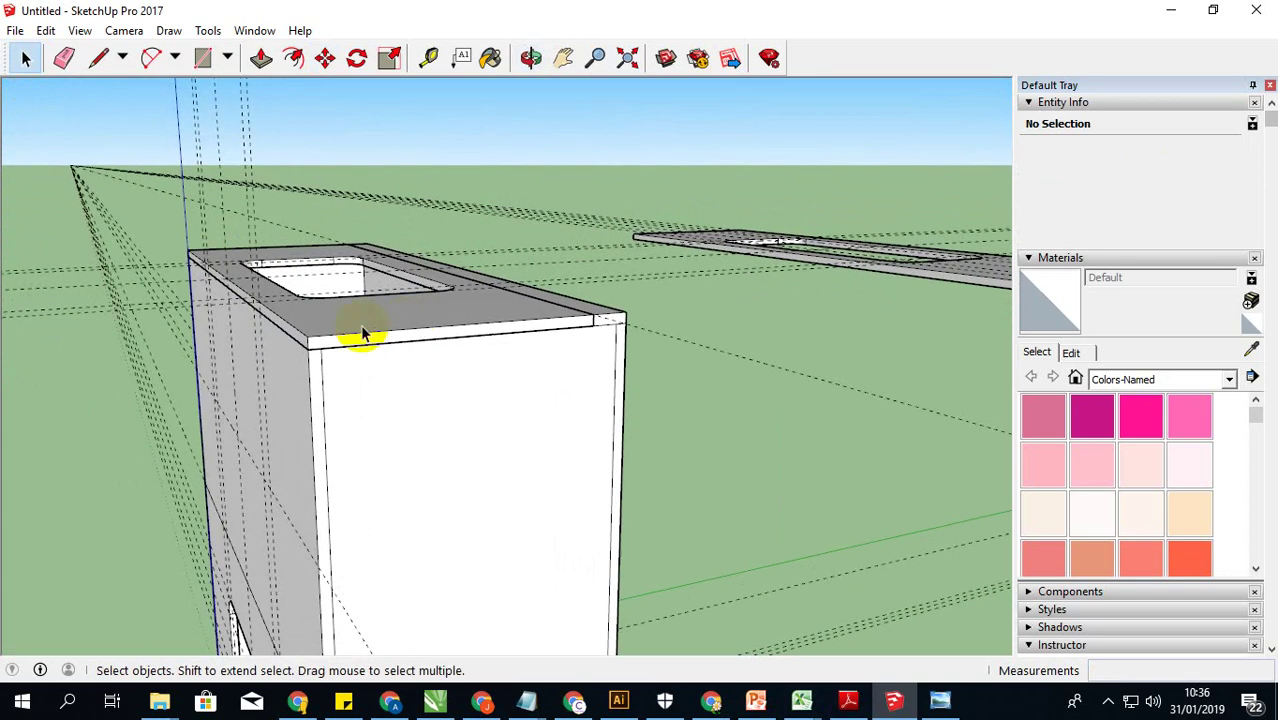
Step: Push/Pull the lid's side face out 0.30 cm, then begin lengthening its end face
click(302, 343)
scroll(300, 345, up, 2)
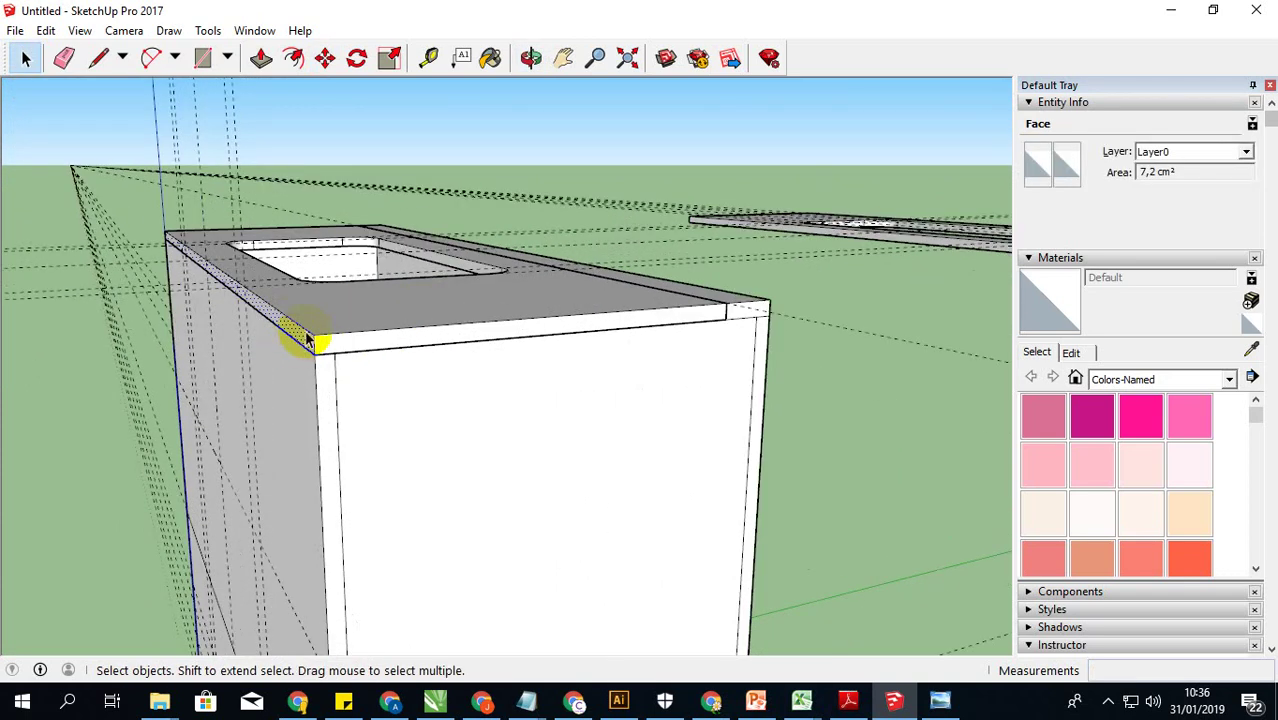
click(262, 60)
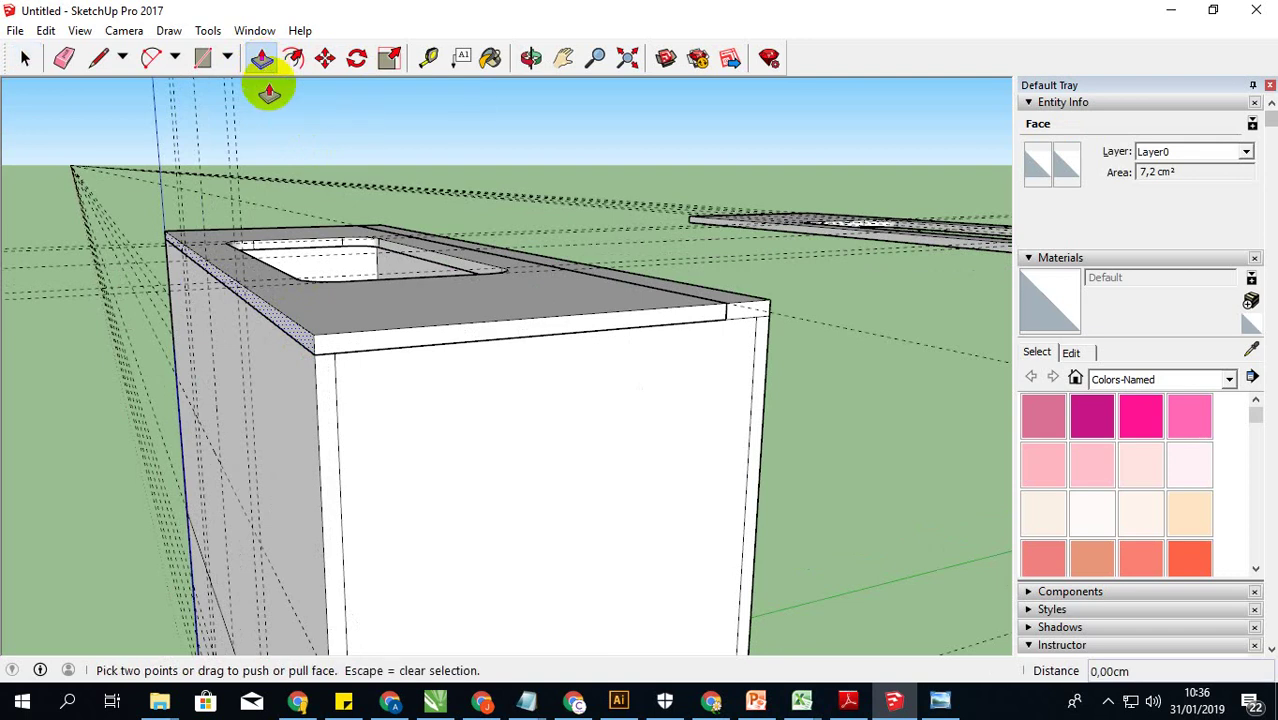
click(302, 338)
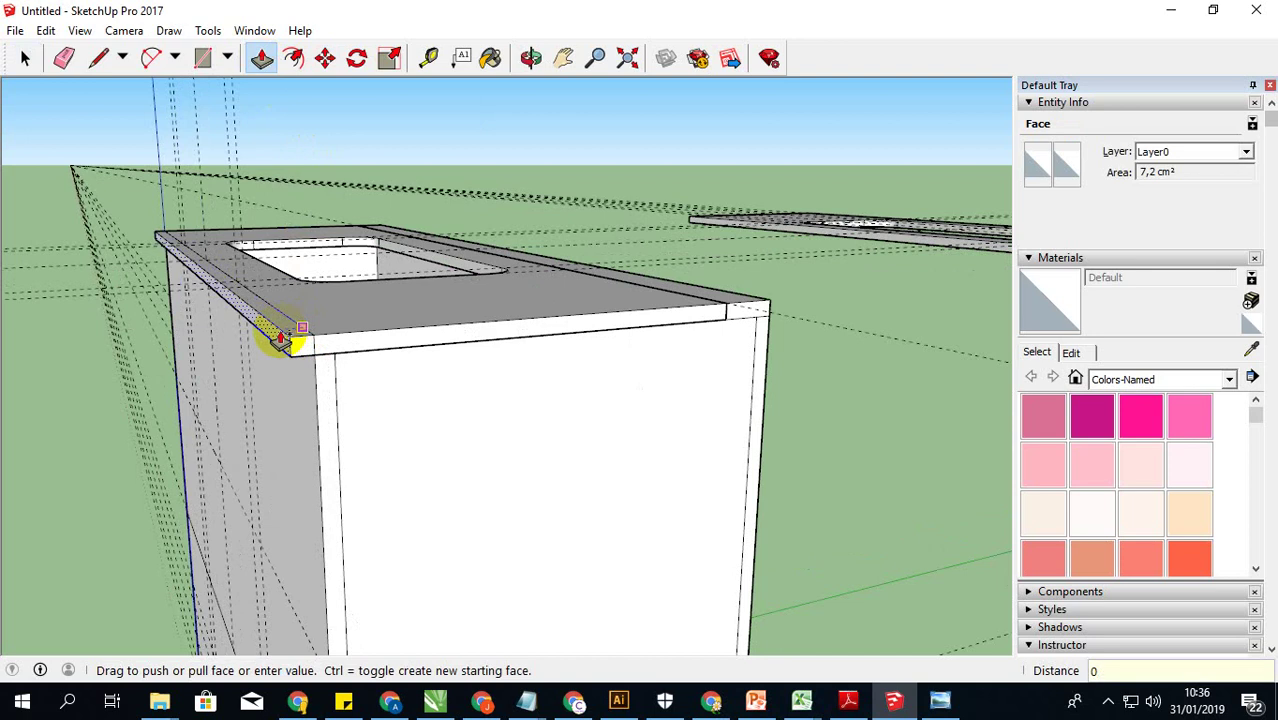
text(,3)
key(Return)
middle_drag(345, 444, 290, 250)
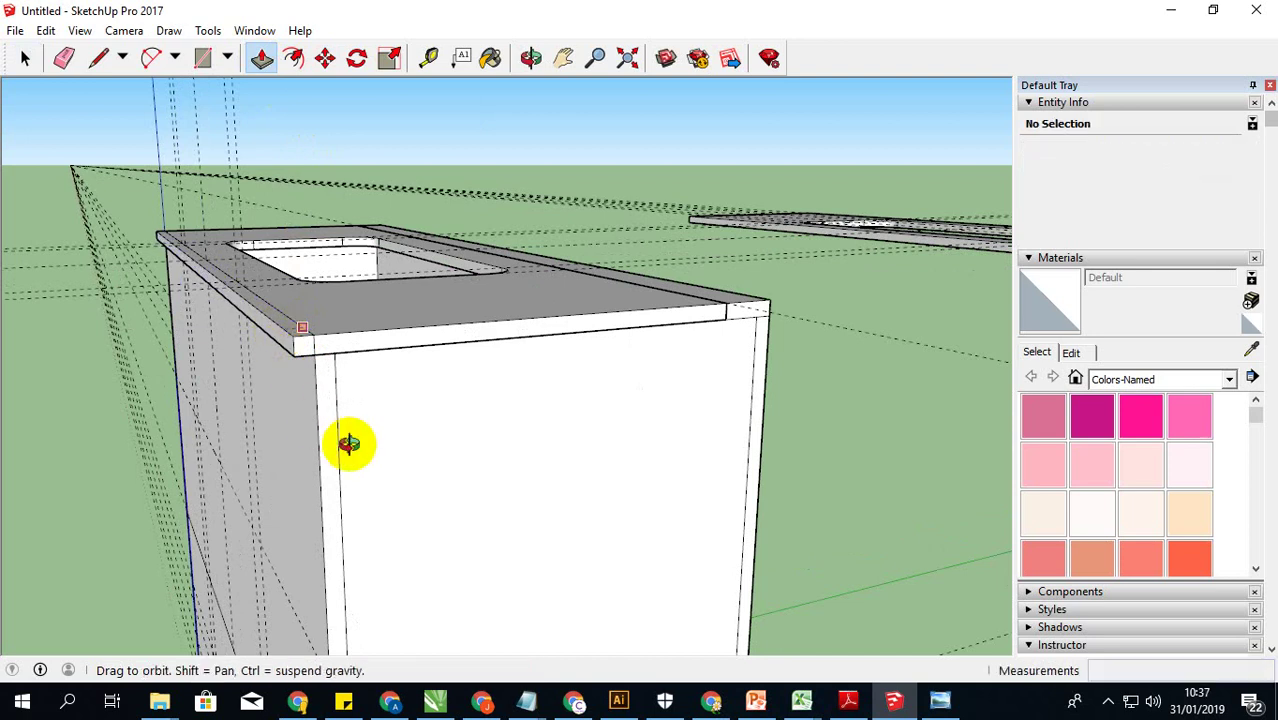
click(290, 250)
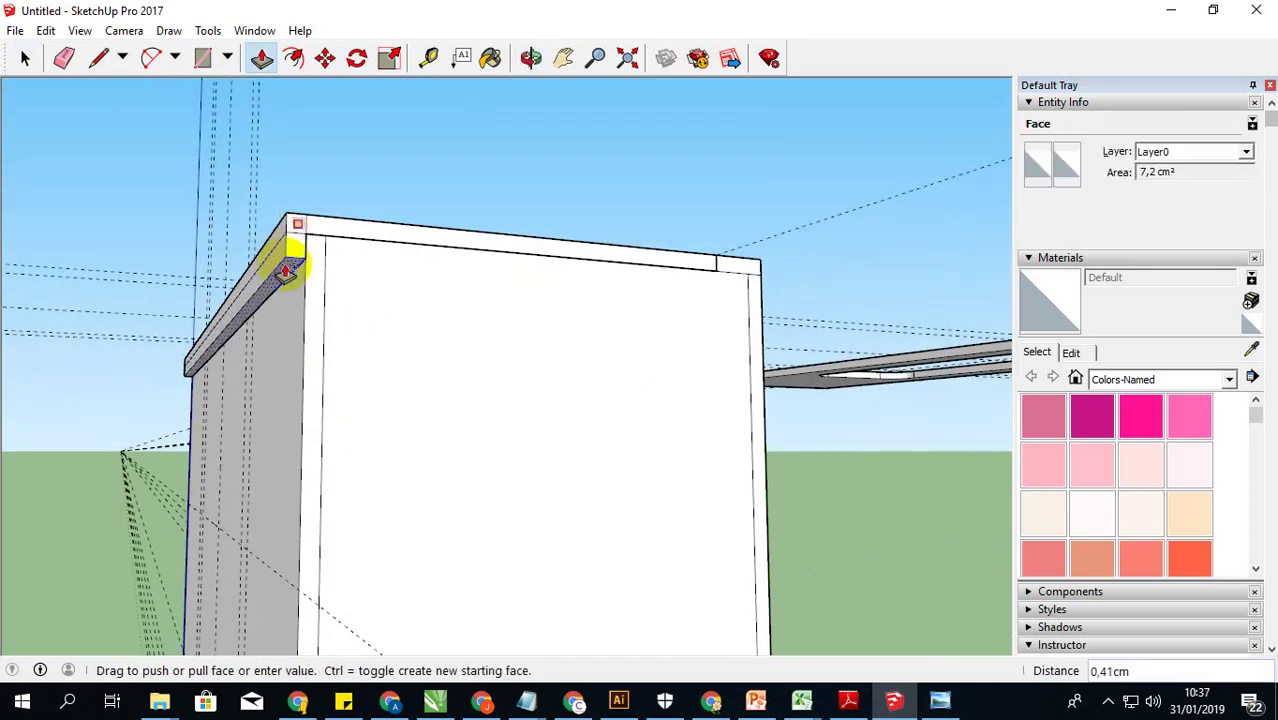
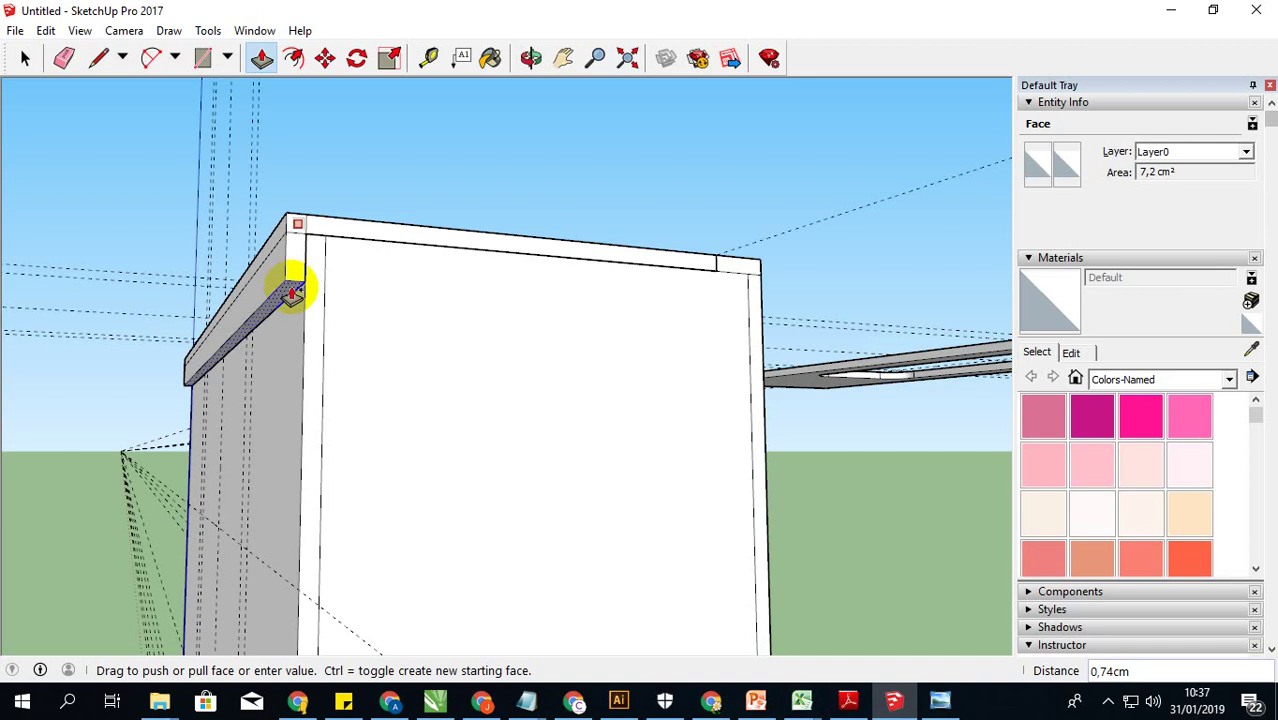
Step: Finish the 1,00cm ledge push and view the cabinet top from above
key(Return)
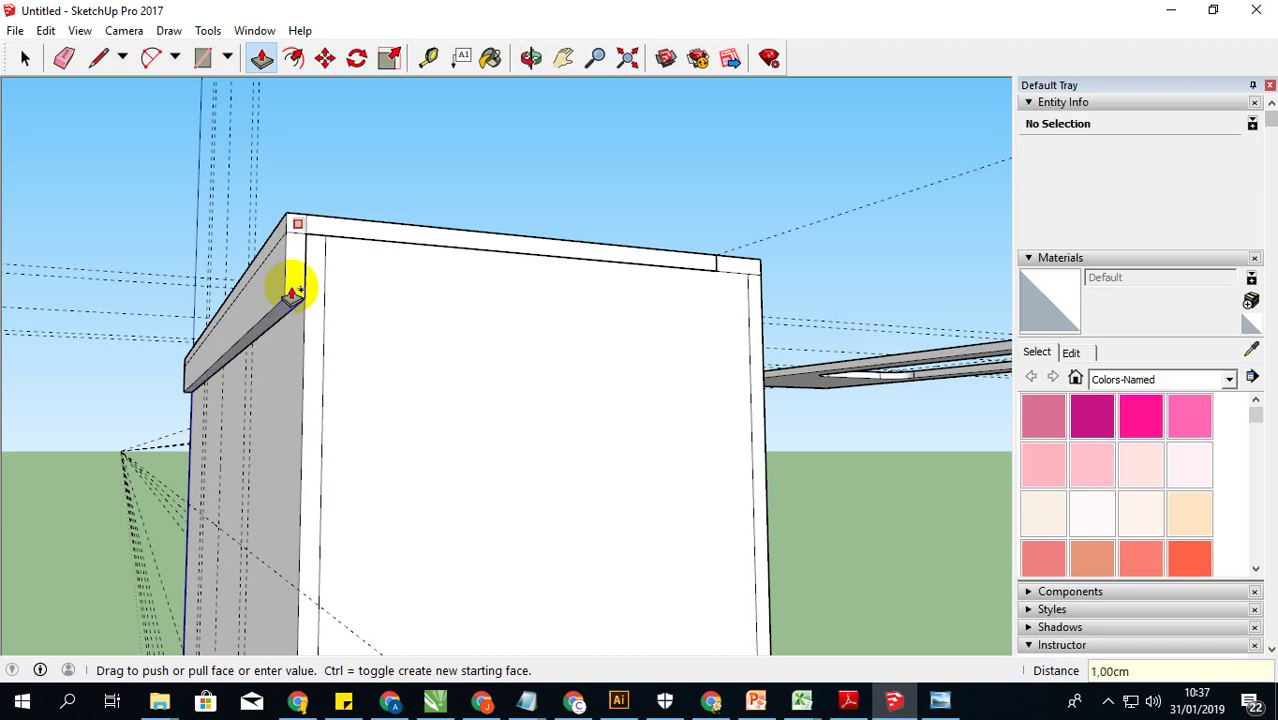
click(26, 57)
click(26, 57)
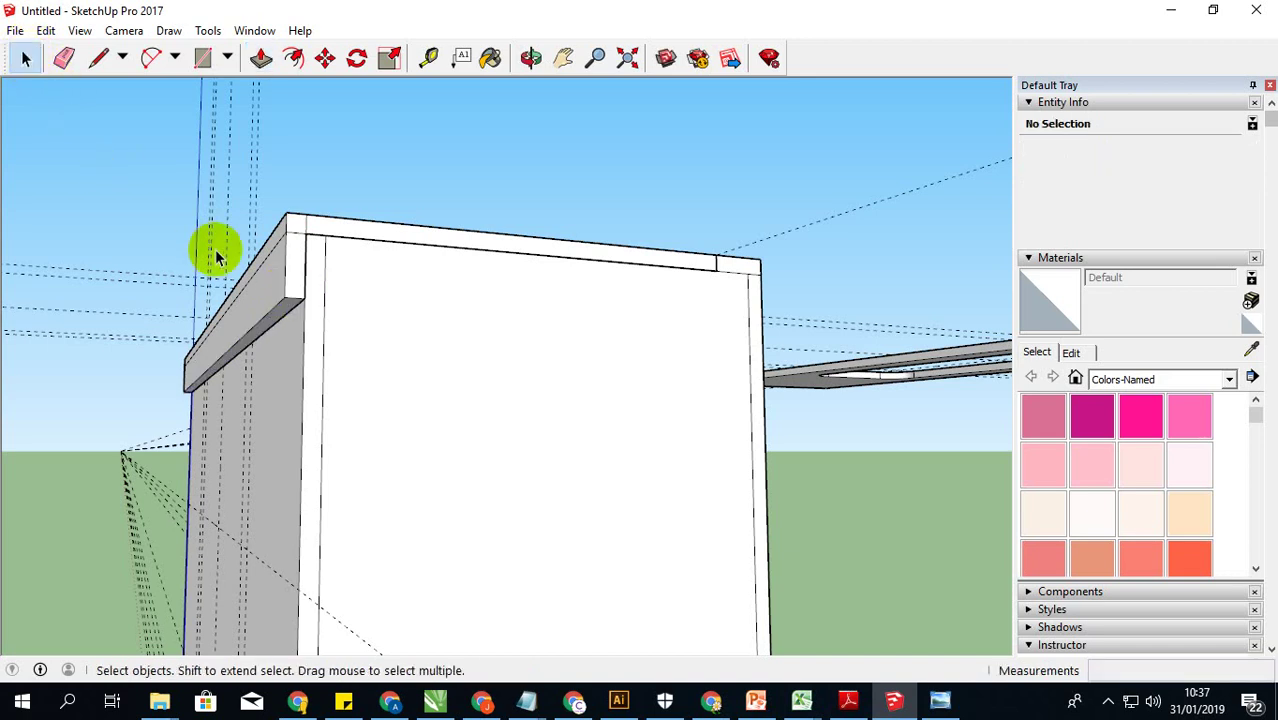
mouse_move(214, 251)
middle_down()
mouse_move(322, 385)
mouse_move(374, 372)
mouse_move(337, 342)
middle_up()
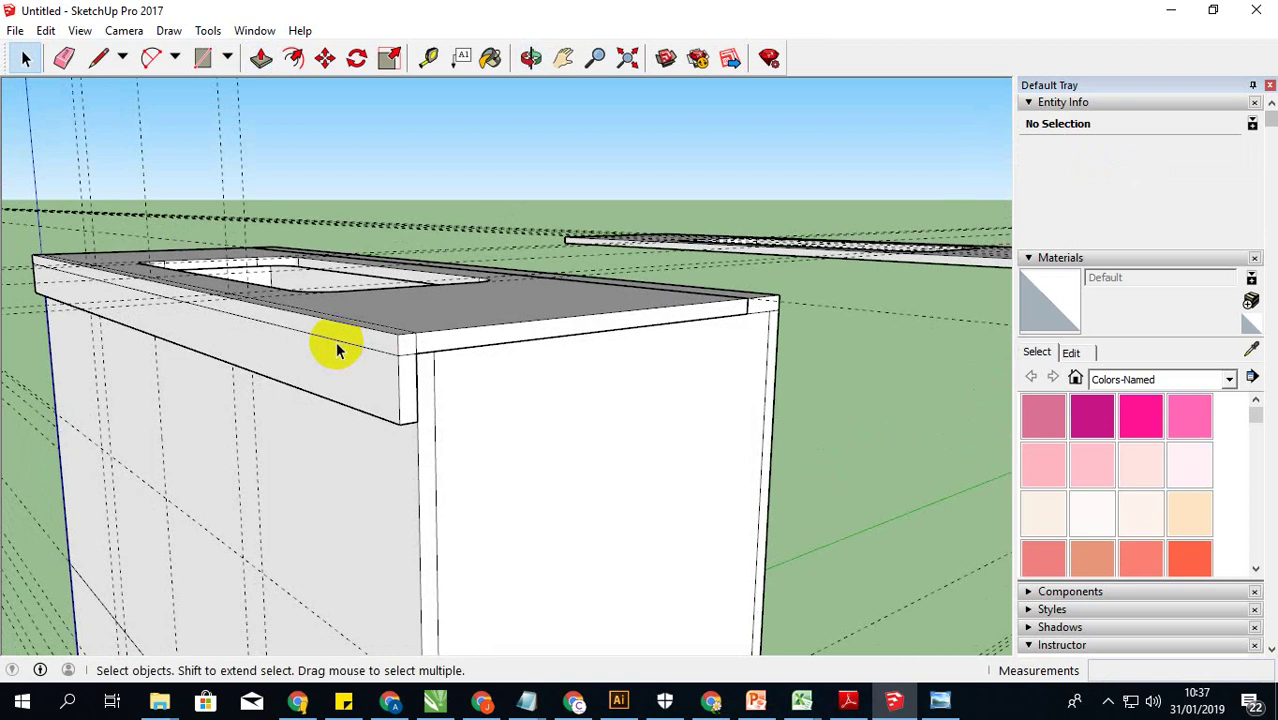
Step: Select the small corner edge of the ledge and look at its end face
click(385, 360)
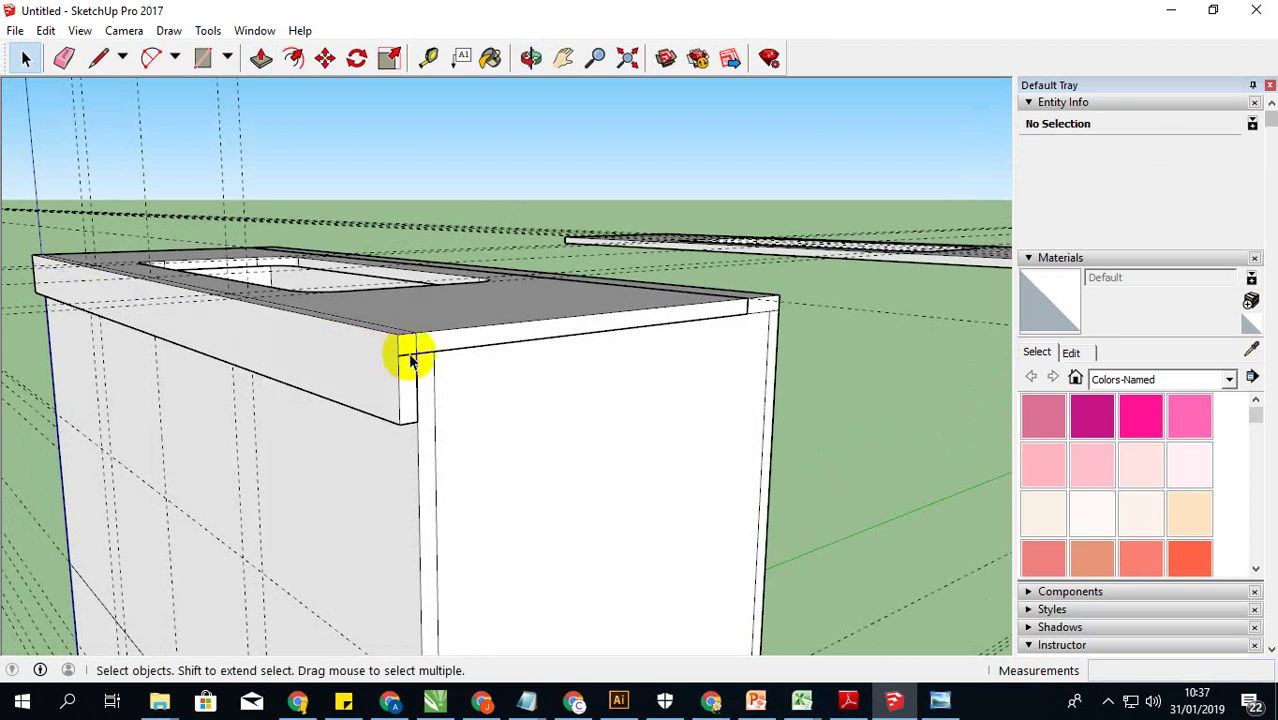
click(410, 360)
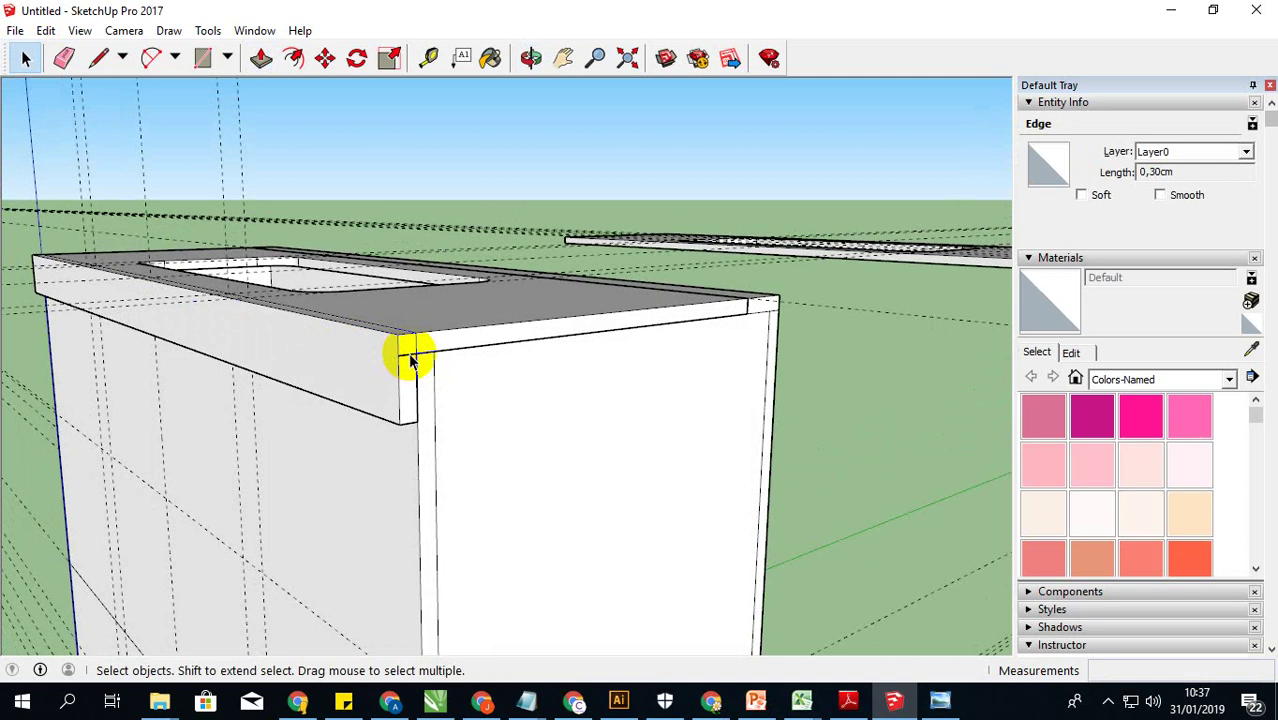
mouse_move(410, 360)
middle_down()
mouse_move(257, 323)
mouse_move(208, 271)
mouse_move(351, 320)
mouse_move(408, 360)
mouse_move(342, 331)
middle_up()
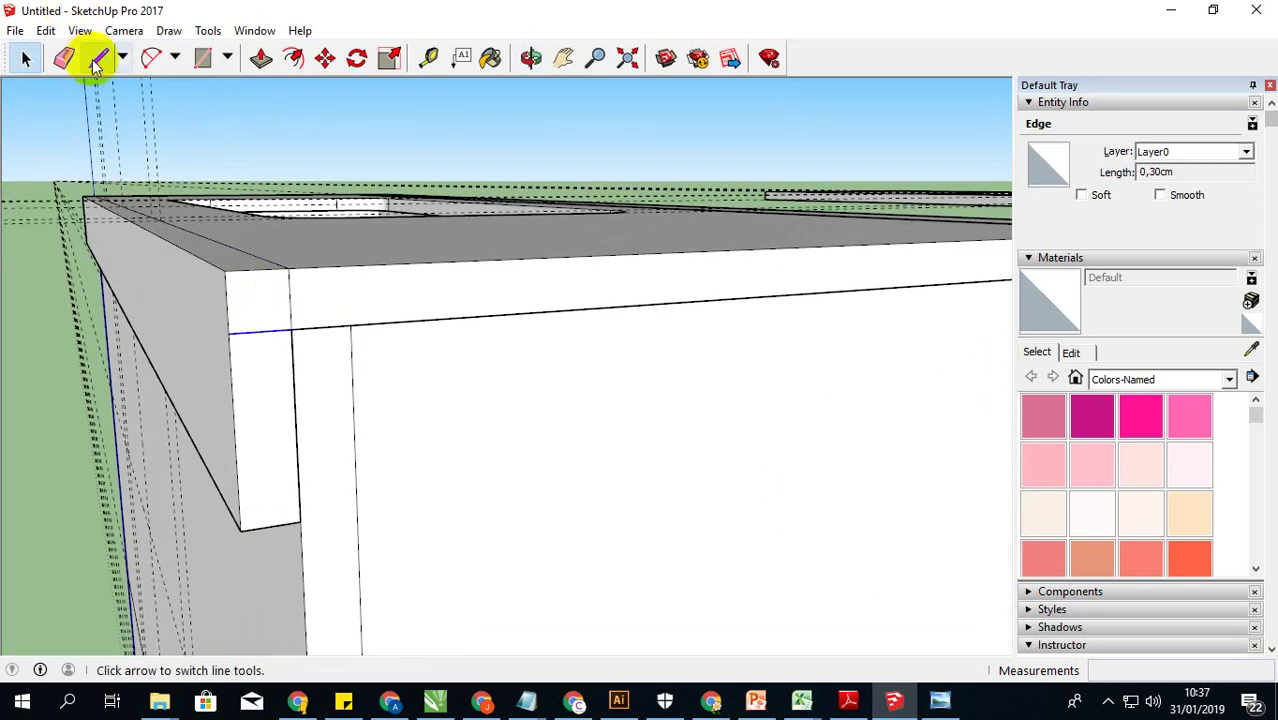
Step: Try twice to arc the ledge end corner, dismissing the too-many-segments warnings
click(155, 58)
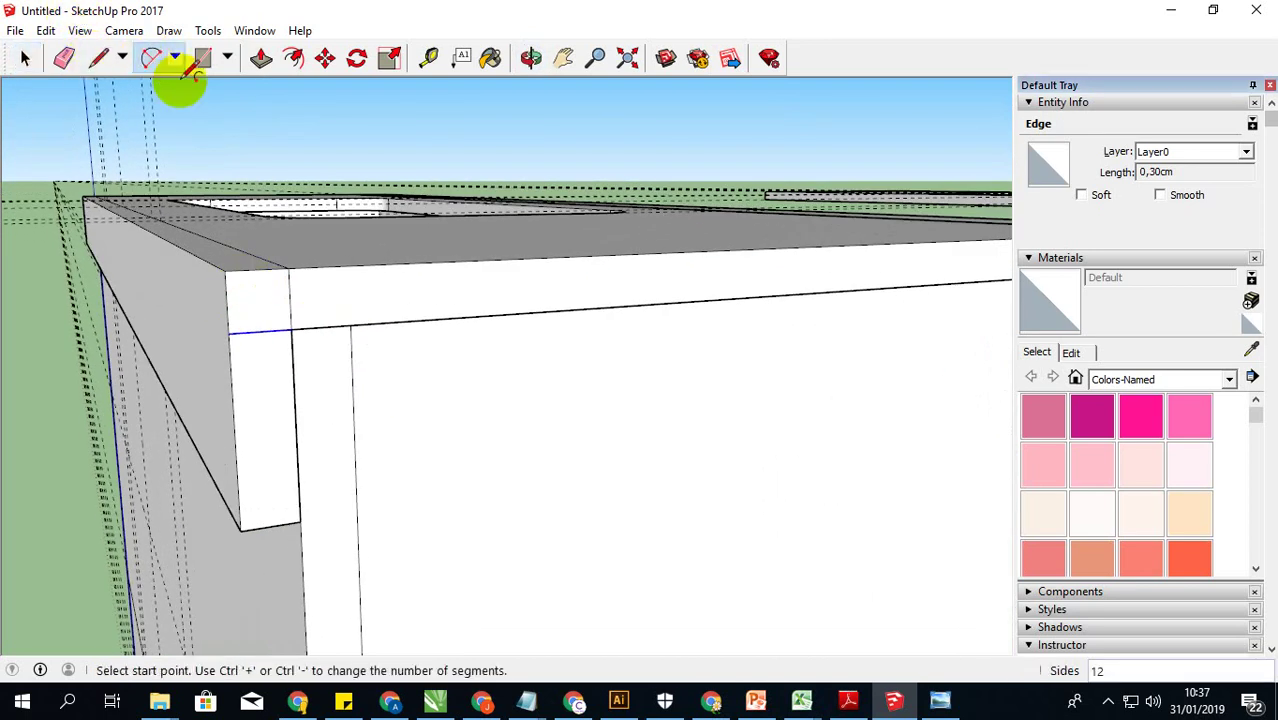
click(229, 333)
click(288, 268)
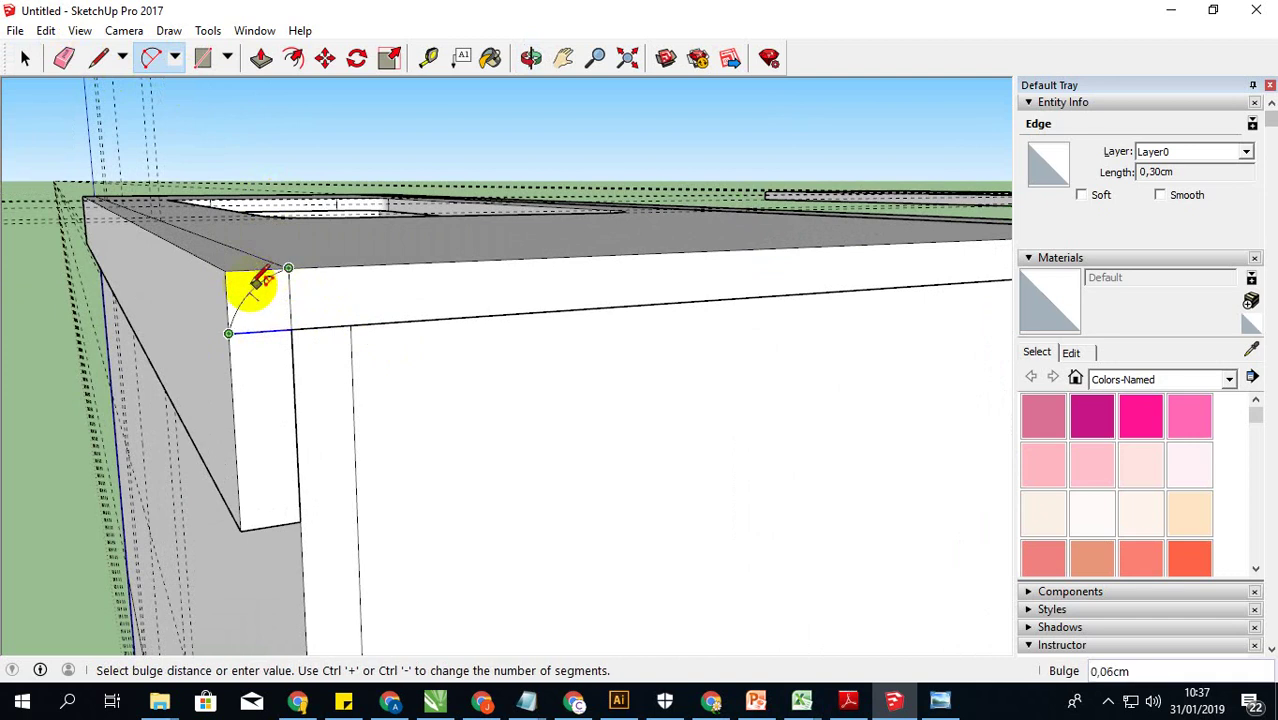
click(258, 284)
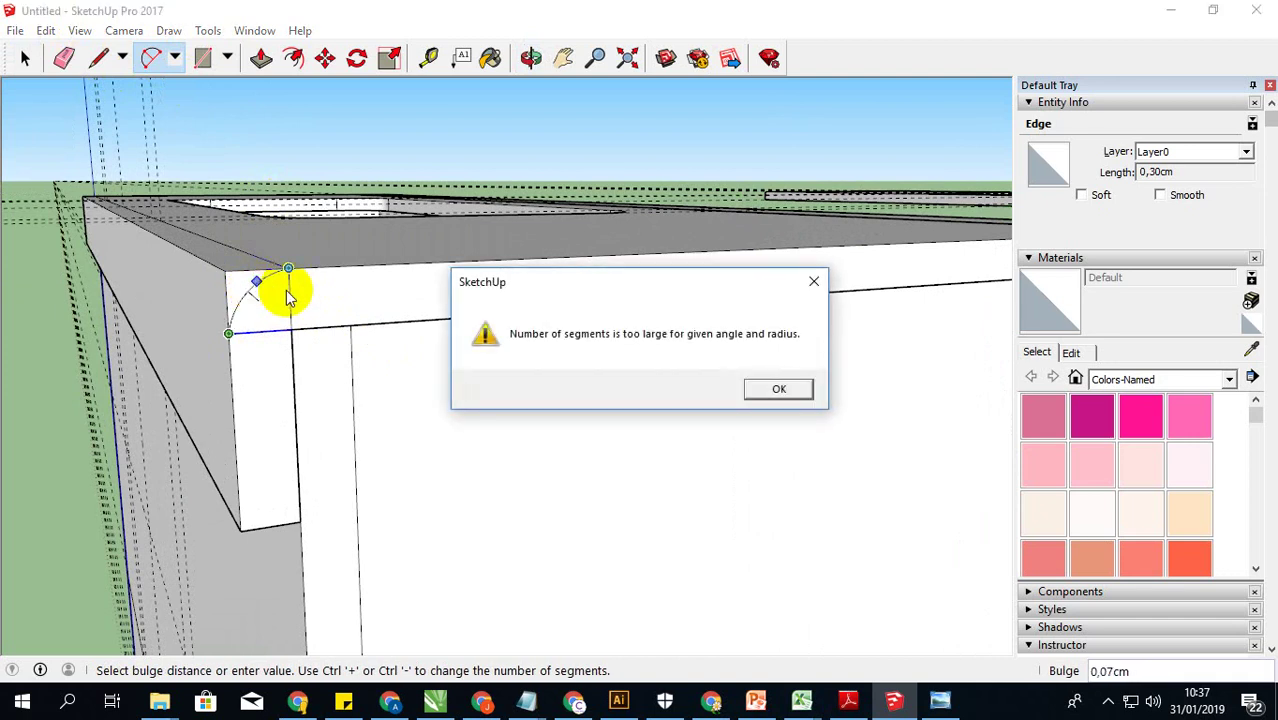
click(776, 387)
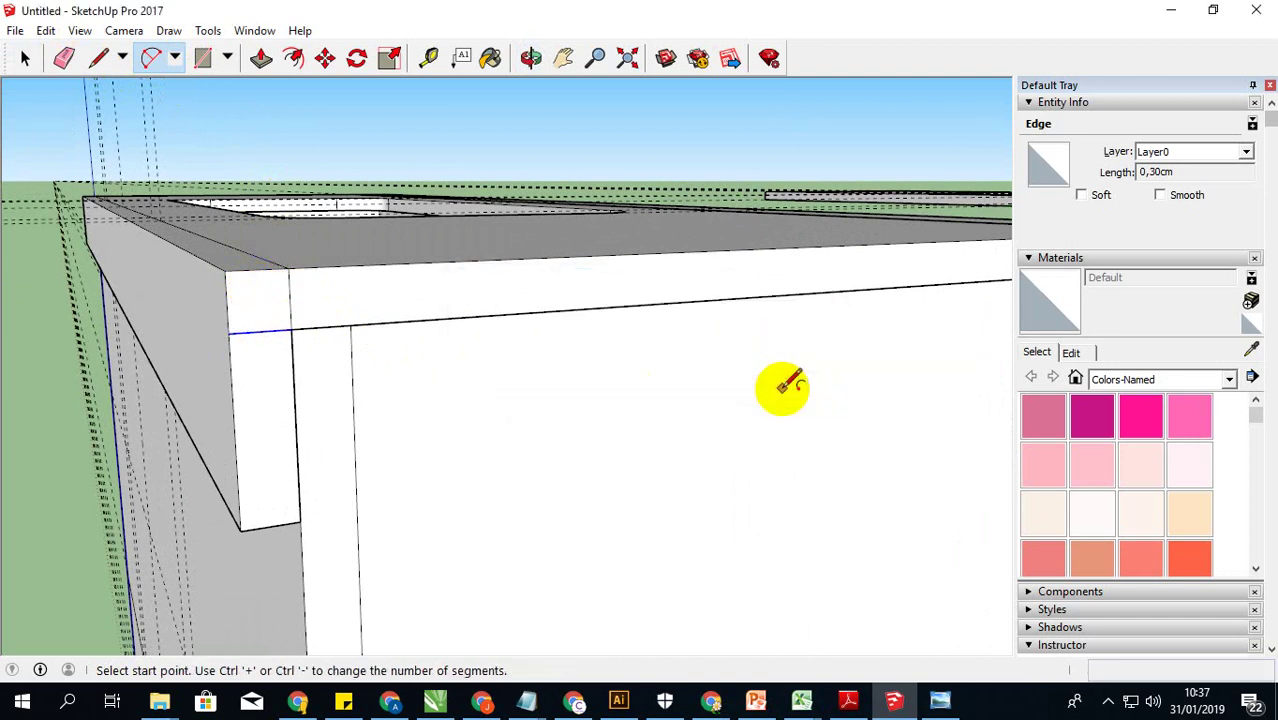
click(229, 333)
click(288, 268)
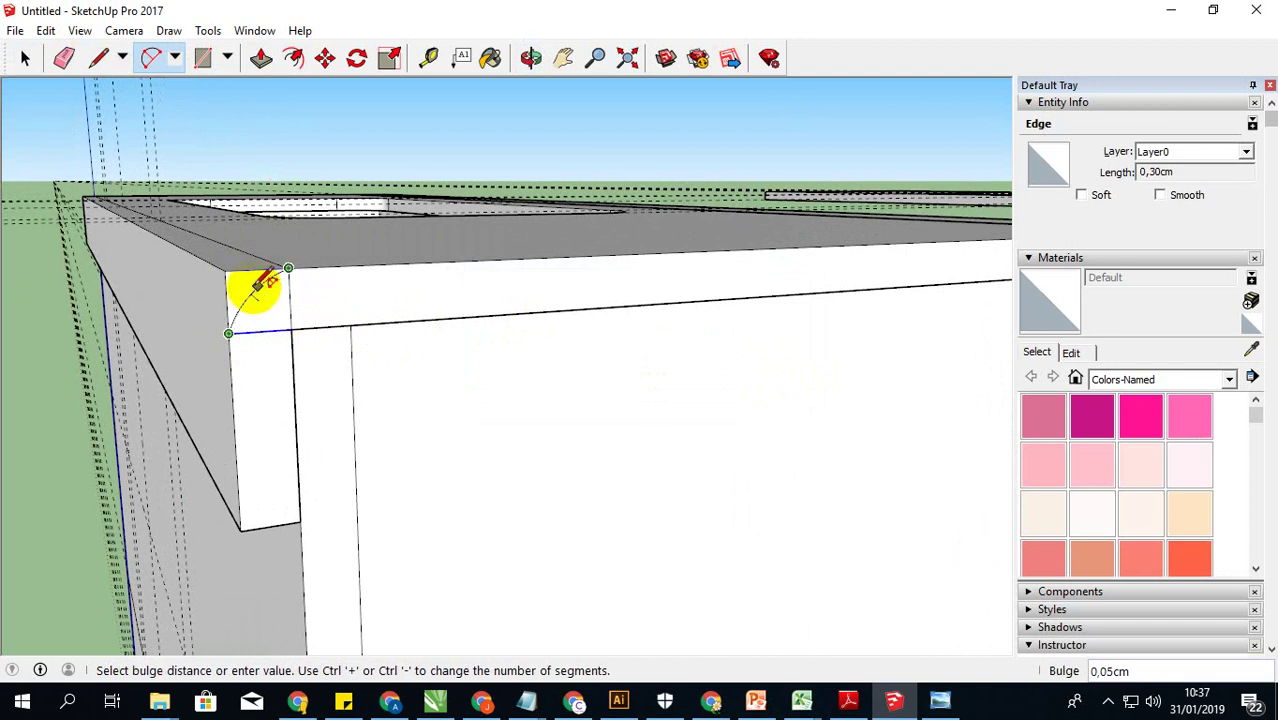
click(258, 284)
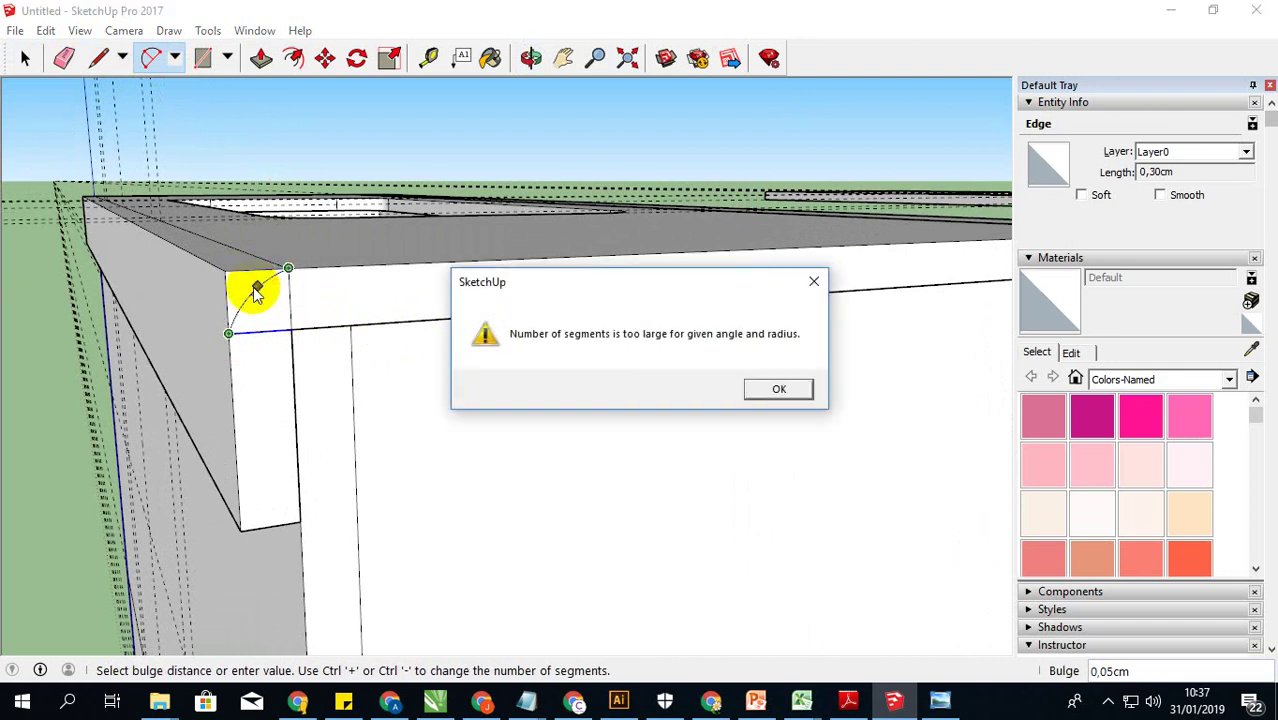
click(779, 389)
Step: Face the ledge end squarely and retry the arc from side edge to top edge
middle_drag(584, 359, 462, 339)
scroll(235, 315, up, 2)
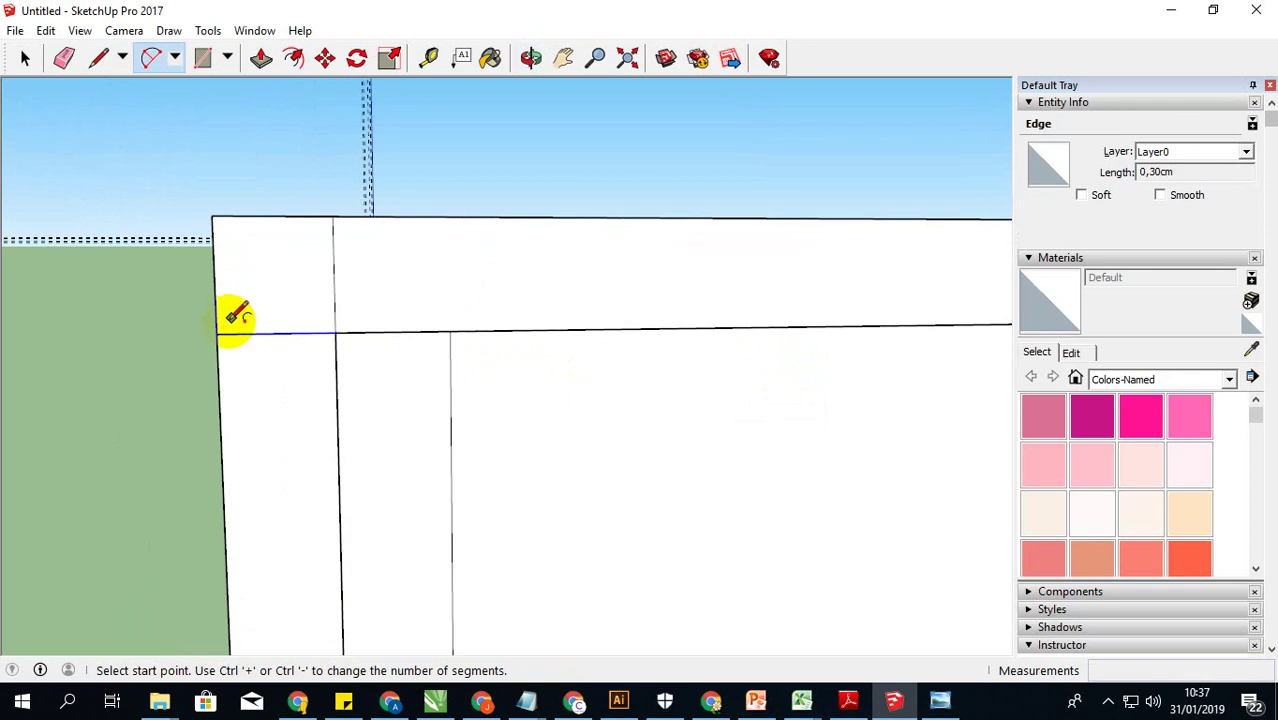
click(216, 333)
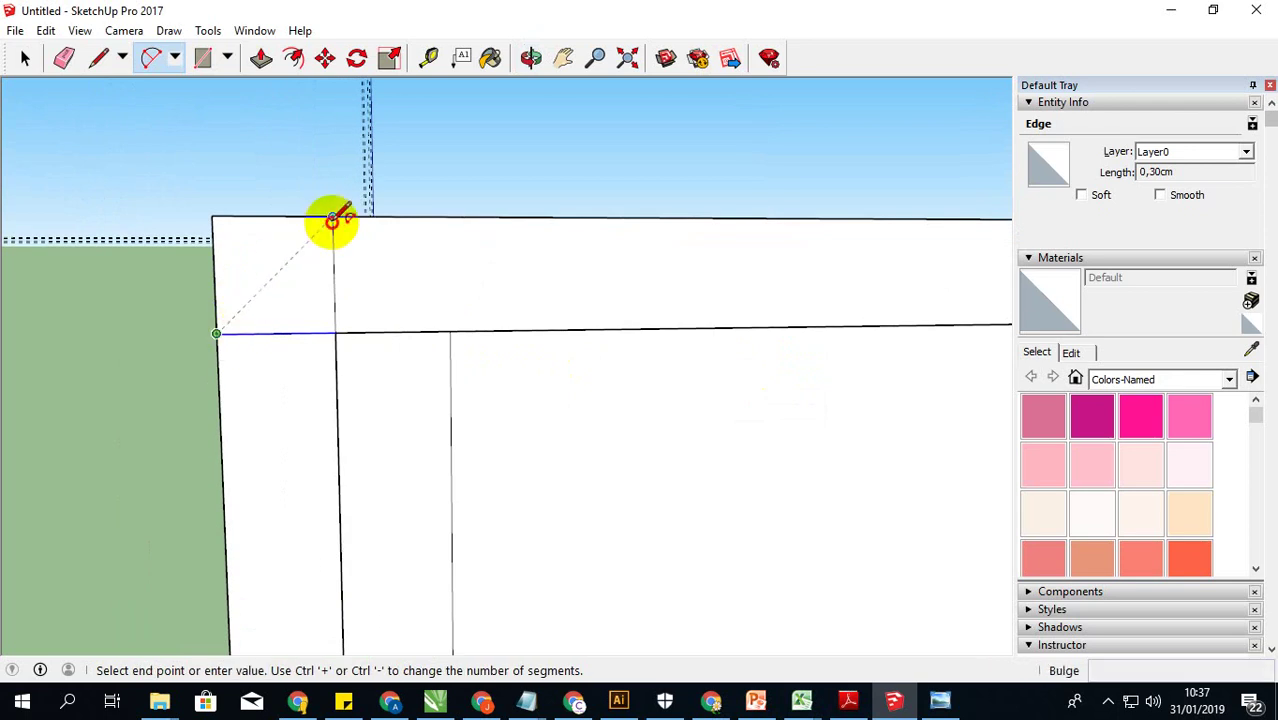
click(332, 217)
click(270, 244)
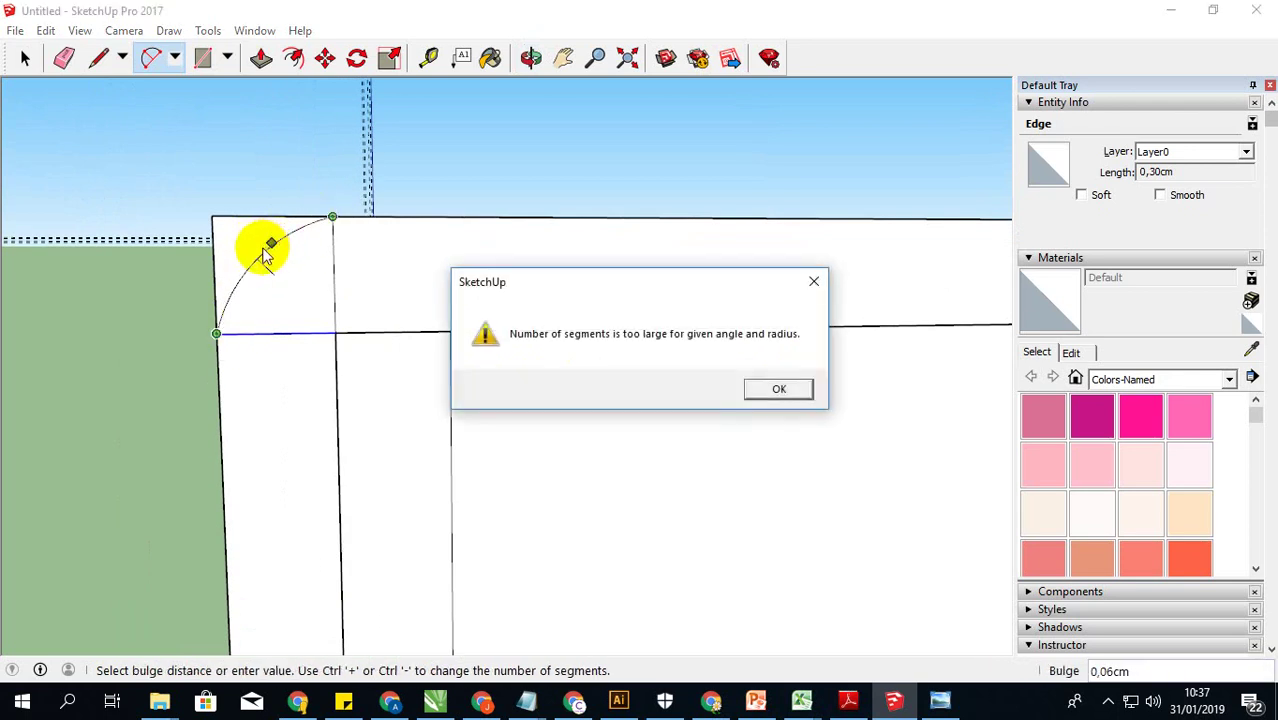
click(779, 390)
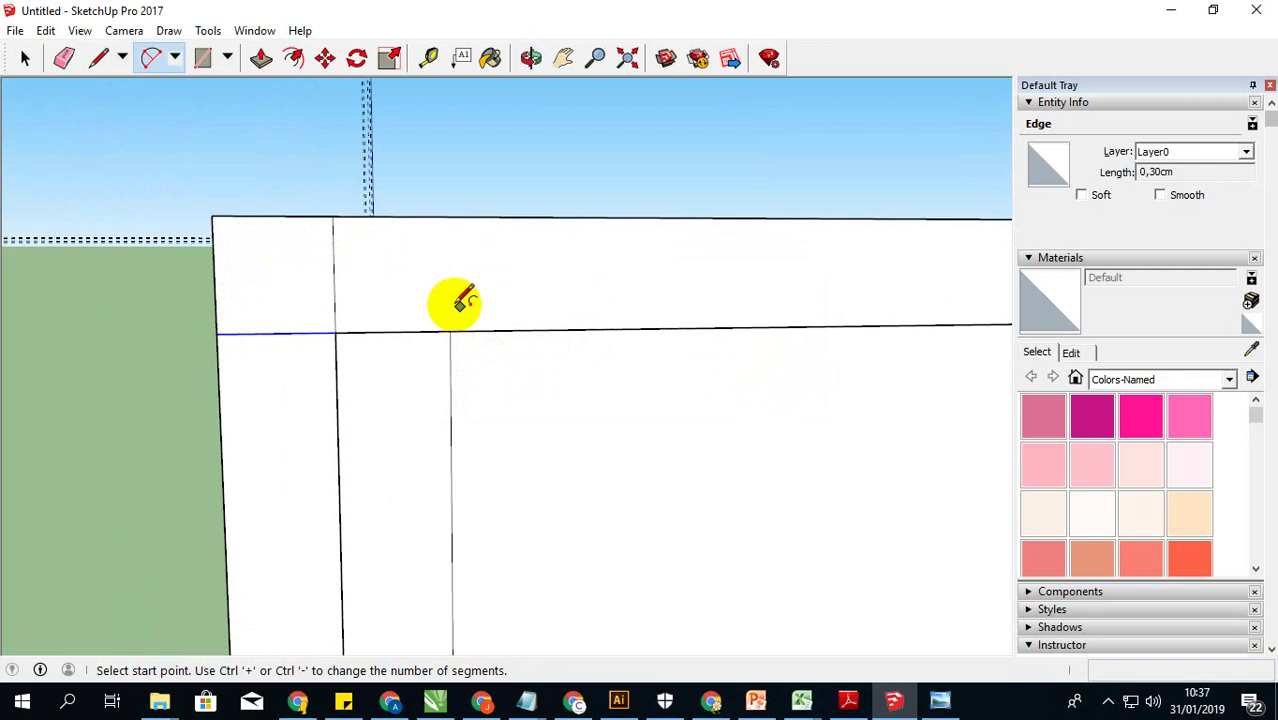
Step: Place the arc from the outer side edge to the top edge, rounding the ledge corner
click(216, 333)
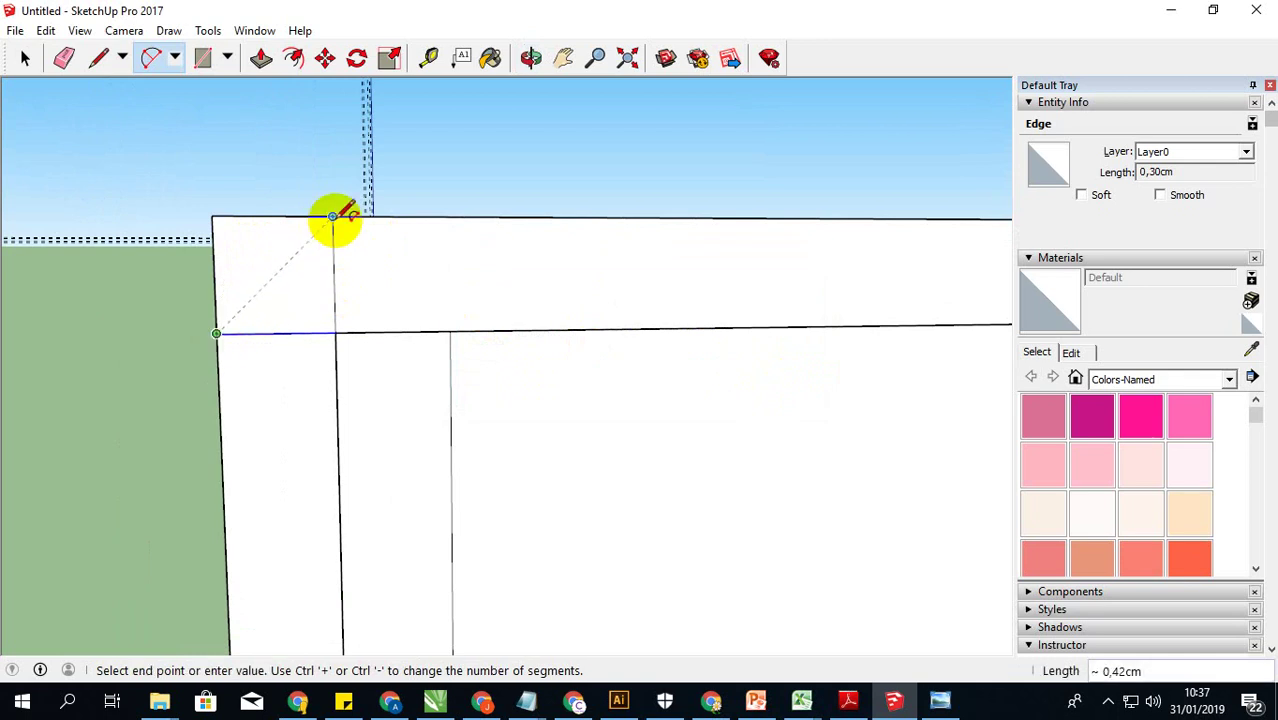
click(332, 216)
click(272, 215)
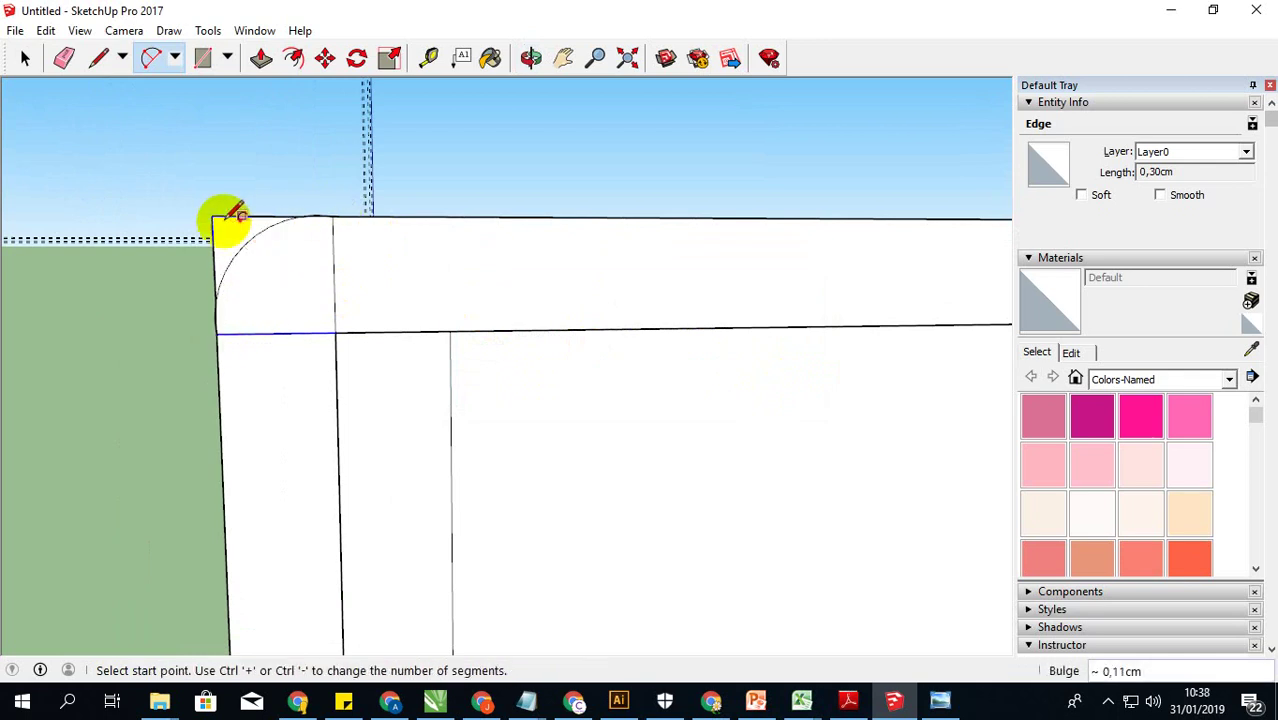
click(25, 57)
mouse_move(300, 320)
middle_down()
mouse_move(508, 300)
mouse_move(326, 318)
mouse_move(409, 307)
middle_up()
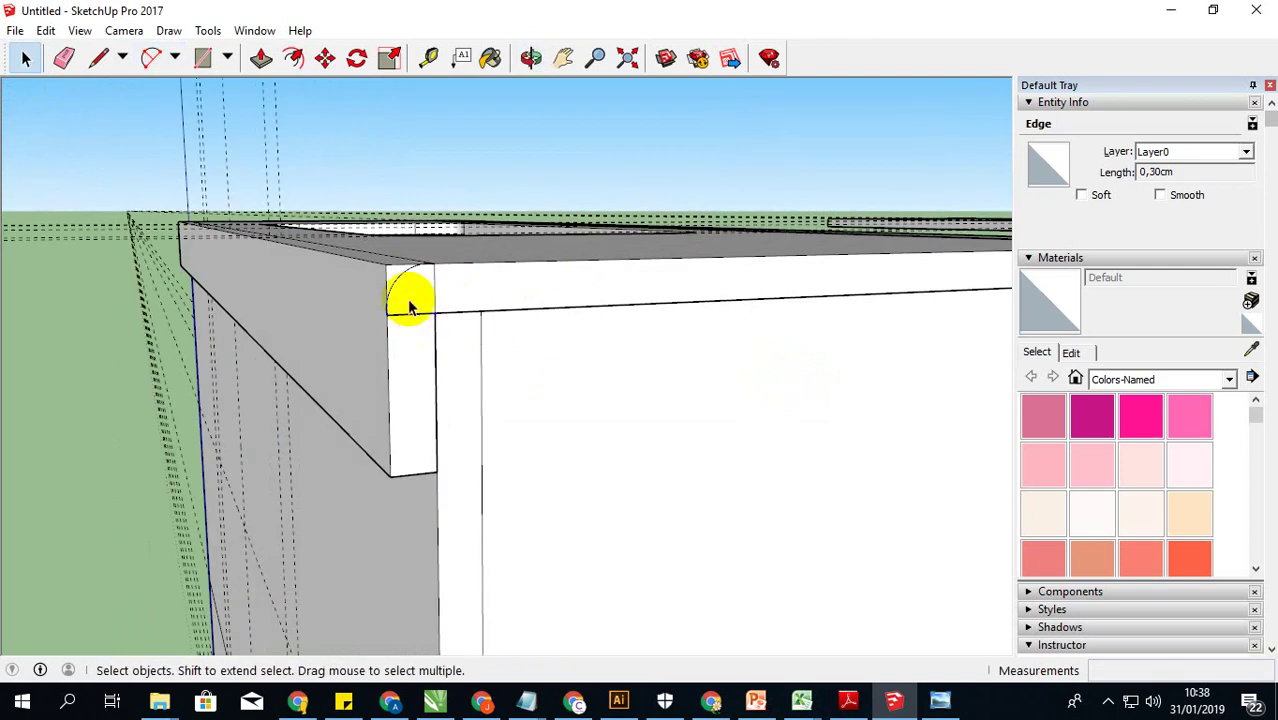
click(395, 282)
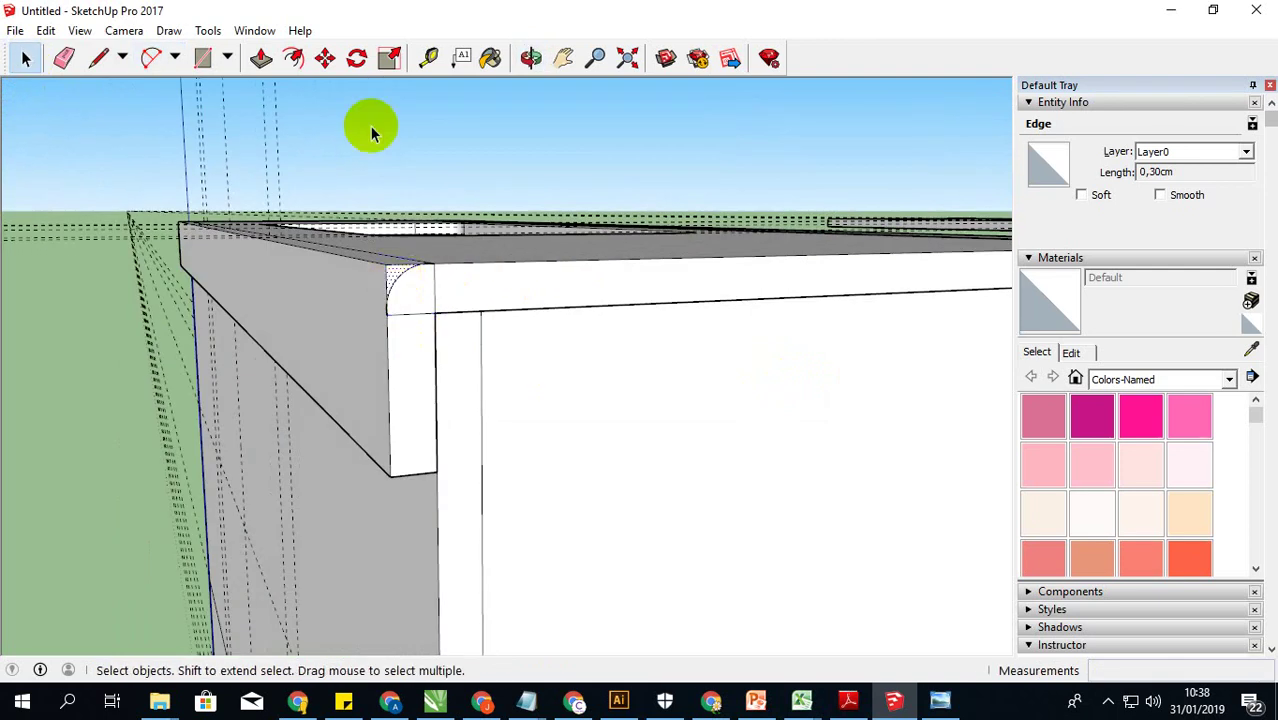
click(261, 57)
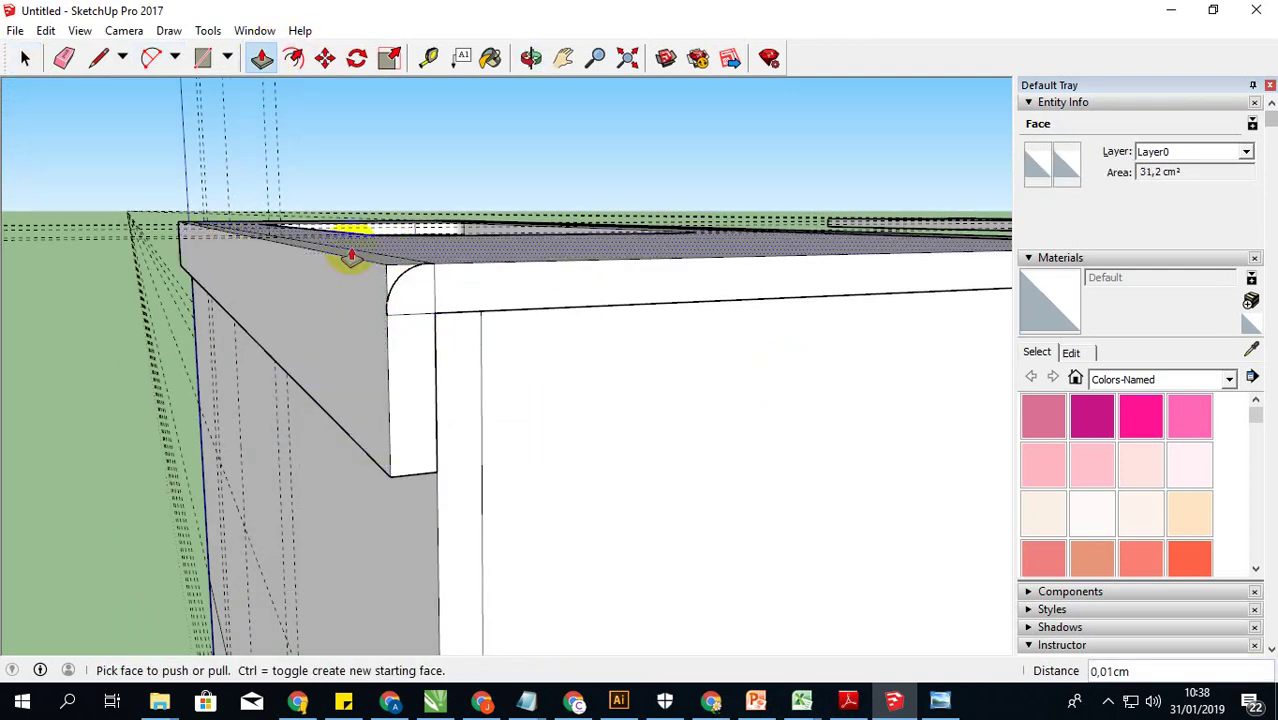
click(398, 278)
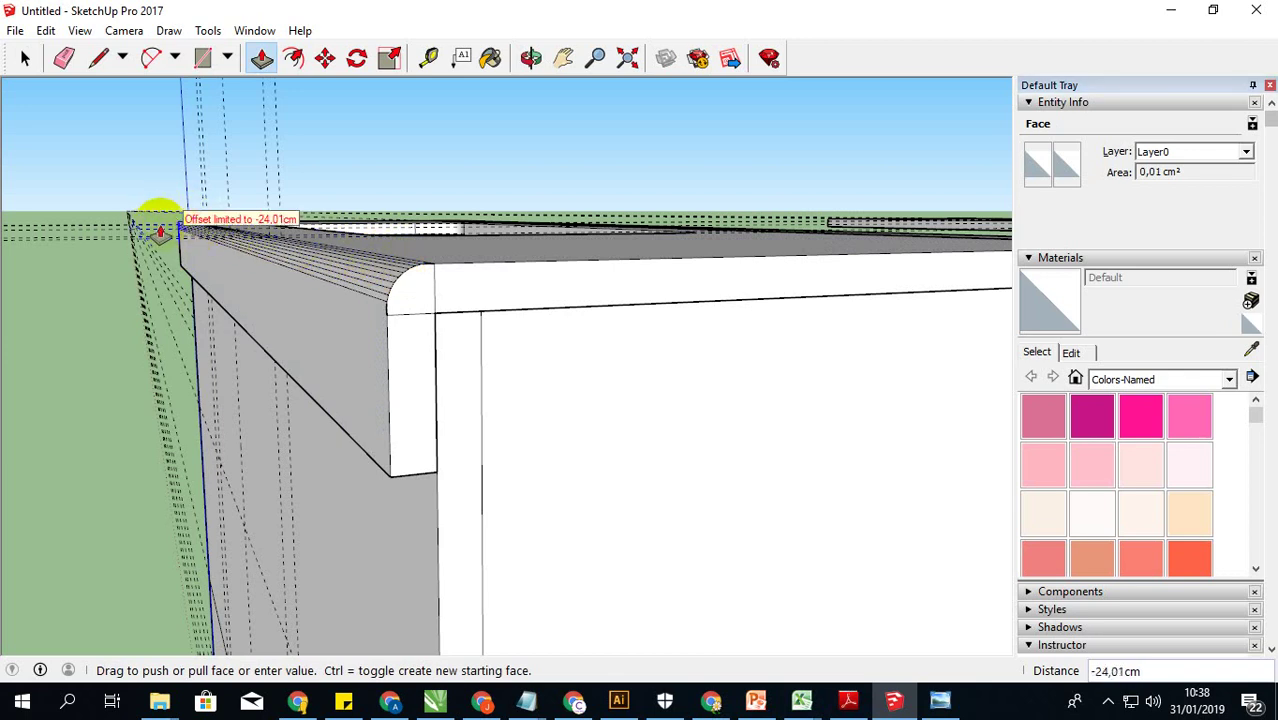
click(160, 232)
mouse_move(140, 300)
middle_down()
mouse_move(385, 333)
mouse_move(313, 296)
mouse_move(371, 300)
mouse_move(494, 345)
mouse_move(297, 348)
middle_up()
scroll(296, 350, up, 3)
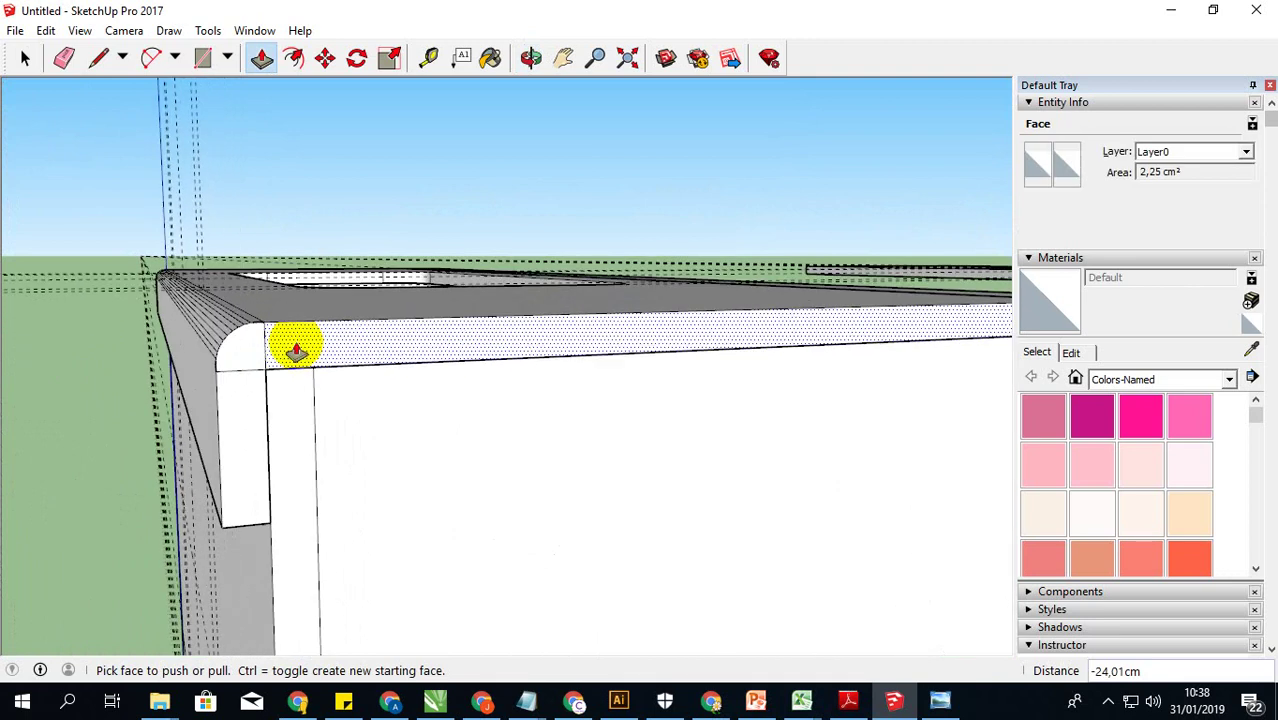
click(25, 57)
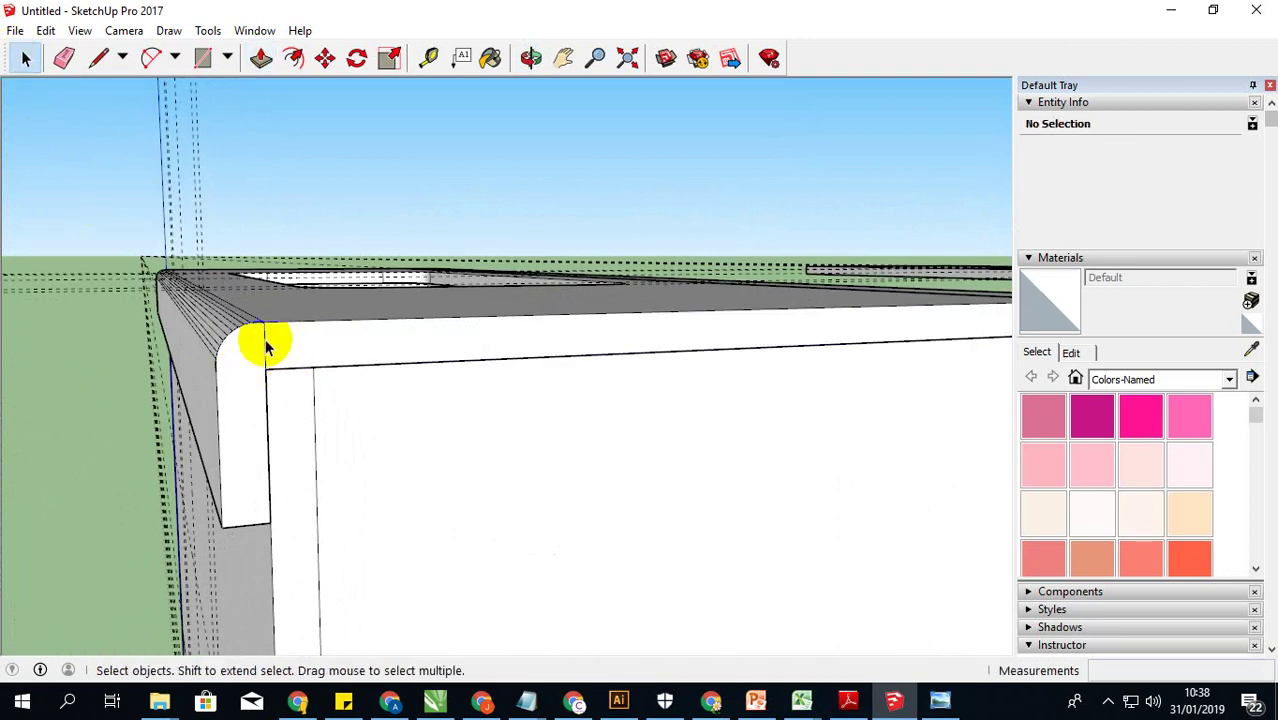
Step: Orbit and zoom around the box to inspect its front, top and underside
scroll(325, 399, down, 3)
scroll(328, 362, down, 2)
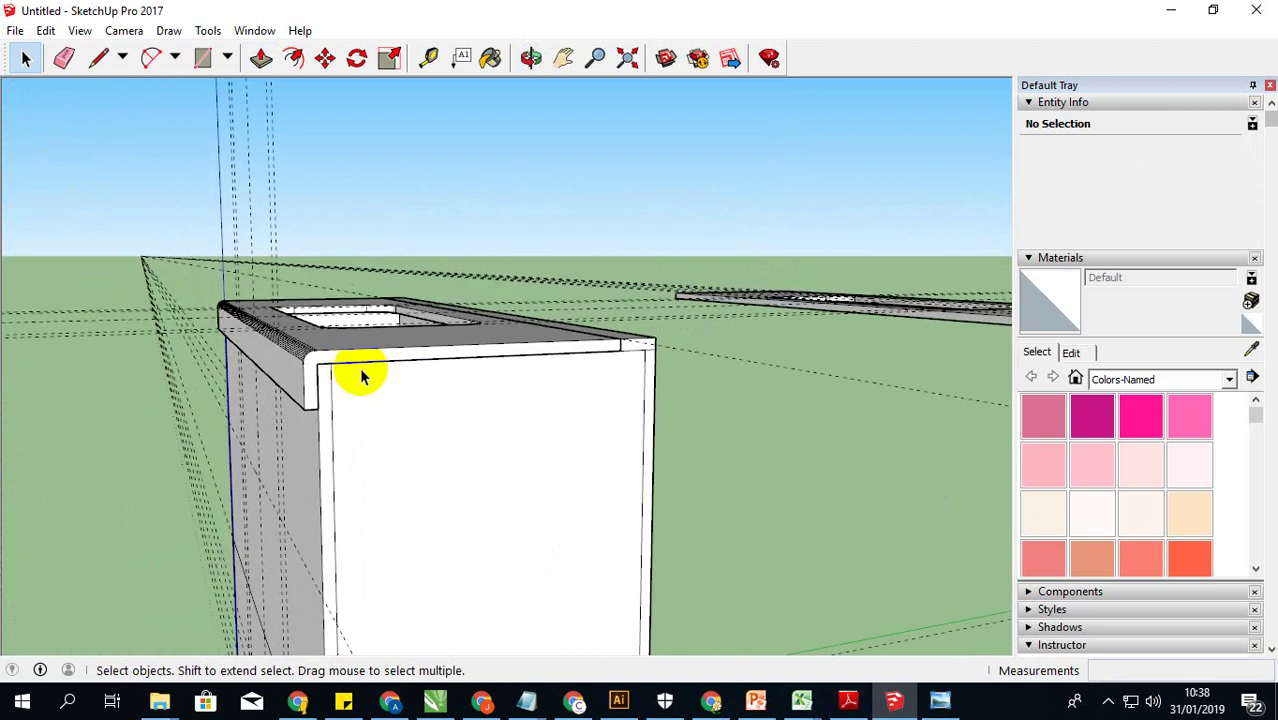
mouse_move(362, 371)
middle_down()
mouse_move(558, 415)
mouse_move(574, 371)
mouse_move(639, 454)
middle_up()
scroll(574, 371, down, 2)
scroll(556, 385, down, 2)
scroll(481, 457, down, 2)
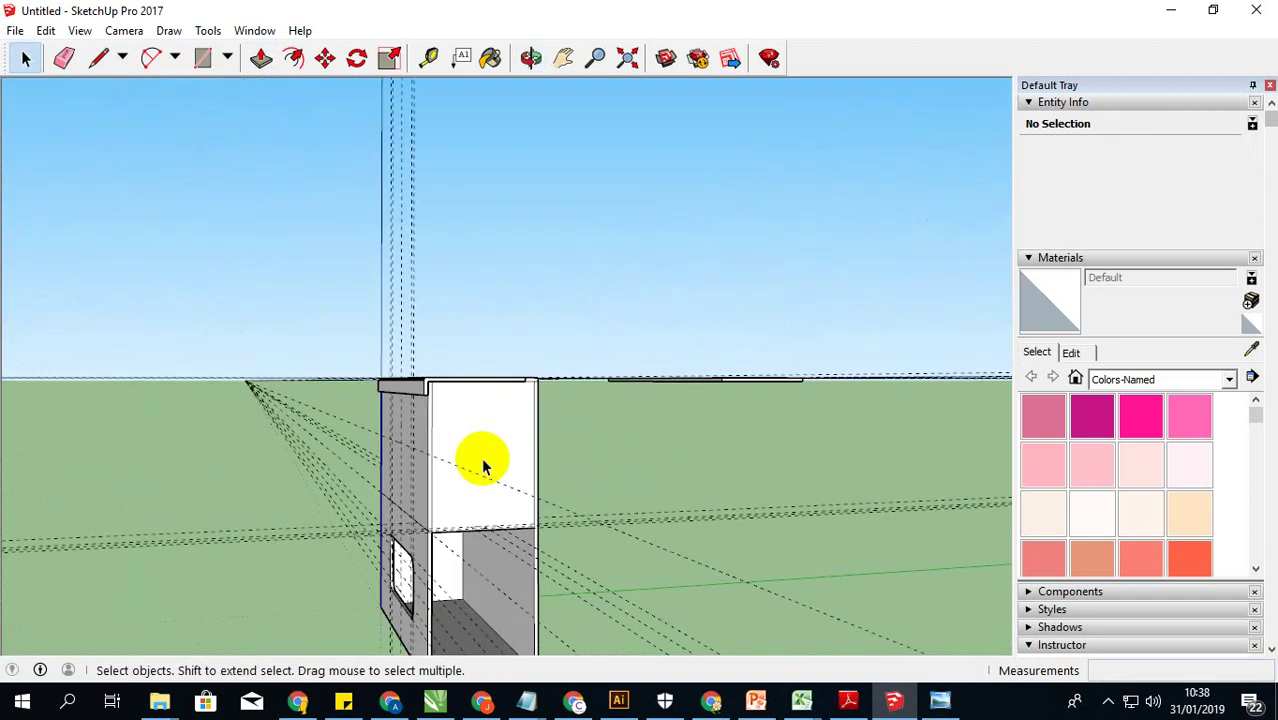
mouse_move(333, 457)
middle_down()
mouse_move(618, 490)
mouse_move(713, 450)
mouse_move(596, 478)
mouse_move(608, 491)
mouse_move(442, 508)
middle_up()
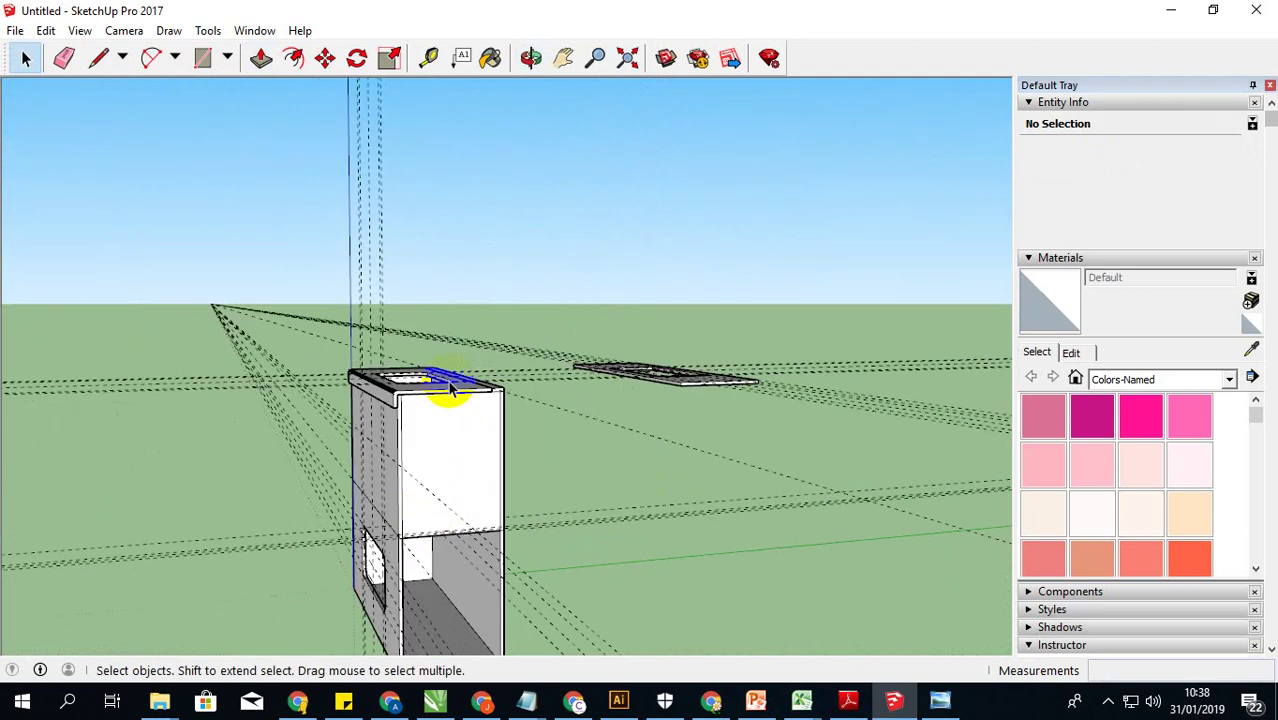
scroll(460, 377, up, 1)
mouse_move(460, 377)
middle_down()
mouse_move(442, 386)
mouse_move(394, 523)
mouse_move(430, 378)
mouse_move(362, 448)
mouse_move(399, 362)
mouse_move(587, 419)
mouse_move(530, 419)
middle_up()
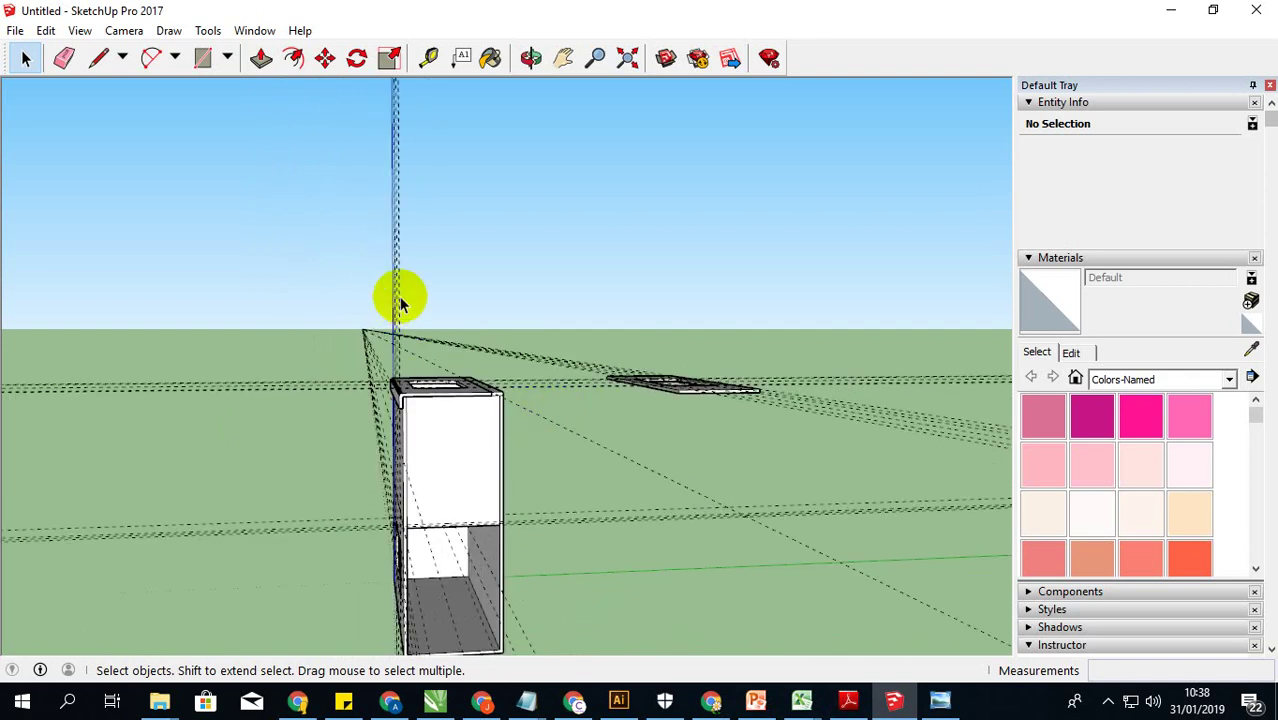
scroll(408, 292, up, 2)
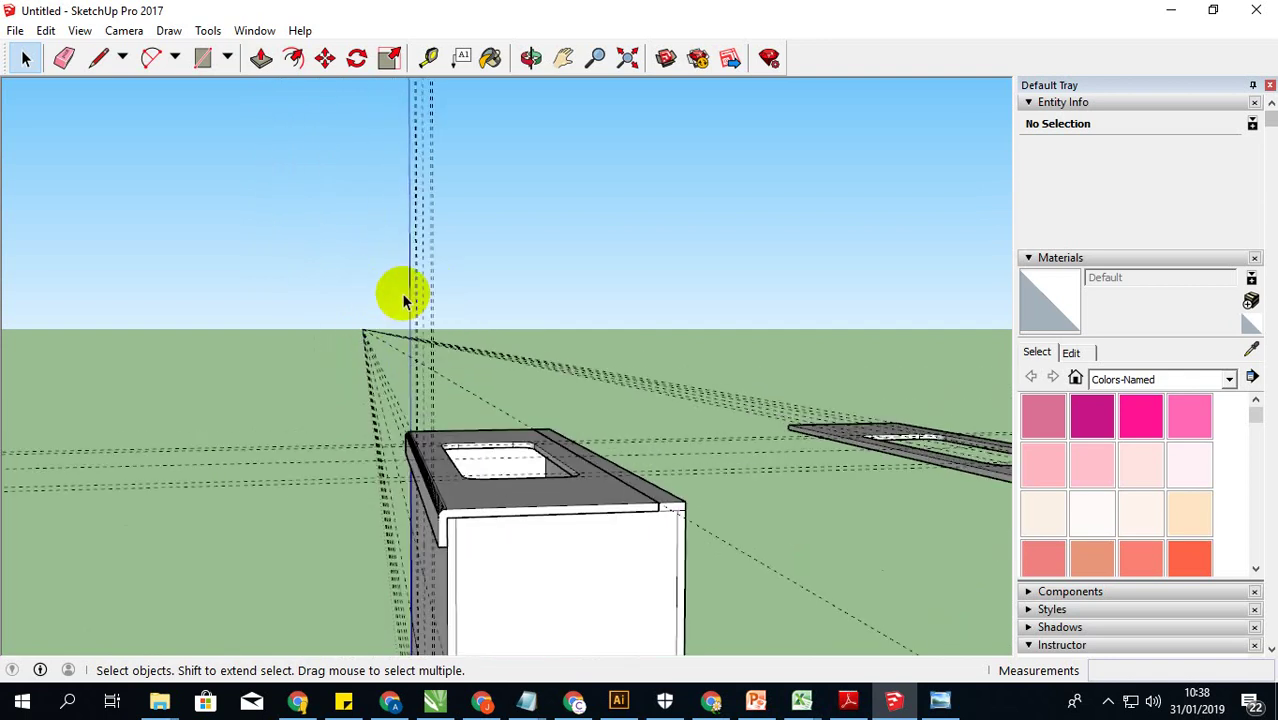
scroll(450, 300, up, 2)
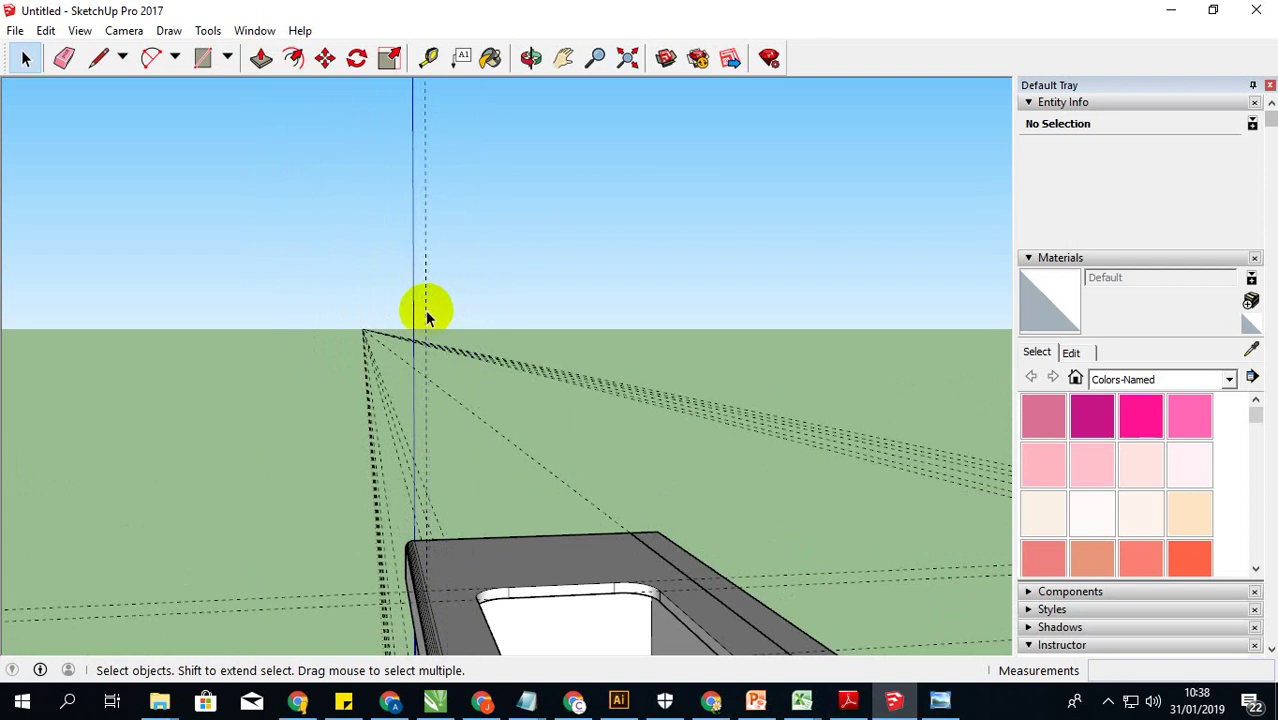
scroll(448, 424, down, 3)
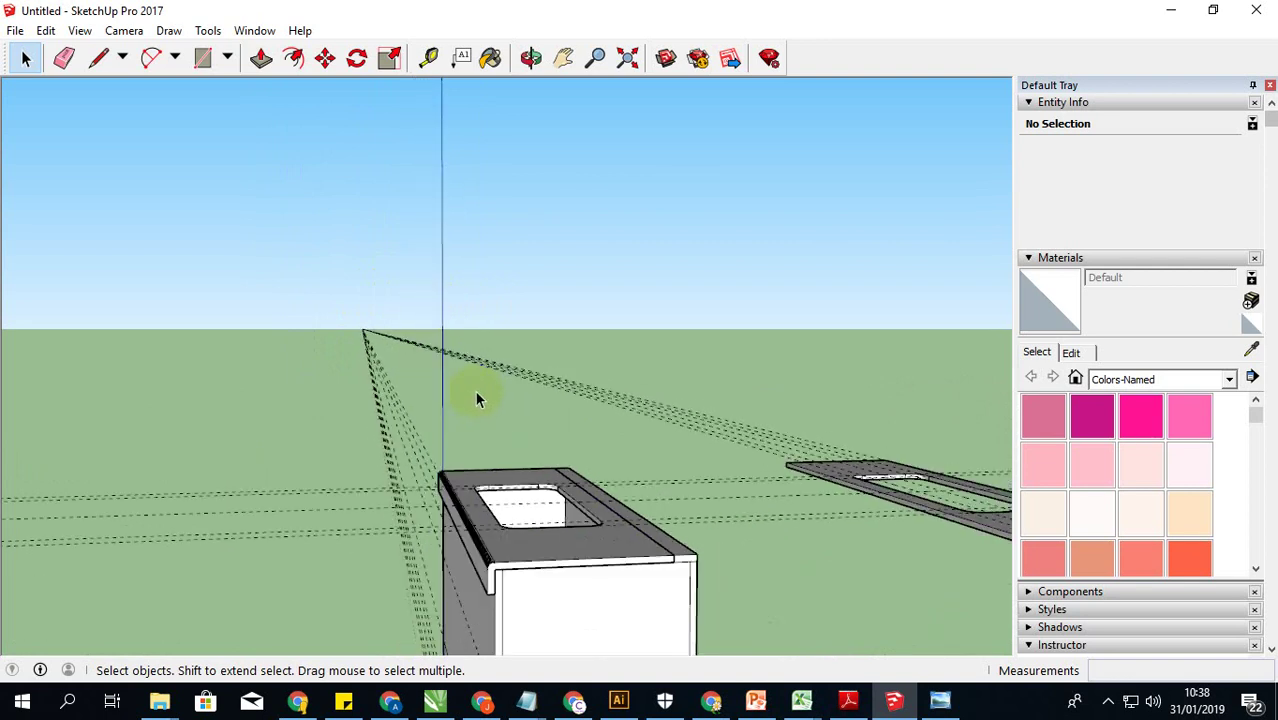
mouse_move(476, 392)
middle_down()
mouse_move(562, 509)
mouse_move(265, 598)
middle_up()
scroll(264, 598, up, 1)
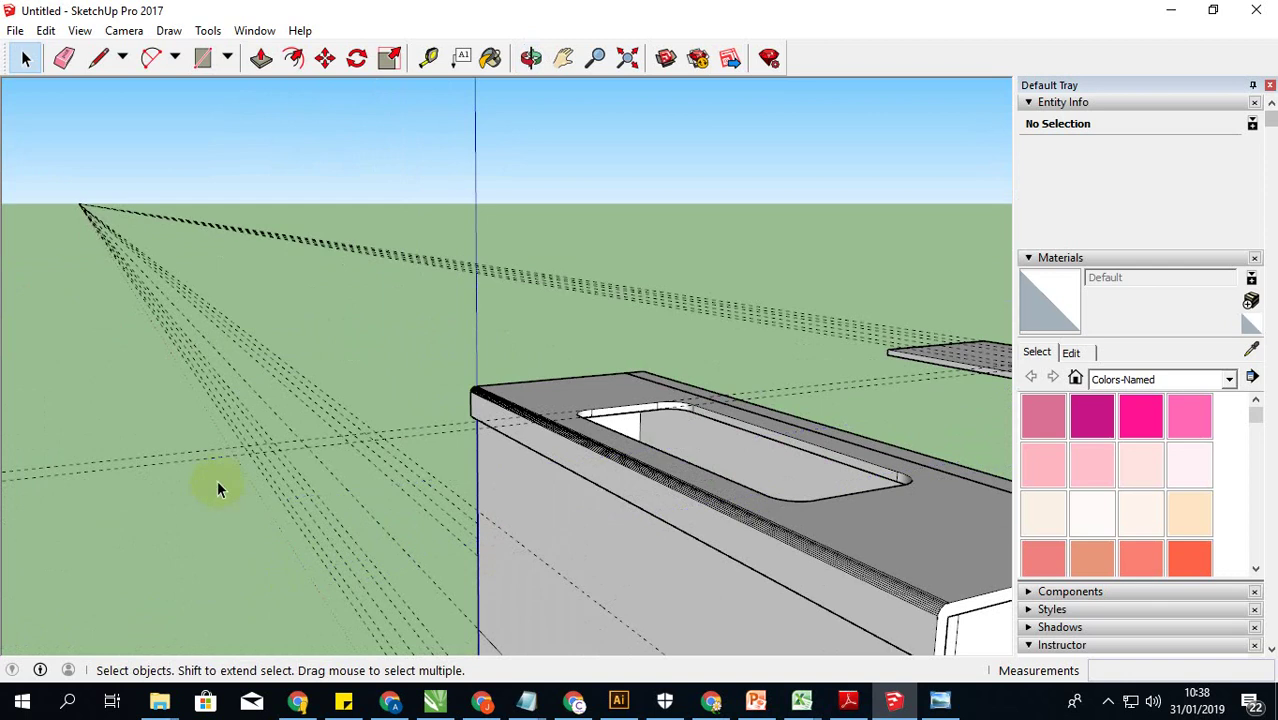
Step: Delete a stray guide line near the box and select another guide beside it
click(272, 450)
key(Delete)
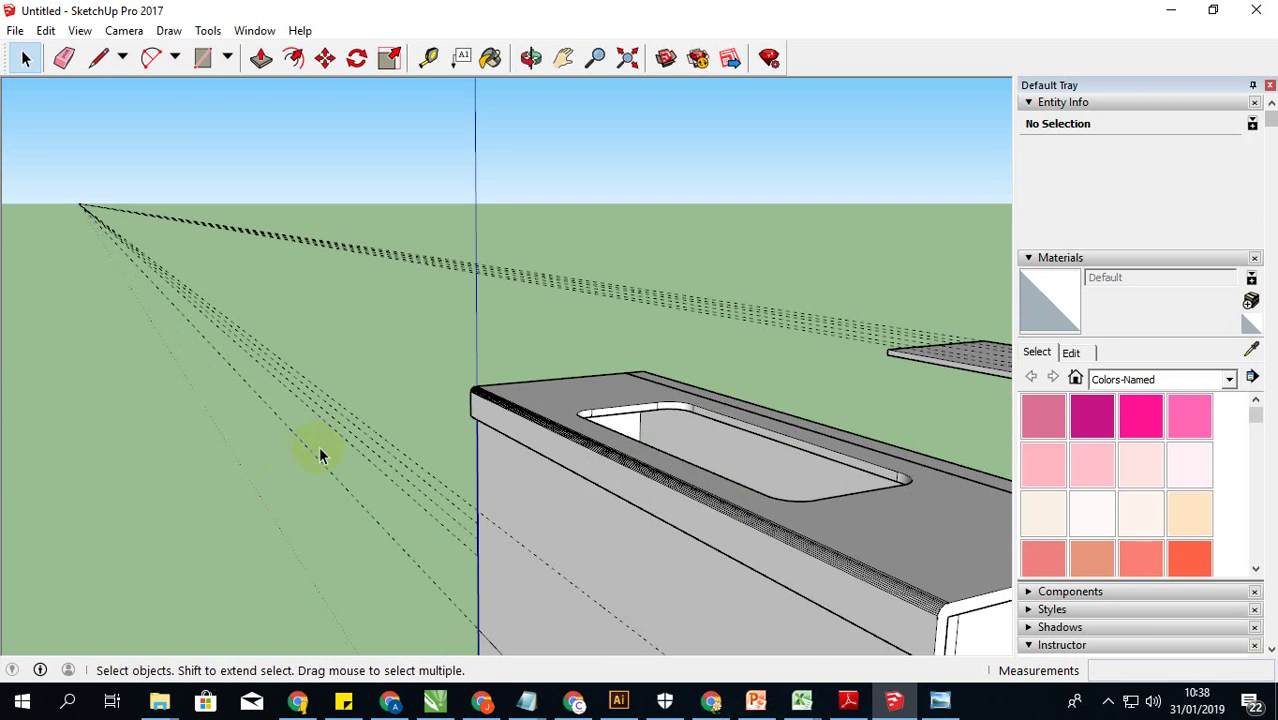
click(370, 425)
scroll(346, 440, down, 2)
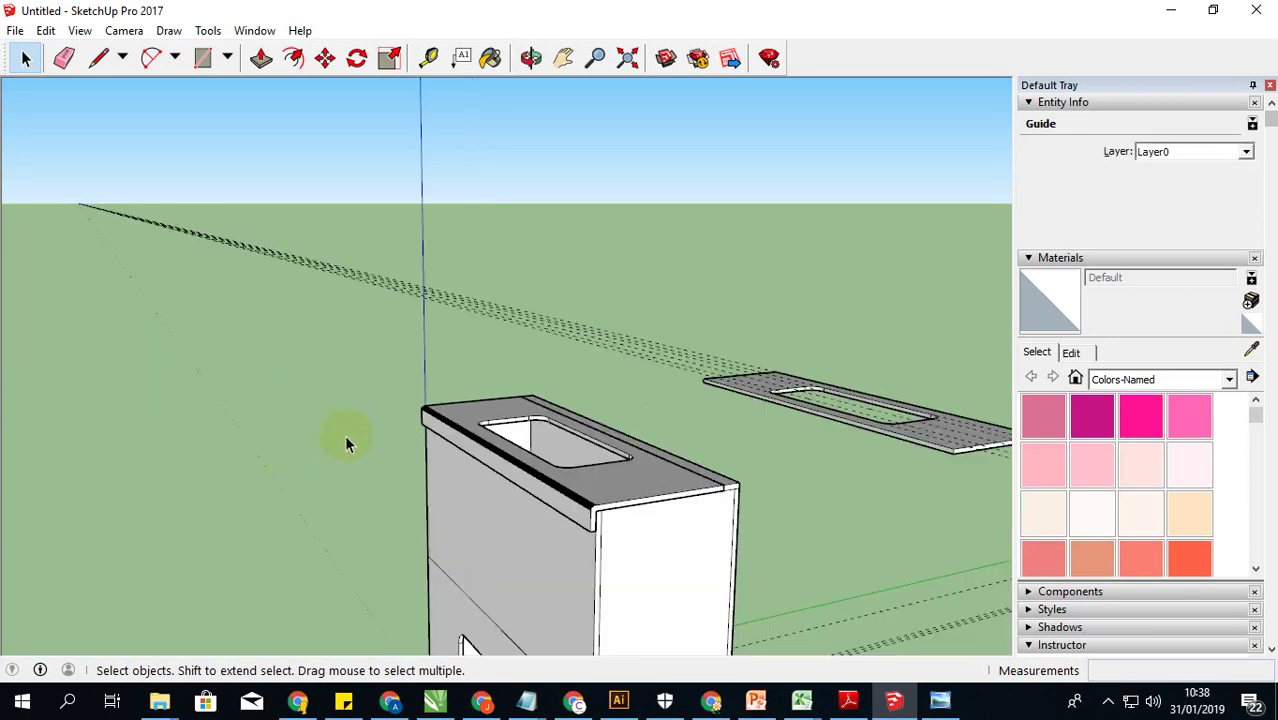
middle_drag(346, 440, 470, 390)
Step: Orbit toward the box's front end and window-select all the box top geometry
scroll(442, 356, up, 2)
scroll(437, 359, down, 2)
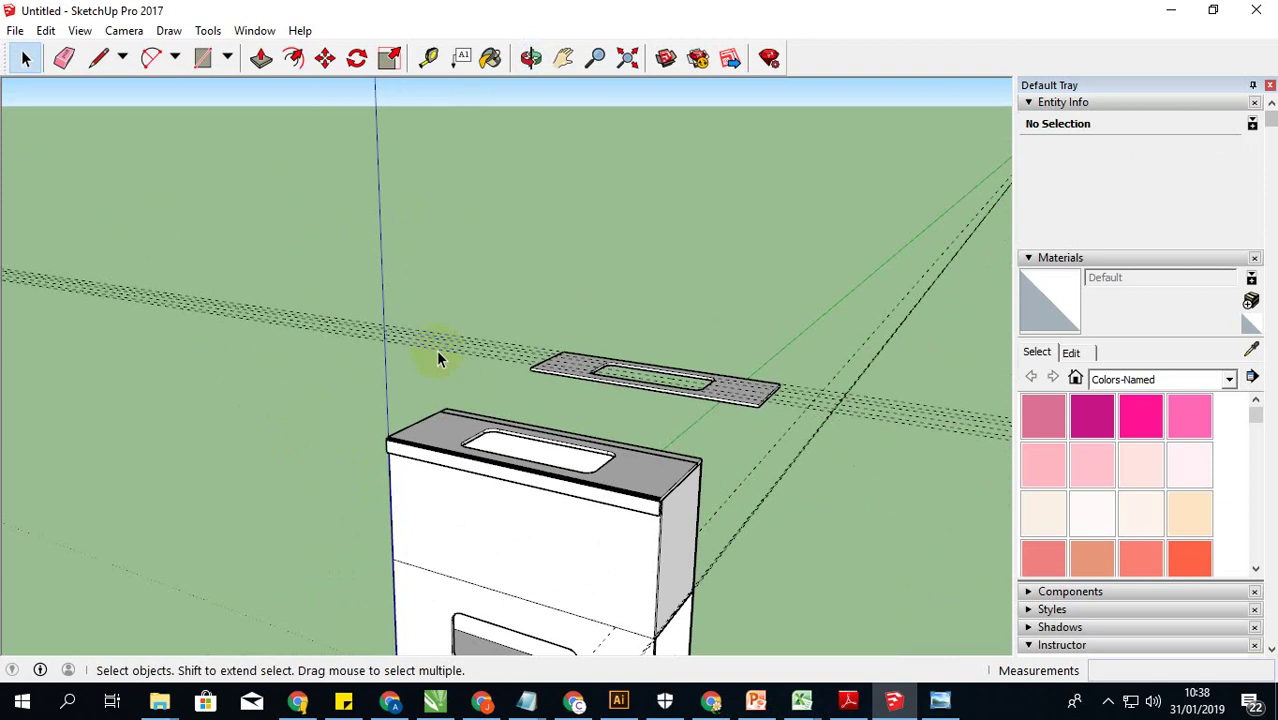
scroll(490, 410, down, 2)
scroll(505, 556, up, 3)
scroll(451, 565, up, 3)
scroll(403, 549, up, 2)
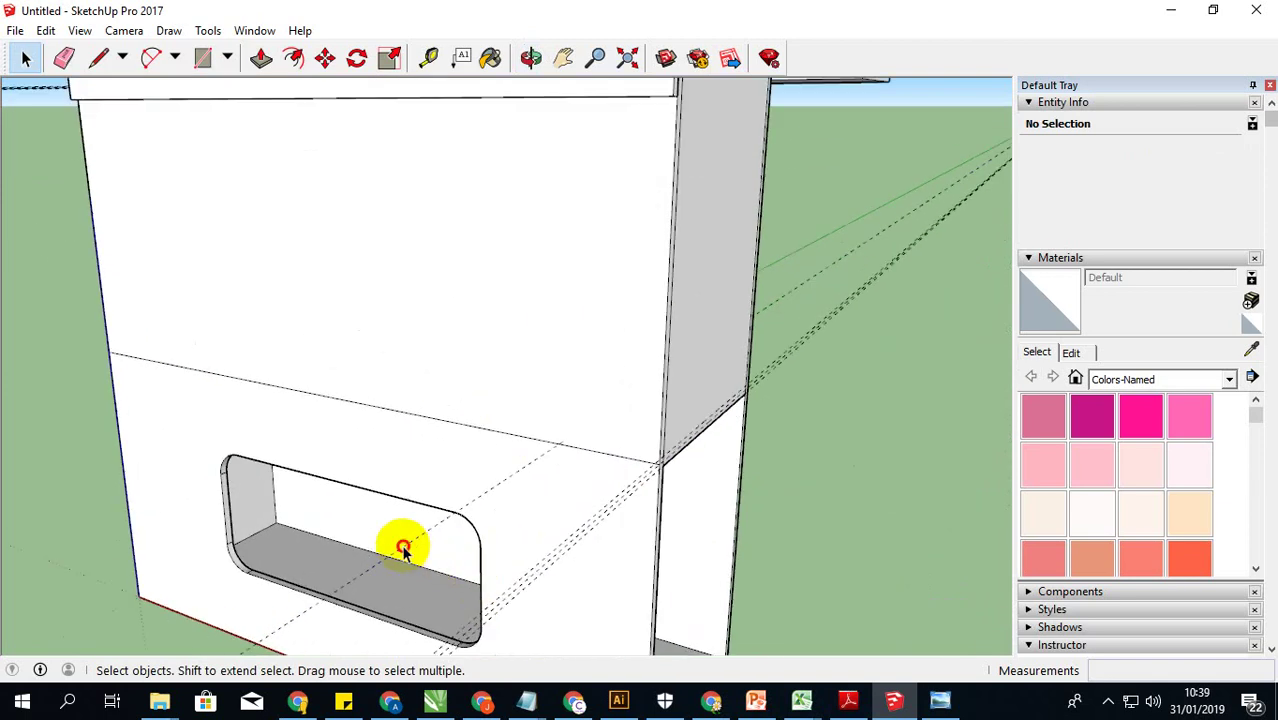
middle_drag(581, 570, 458, 456)
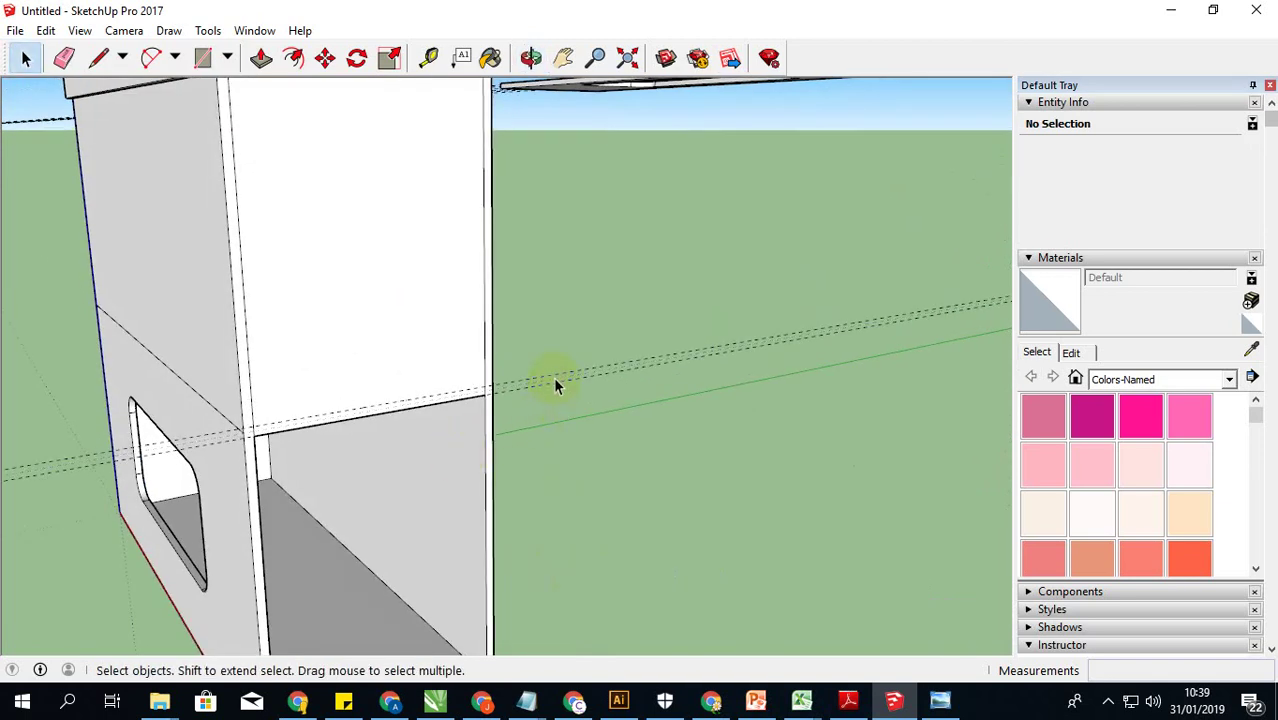
scroll(566, 398, down, 5)
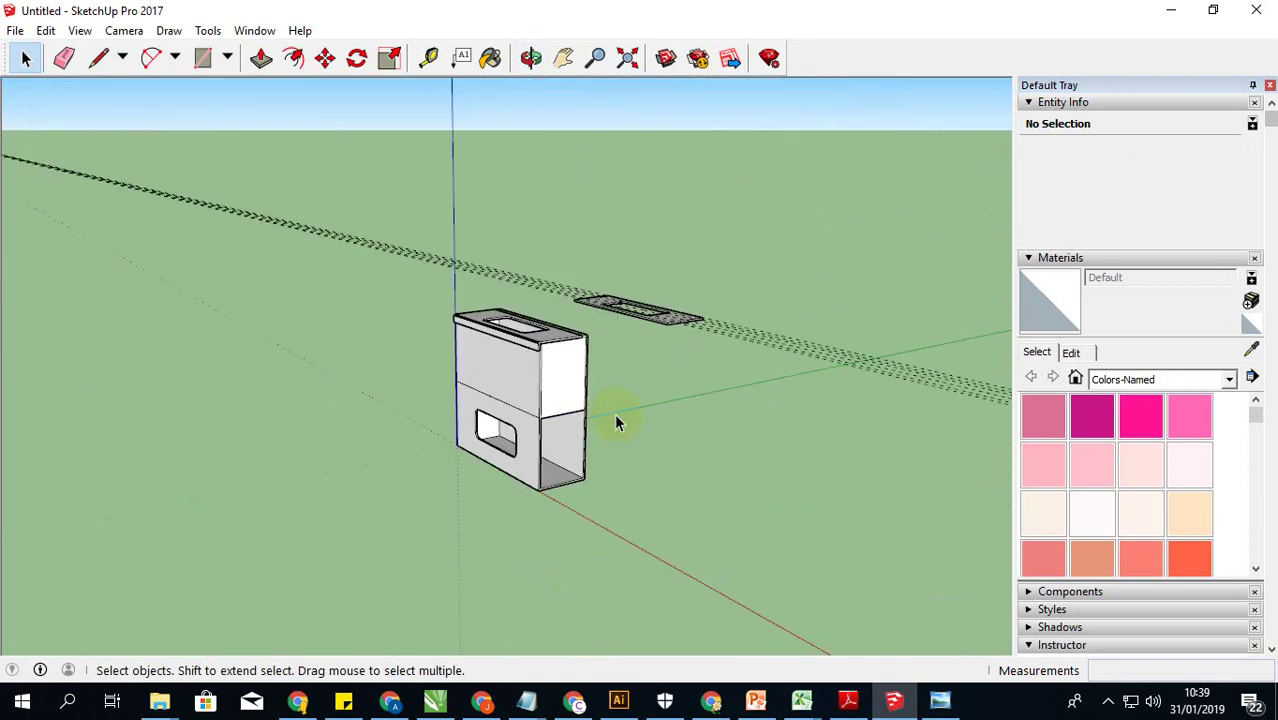
middle_drag(619, 419, 488, 491)
scroll(542, 337, up, 3)
mouse_move(542, 337)
middle_down()
mouse_move(793, 465)
mouse_move(608, 379)
middle_up()
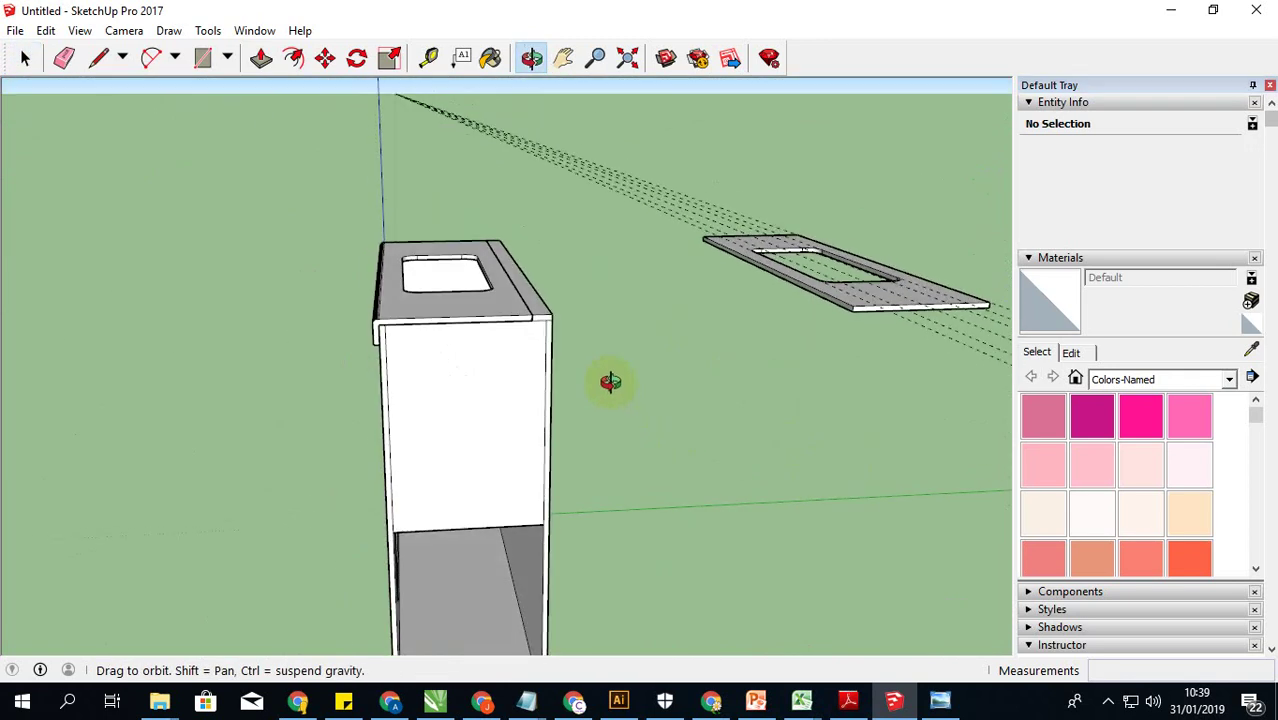
scroll(471, 313, up, 2)
drag(212, 142, 580, 375)
Step: Turn the selected box top geometry into a group
right_click(510, 325)
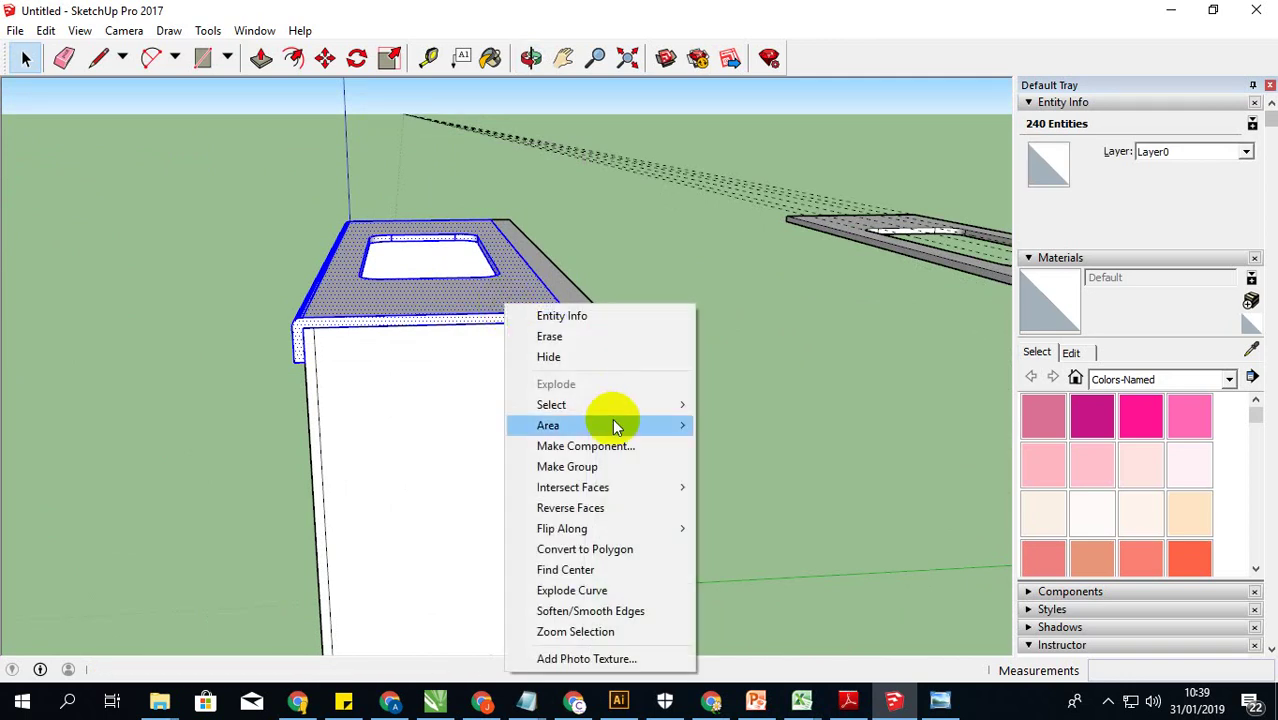
click(570, 465)
mouse_move(810, 454)
middle_down()
mouse_move(790, 419)
mouse_move(471, 214)
mouse_move(642, 357)
mouse_move(742, 365)
mouse_move(556, 243)
middle_up()
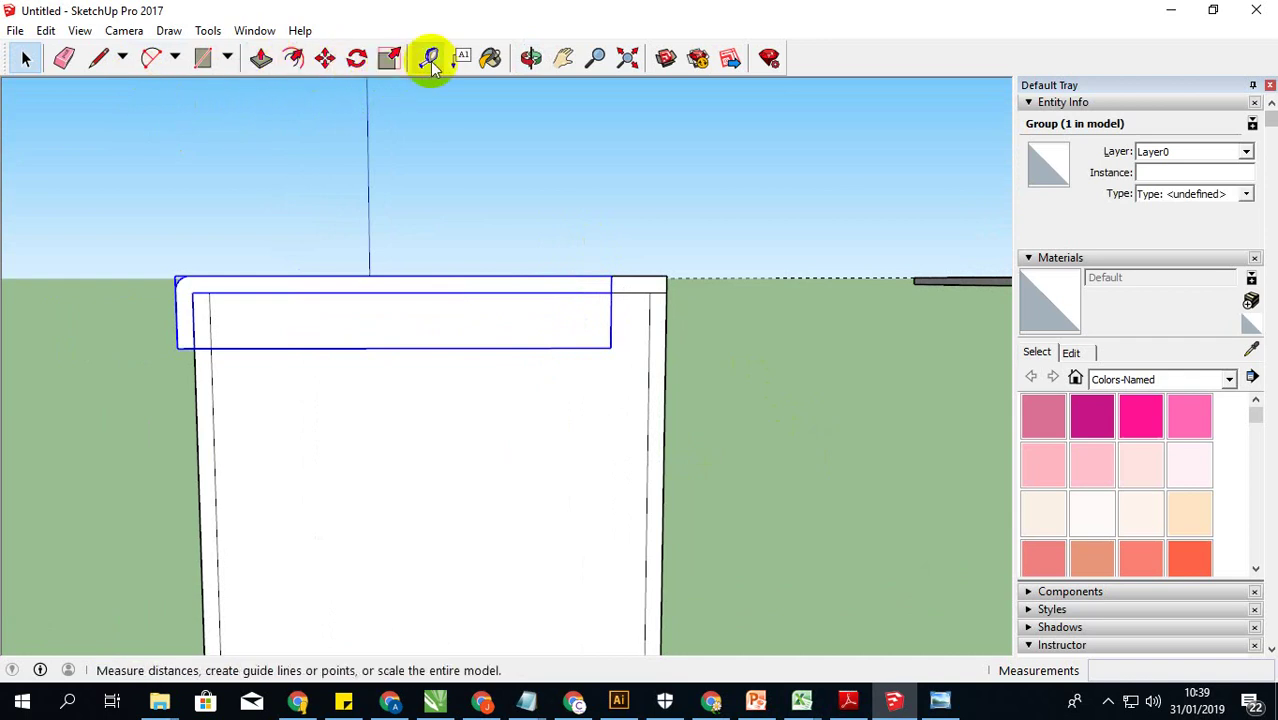
Step: Rotate the lid group up about its right corner so it tilts open like a hinge
click(358, 60)
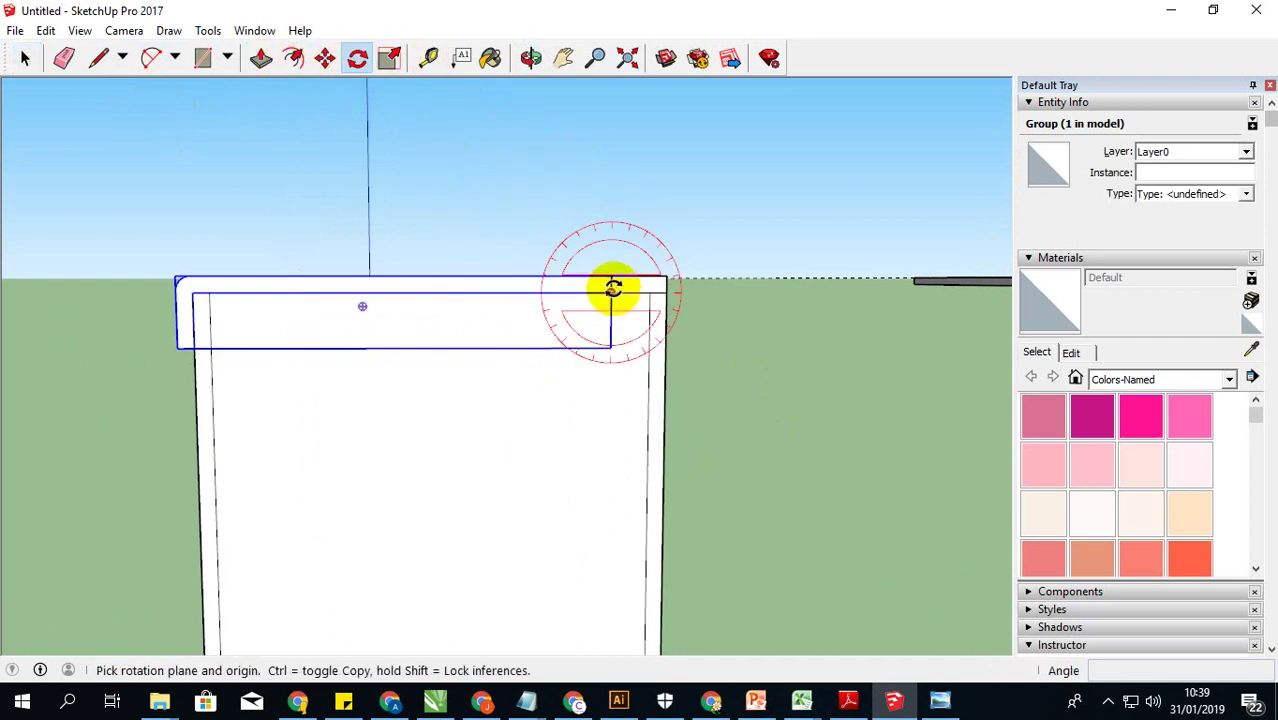
drag(612, 292, 220, 300)
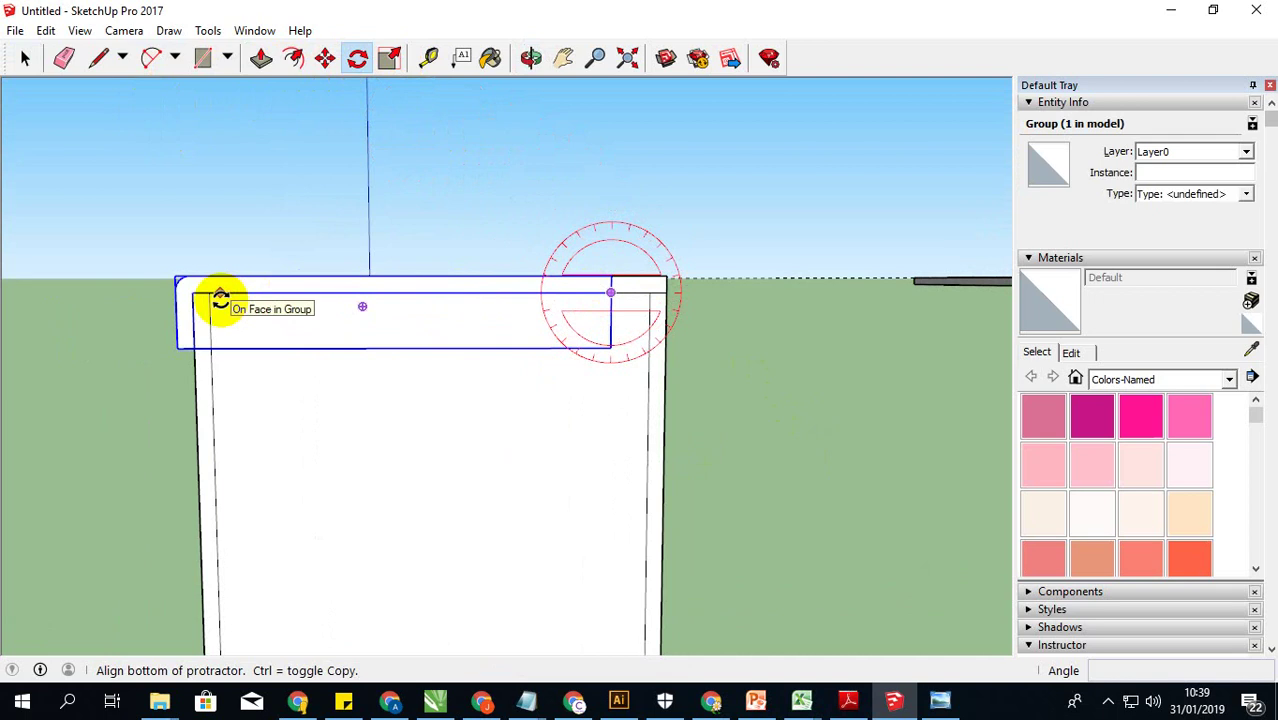
click(25, 58)
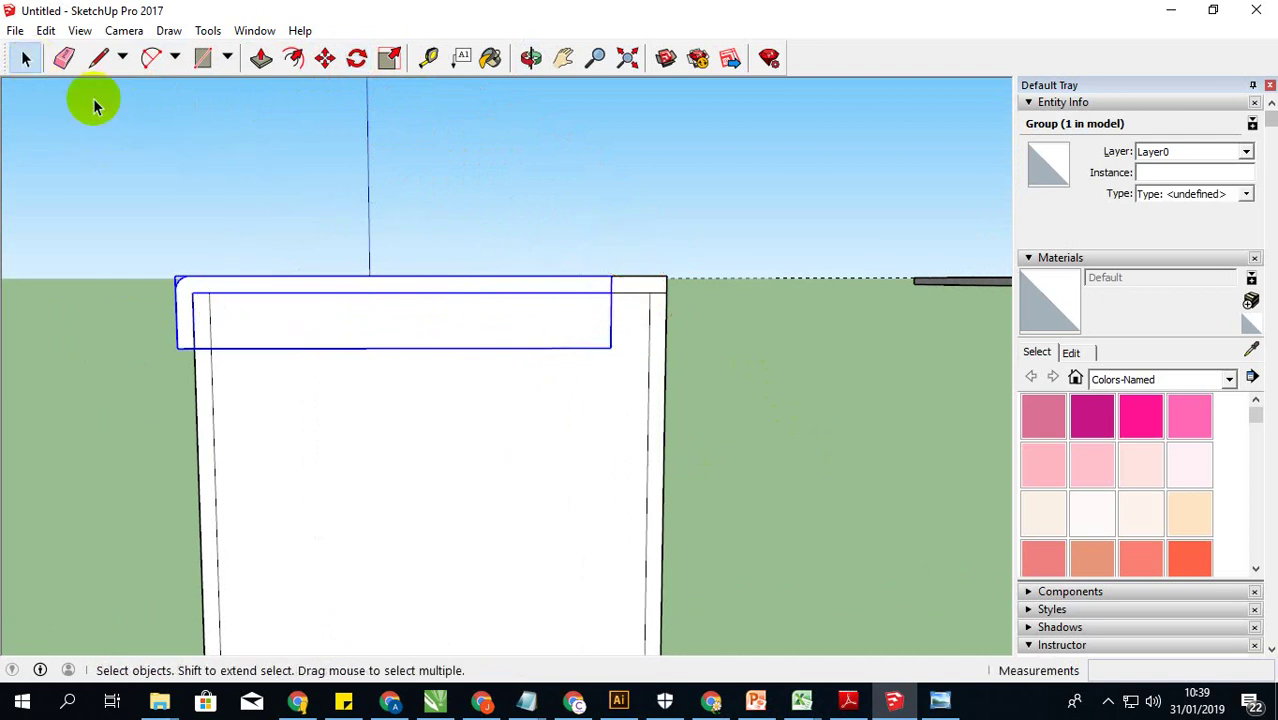
click(357, 58)
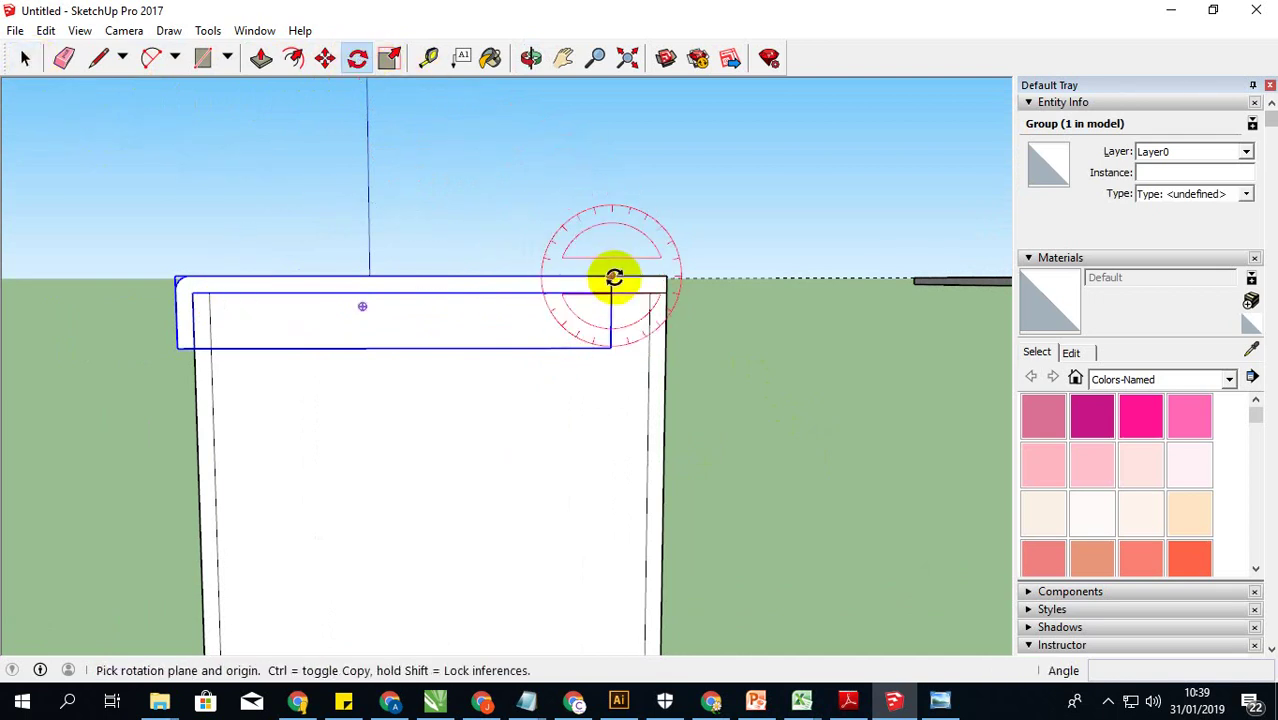
click(611, 276)
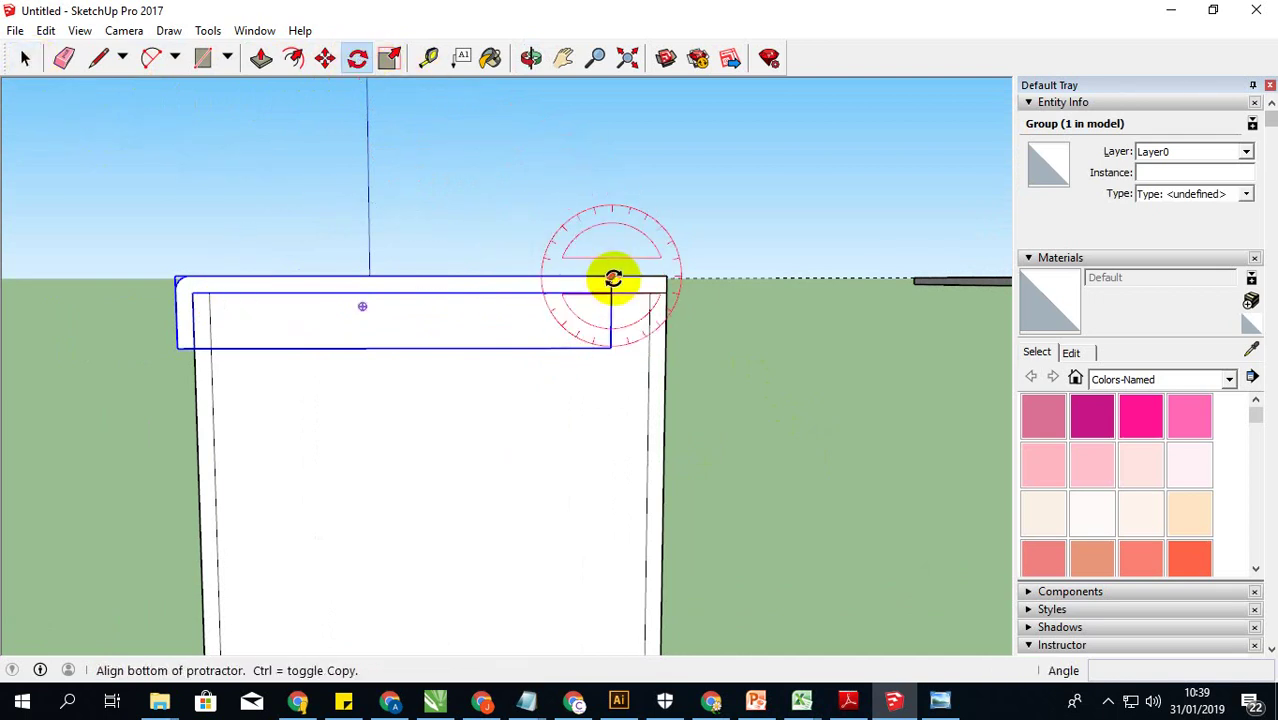
click(175, 274)
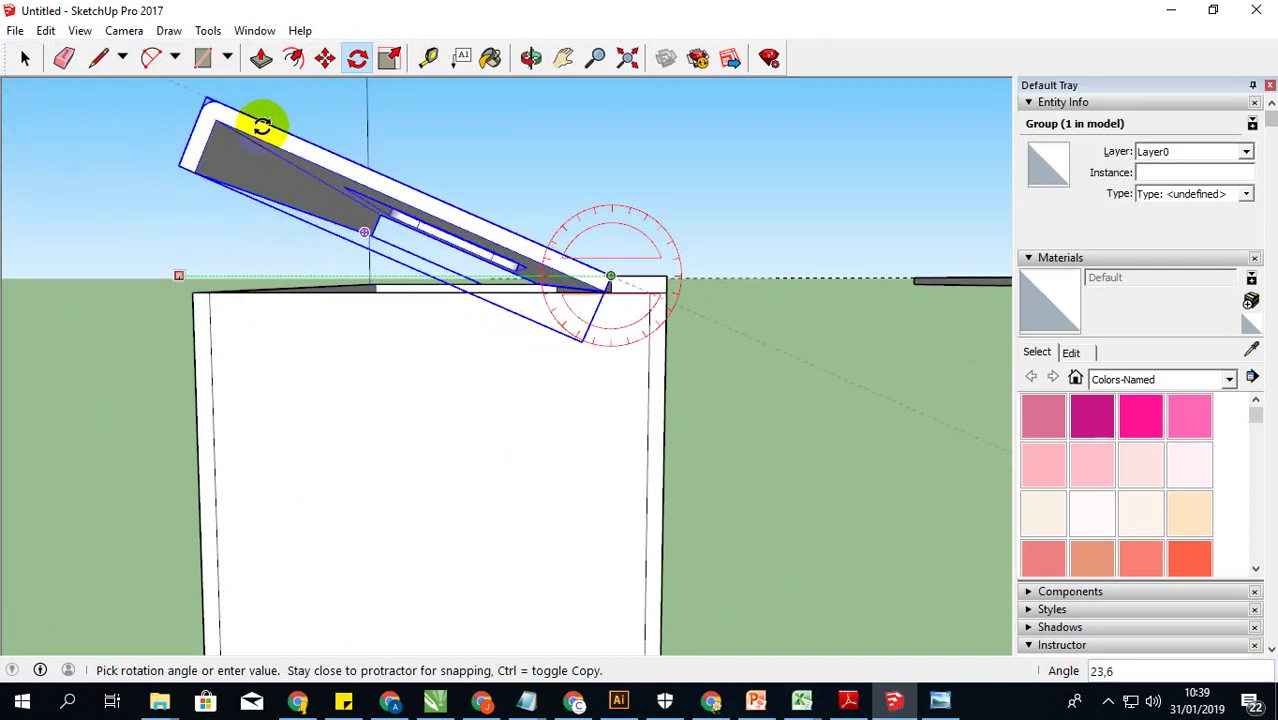
click(273, 118)
scroll(137, 105, down, 3)
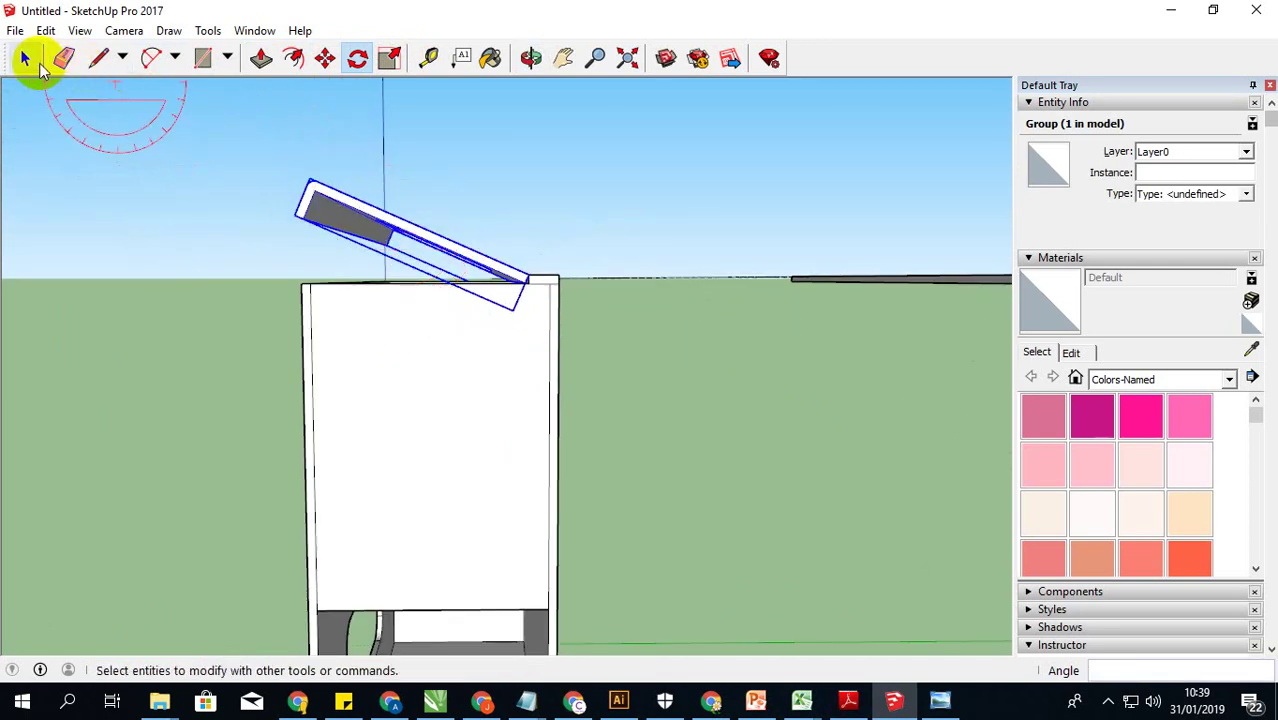
click(25, 57)
click(230, 275)
mouse_move(230, 275)
middle_down()
mouse_move(541, 370)
mouse_move(296, 296)
mouse_move(563, 474)
mouse_move(549, 449)
mouse_move(426, 572)
mouse_move(476, 420)
mouse_move(616, 346)
mouse_move(628, 314)
mouse_move(442, 308)
middle_up()
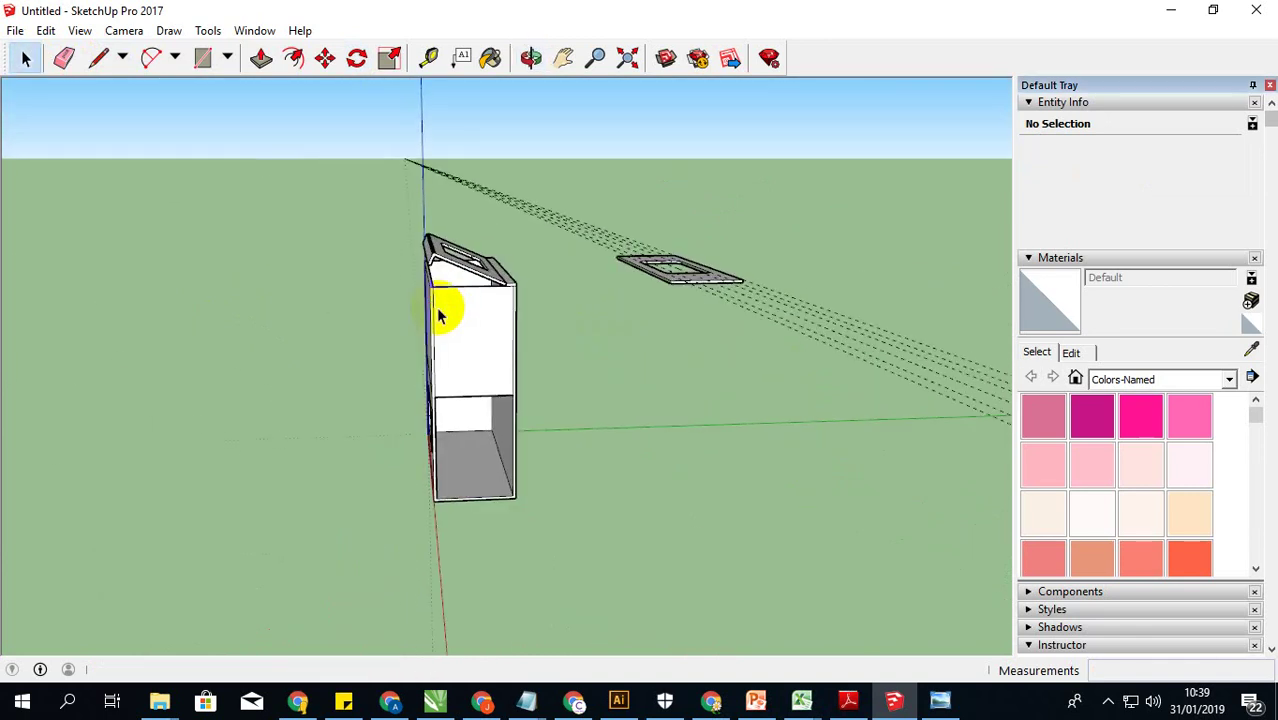
Step: Delete the stray frame beside the box and one dashed guide line
middle_drag(701, 365, 579, 365)
mouse_move(626, 214)
mouse_down()
mouse_move(633, 245)
mouse_move(765, 379)
mouse_up()
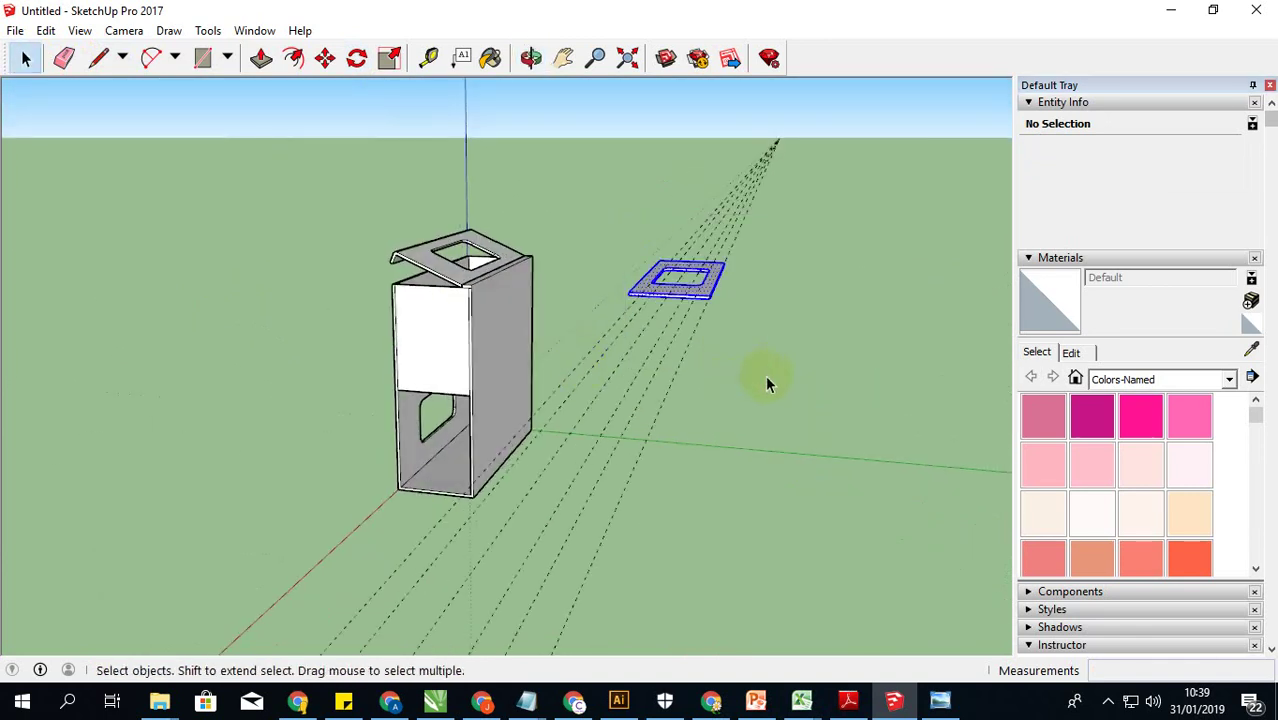
key(Delete)
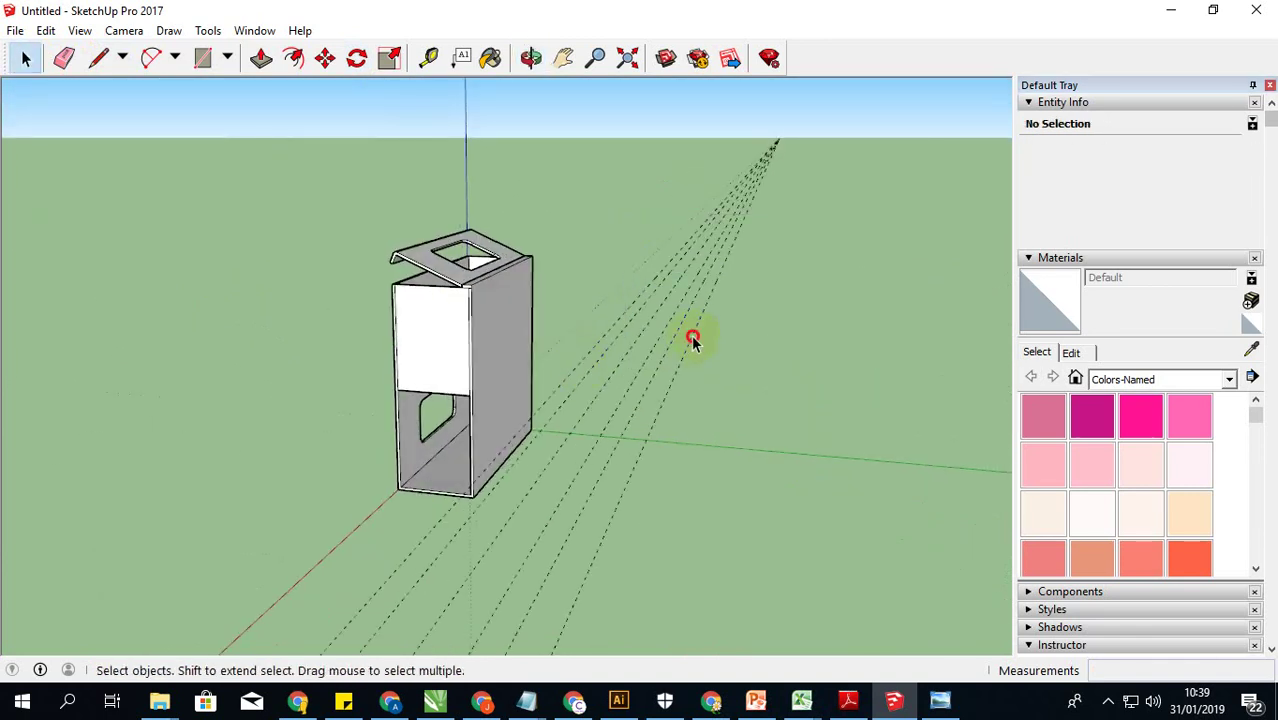
click(666, 335)
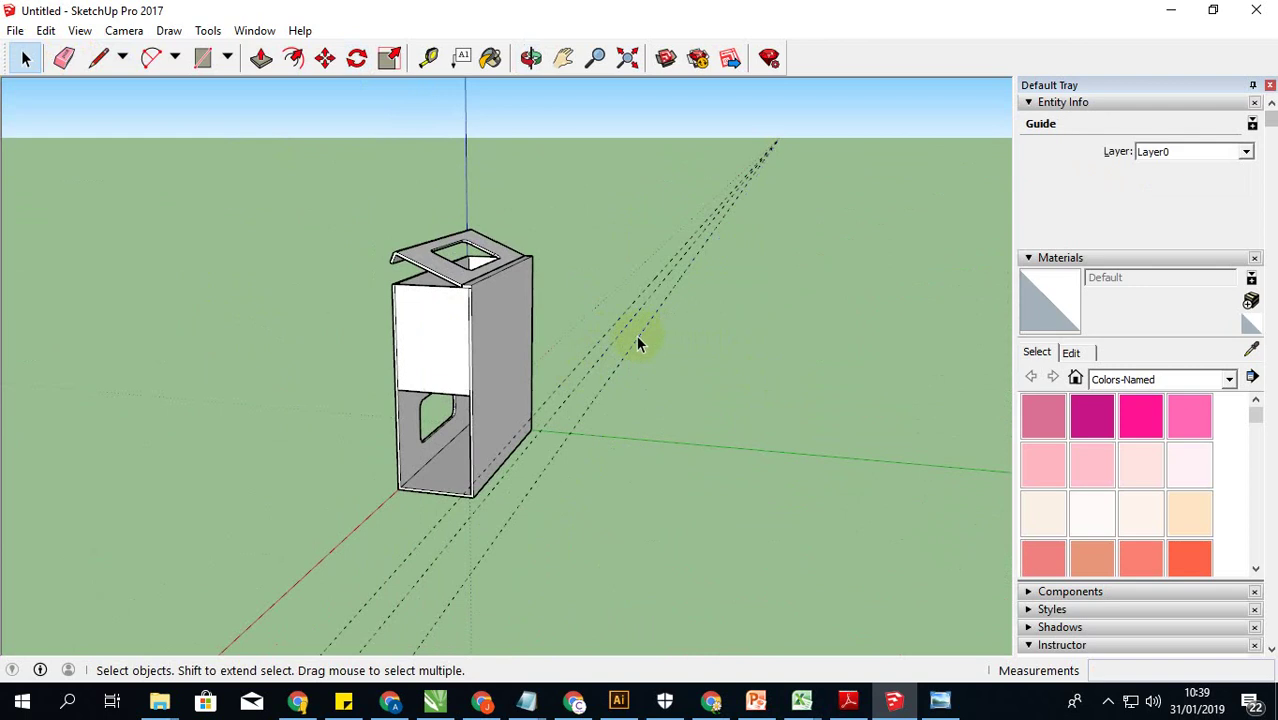
key(Delete)
key(Delete)
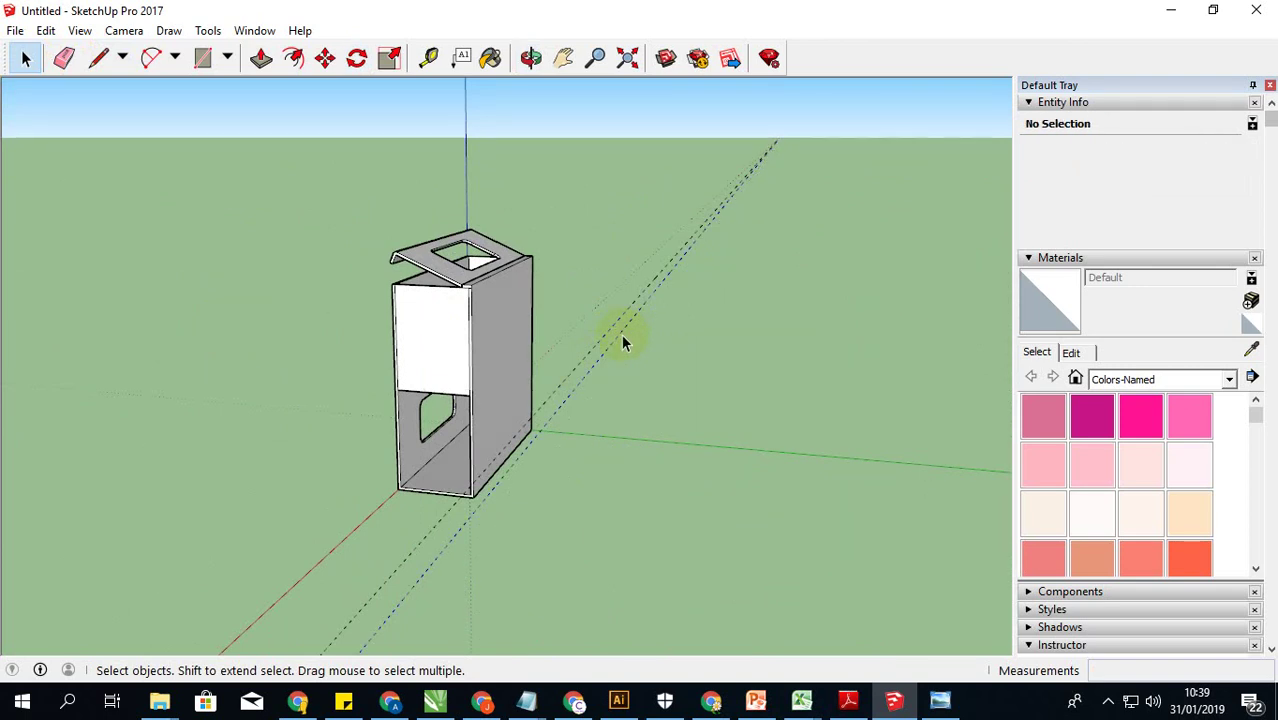
Step: Orbit closer around the box and select the box group
middle_drag(553, 456, 919, 465)
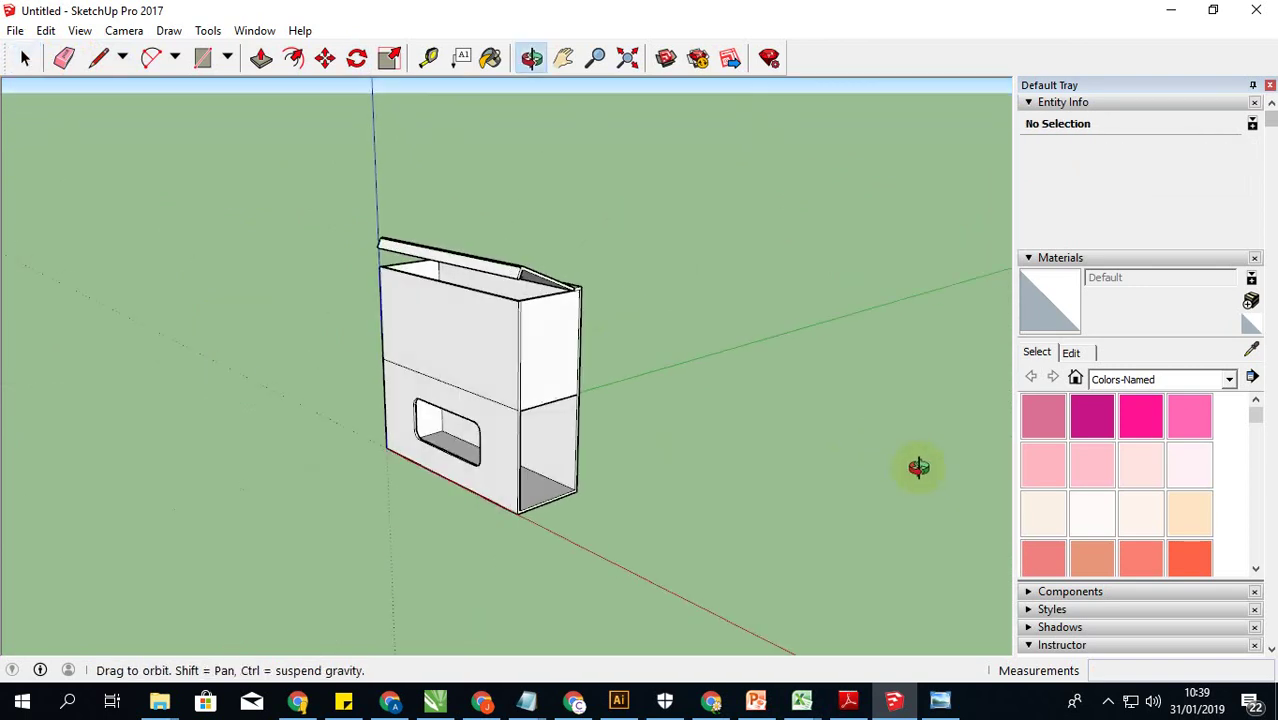
scroll(442, 308, up, 3)
mouse_move(516, 371)
middle_down()
mouse_move(541, 369)
mouse_move(562, 440)
middle_up()
scroll(562, 440, down, 3)
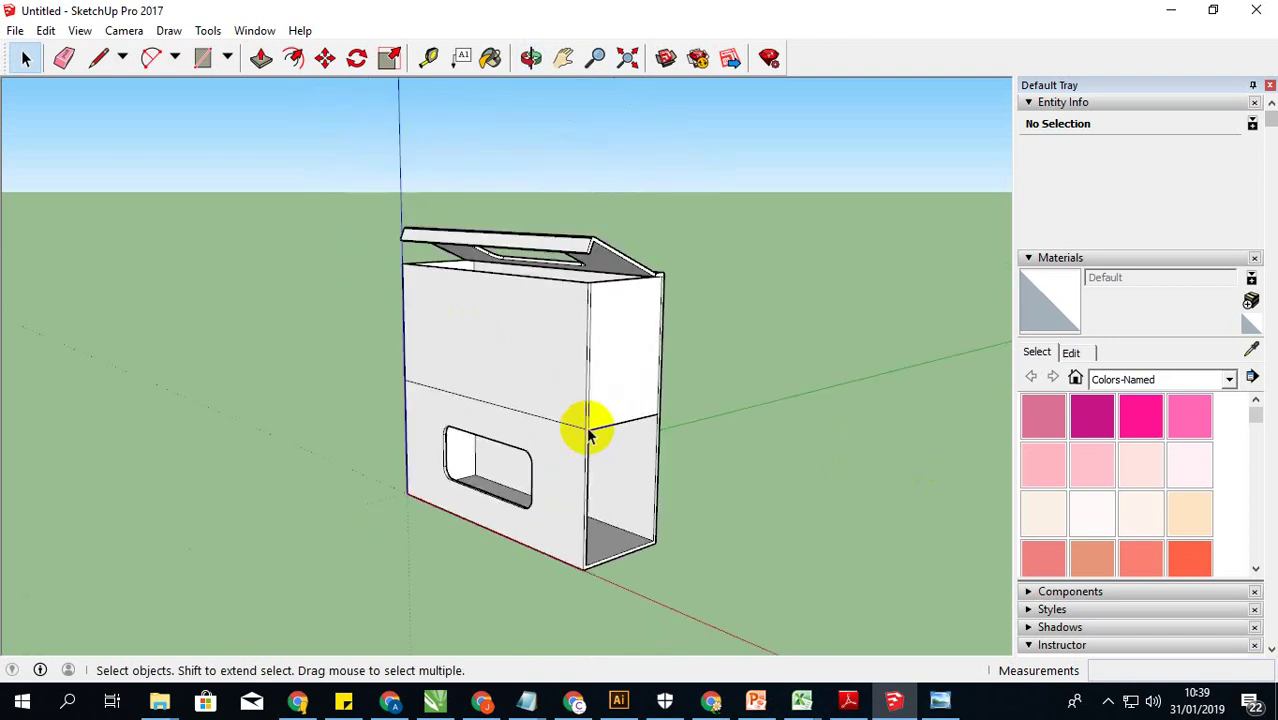
click(590, 385)
mouse_move(756, 365)
middle_down()
mouse_move(693, 381)
mouse_move(619, 351)
middle_up()
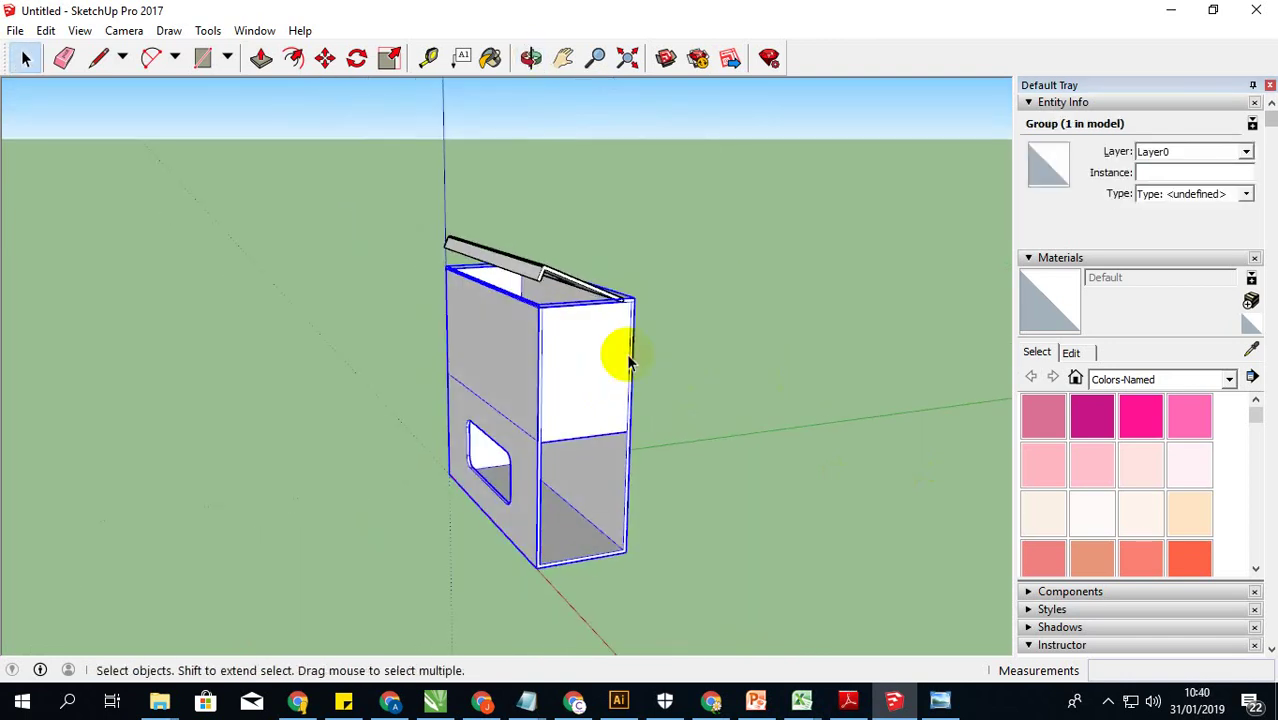
Step: Enter the box group and pick Translucent Glass Gray from Glass and Mirrors
double_click(588, 350)
click(490, 58)
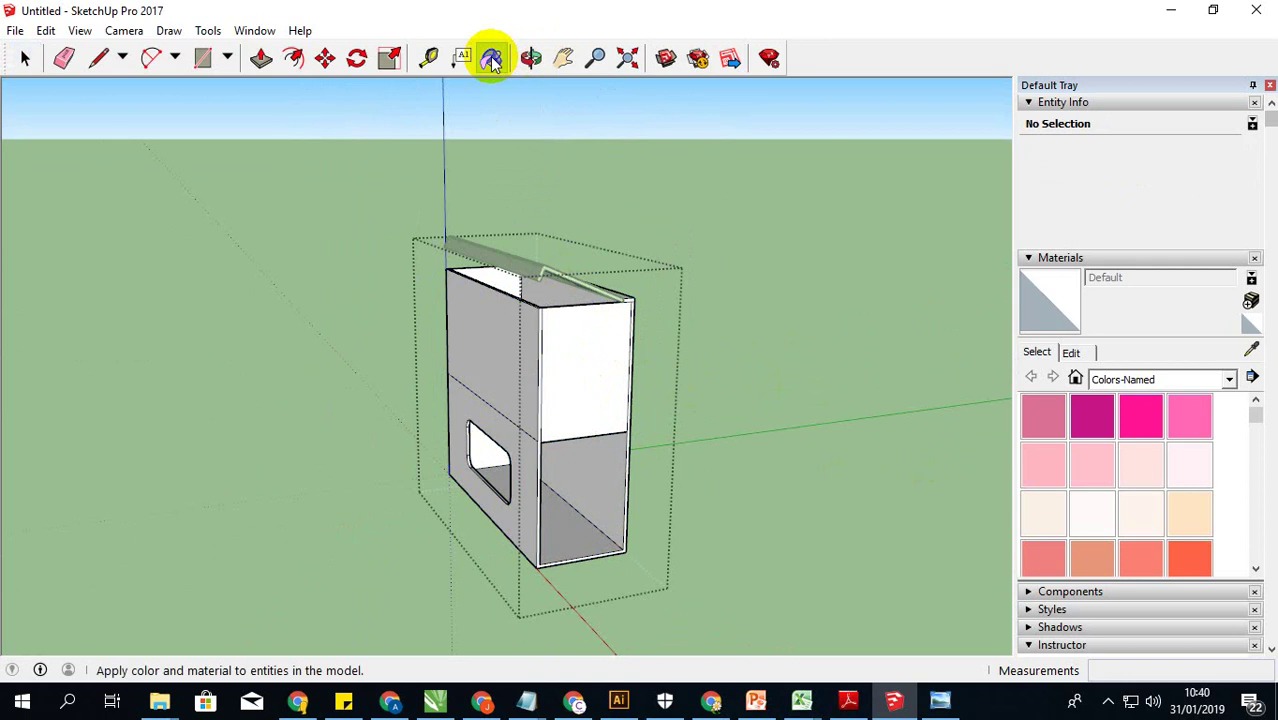
click(1232, 382)
click(1160, 472)
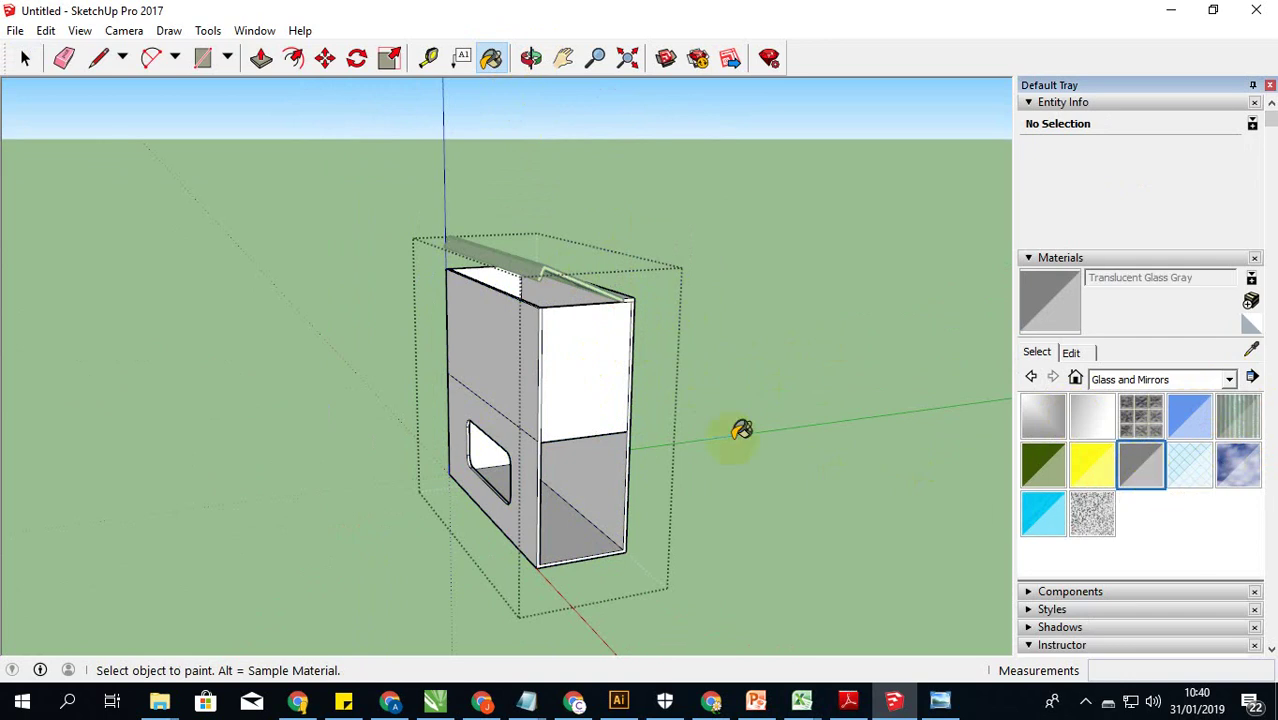
click(588, 380)
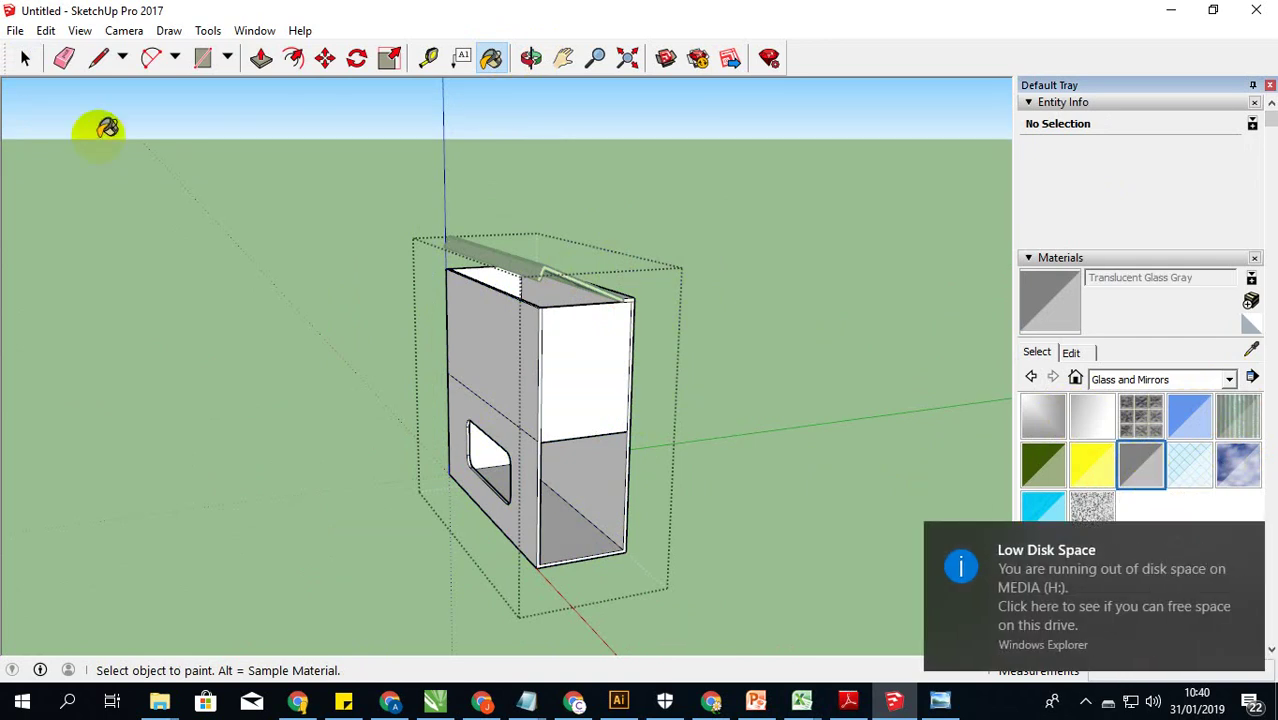
Step: Select the box geometry and paint its walls Translucent Glass Gray
click(27, 60)
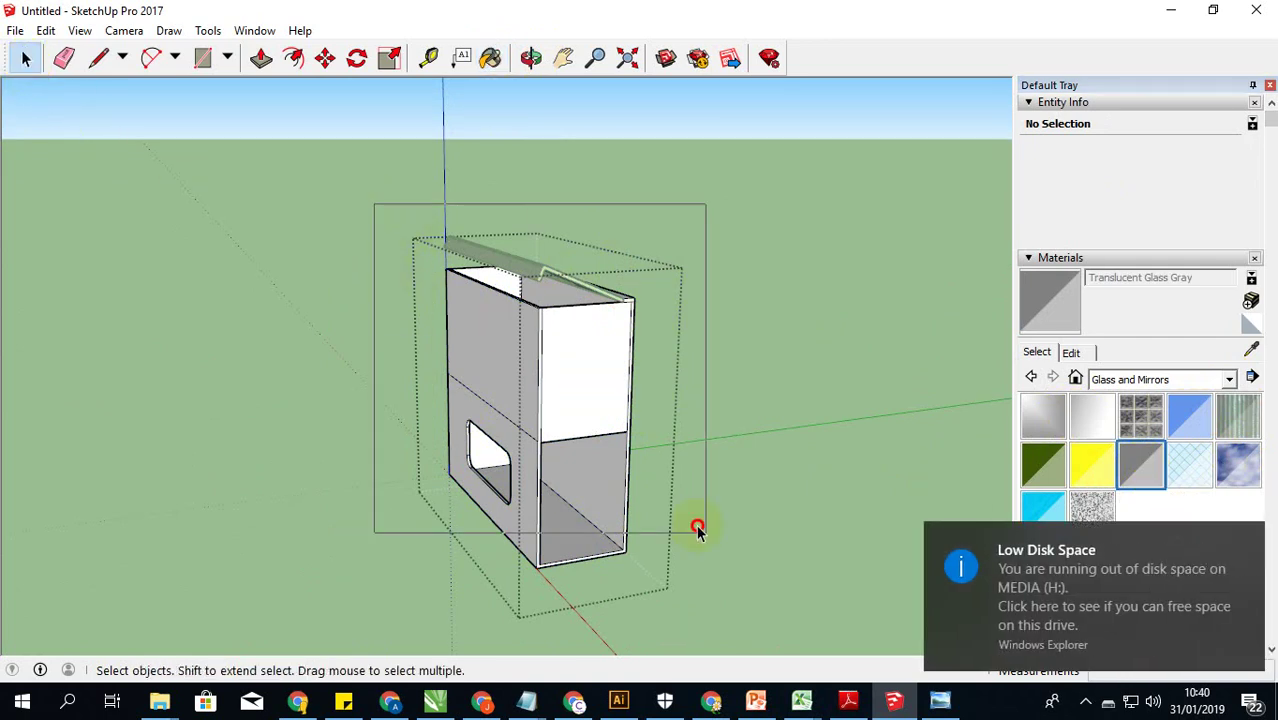
drag(697, 530, 776, 604)
click(490, 58)
click(600, 375)
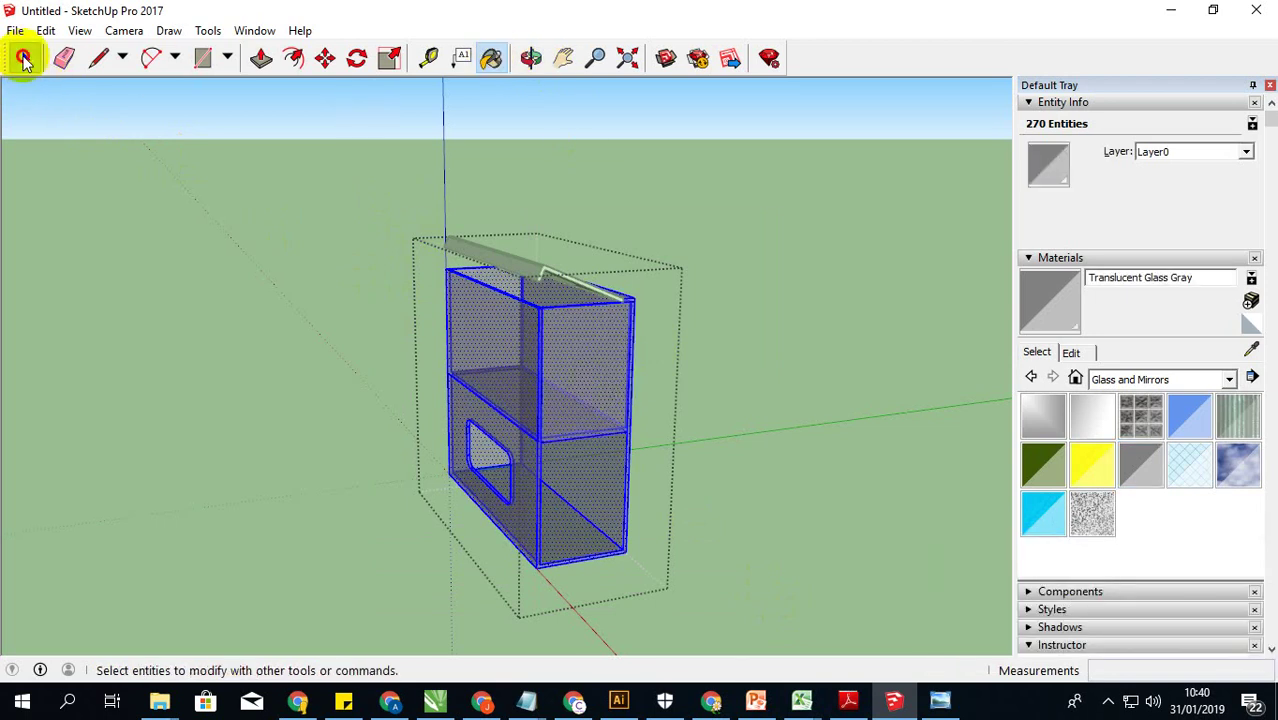
Step: Select all of the lid's geometry for painting with the same glass material
click(25, 60)
middle_drag(485, 305, 633, 323)
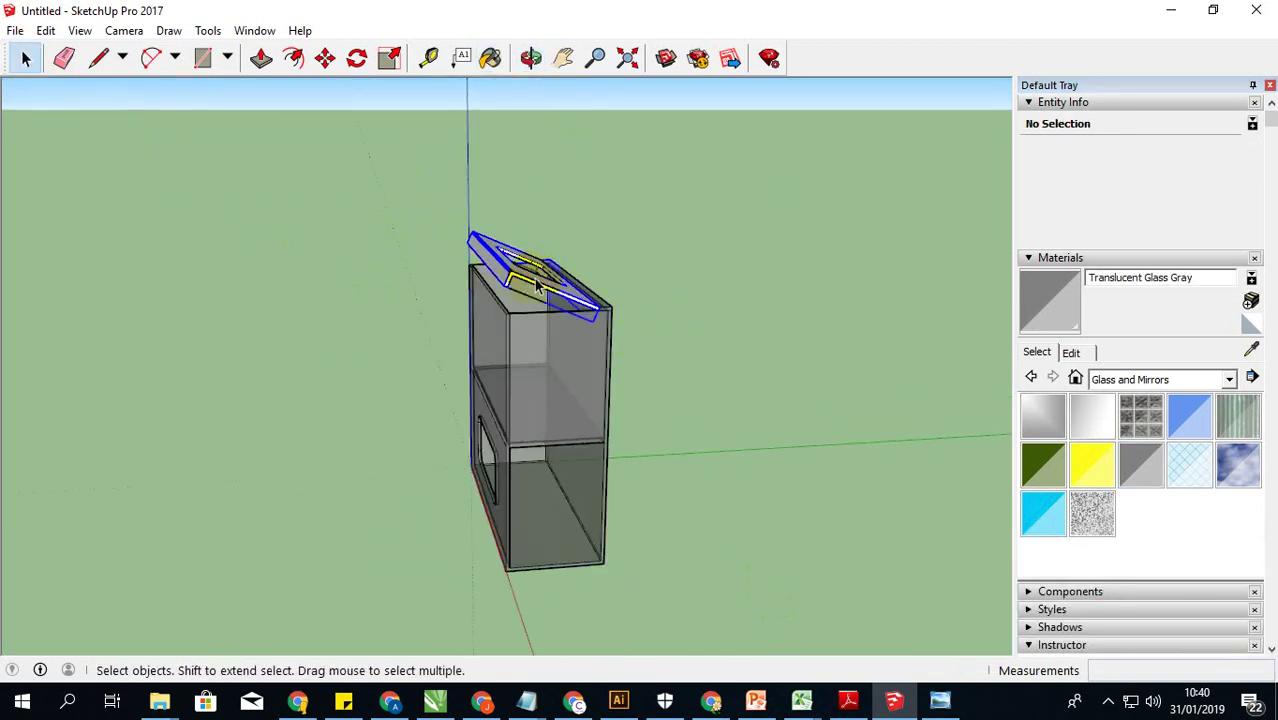
click(537, 285)
middle_drag(537, 285, 508, 277)
drag(397, 186, 698, 380)
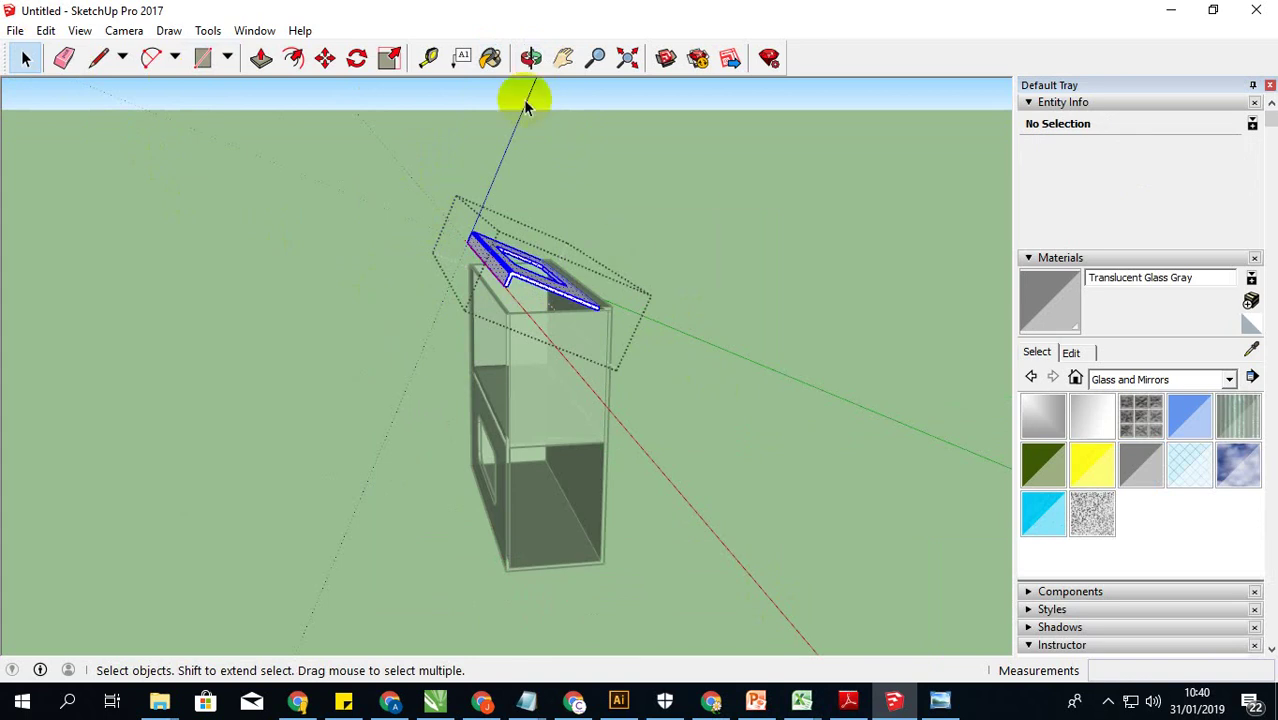
click(490, 58)
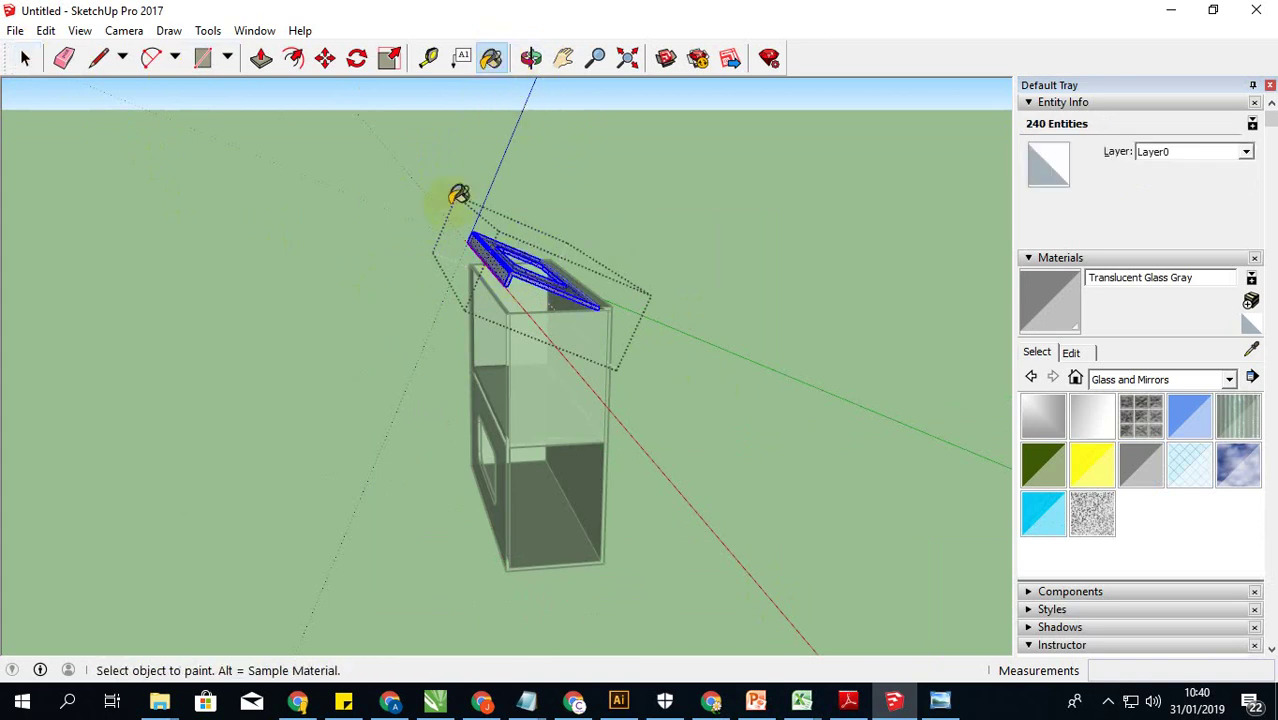
middle_drag(183, 172, 225, 199)
click(225, 199)
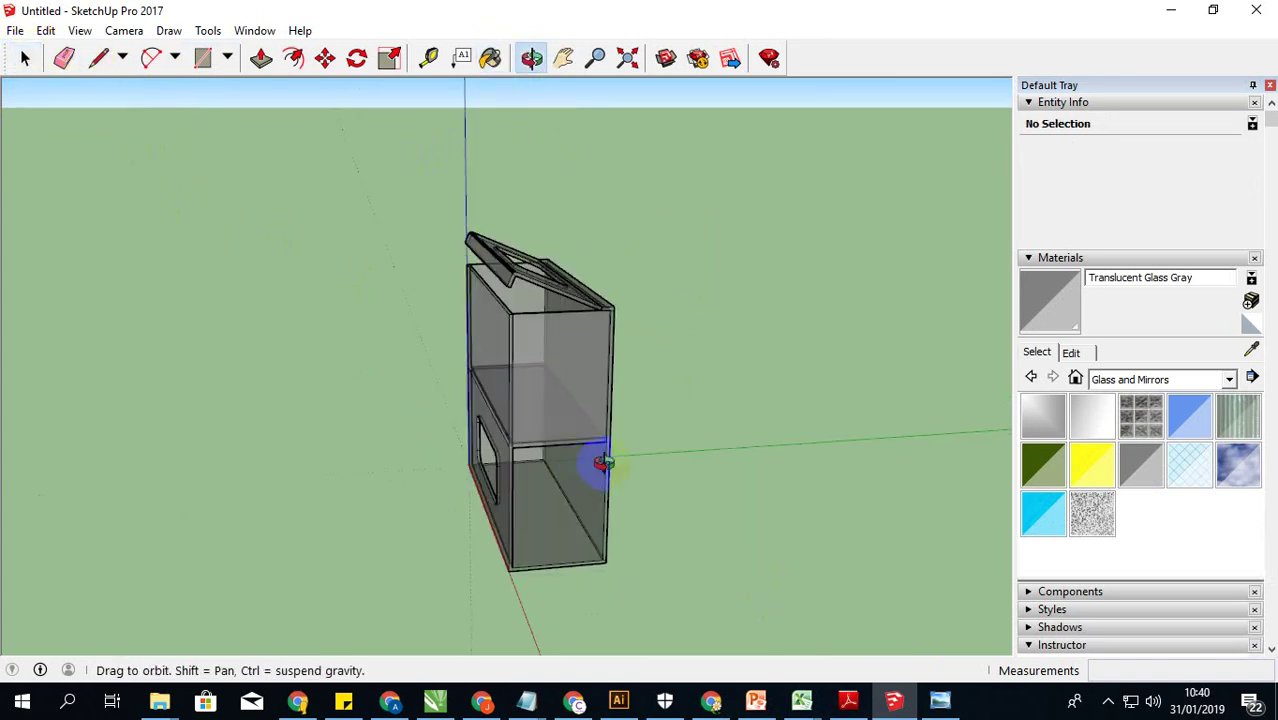
mouse_move(596, 462)
middle_down()
mouse_move(622, 427)
mouse_move(691, 492)
mouse_move(676, 490)
middle_up()
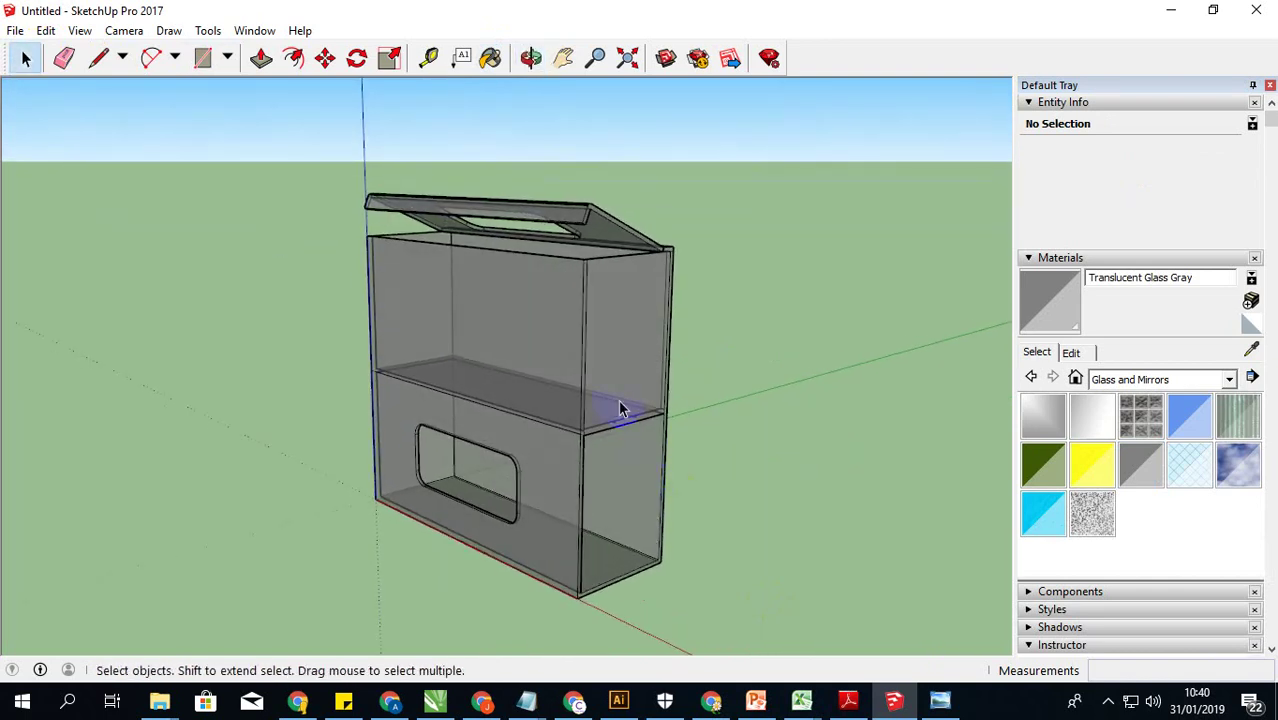
mouse_move(621, 408)
middle_down()
mouse_move(615, 349)
mouse_move(662, 556)
mouse_move(633, 434)
mouse_move(753, 474)
mouse_move(635, 413)
mouse_move(470, 280)
middle_up()
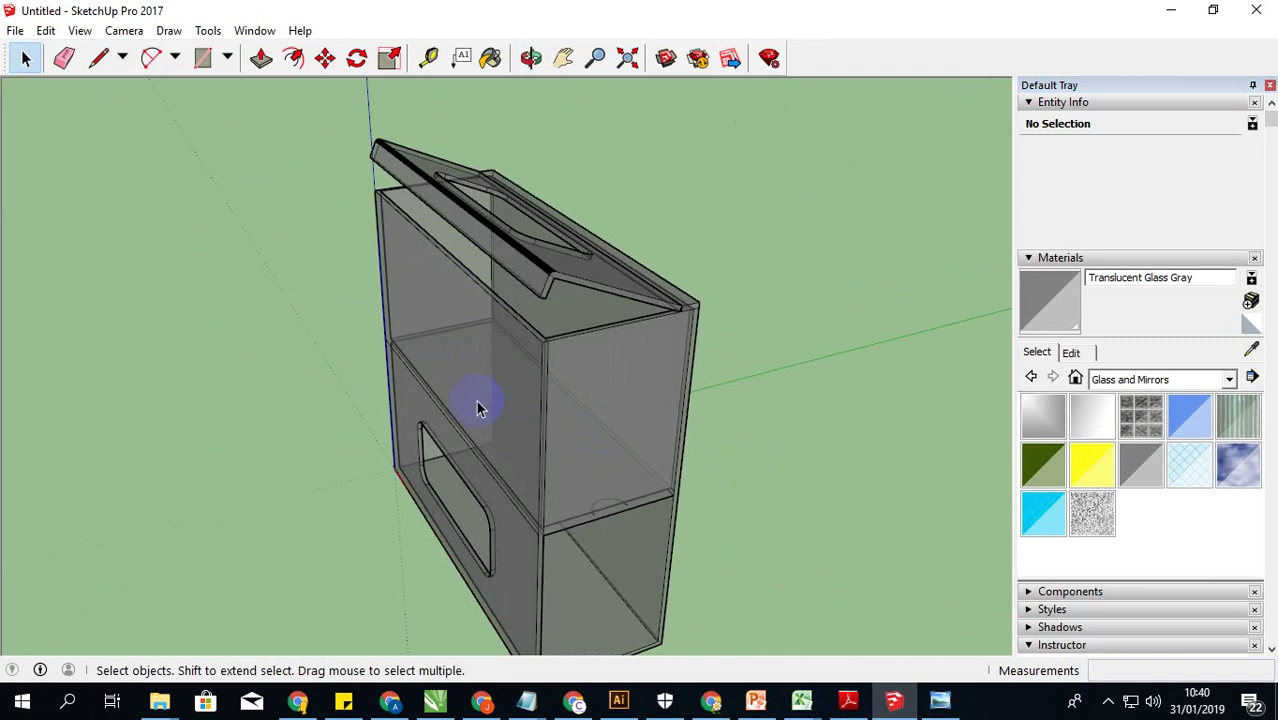
mouse_move(476, 408)
middle_down()
mouse_move(502, 342)
mouse_move(494, 288)
mouse_move(514, 442)
mouse_move(610, 500)
middle_up()
click(940, 700)
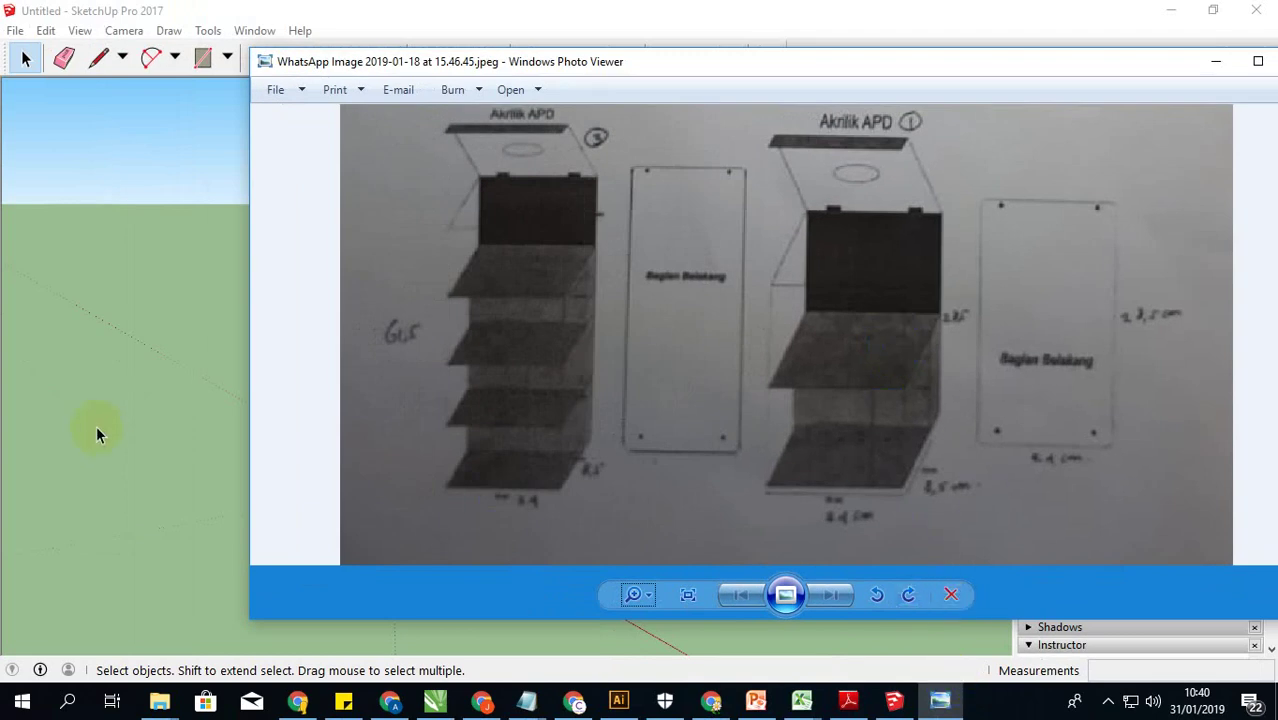
click(96, 435)
mouse_move(397, 418)
middle_down()
mouse_move(505, 449)
mouse_move(562, 320)
mouse_move(716, 344)
mouse_move(476, 348)
mouse_move(516, 274)
mouse_move(365, 385)
mouse_move(634, 511)
mouse_move(779, 431)
mouse_move(200, 485)
mouse_move(436, 511)
mouse_move(240, 508)
mouse_move(684, 530)
mouse_move(779, 508)
mouse_move(456, 543)
mouse_move(536, 457)
mouse_move(470, 608)
mouse_move(442, 579)
mouse_move(485, 591)
mouse_move(493, 658)
mouse_move(494, 604)
middle_up()
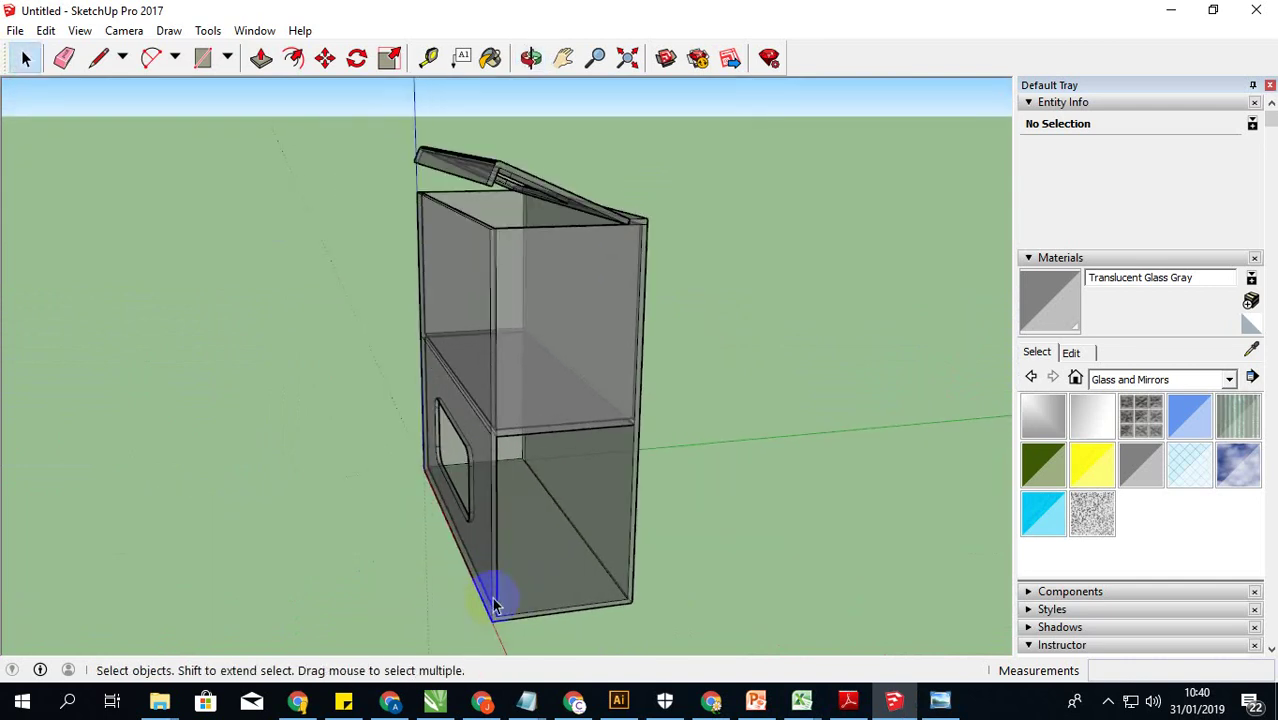
mouse_move(513, 422)
middle_down()
mouse_move(451, 417)
mouse_move(334, 502)
mouse_move(719, 480)
mouse_move(676, 377)
mouse_move(579, 443)
mouse_move(432, 440)
mouse_move(590, 443)
middle_up()
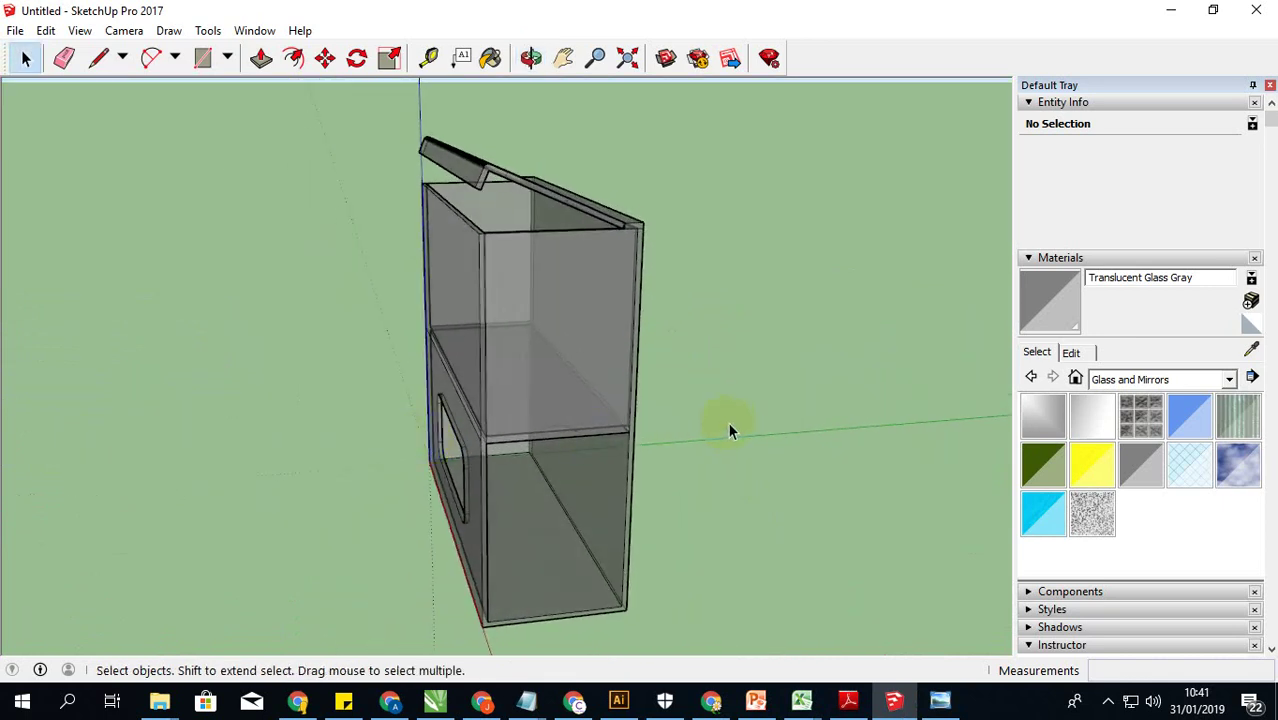